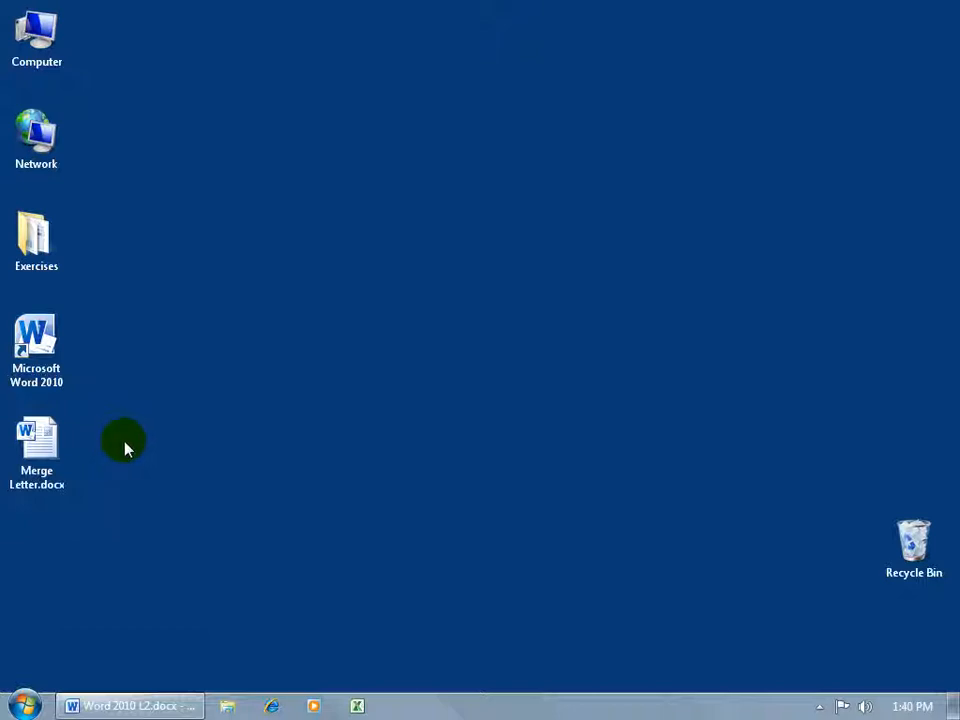
Open Merge Letter.docx from the desktop and allow its SQL data query to run
left_click(43, 452)
double_click(43, 452)
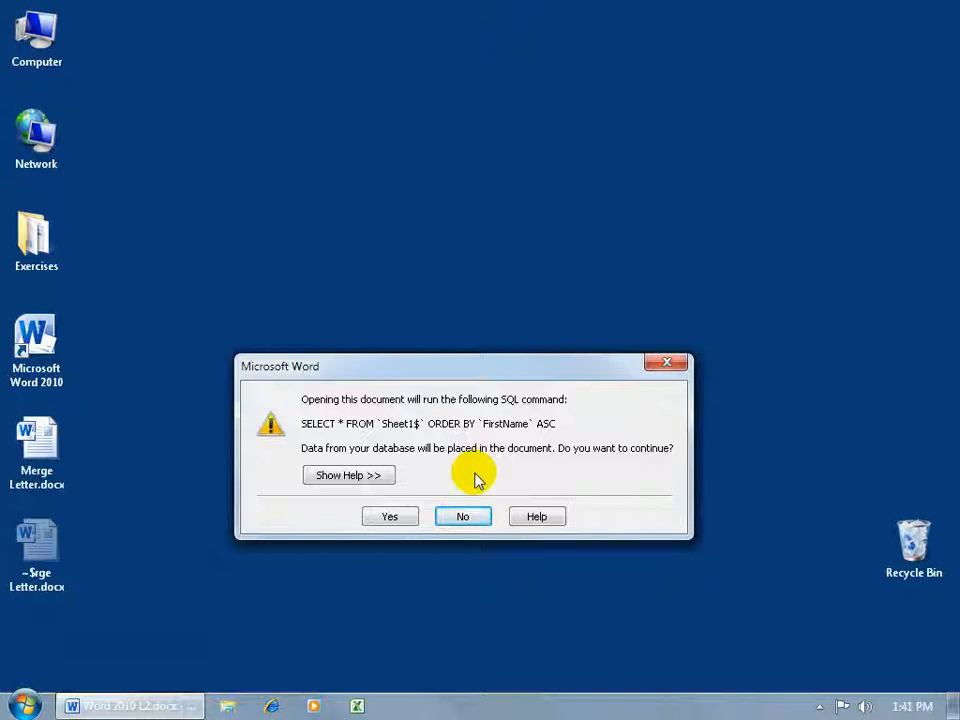
left_click(394, 515)
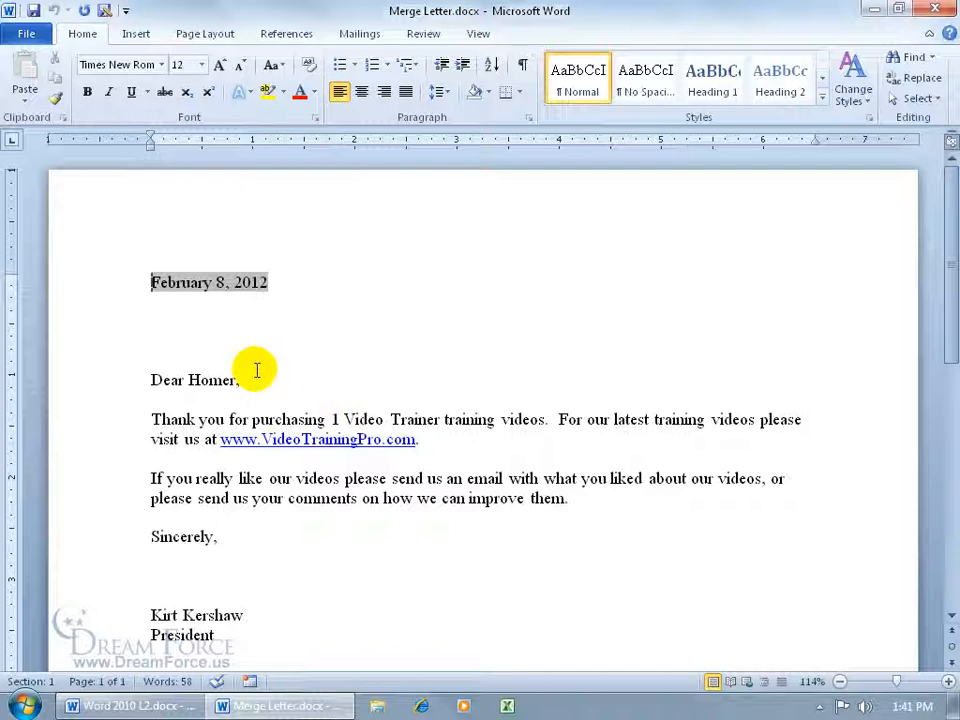
Launch the Step-by-Step Mail Merge Wizard from the Mailings tab's Start Mail Merge menu
left_click(356, 31)
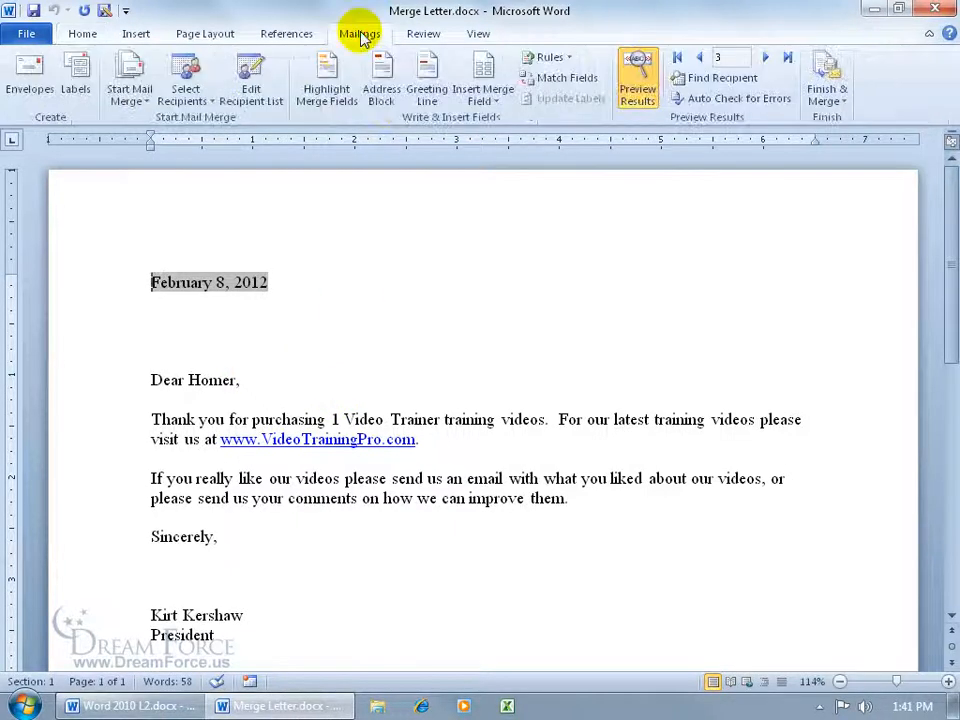
left_click(145, 106)
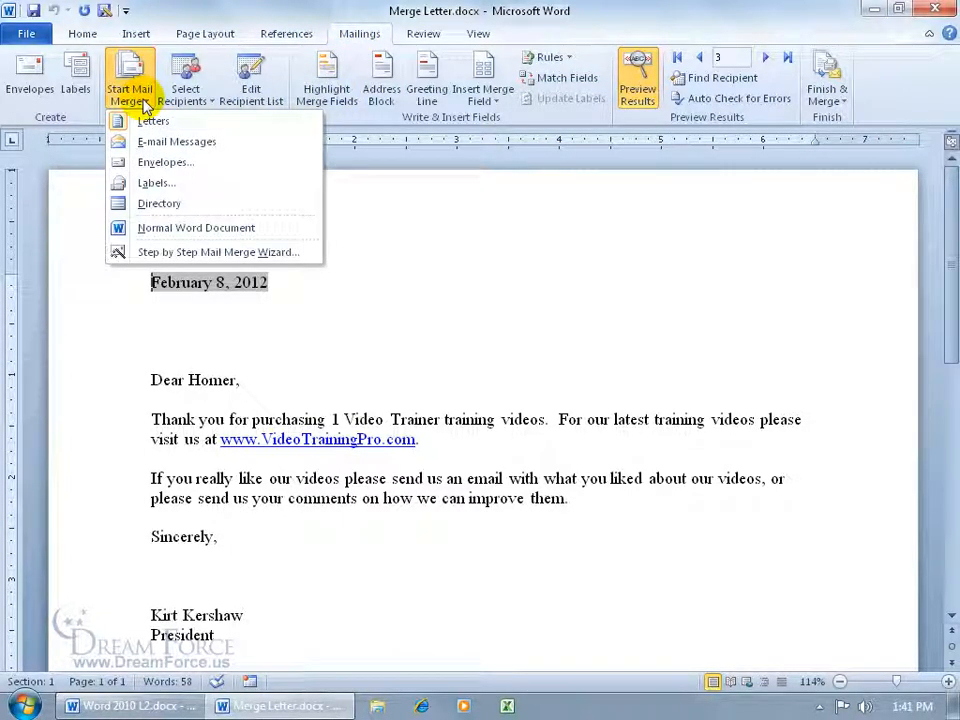
left_click(178, 251)
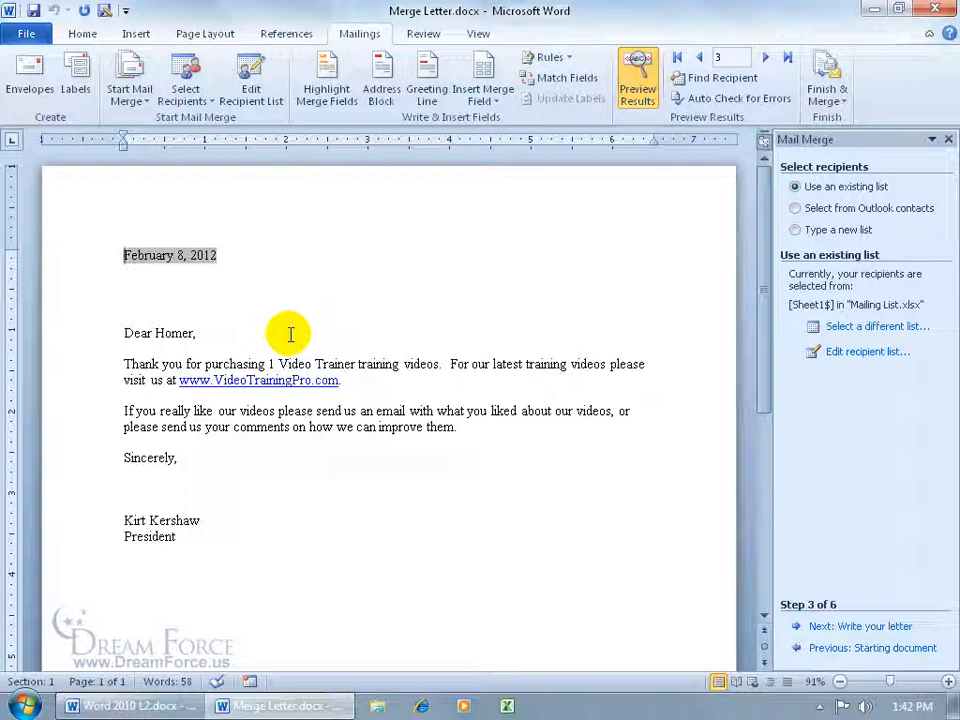
Check the insertable field list, toggle merge-field highlighting, and turn off Preview Results to show «FirstName» and «Videos»
left_click(484, 100)
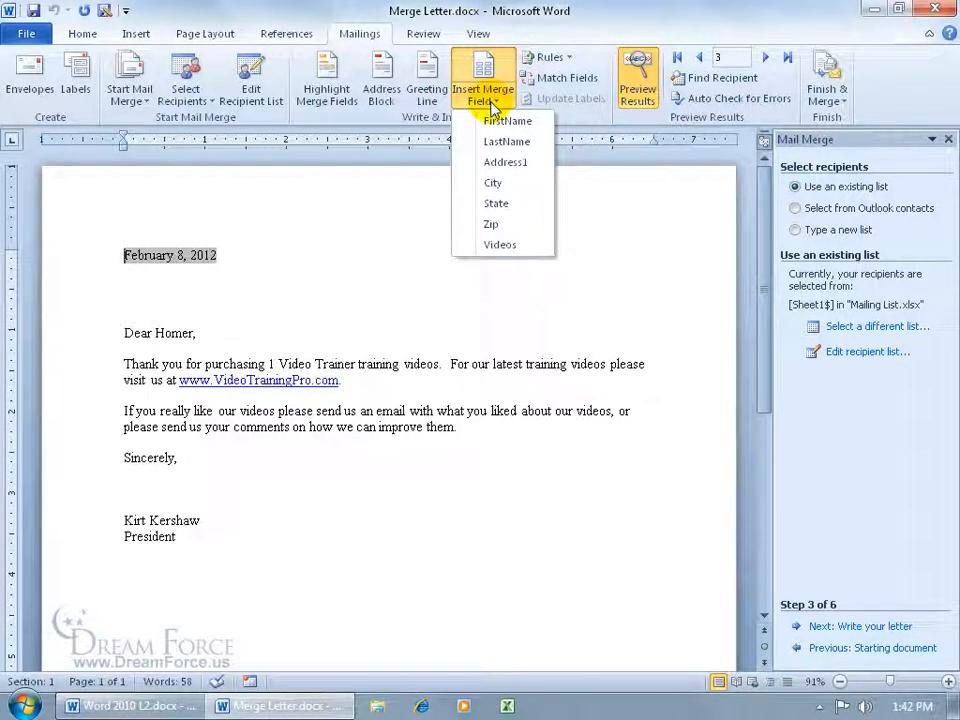
left_click(253, 321)
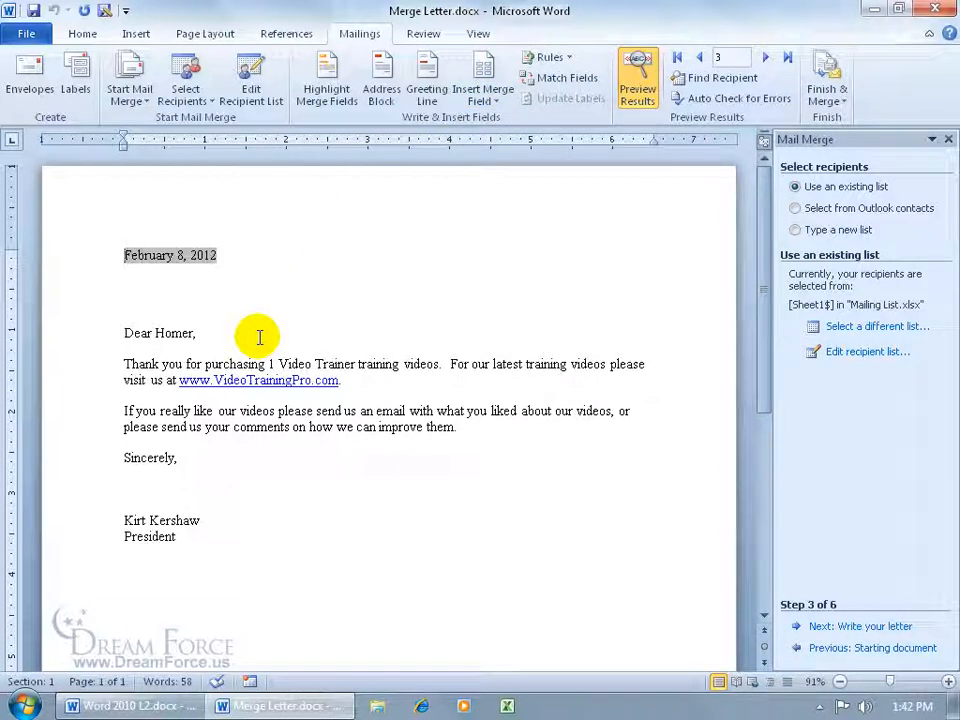
left_click(331, 89)
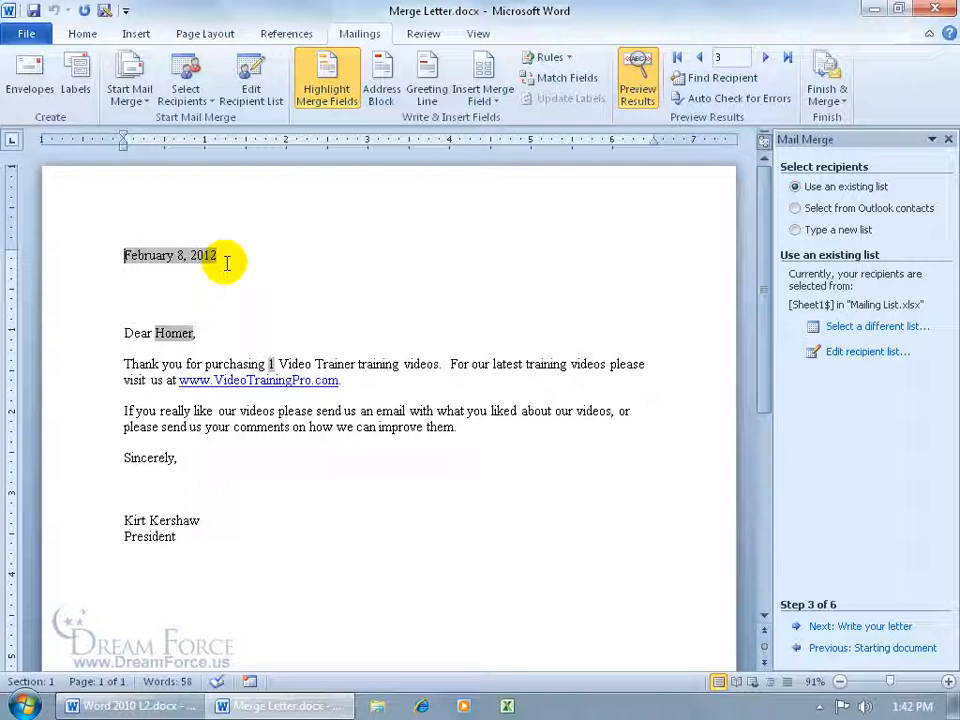
left_click(316, 85)
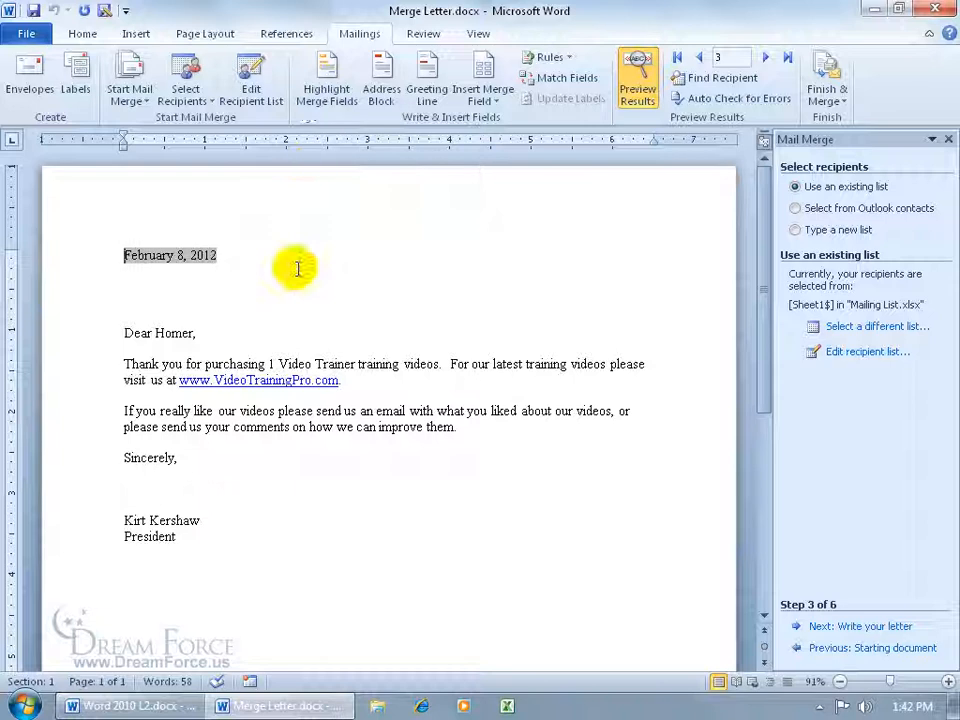
left_click(636, 86)
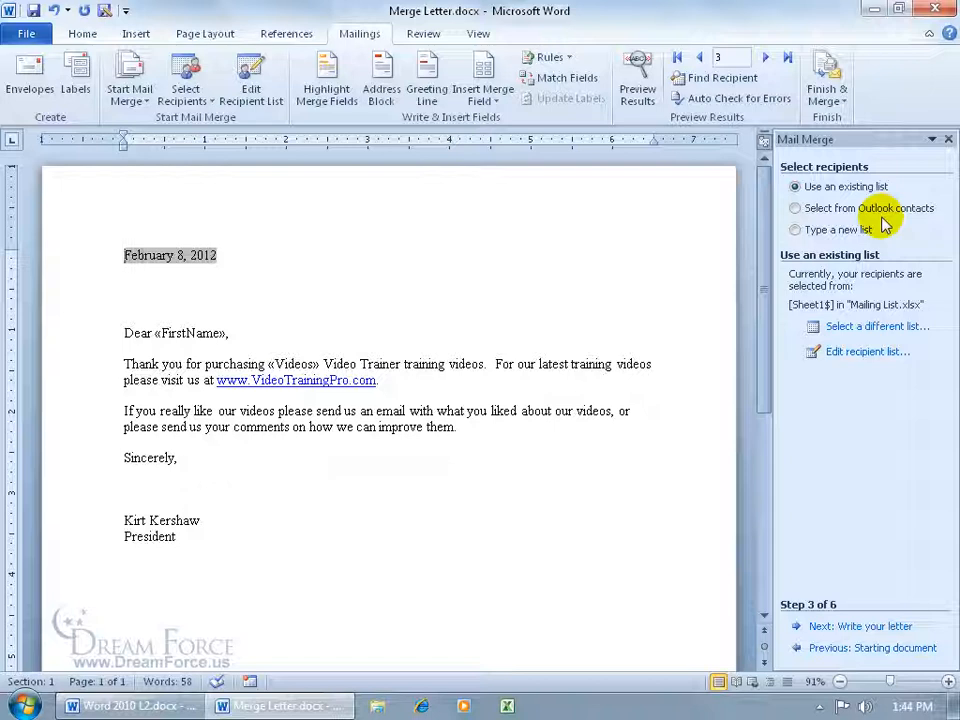
Switch recipients to Outlook contacts and confirm the Outlook profile to list the contact folders
left_click(798, 208)
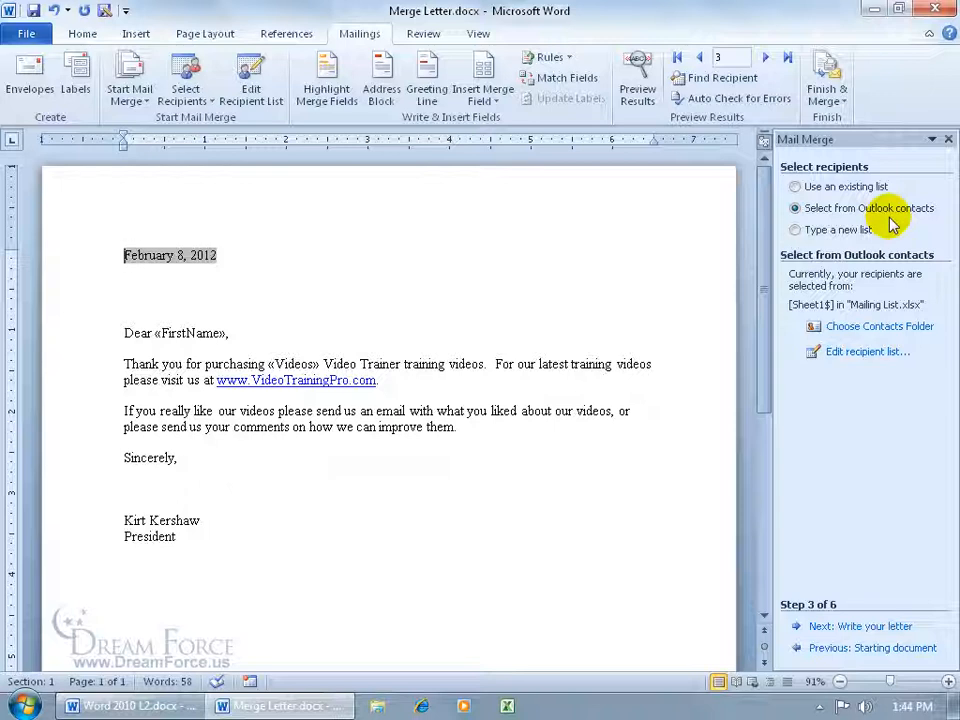
left_click(866, 328)
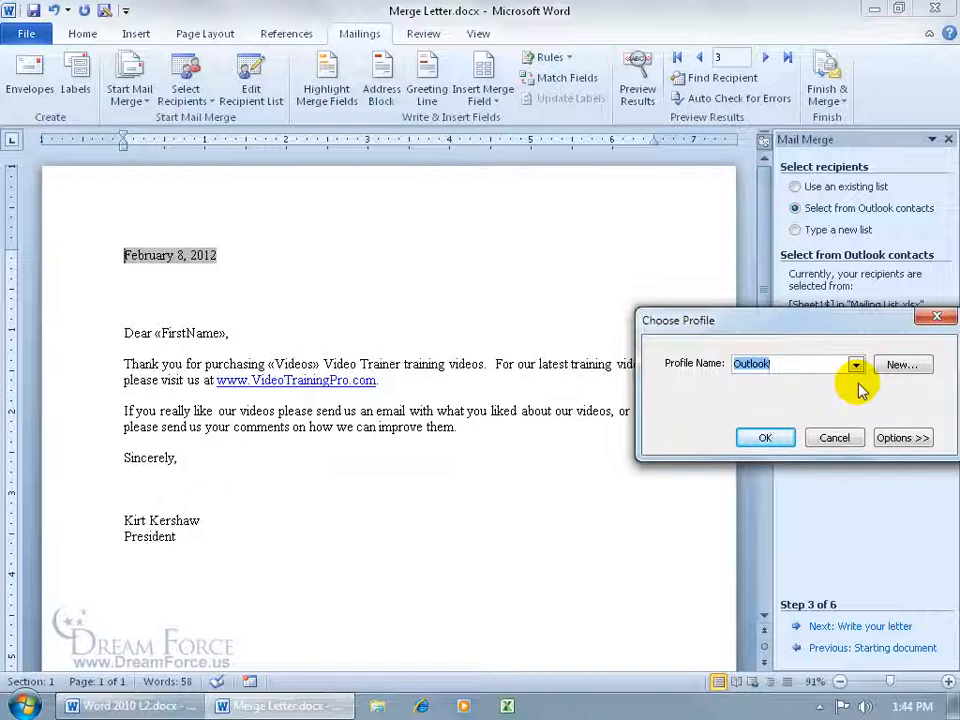
left_click(765, 437)
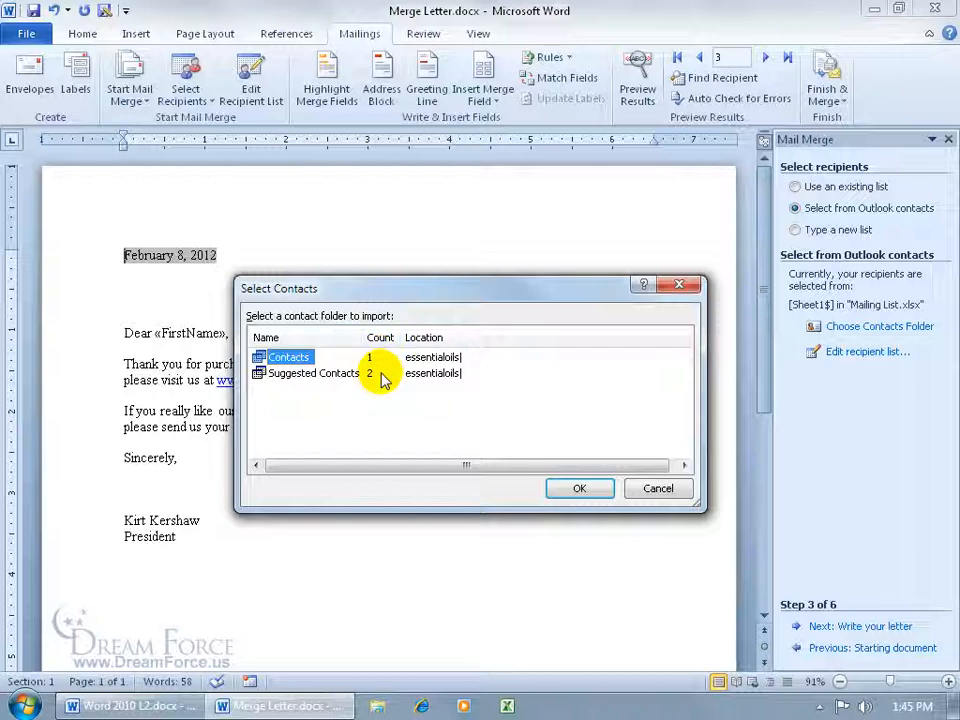
Use the Outlook Contacts folder as the source and accept its one-contact recipient list
left_click(572, 488)
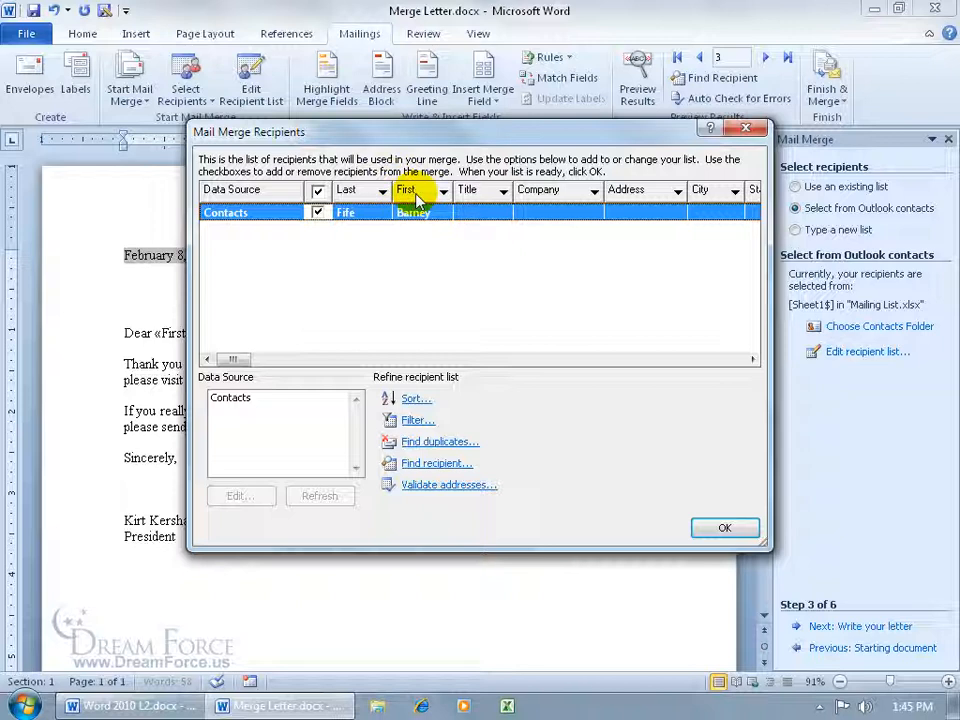
left_click_drag(373, 133, 538, 156)
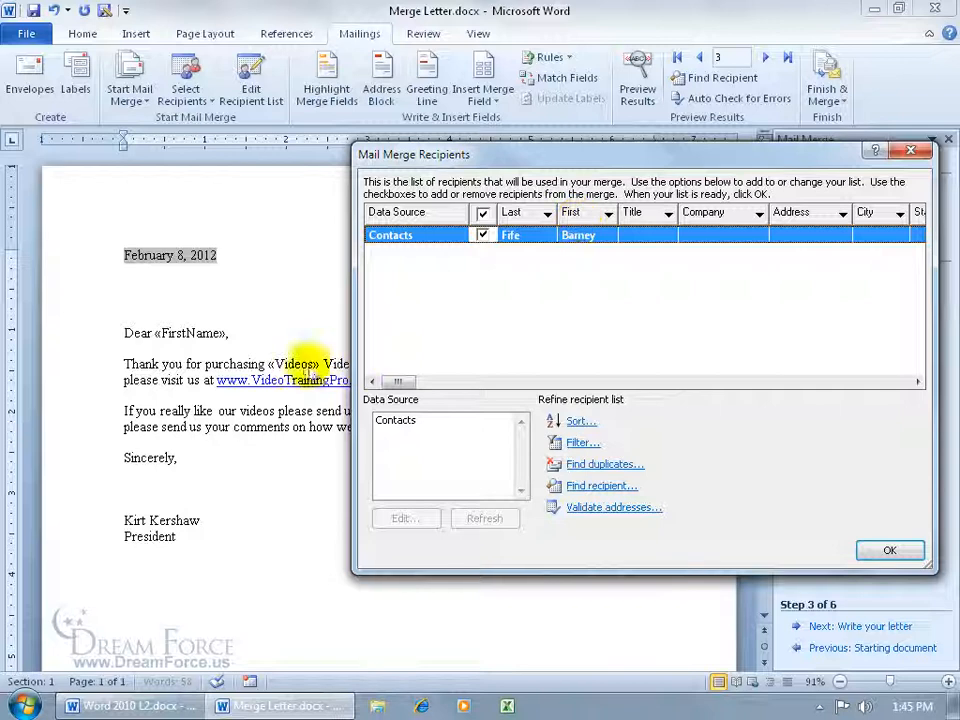
left_click_drag(387, 384, 484, 386)
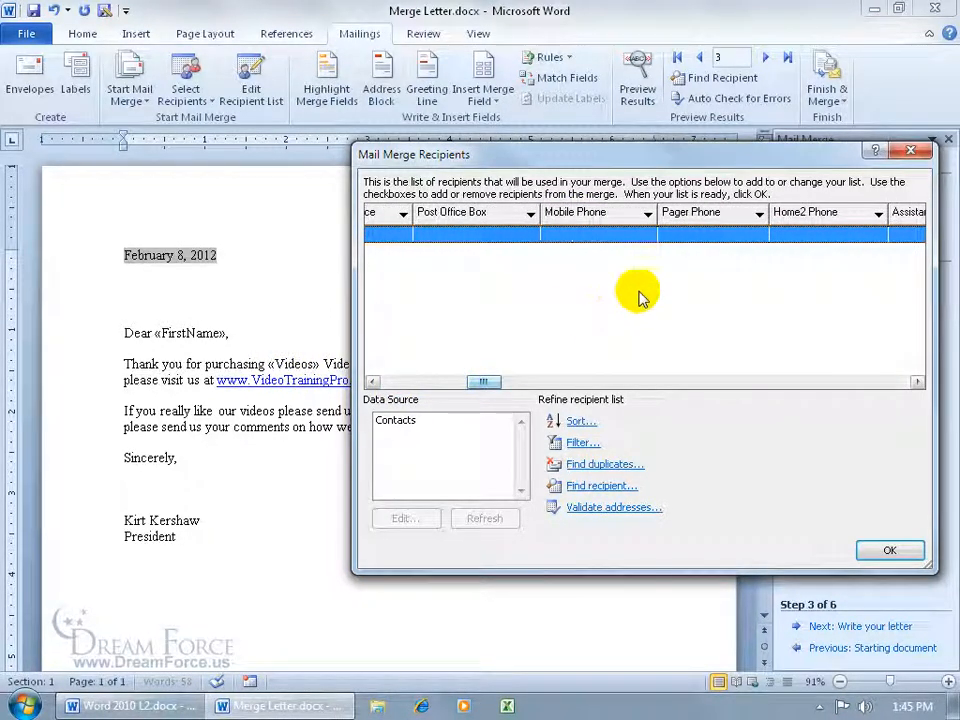
left_click(905, 552)
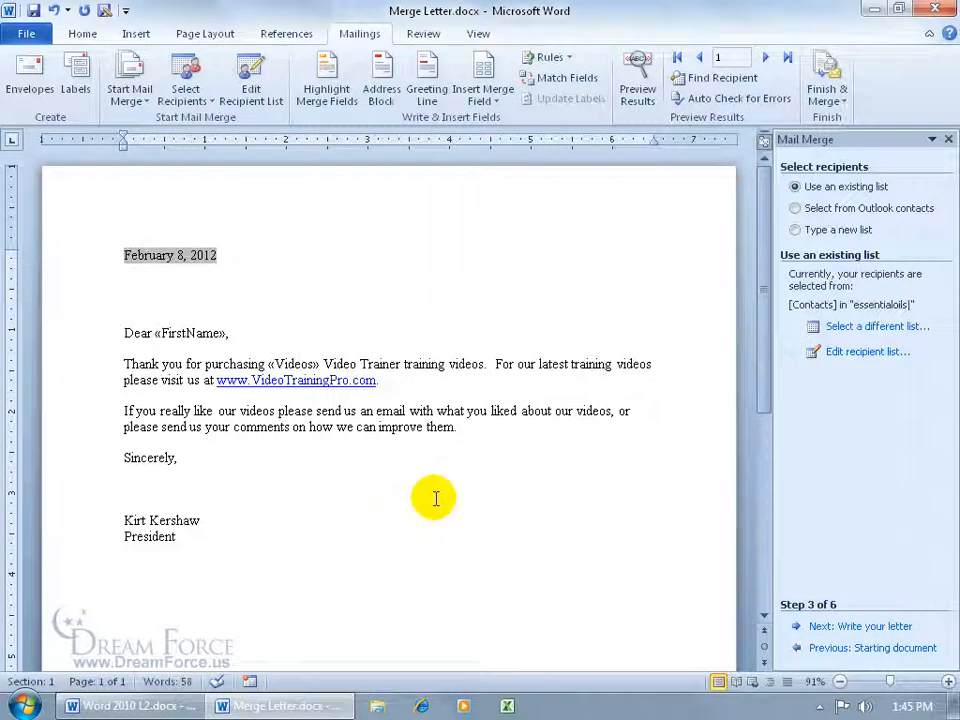
Preview results and remove the invalid FirstName and Videos merge fields from the letter
left_click(636, 98)
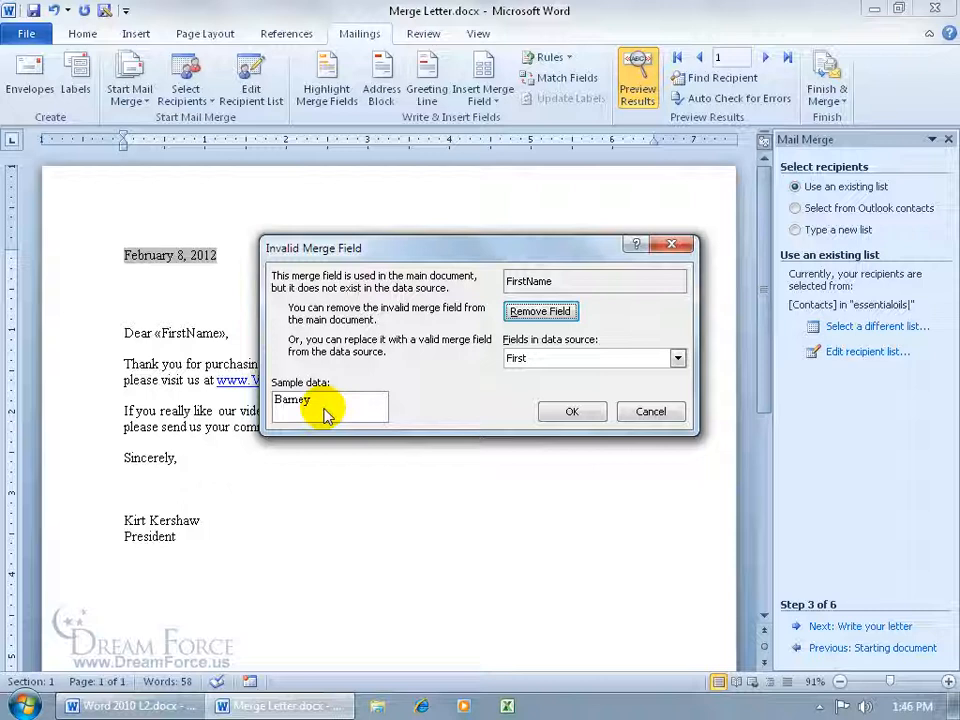
left_click(518, 312)
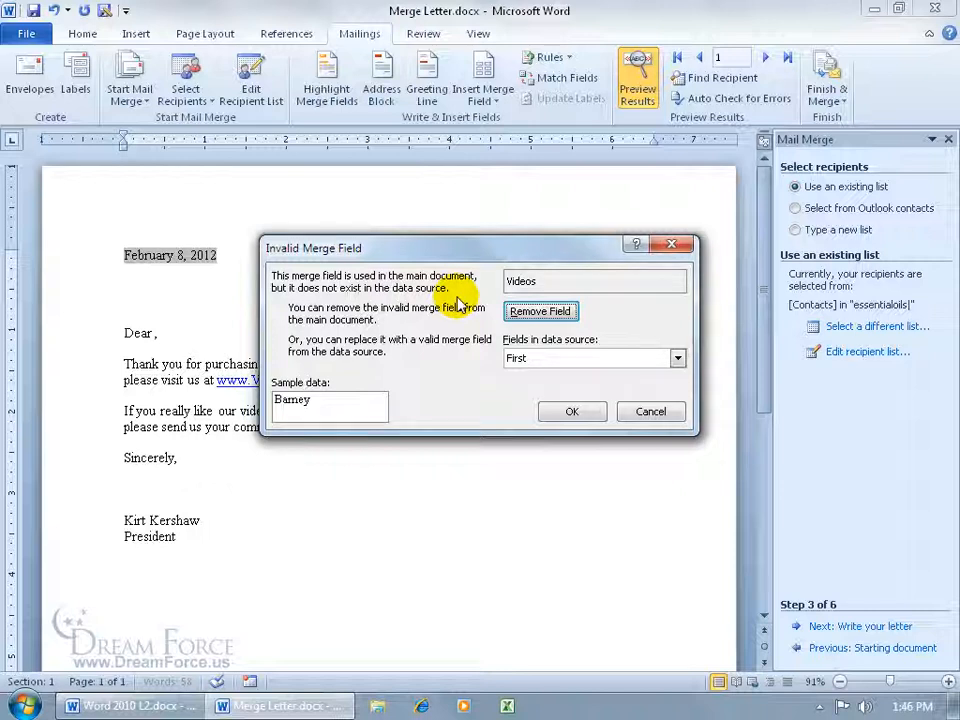
left_click_drag(371, 249, 463, 271)
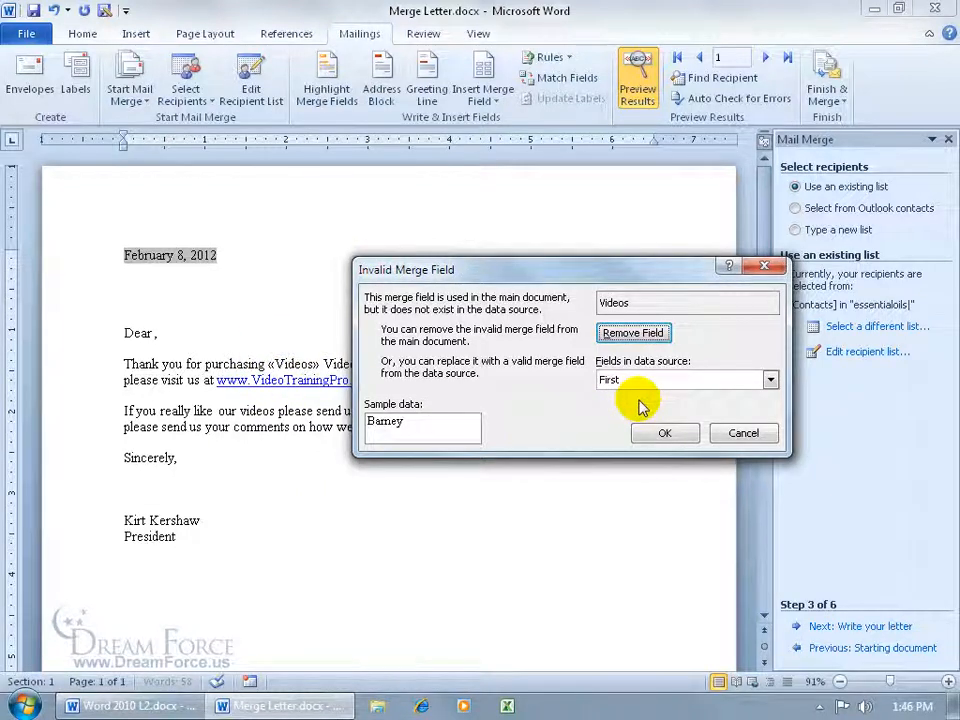
left_click(769, 380)
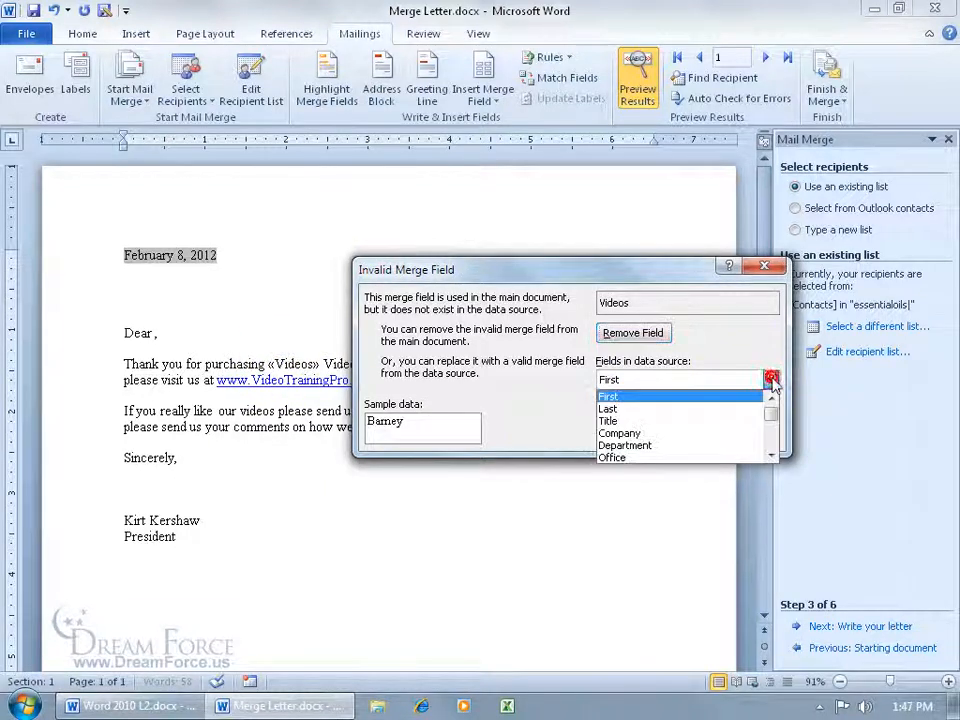
left_click_drag(774, 411, 774, 417)
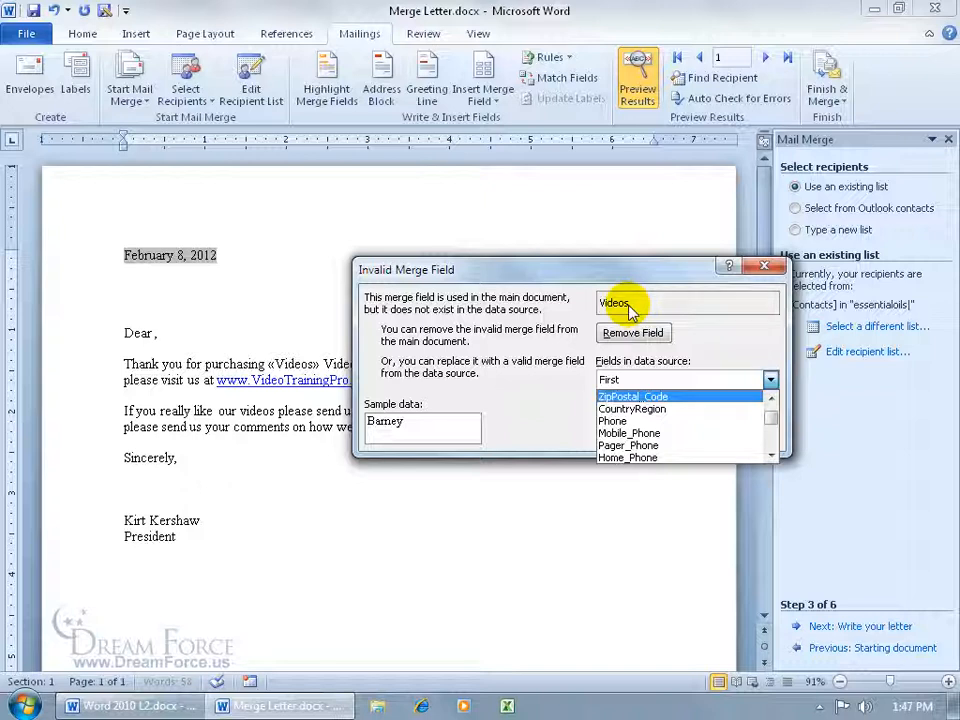
left_click_drag(771, 429, 772, 447)
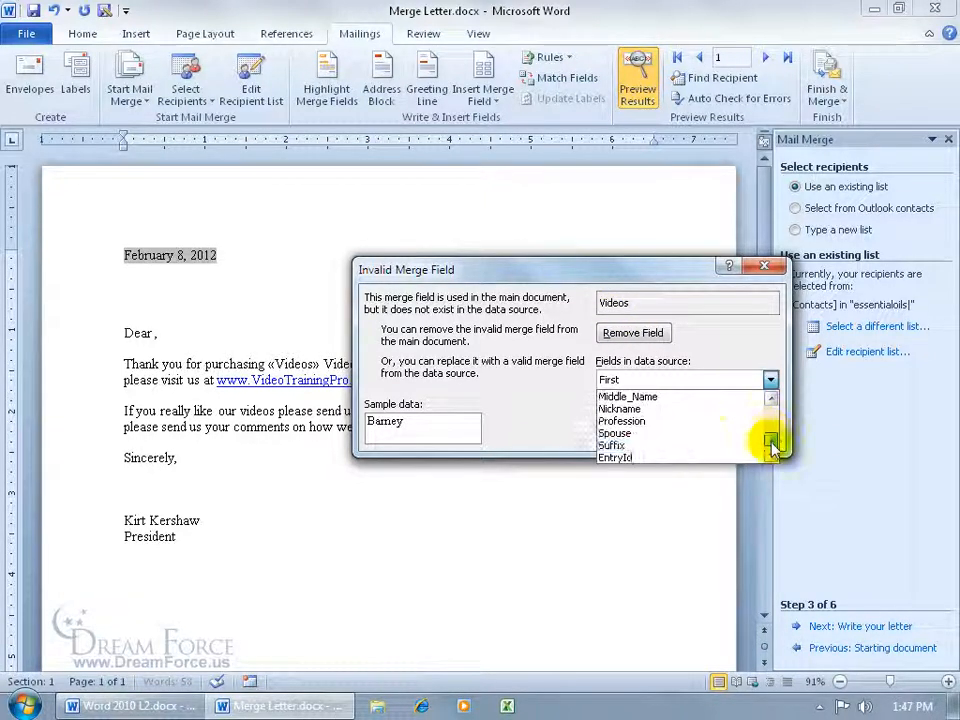
left_click(659, 460)
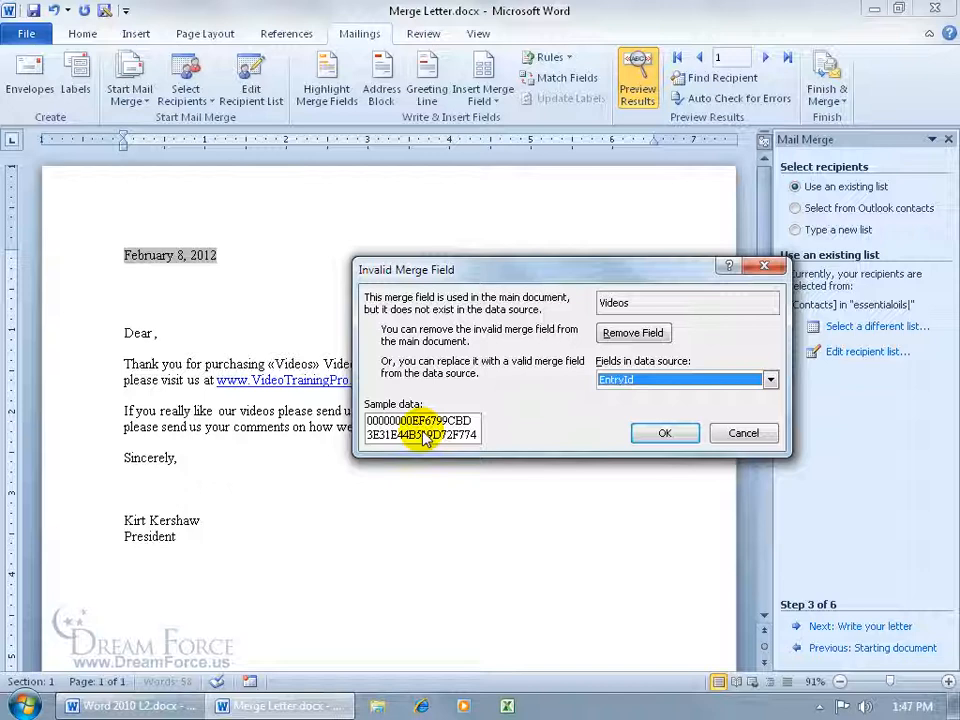
left_click(626, 334)
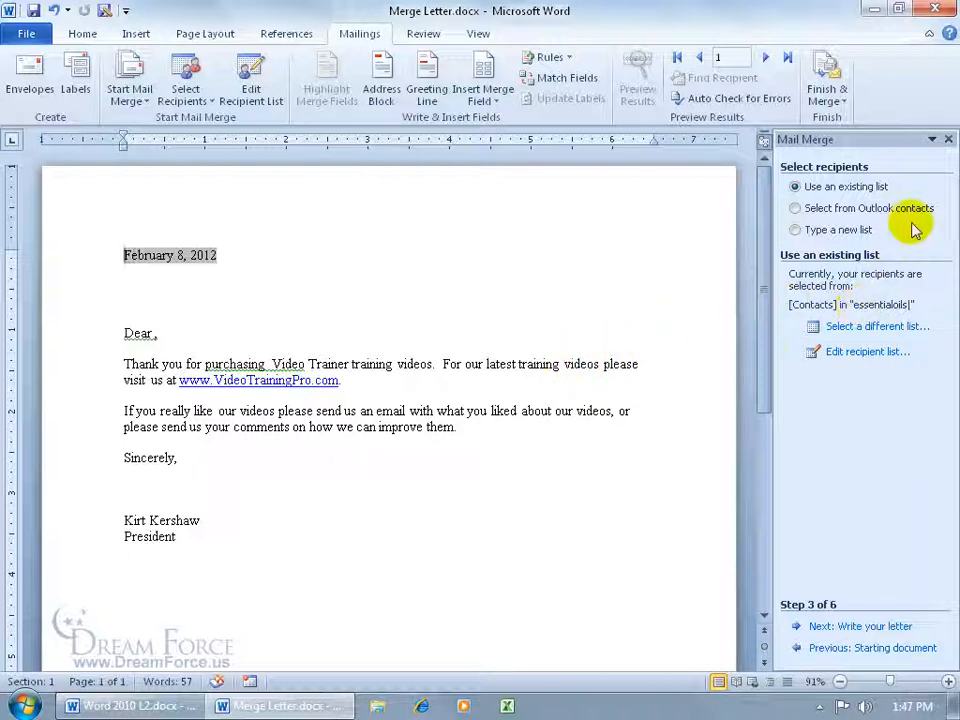
Insert the First and Last contact merge fields after "Dear" in the greeting
left_click(152, 333)
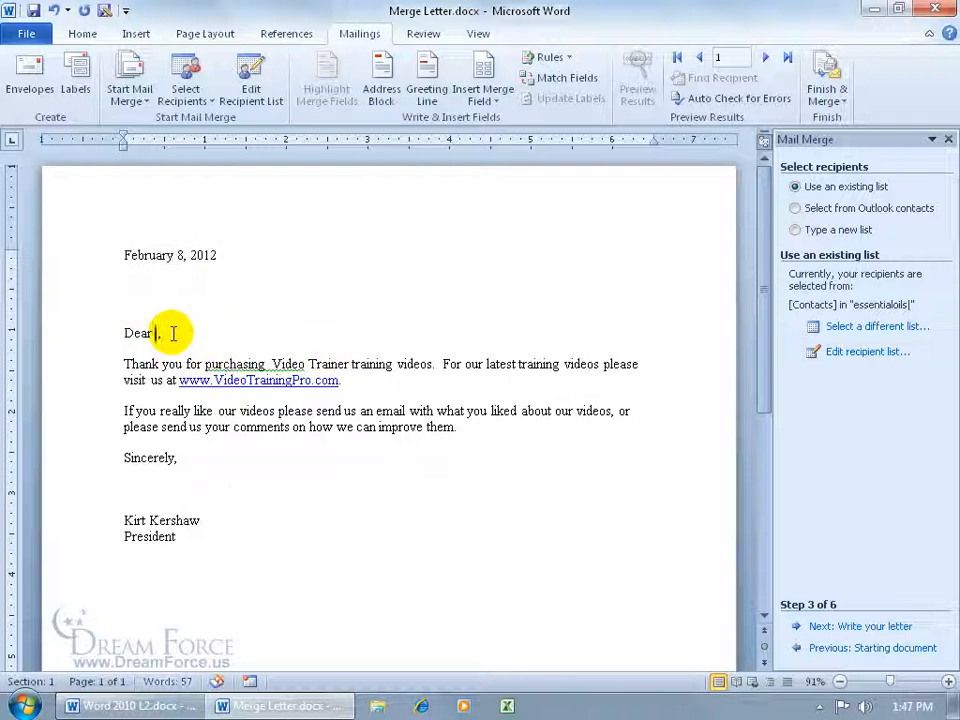
left_click(495, 101)
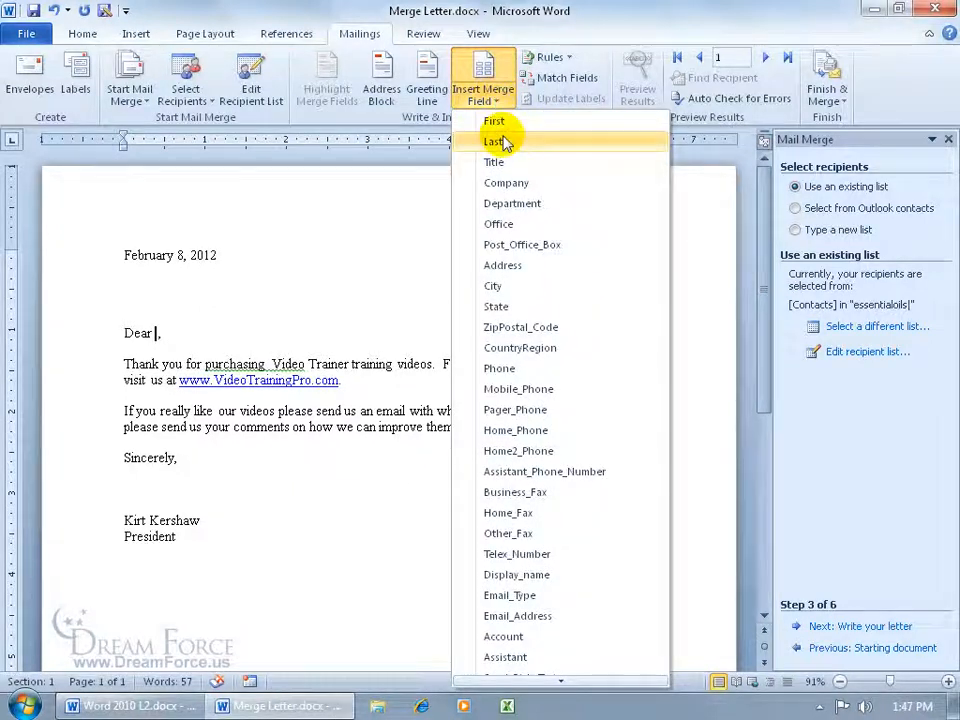
left_click(506, 121)
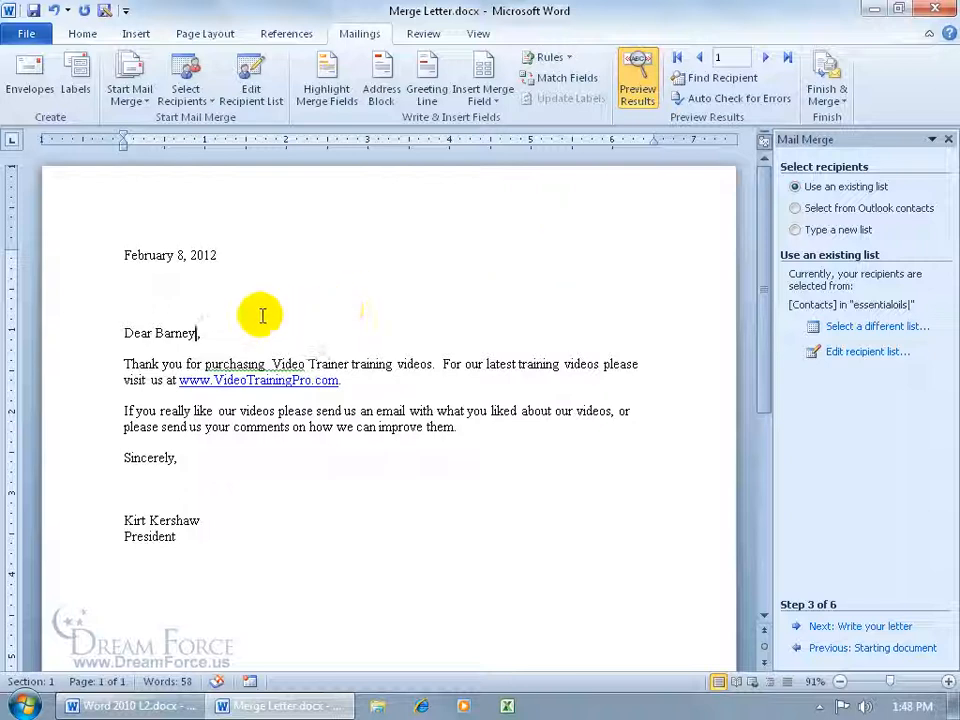
left_click(485, 100)
left_click(465, 143)
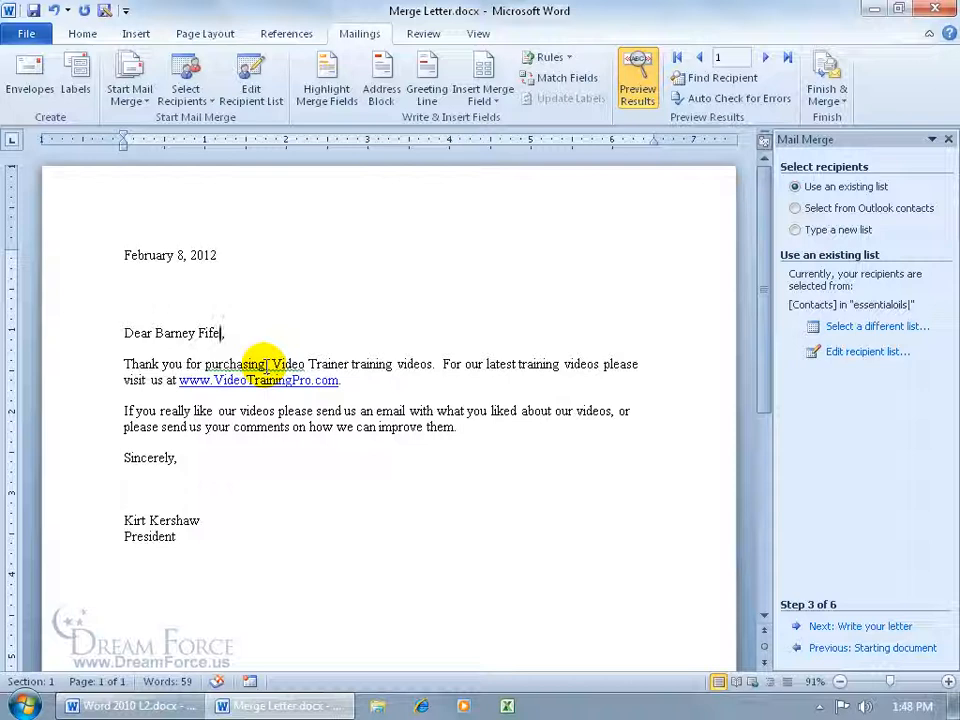
Replace "Video Trainer" after "purchasing" with "our"
left_click_drag(268, 364, 349, 364)
key("Delete")
type("our")
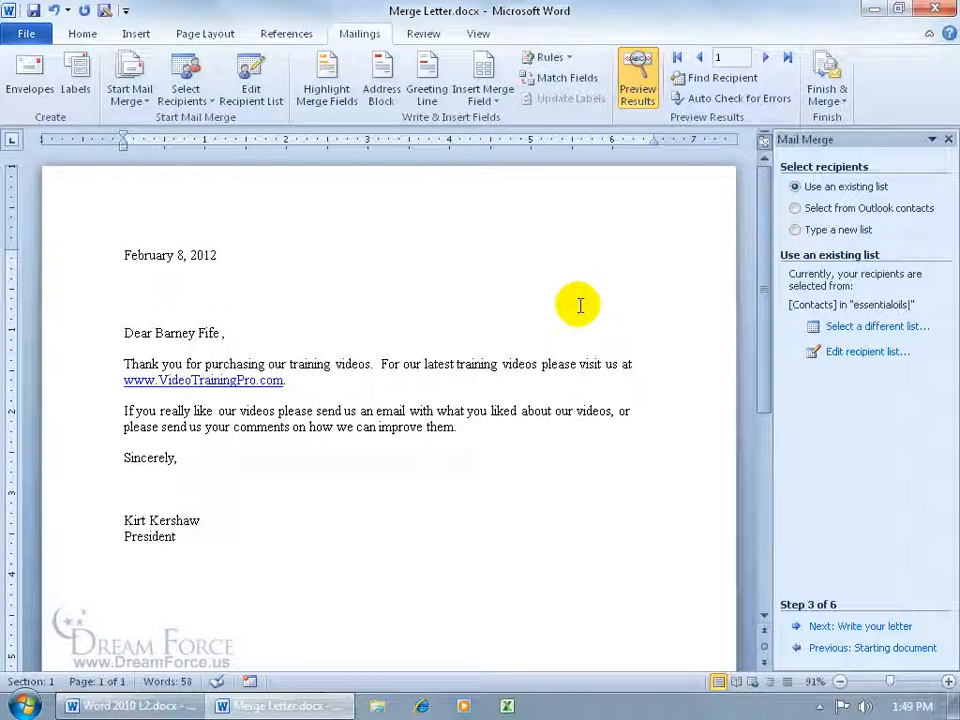
Change the merge document type to E-mail messages and return to the starting-document step
left_click(818, 647)
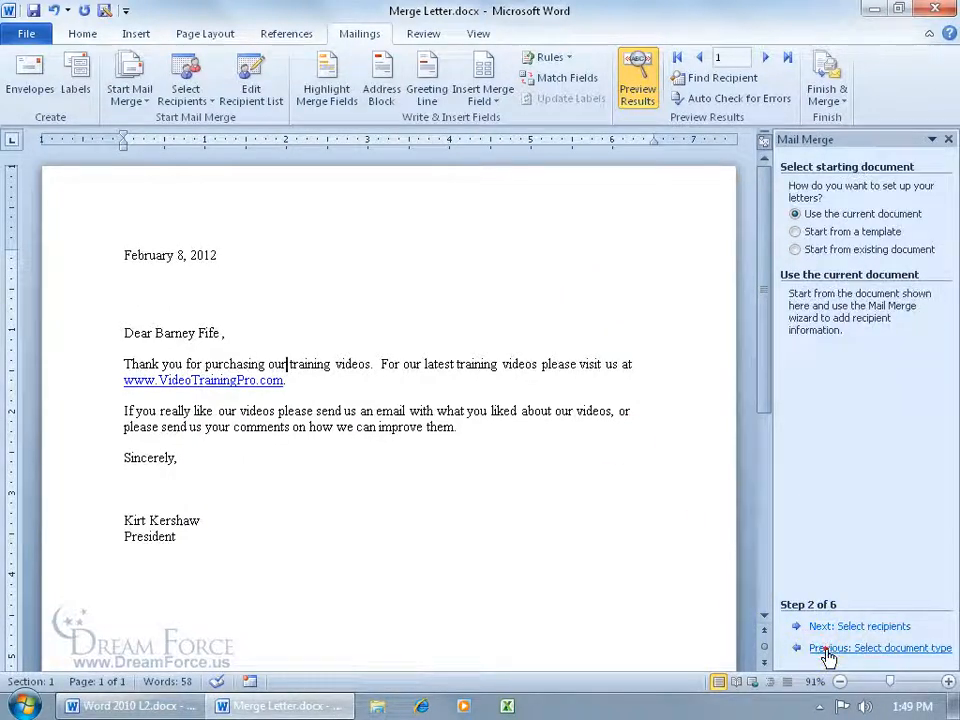
left_click(826, 649)
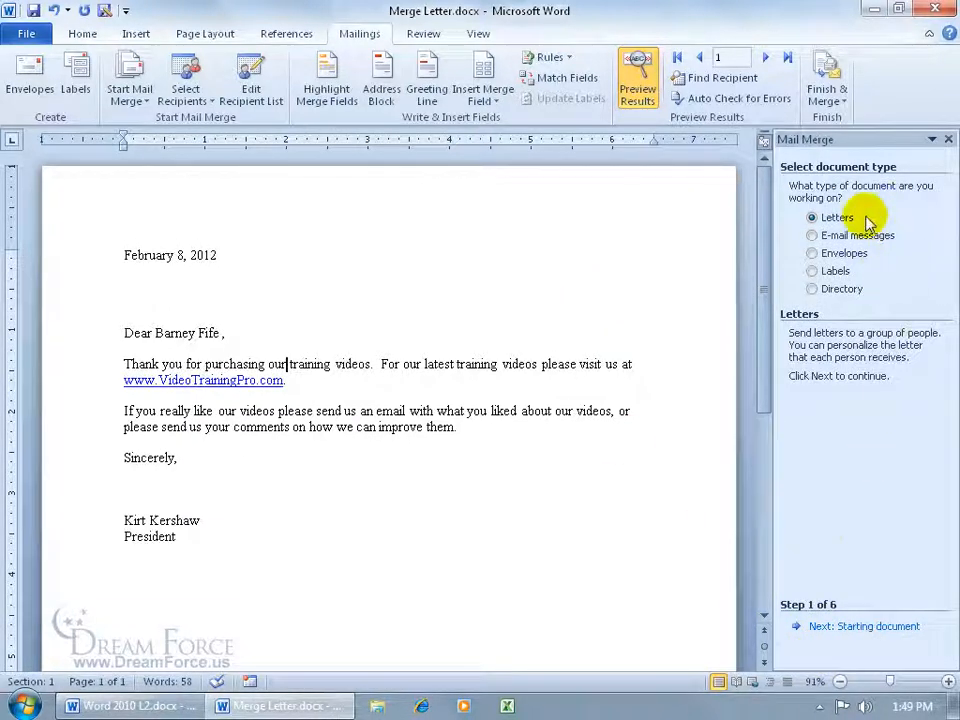
left_click(814, 238)
left_click(853, 626)
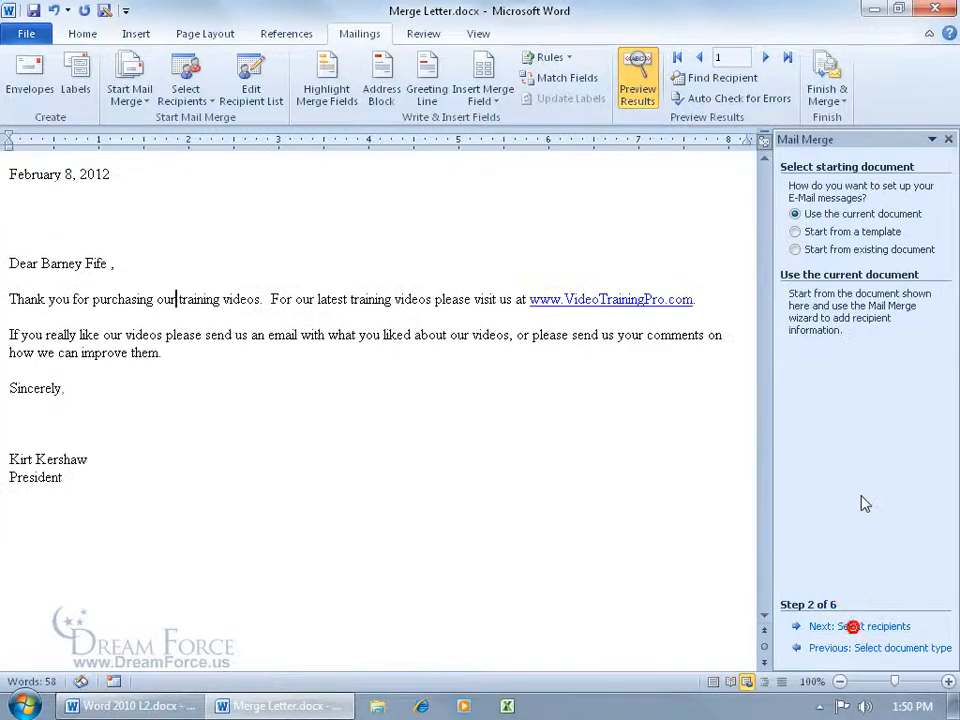
left_click(176, 299)
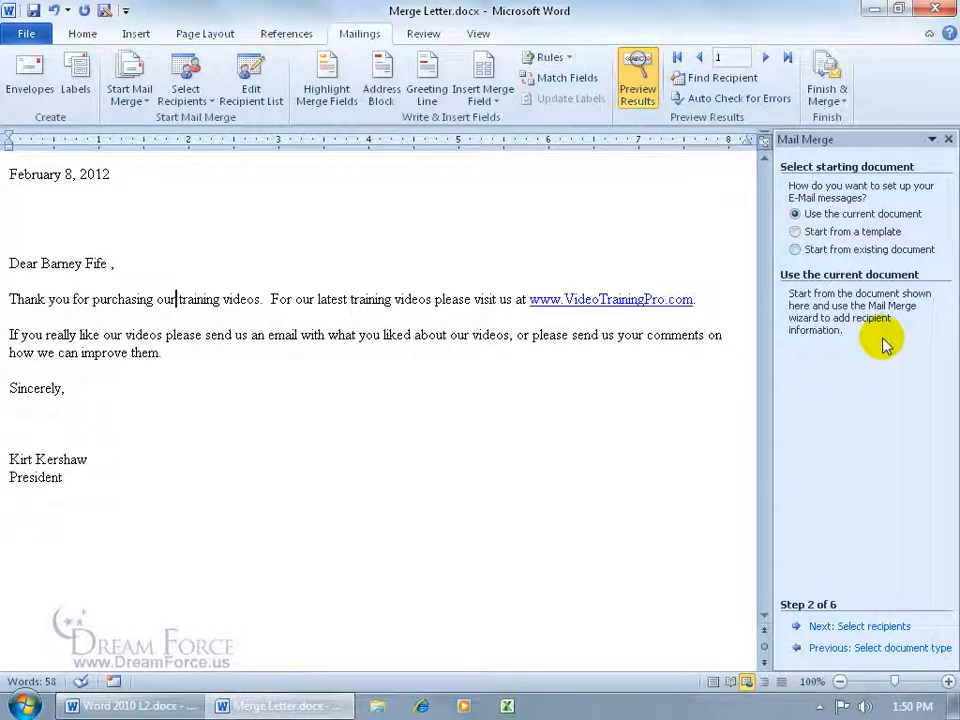
Delete the space and comma after the last-name field, then advance to recipient selection
left_click(98, 263)
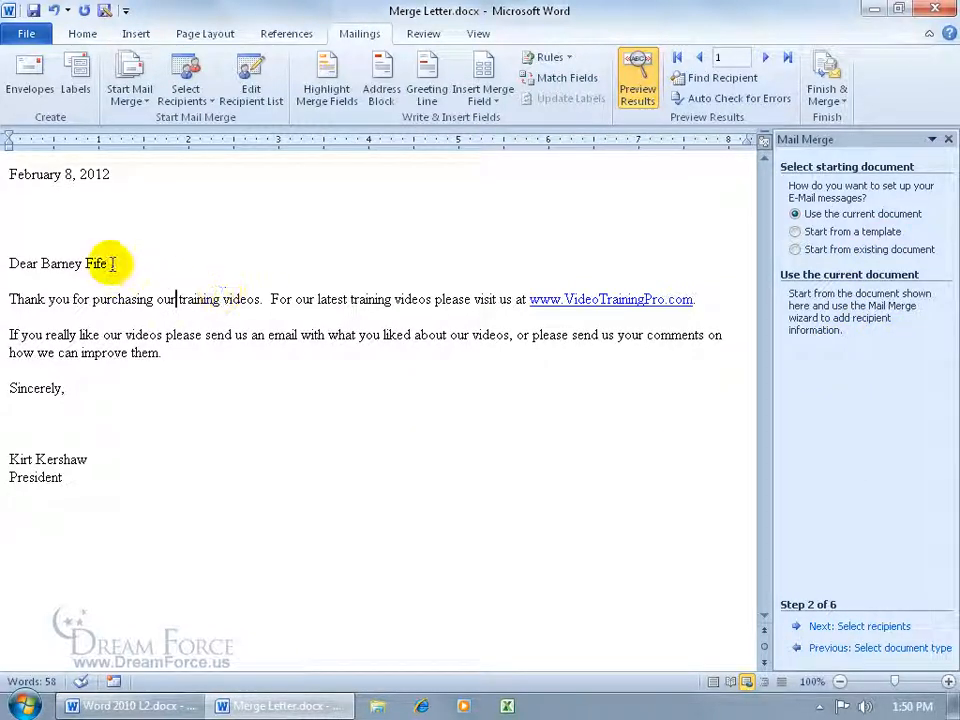
key("Delete")
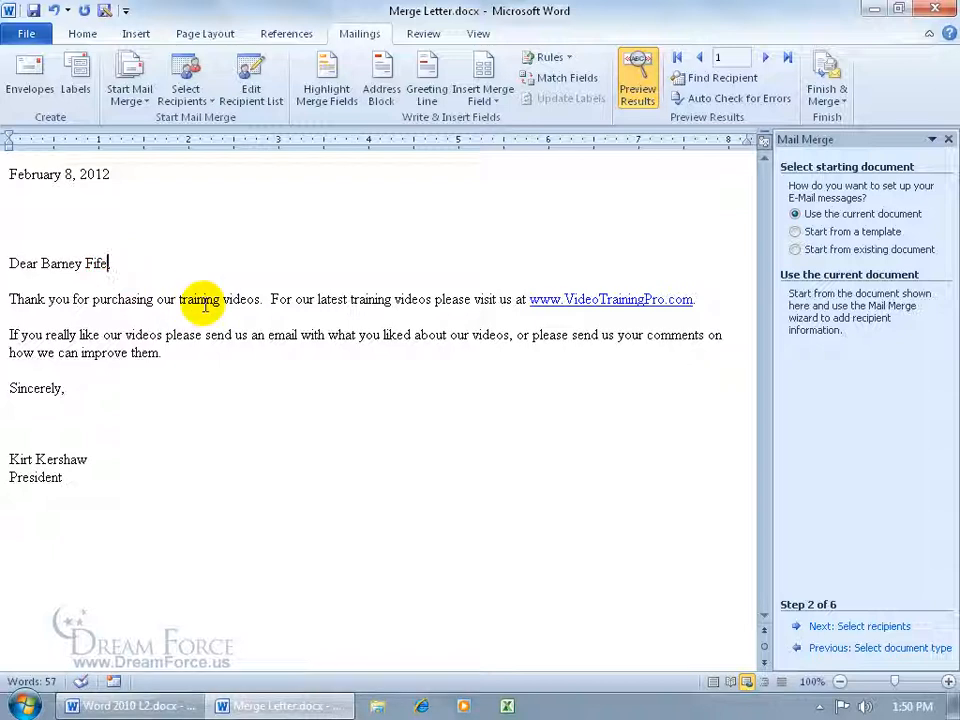
key("Delete")
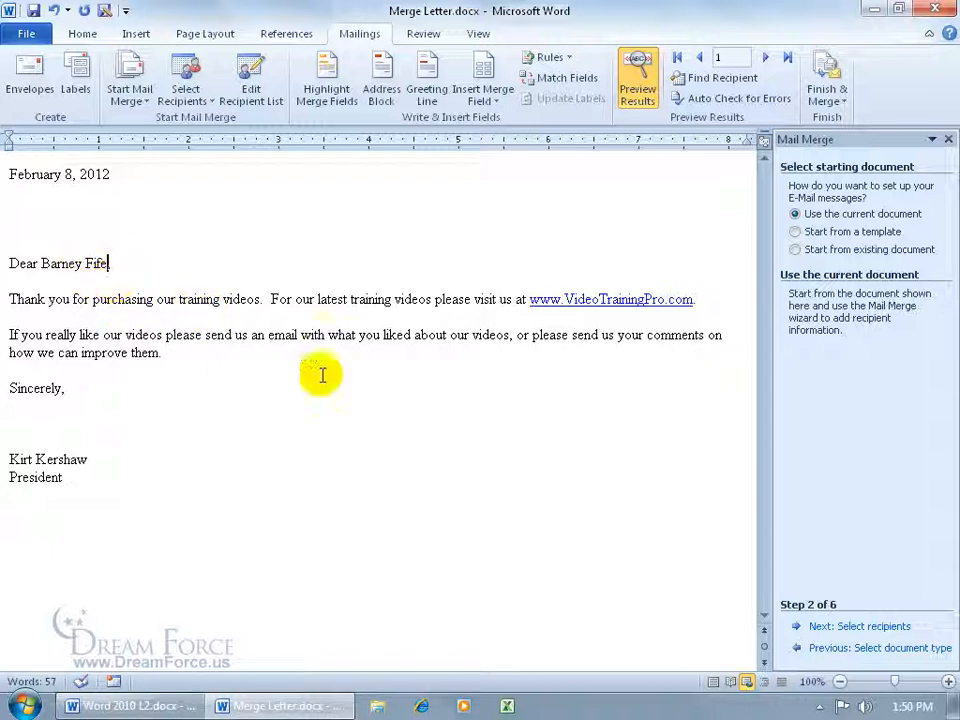
left_click(834, 628)
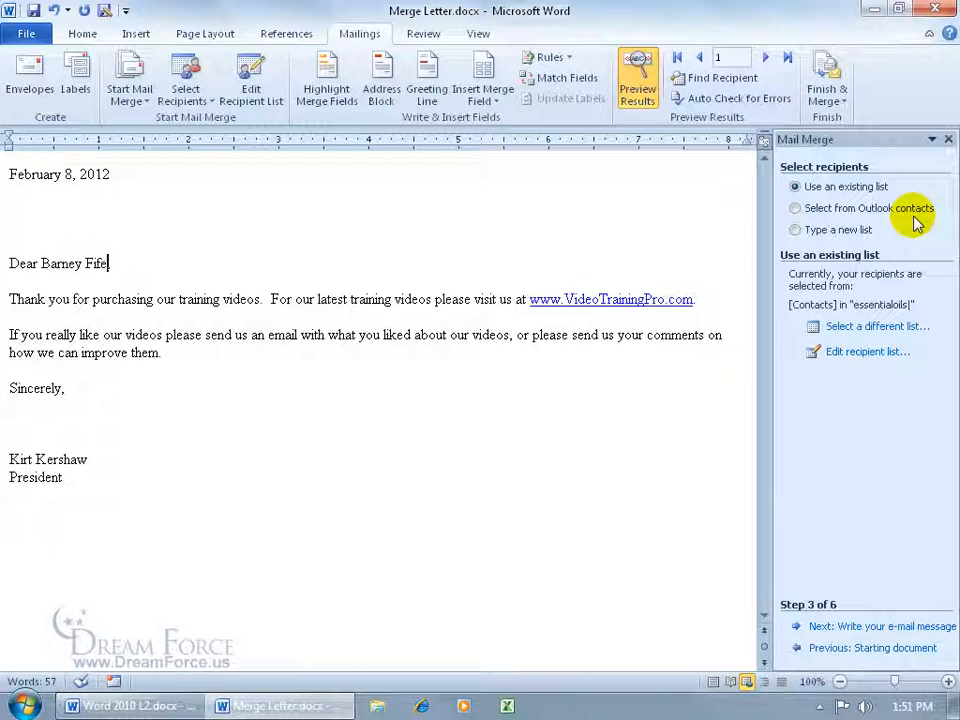
Accept the recipient list unchanged, advance to Step 4, and add a comma after «Last»
left_click(872, 351)
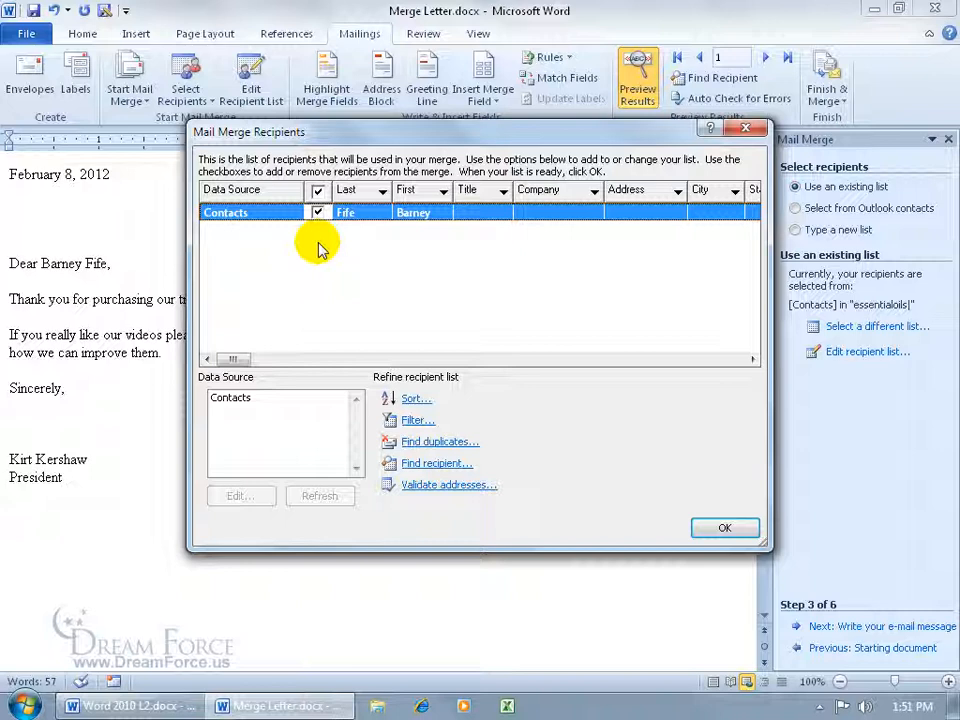
left_click(724, 525)
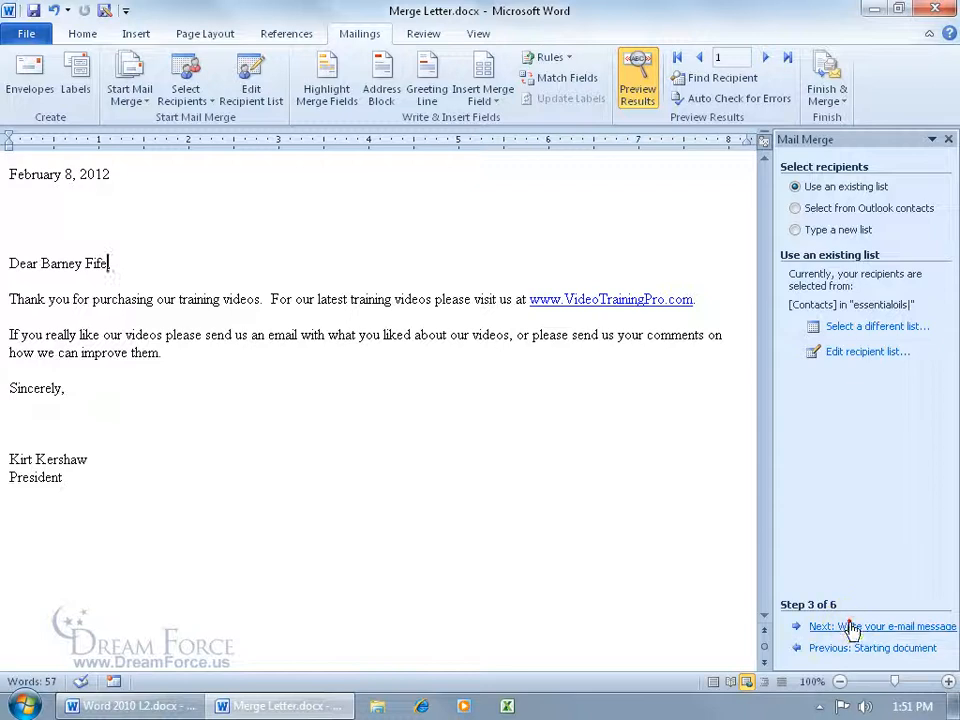
left_click(800, 626)
type(",")
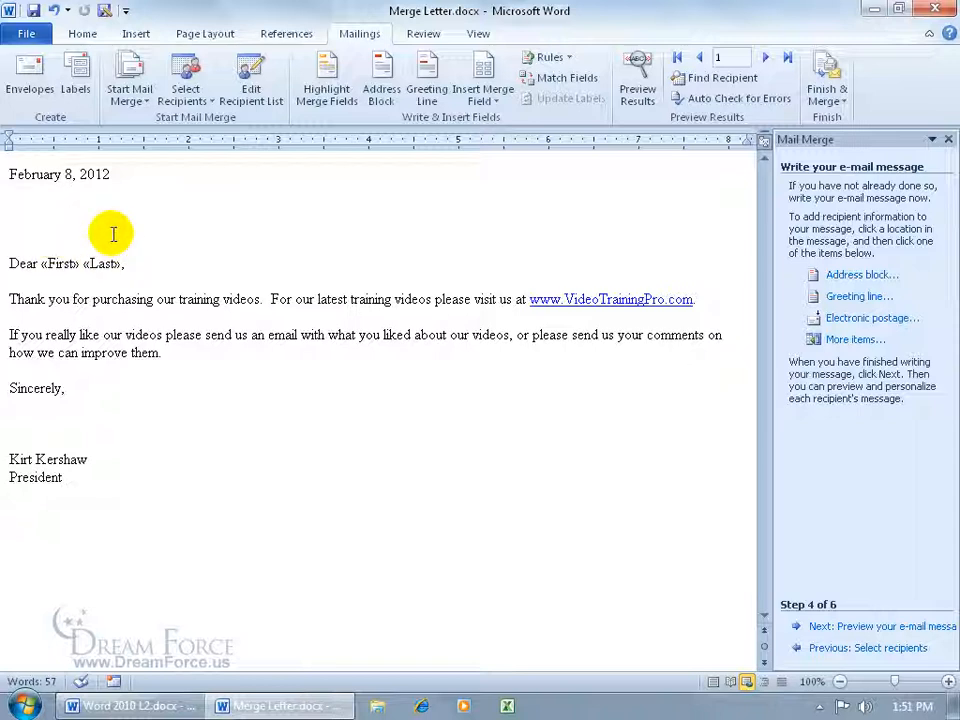
left_click(75, 217)
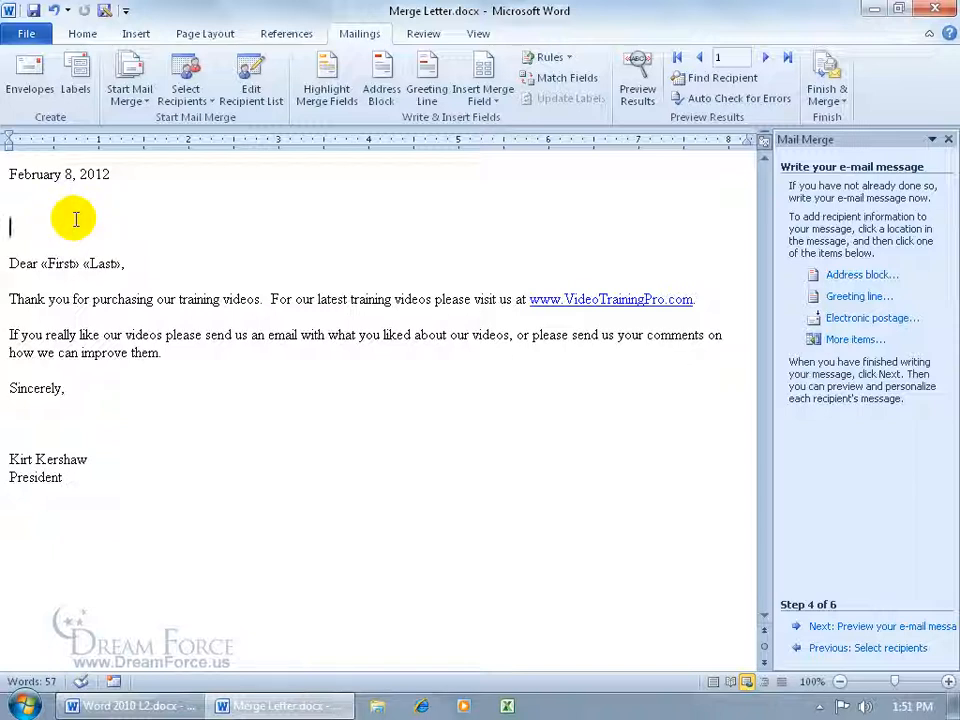
Preview recipient 1's merged e-mail greeting, then advance the wizard to Step 6, Complete the merge
left_click(866, 627)
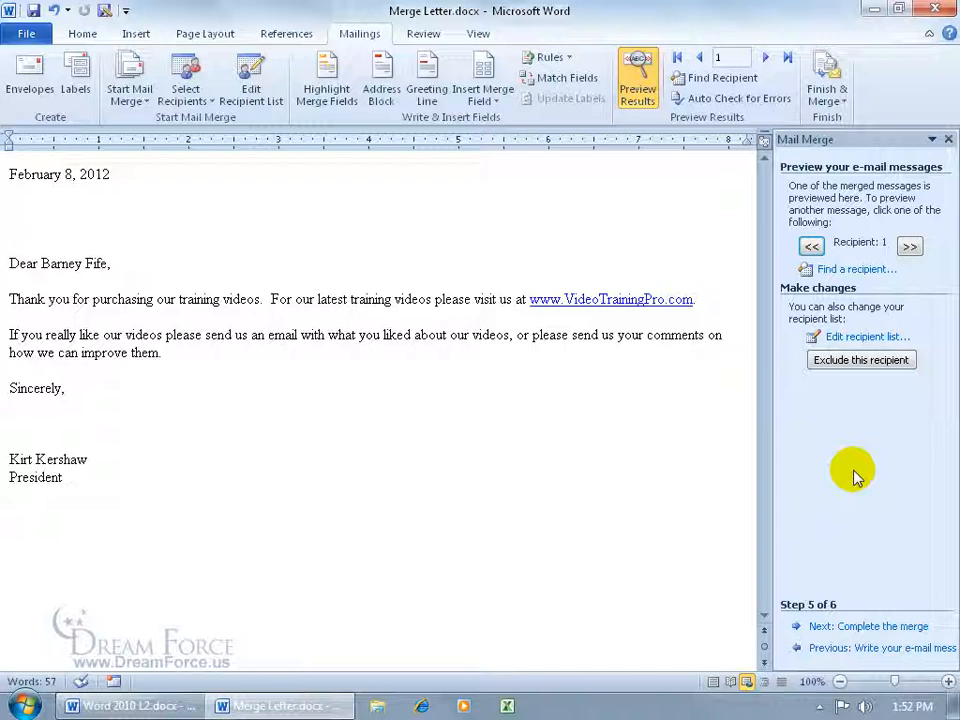
left_click(858, 628)
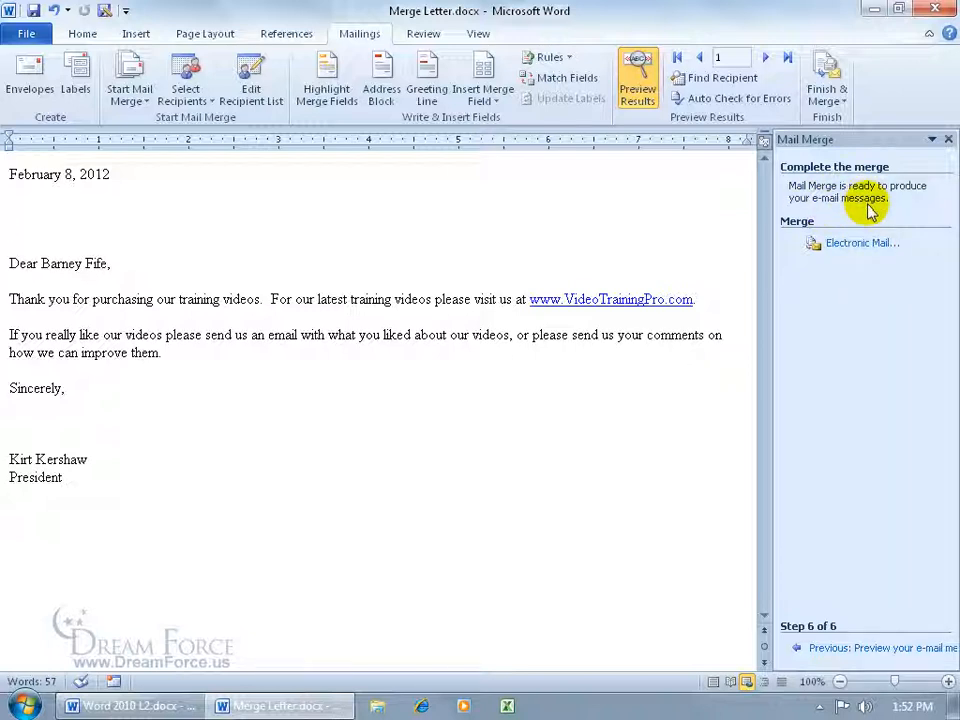
Merge to e-mail for all records, To Email_Address, with subject 'Thank you' in HTML format
left_click(862, 243)
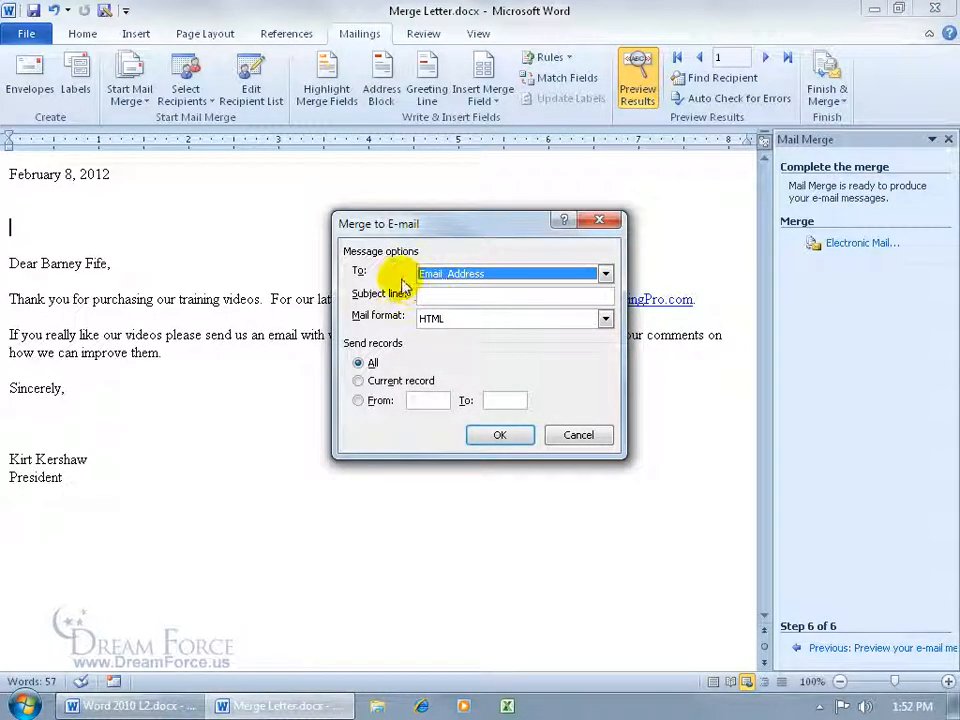
left_click(605, 273)
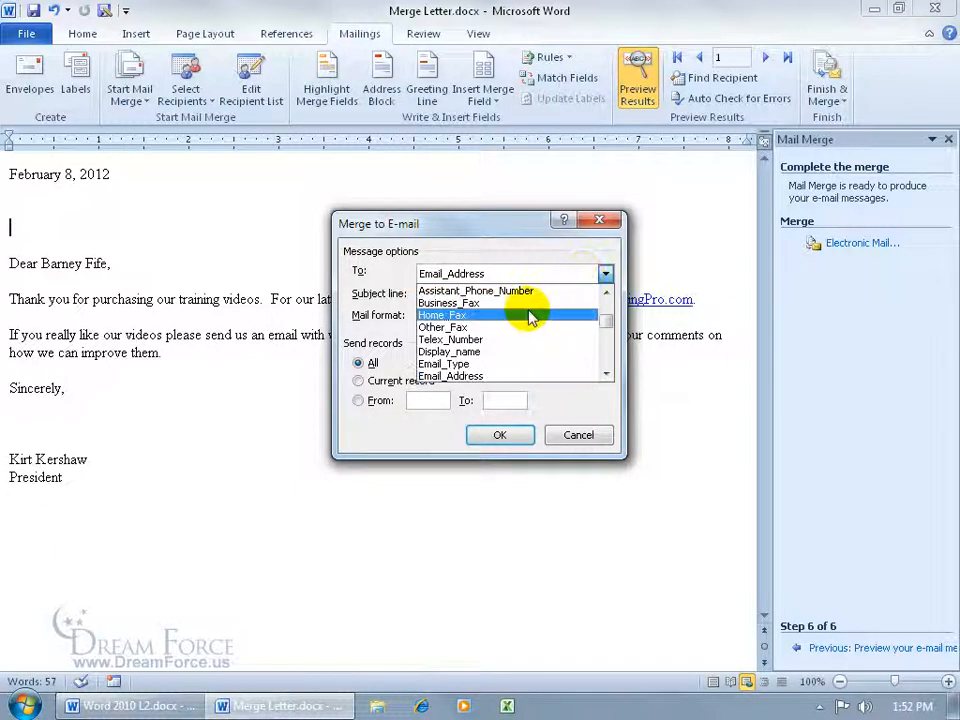
left_click(406, 240)
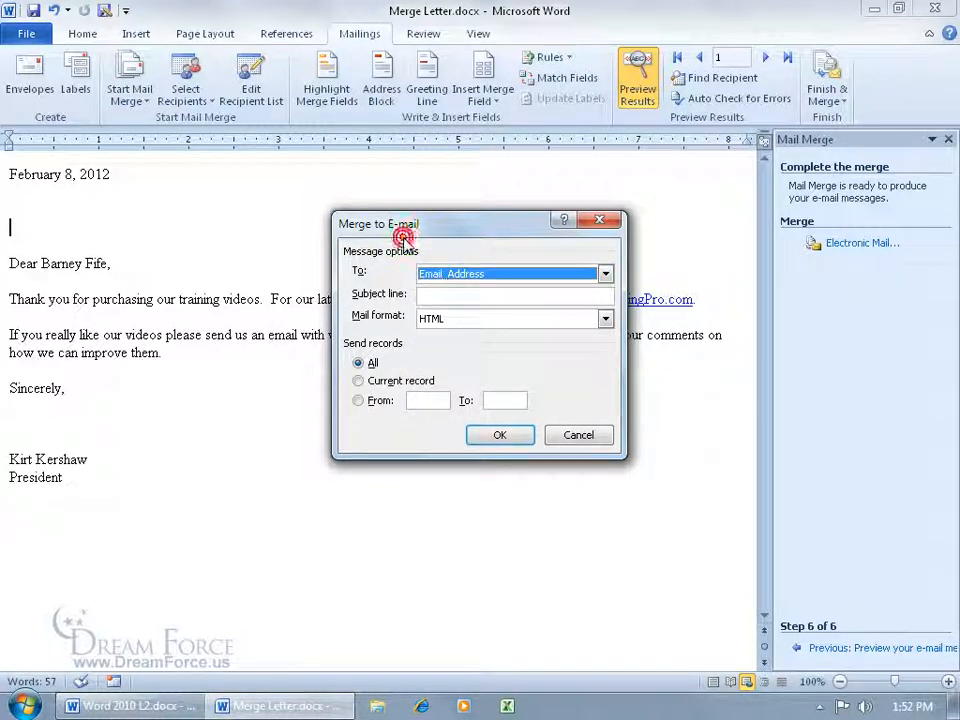
left_click(447, 293)
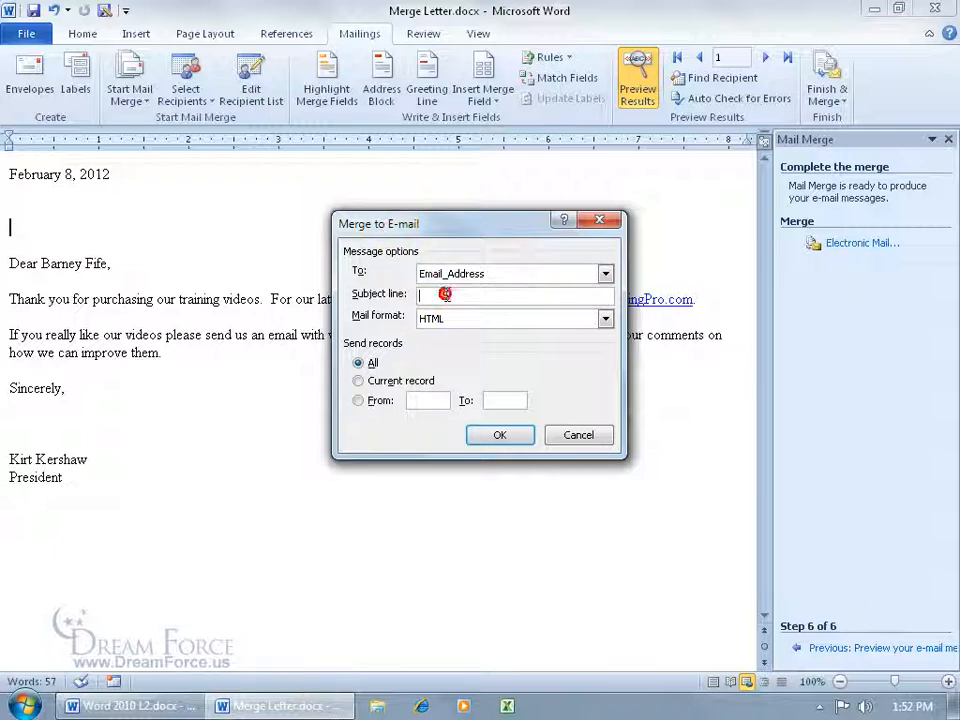
type("Thank you,")
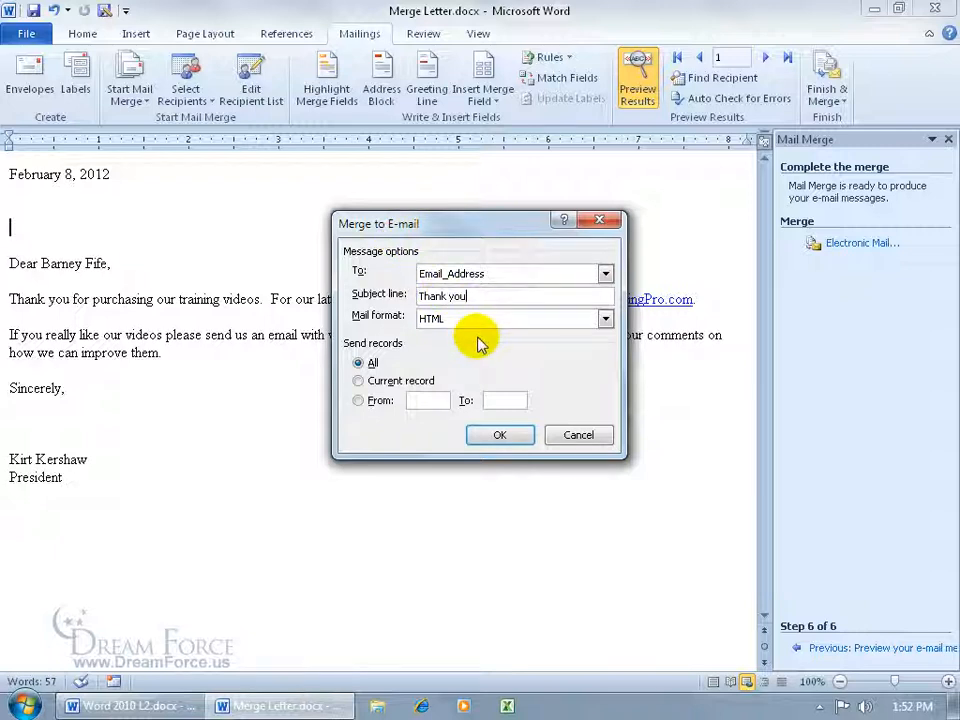
key("BackSpace")
left_click(605, 318)
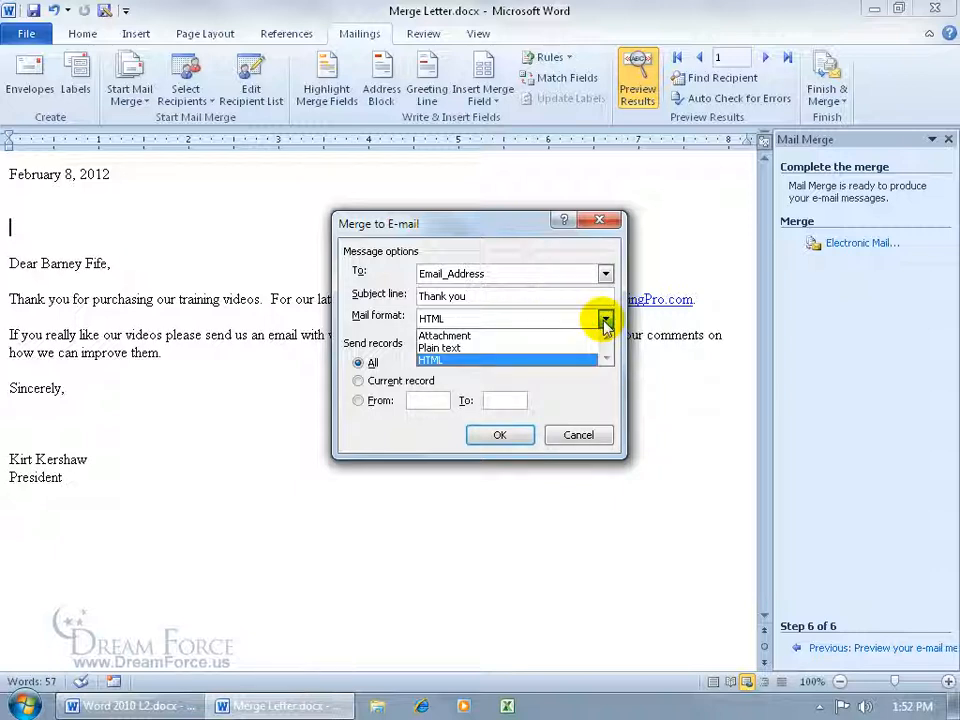
left_click(509, 359)
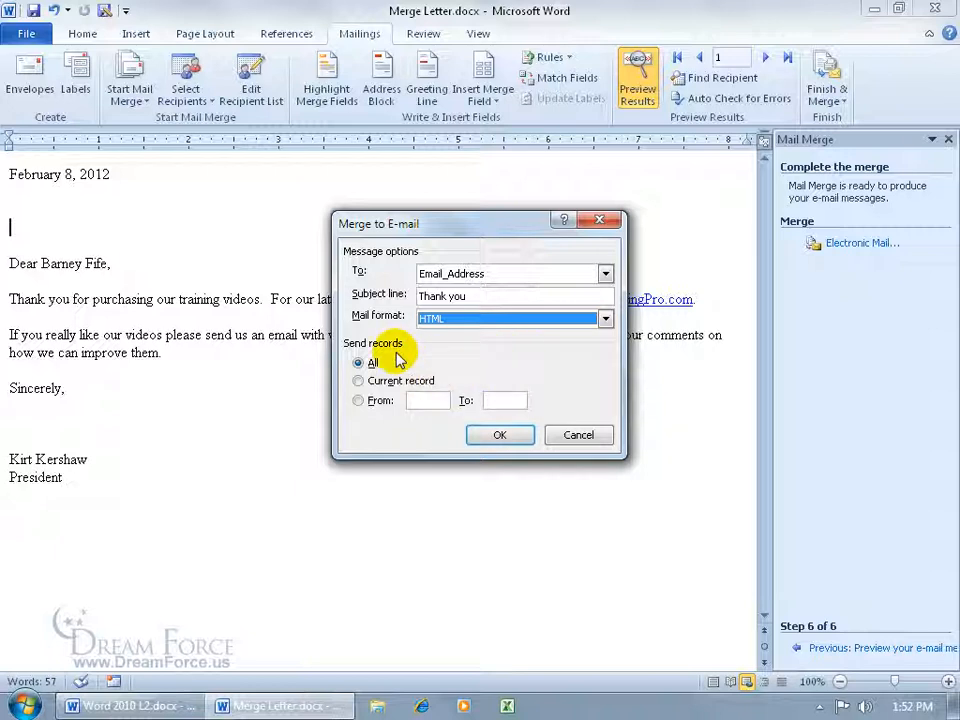
left_click(499, 434)
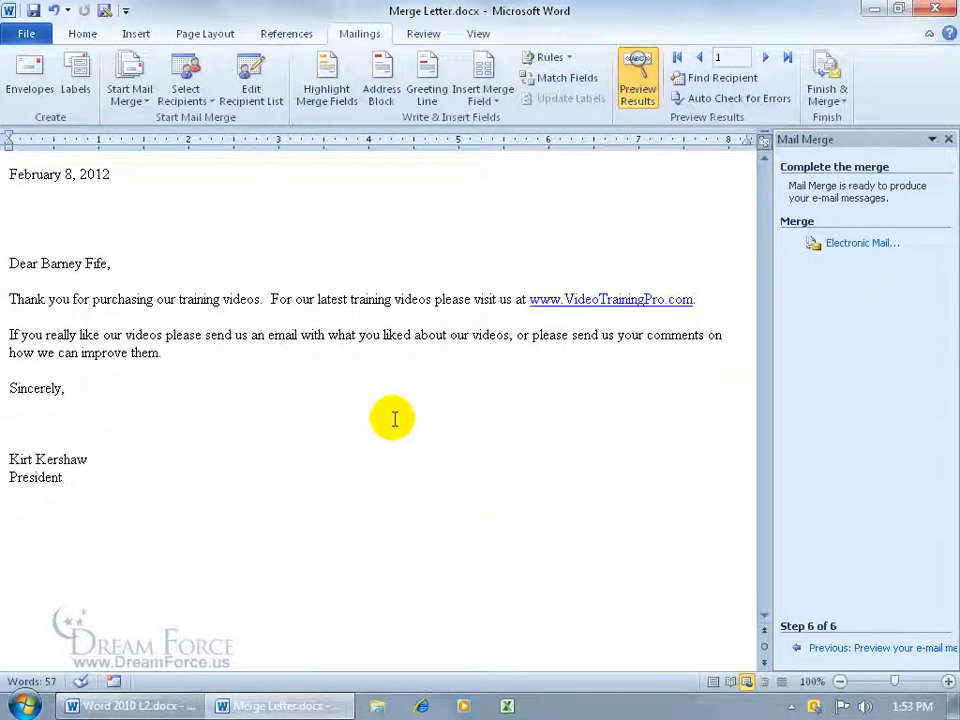
Launch Outlook 2010, send the 'Thank you' message from the Outbox, and close Outlook
left_click(24, 706)
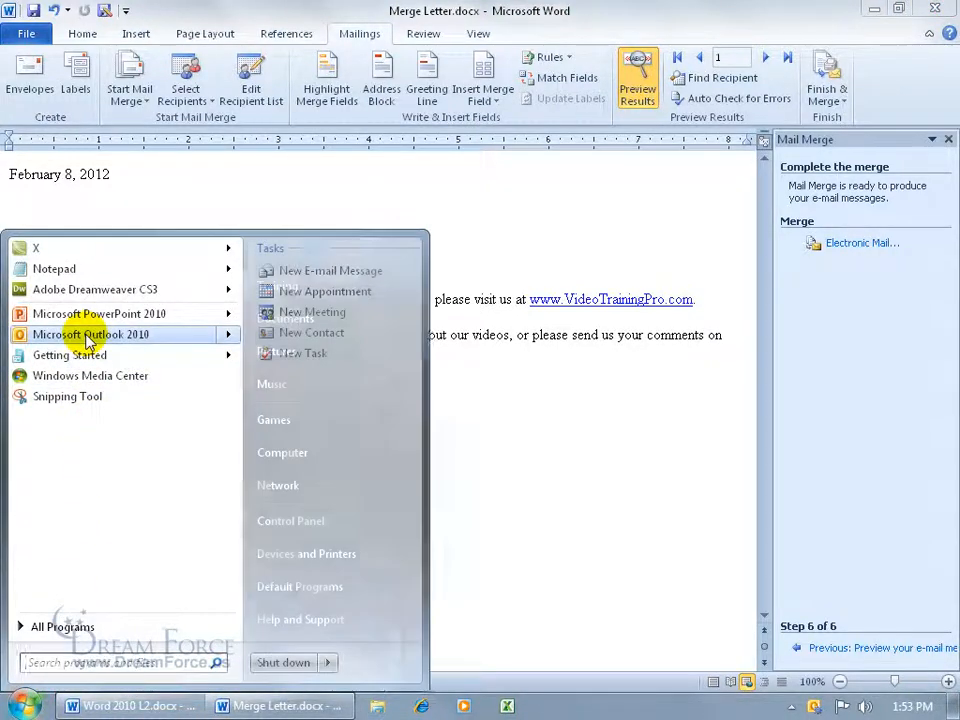
left_click(86, 336)
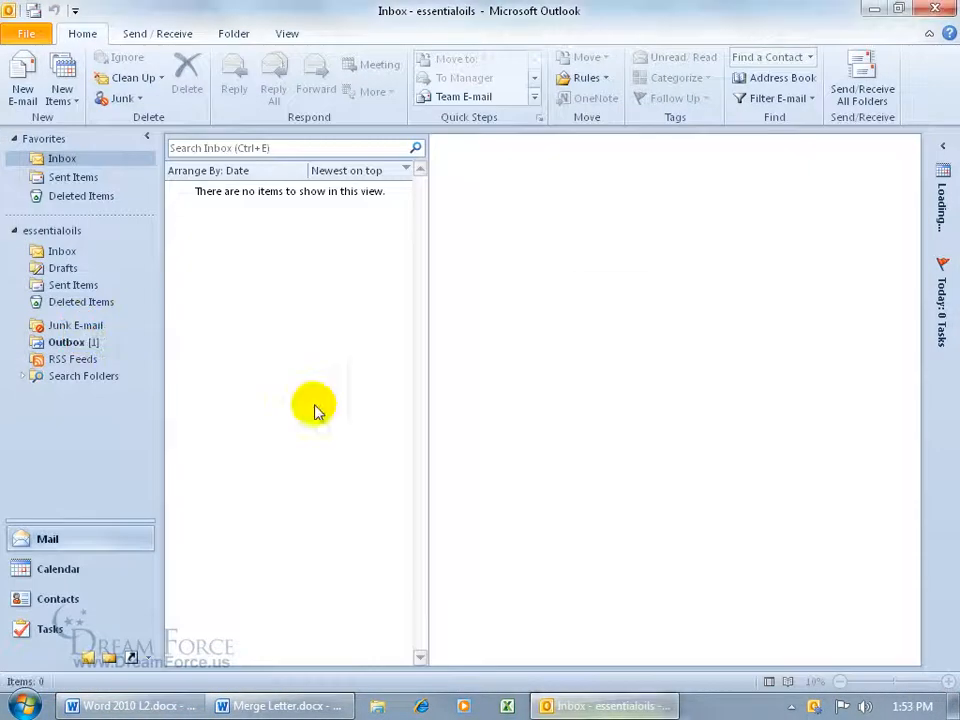
left_click(70, 342)
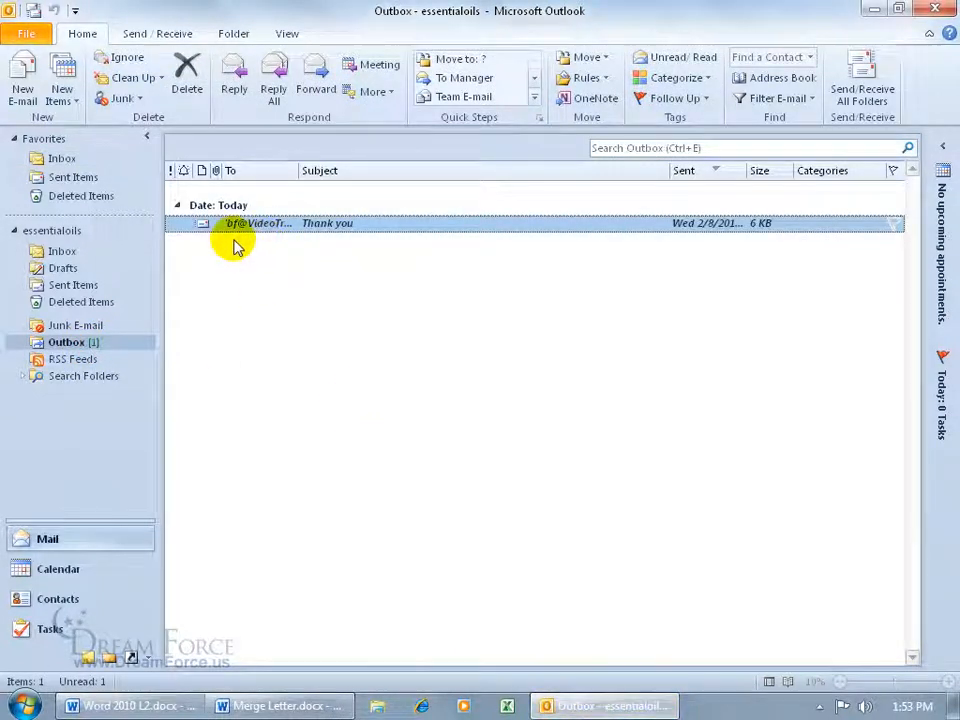
double_click(345, 228)
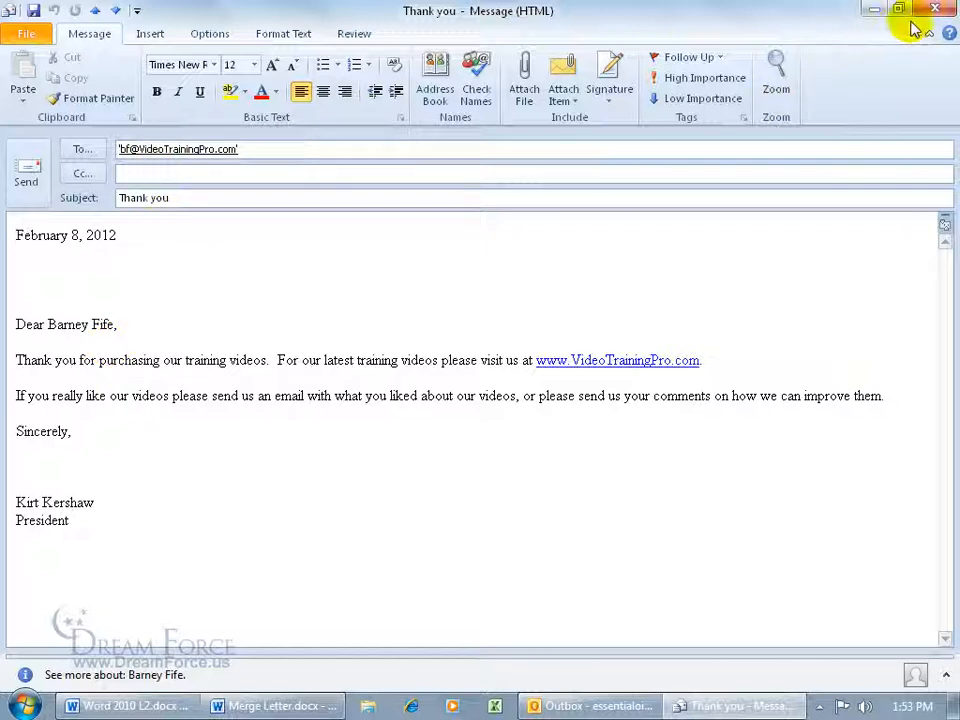
left_click(40, 174)
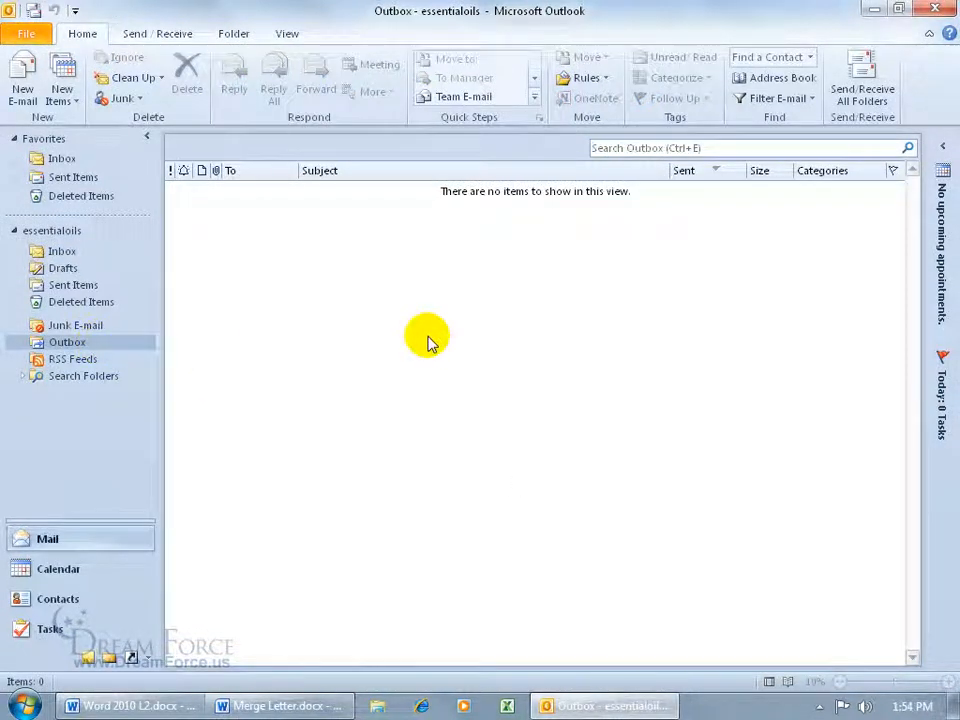
left_click(60, 600)
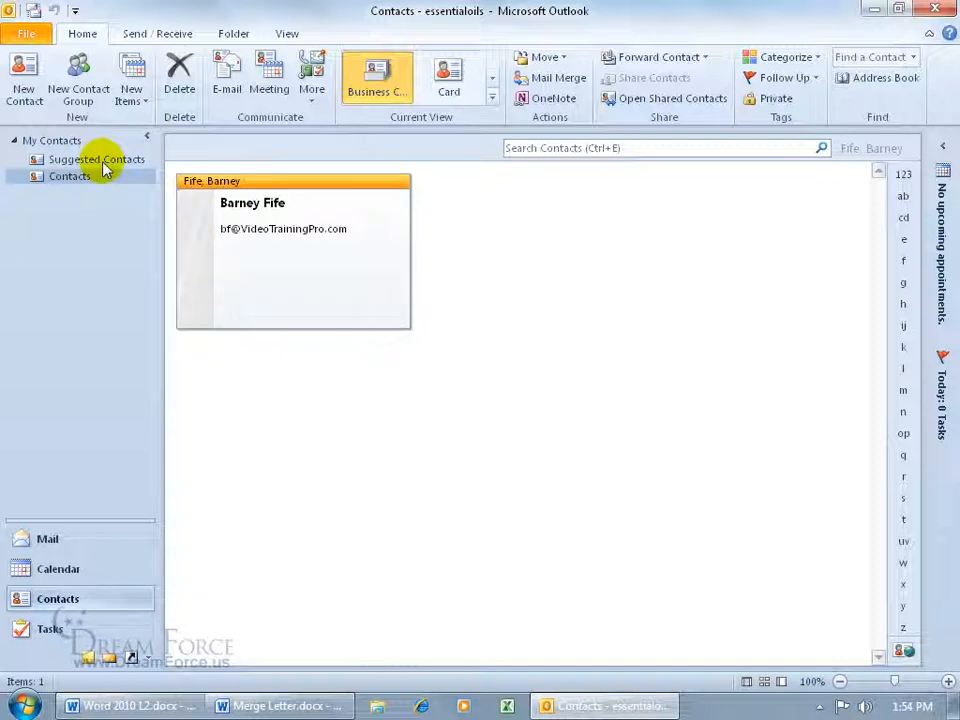
left_click(935, 9)
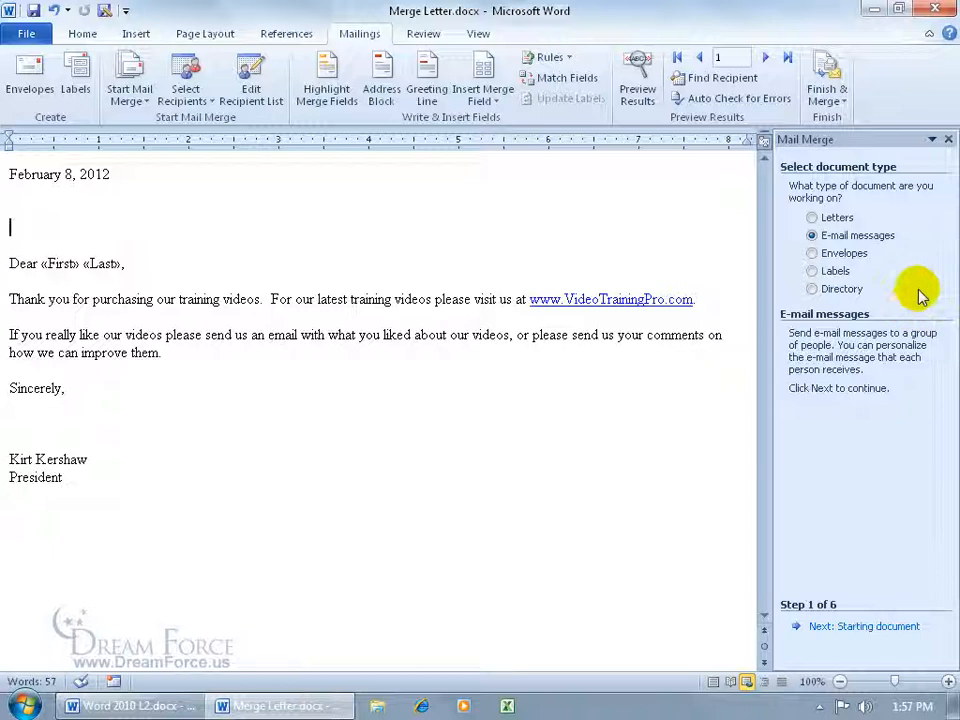
Switch the merge document to envelopes with Size 10 options, accepting replacement of the letter
left_click(820, 256)
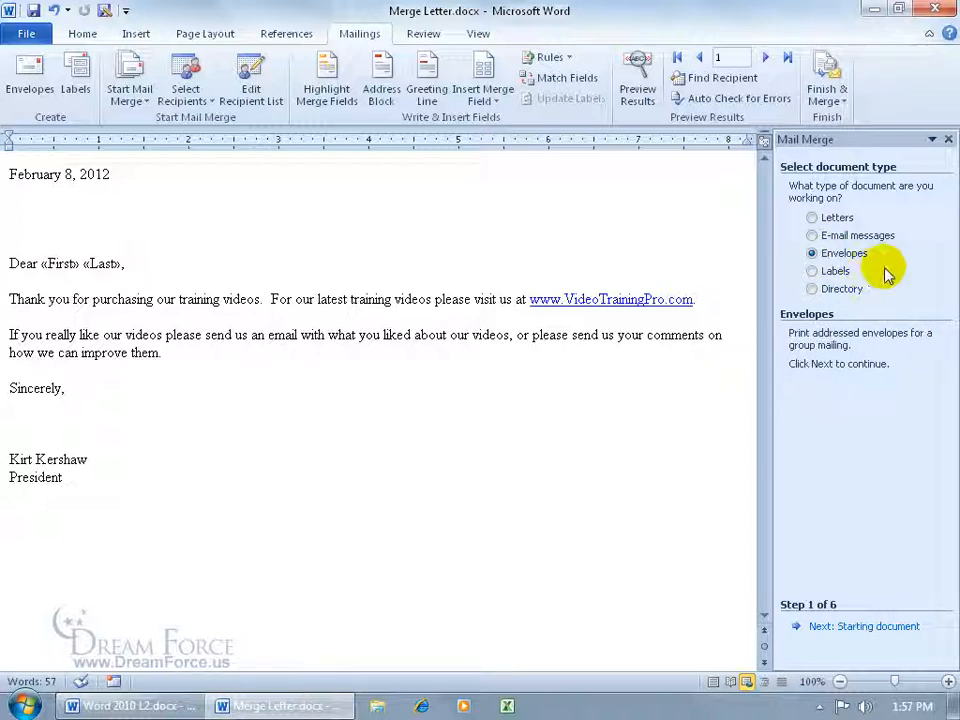
left_click(872, 626)
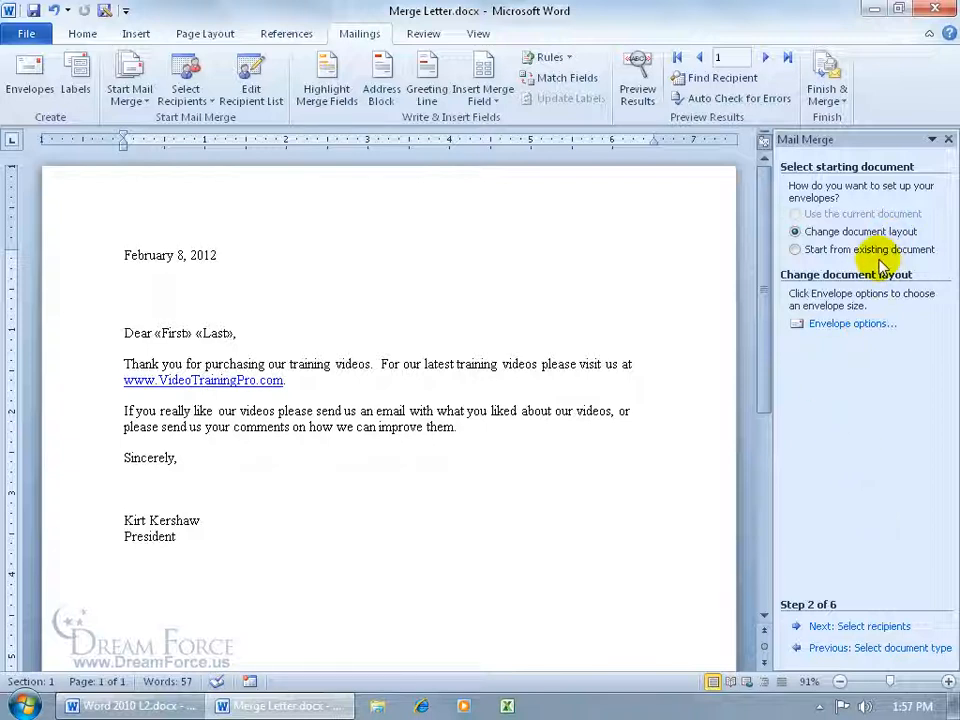
left_click(853, 324)
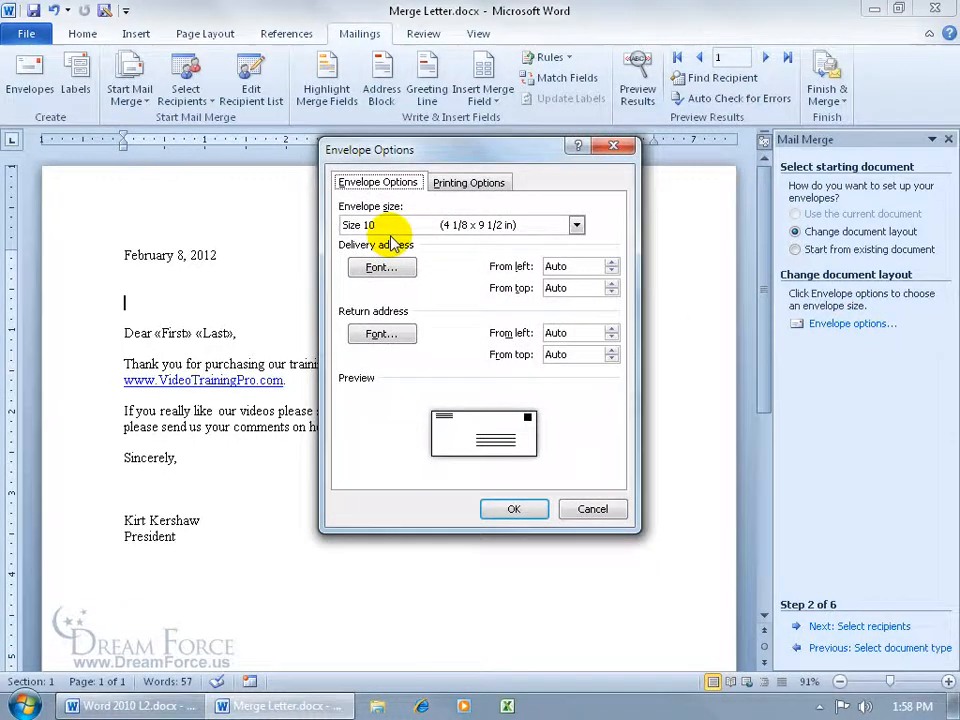
left_click(514, 509)
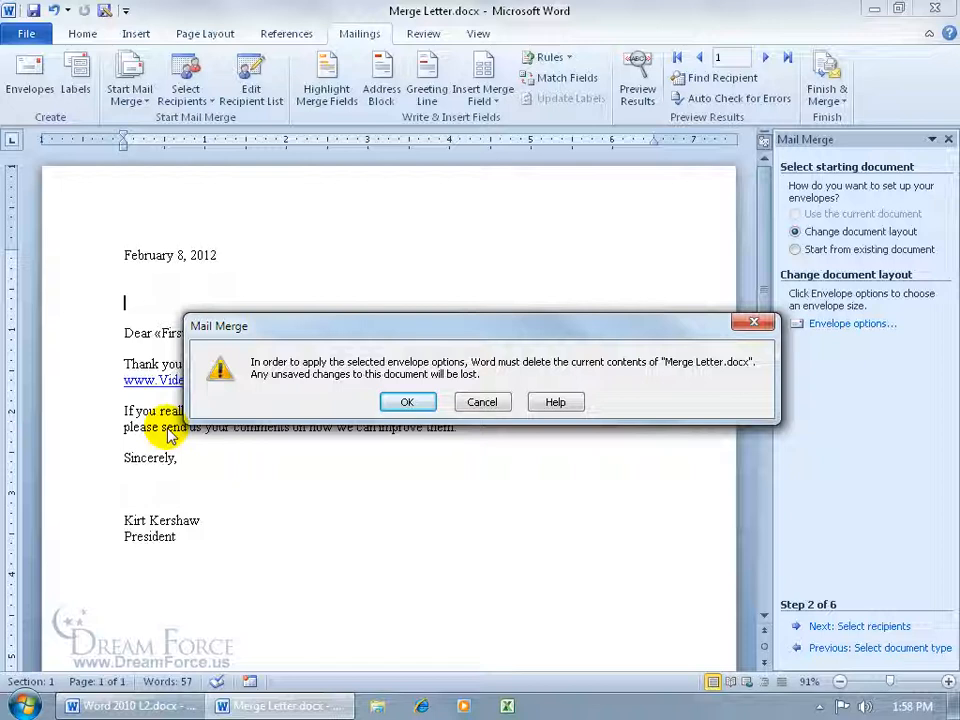
left_click(403, 400)
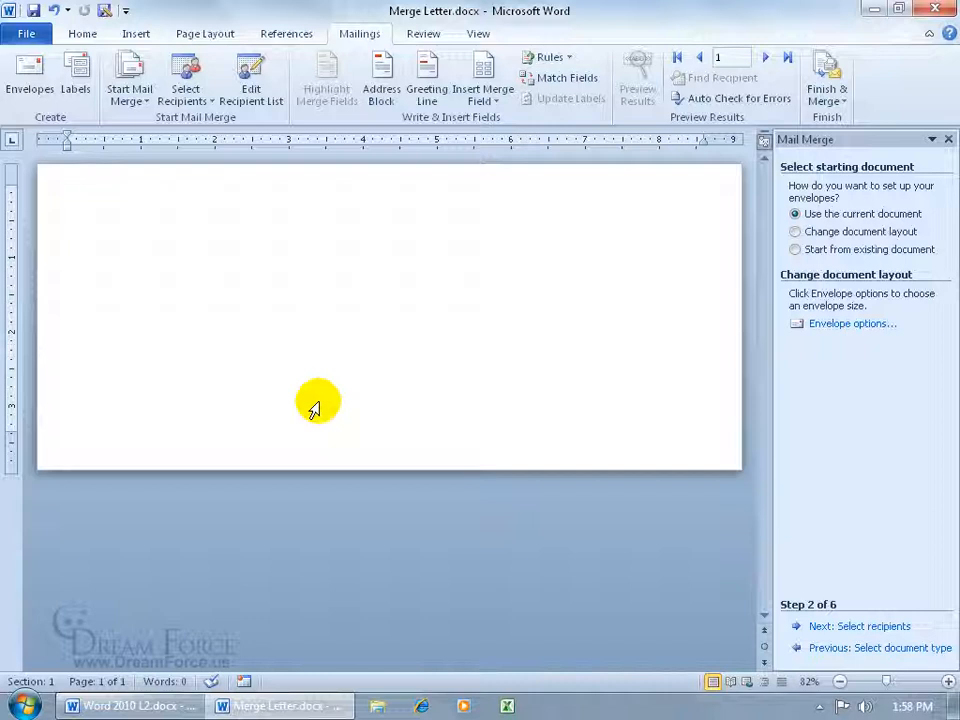
Choose Mailing List.xlsx from Desktop > Exercises as a different recipient list
left_click(845, 627)
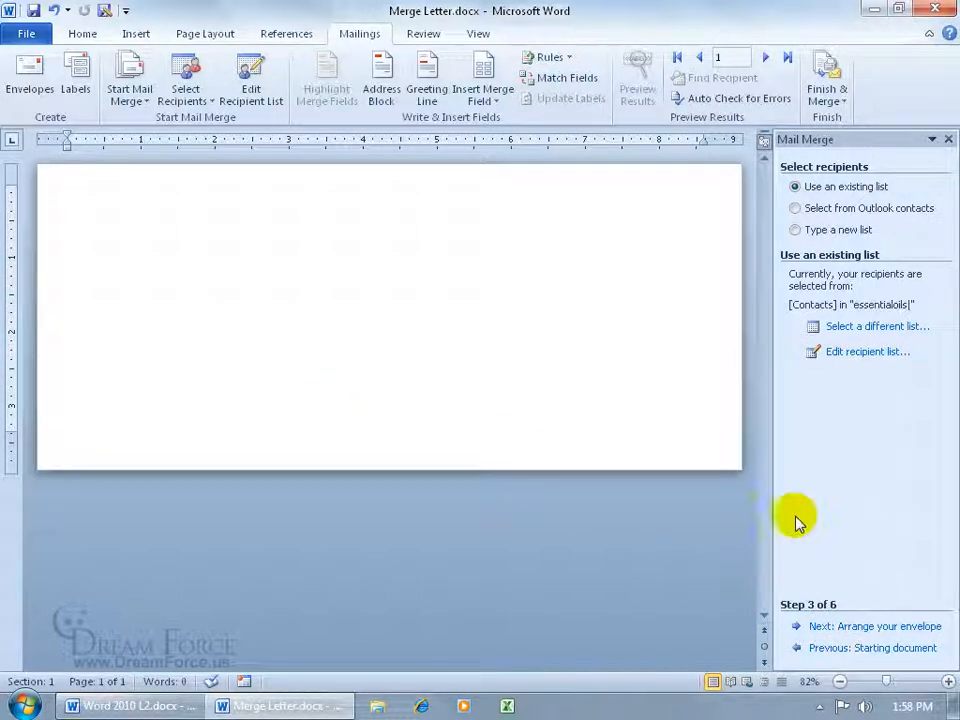
left_click(860, 326)
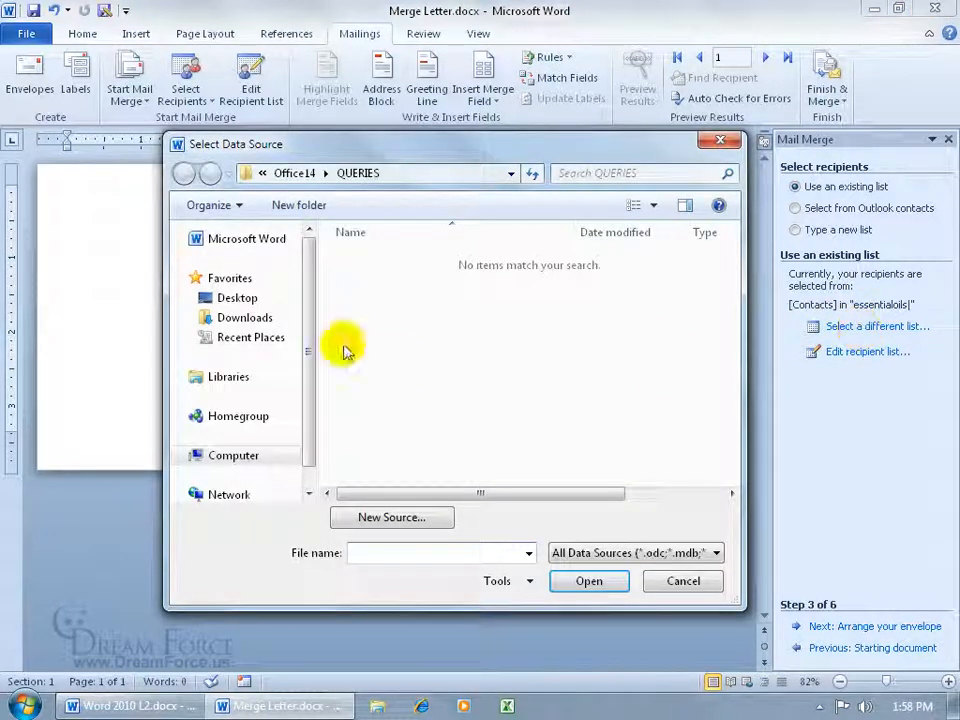
left_click(237, 298)
double_click(350, 335)
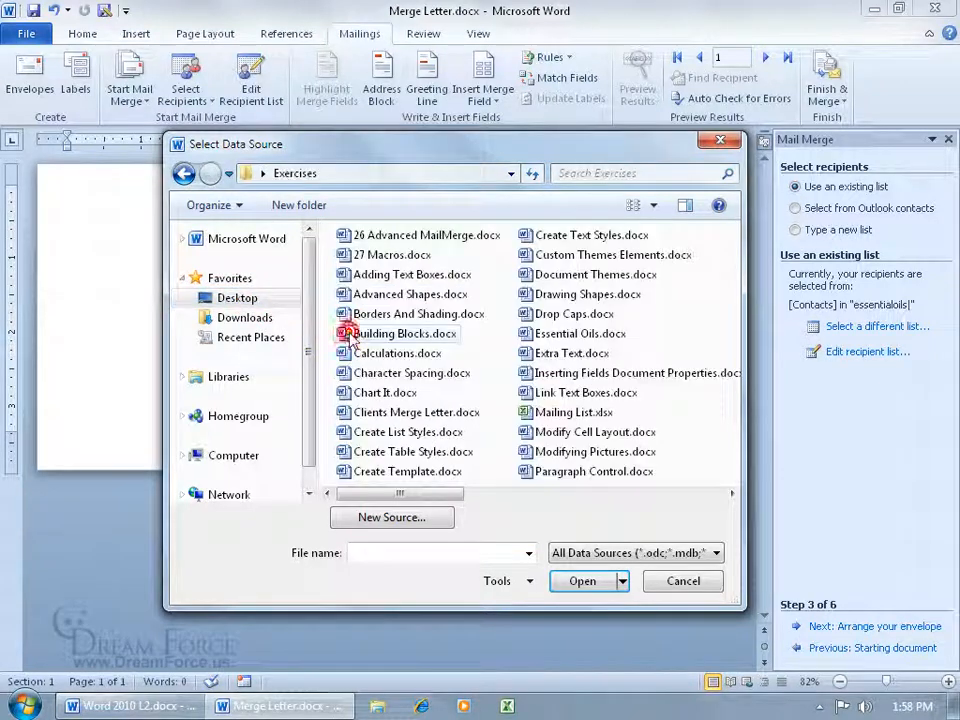
left_click(536, 413)
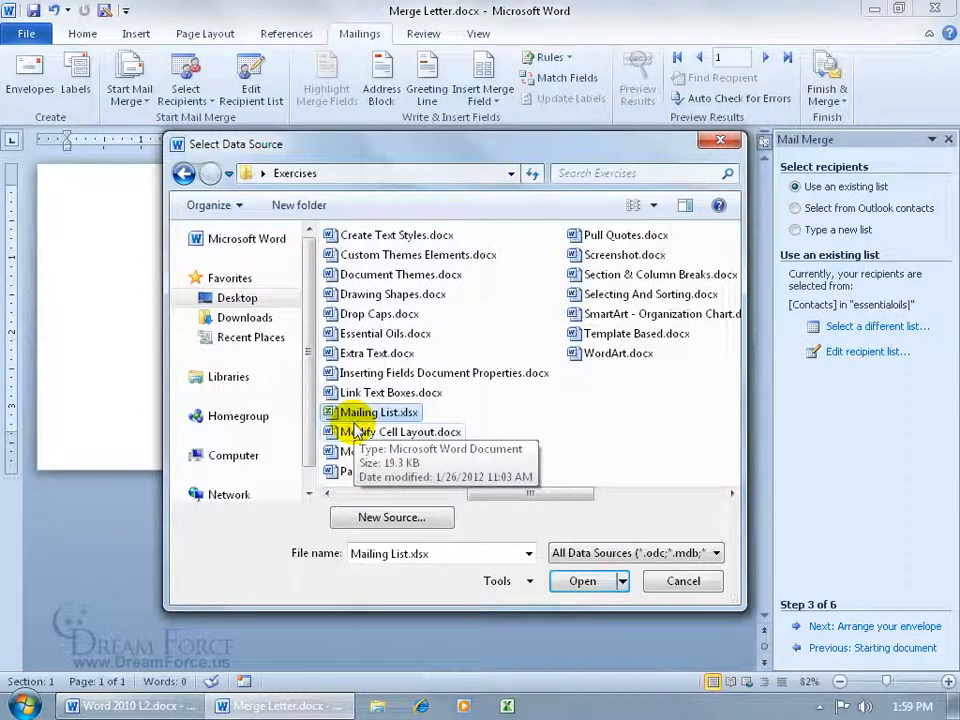
left_click(580, 581)
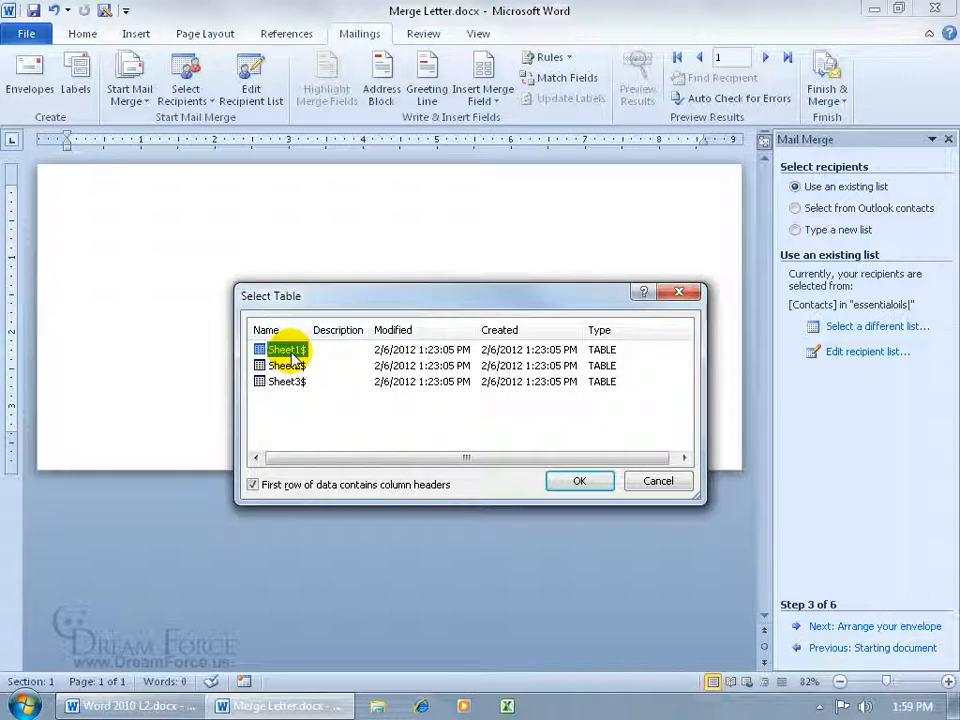
Use the Sheet1$ table with the blank record unchecked, then advance to Step 4
left_click(579, 482)
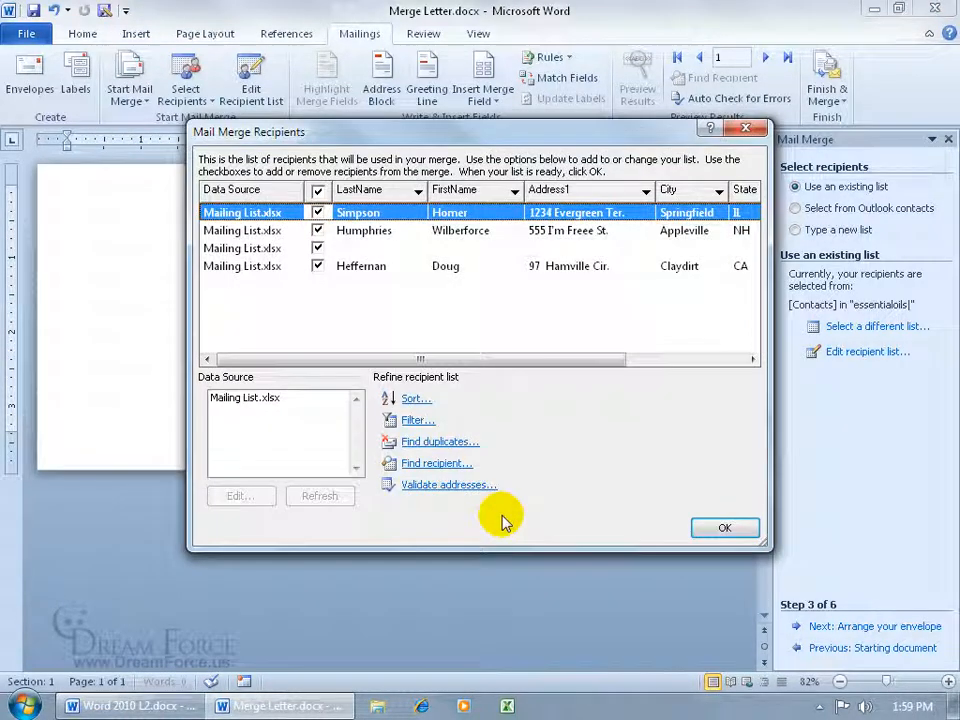
left_click(317, 248)
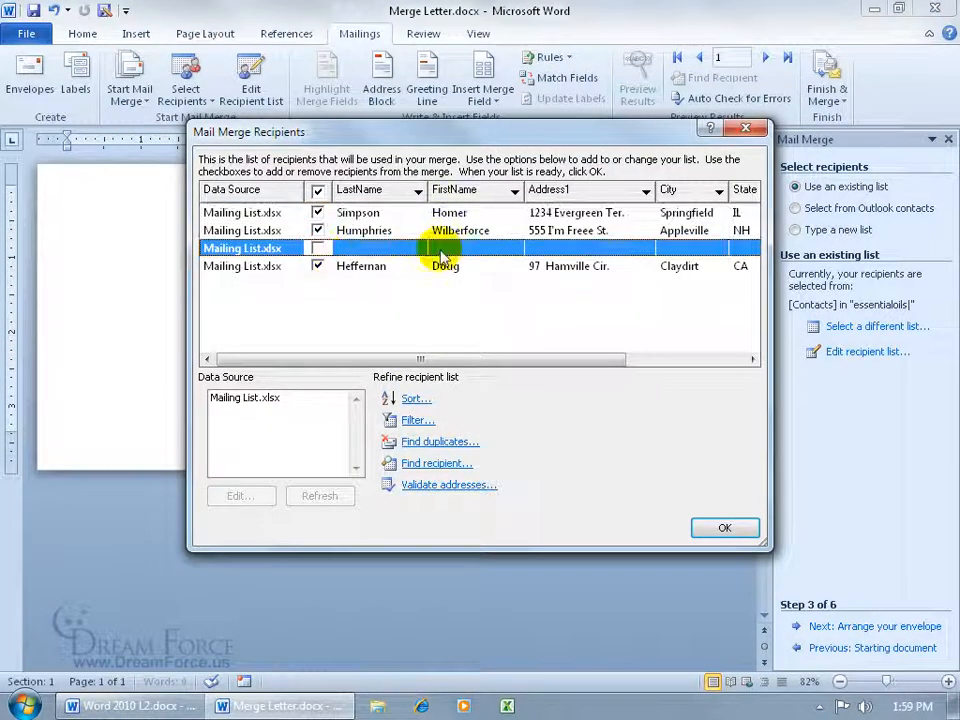
left_click(726, 530)
left_click(808, 626)
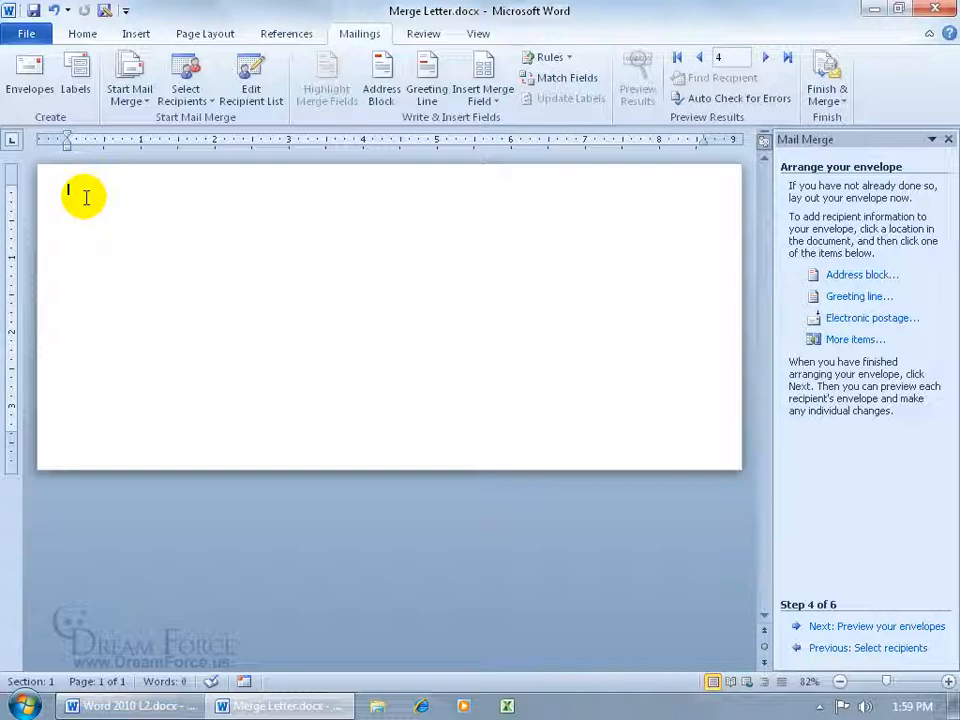
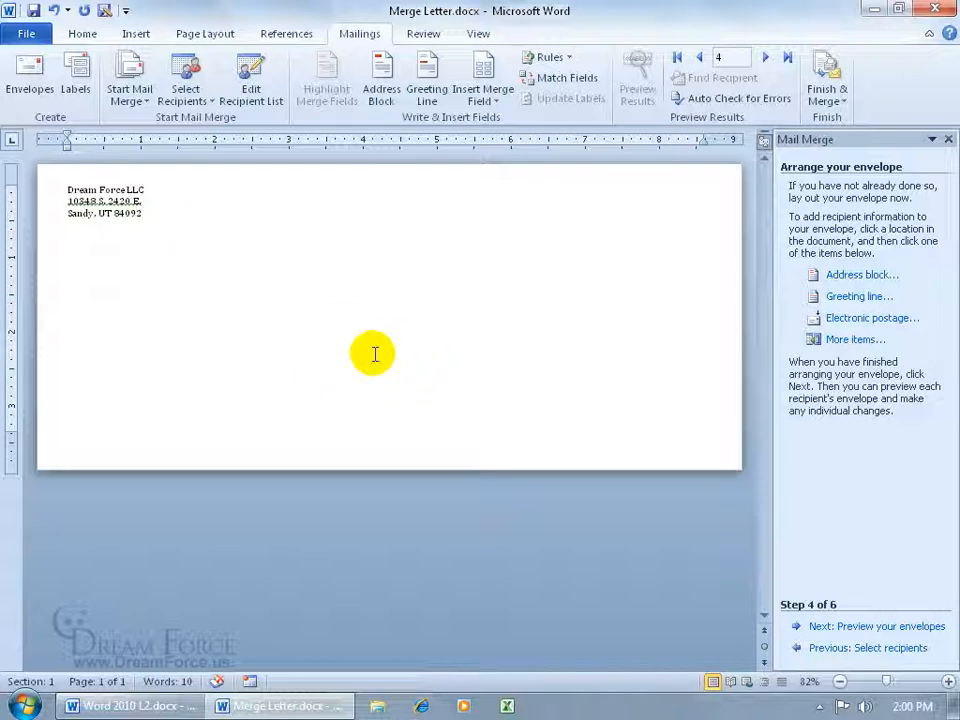
Paste the three-line company return address, show paragraph marks, and place the cursor in the delivery address
left_click(92, 35)
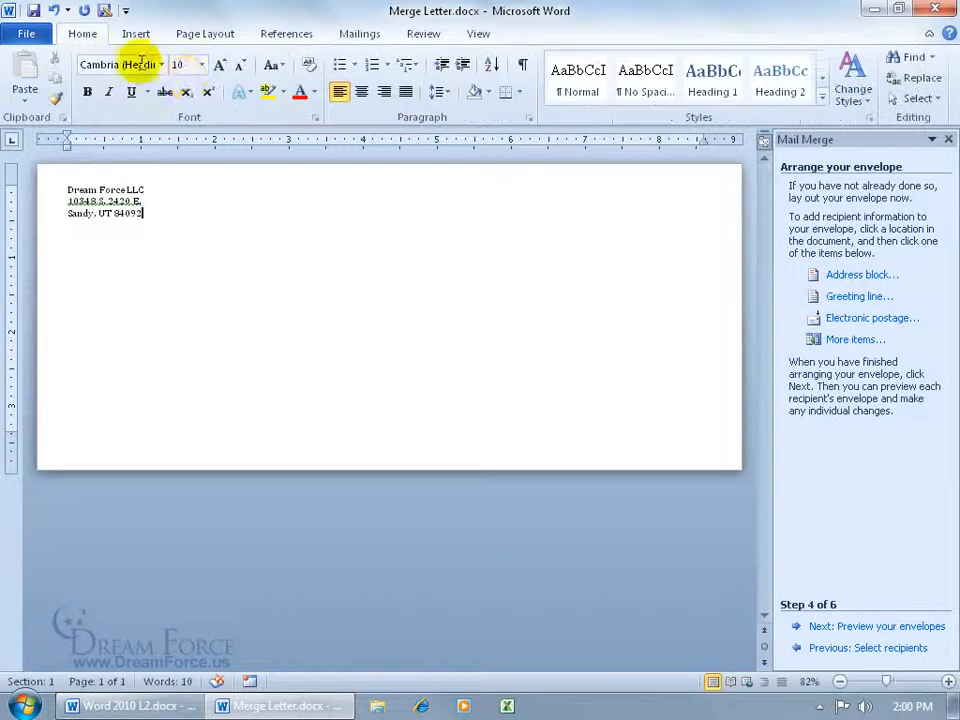
left_click(522, 66)
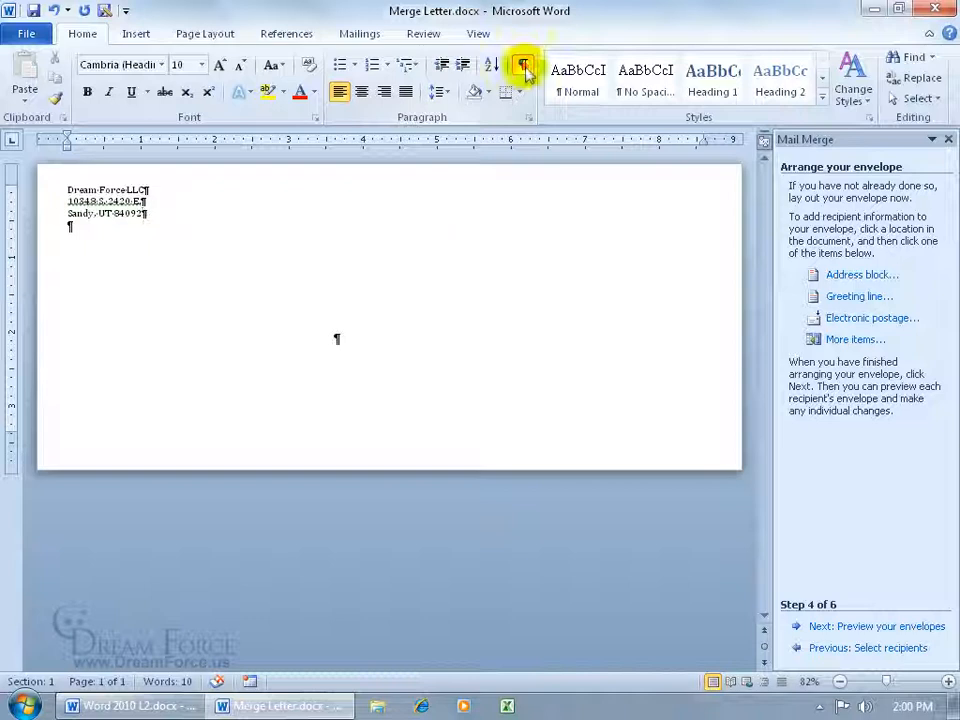
left_click(336, 336)
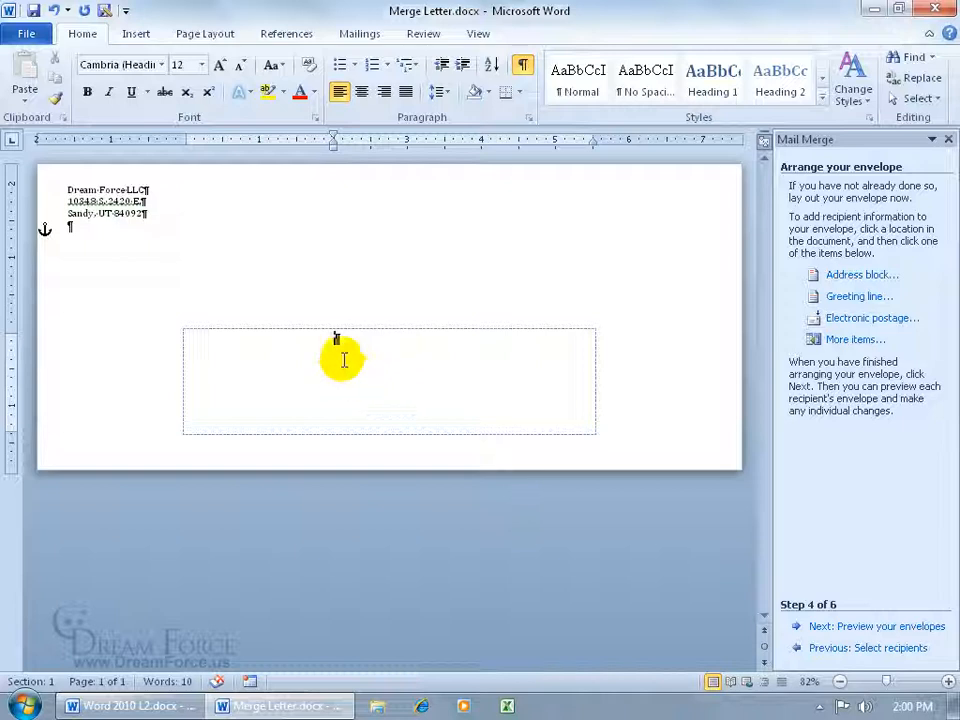
Insert «FirstName» «LastName» as the first line of the delivery address
left_click(362, 38)
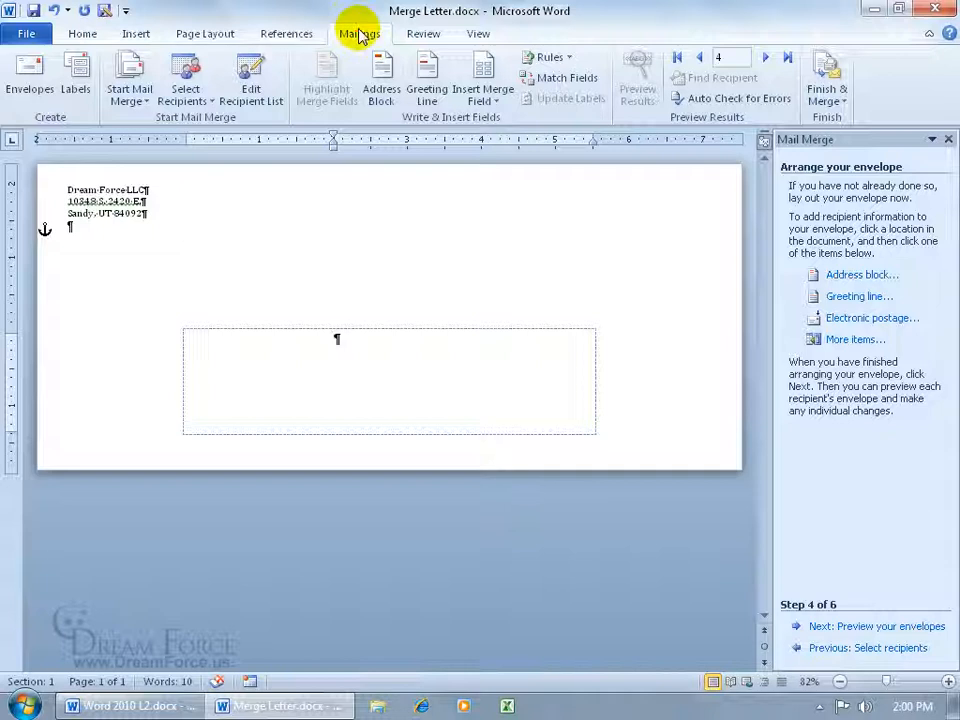
left_click(498, 100)
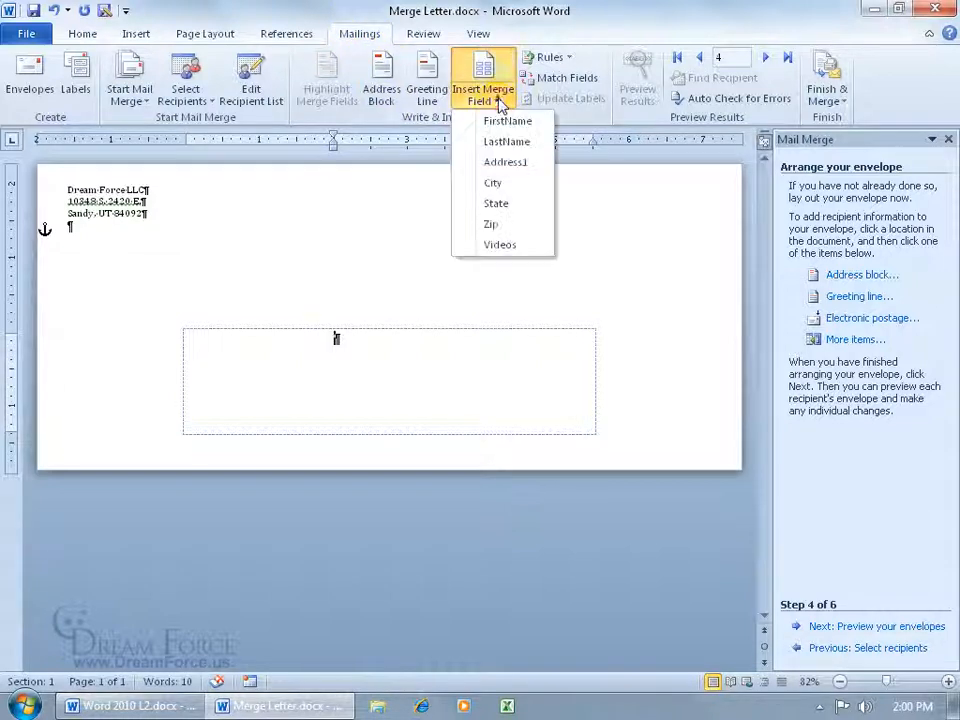
left_click(512, 121)
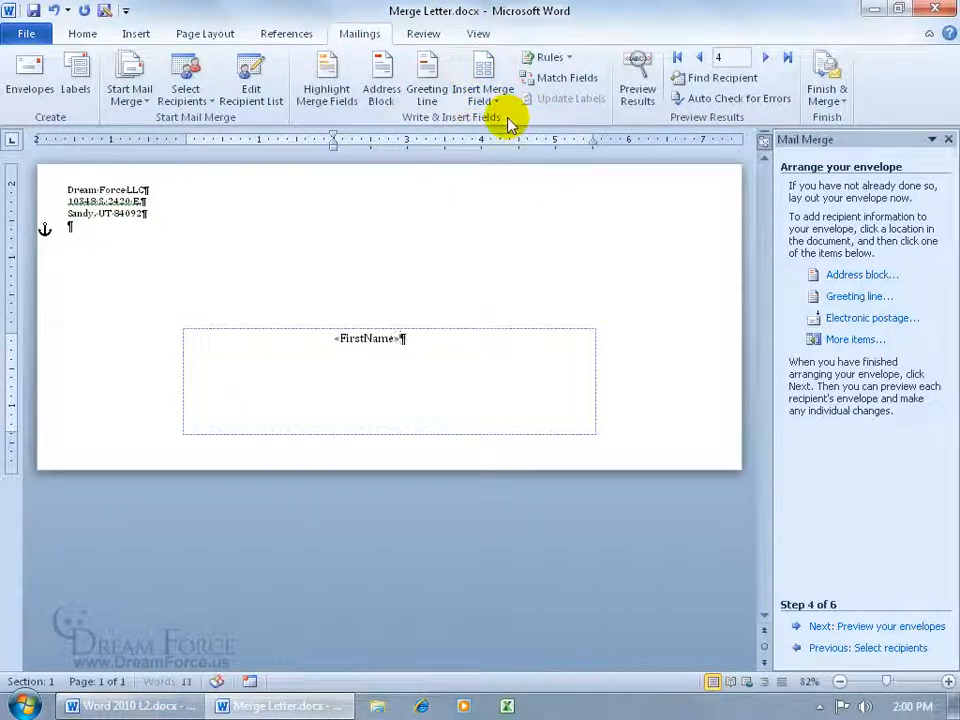
left_click(496, 100)
left_click(506, 199)
key("Return")
Add «Address1» on line two and «City» «State» «Zip» on line three
left_click(490, 100)
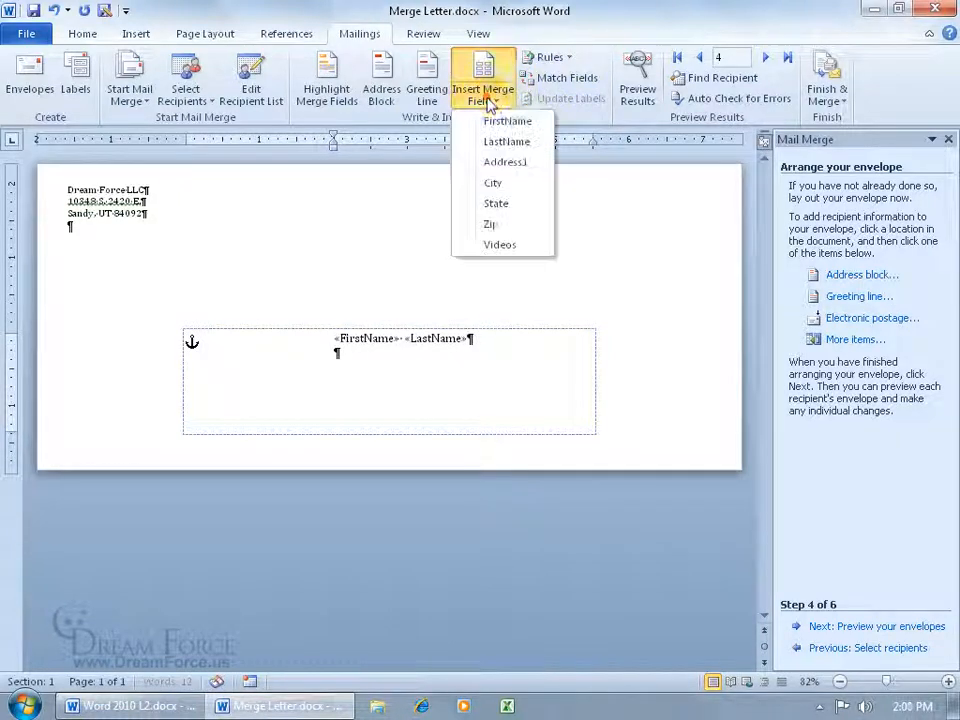
left_click(504, 162)
key("Return")
left_click(489, 100)
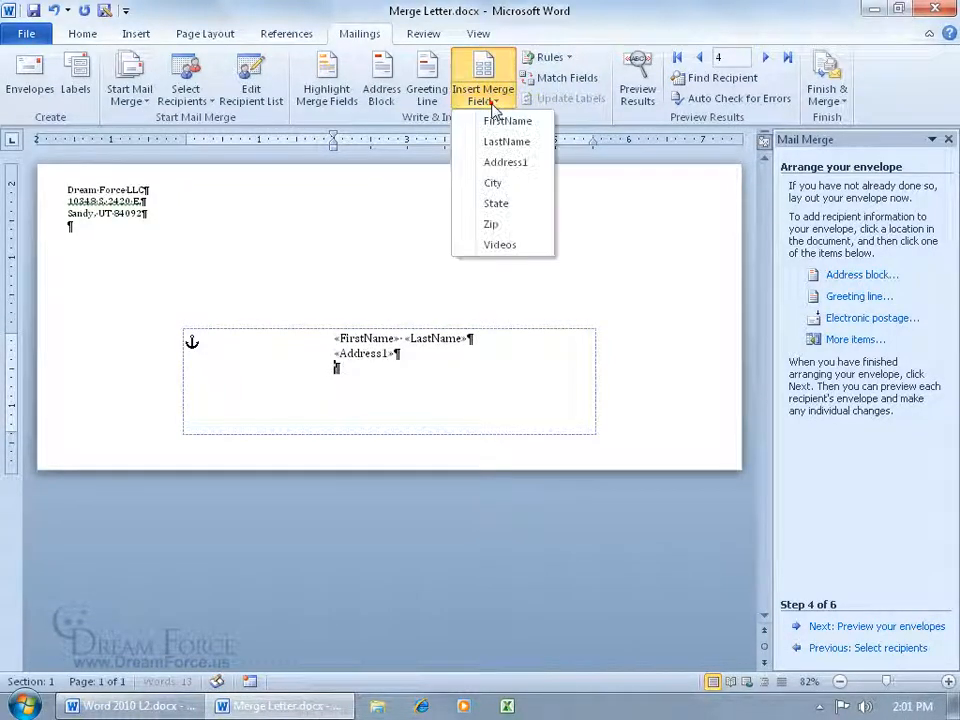
left_click(494, 183)
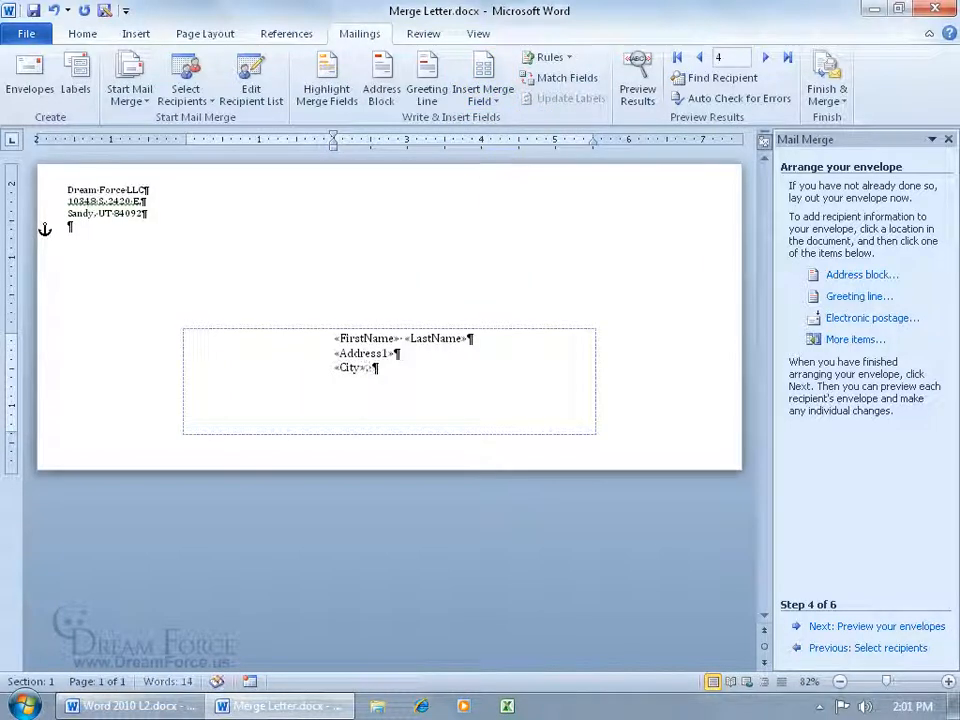
left_click(483, 95)
left_click(514, 202)
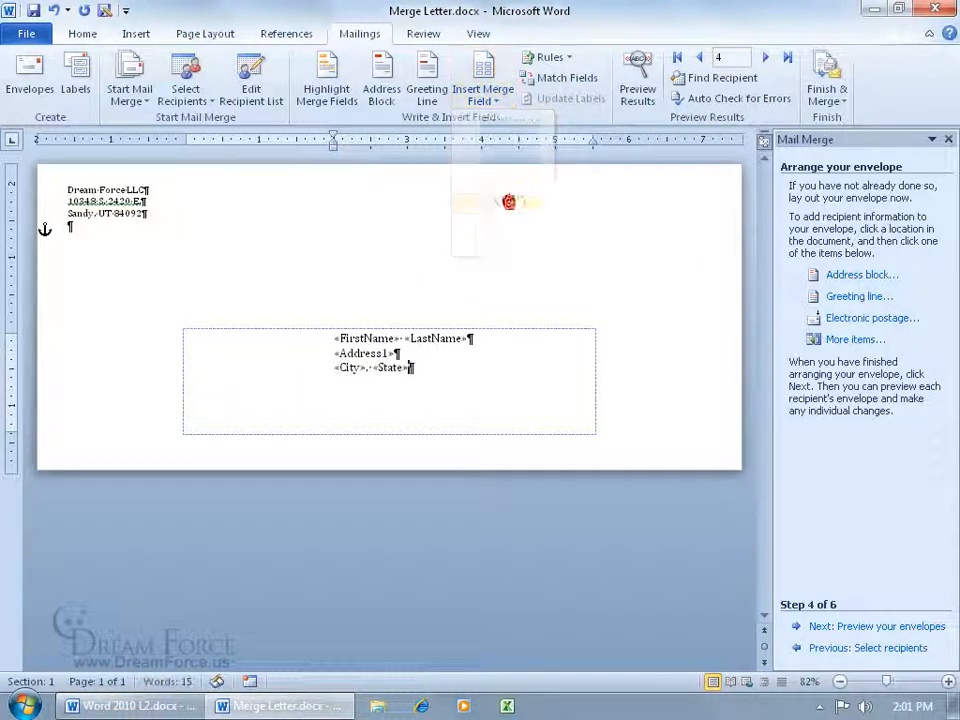
left_click(486, 96)
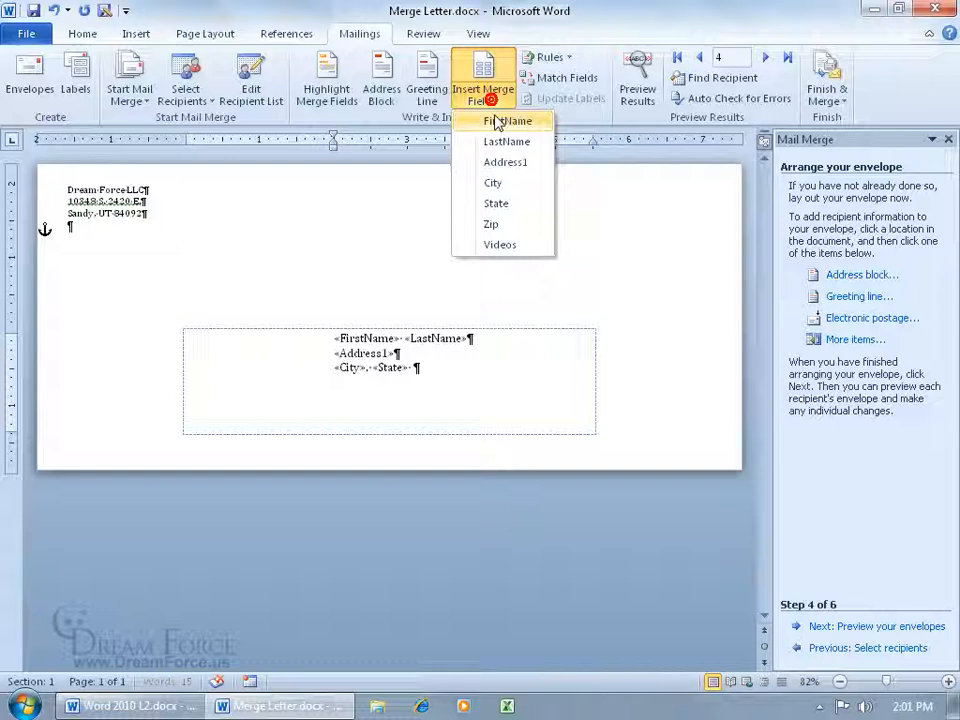
left_click(493, 224)
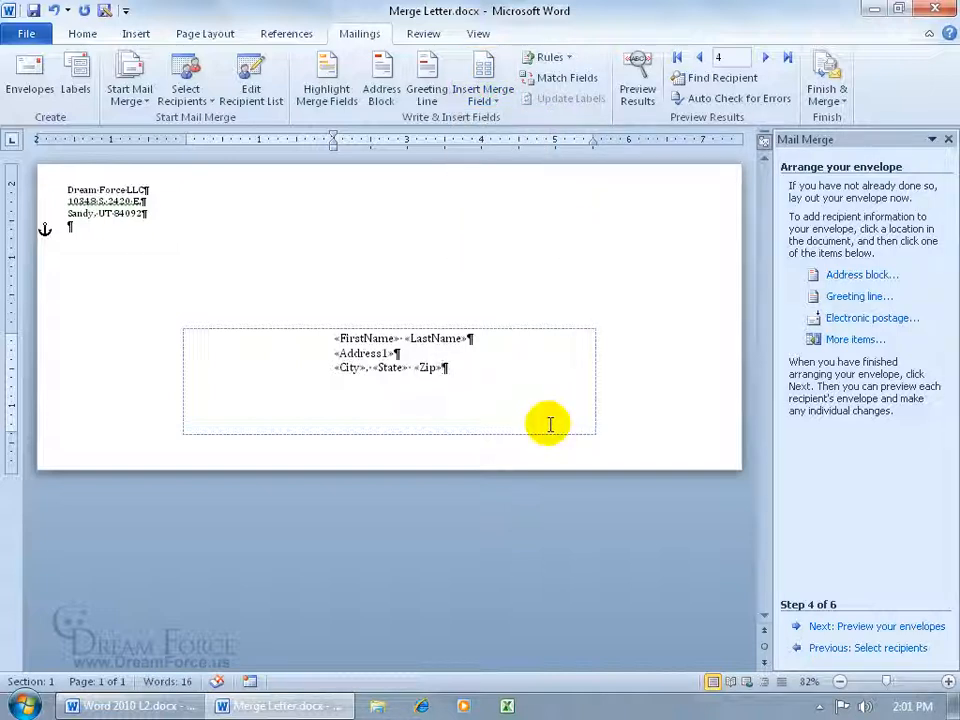
Preview the envelope with recipient data and hide the paragraph marks
left_click(637, 80)
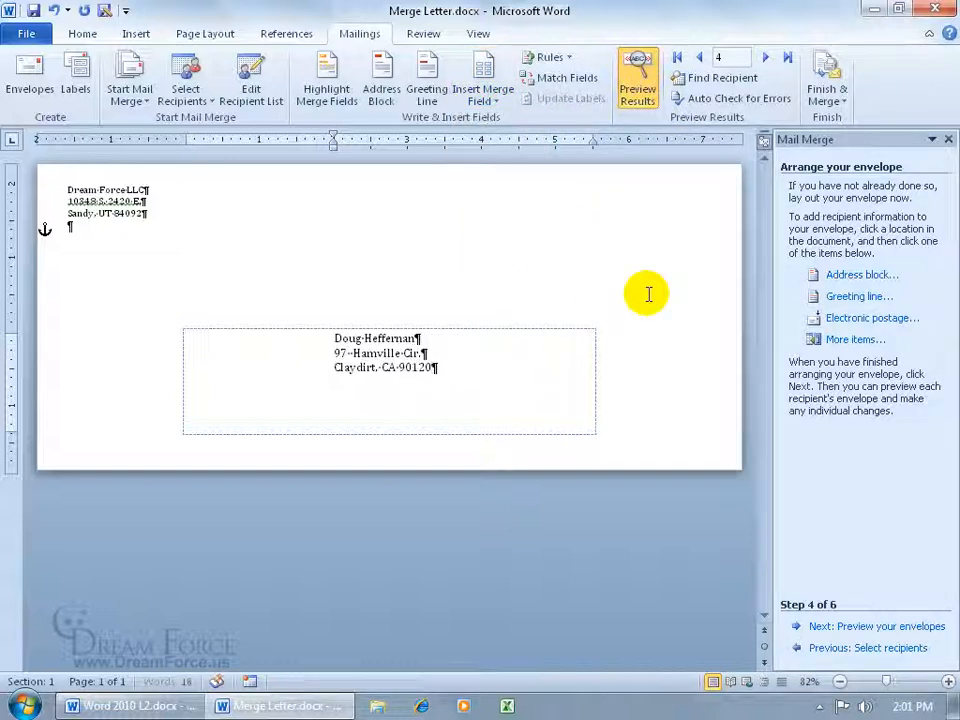
left_click(81, 35)
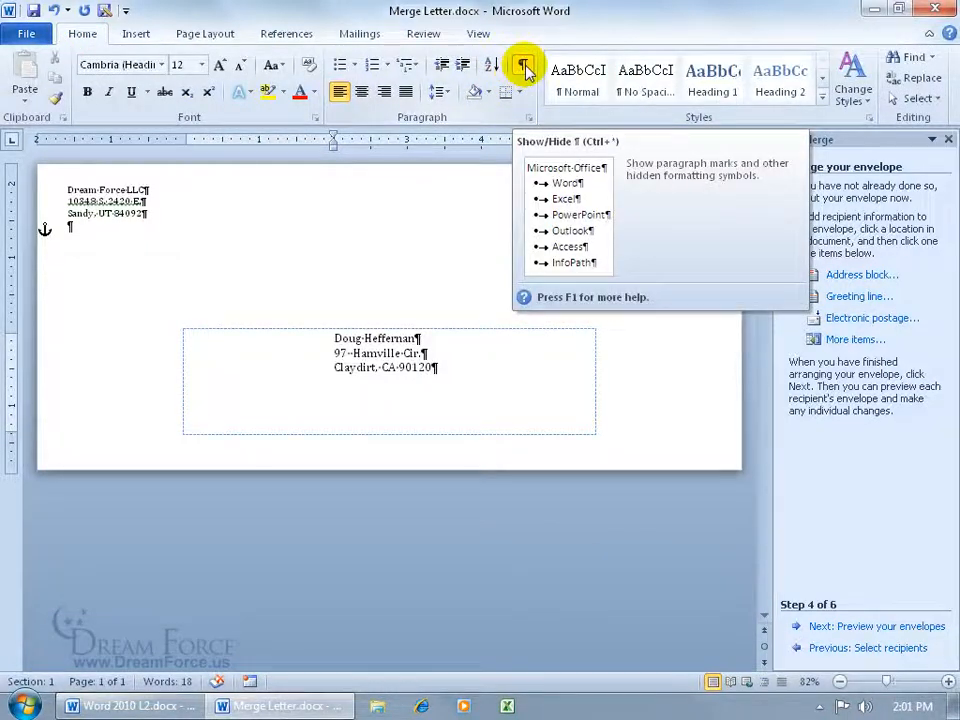
left_click(524, 67)
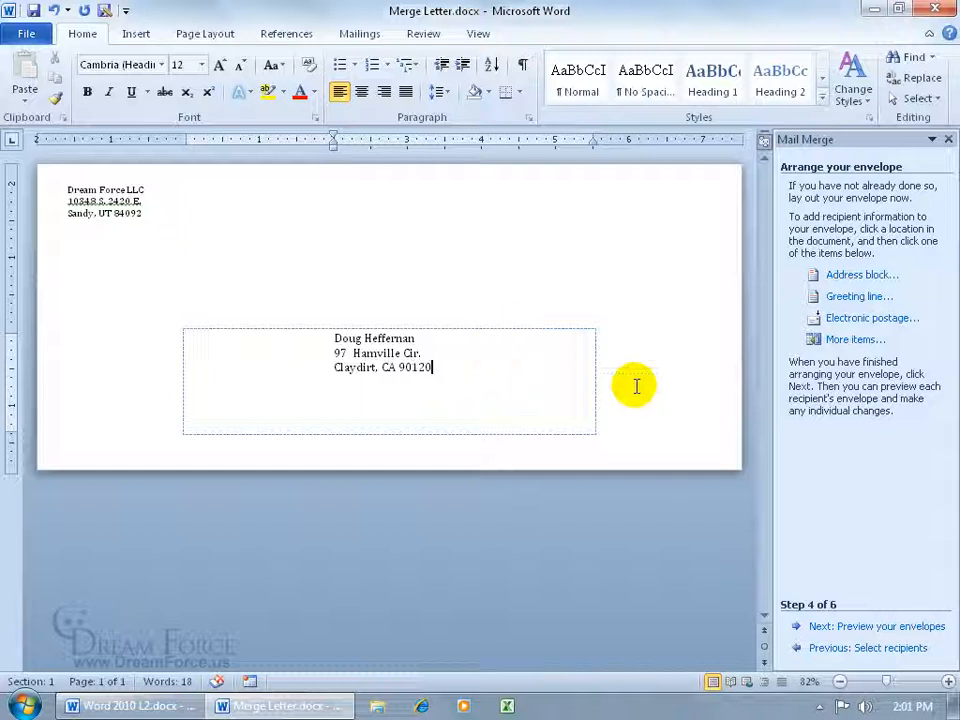
Preview the merged envelopes back to Recipient 1, then advance to Step 6 of 6
left_click(866, 626)
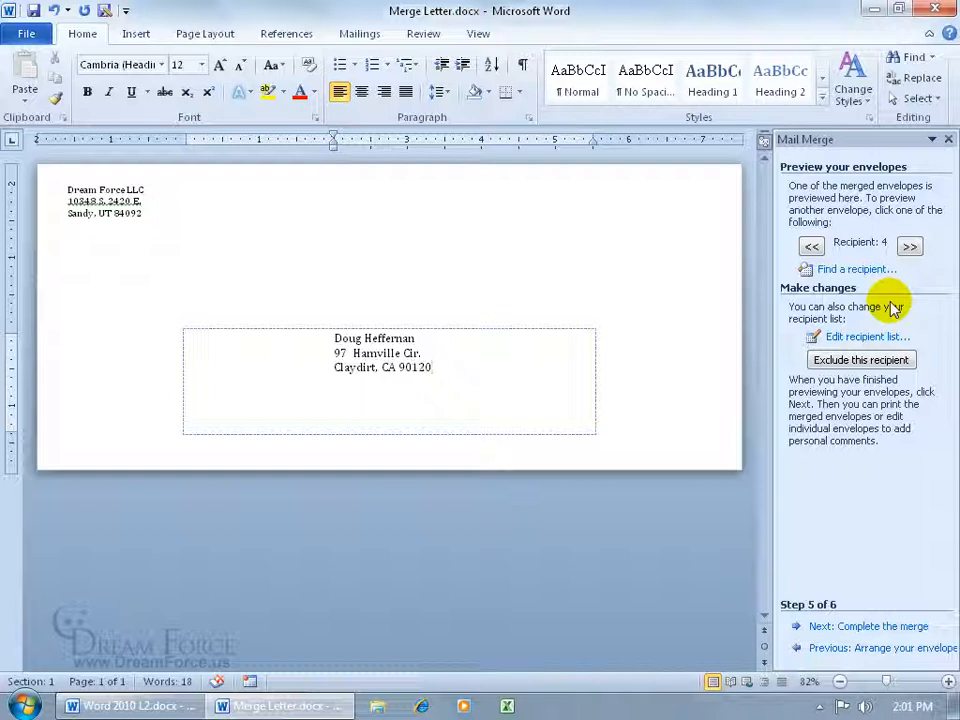
double_click(812, 247)
left_click(822, 249)
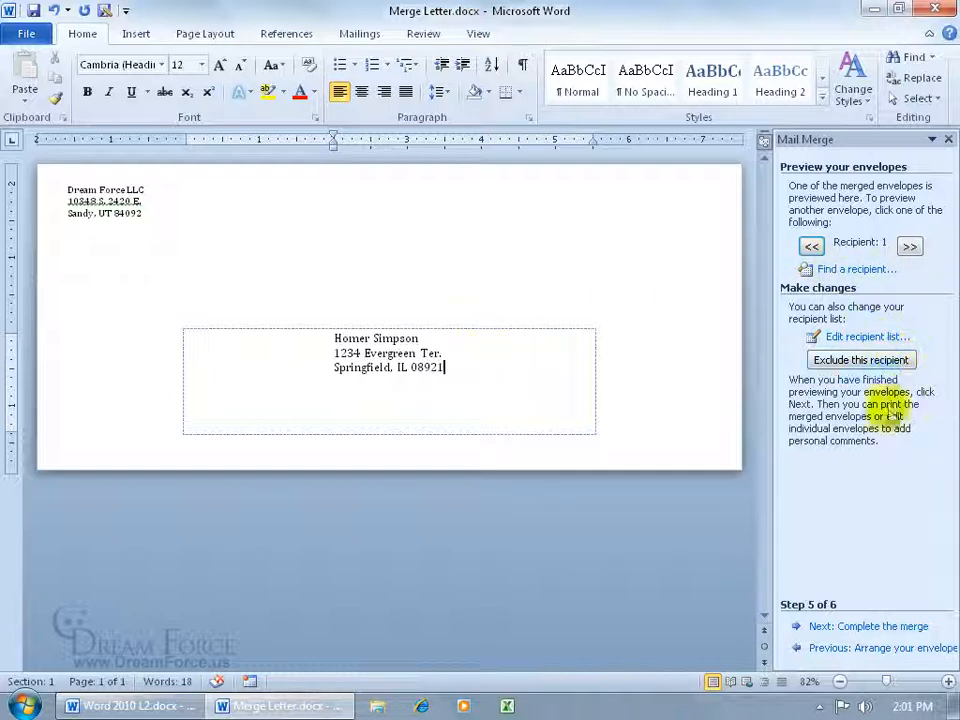
left_click(890, 627)
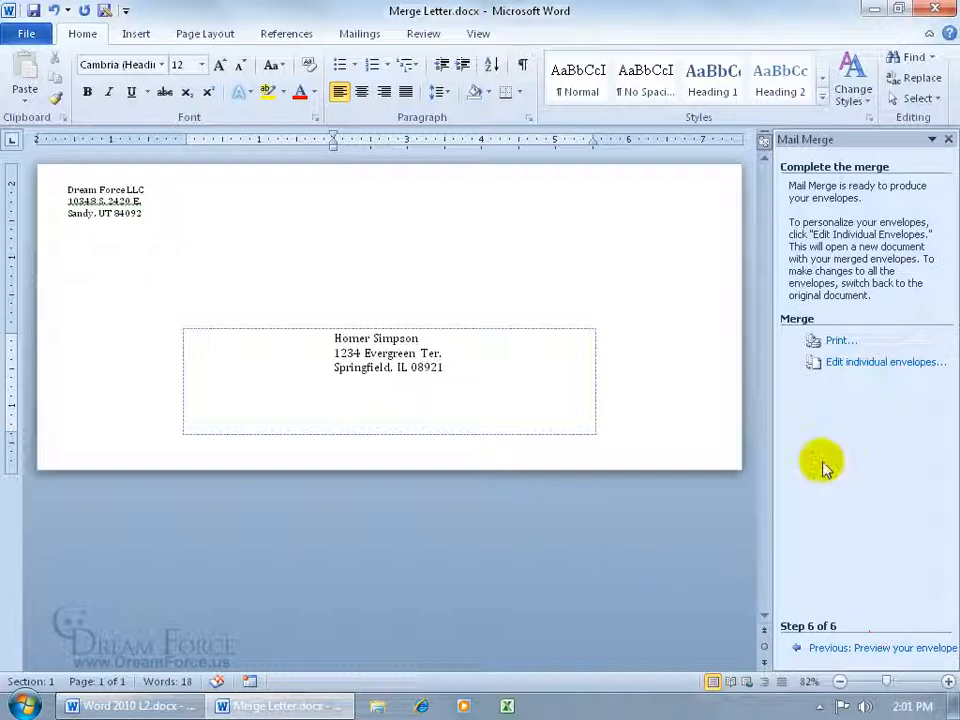
Merge all records into a new Envelopes2 document and check its 3-page print preview
left_click(862, 366)
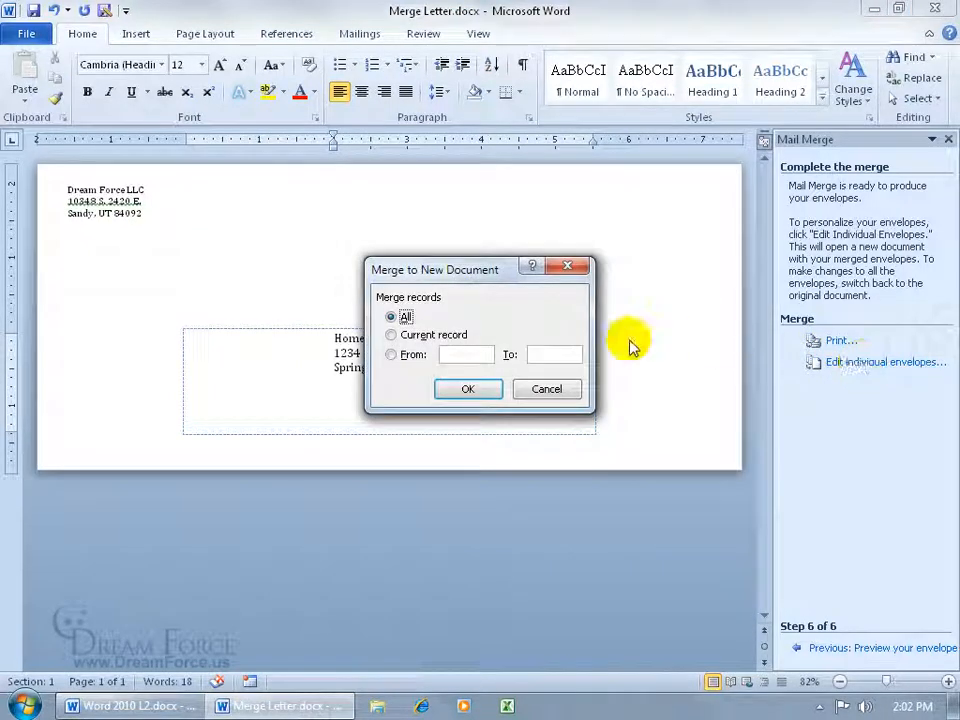
left_click(467, 388)
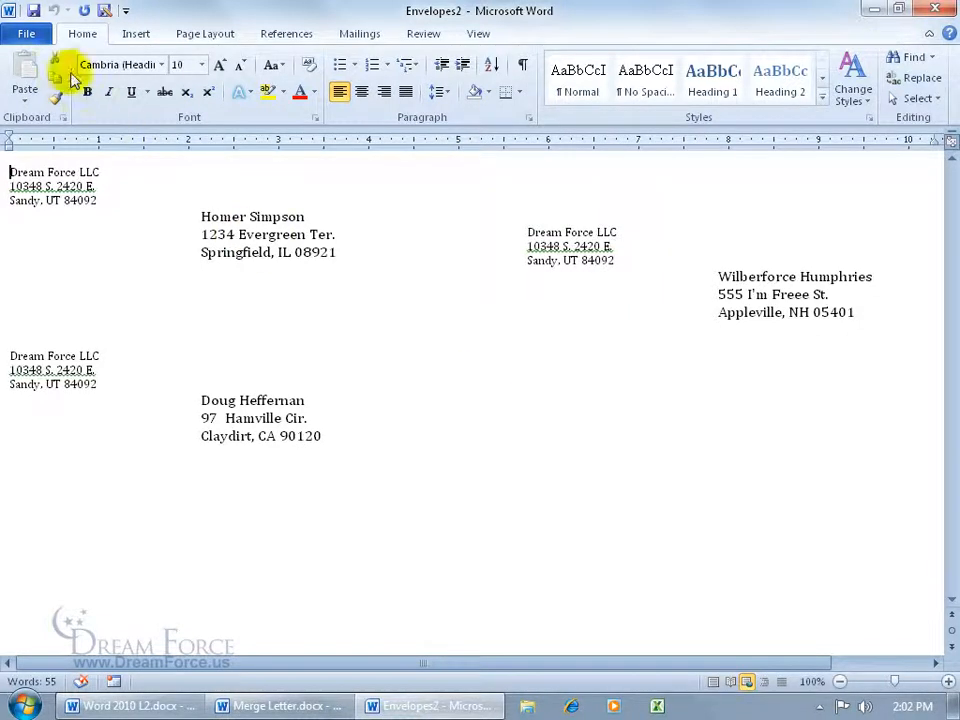
left_click(26, 36)
left_click(28, 281)
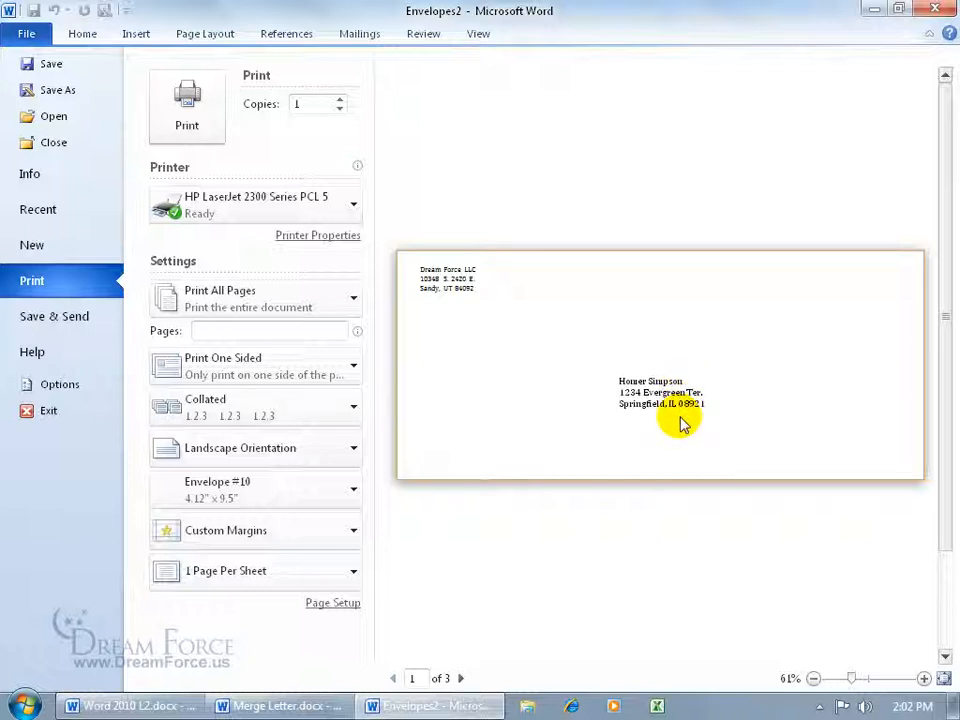
left_click(461, 678)
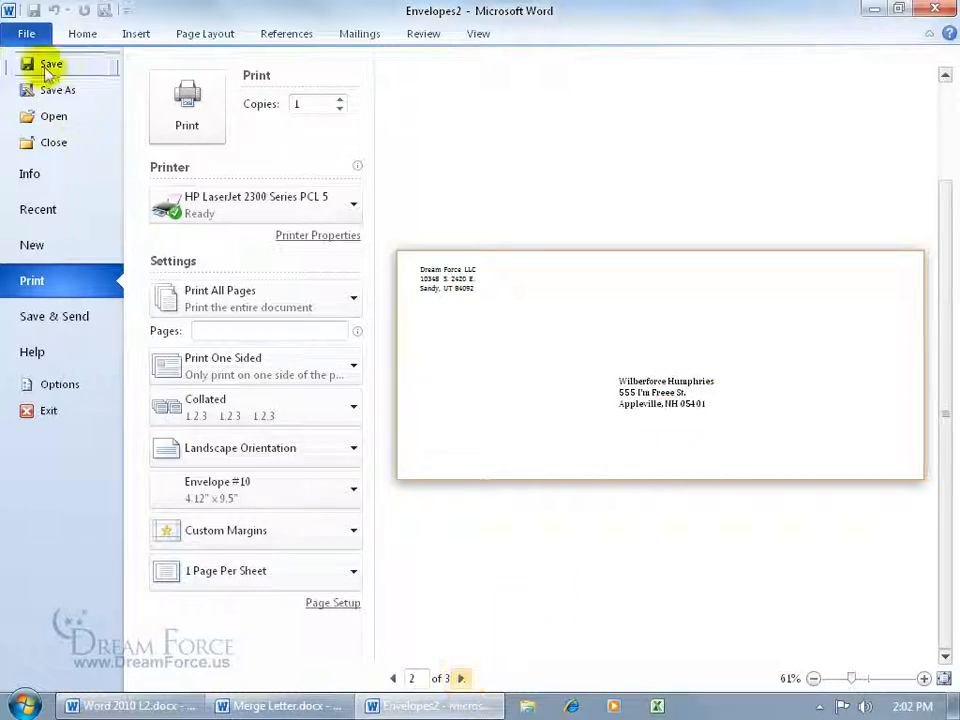
left_click(22, 28)
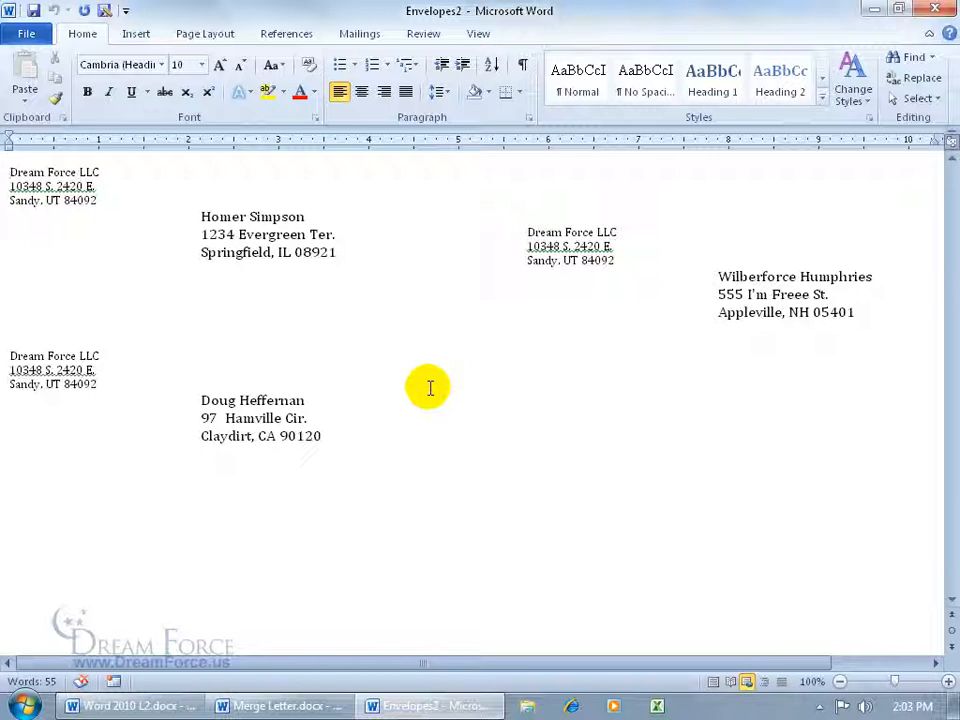
Close Envelopes2 and Merge Letter.docx without saving either
left_click(935, 9)
left_click(484, 375)
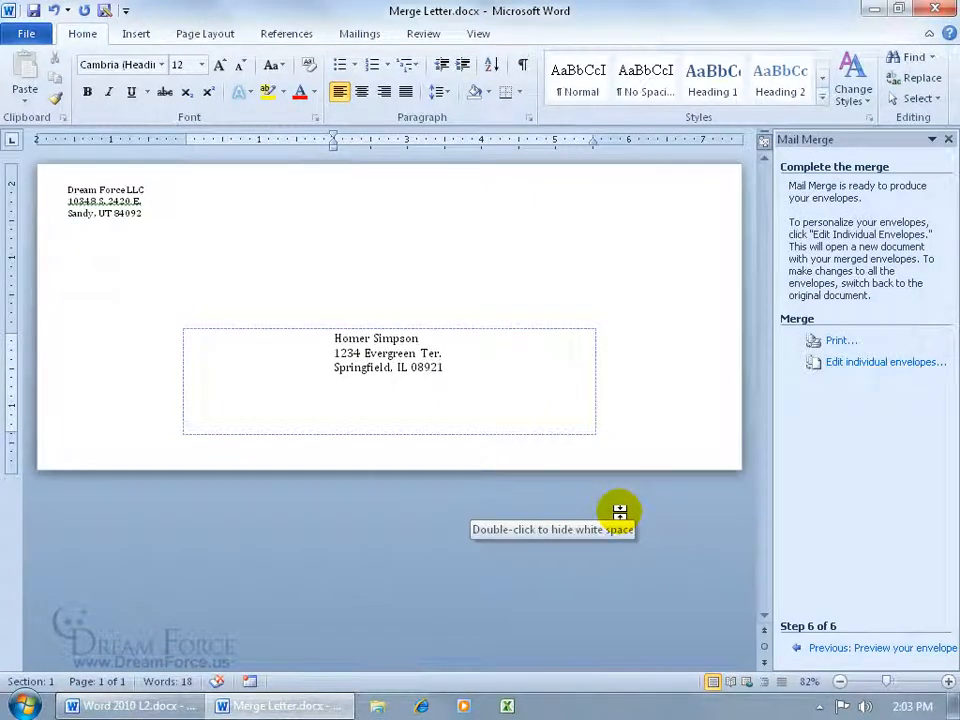
left_click(935, 9)
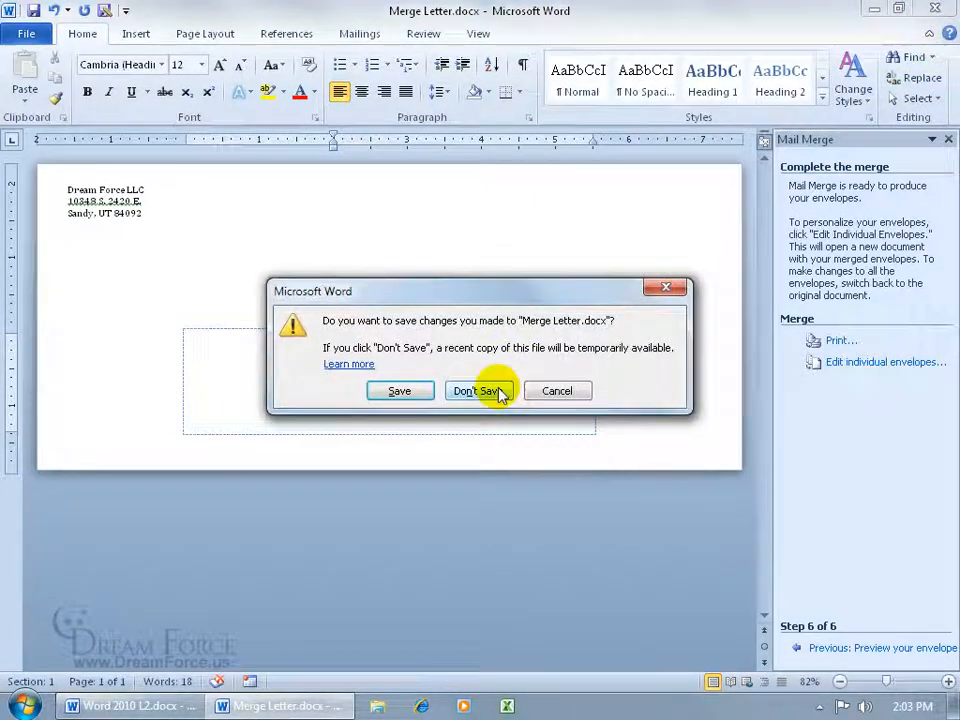
left_click(478, 390)
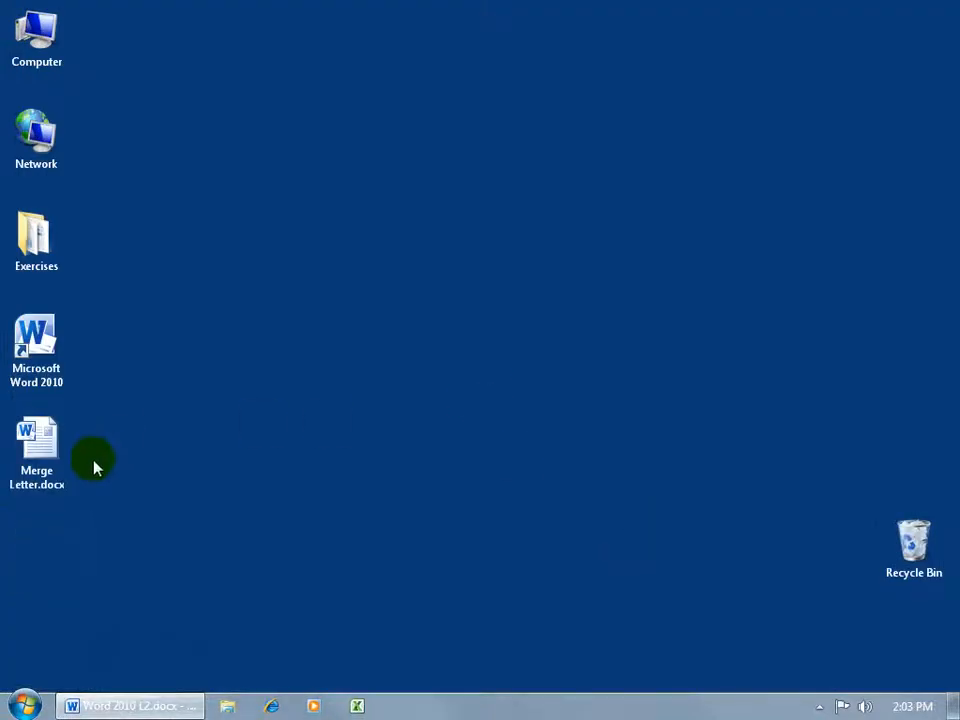
Reopen Merge Letter.docx from the desktop and allow its data source SQL query
left_click(58, 450)
double_click(58, 450)
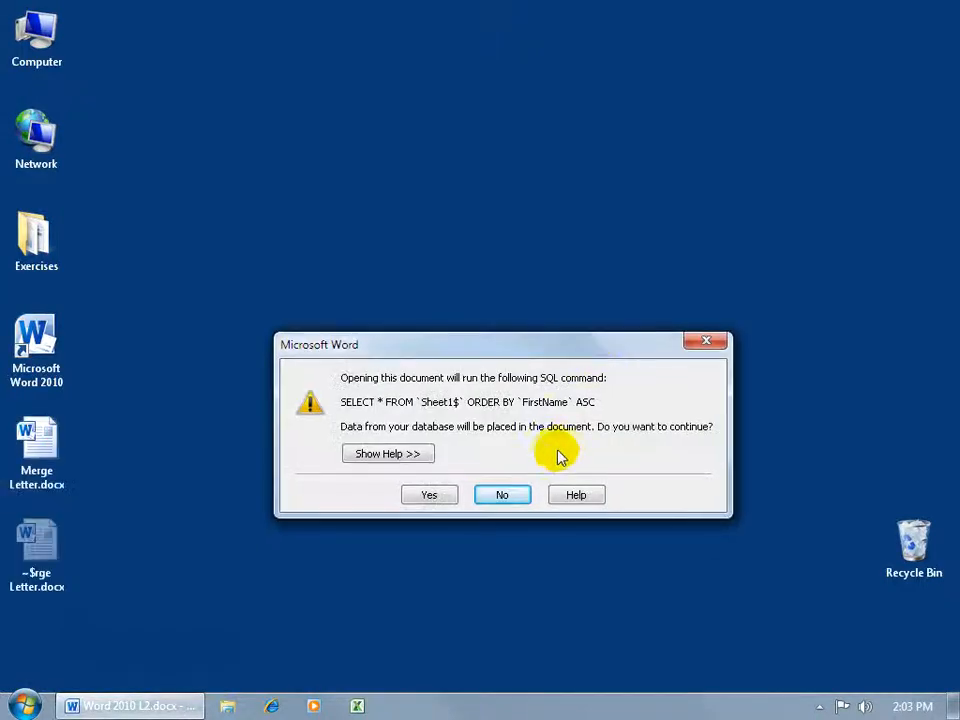
left_click(430, 496)
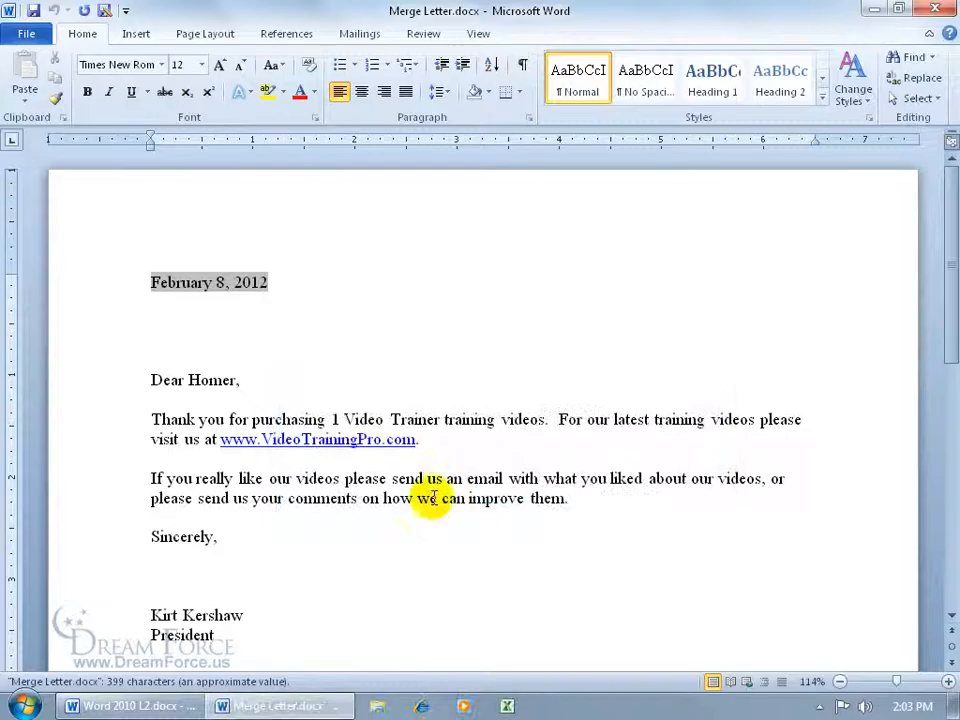
Restart the Step by Step Mail Merge Wizard, change the document type to Labels, and bring up Label Options
left_click(358, 36)
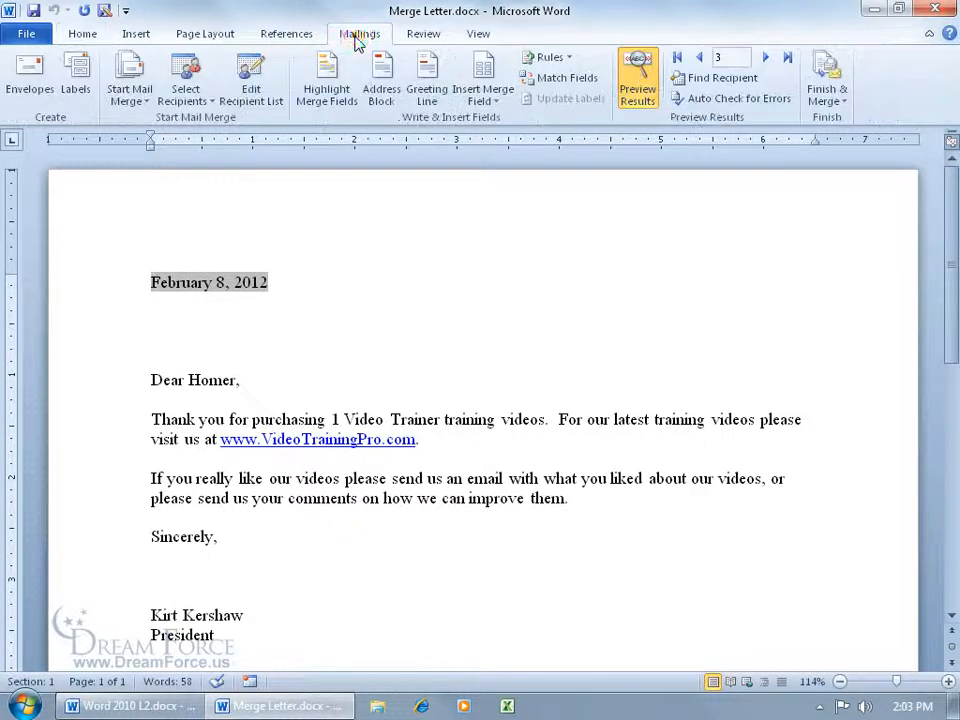
left_click(130, 95)
left_click(250, 251)
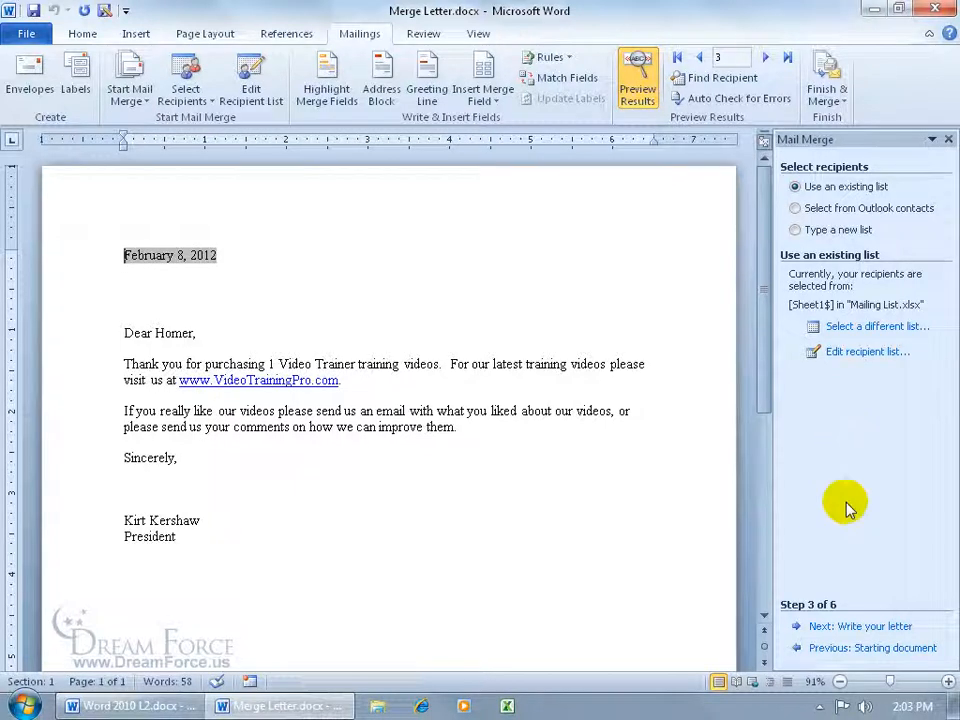
left_click(846, 648)
left_click(846, 648)
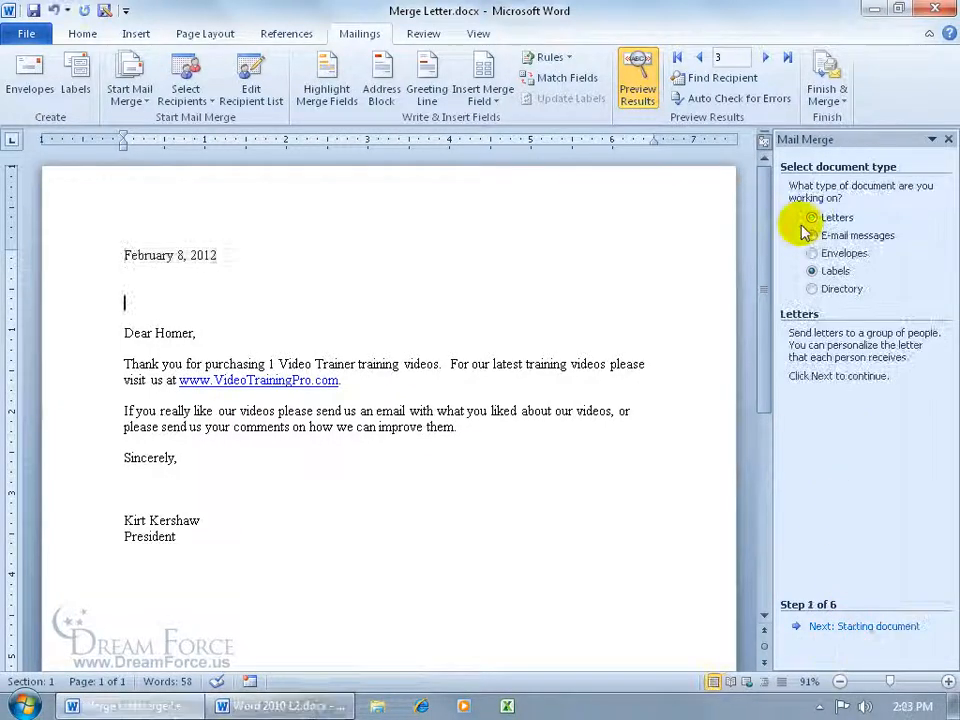
left_click(812, 217)
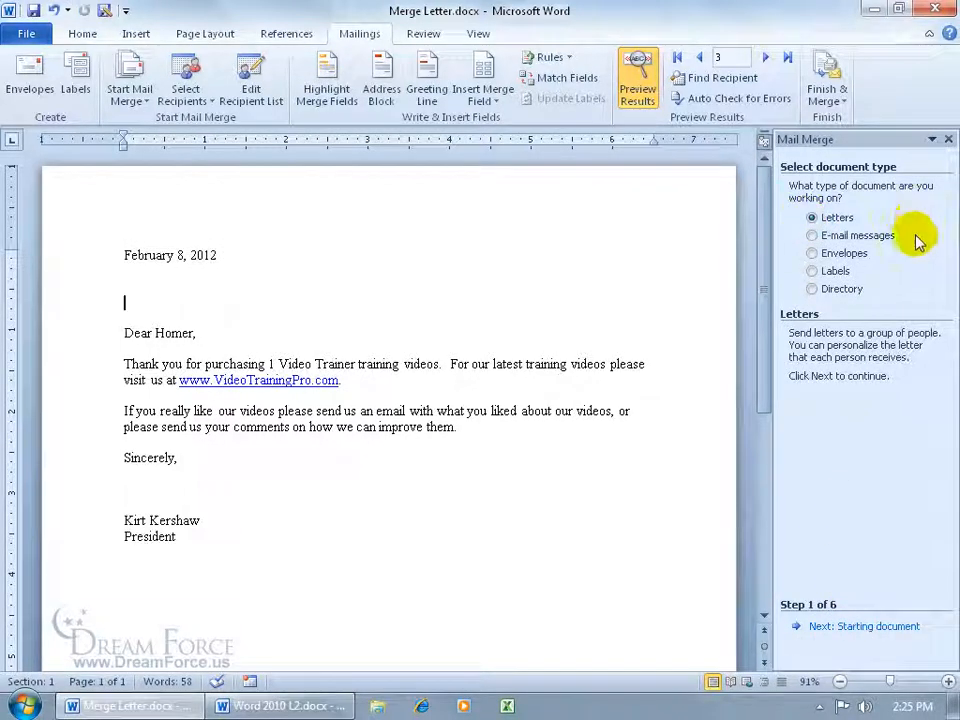
left_click(823, 271)
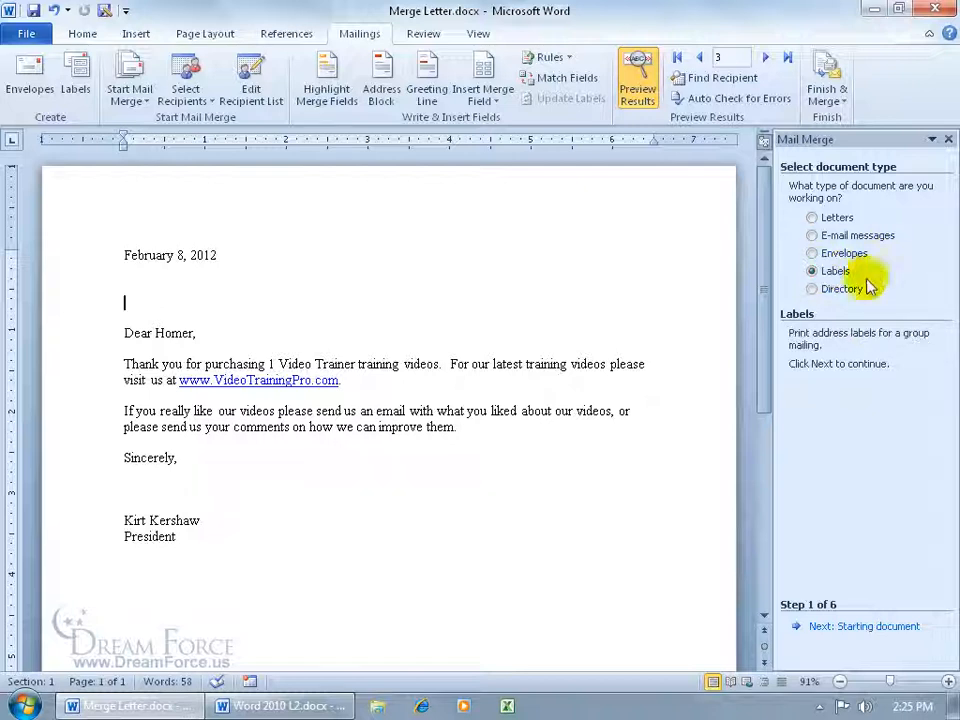
left_click(845, 626)
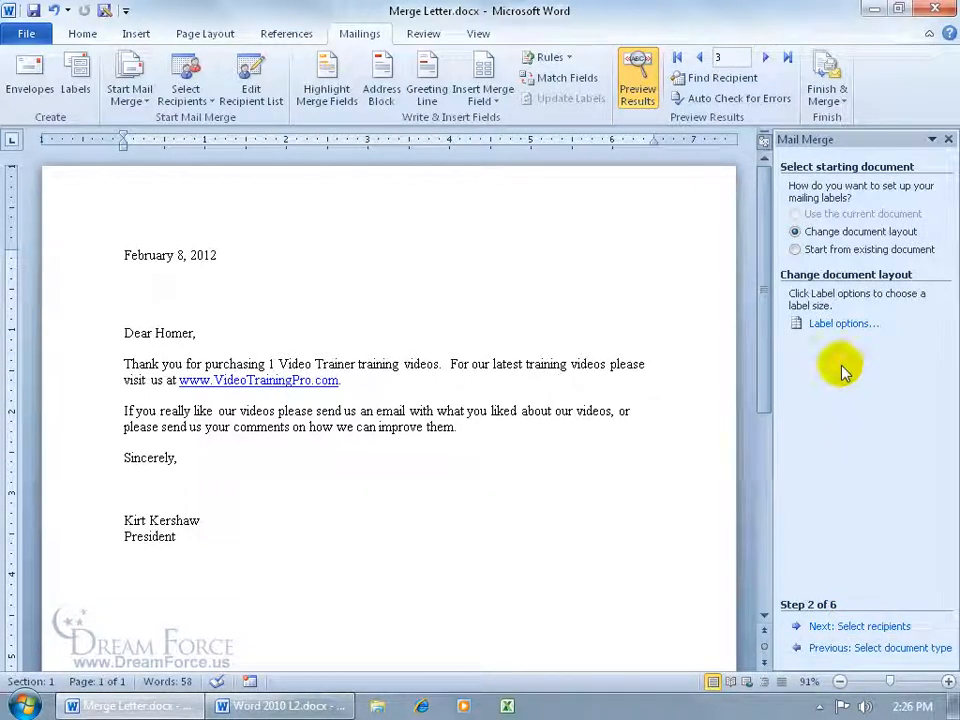
left_click(835, 325)
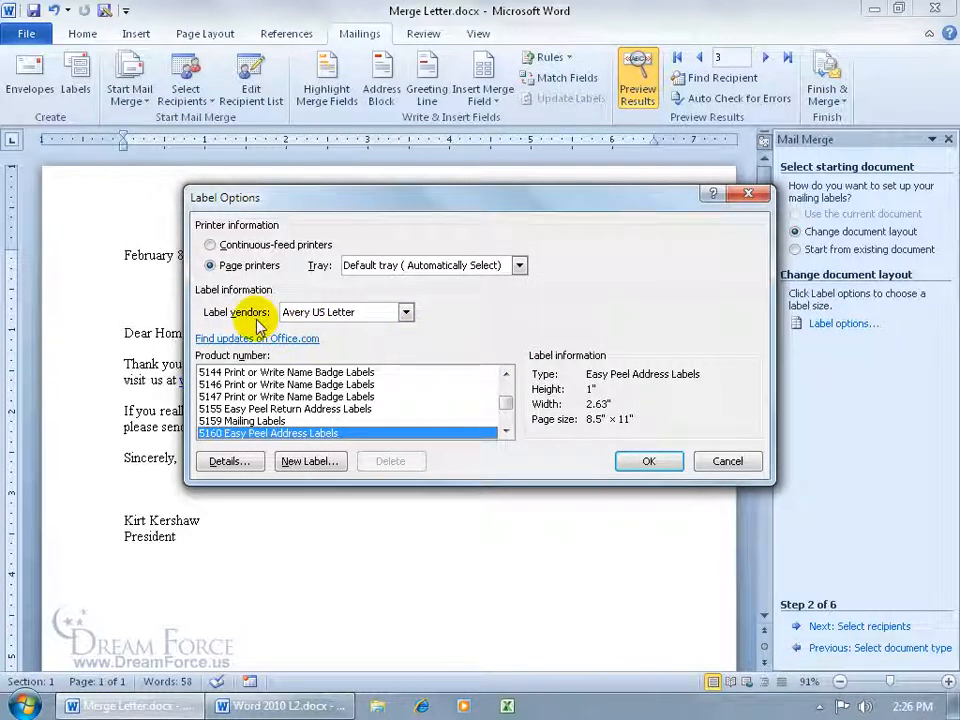
Apply Avery US Letter 5160 Easy Peel Address Labels to the document, replacing the letter layout
left_click(406, 313)
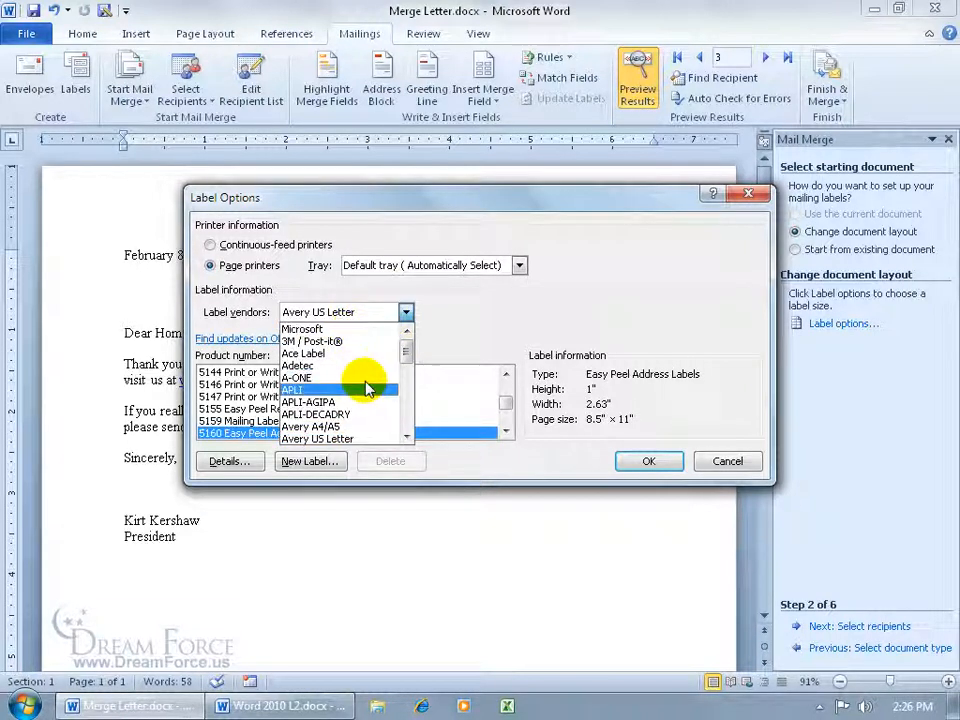
left_click(356, 437)
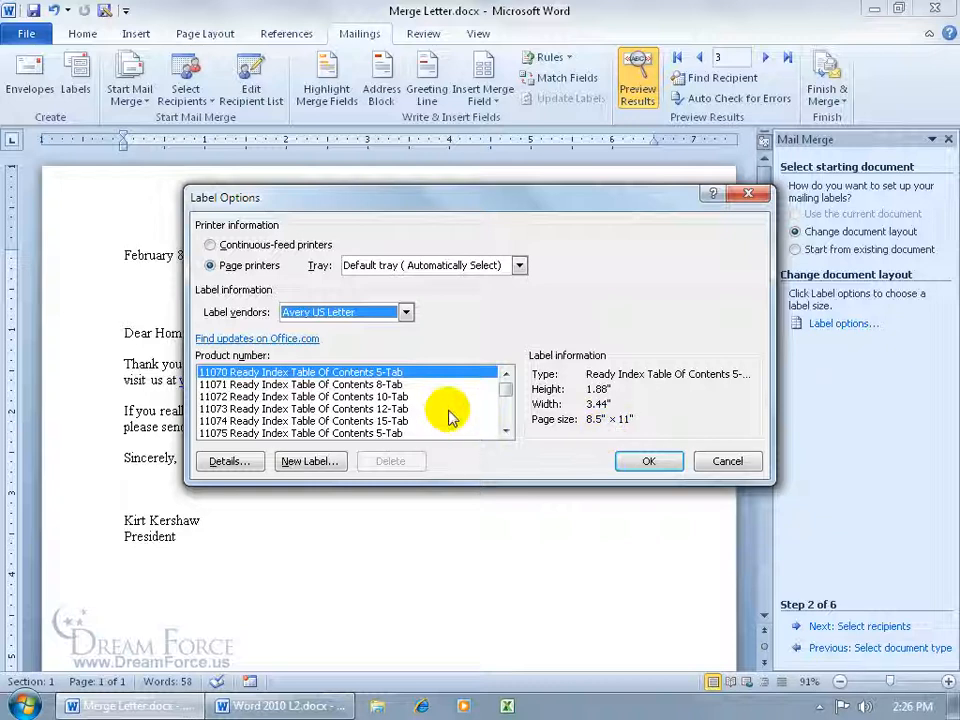
left_click(318, 463)
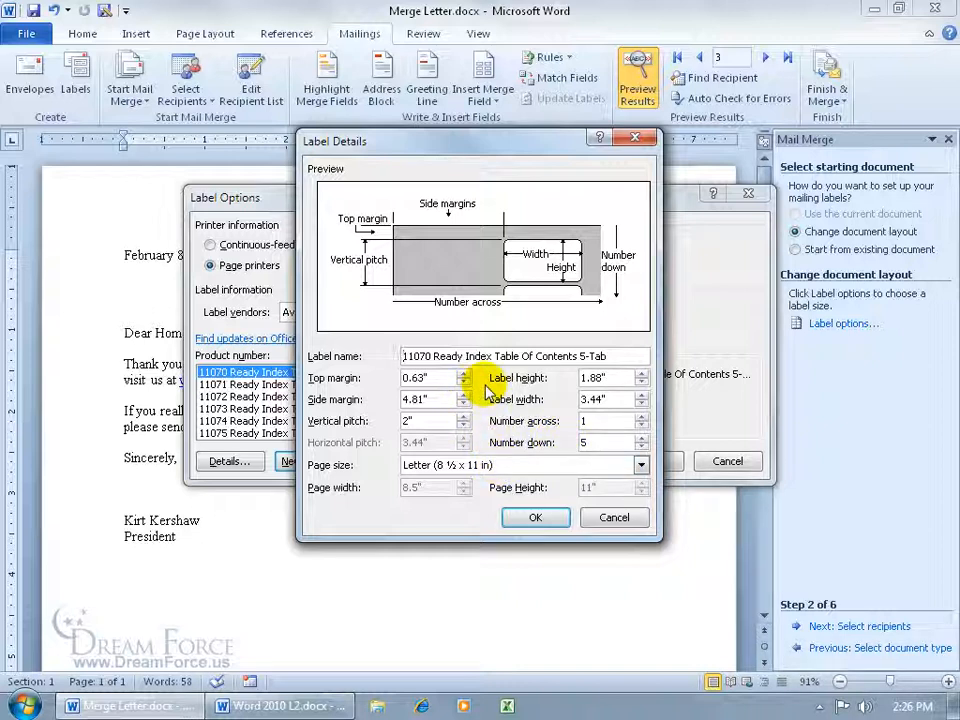
left_click(612, 517)
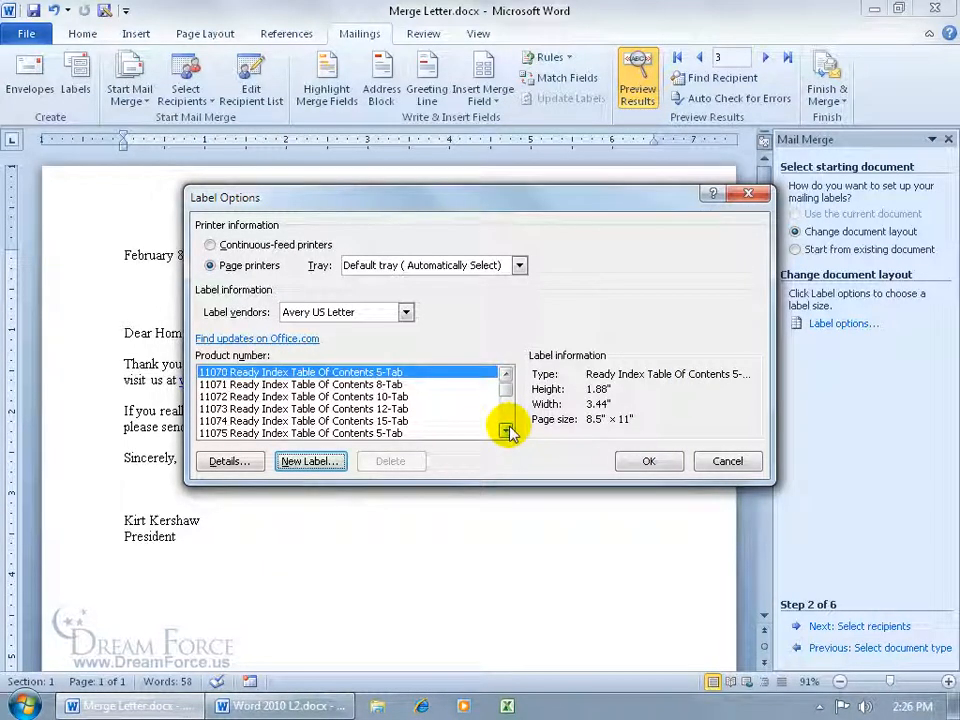
left_click_drag(508, 386, 498, 403)
left_click(506, 374)
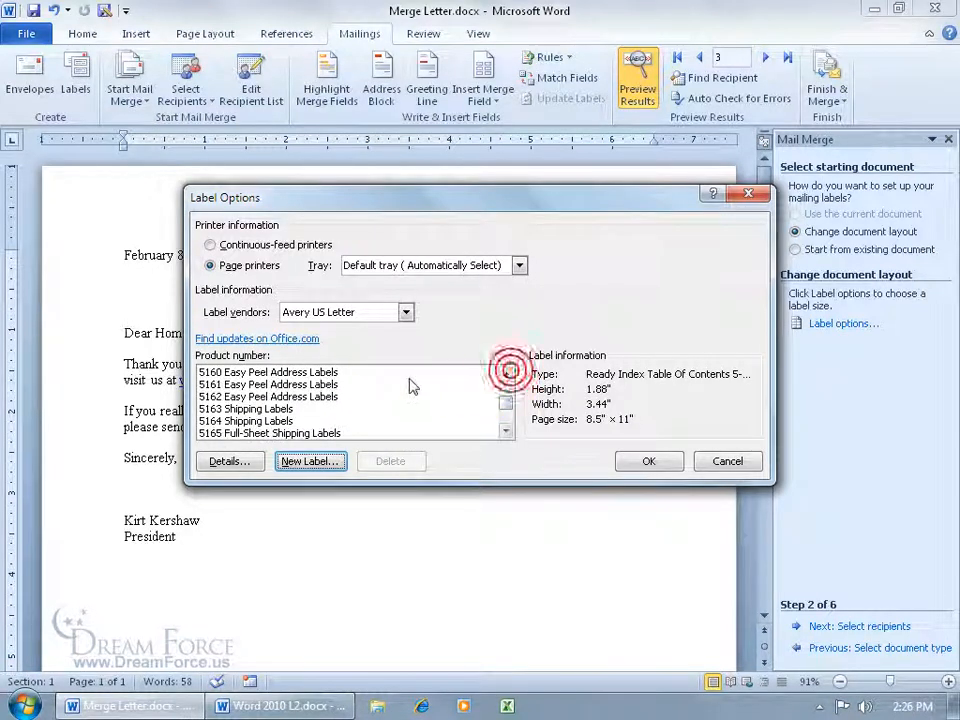
left_click(282, 372)
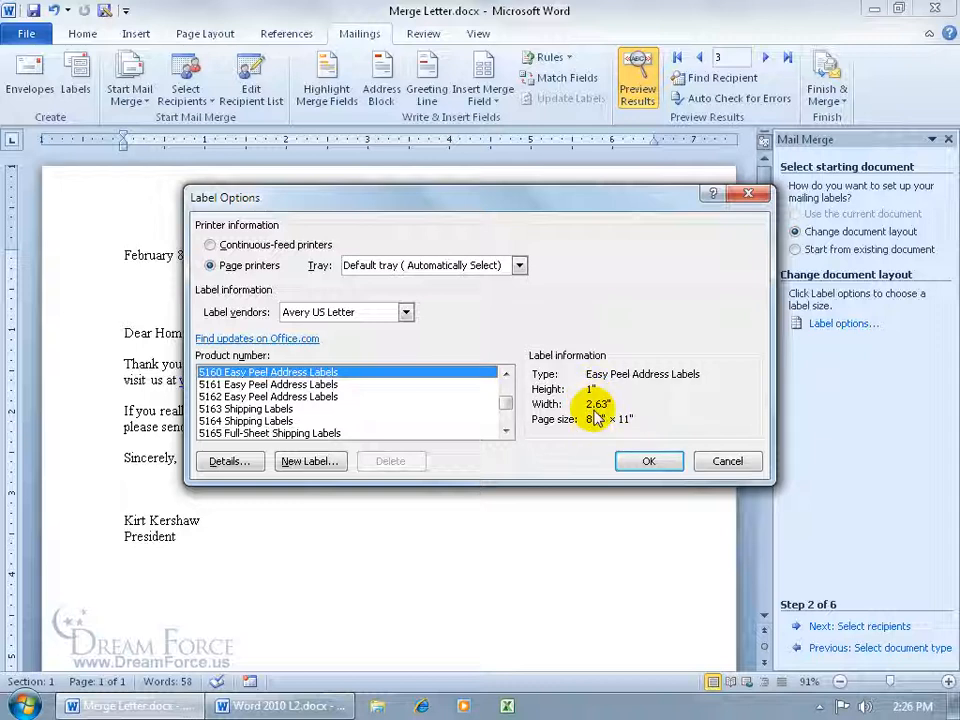
left_click(645, 460)
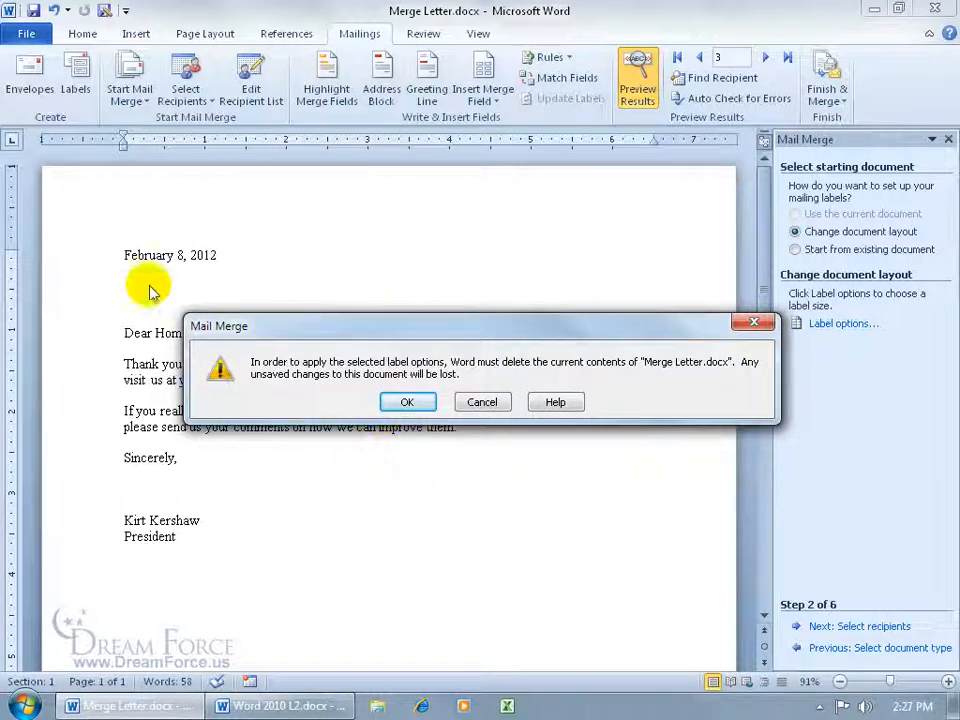
left_click(396, 398)
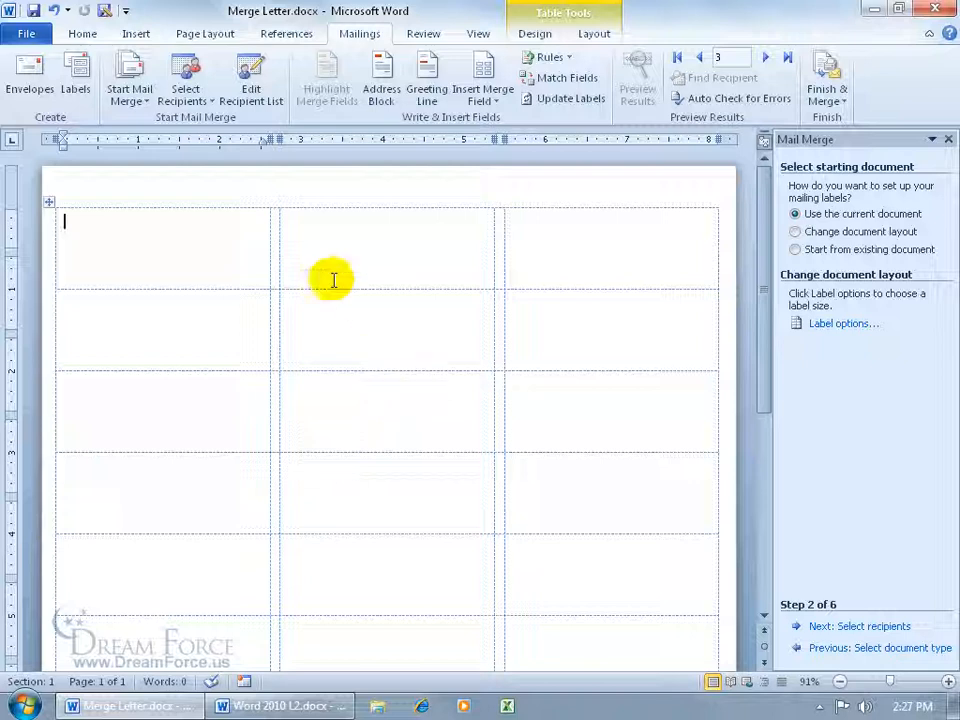
Toggle the table gridlines off and back on, then advance to selecting recipients
left_click(594, 36)
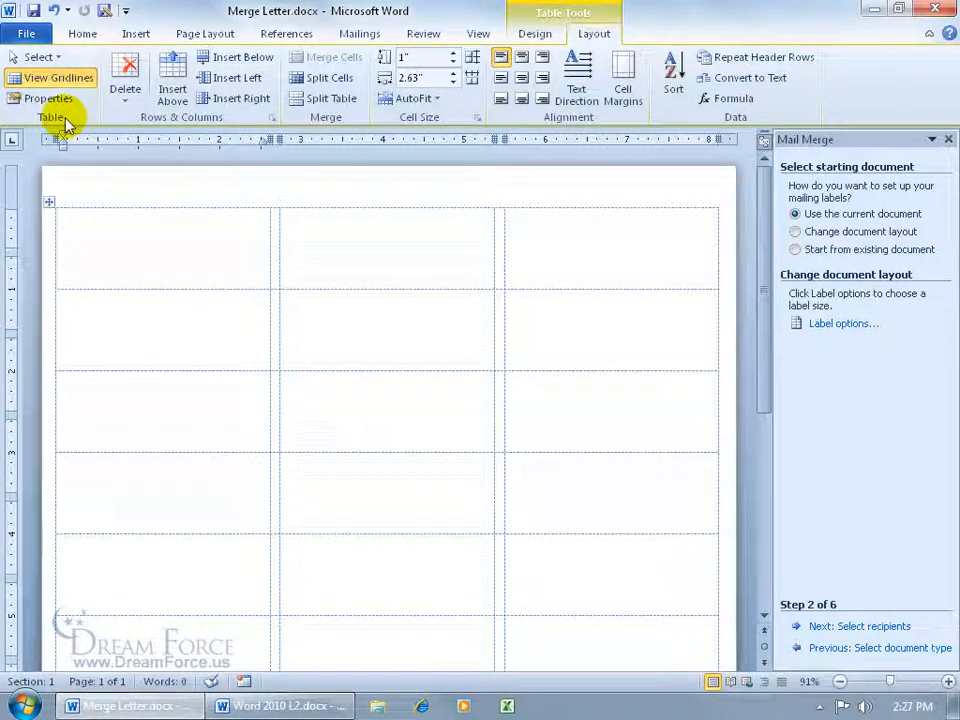
left_click(55, 80)
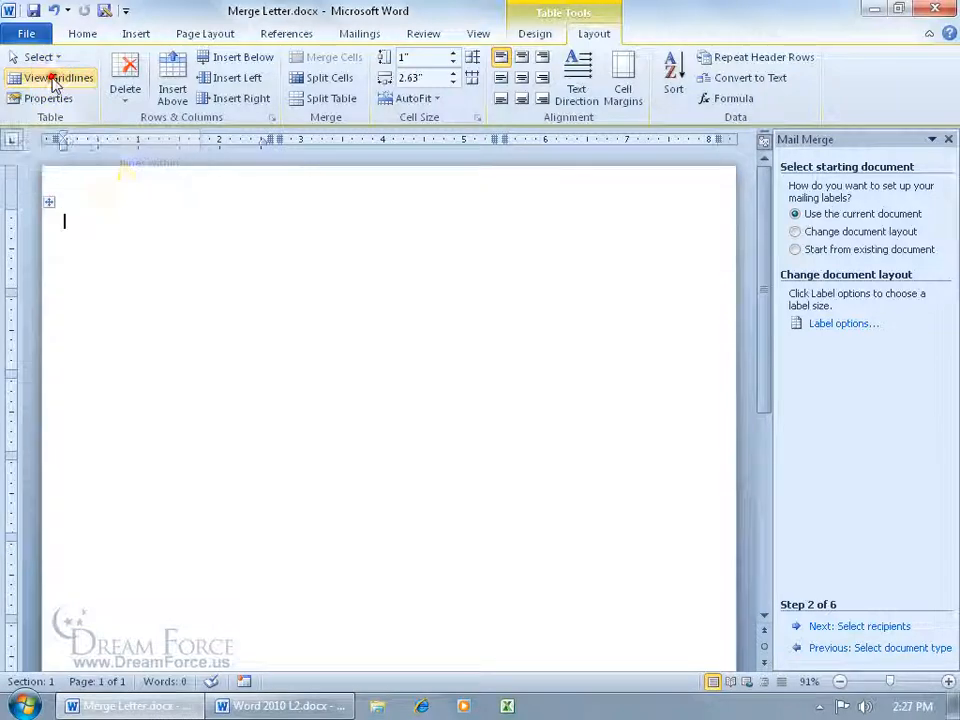
left_click(45, 78)
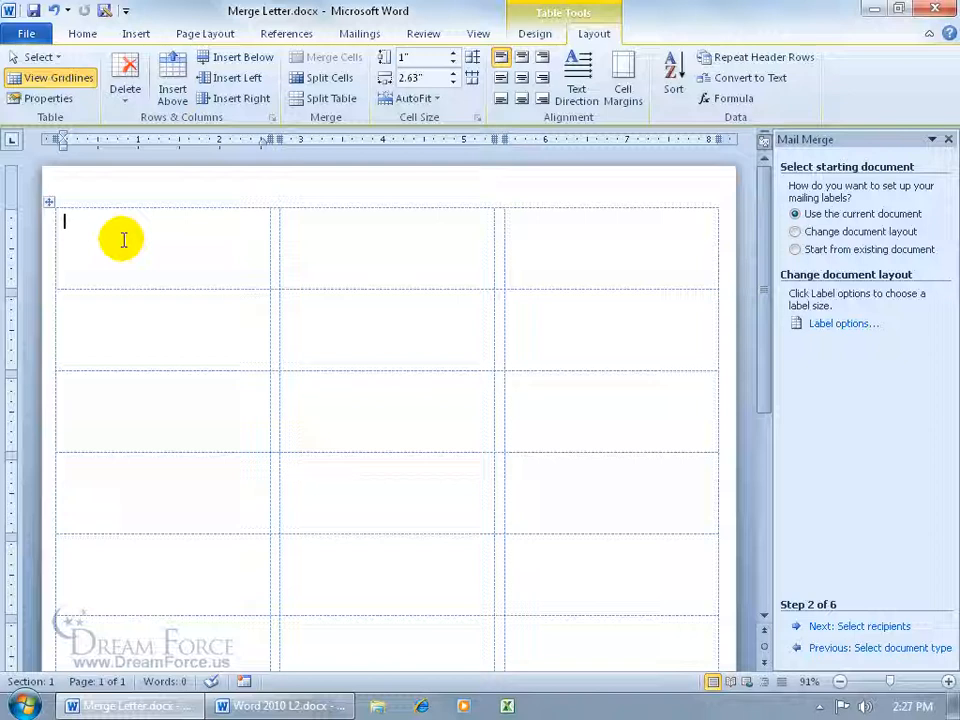
left_click(856, 625)
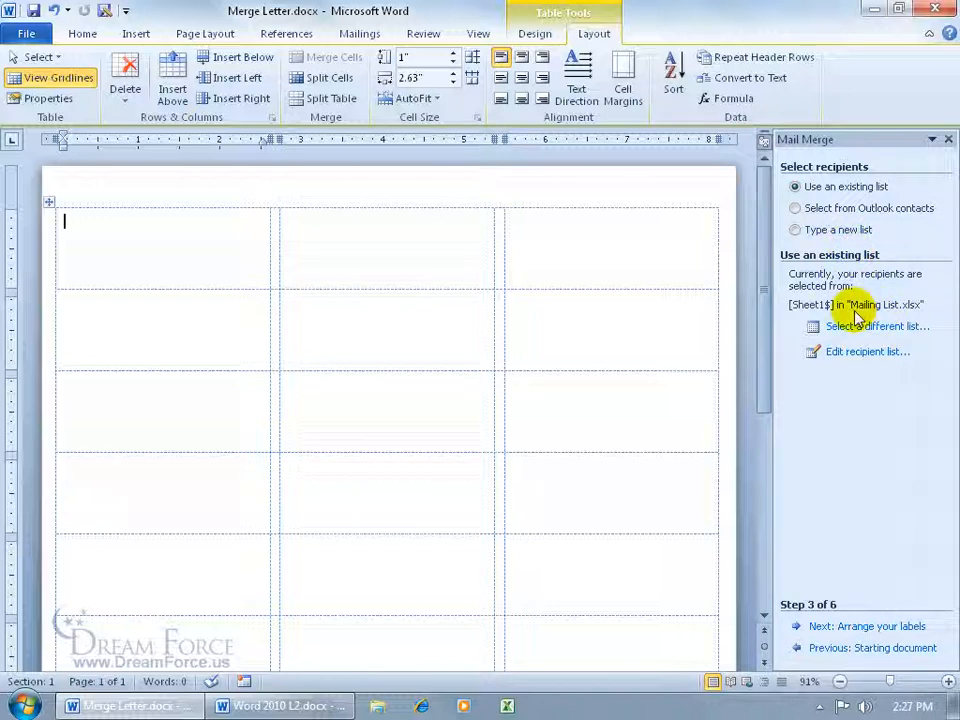
Advance to arranging labels, then insert FirstName and LastName fields into the first label and delete them
left_click(851, 626)
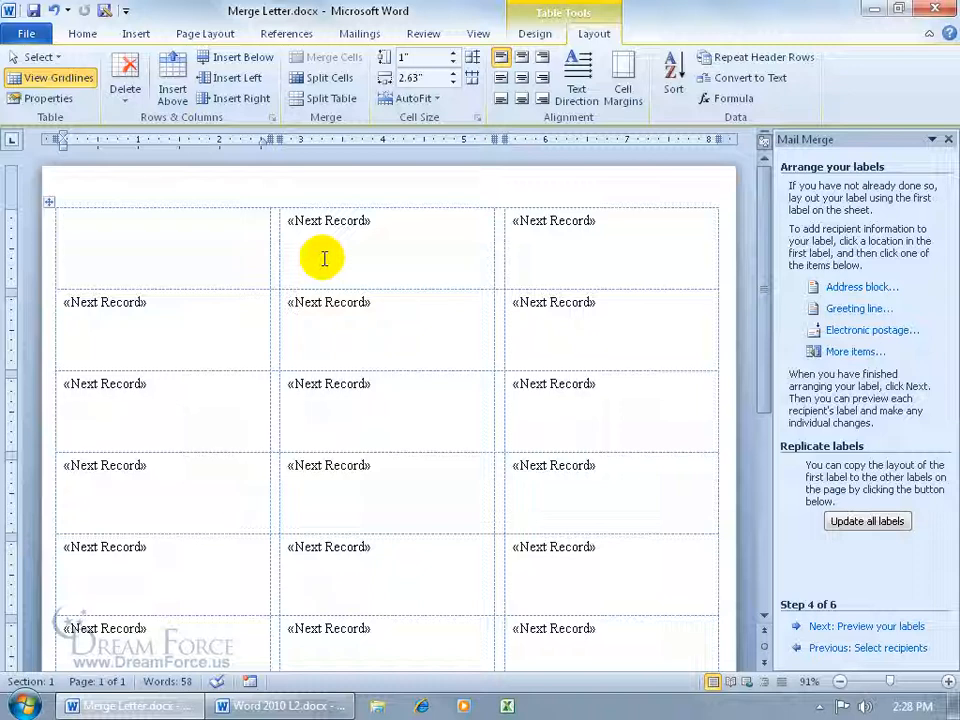
left_click(364, 36)
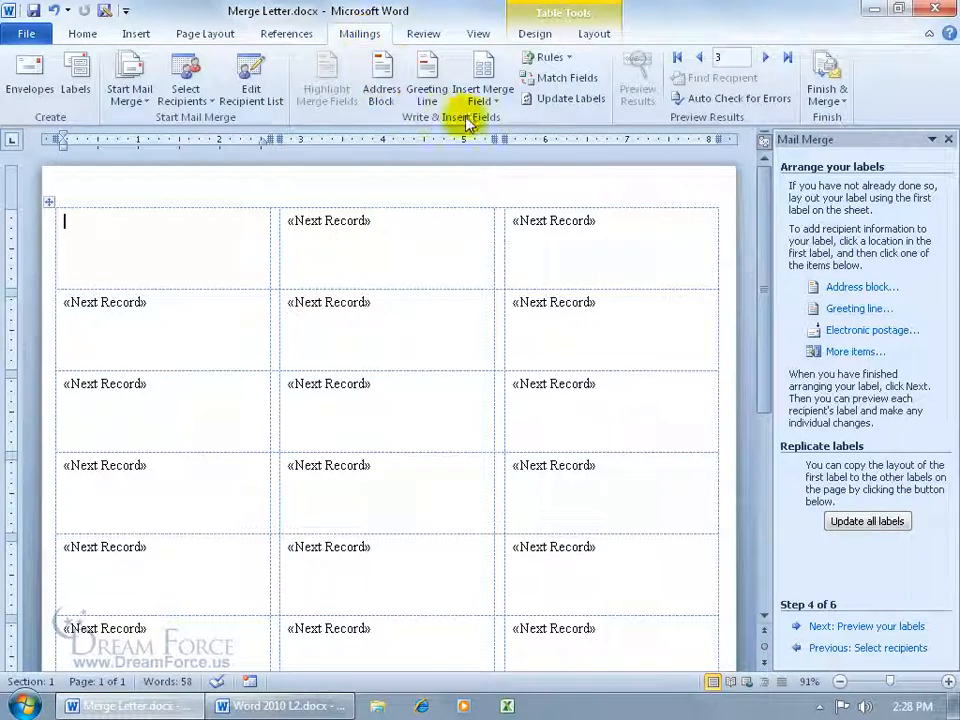
left_click(483, 92)
left_click(503, 122)
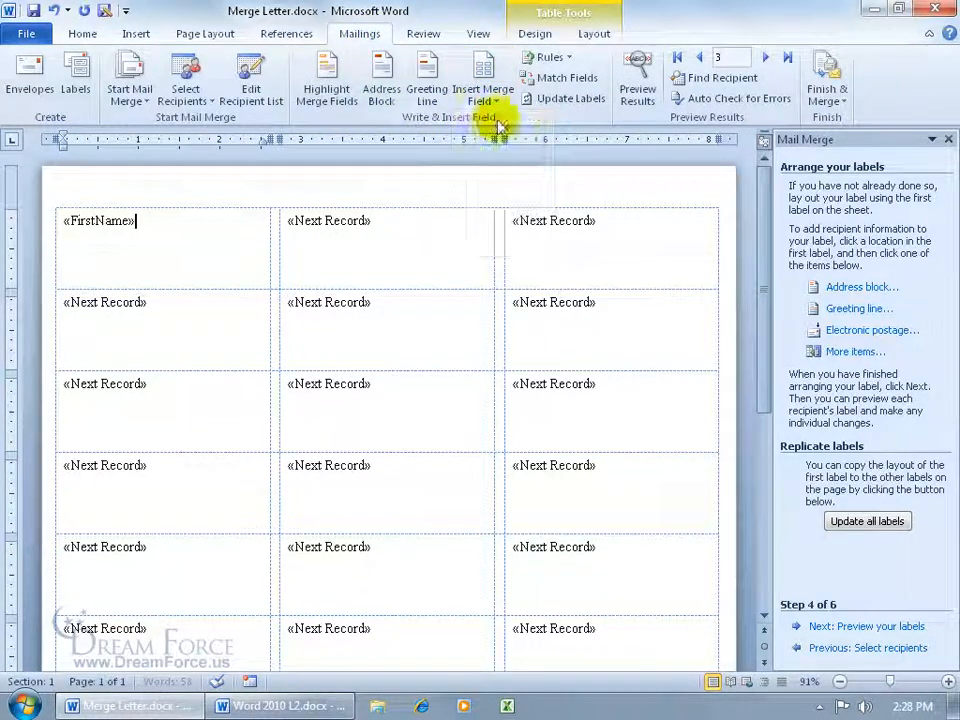
left_click(487, 94)
left_click(501, 143)
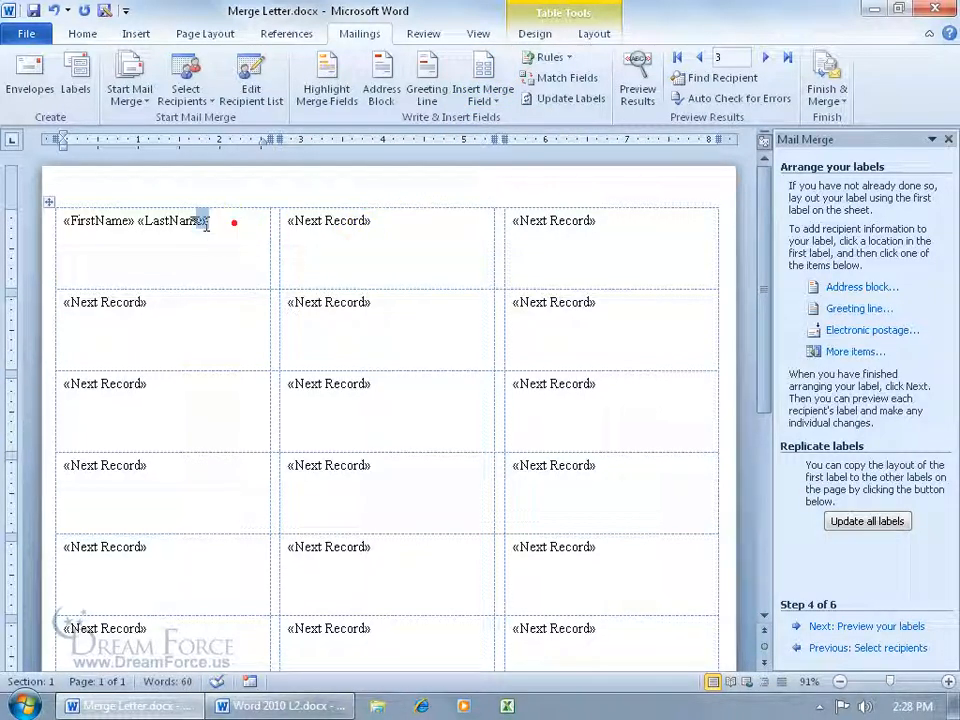
left_click_drag(225, 220, 75, 225)
key("Delete")
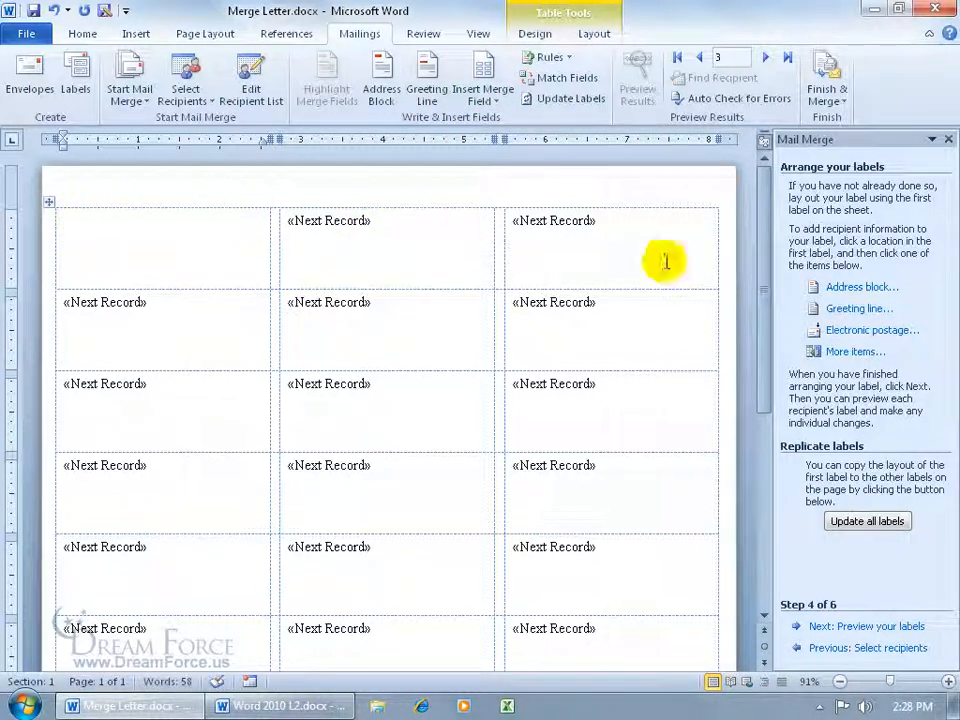
Insert an AddressBlock field in the 'Joshua Randall Jr.' full-name format into the first label
left_click(869, 289)
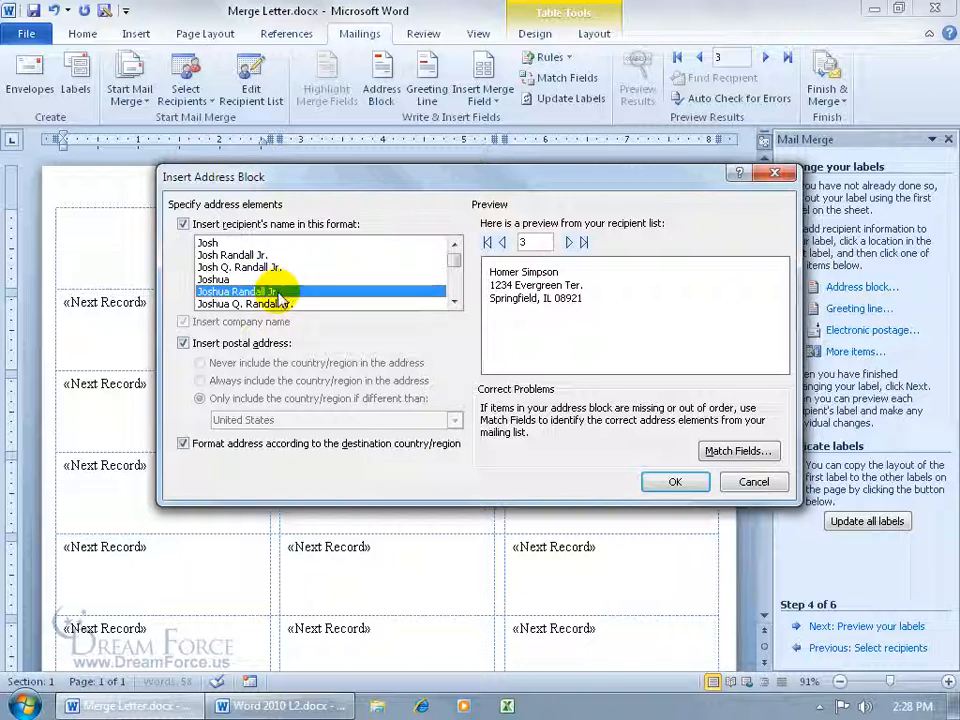
left_click(228, 279)
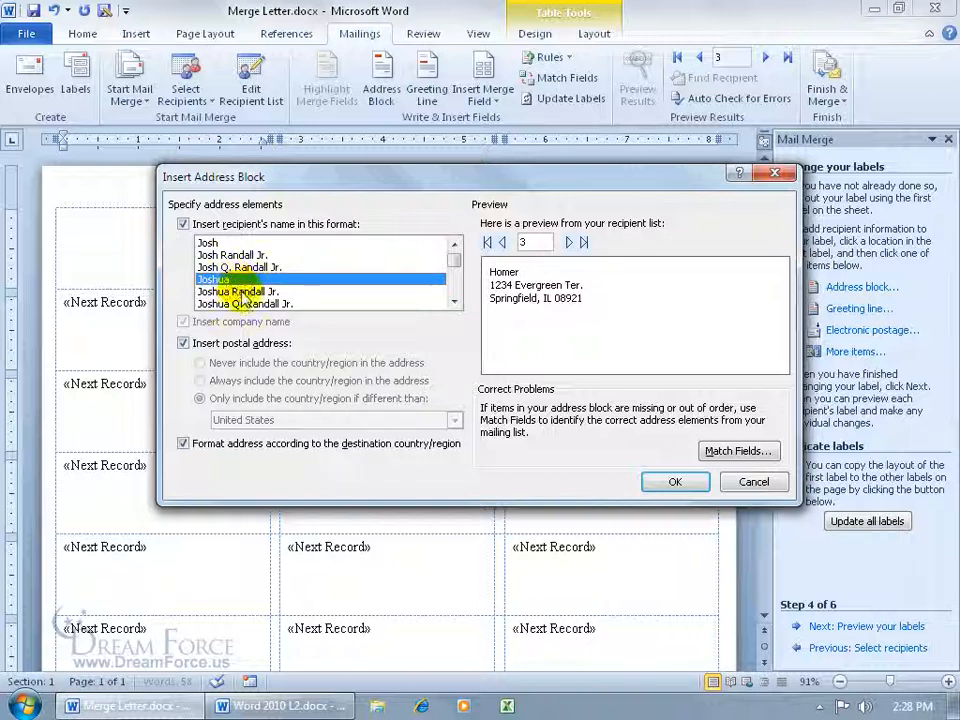
left_click(243, 291)
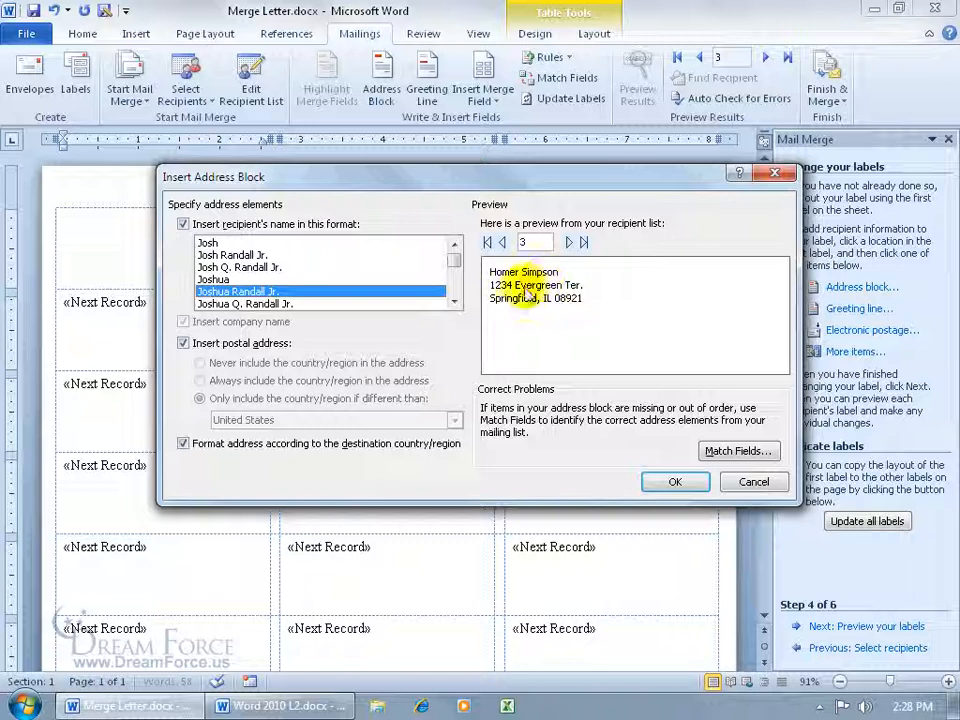
left_click(670, 483)
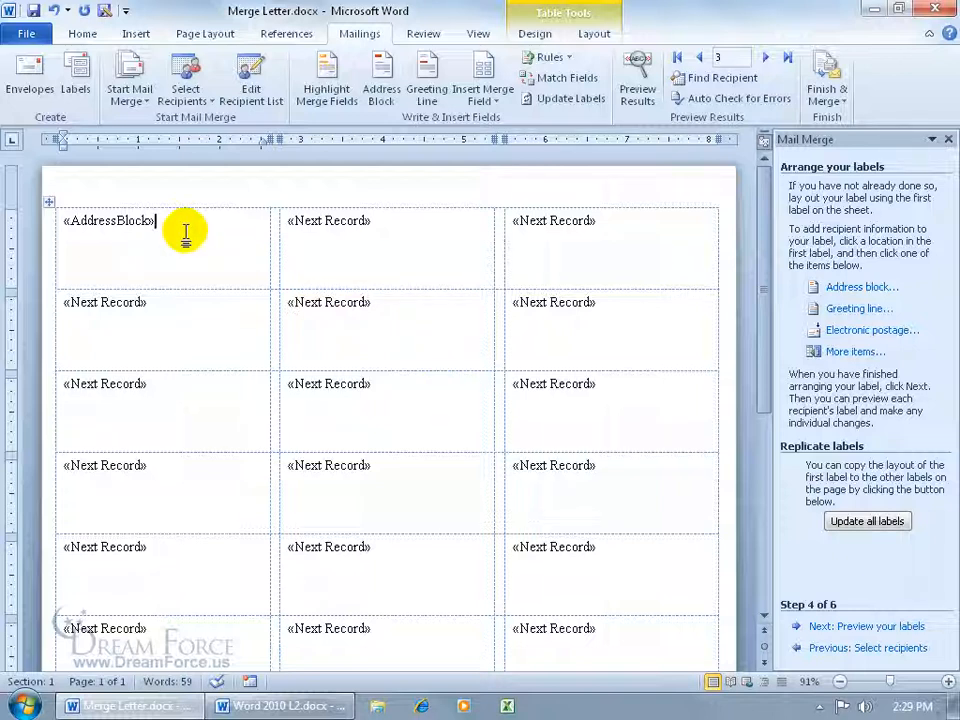
left_click_drag(184, 224, 63, 222)
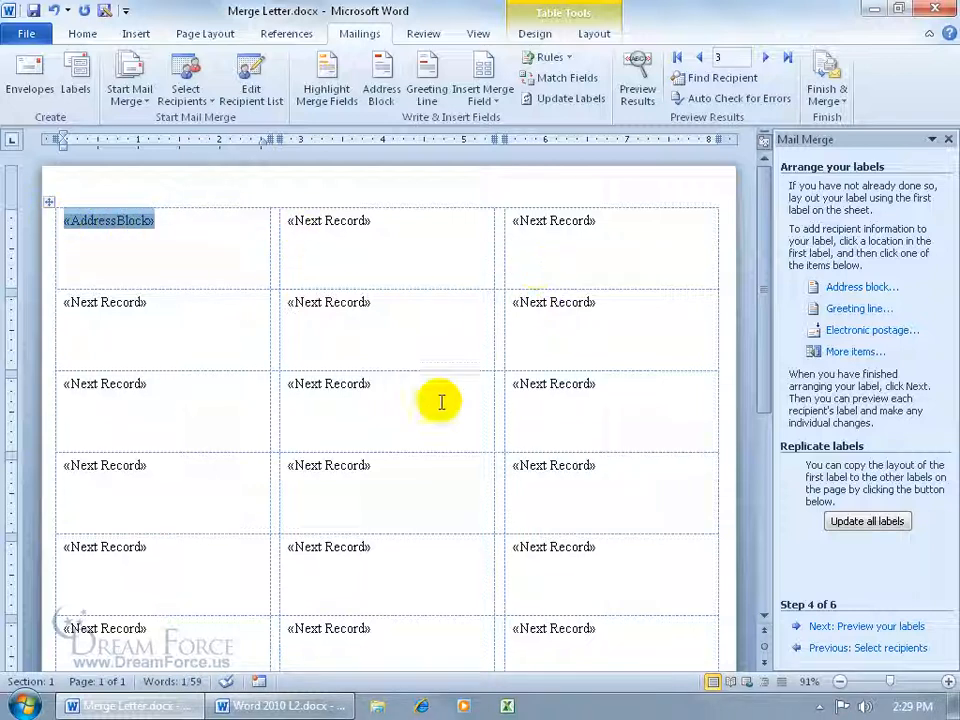
Copy the first label's AddressBlock layout to all labels with Update all labels
left_click(152, 243)
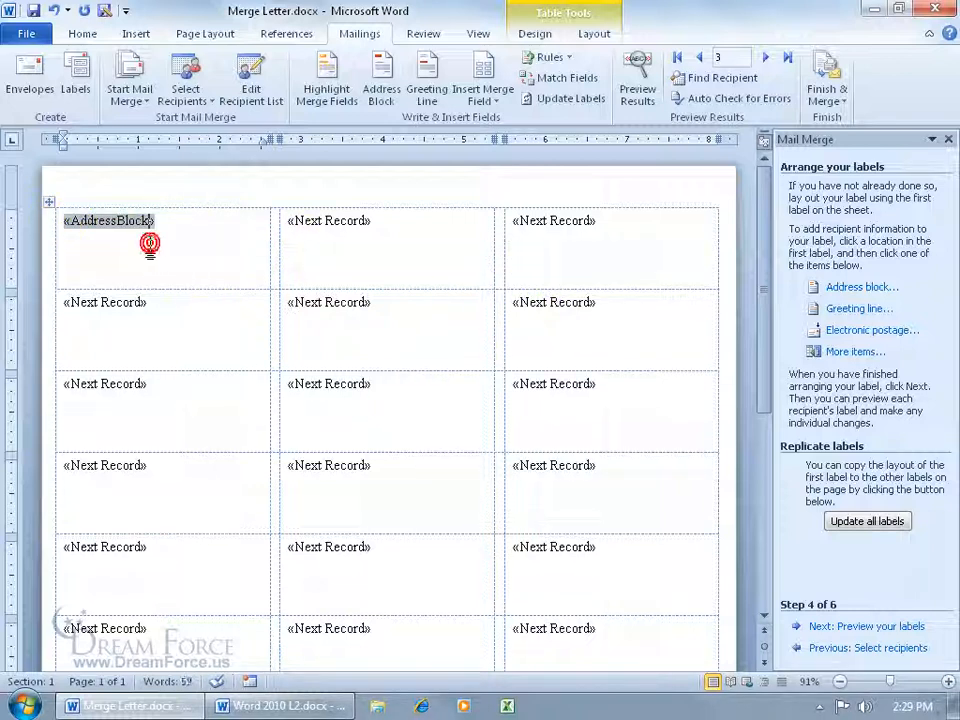
left_click(181, 245)
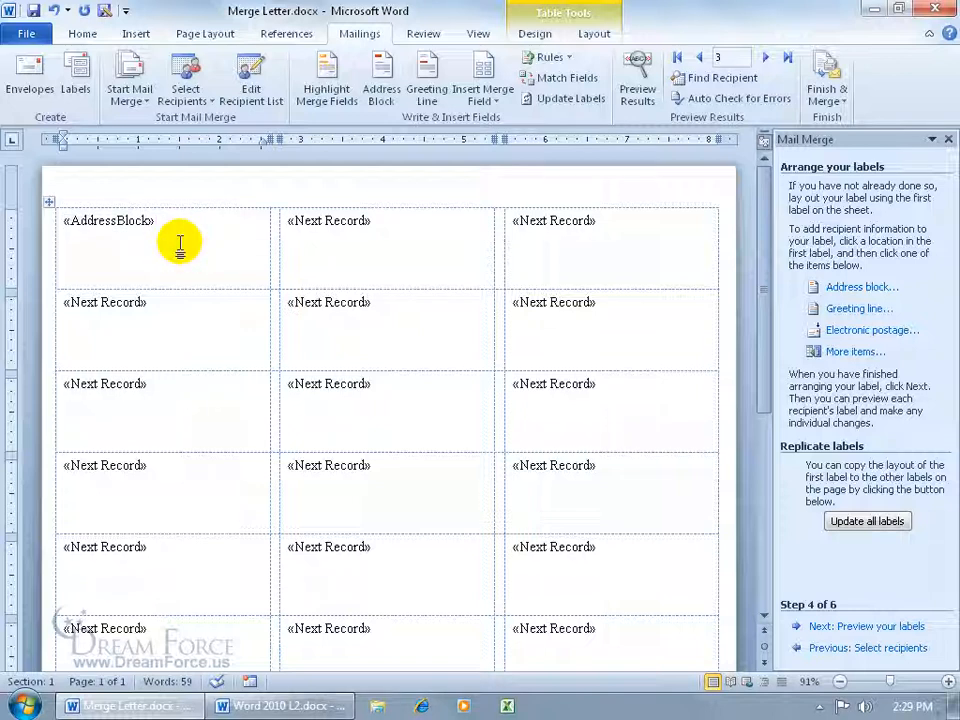
left_click(870, 524)
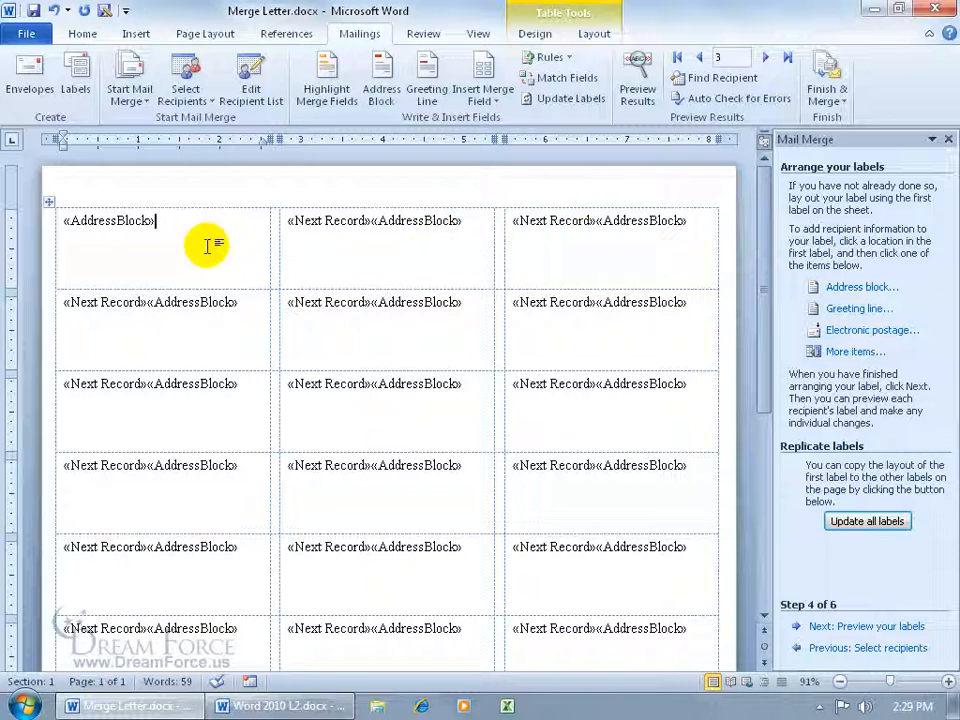
Try adding a 'Have a Great Day!' greeting to every label, then undo it twice
key("Return")
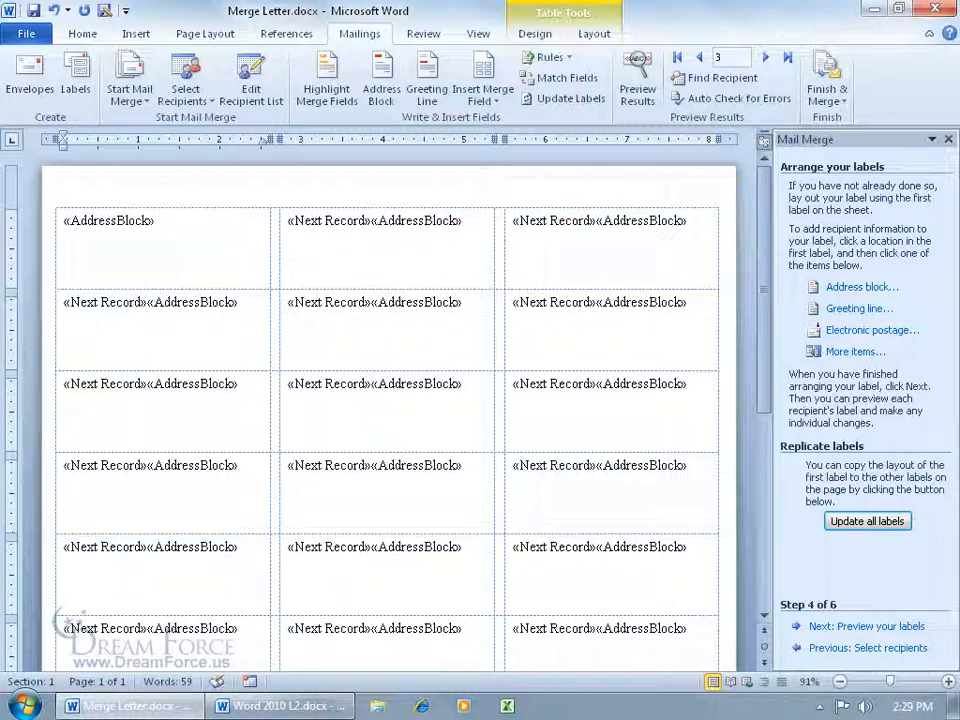
type("Have a Great Day!")
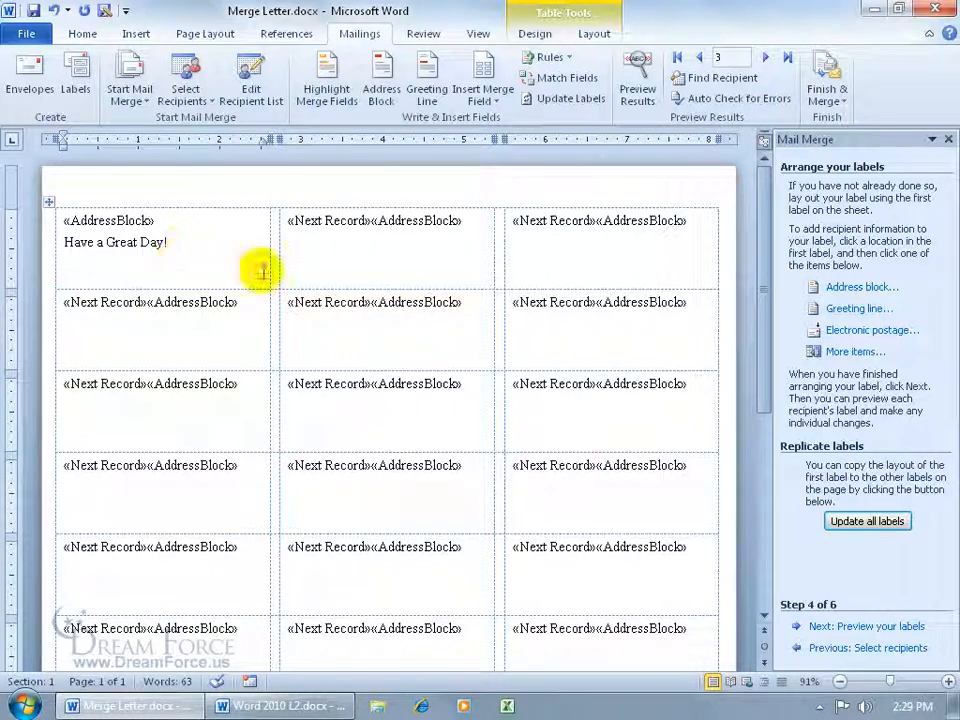
left_click(880, 523)
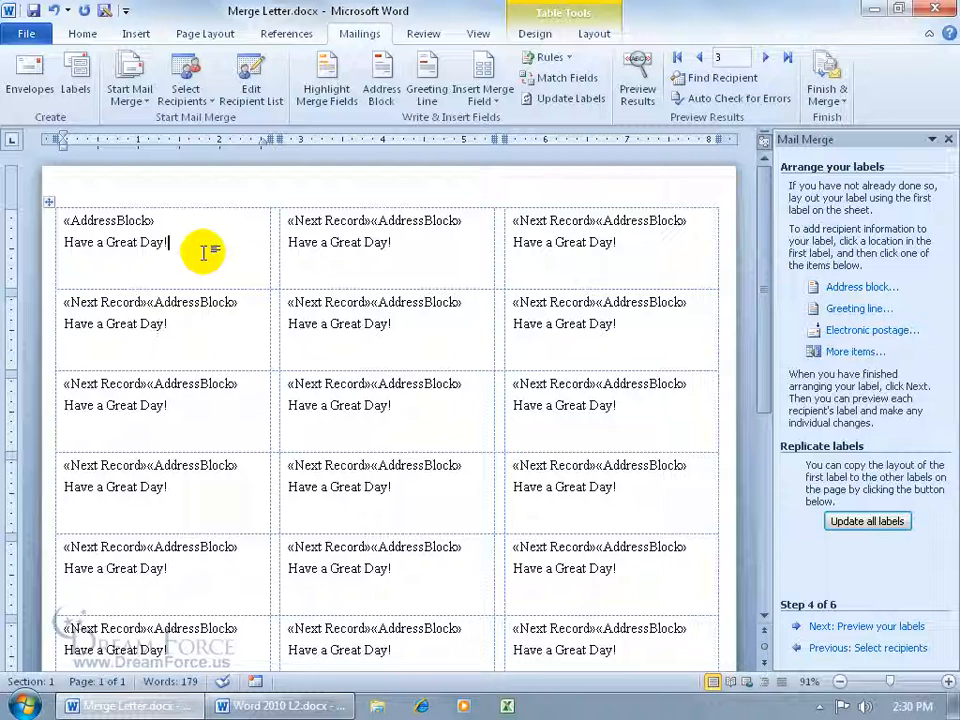
left_click(53, 10)
left_click(53, 10)
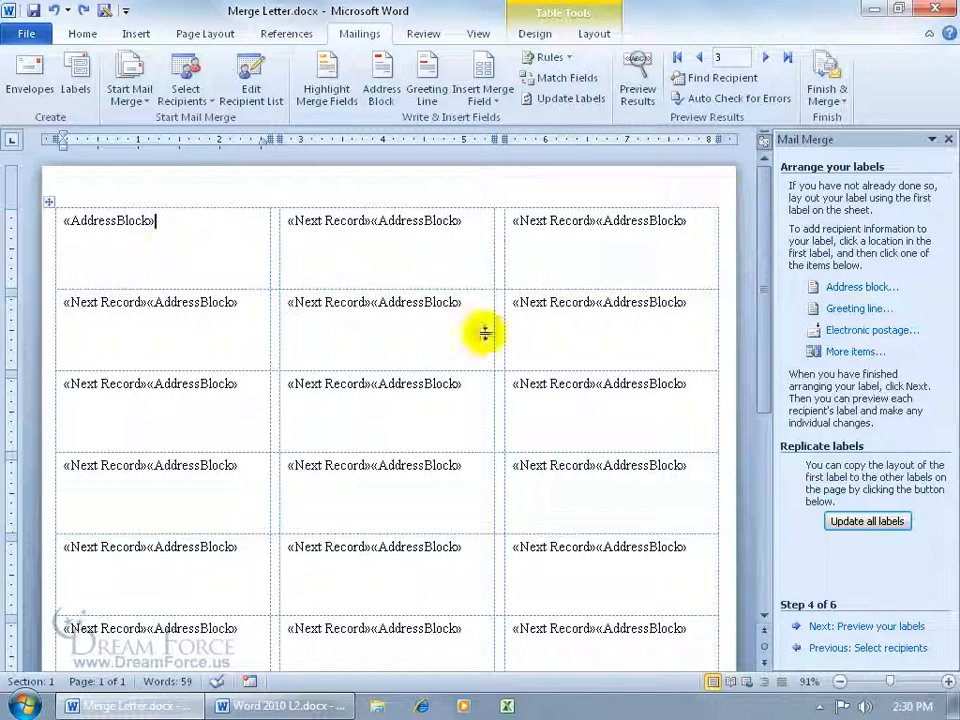
Preview the merged labels, browsing recipients back and forth, then advance to Complete the merge
left_click(832, 626)
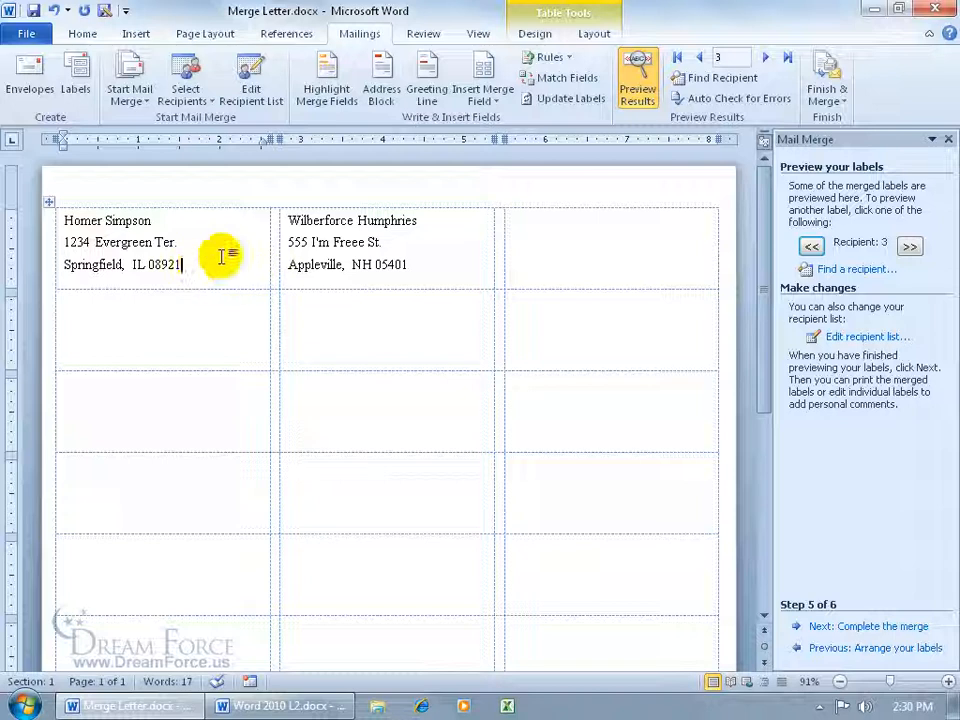
left_click(702, 57)
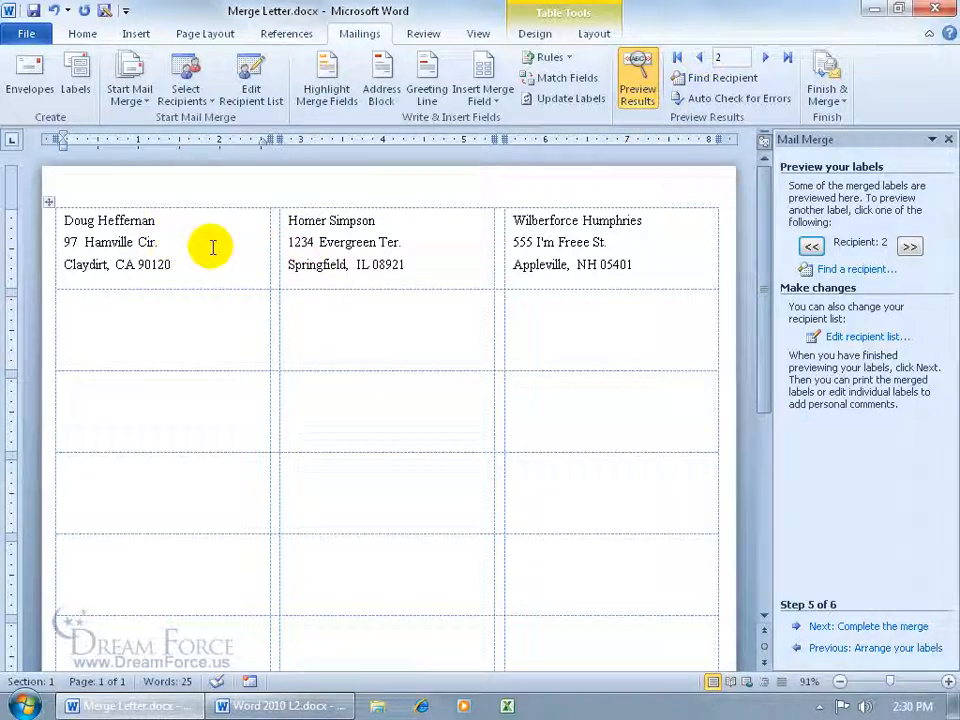
left_click(766, 60)
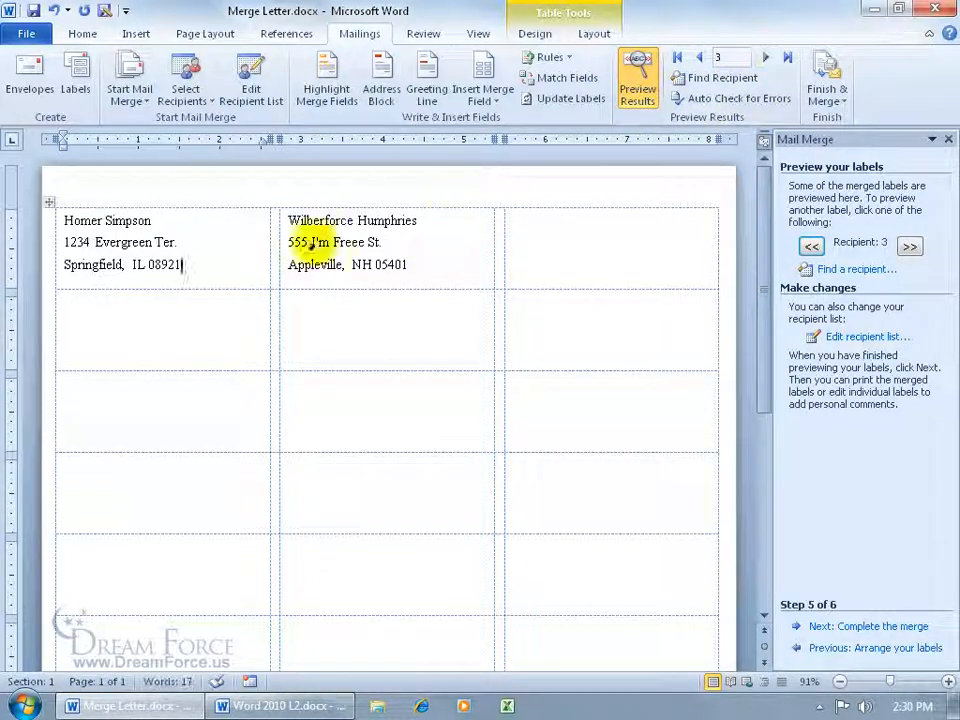
left_click(212, 262)
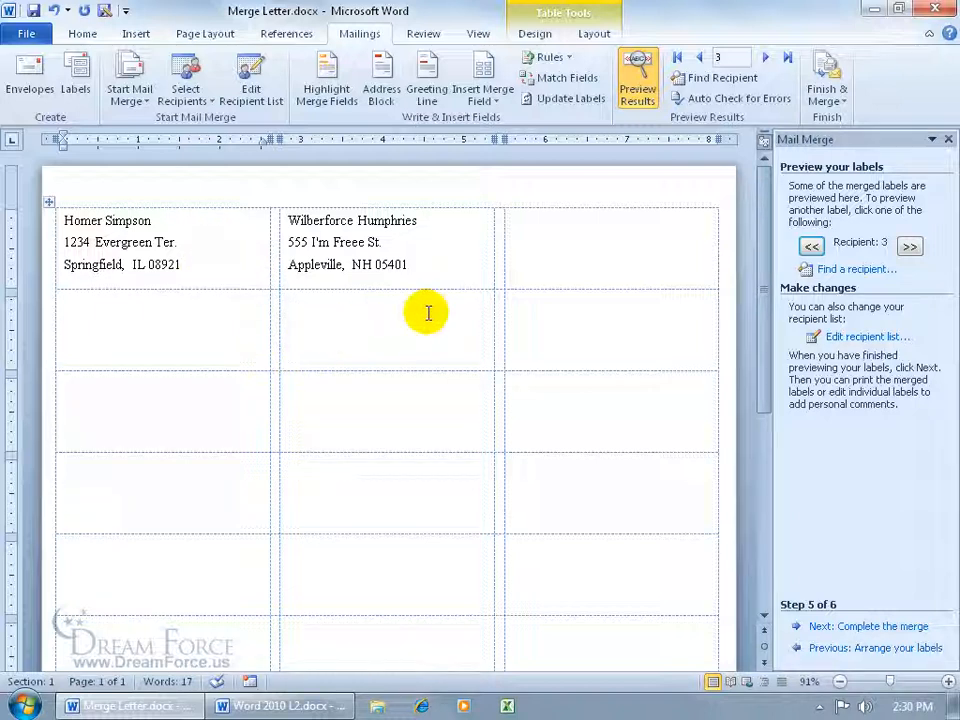
left_click_drag(756, 231, 780, 467)
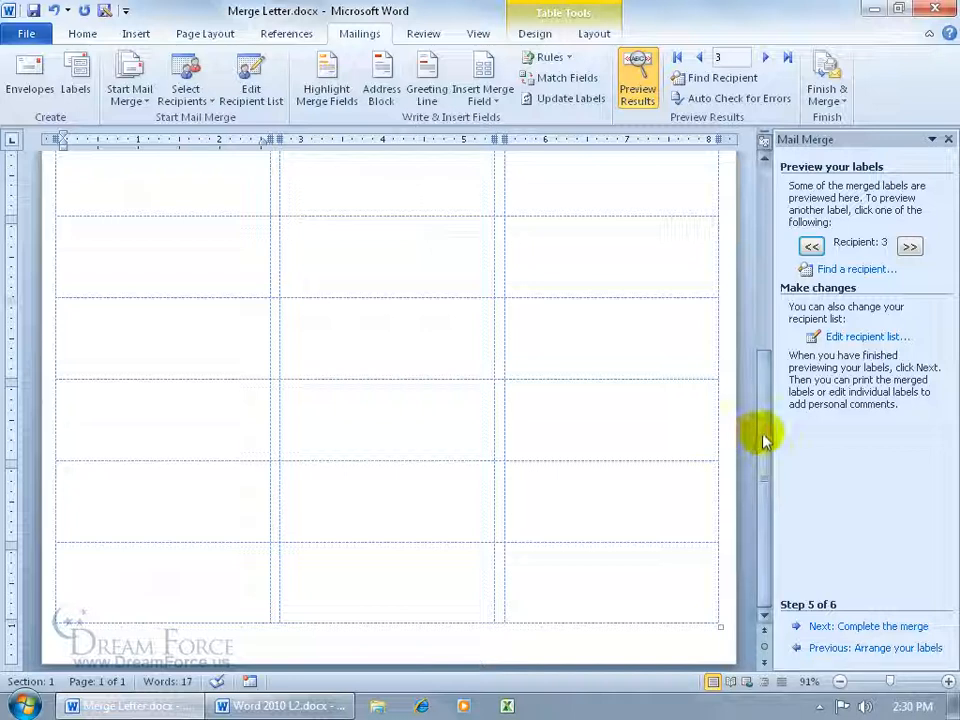
left_click_drag(761, 437, 761, 96)
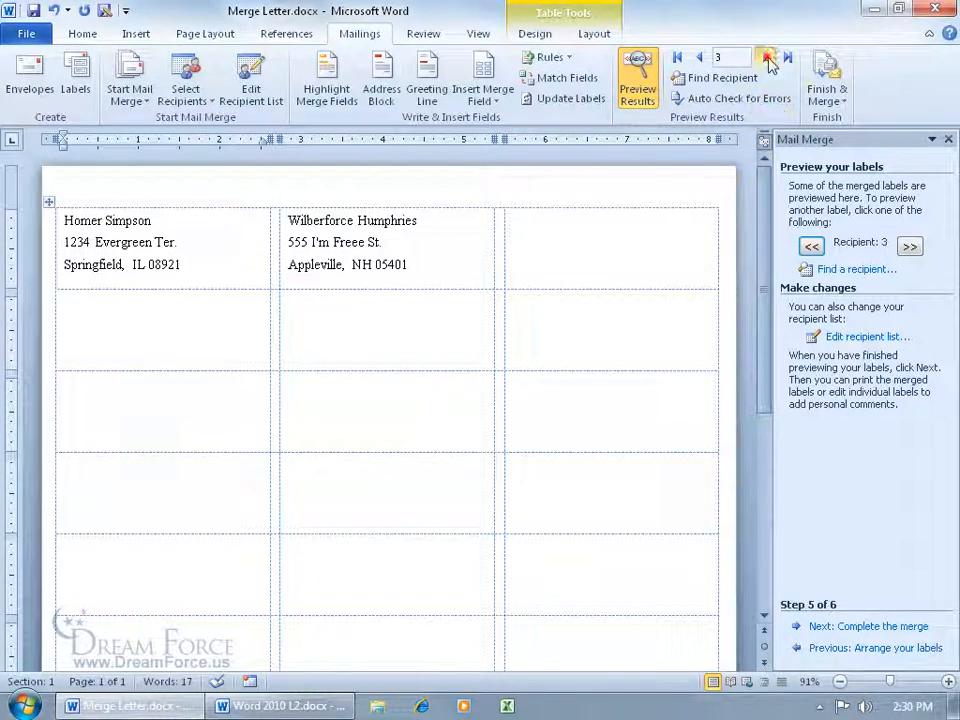
left_click(764, 56)
left_click(700, 57)
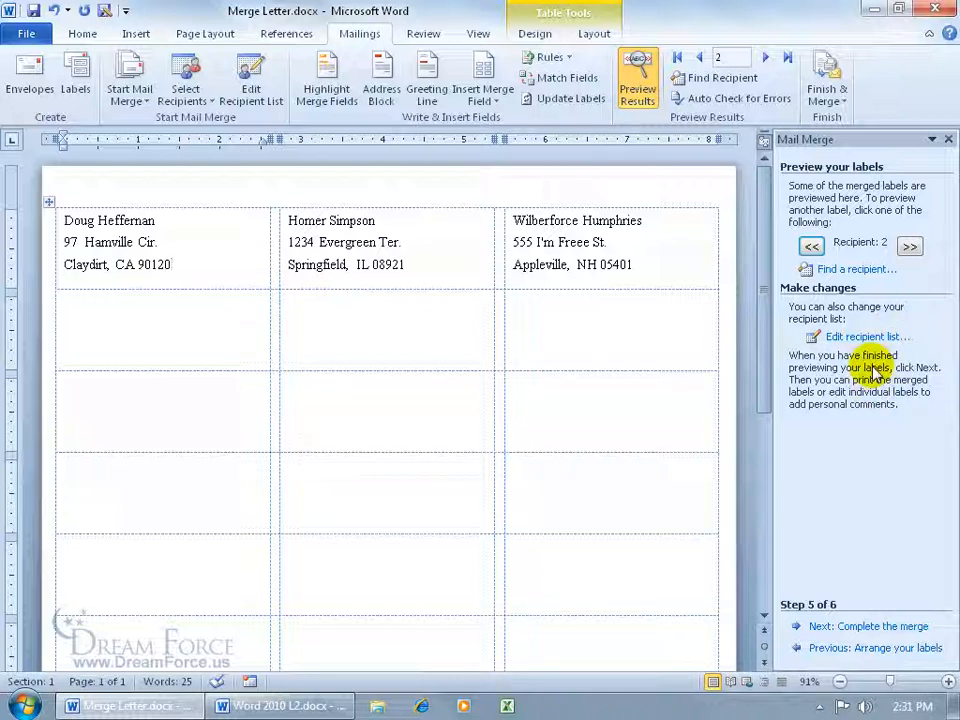
left_click(852, 625)
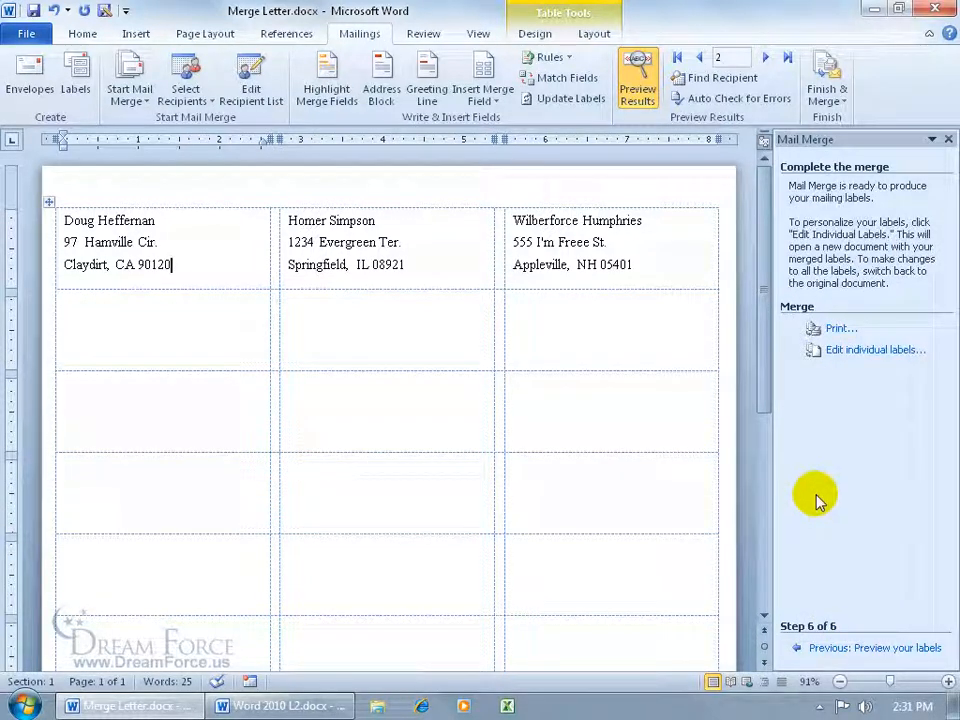
Merge all records into a new Labels1 document via Edit individual labels
left_click(853, 354)
left_click(467, 389)
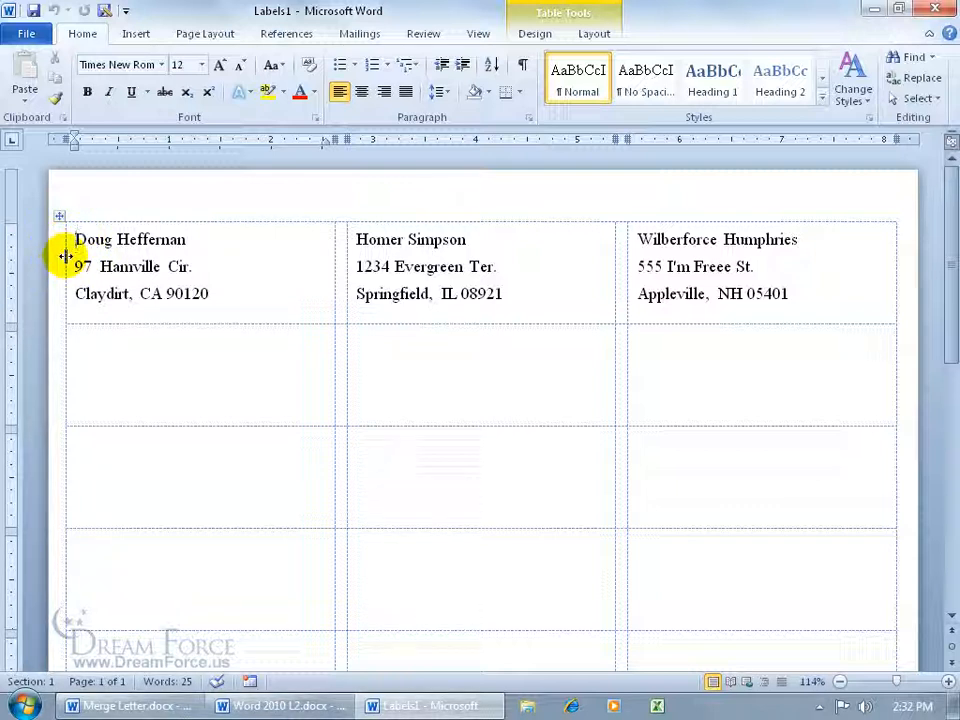
Drag the three label column borders right to indent the labels from their edges
left_click_drag(65, 256, 78, 256)
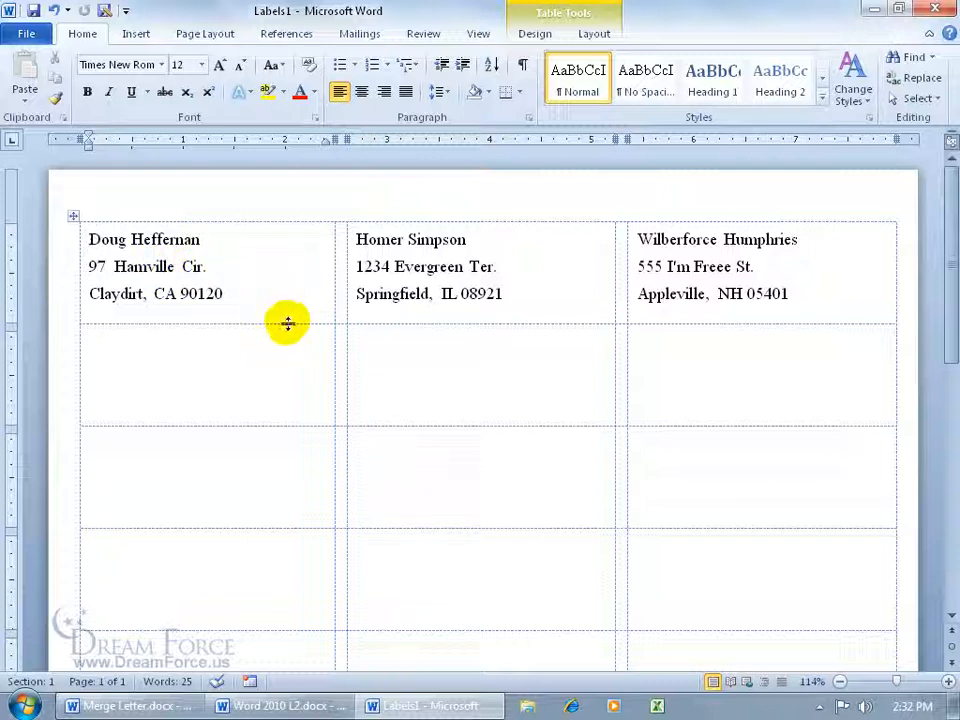
left_click_drag(345, 304, 361, 302)
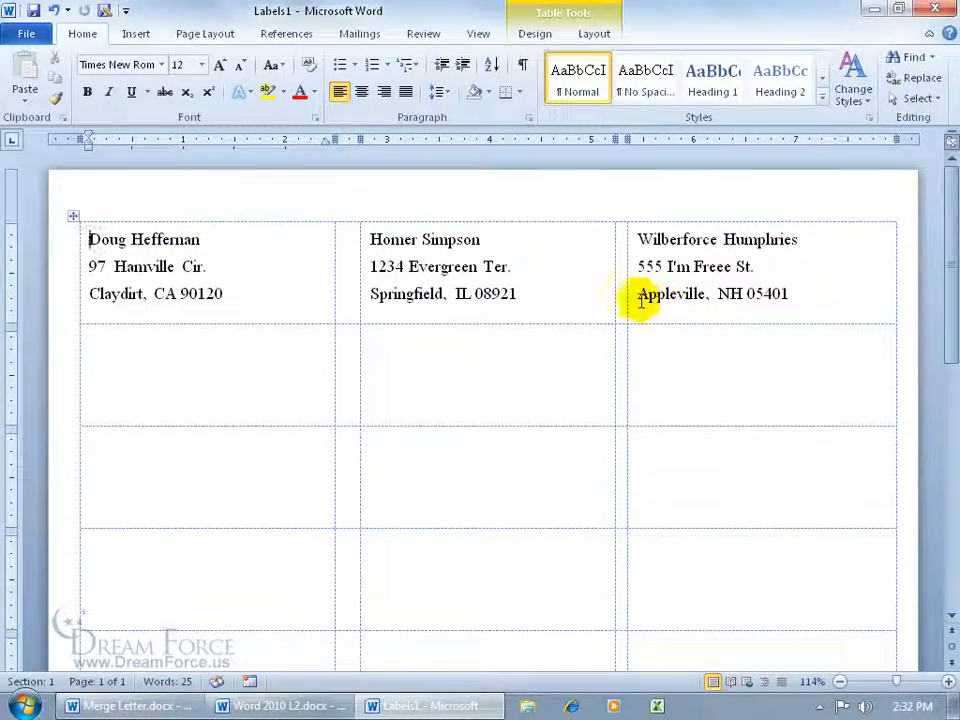
left_click_drag(625, 295, 640, 295)
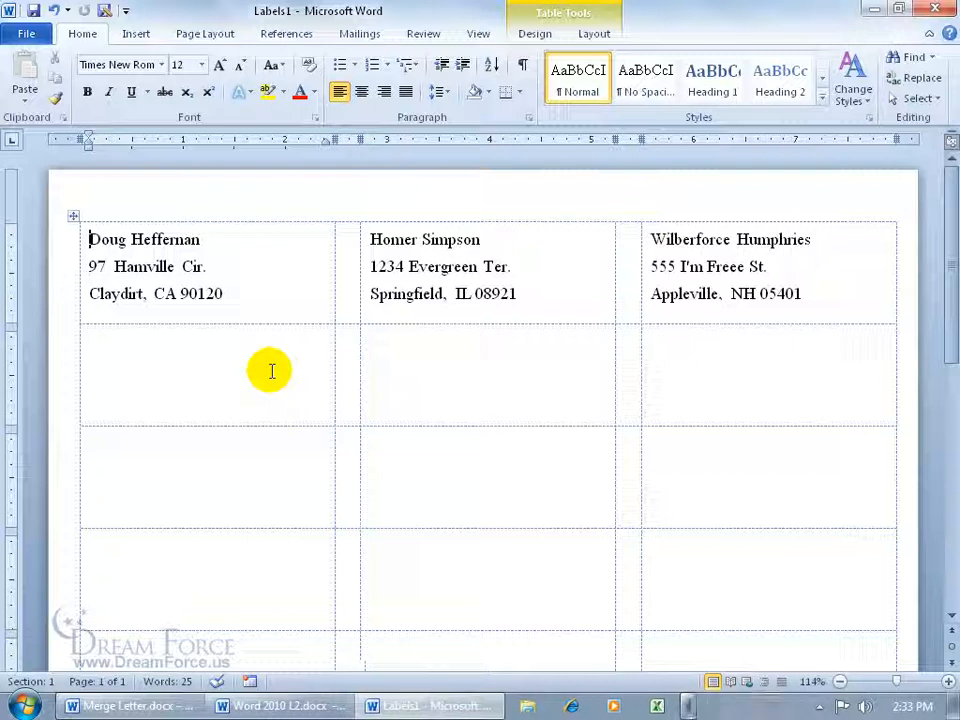
Close Labels1 and Merge Letter without saving, then reopen Merge Letter.docx from the desktop
left_click(938, 9)
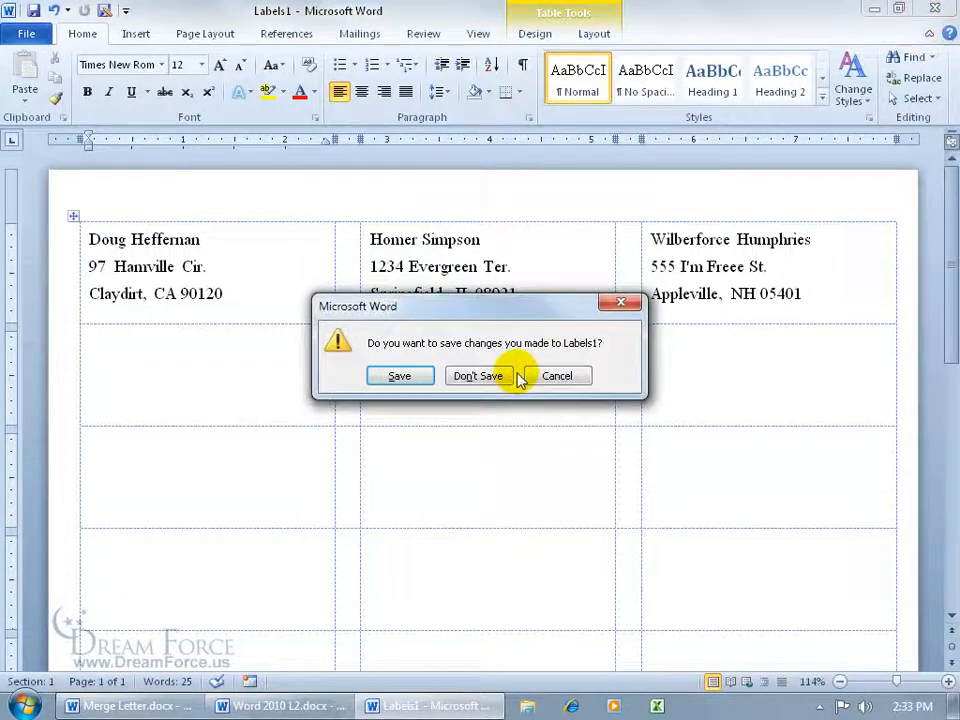
left_click(508, 373)
left_click(936, 9)
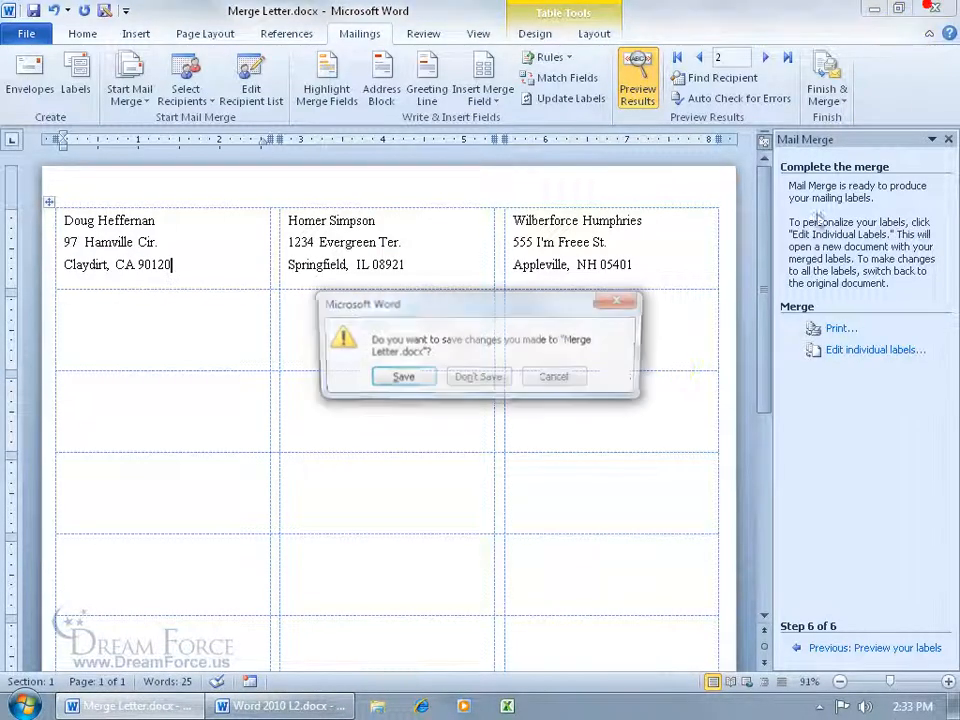
left_click(476, 378)
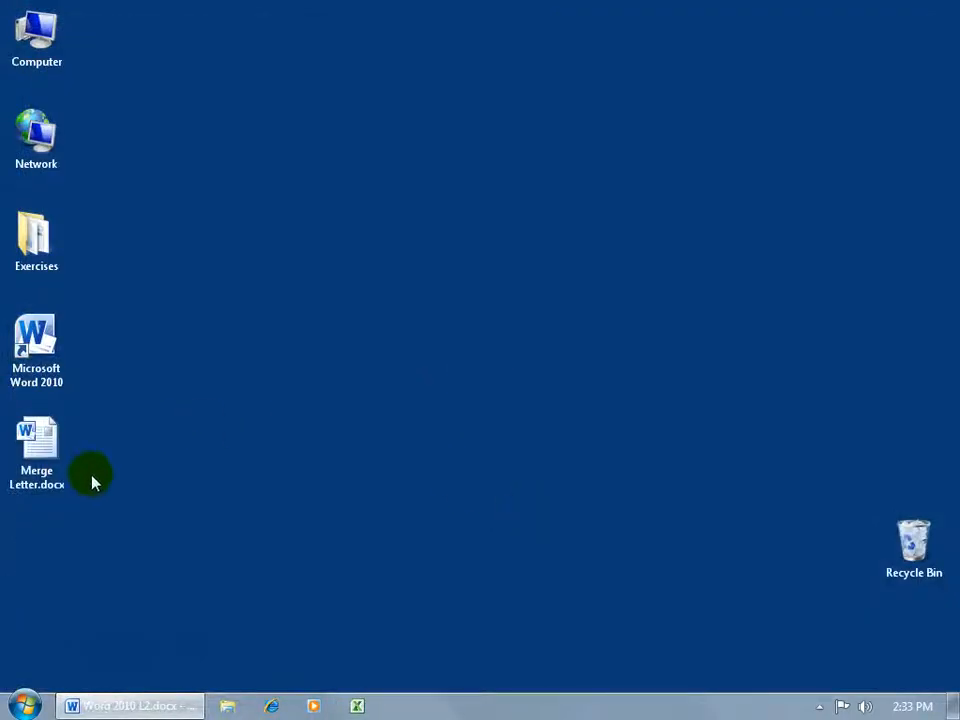
left_click(50, 447)
double_click(50, 447)
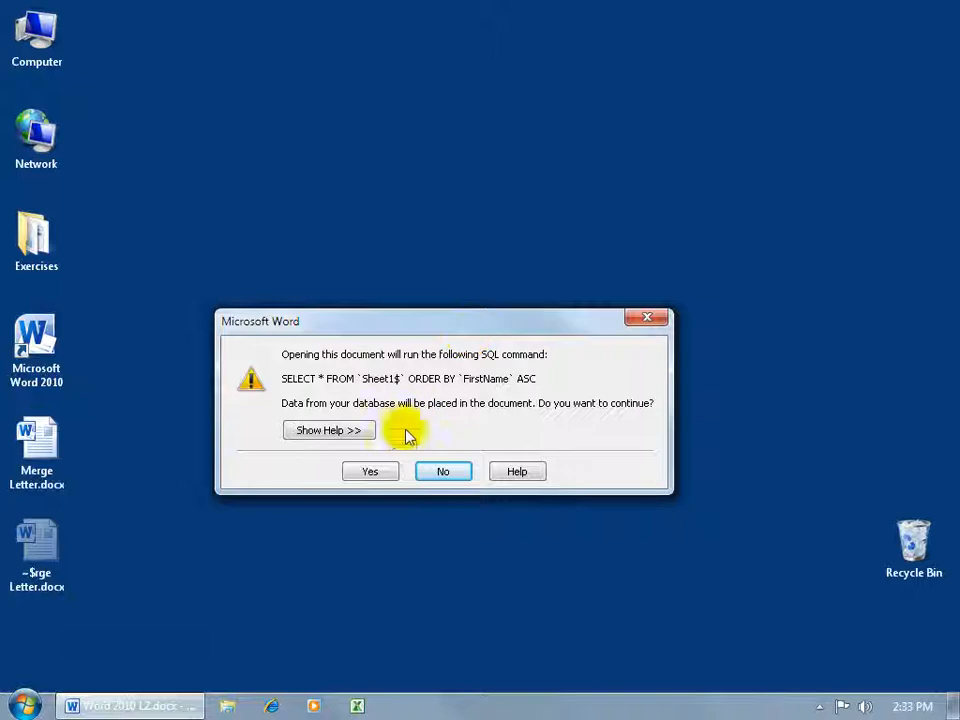
Load the mailing-list data, restart the wizard, and set the merge type to Directory using the current document
left_click(383, 478)
left_click(358, 34)
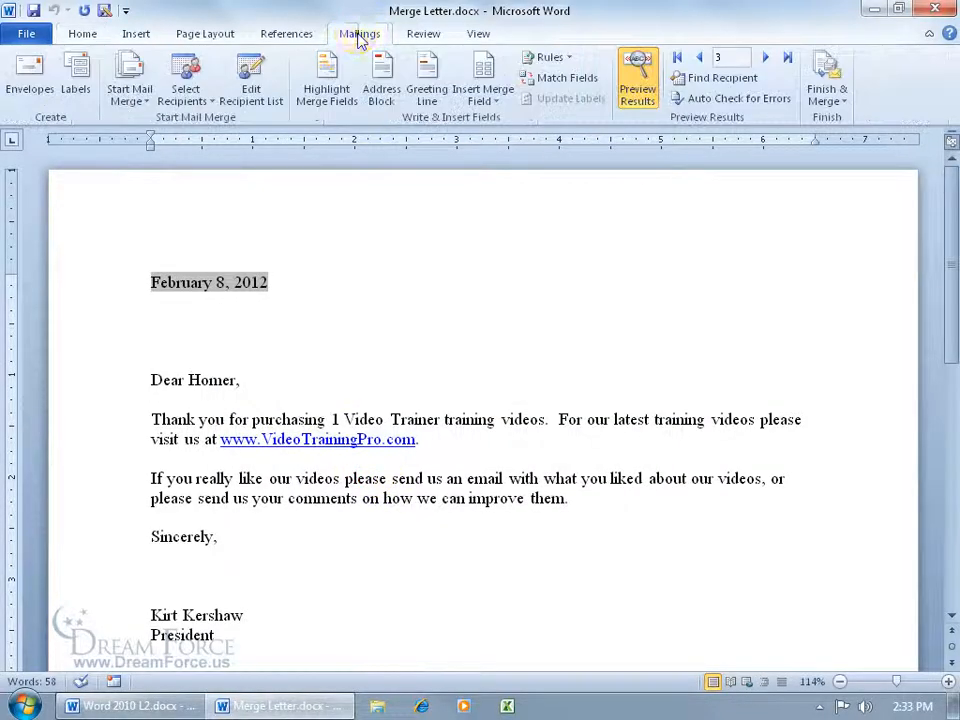
left_click(133, 100)
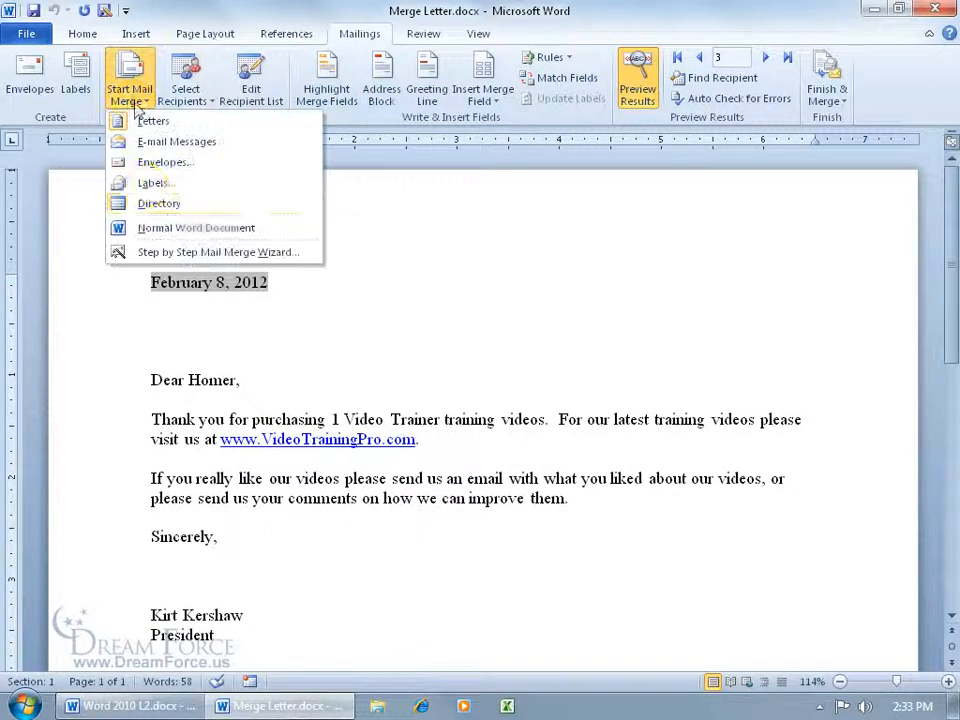
left_click(157, 250)
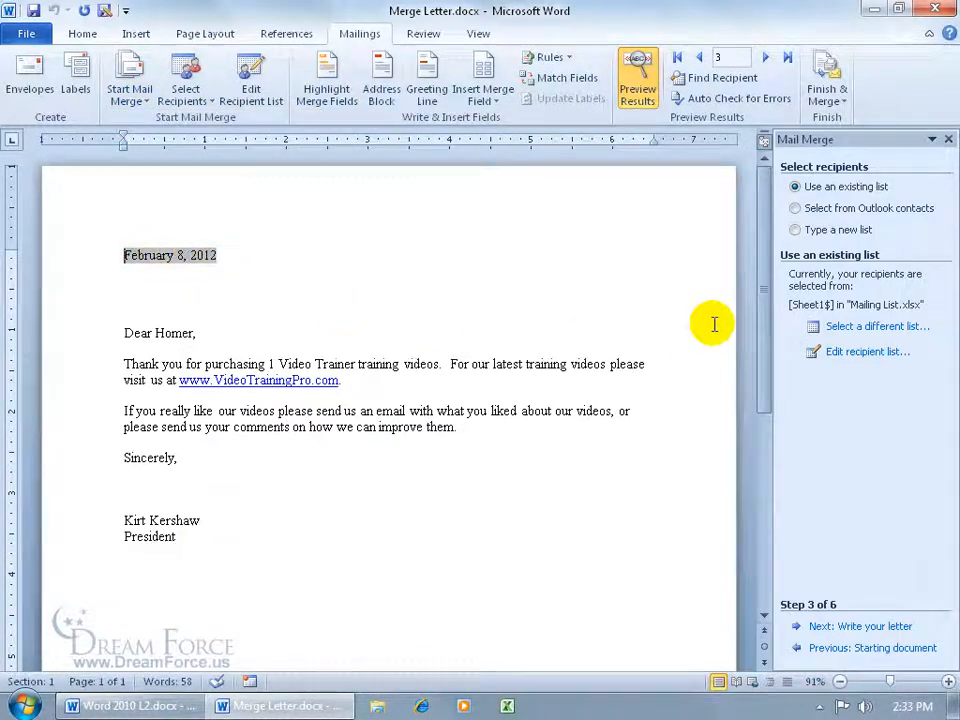
left_click(836, 649)
left_click(835, 649)
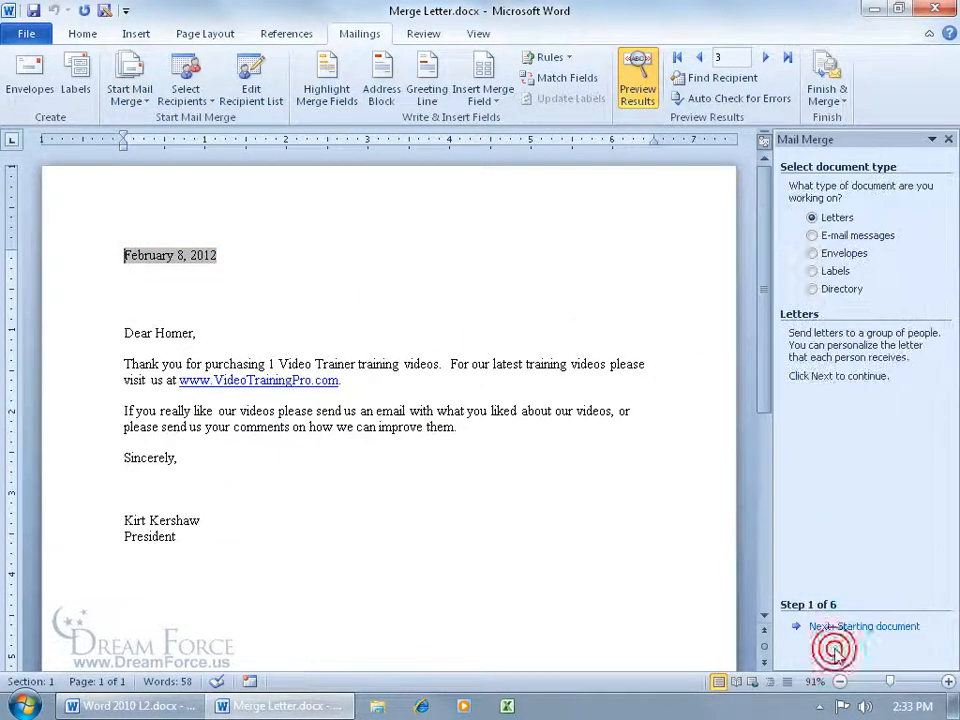
left_click(816, 294)
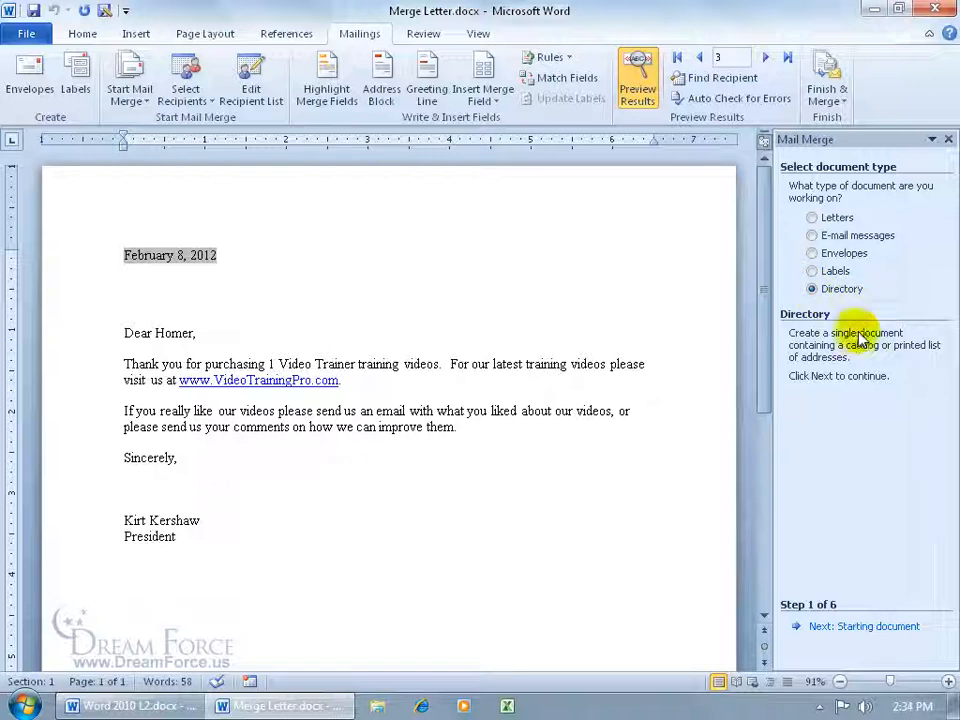
left_click(855, 626)
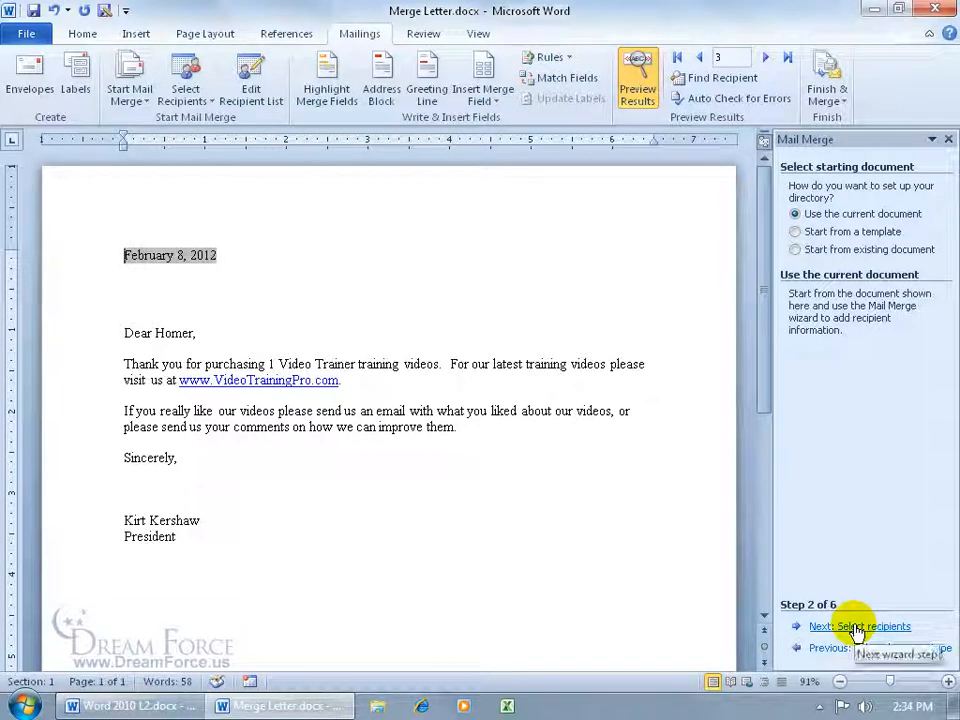
Advance the wizard past recipients to the Arrange your directory step
left_click(858, 627)
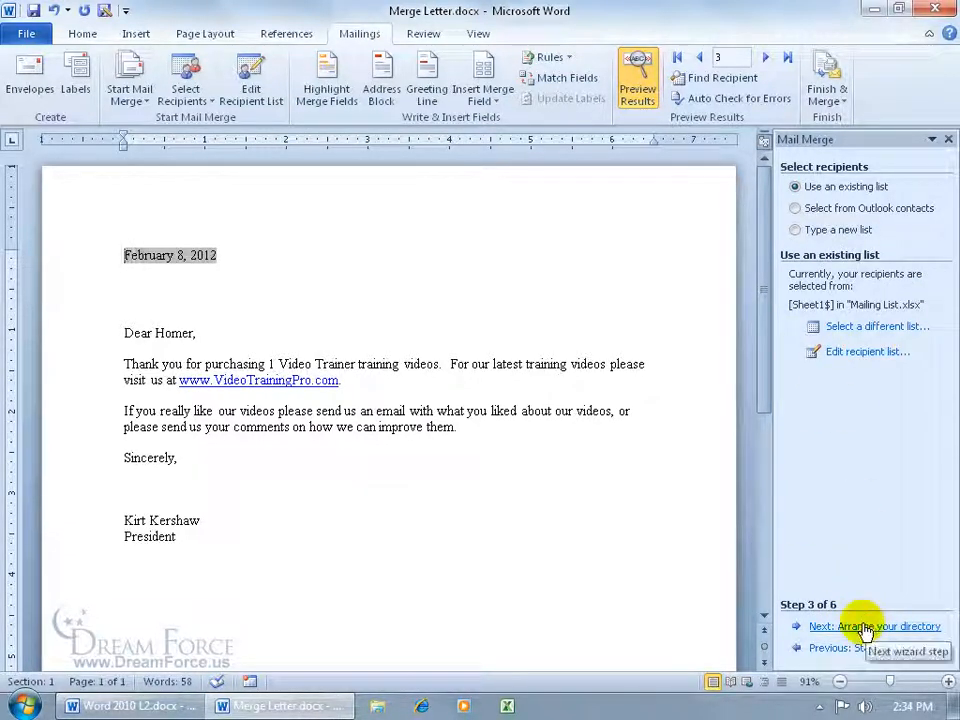
left_click(864, 627)
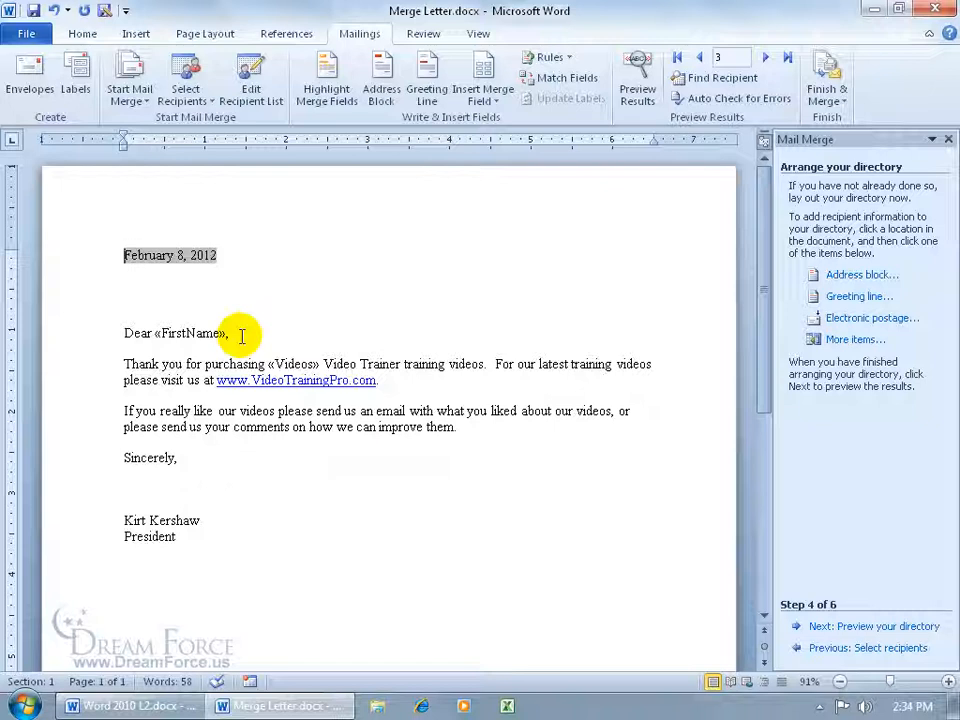
left_click(489, 102)
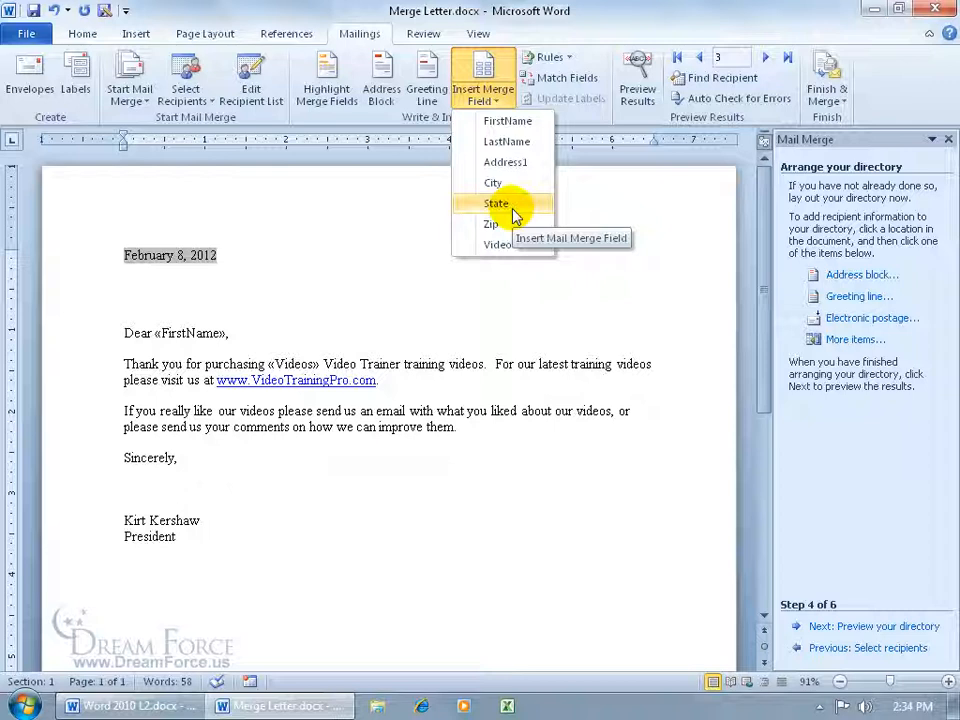
left_click(312, 330)
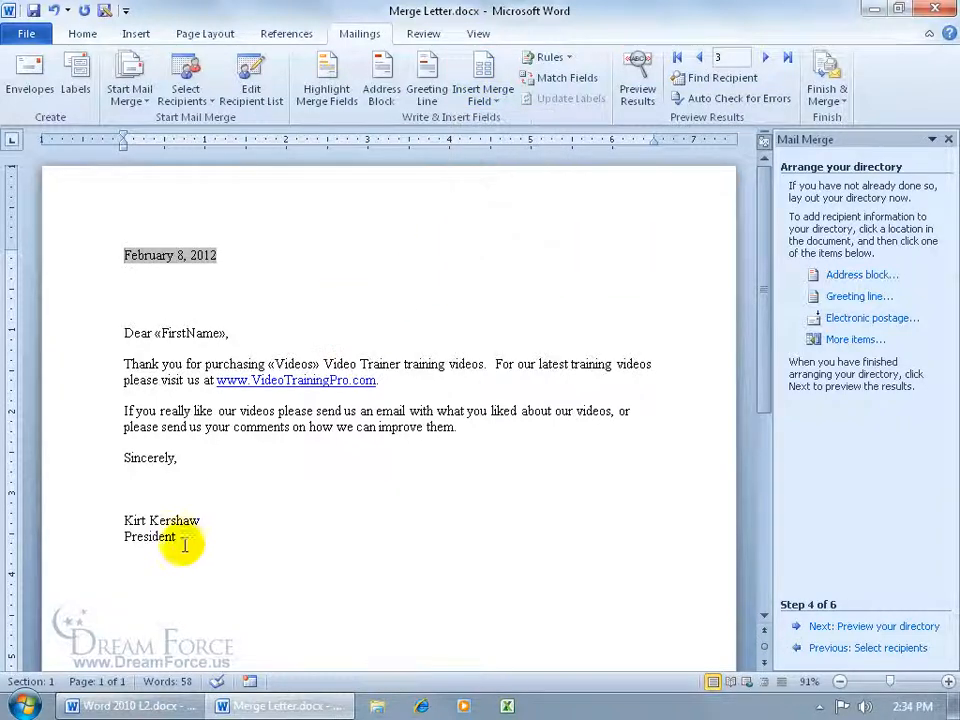
Delete the letter body and date, leaving 'Dear «FirstName»,' plus a new line, then preview the directory
left_click_drag(187, 540, 122, 358)
key("Delete")
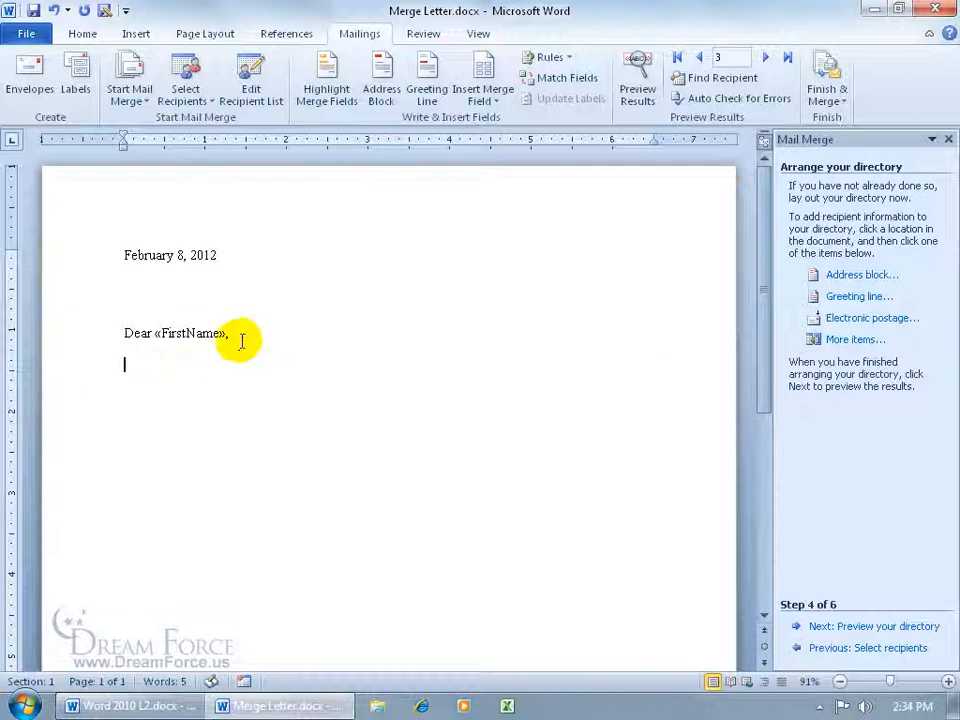
left_click(104, 256)
key("Delete")
key("Delete")
key("Delete")
left_click(250, 271)
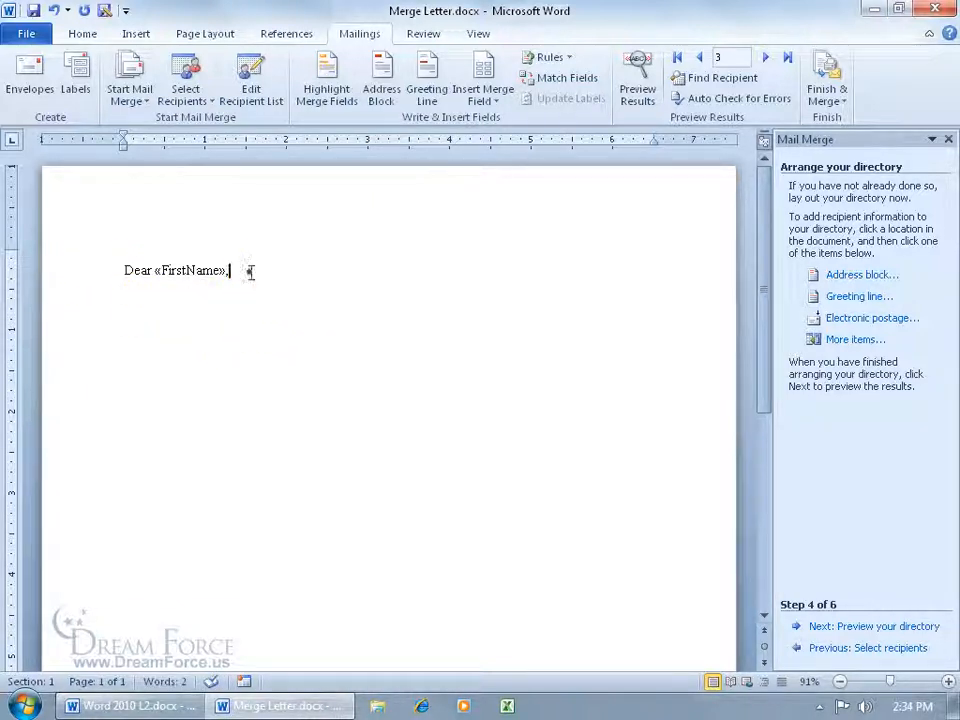
left_click(250, 271)
key("Return")
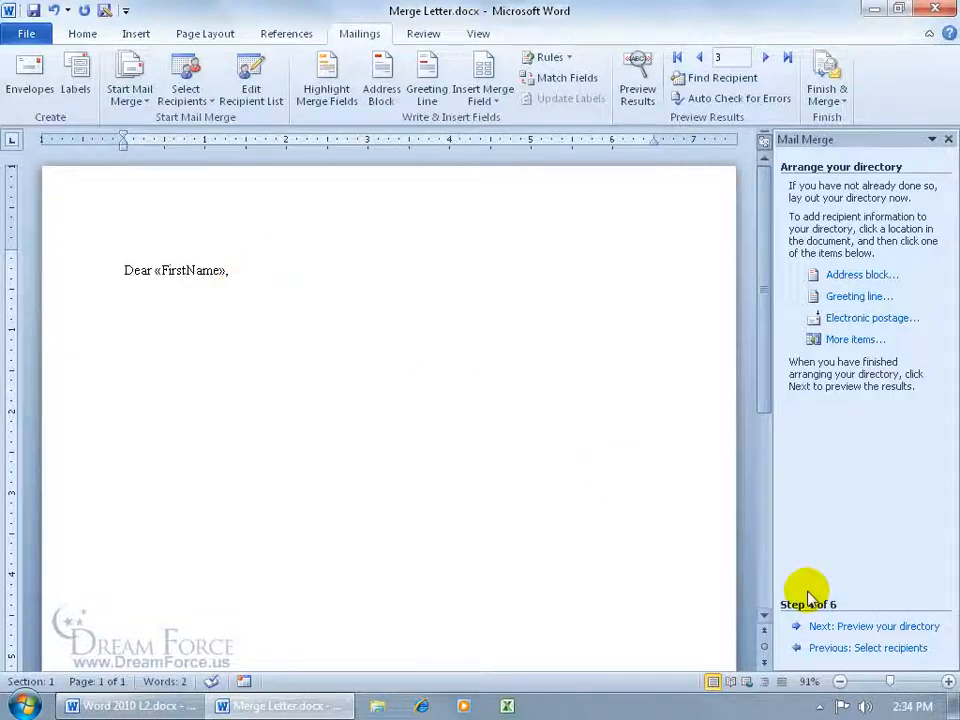
left_click(852, 626)
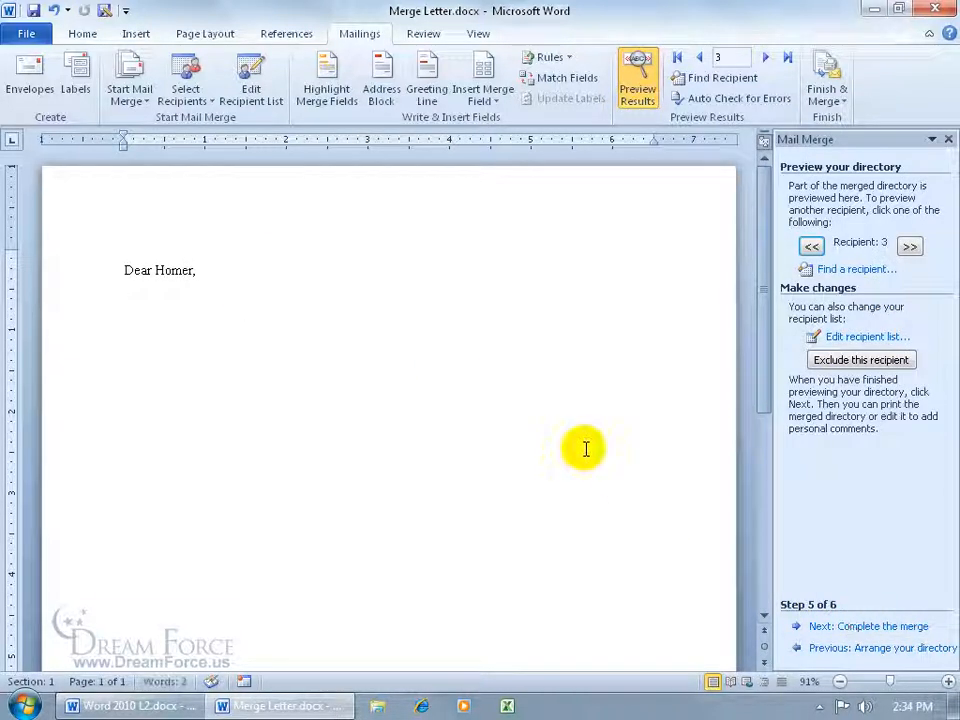
Merge all records into a new document, Directory2, then close Directory2
left_click(851, 626)
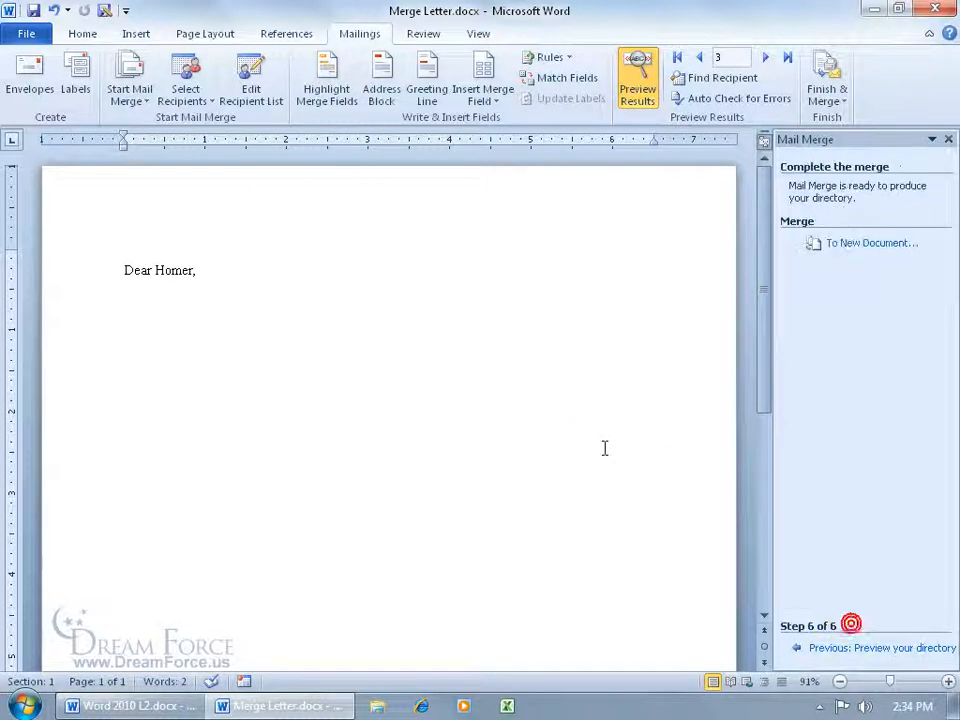
left_click(888, 250)
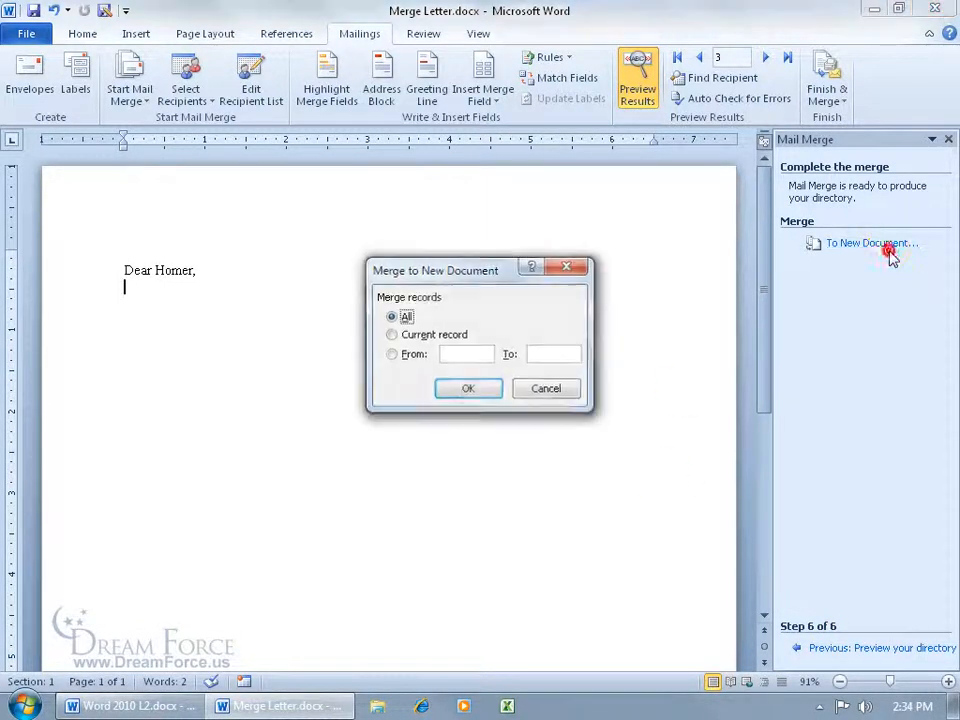
left_click(467, 388)
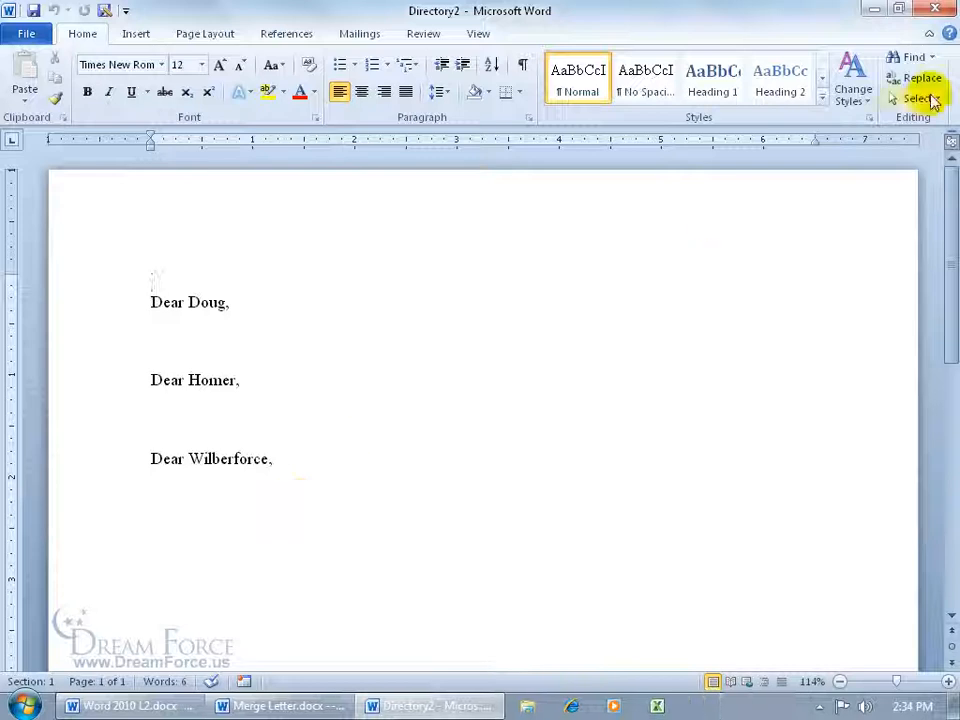
left_click(934, 9)
Discard Directory2 unsaved and turn Merge Letter into Avery 5160 Easy Peel Address Labels
left_click(495, 381)
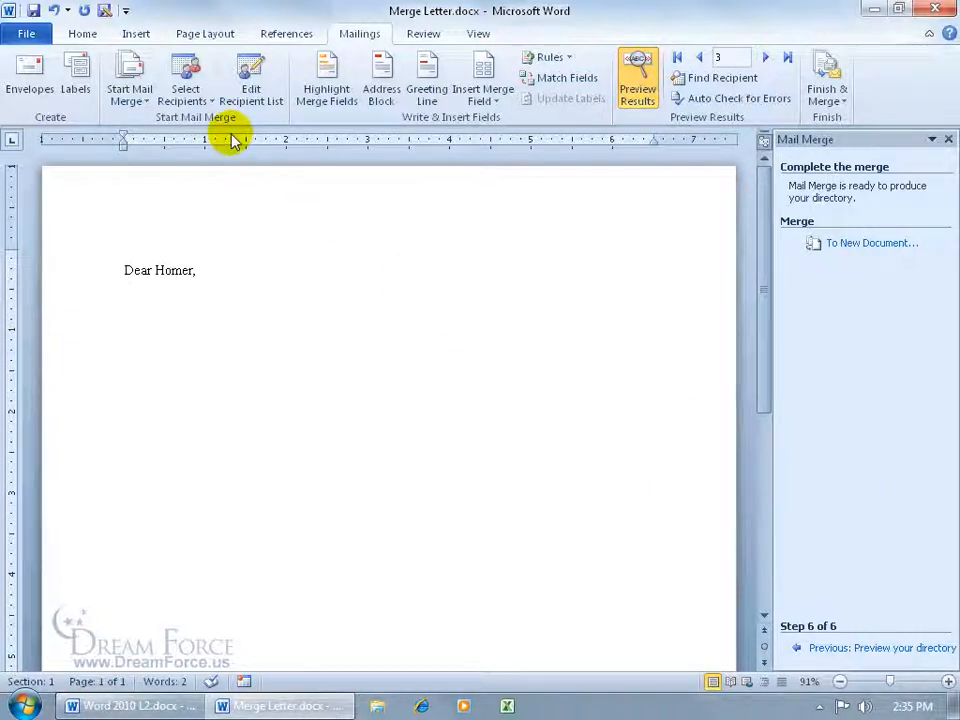
left_click(135, 101)
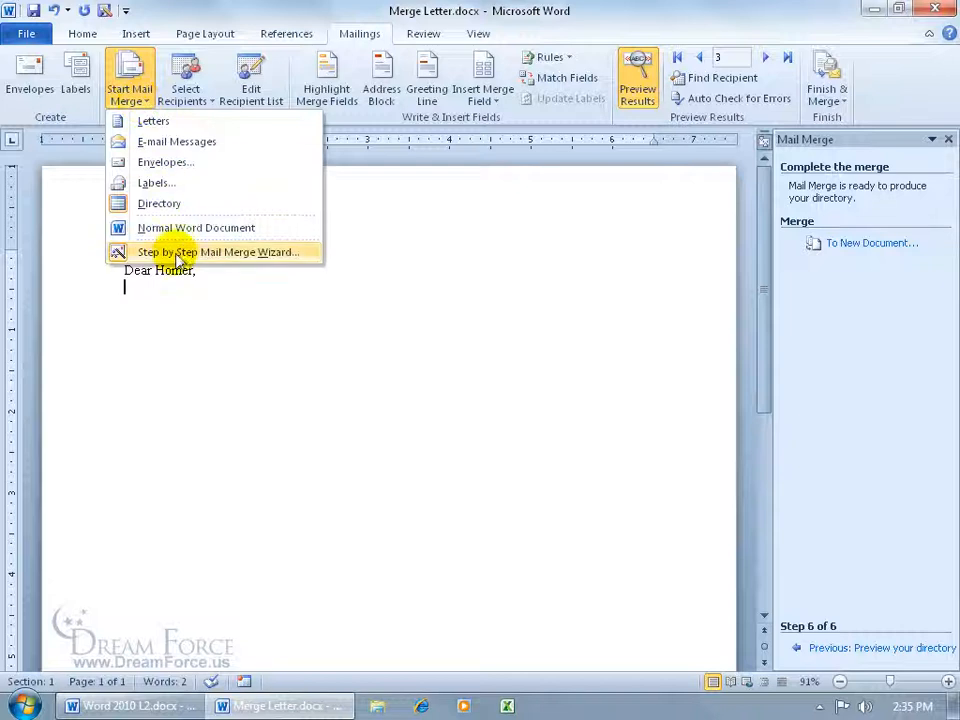
left_click(149, 183)
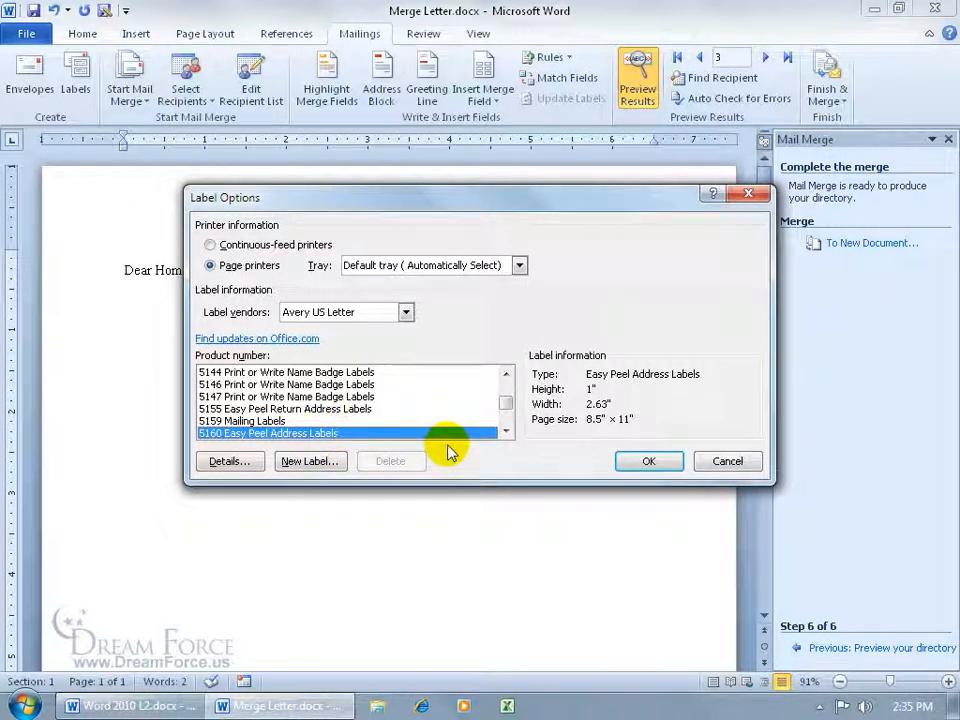
left_click(640, 462)
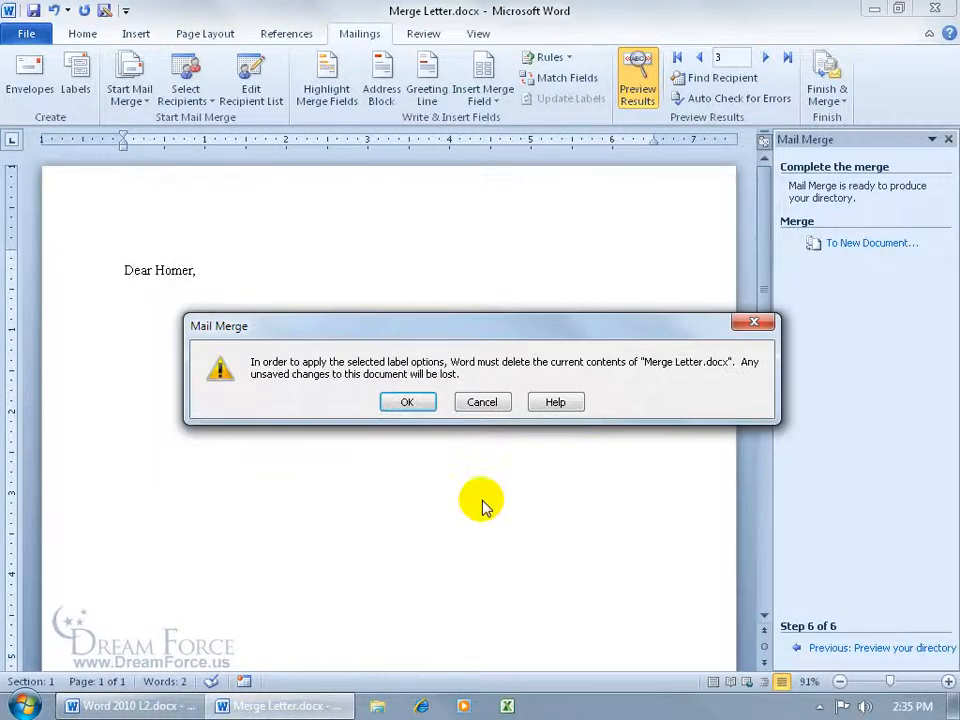
left_click(410, 401)
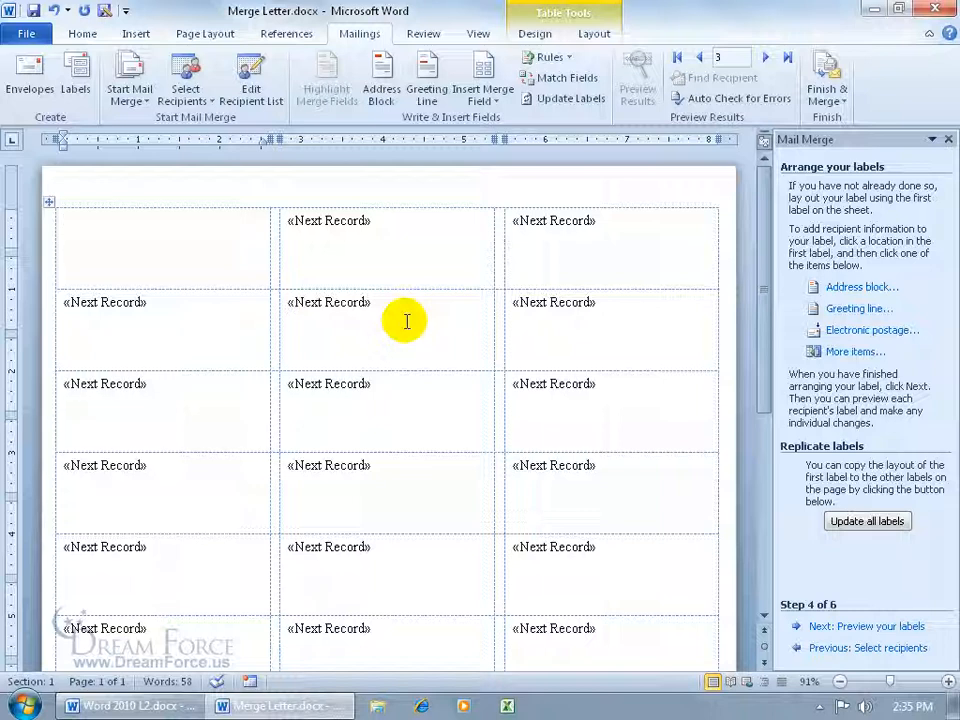
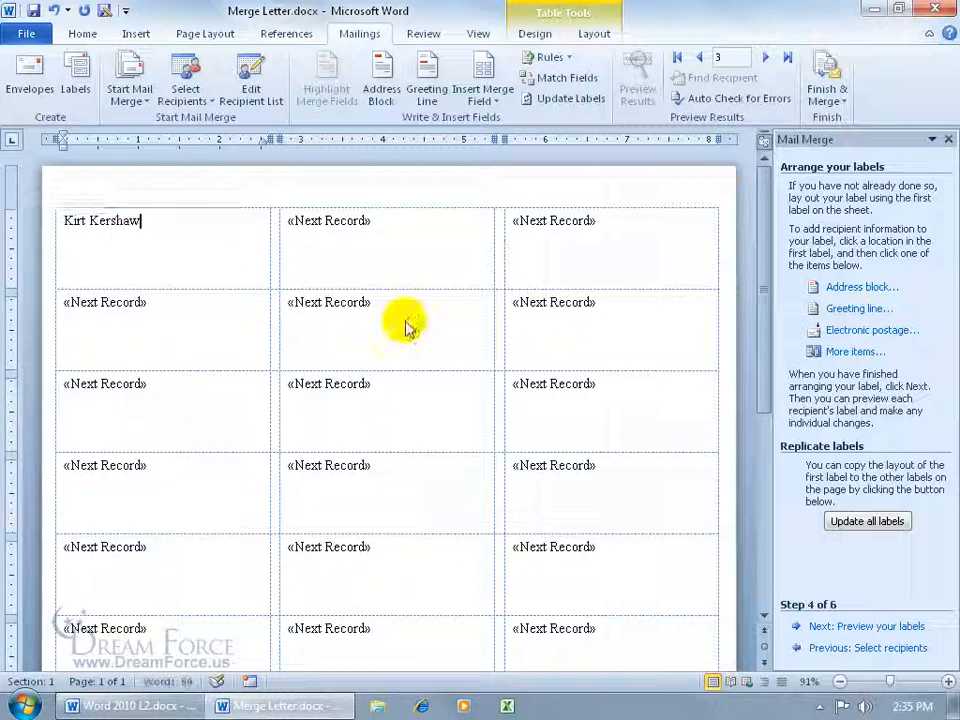
Type the recipient's name, street address and city/ZIP in the first label, update all labels, and preview them
key("Return")
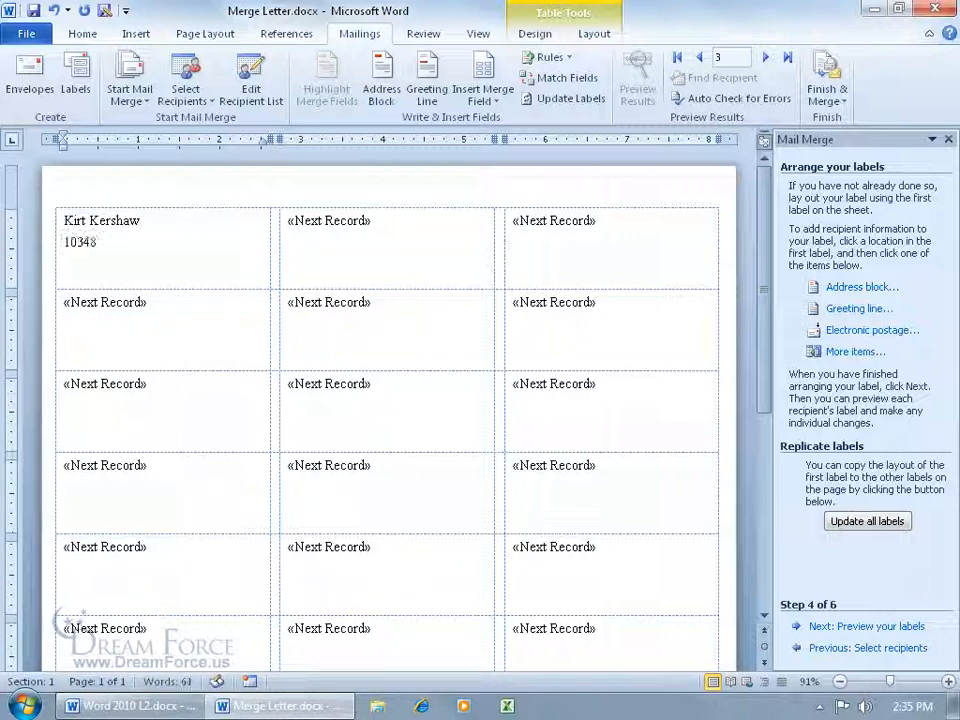
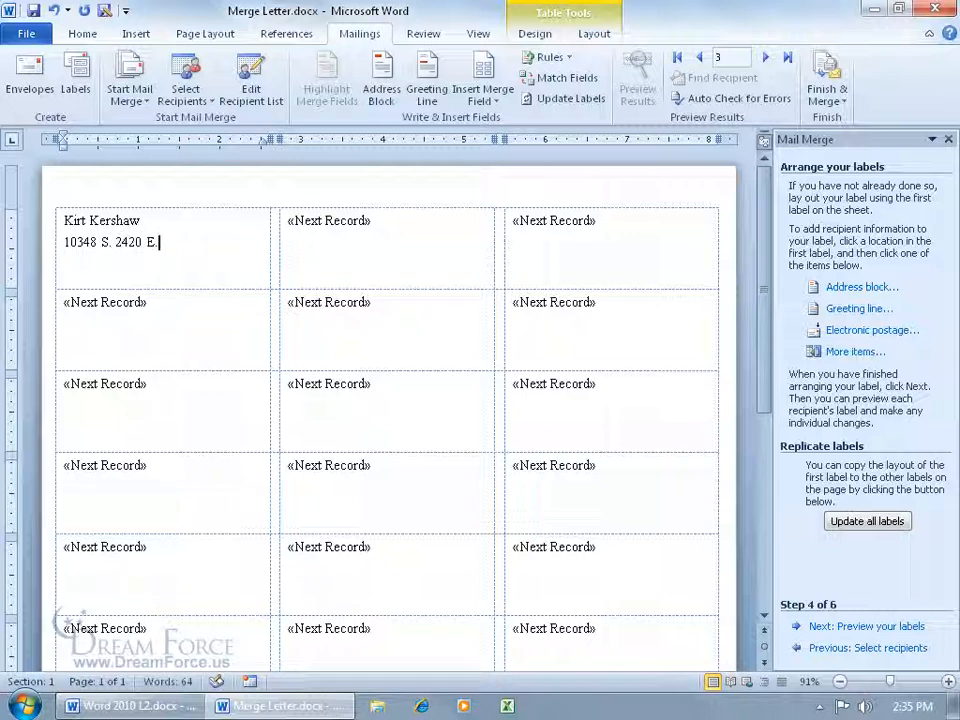
key("Return")
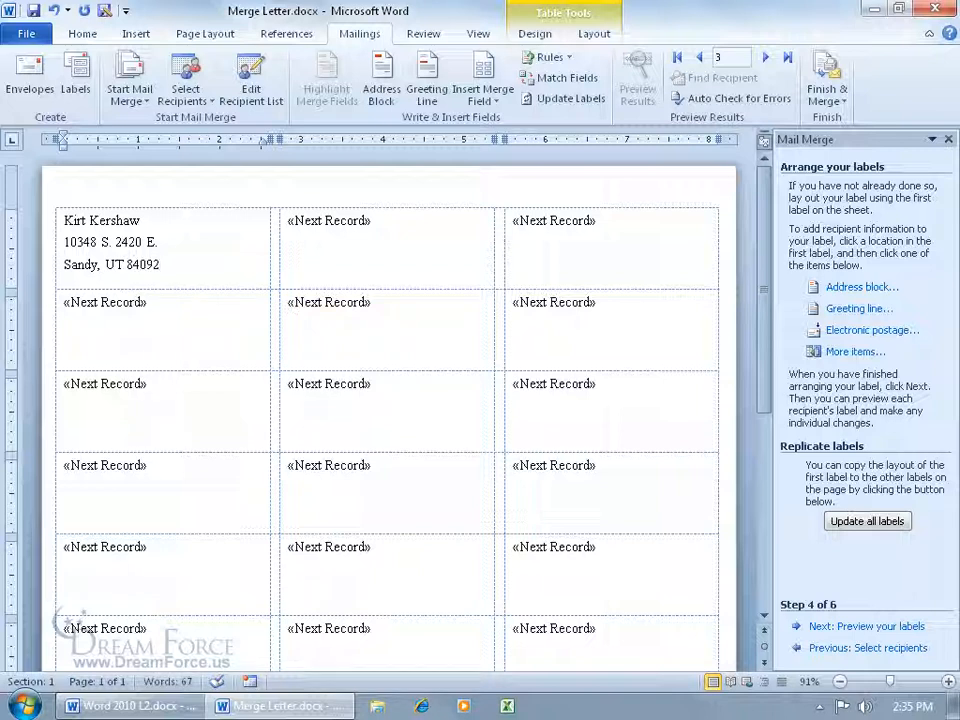
left_click(866, 521)
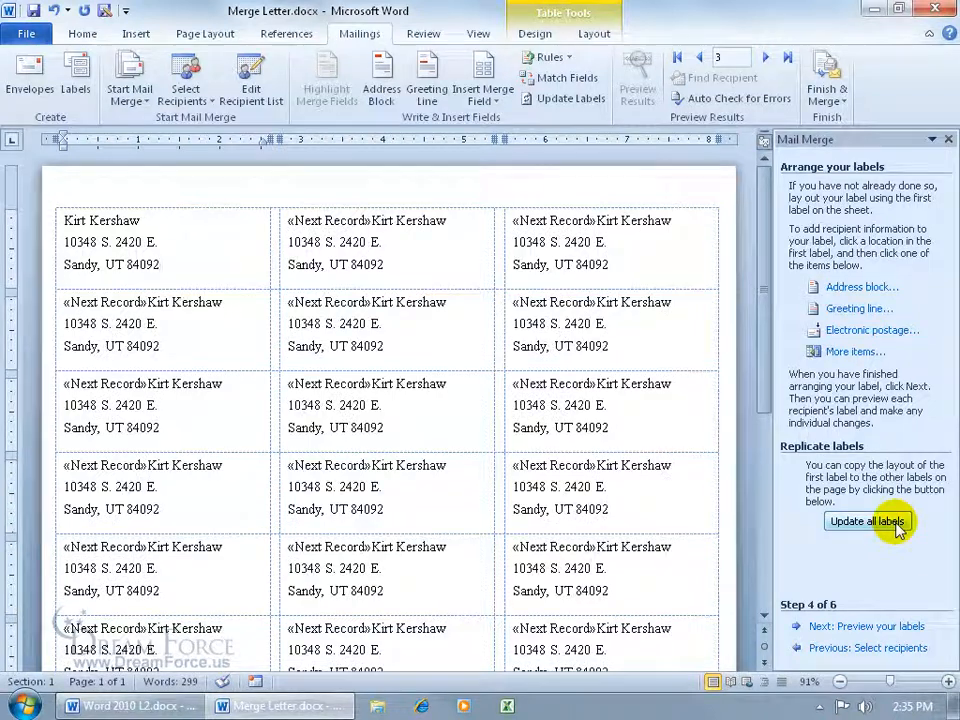
left_click(868, 627)
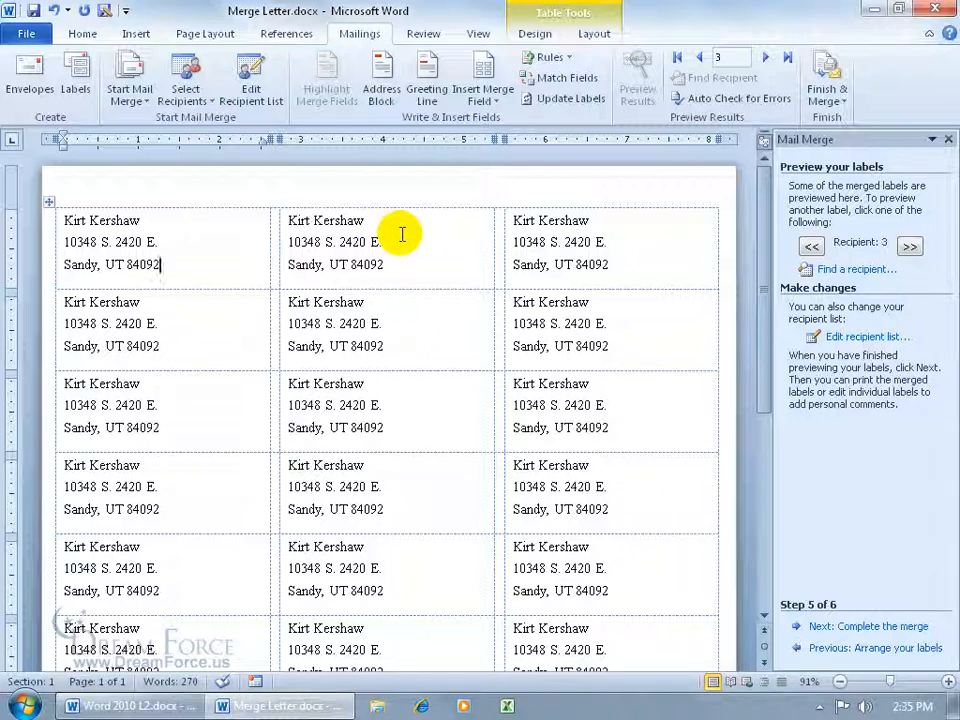
left_click(60, 225)
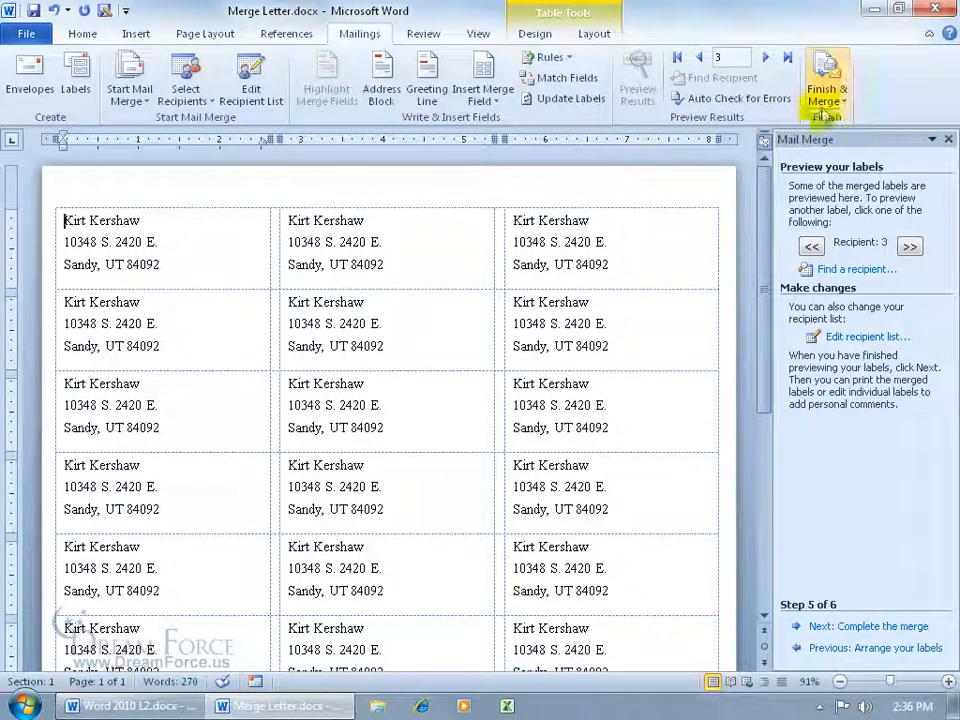
left_click(825, 100)
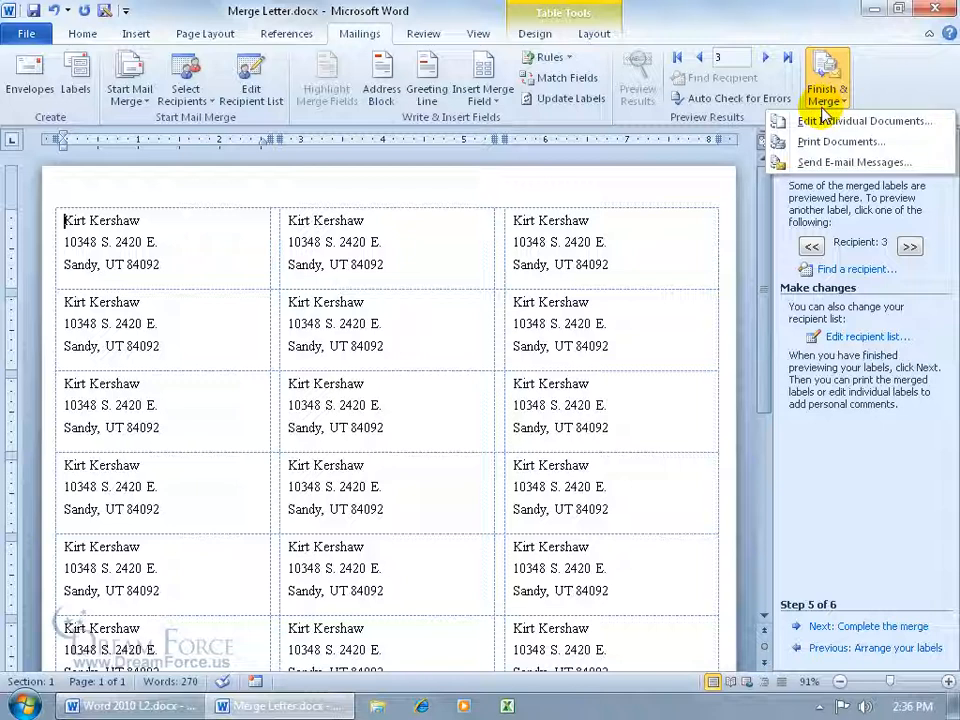
left_click(890, 80)
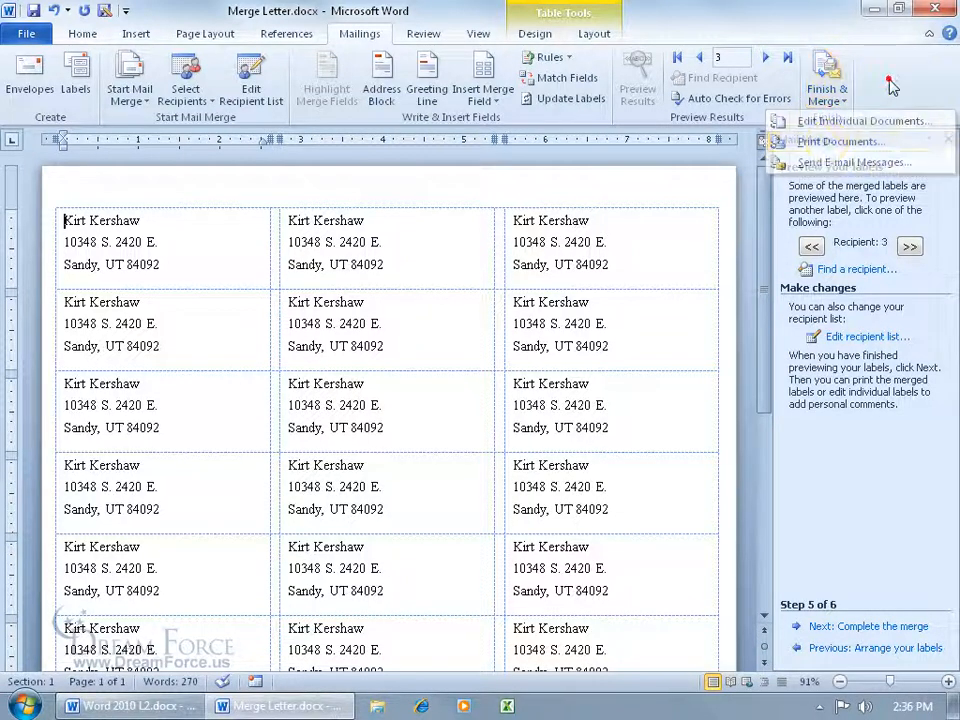
Close the Mail Merge task pane
left_click(946, 140)
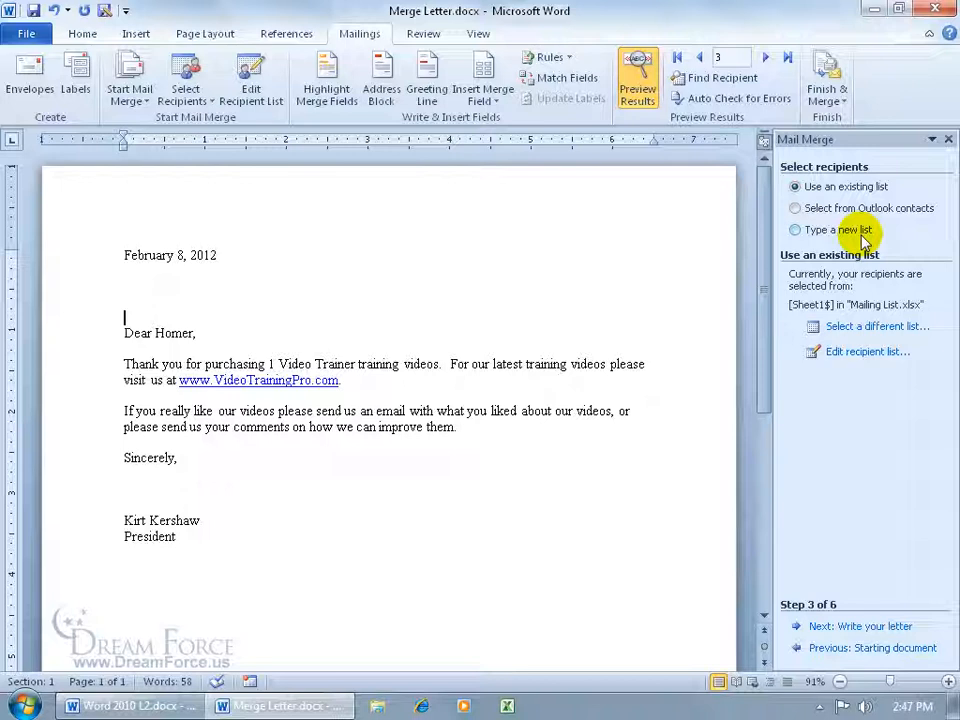
Create a new blank document
left_click(26, 34)
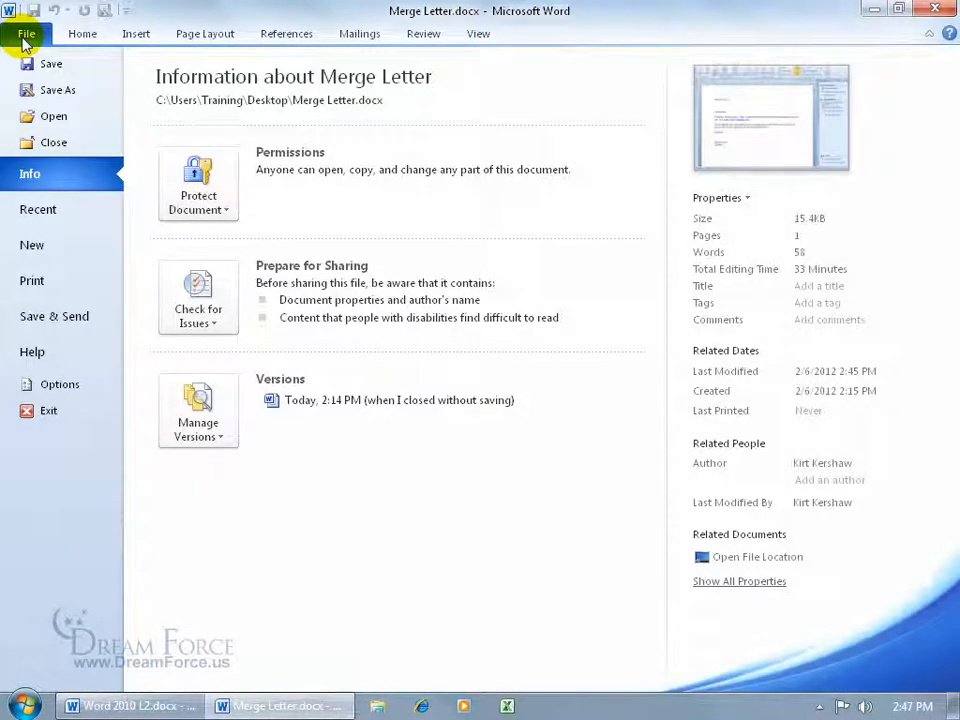
left_click(56, 245)
double_click(187, 176)
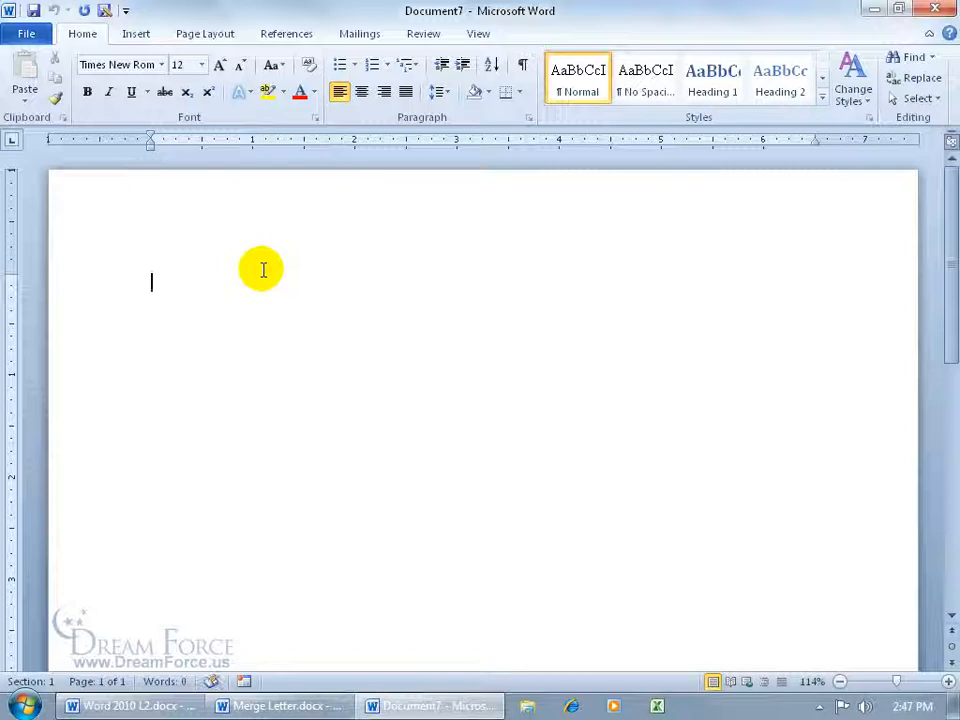
Insert an empty table of 4 columns and 2 rows
left_click(137, 33)
left_click(117, 88)
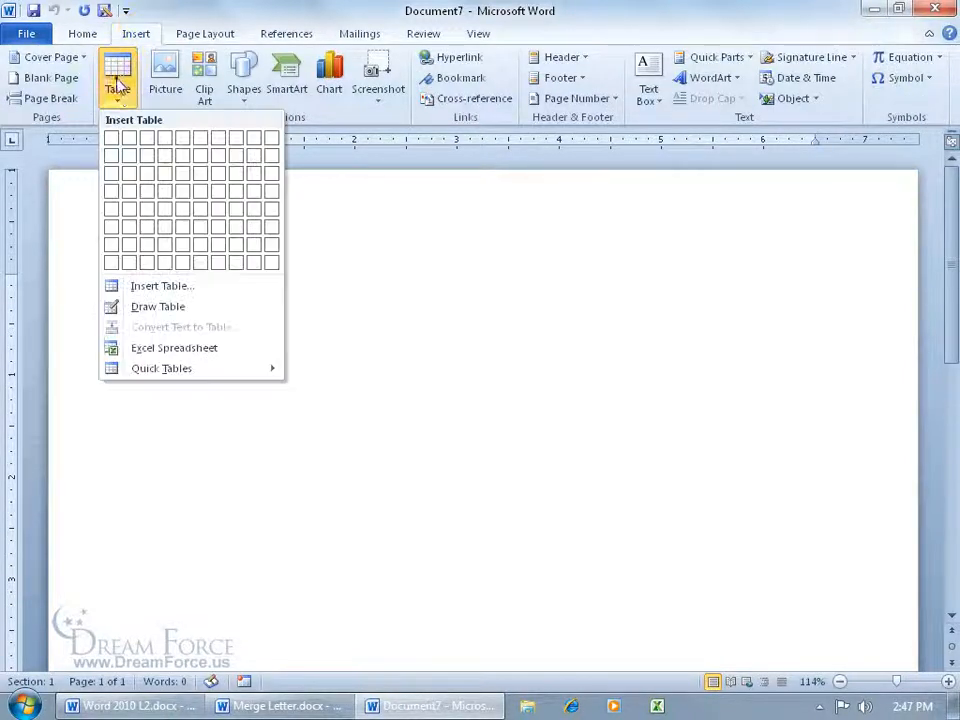
left_click(166, 160)
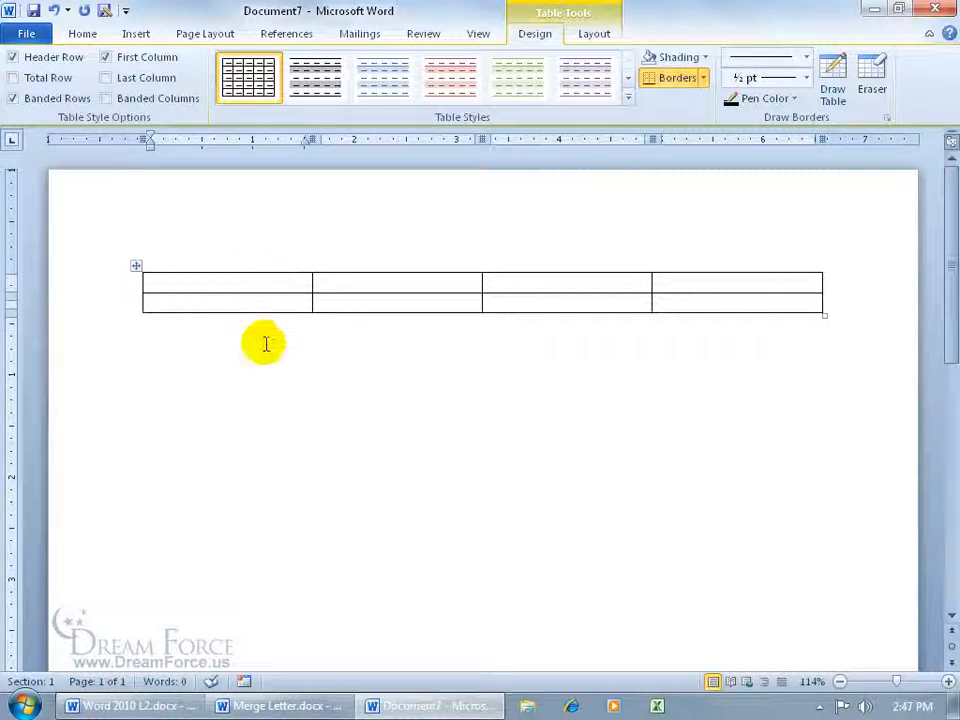
Type the header row First, Last, Phone, Ext
left_click(229, 280)
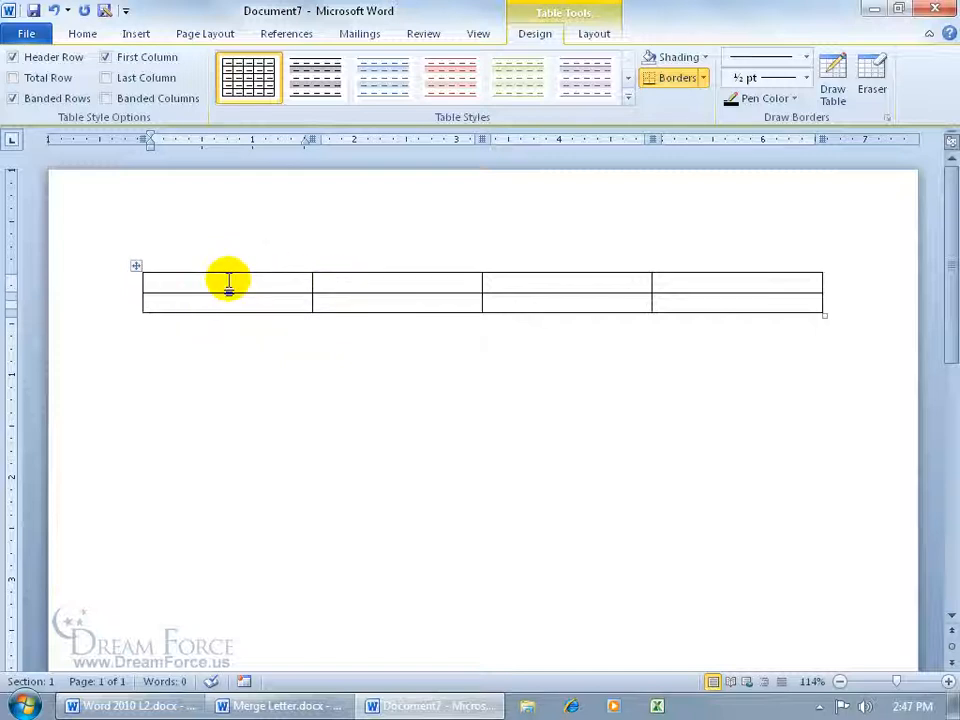
type("First")
key("Tab")
type("L")
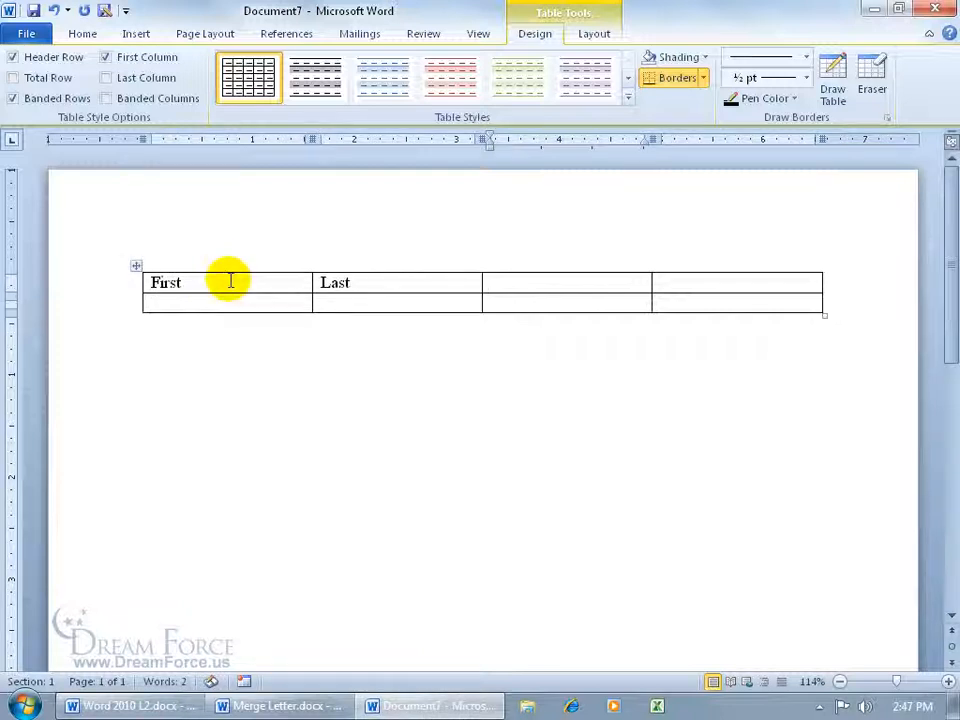
type("Phone")
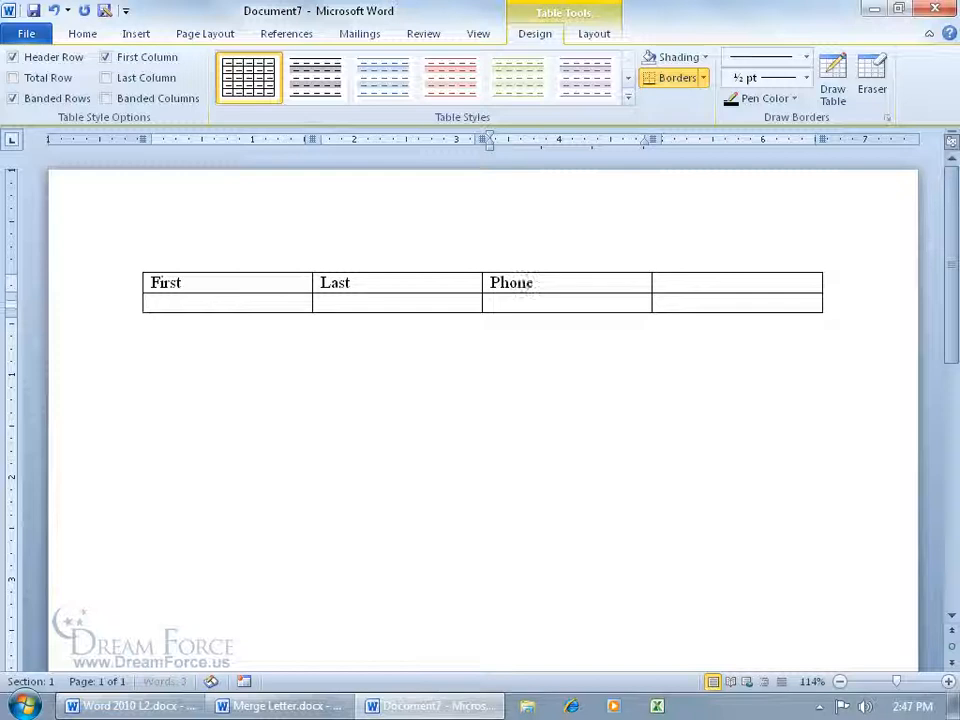
key("Tab")
type("Ext")
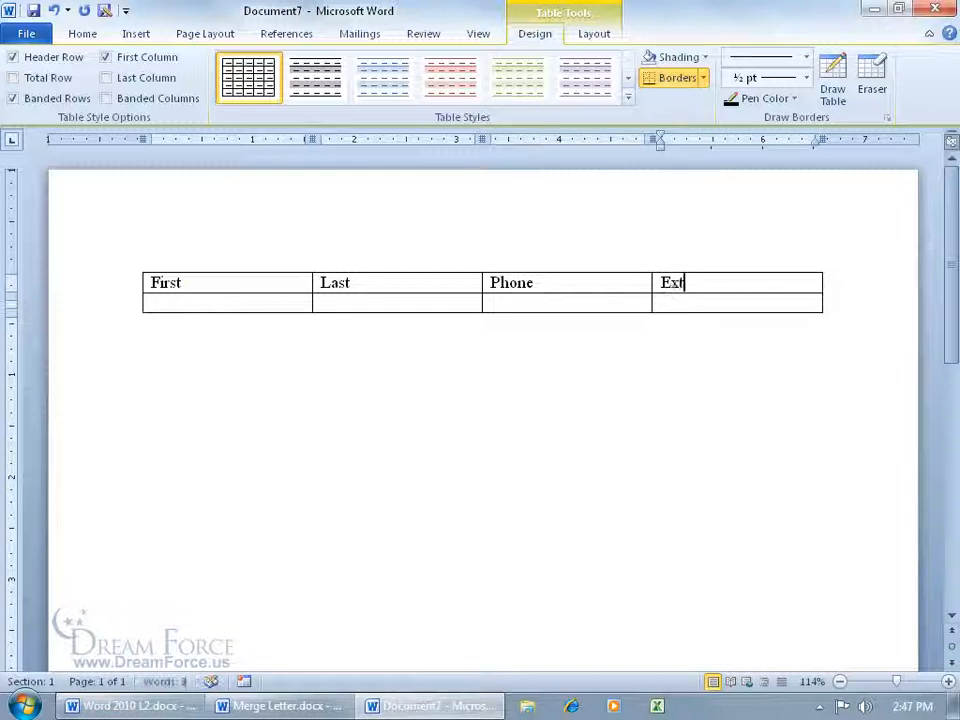
key("Tab")
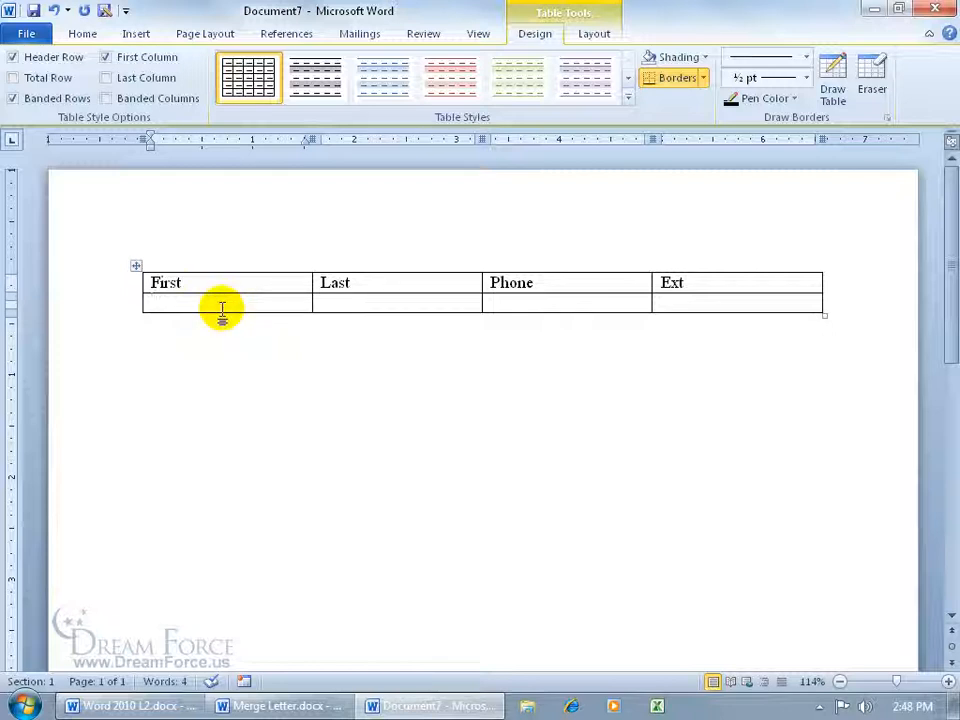
Fill the second row with the first contact's first name, surname, phone number and extension
key("Tab")
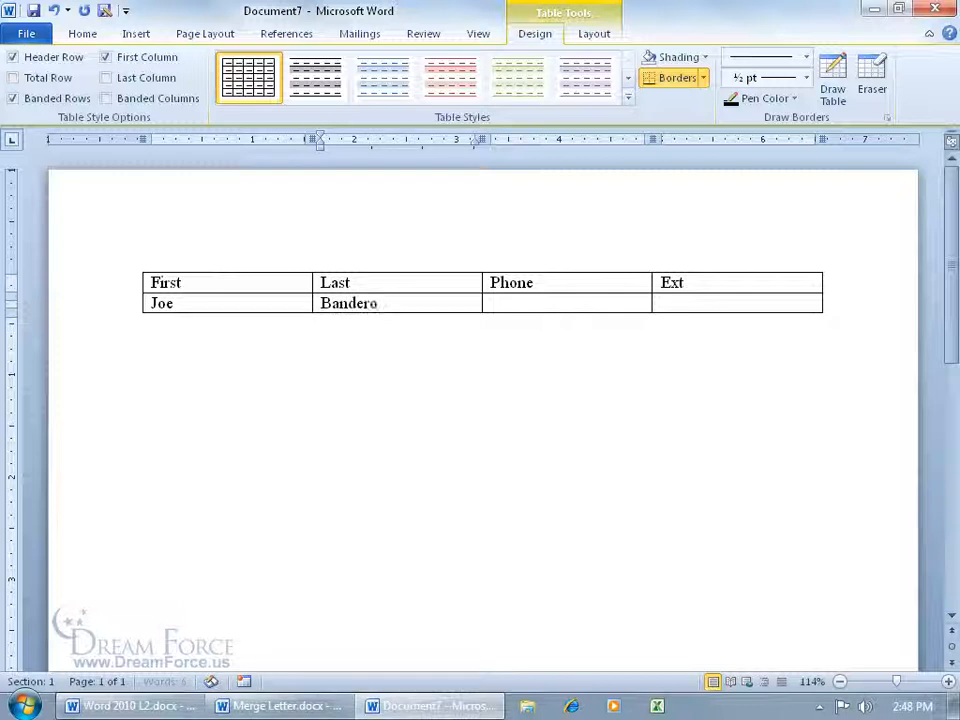
key("Tab")
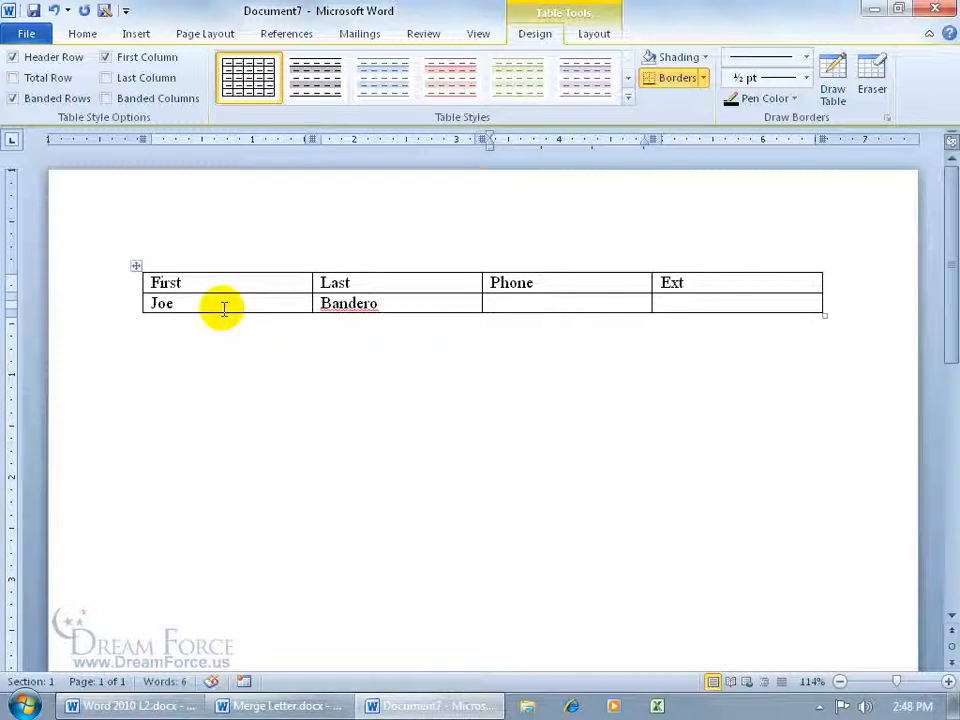
type("555-1245")
key("Tab")
type("123")
key("Tab")
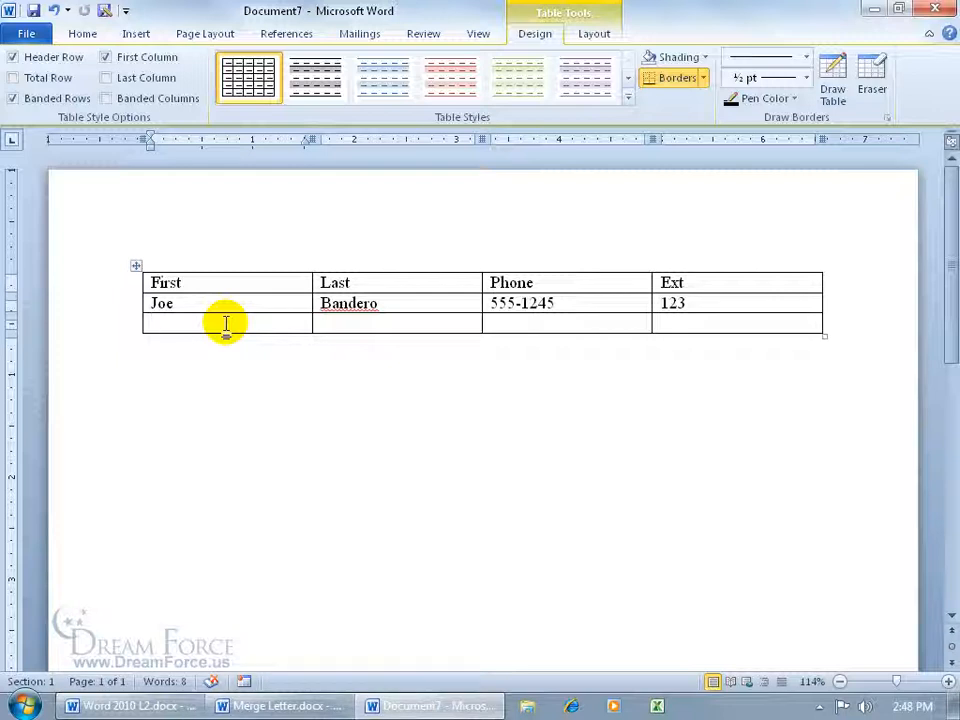
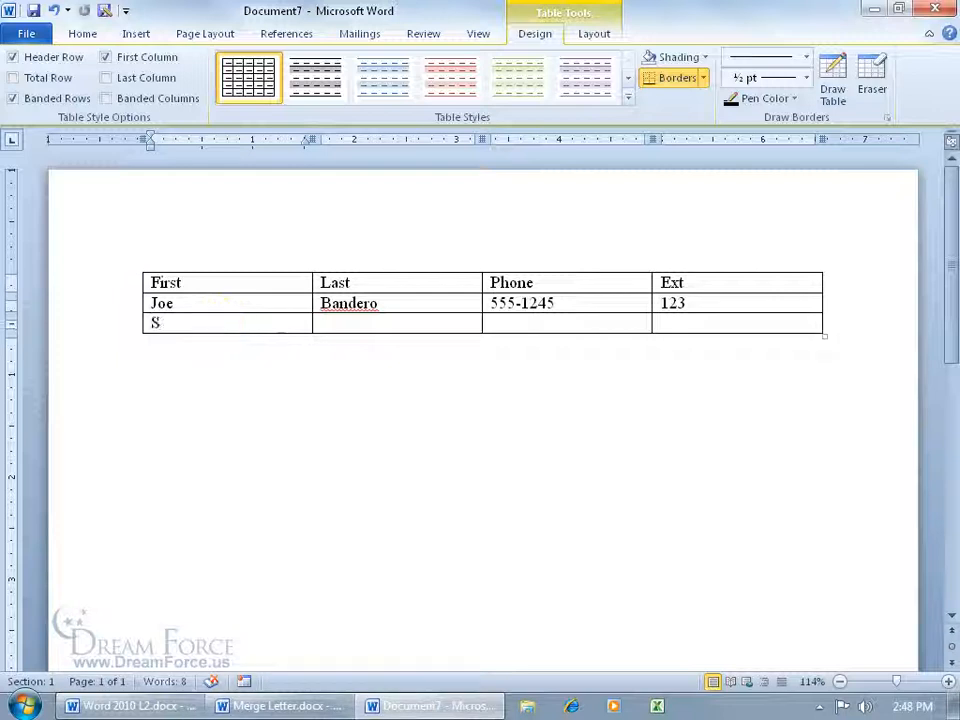
Add the second contact's names, phone and extension in a new row, fixing the surname's spelling
key("Tab")
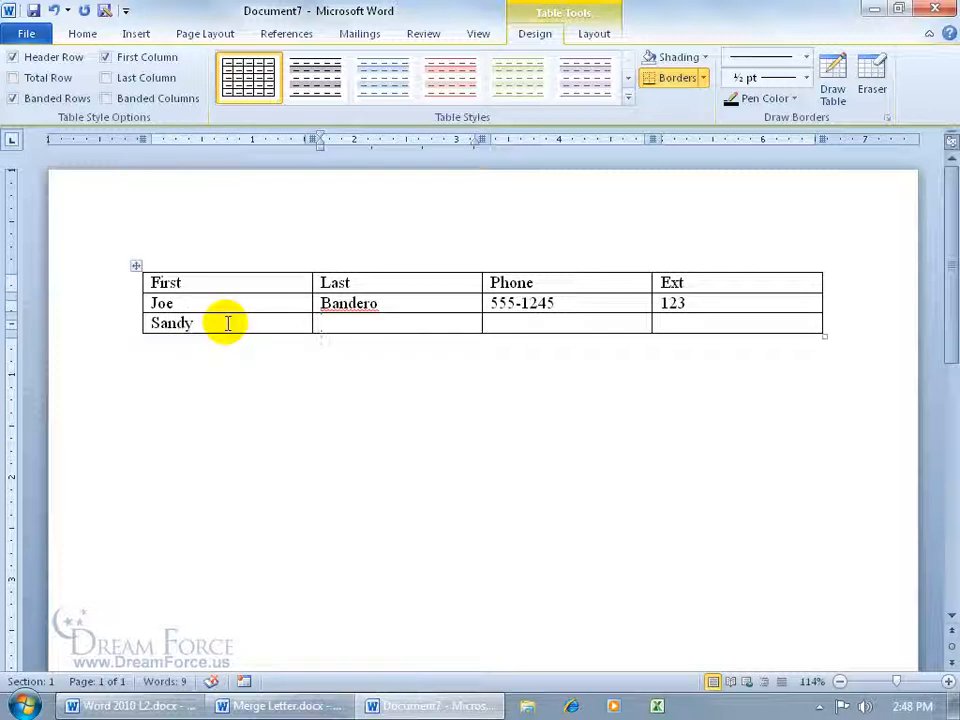
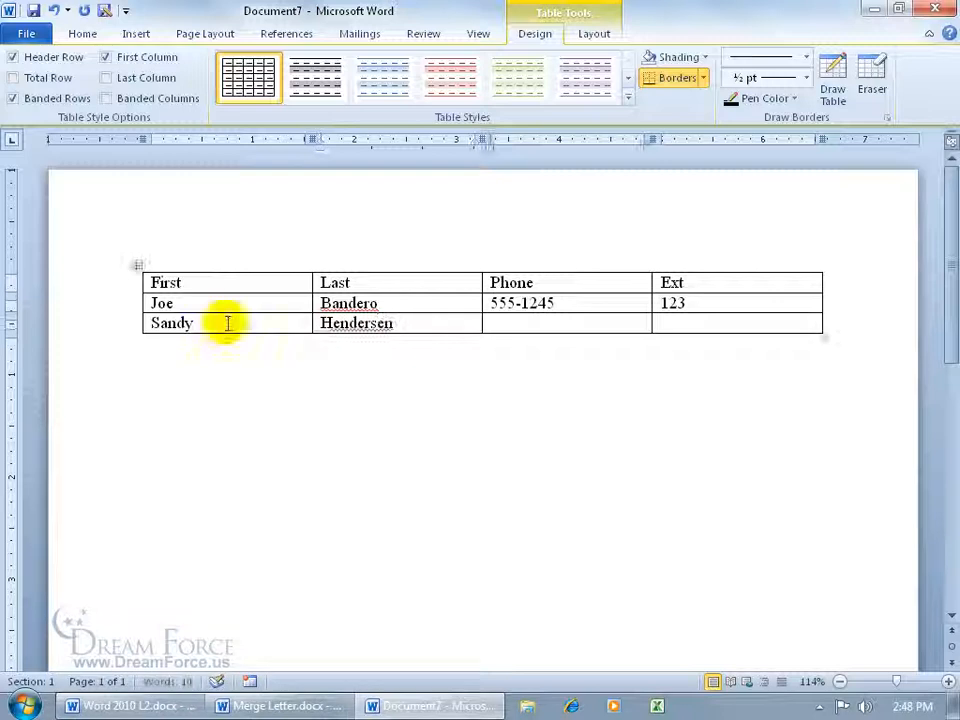
key("Tab")
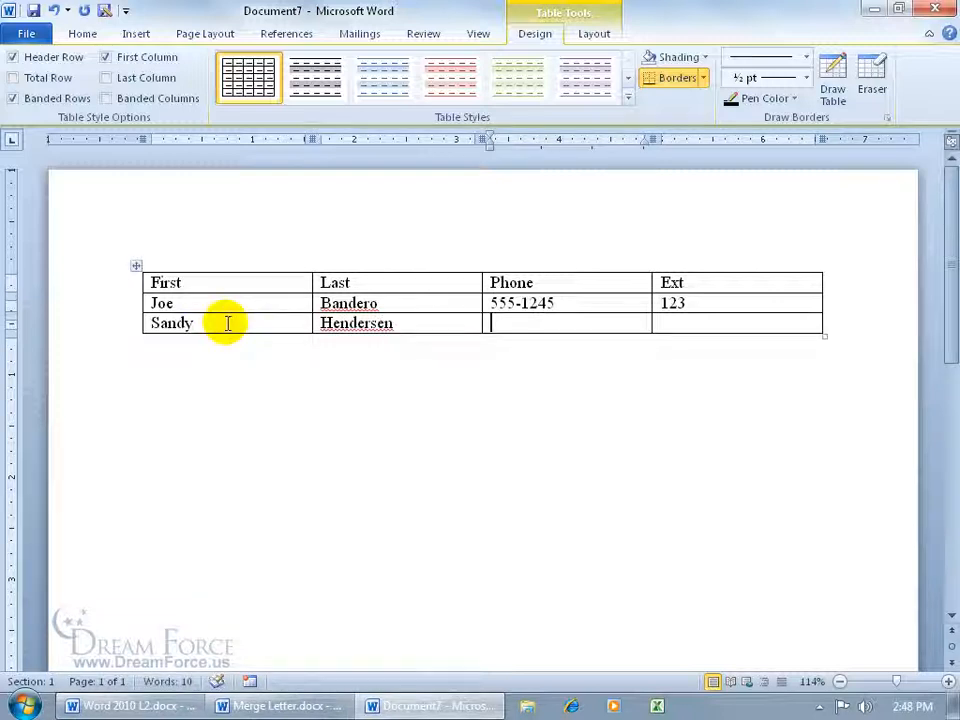
left_click(386, 323)
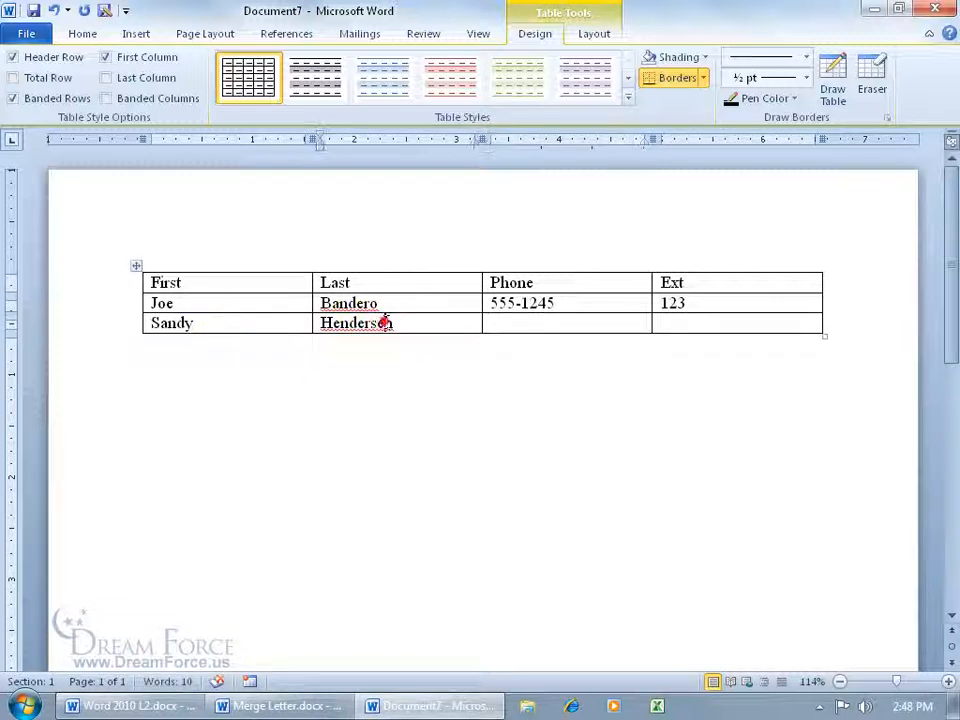
key("BackSpace")
type("o")
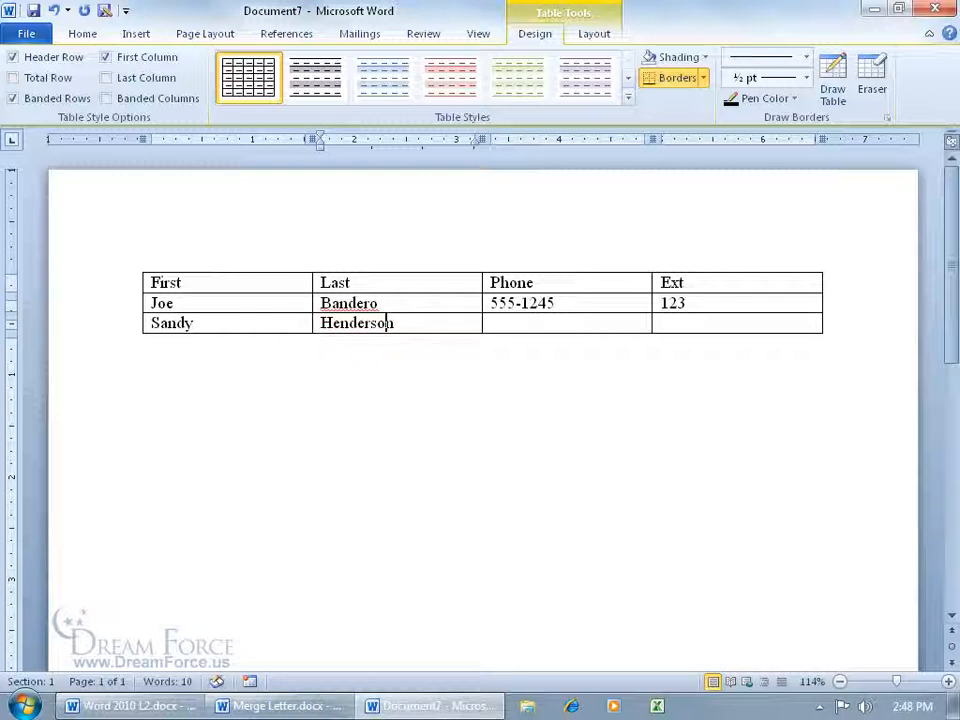
key("Tab")
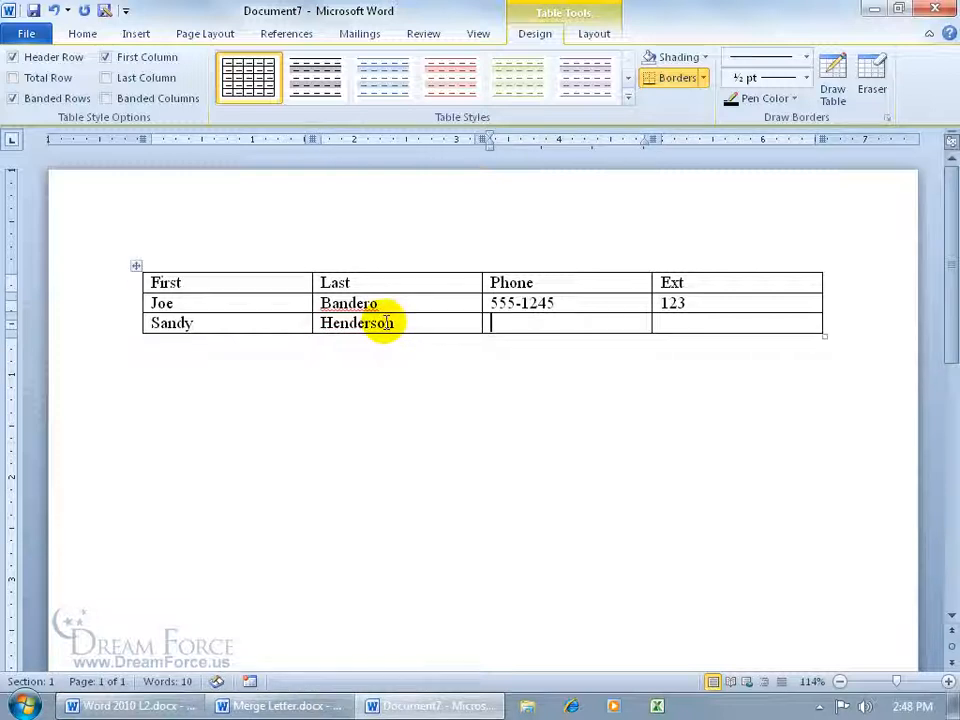
type("555-")
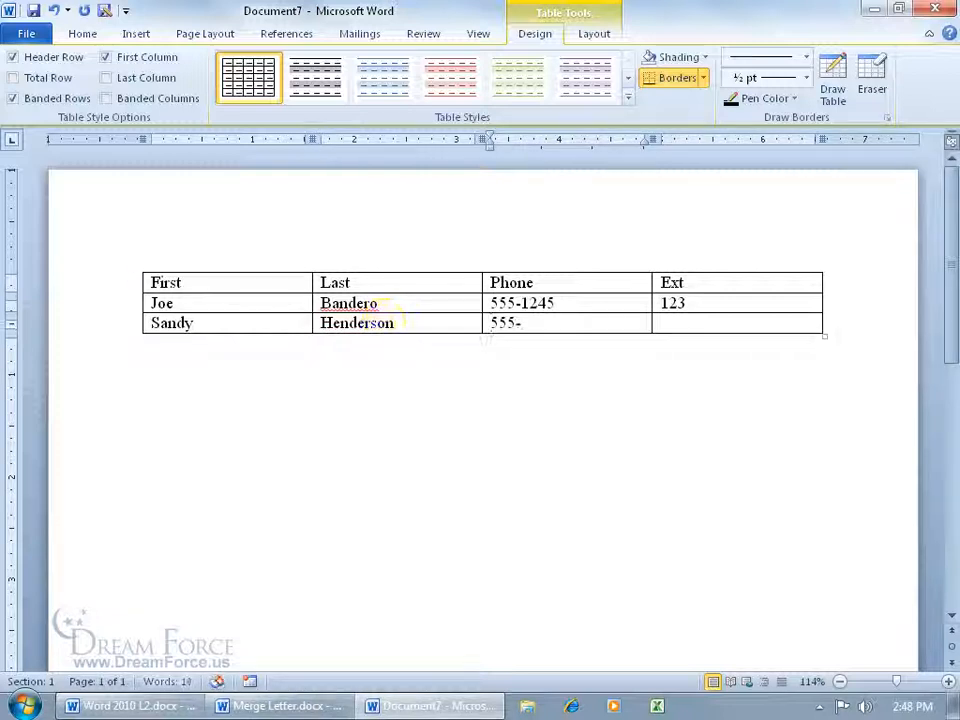
type("1244")
key("Tab")
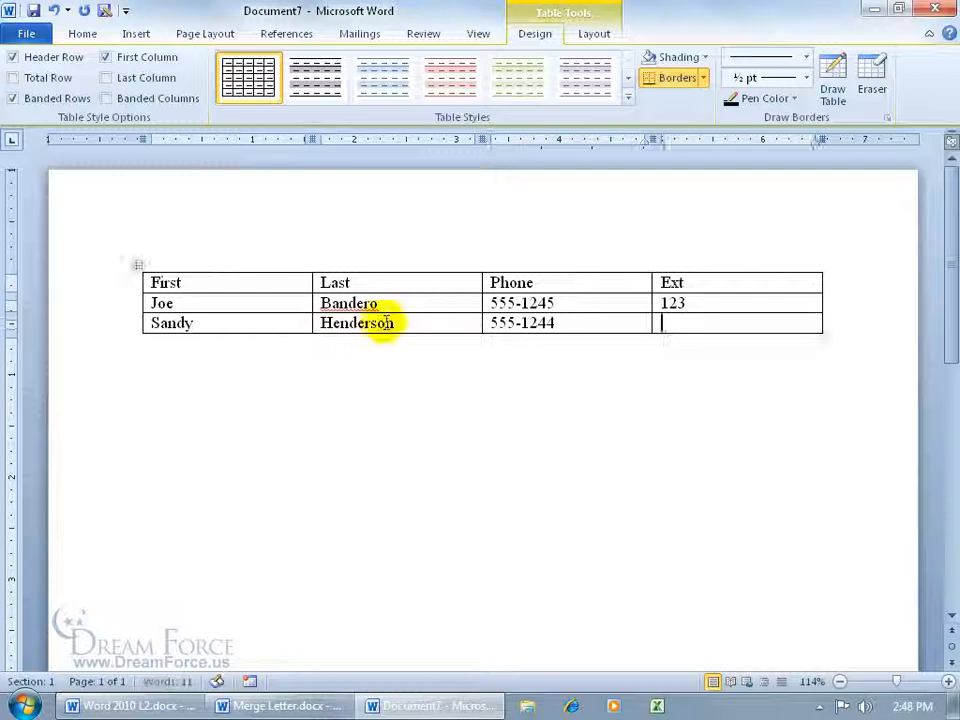
type("546")
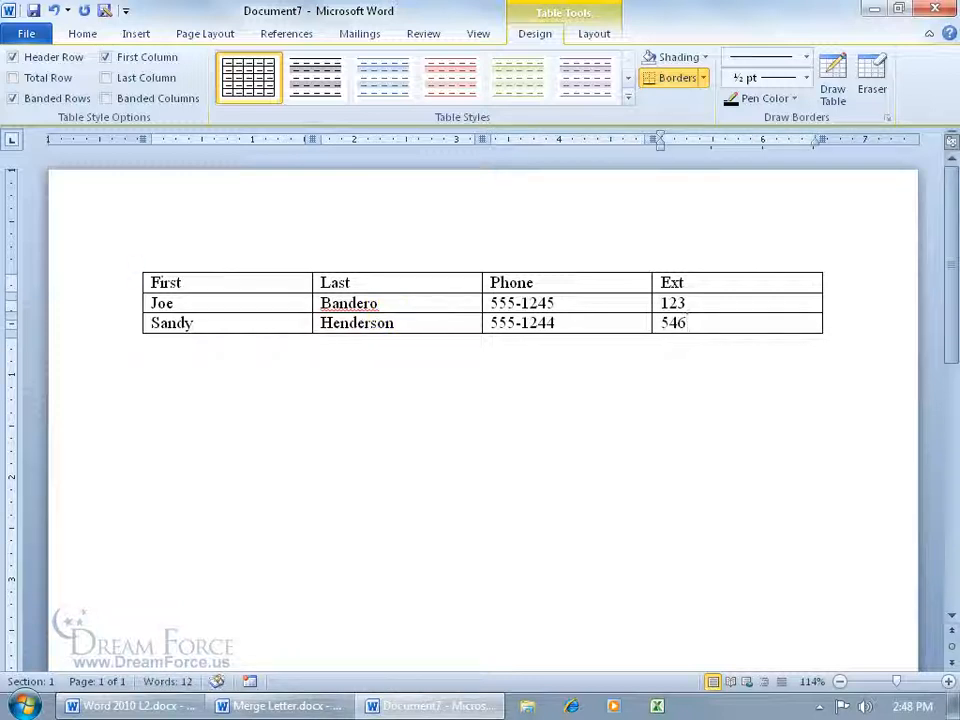
Save the table to the Desktop as Spiffy Database.docx
left_click(33, 10)
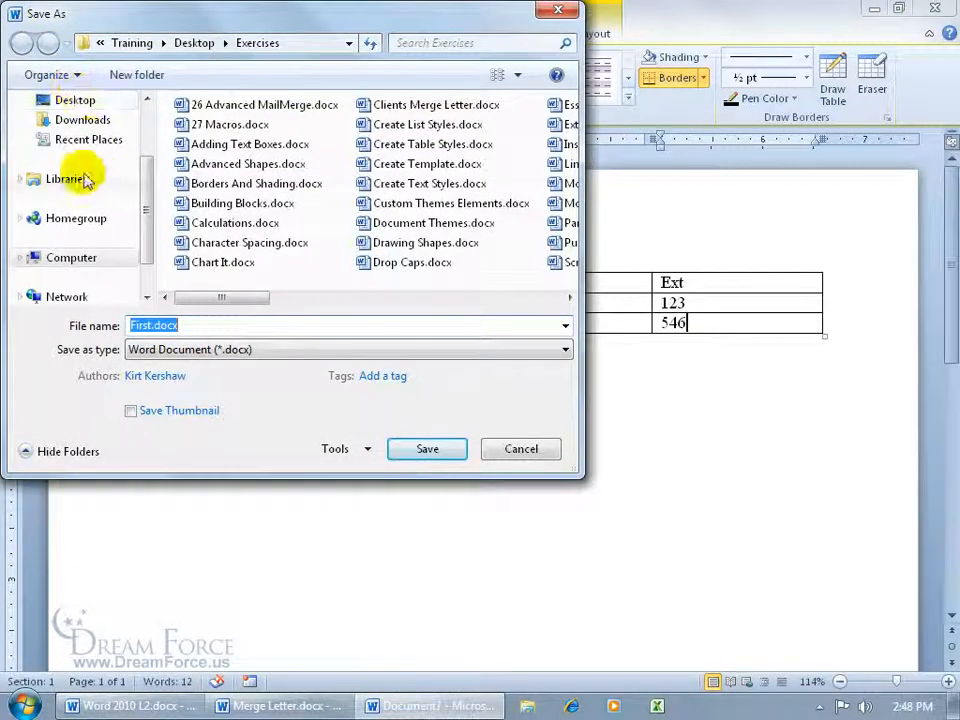
left_click(75, 99)
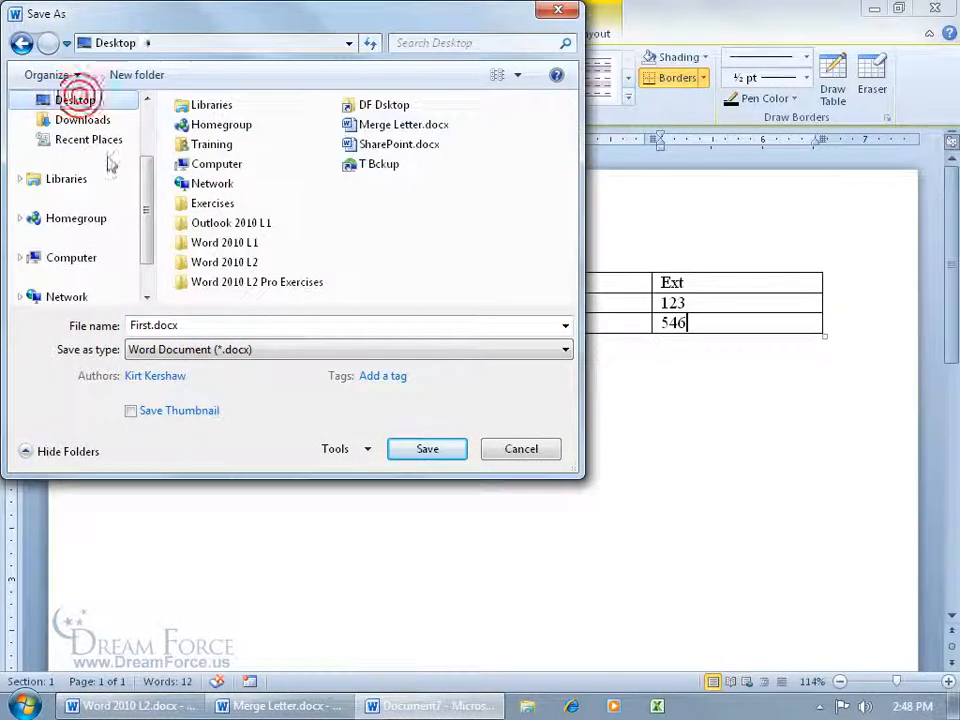
left_click(233, 326)
type("Spi")
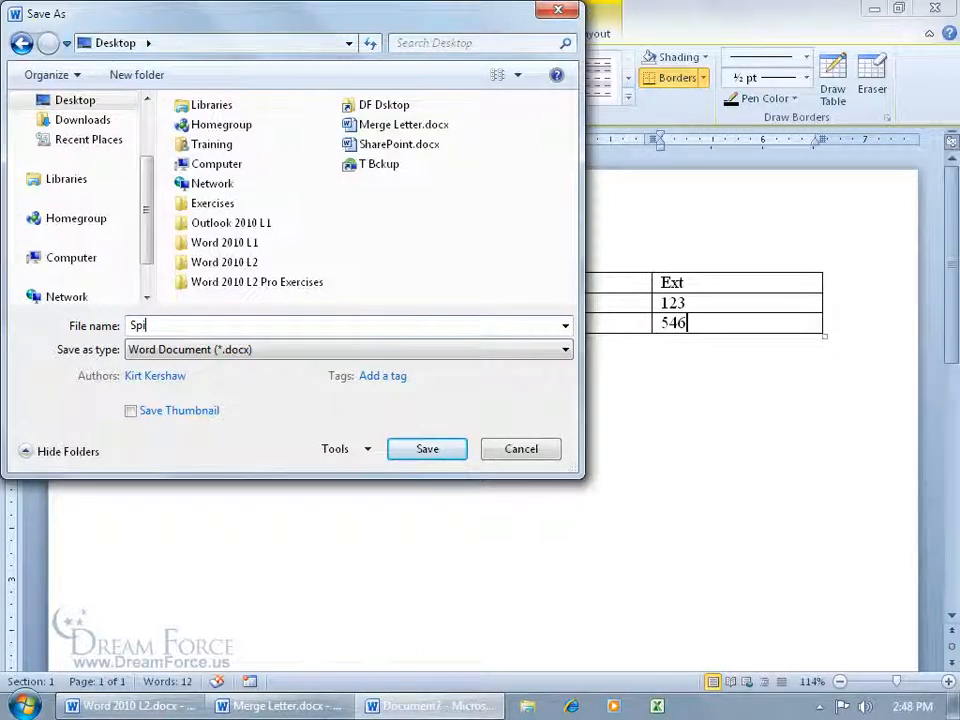
type("ffy Database")
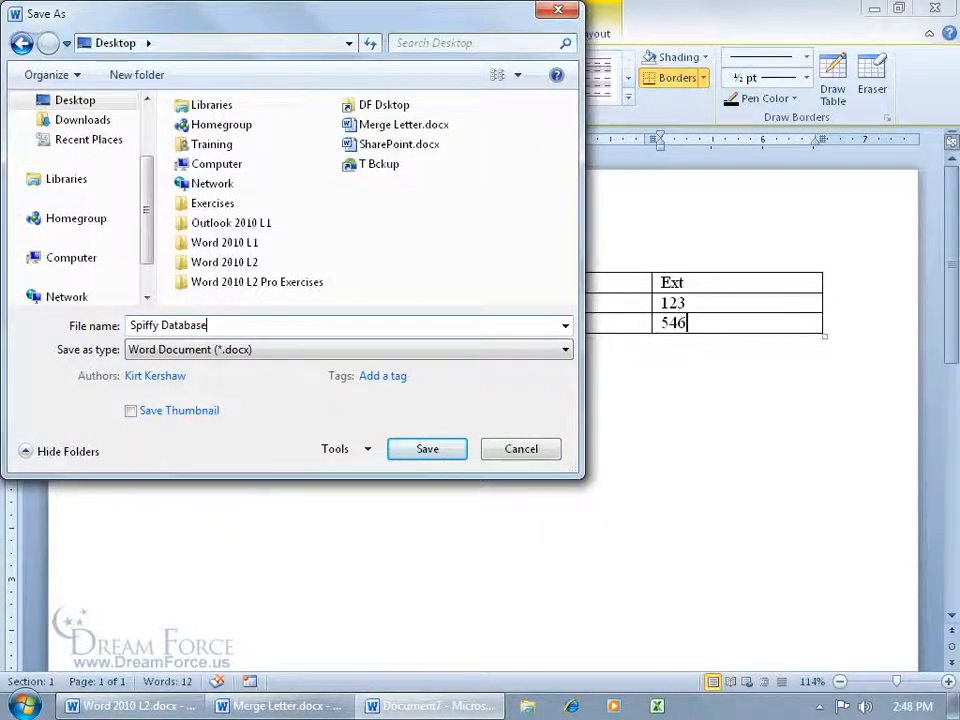
left_click(426, 447)
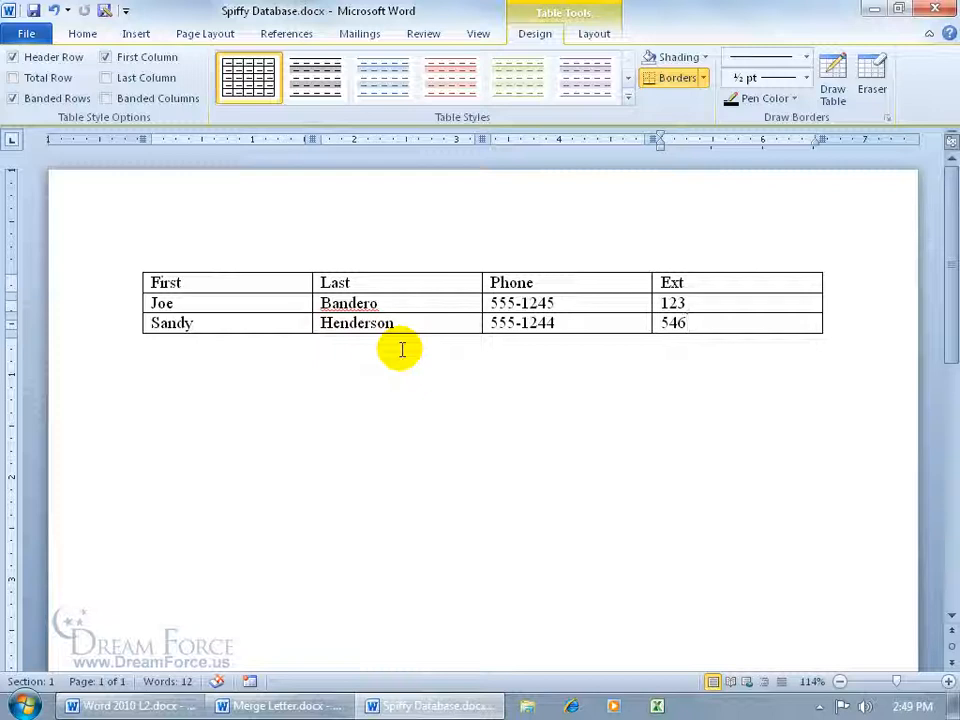
Close Spiffy Database and pick Spiffy Database.docx on the Desktop as the new recipient list
left_click(933, 9)
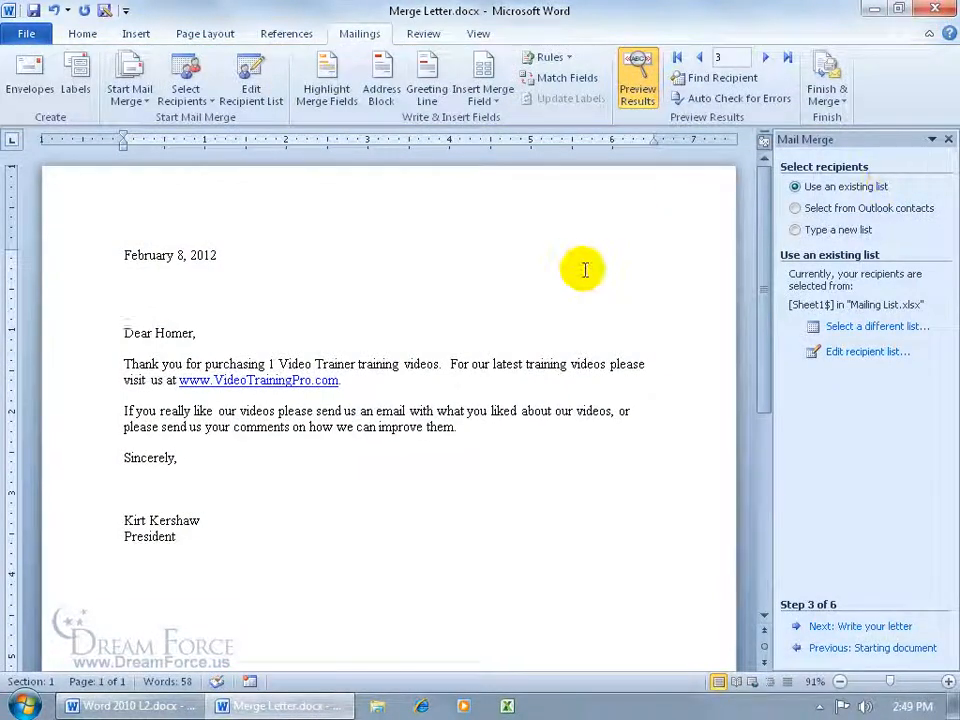
left_click(876, 326)
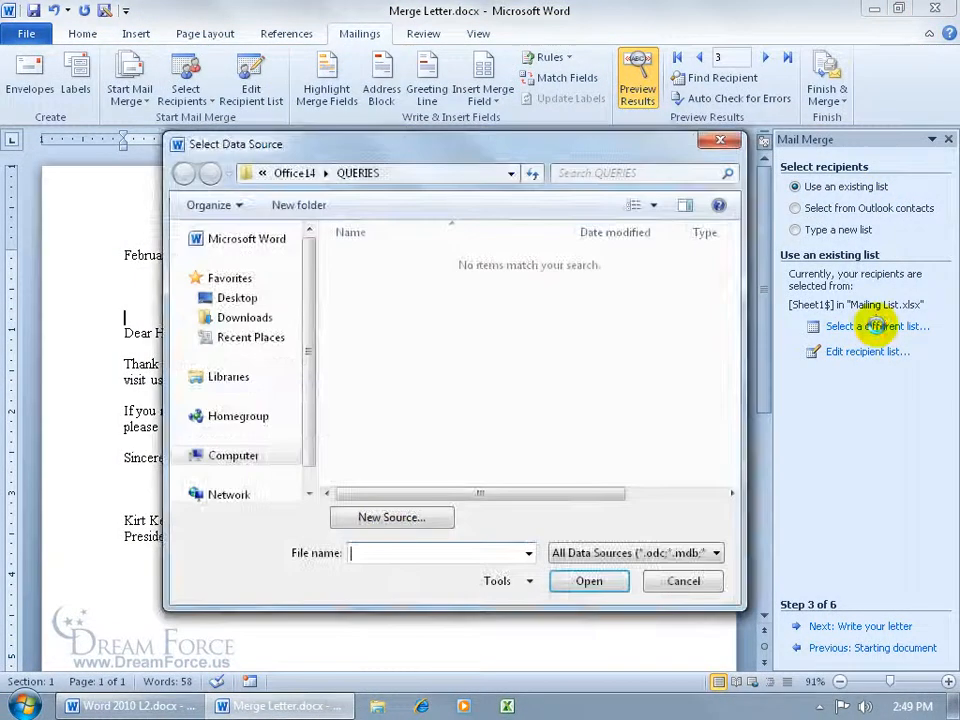
left_click(233, 298)
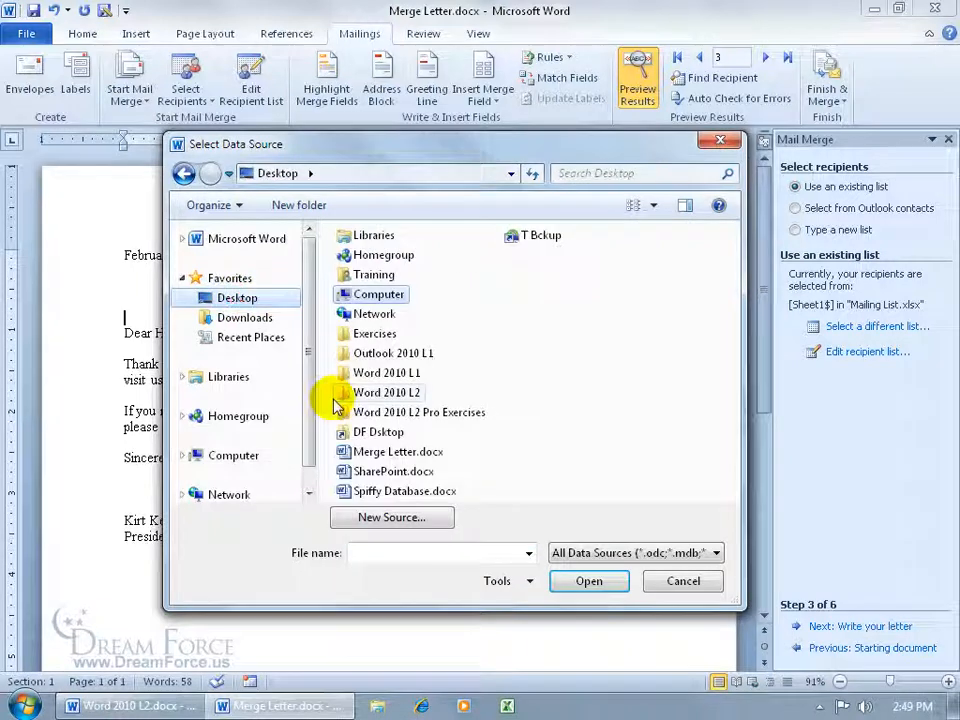
double_click(407, 490)
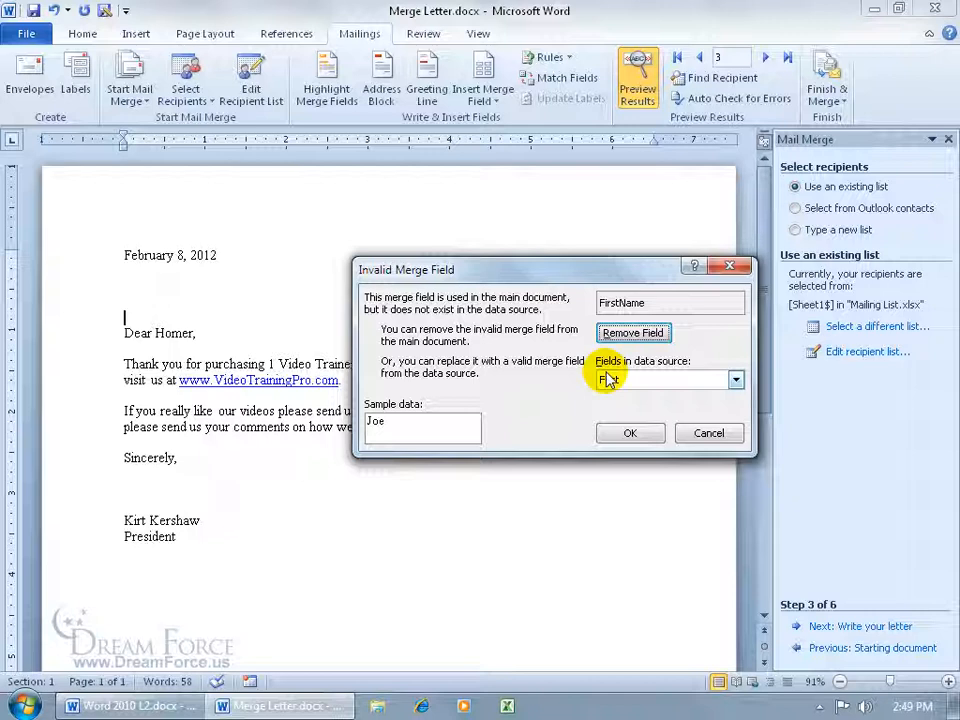
Remove the invalid FirstName and other old merge fields, then accept the recipient list
left_click(634, 336)
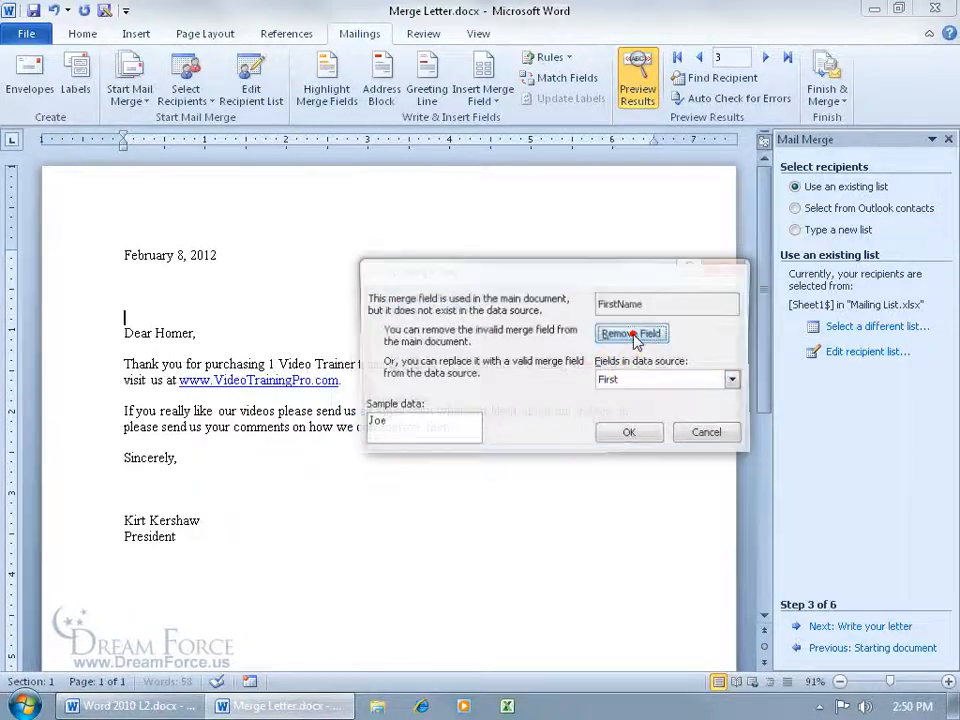
left_click(628, 336)
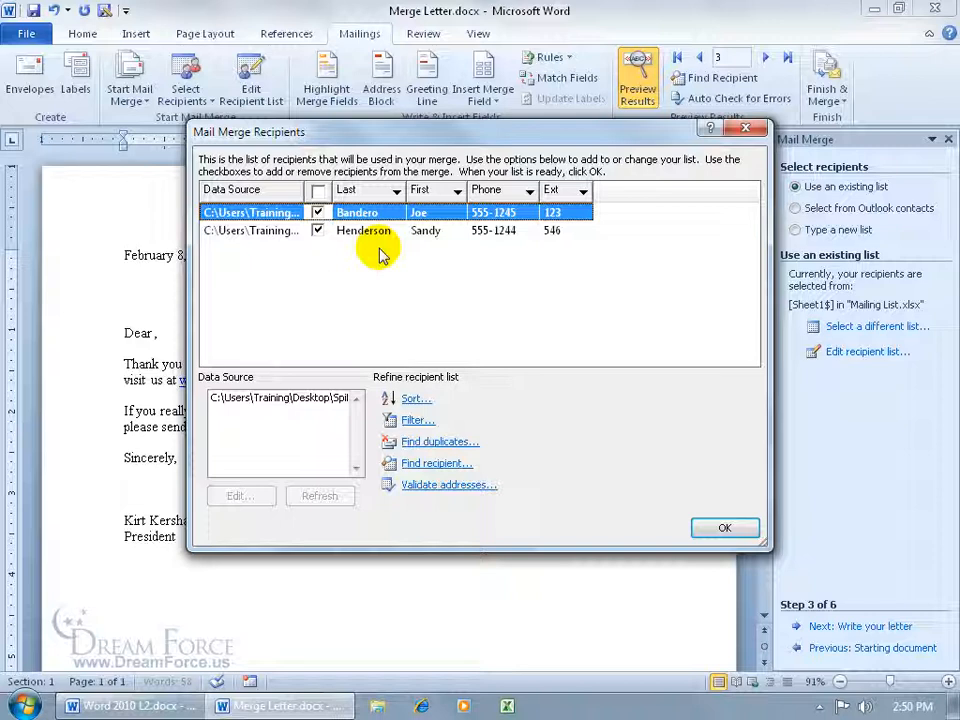
left_click(724, 527)
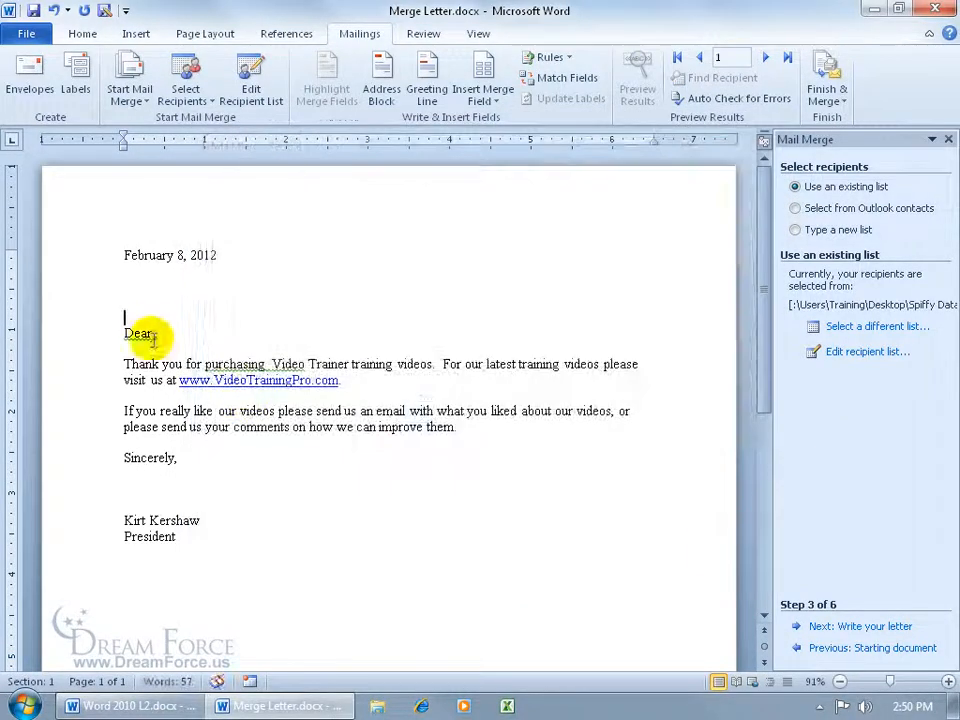
Insert the First and Last merge fields after Dear, followed by a comma
left_click(156, 332)
type(",")
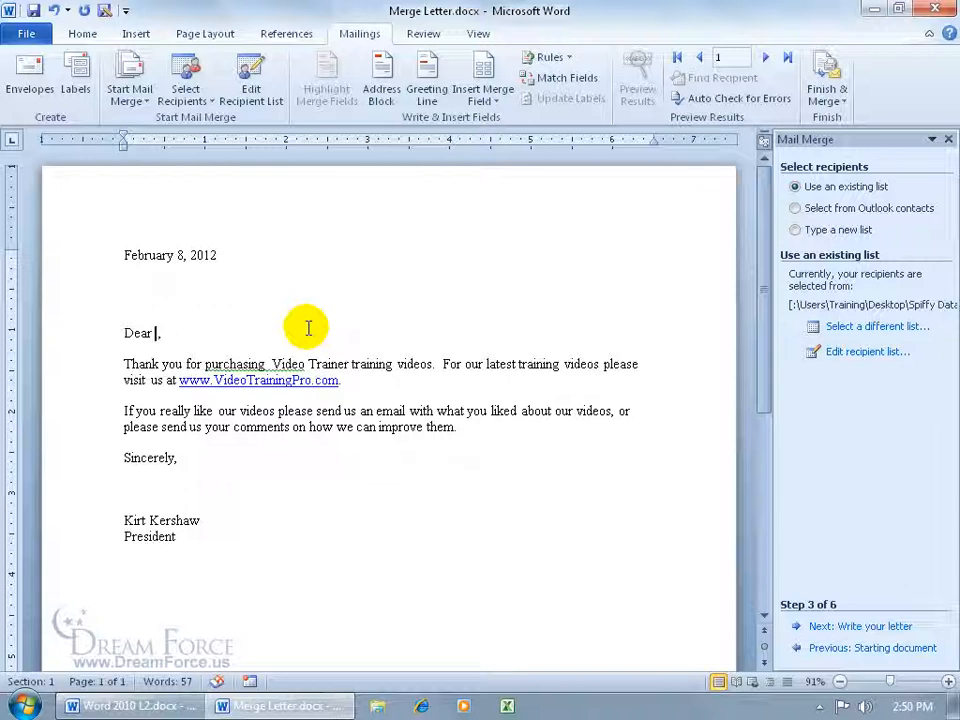
left_click(486, 101)
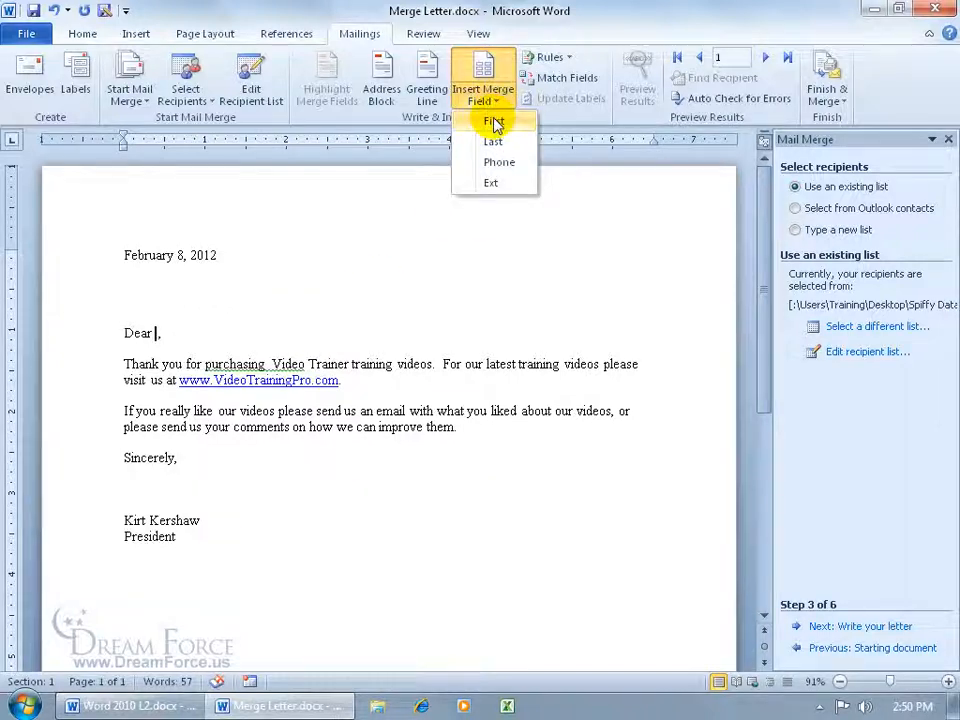
left_click(493, 121)
left_click(492, 101)
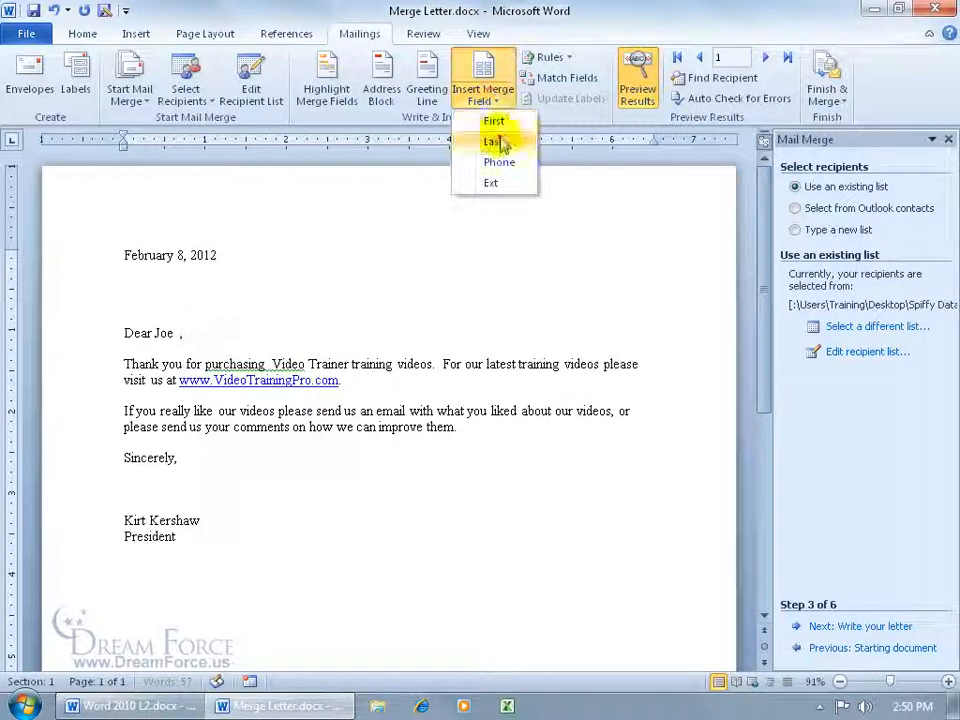
left_click(491, 141)
Insert the Phone field below Sincerely and preview the second, then first, recipient
left_click(214, 478)
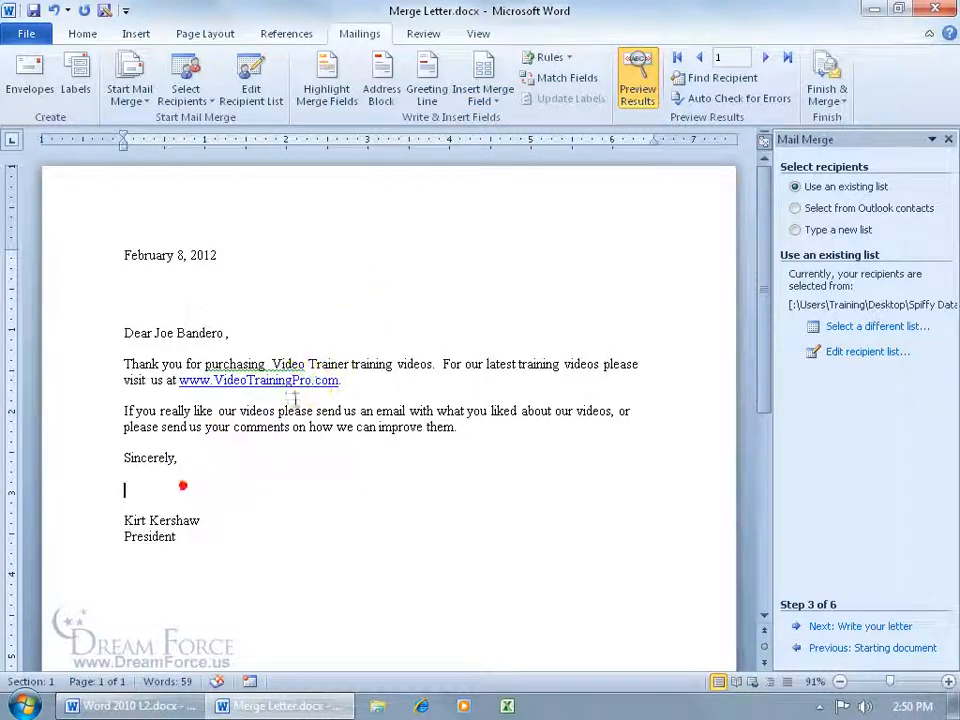
left_click(486, 100)
left_click(495, 162)
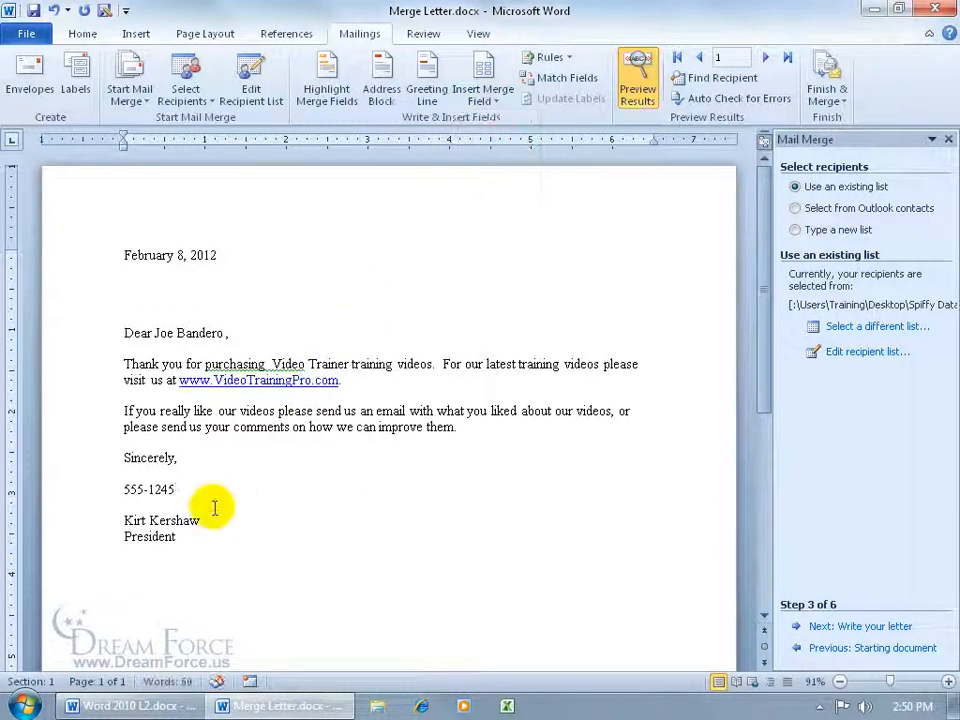
left_click(765, 57)
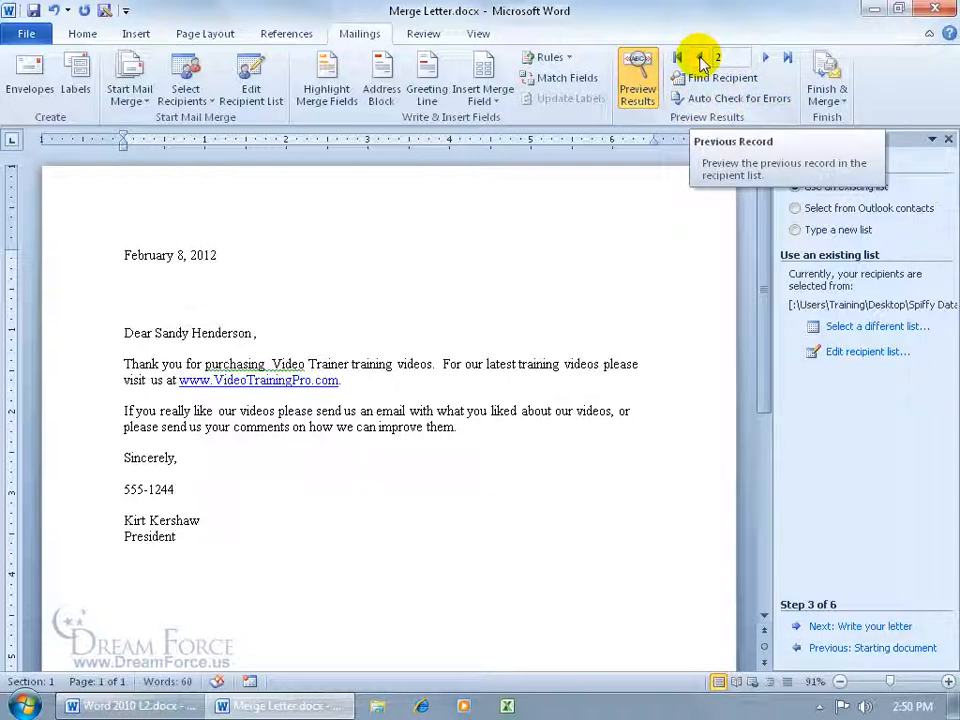
left_click(700, 58)
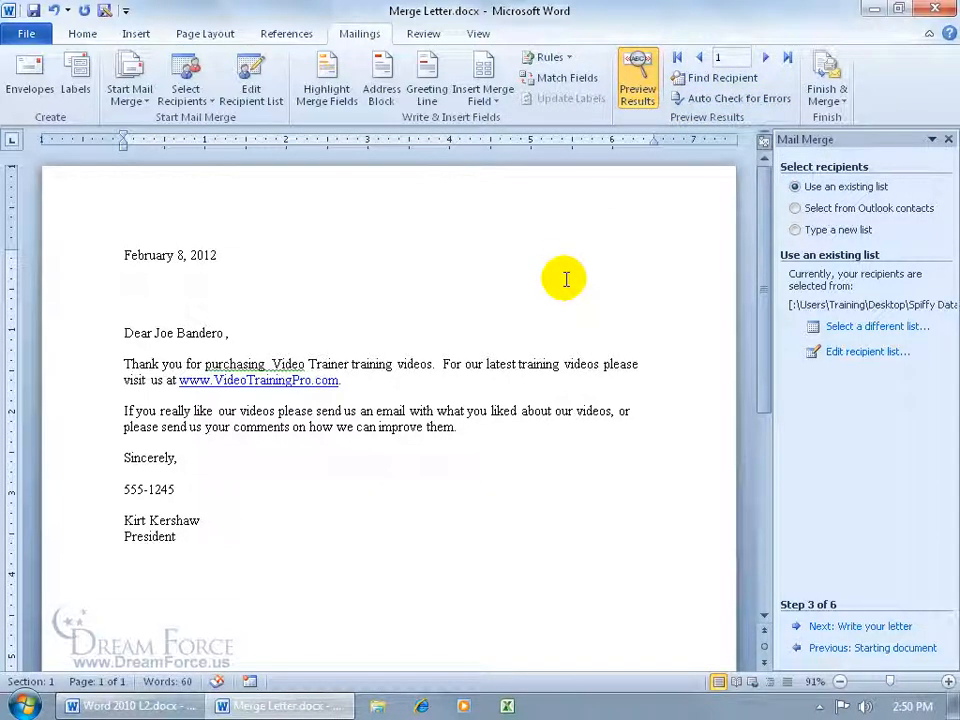
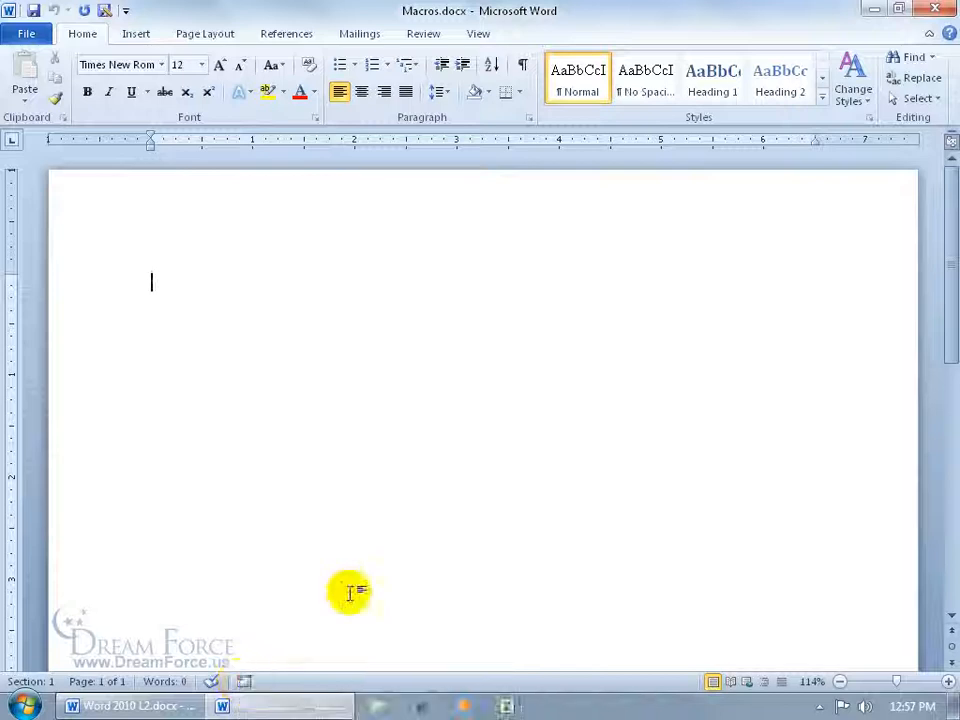
Check the Macros list on the View tab, then close it
left_click(479, 35)
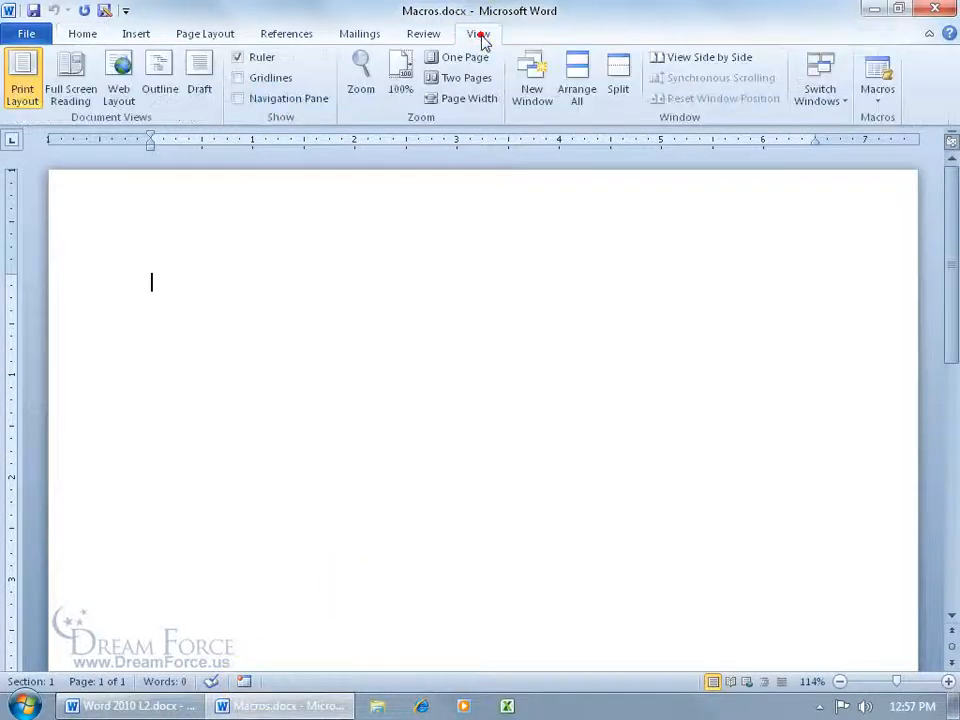
left_click(877, 92)
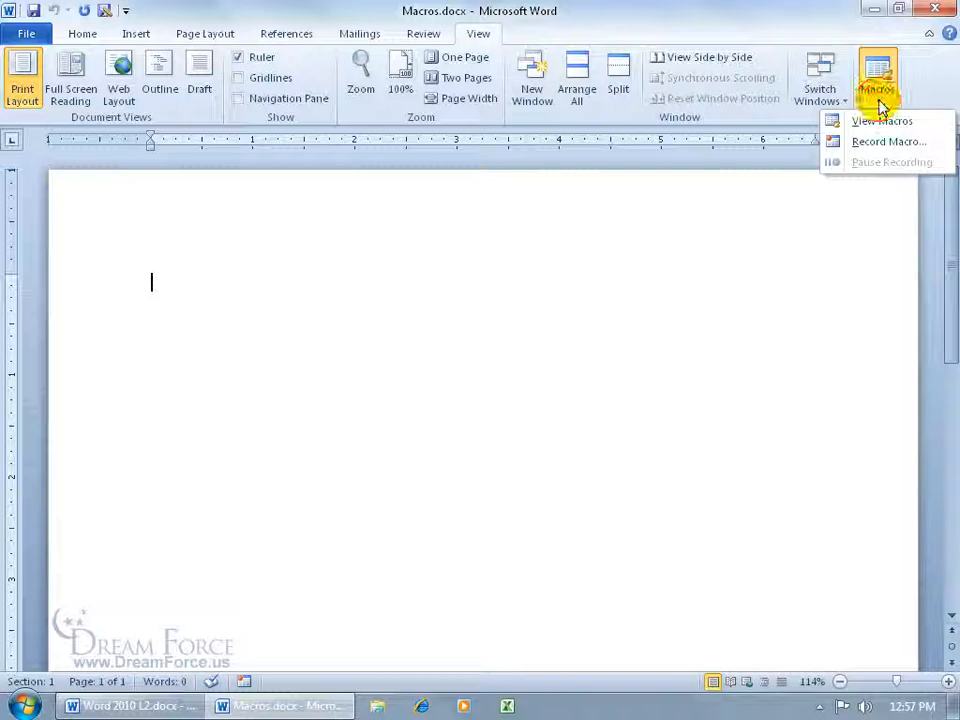
left_click(486, 255)
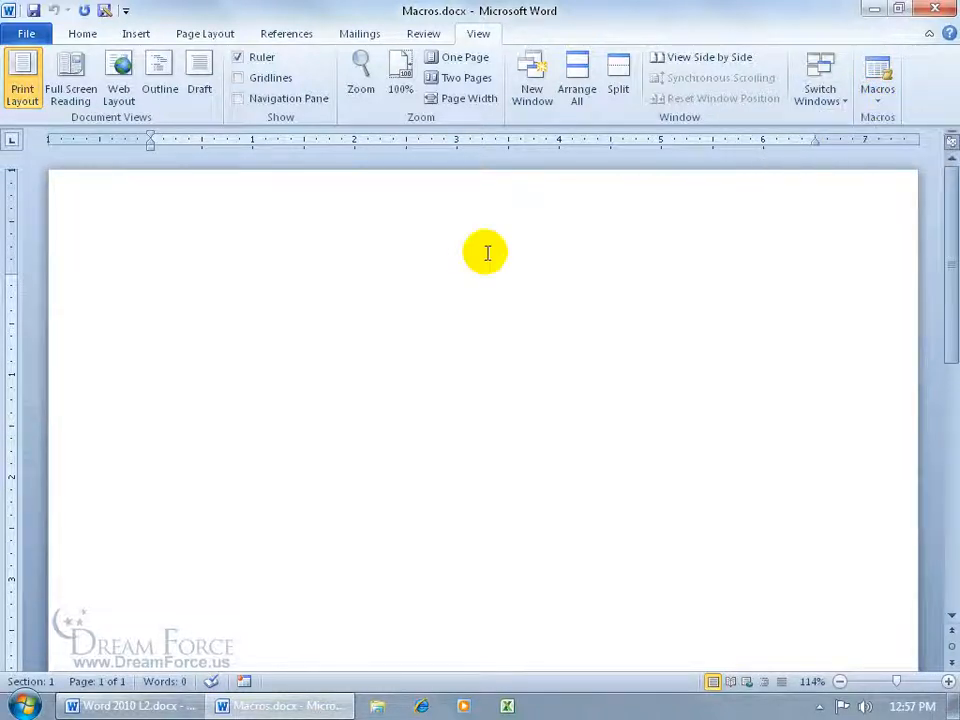
Enable the Developer tab through Customize the Ribbon and switch to it
right_click(486, 50)
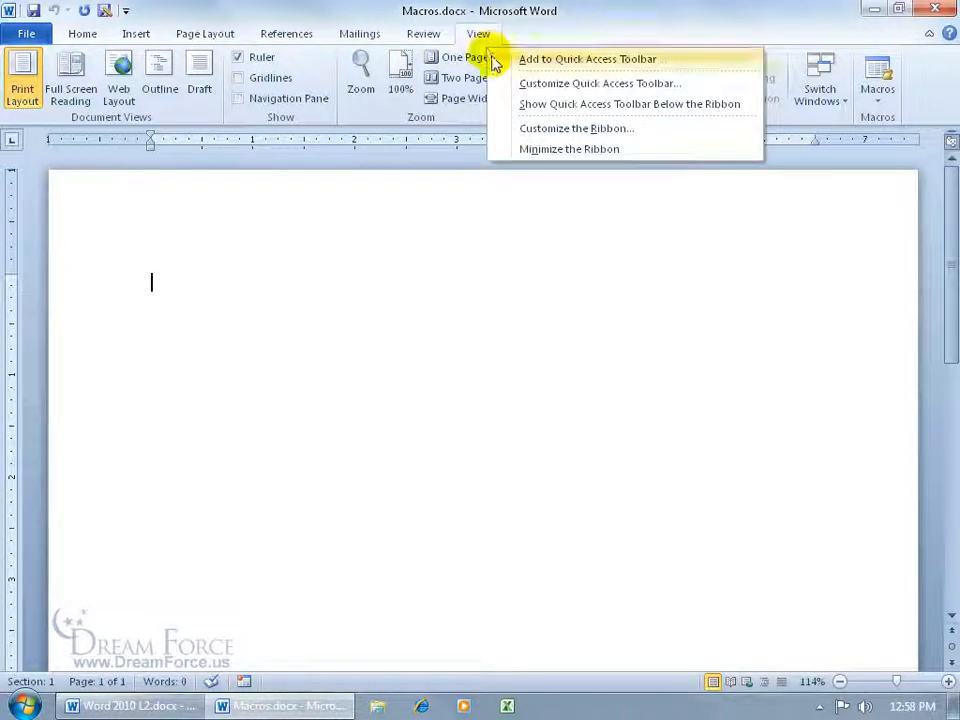
left_click(549, 136)
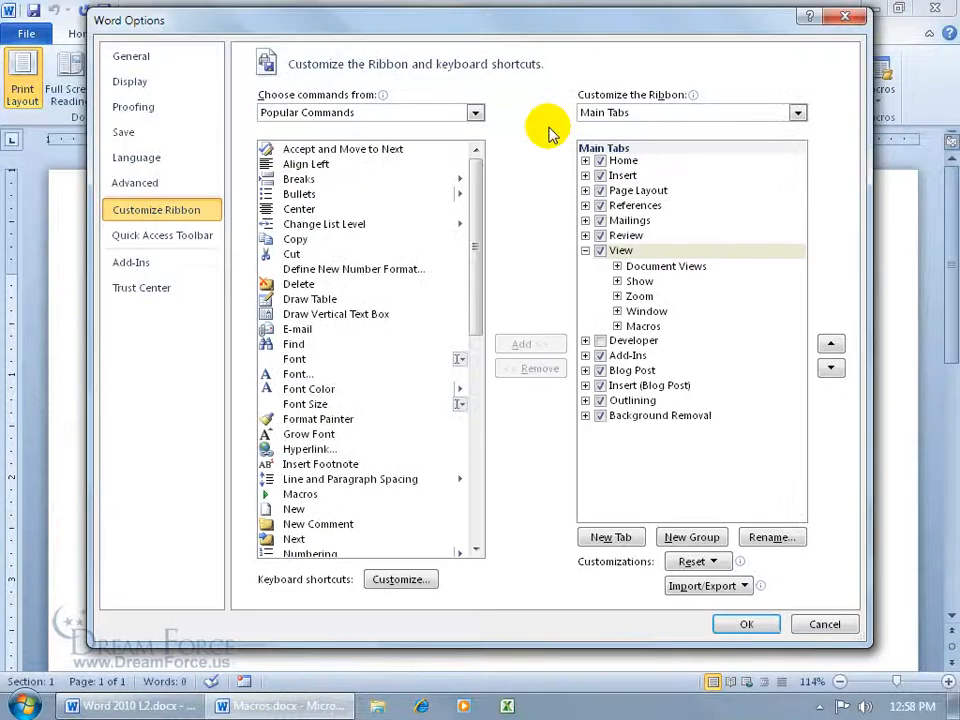
left_click(603, 343)
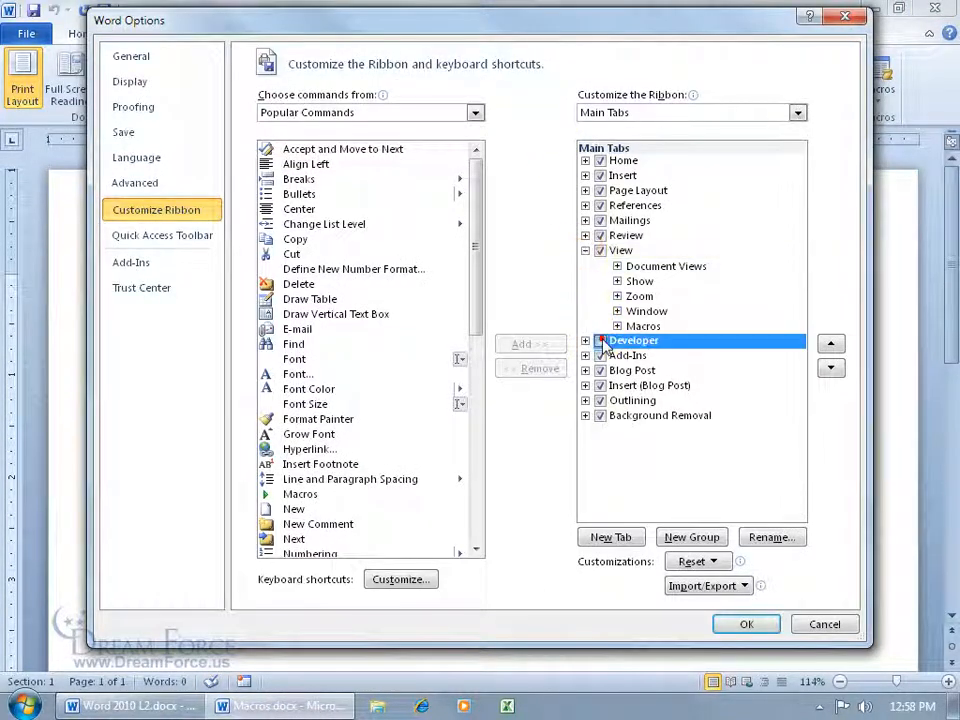
left_click(746, 624)
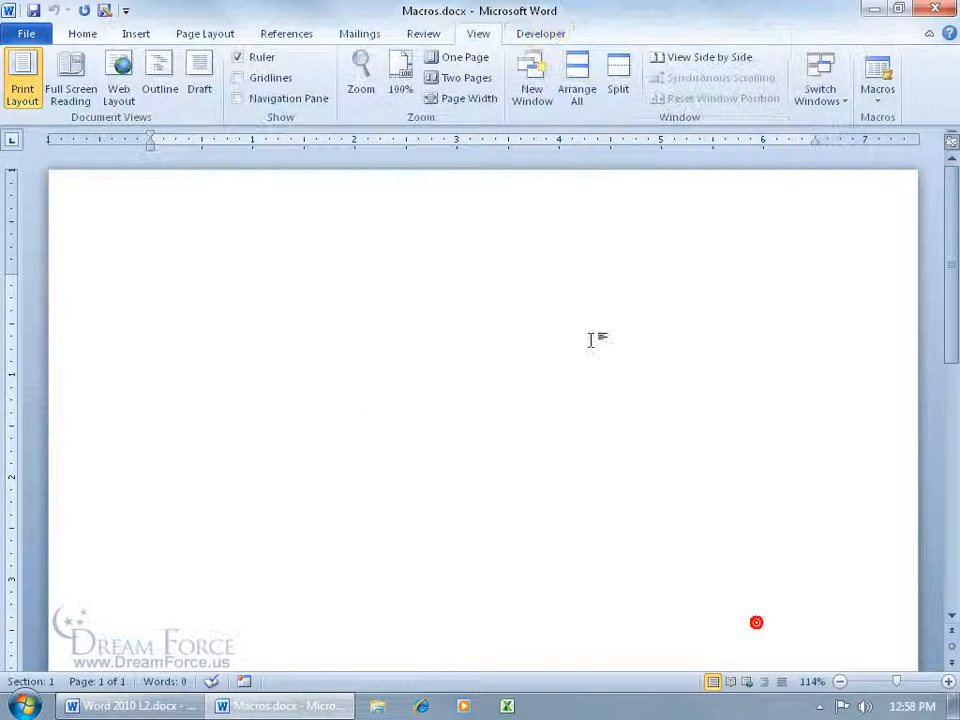
left_click(545, 36)
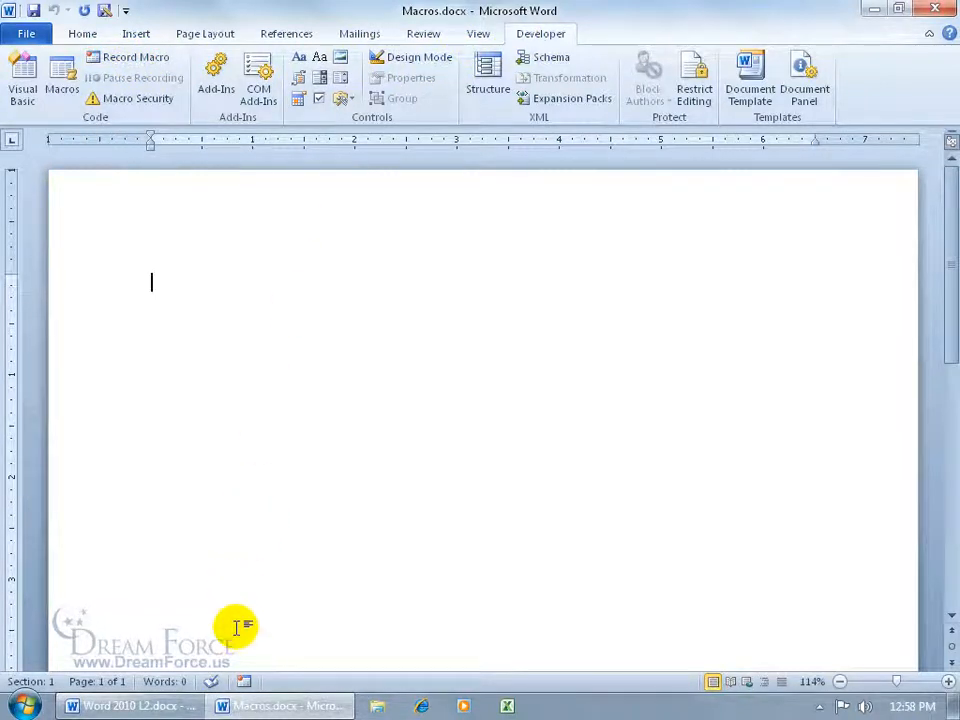
left_click(243, 685)
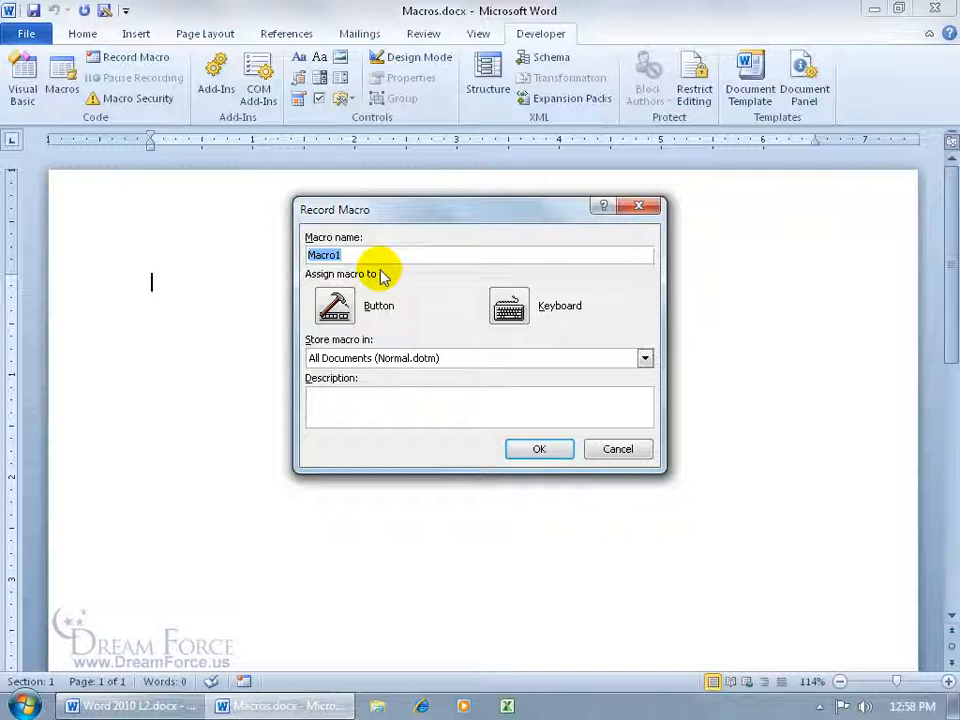
type("Ess")
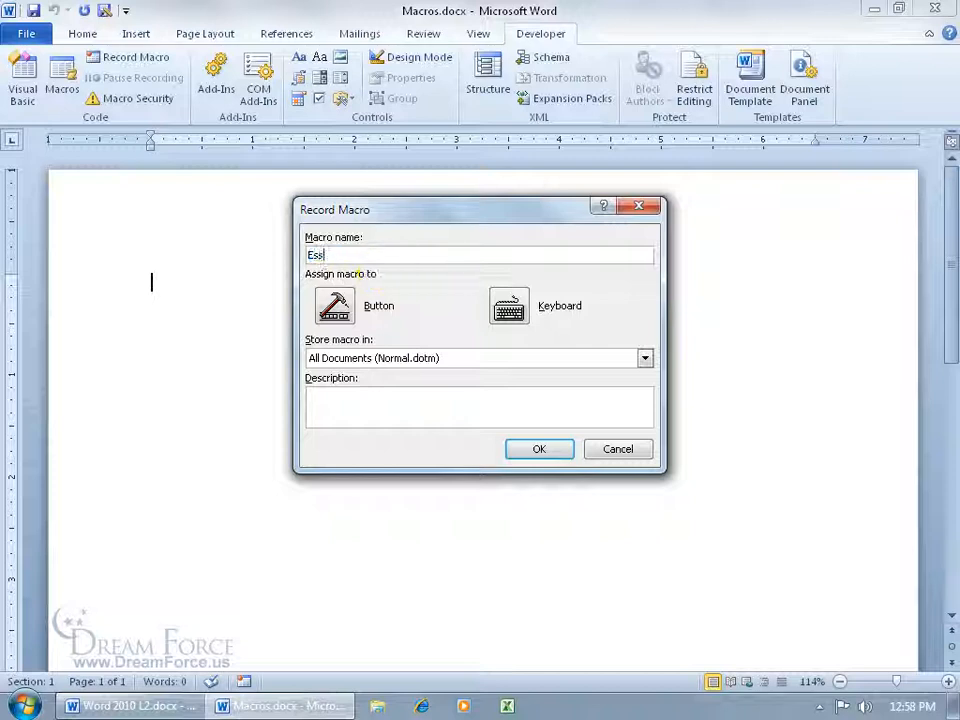
type("ential Oils")
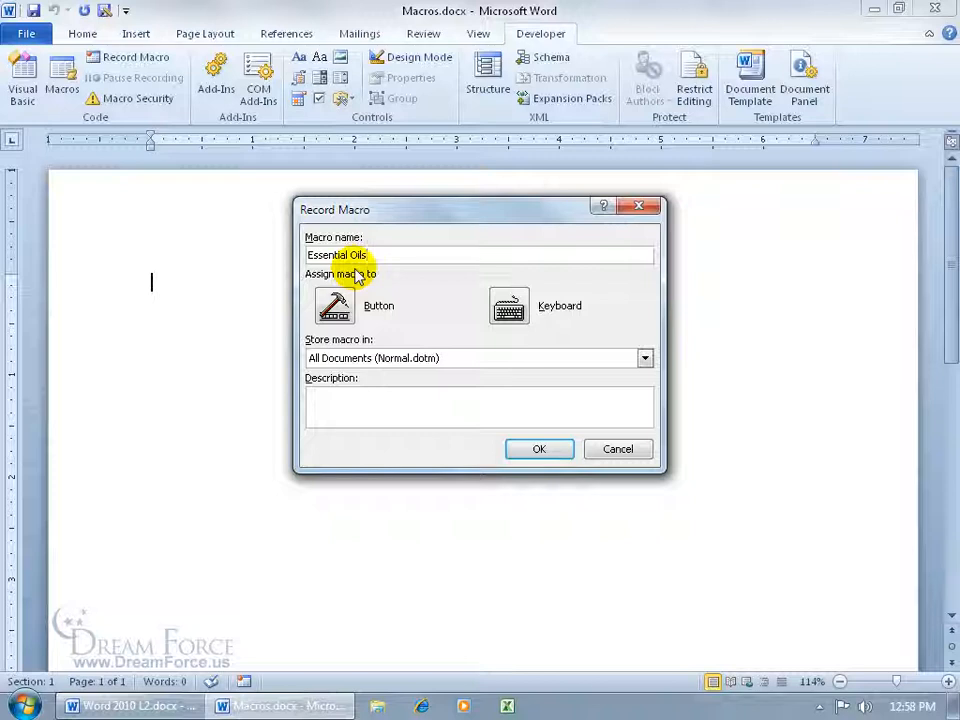
left_click(545, 446)
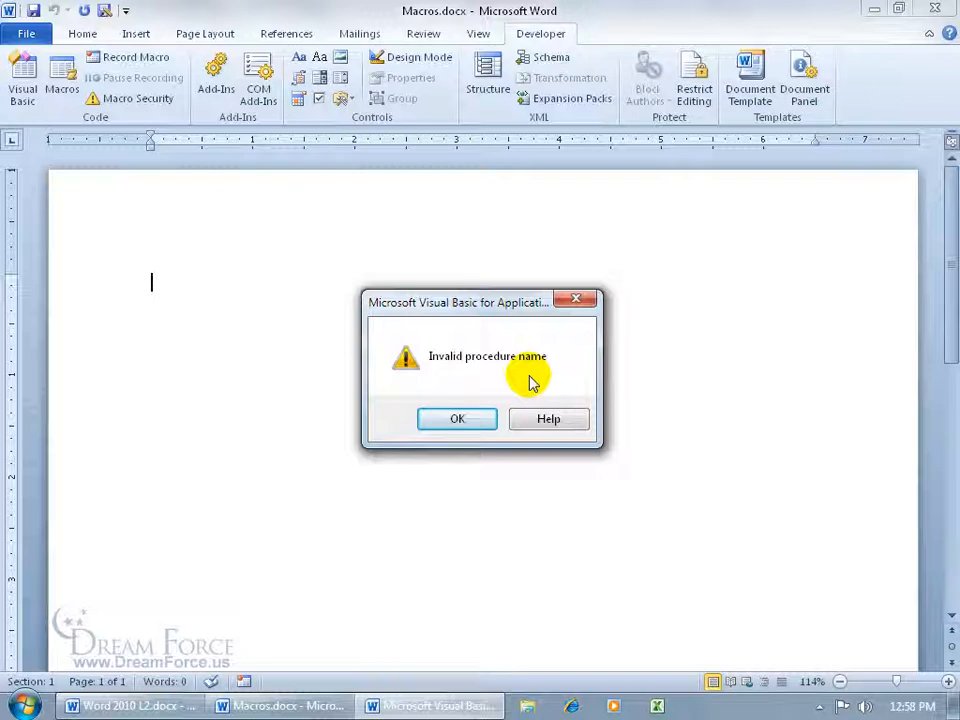
left_click(465, 422)
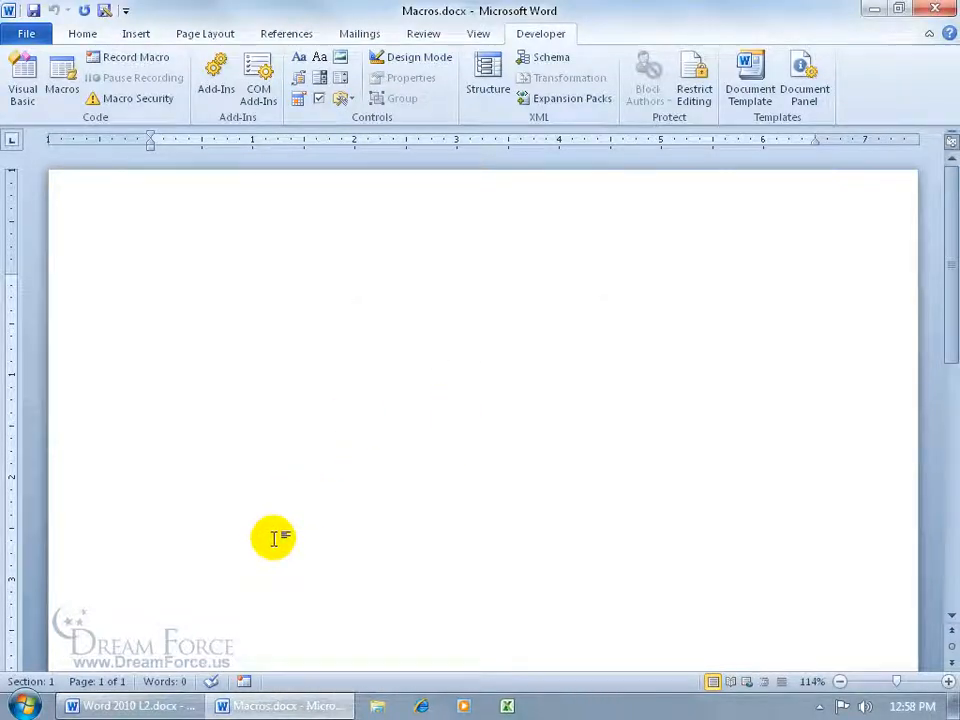
Start recording a new macro and name it Essential_Oils
left_click(245, 682)
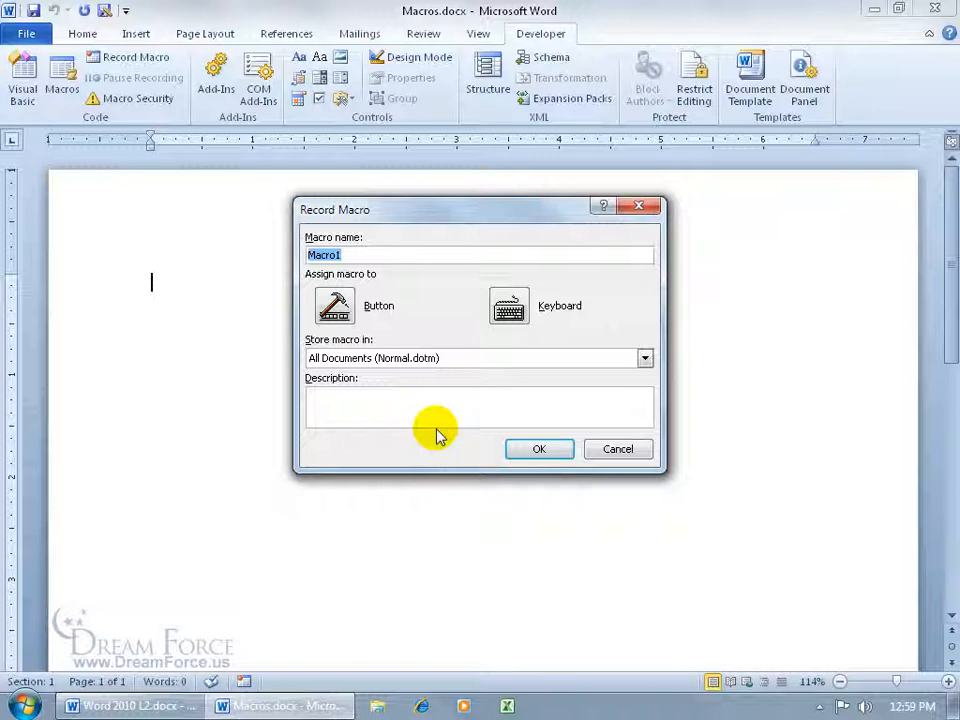
type("EssentialOils")
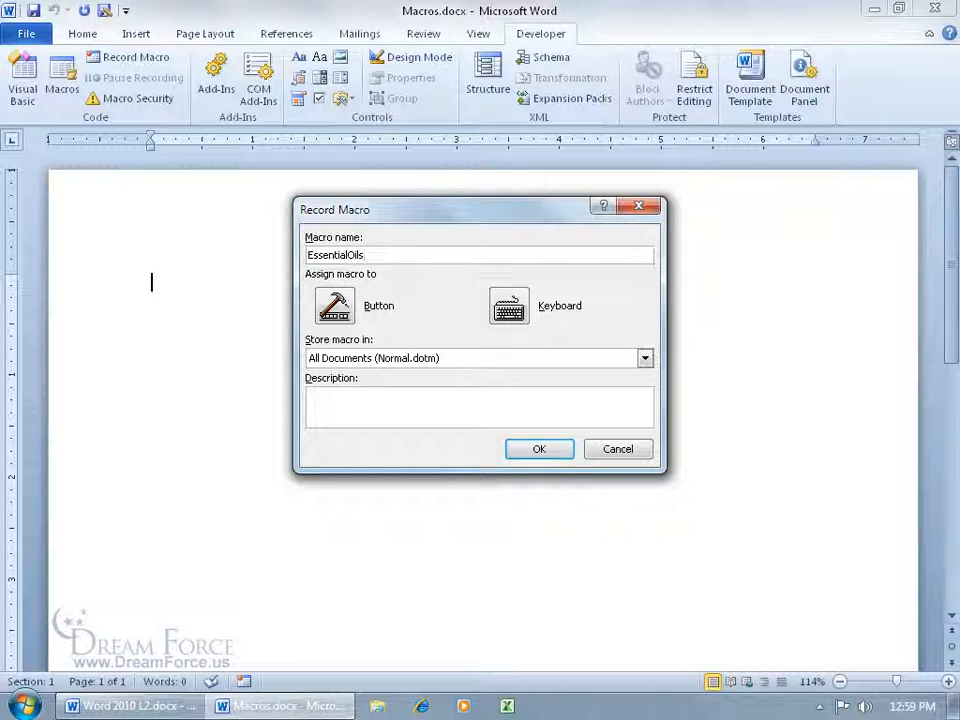
key("BackSpace")
key("BackSpace")
key("BackSpace")
key("BackSpace")
type("_Oils")
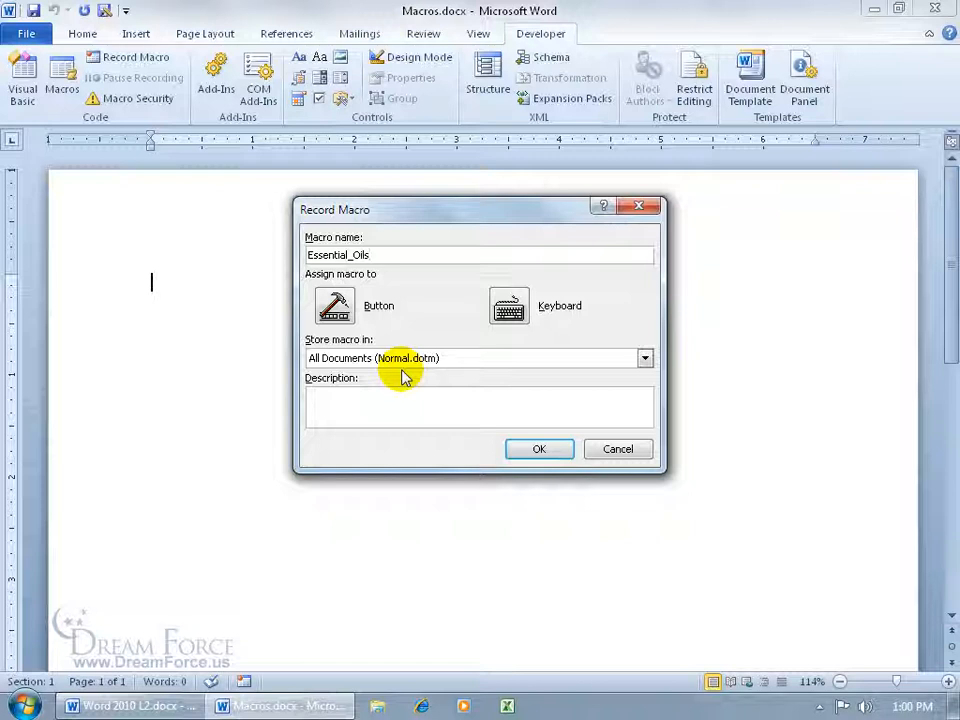
Store it in All Documents (Normal.dotm) with description 'Essential Oils title with web address.'
left_click(641, 360)
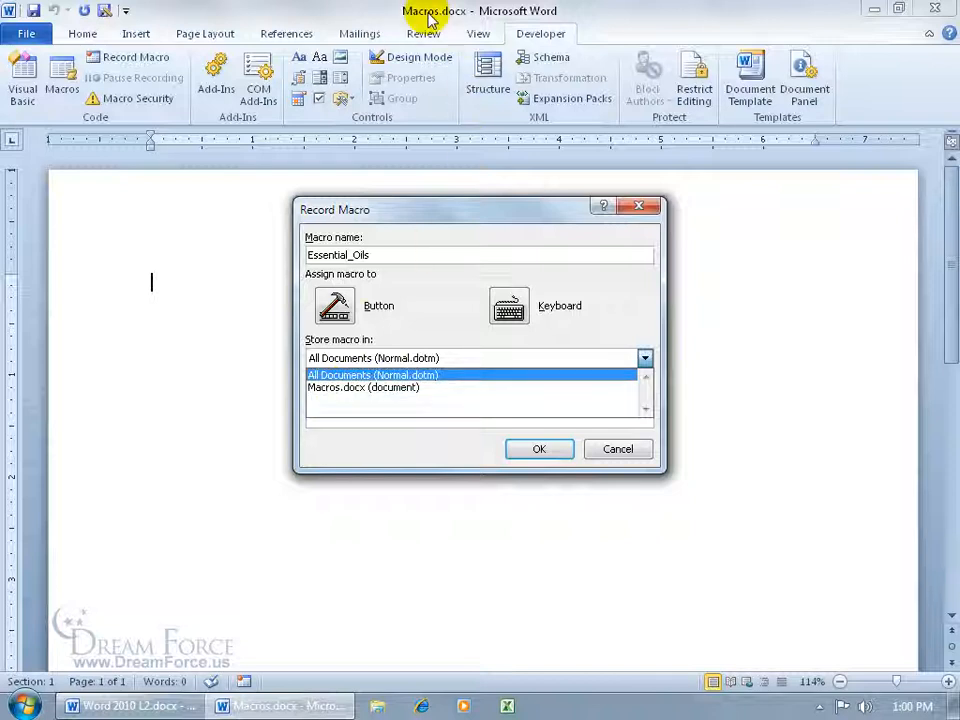
left_click(424, 376)
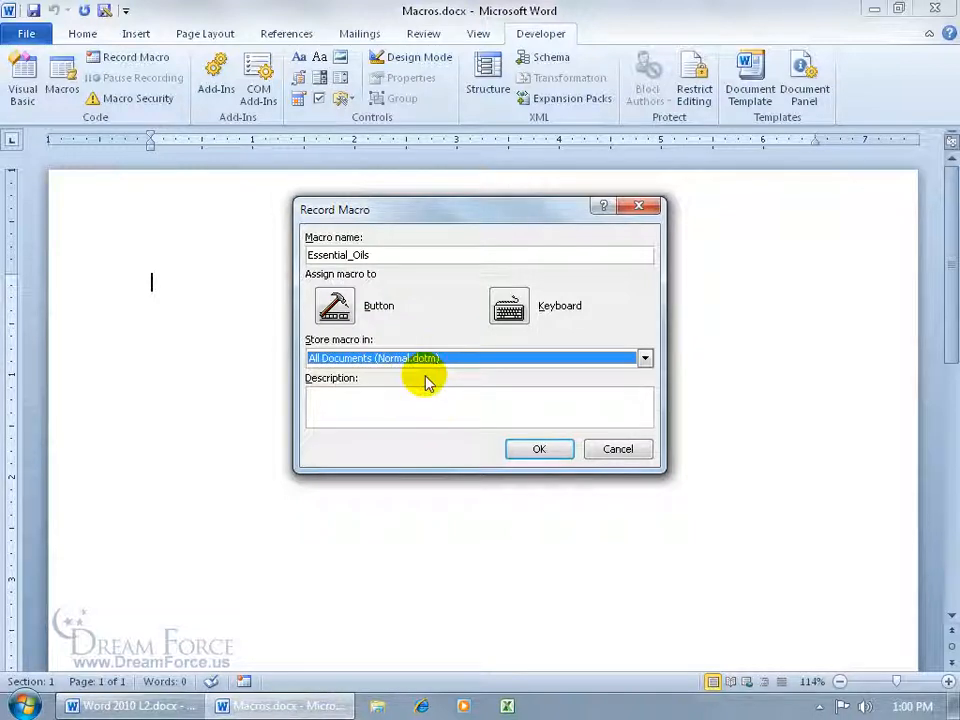
left_click(398, 392)
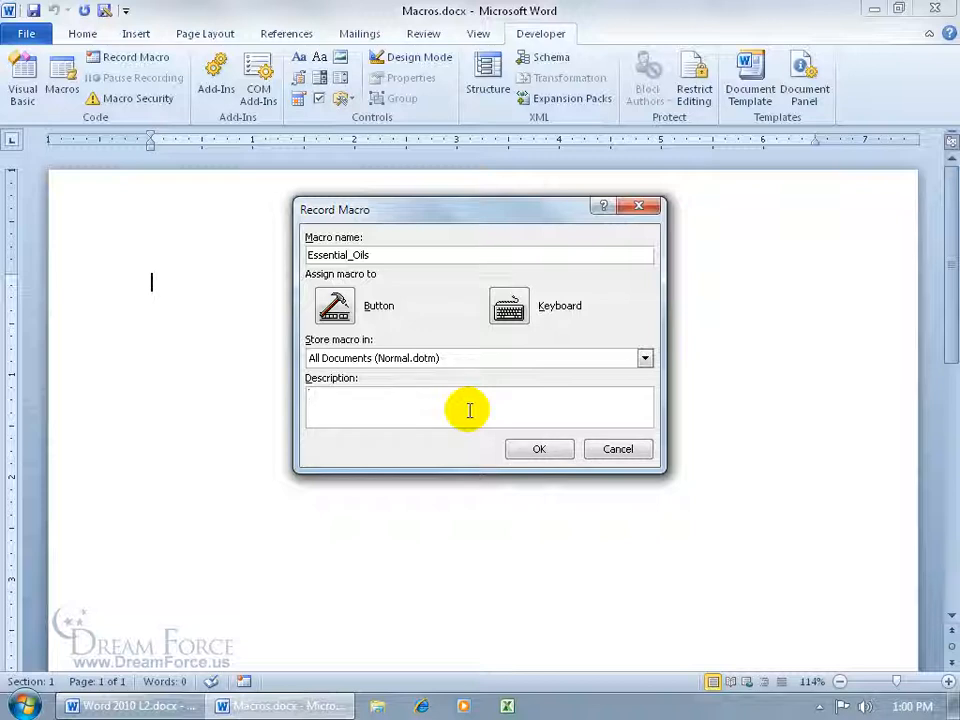
type("Essential Oils title with web address")
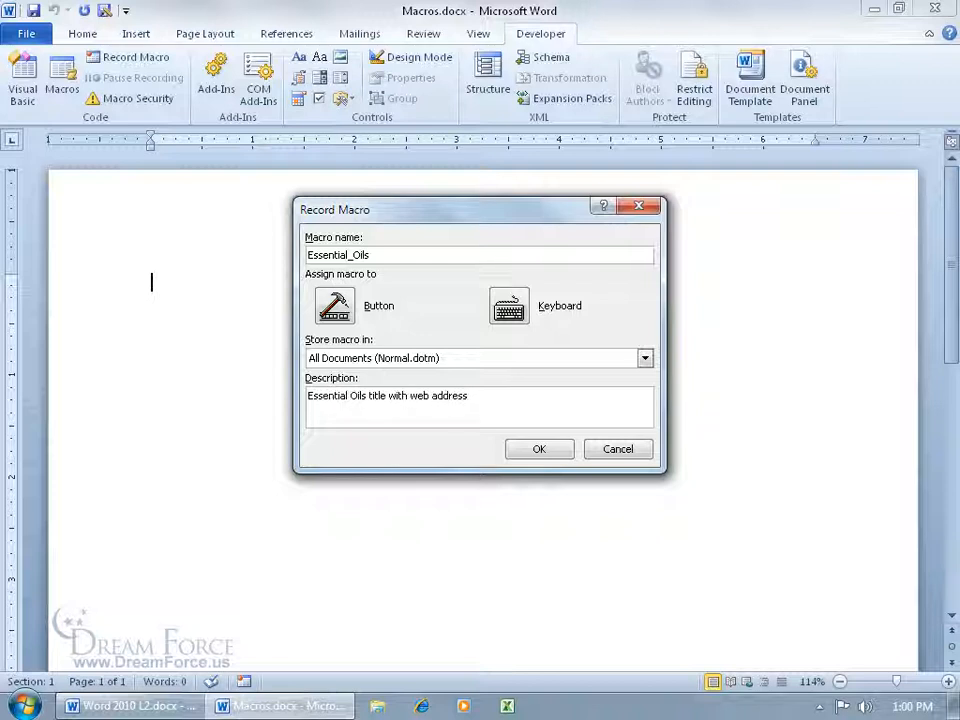
type(".")
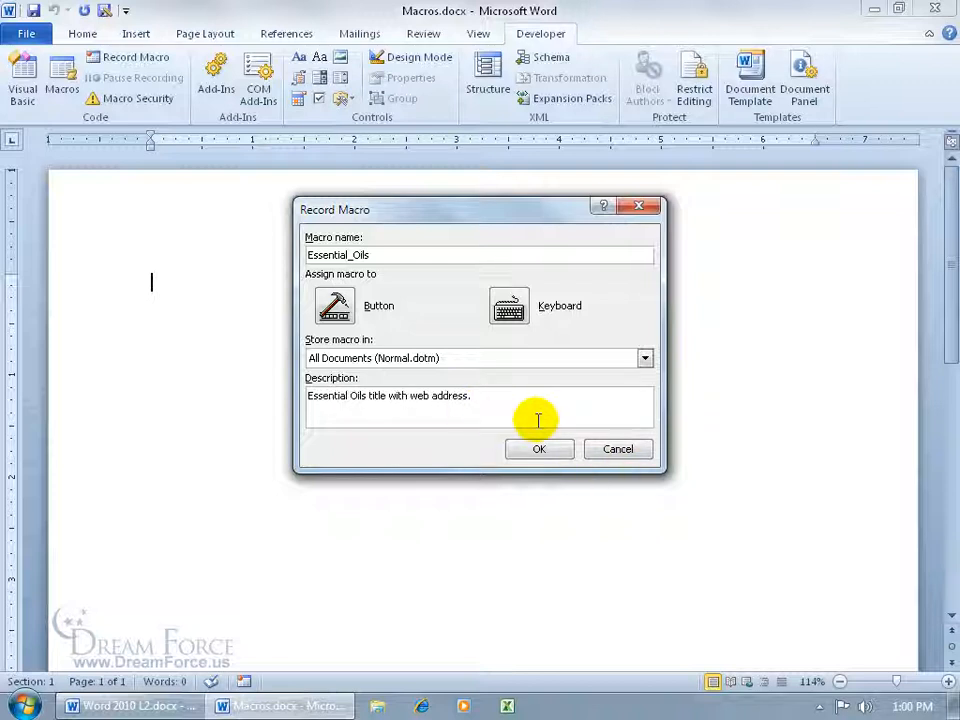
Assign the unused shortcut Alt+A to Essential_Oils and begin recording
left_click(512, 308)
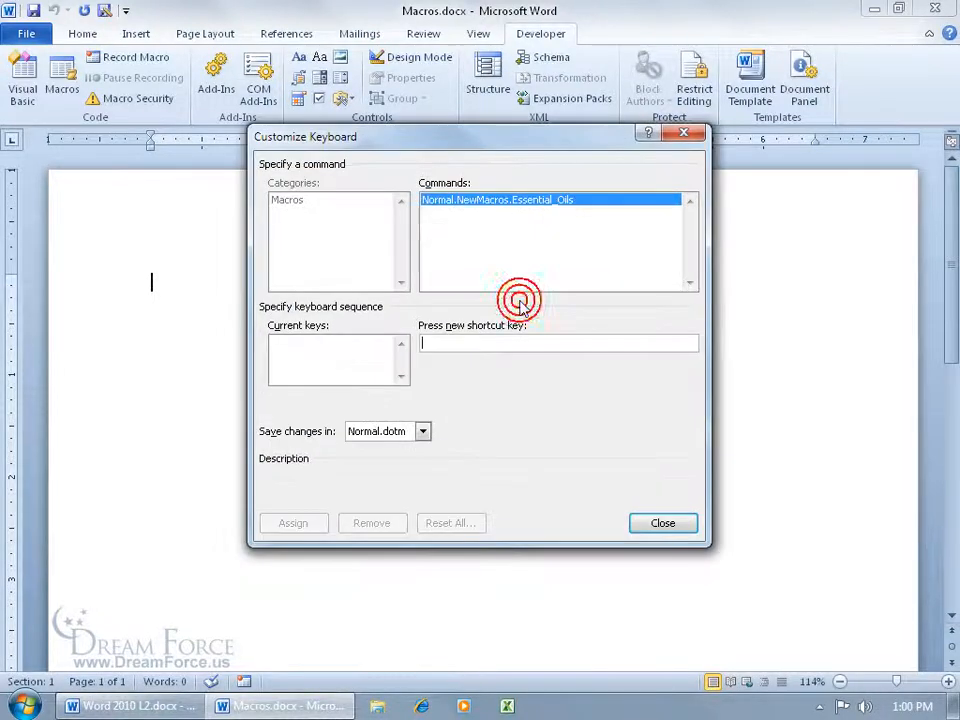
left_click(437, 340)
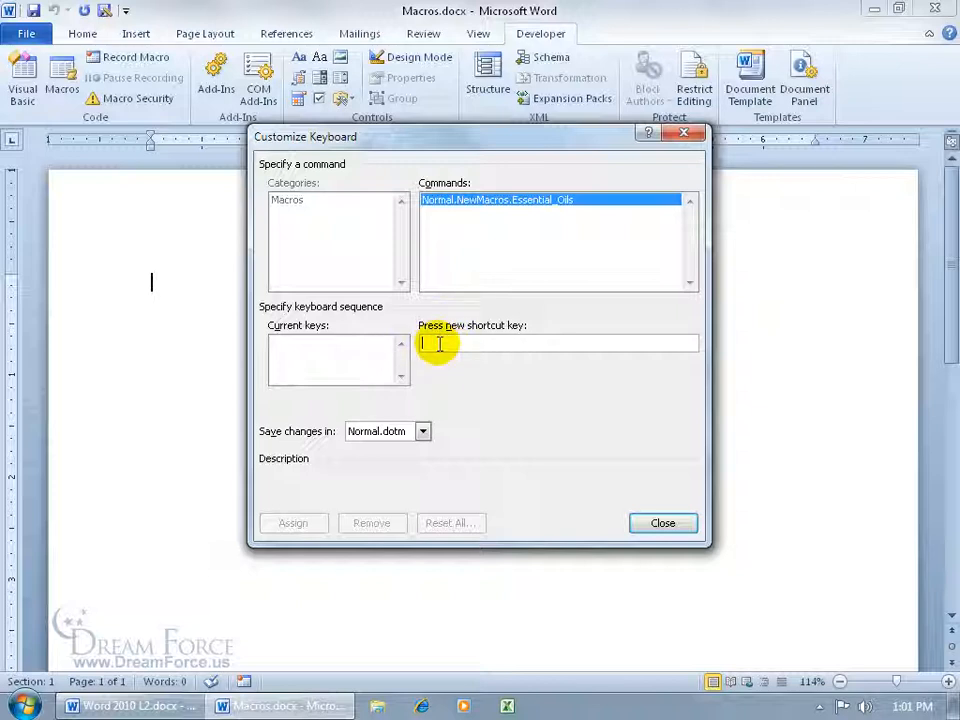
key("Delete")
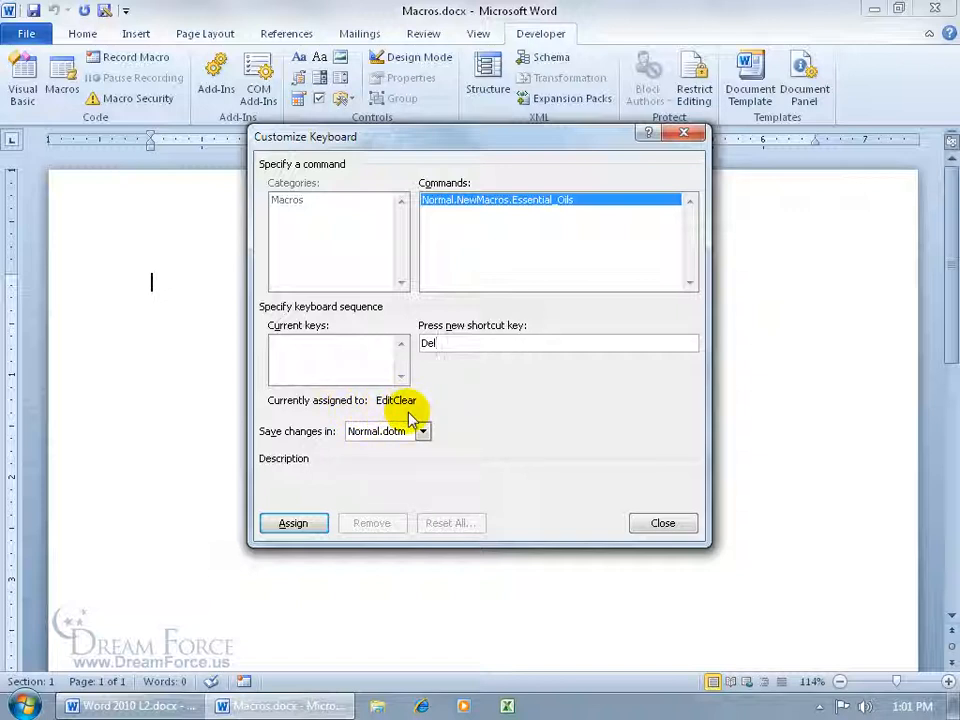
key("BackSpace")
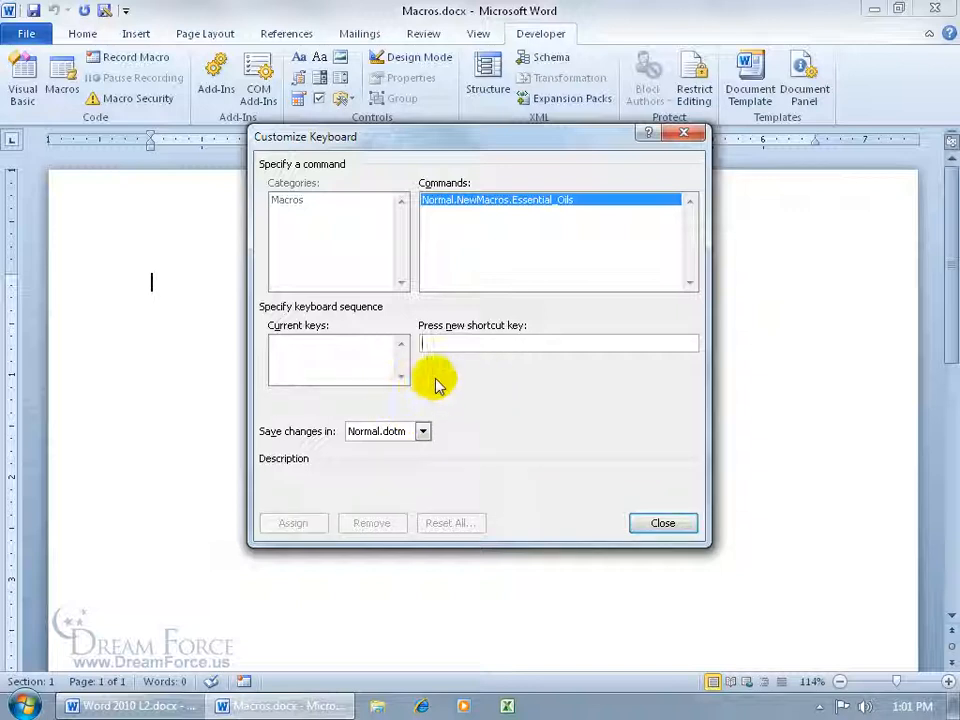
key("alt+a")
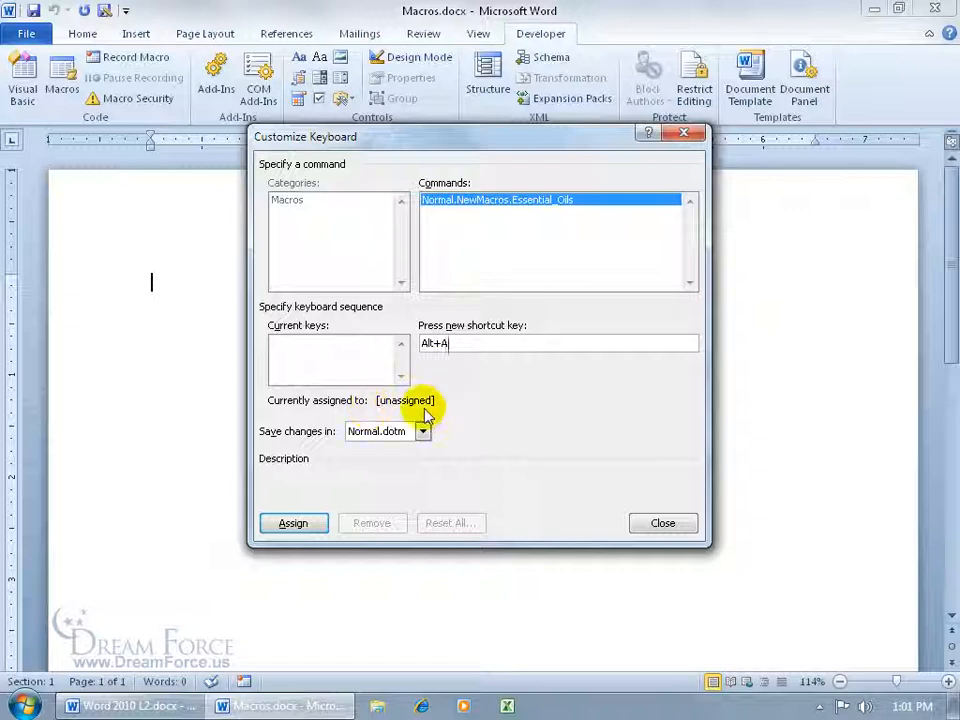
left_click(293, 523)
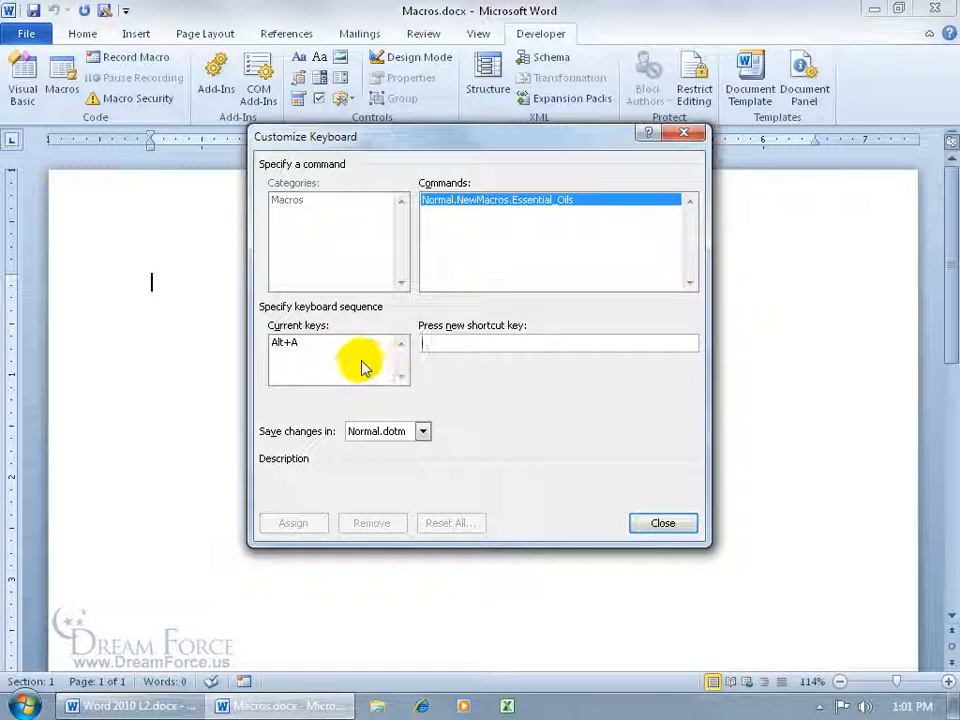
left_click(651, 521)
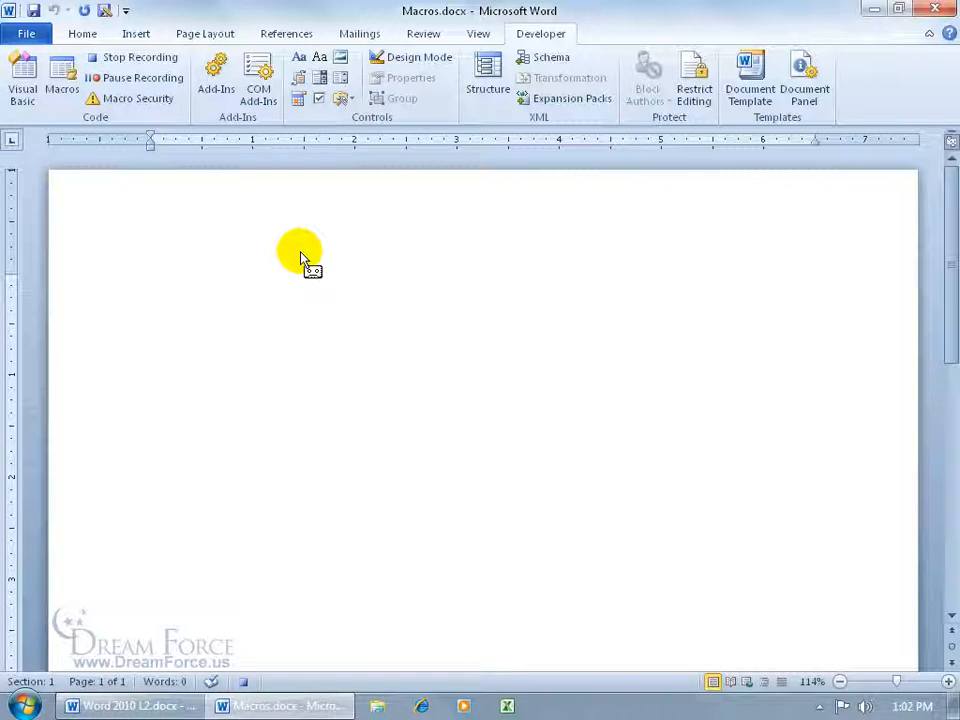
Right-align the paragraph and type the title 'Essential Oils!'
left_click(83, 34)
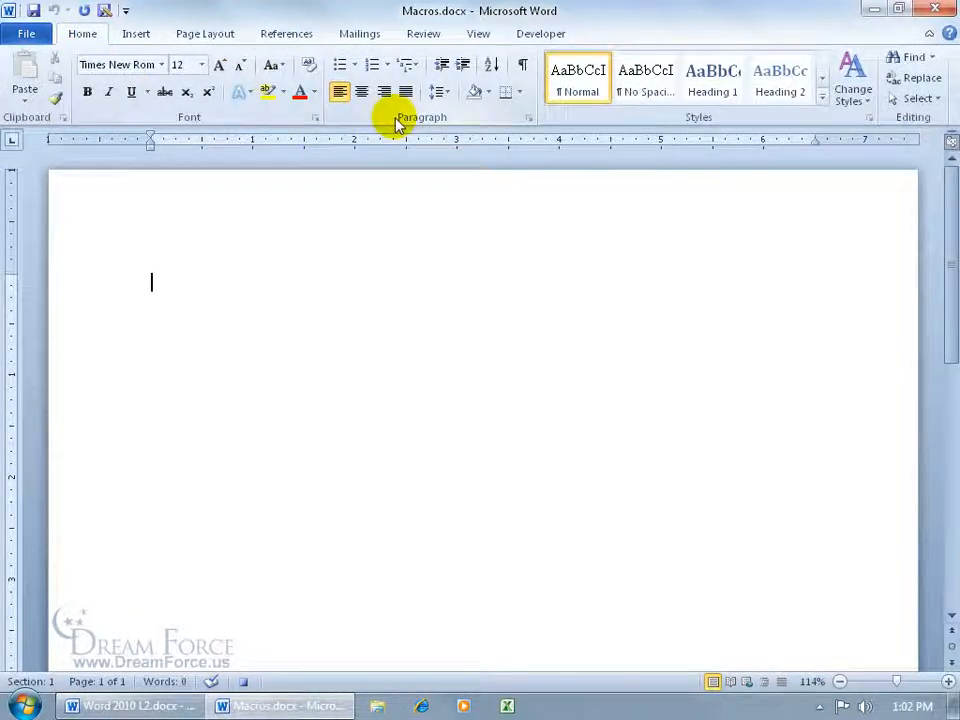
left_click(384, 91)
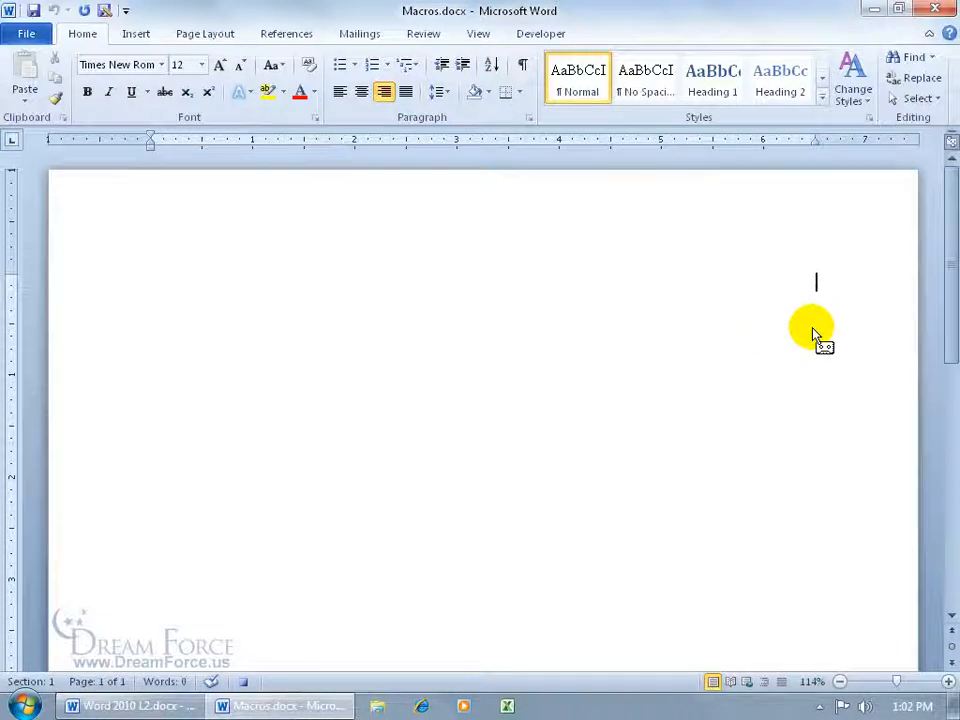
type("Essential Oils!")
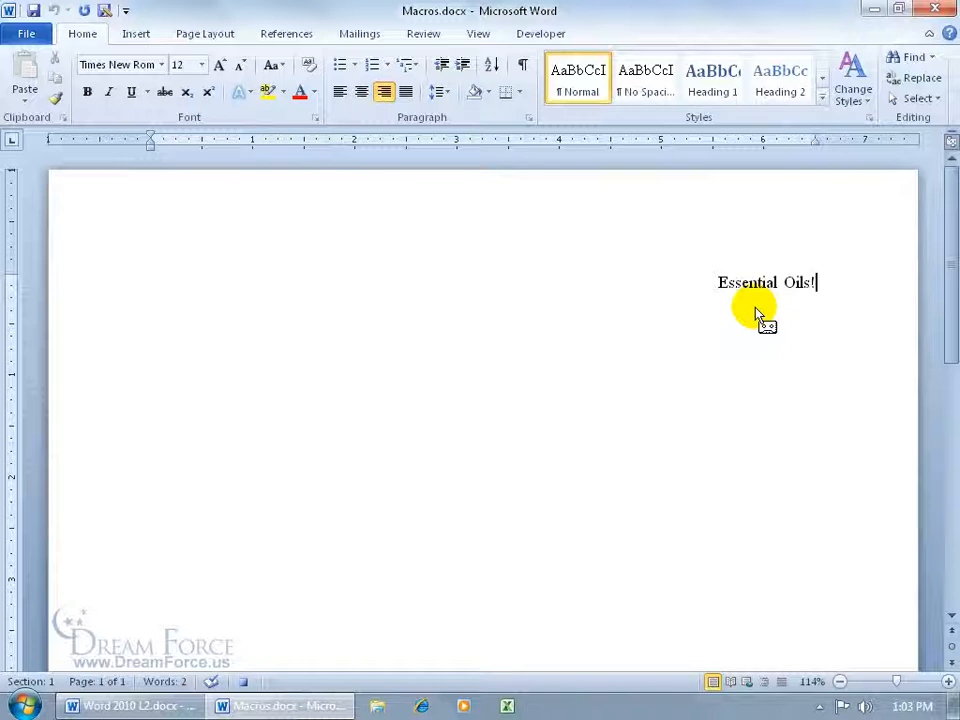
Select the whole 'Essential Oils!' title text
left_click(740, 284)
key("shift+Left")
key("shift+Left")
key("shift+Left")
key("shift+Left")
key("shift+Left")
key("shift+Left")
key("shift+Left")
key("shift+Left")
key("shift+Left")
key("shift+Left")
key("shift+Left")
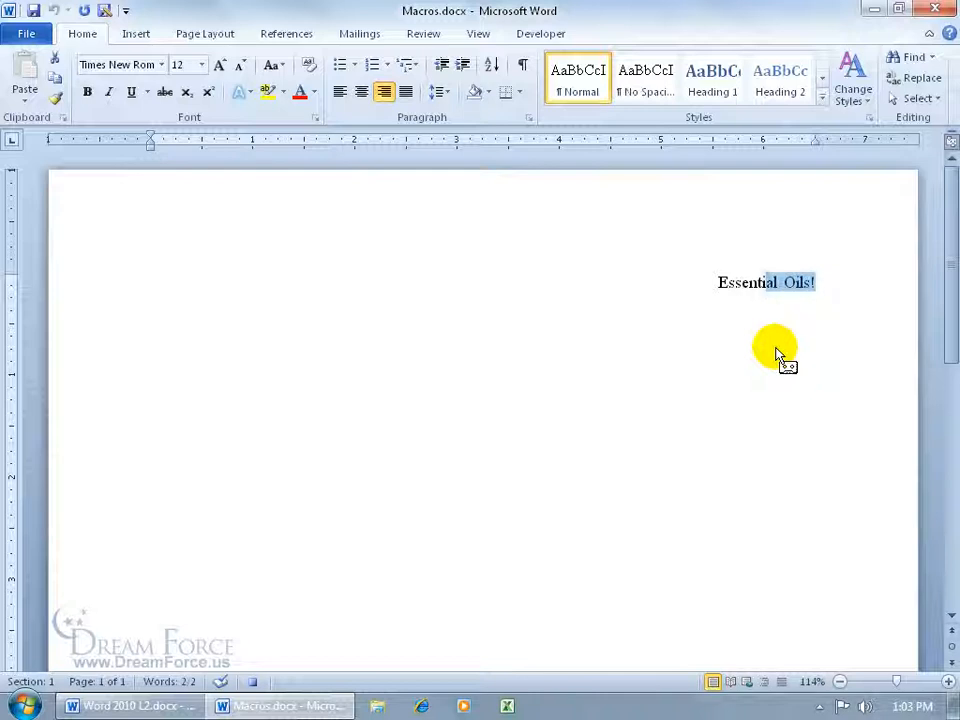
key("shift+Left")
key("shift+Left")
key("shift+Left")
key("shift+Left")
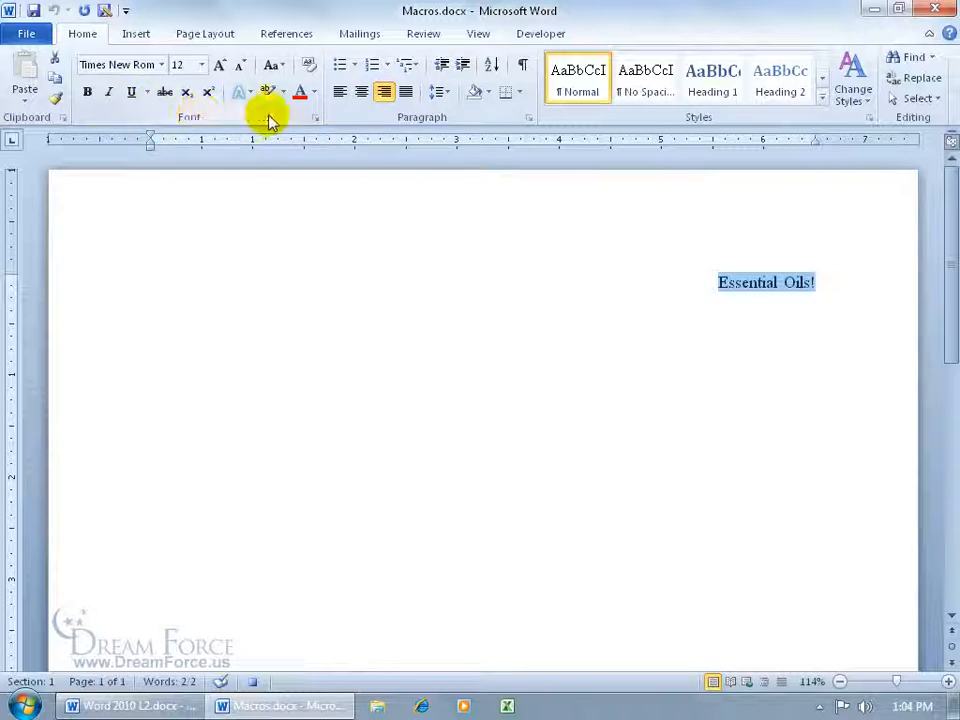
Format the title as bold italic, 14 pt, red, with a single underline
left_click(315, 118)
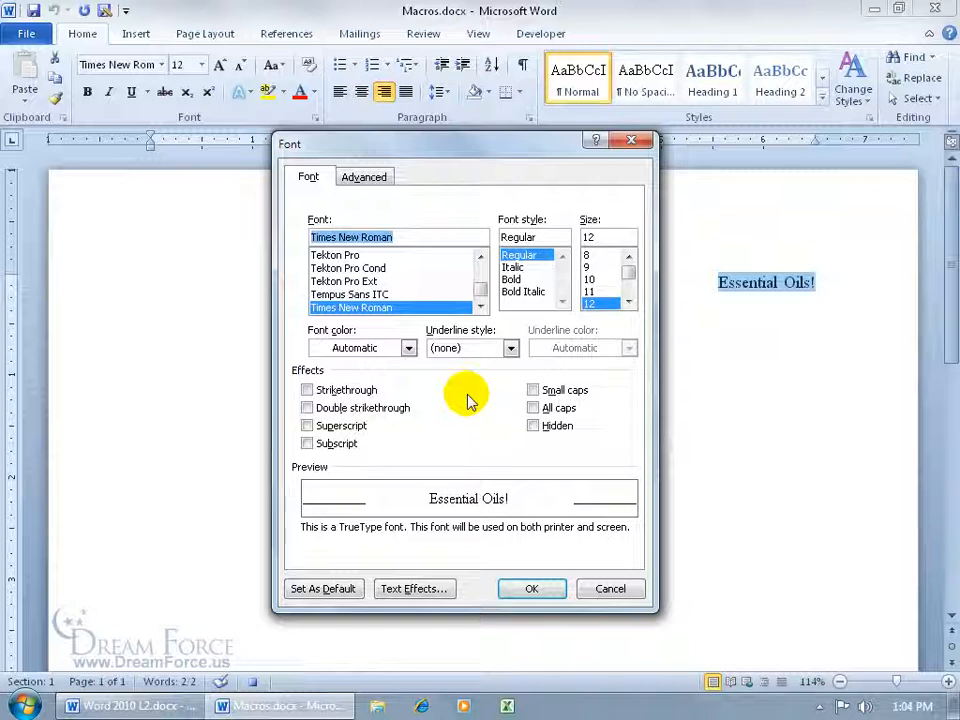
left_click(522, 290)
left_click(628, 303)
left_click(628, 303)
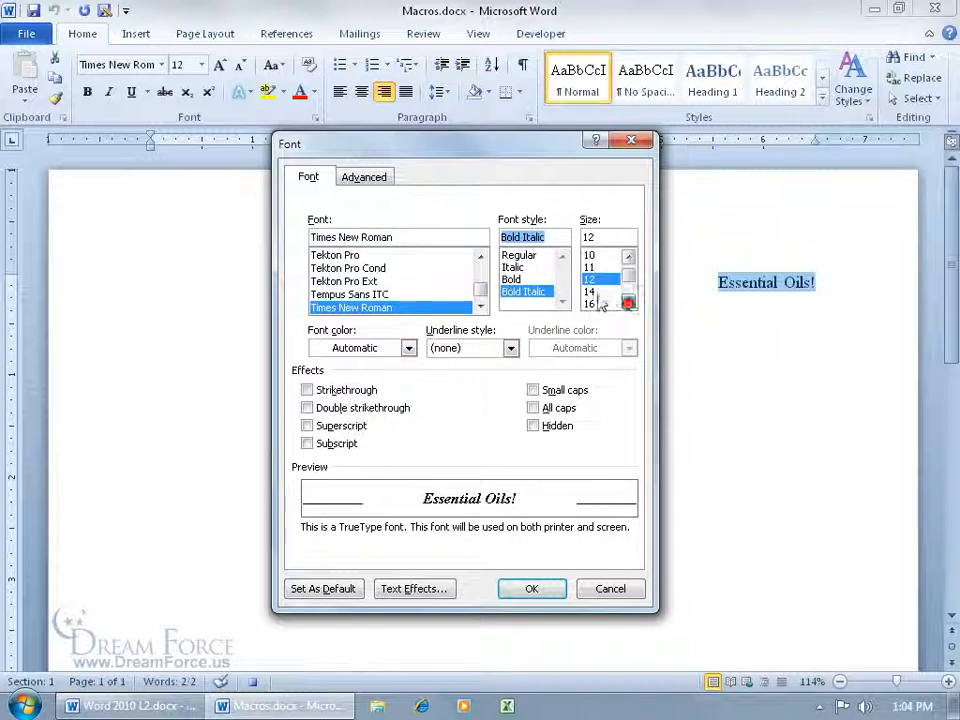
left_click(592, 291)
left_click(408, 348)
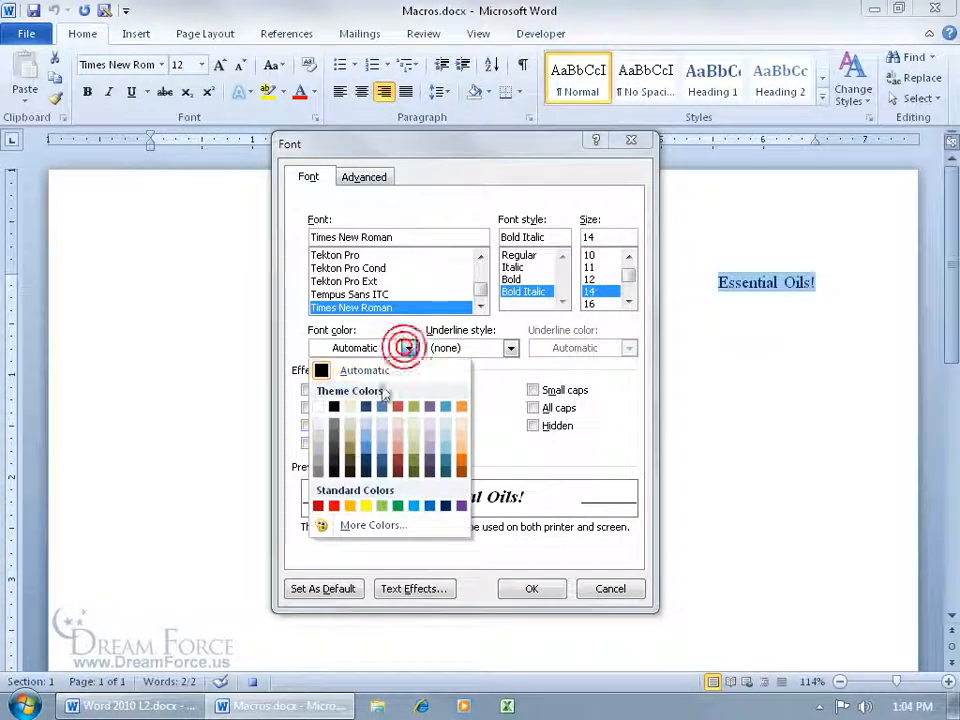
left_click(334, 505)
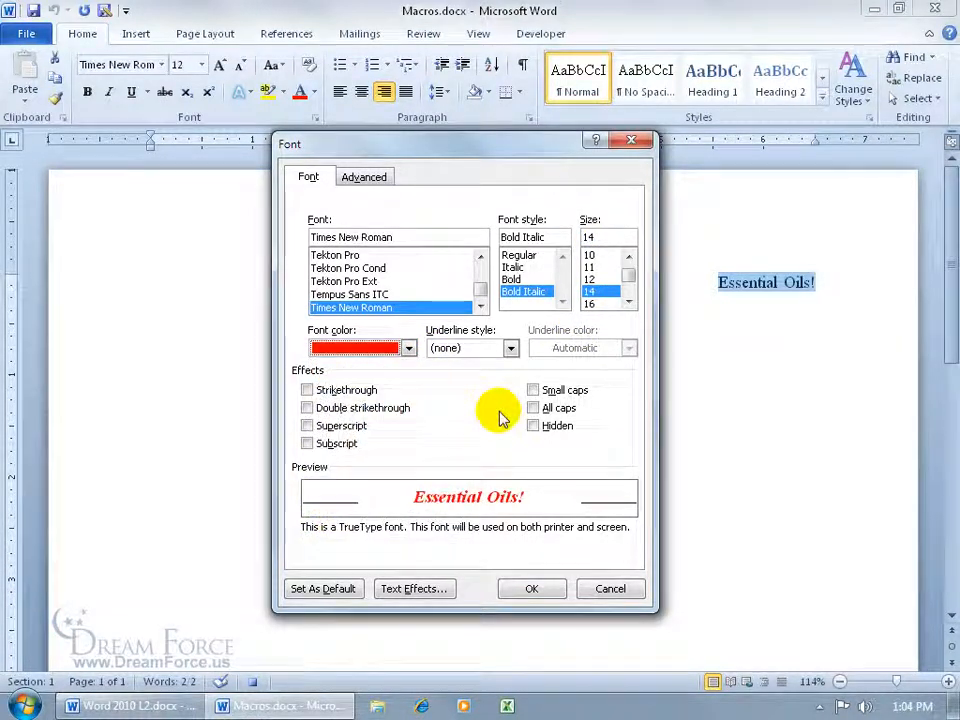
left_click(510, 348)
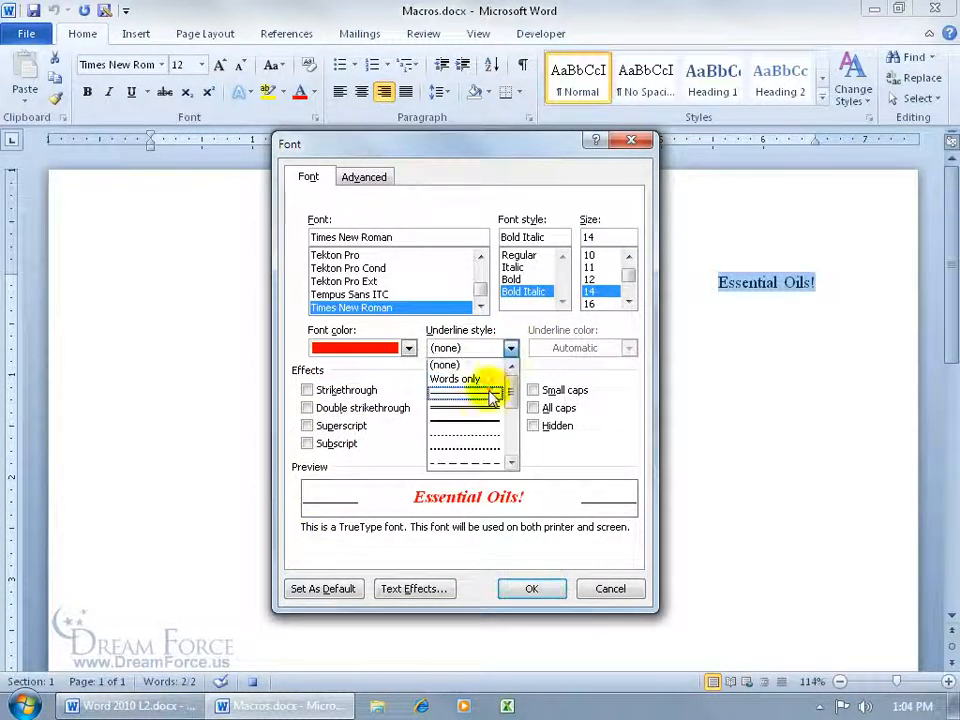
left_click(492, 396)
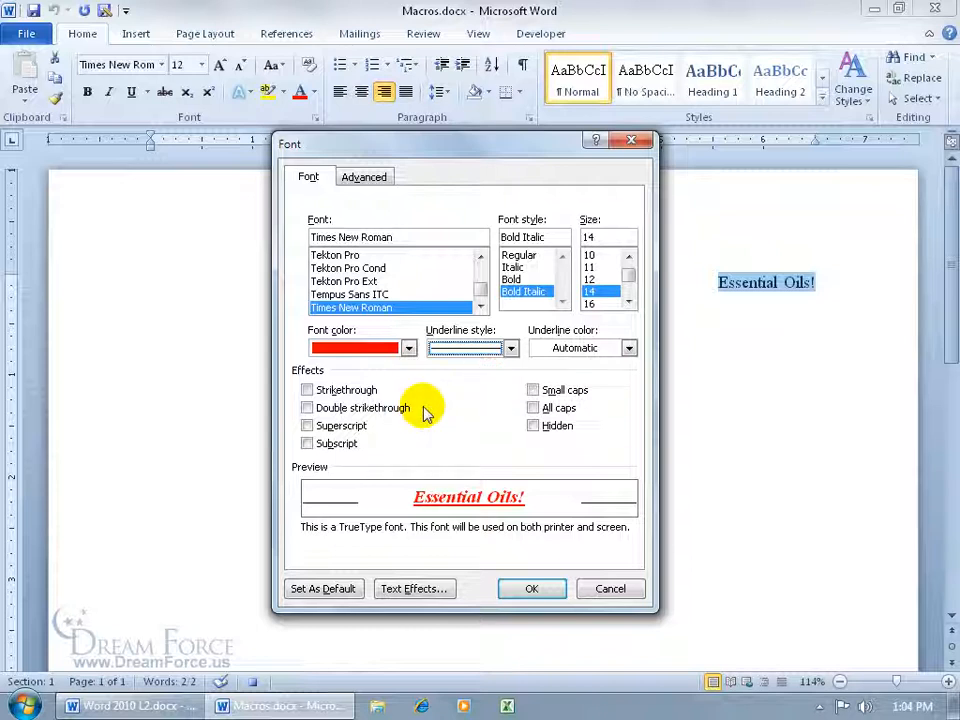
left_click(520, 591)
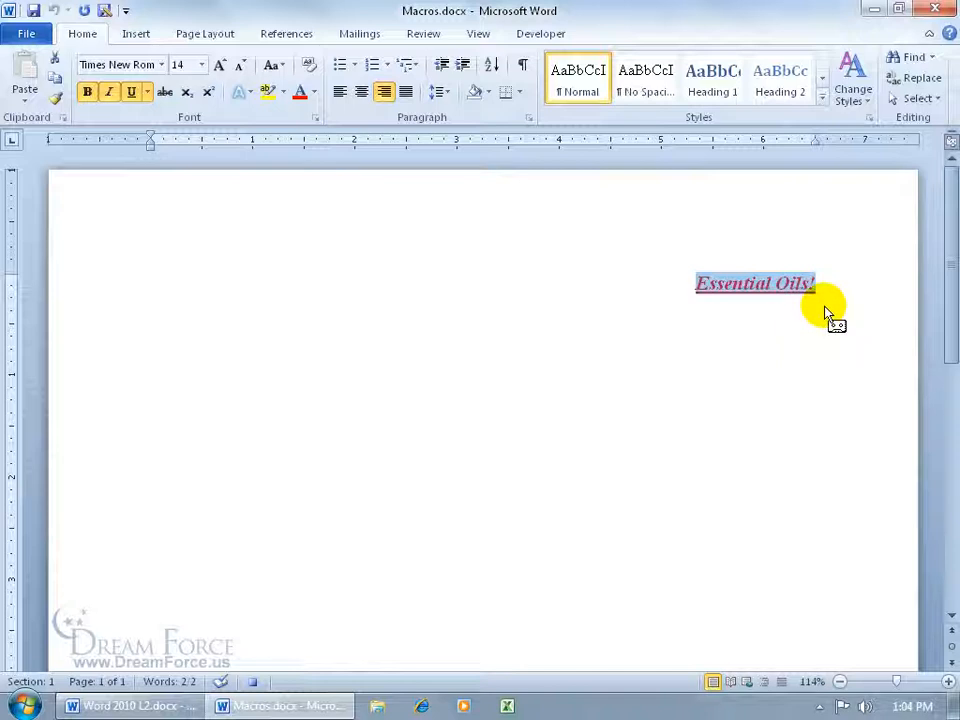
Add a line below the title set to Automatic colour, 12 pt Regular, no underline
key("End")
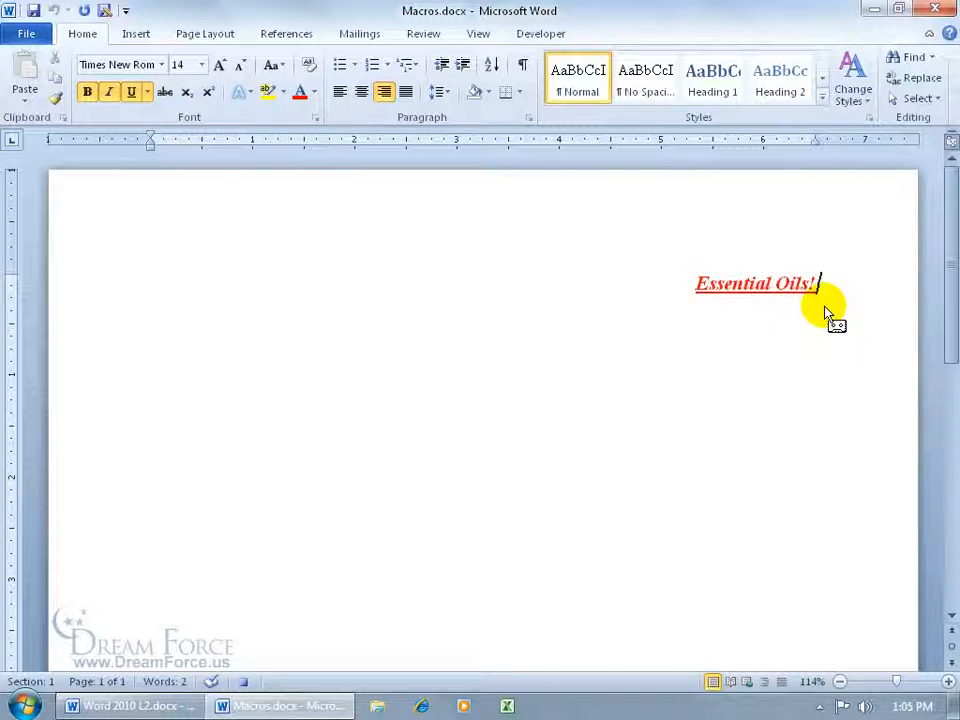
key("Return")
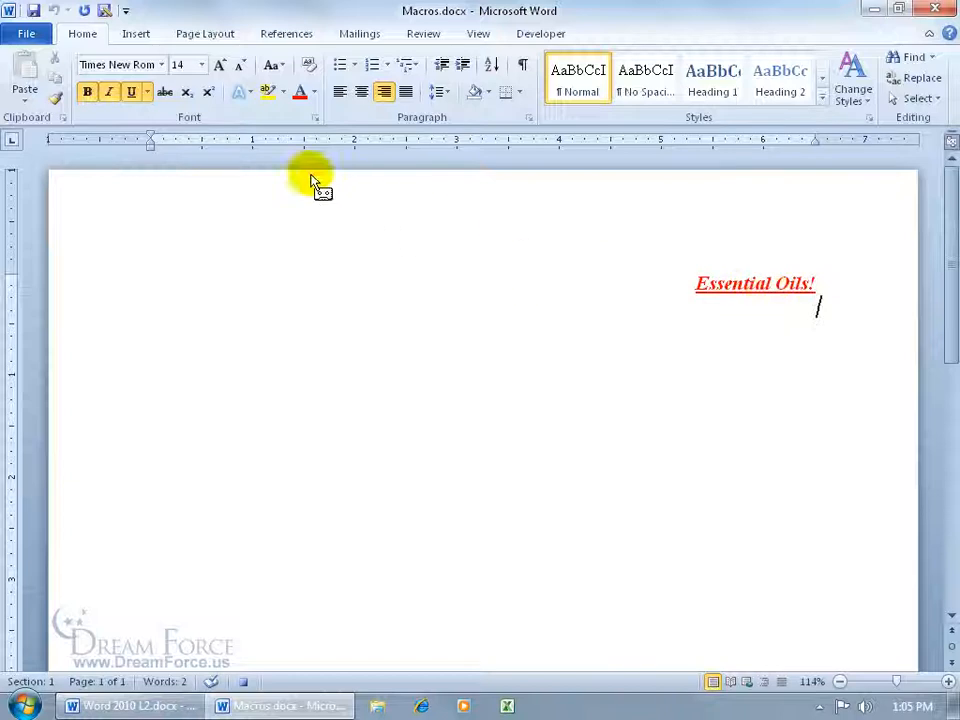
left_click(314, 120)
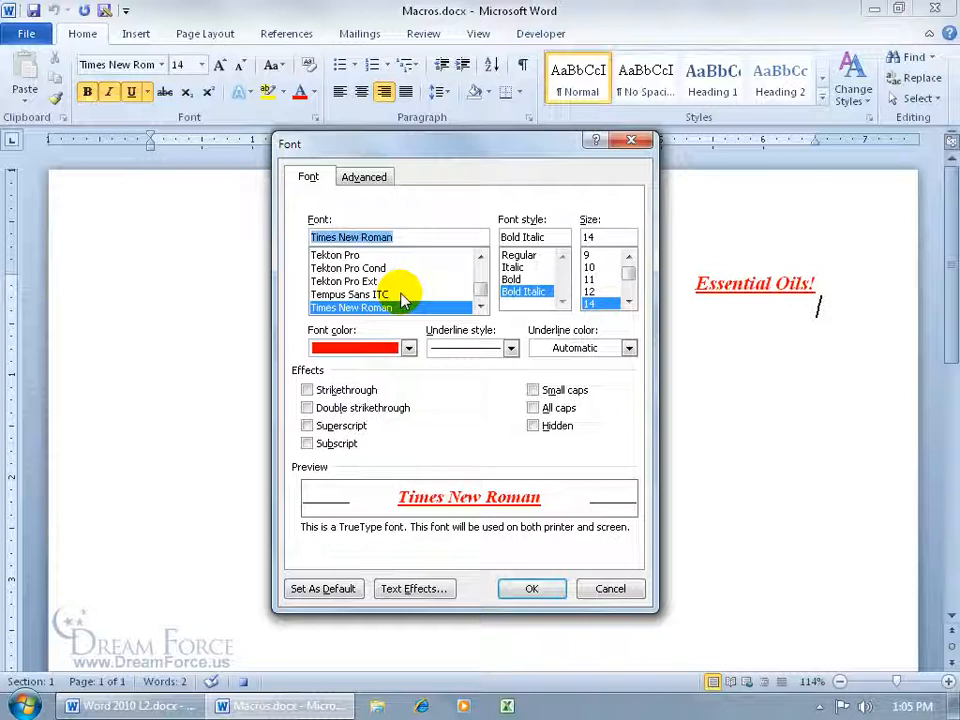
left_click(407, 348)
left_click(386, 370)
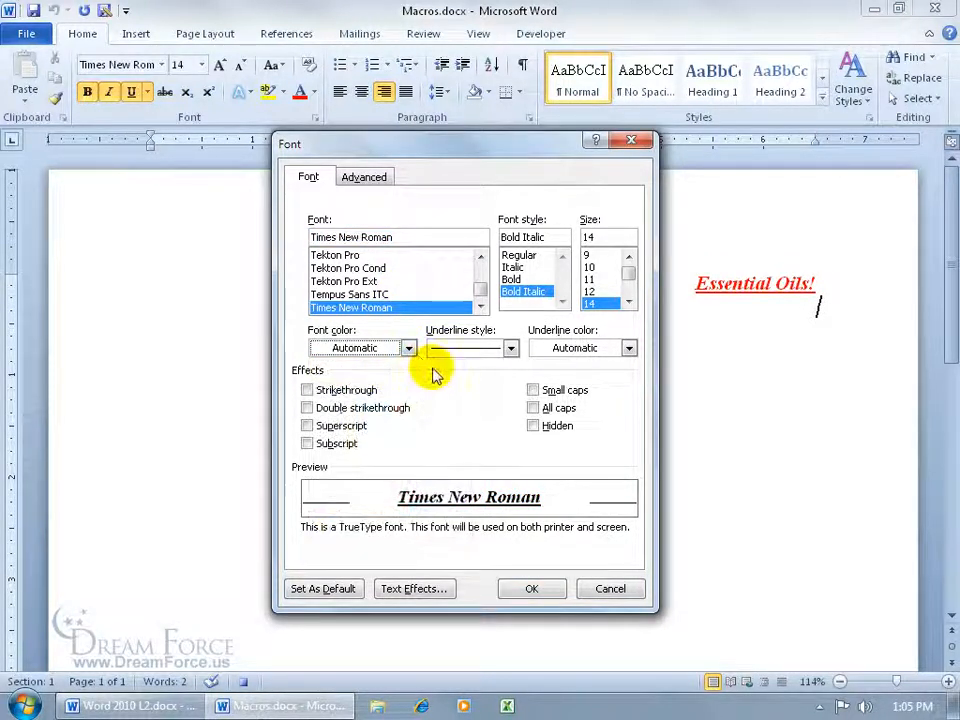
left_click(592, 291)
left_click(519, 255)
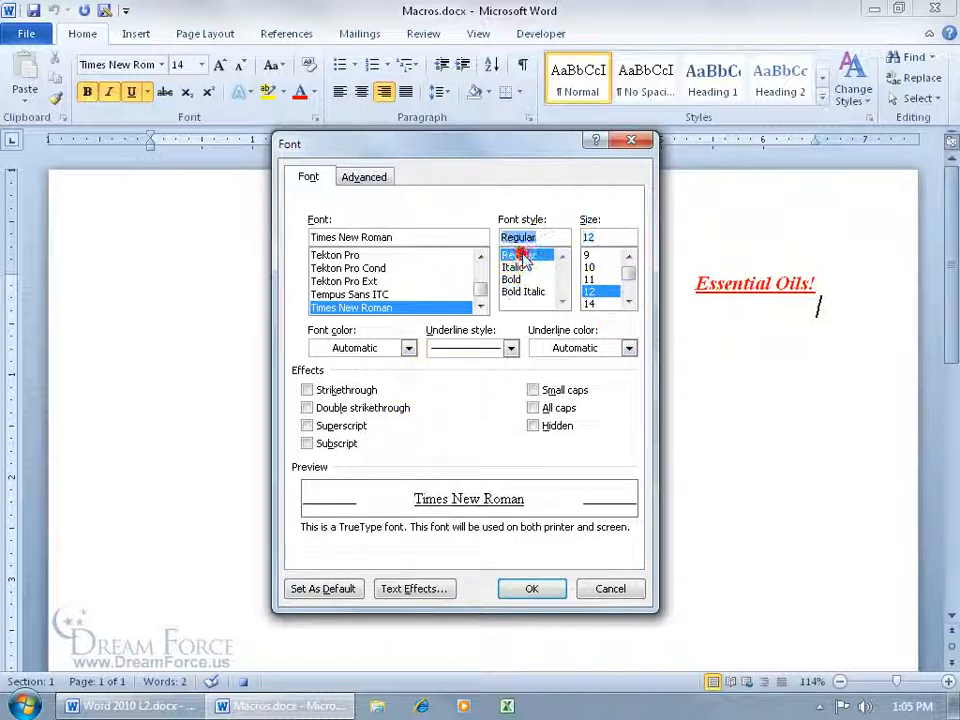
left_click(510, 348)
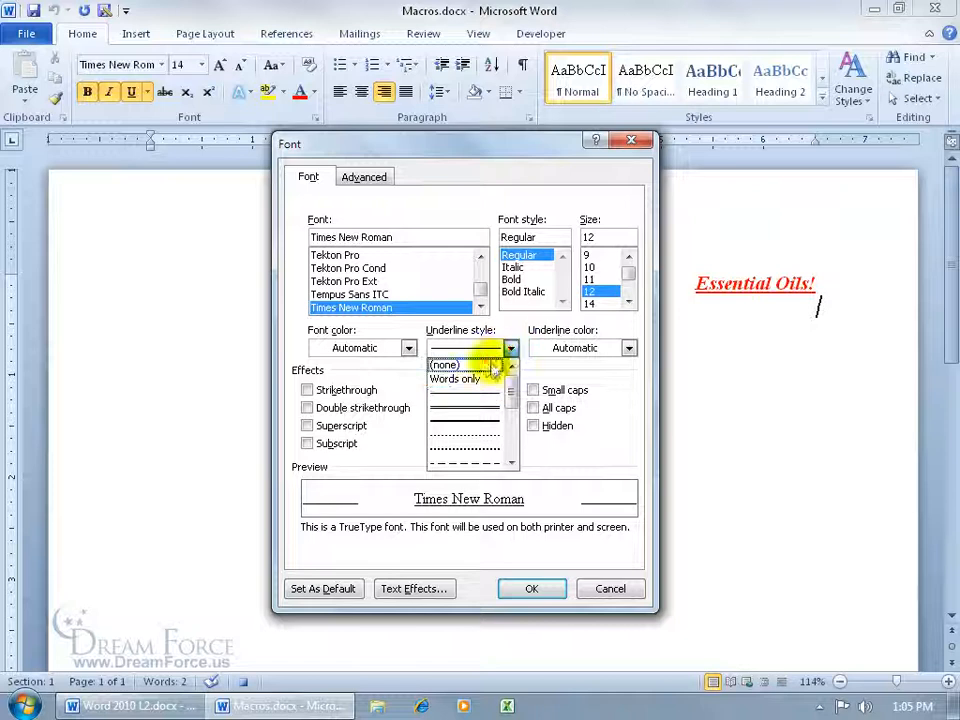
left_click(490, 365)
left_click(560, 588)
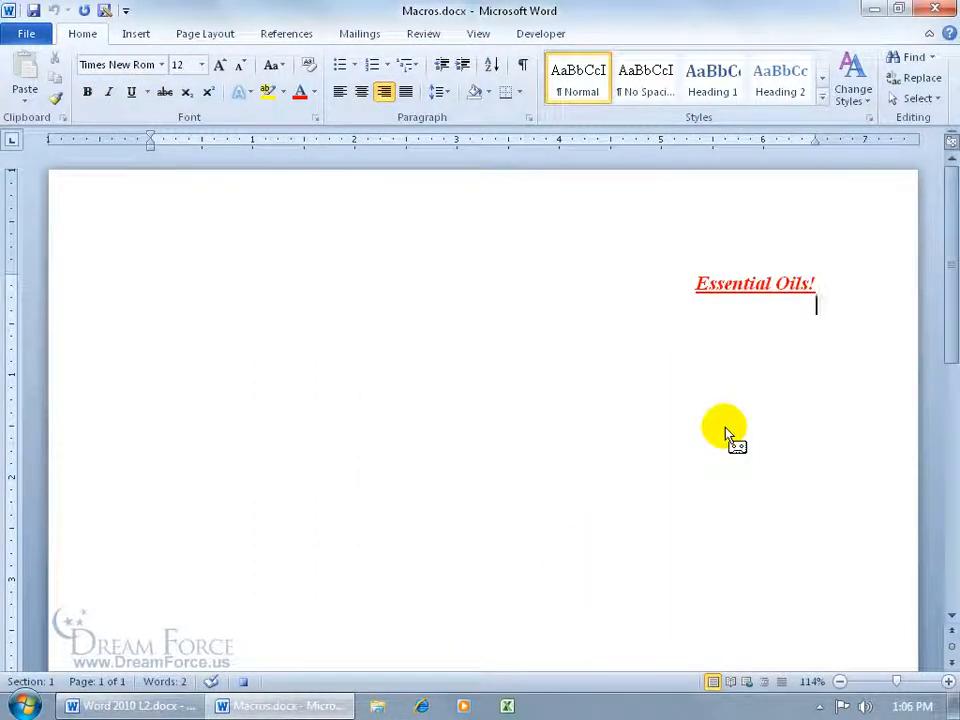
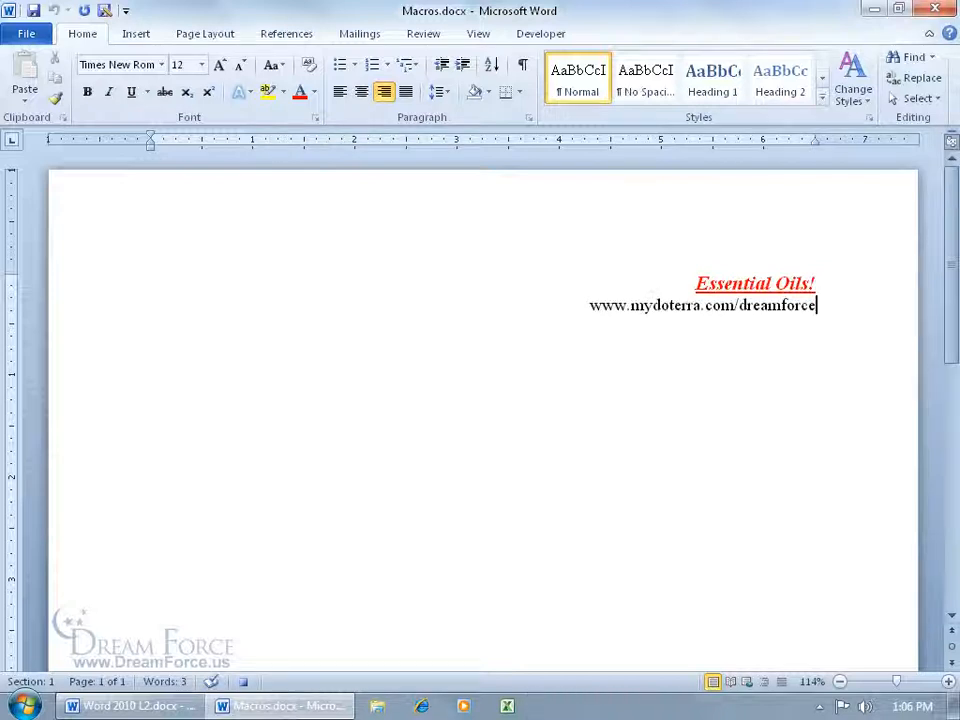
left_click(244, 683)
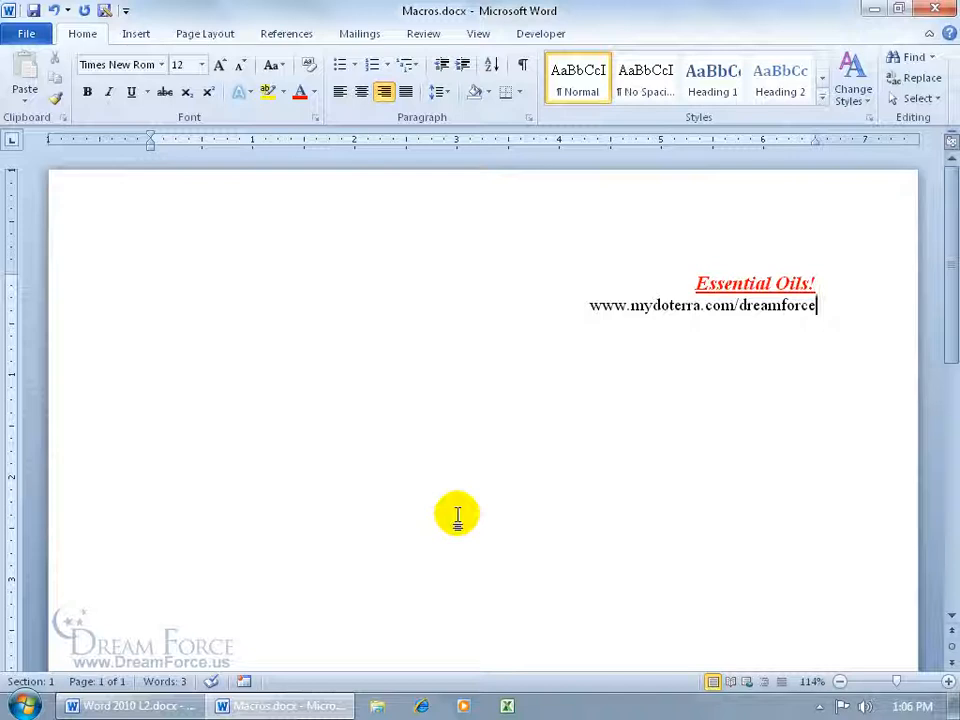
key("Return")
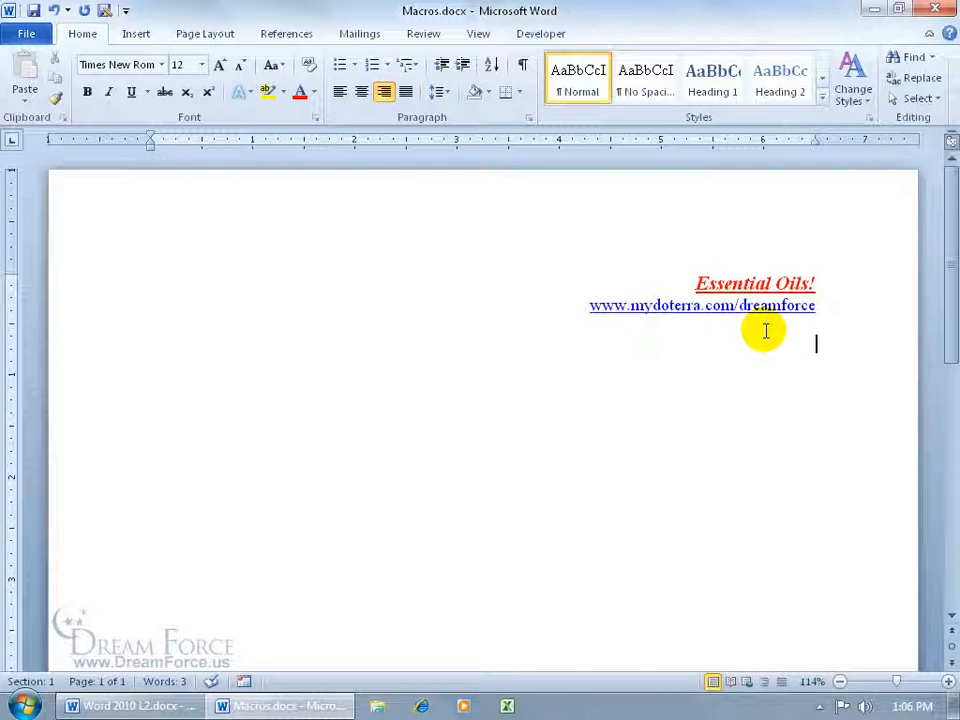
left_click(536, 36)
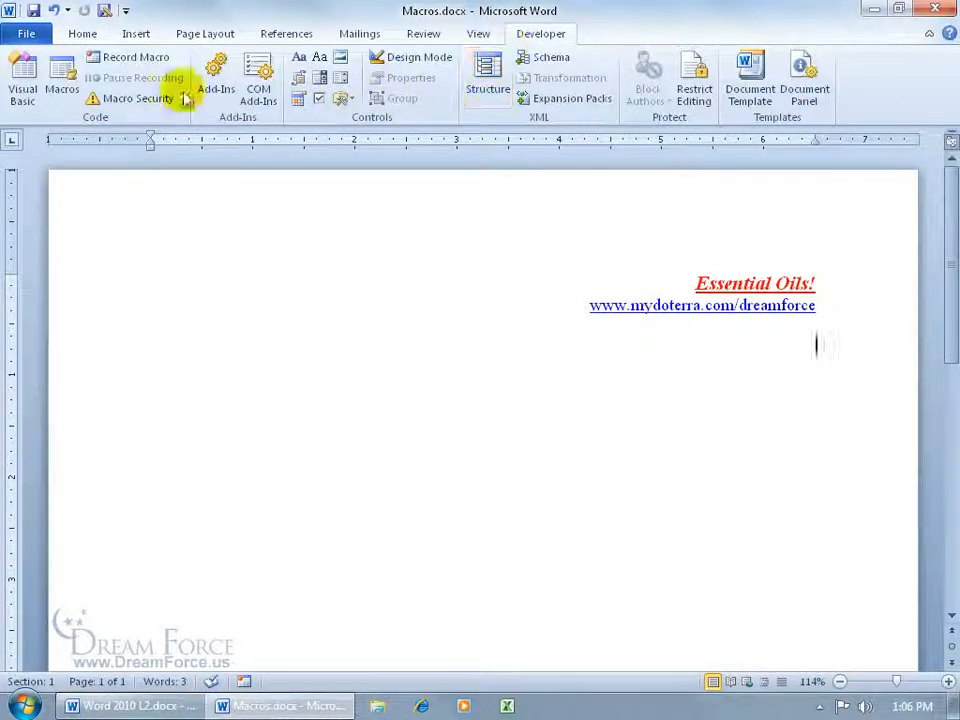
left_click(479, 36)
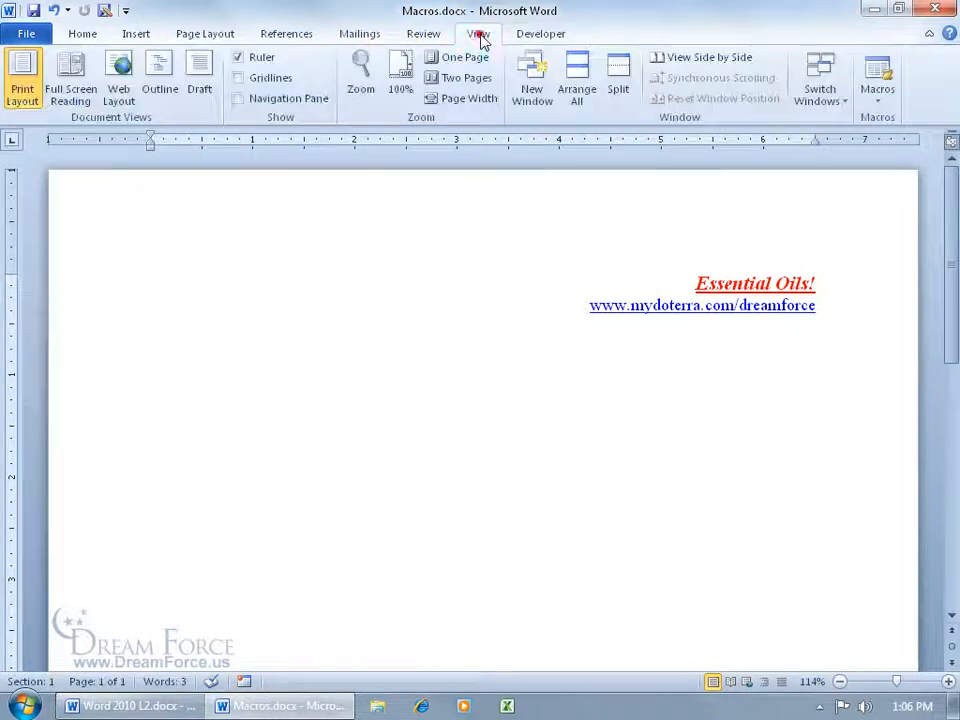
Run Essential_Oils from View Macros, then press Enter to link the second address
left_click(878, 80)
left_click(878, 88)
left_click(882, 120)
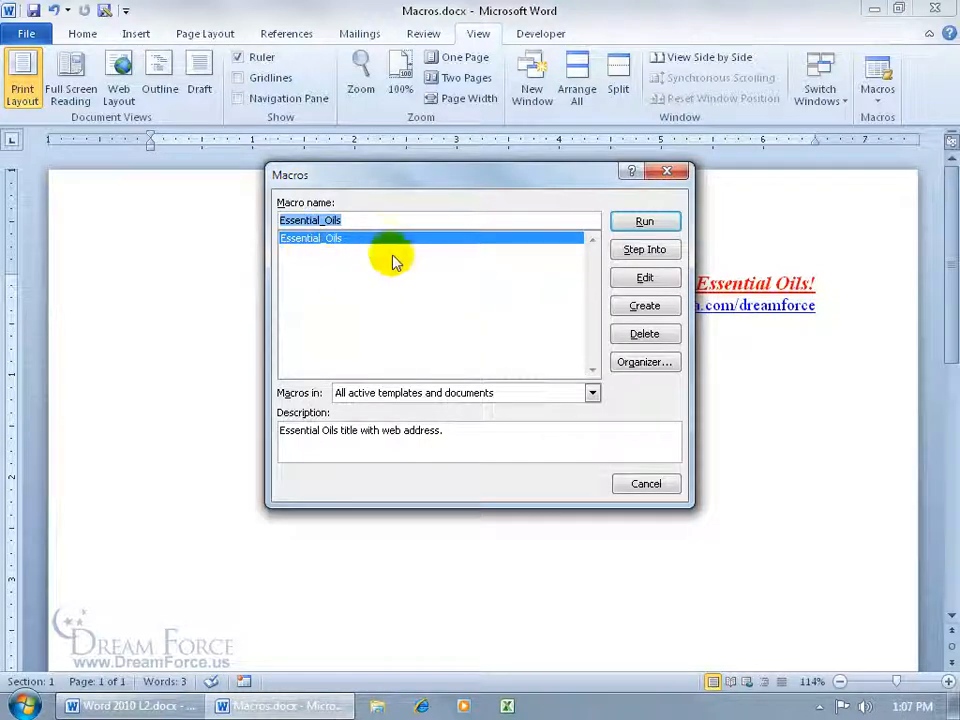
left_click(641, 223)
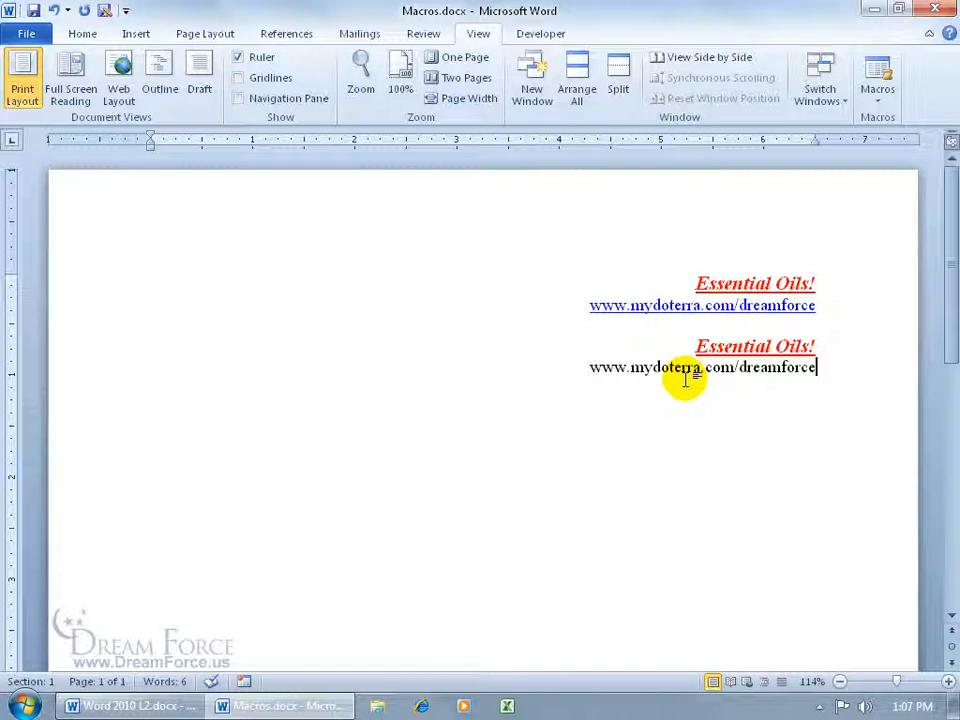
key("Return")
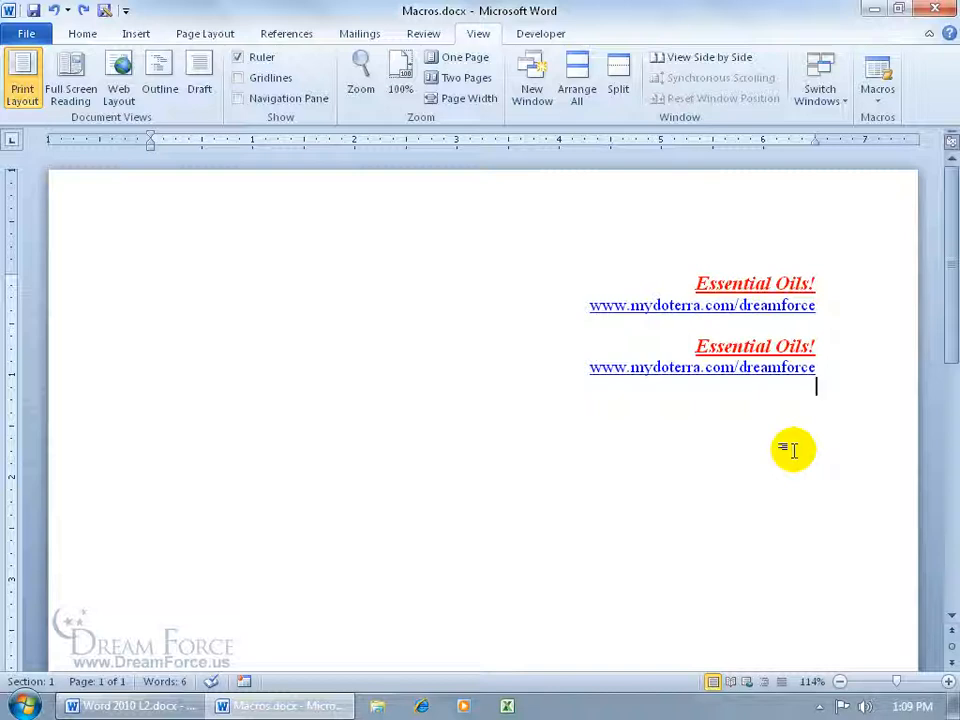
Add more Essential Oils! blocks via shortcut, including one on a new line after the second address
key("Return")
key("alt+e")
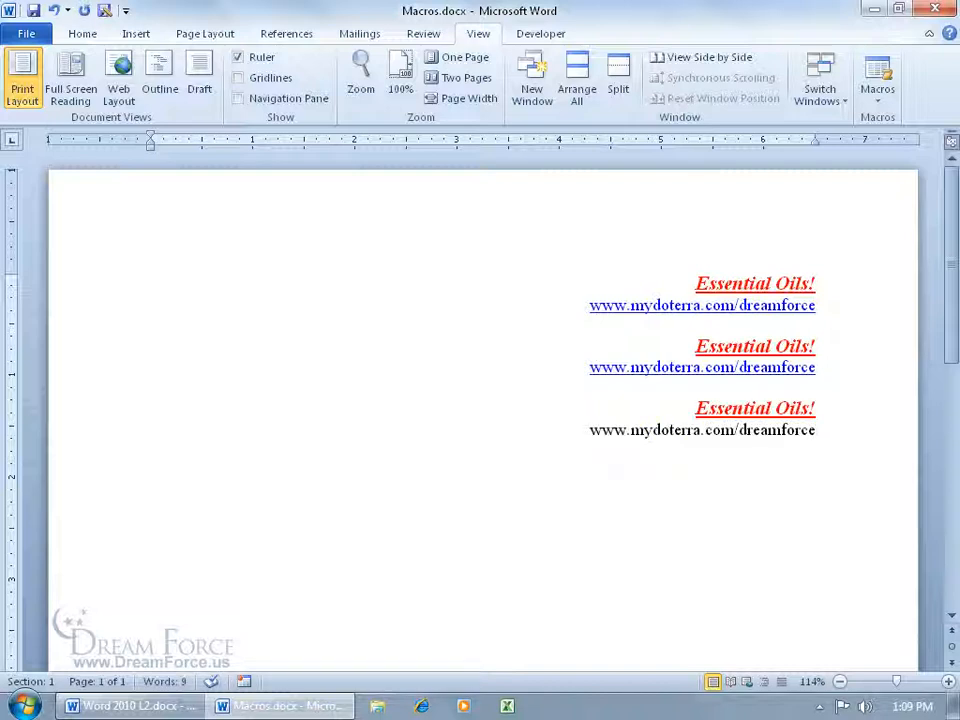
key("alt+e")
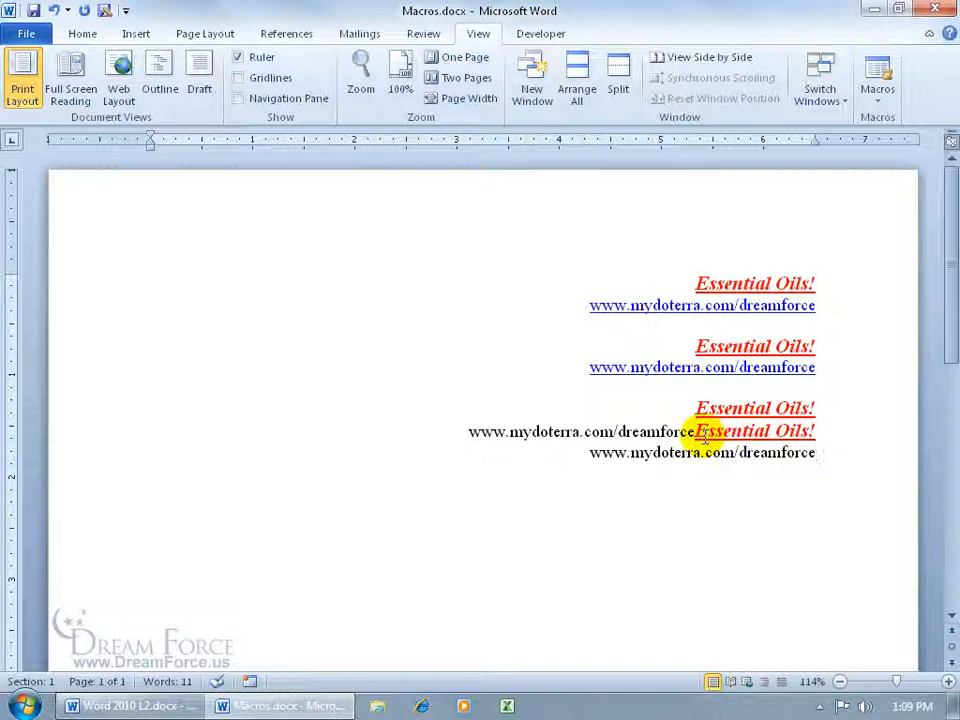
left_click(816, 367)
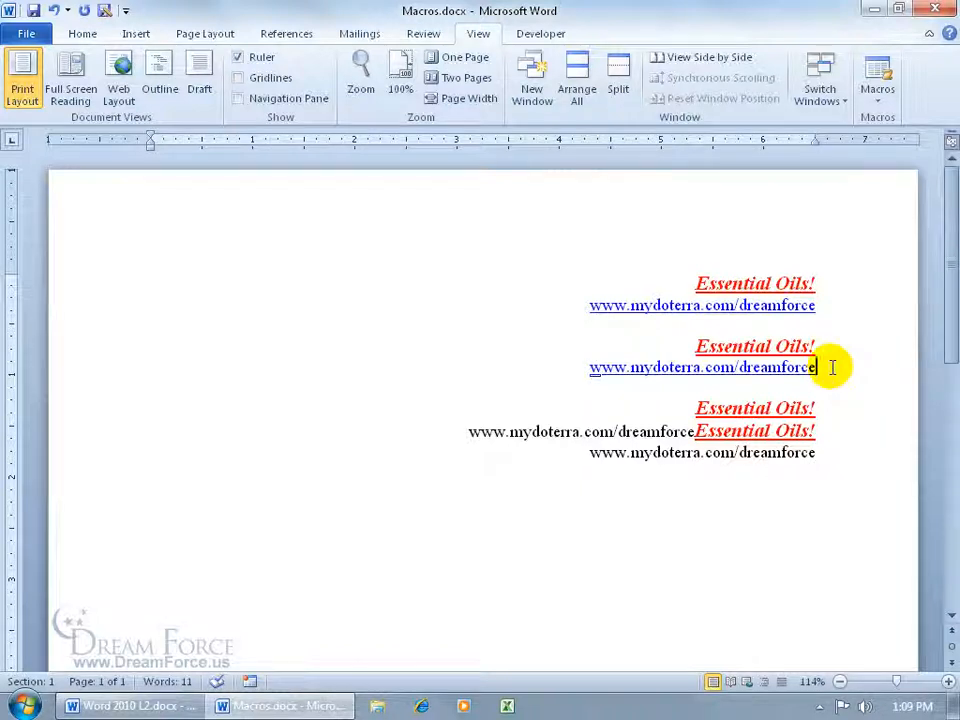
key("Return")
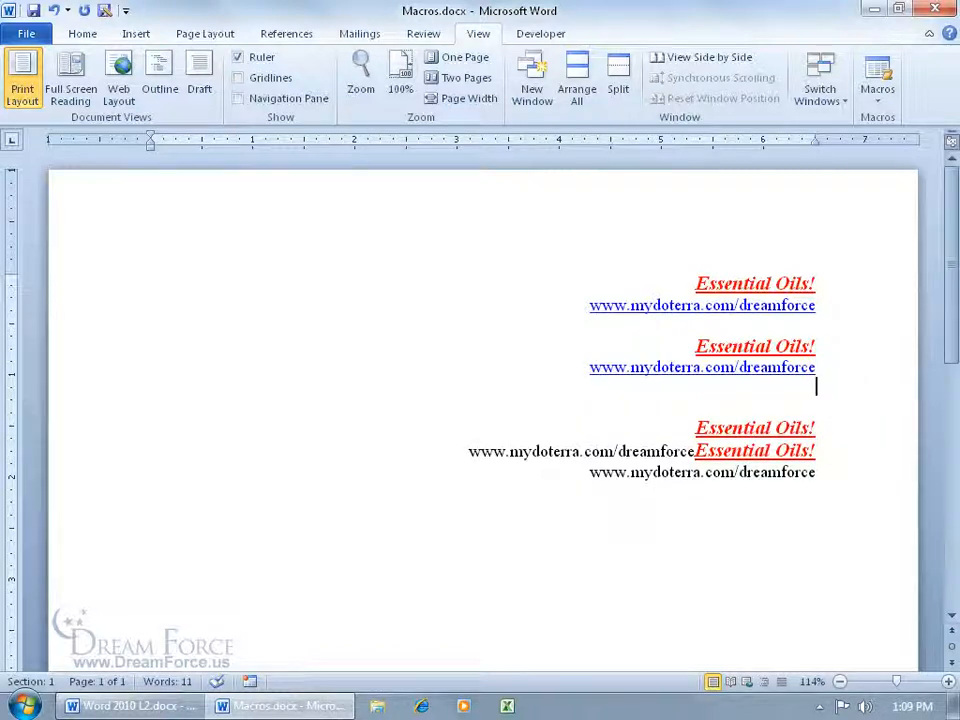
key("ctrl+shift+e")
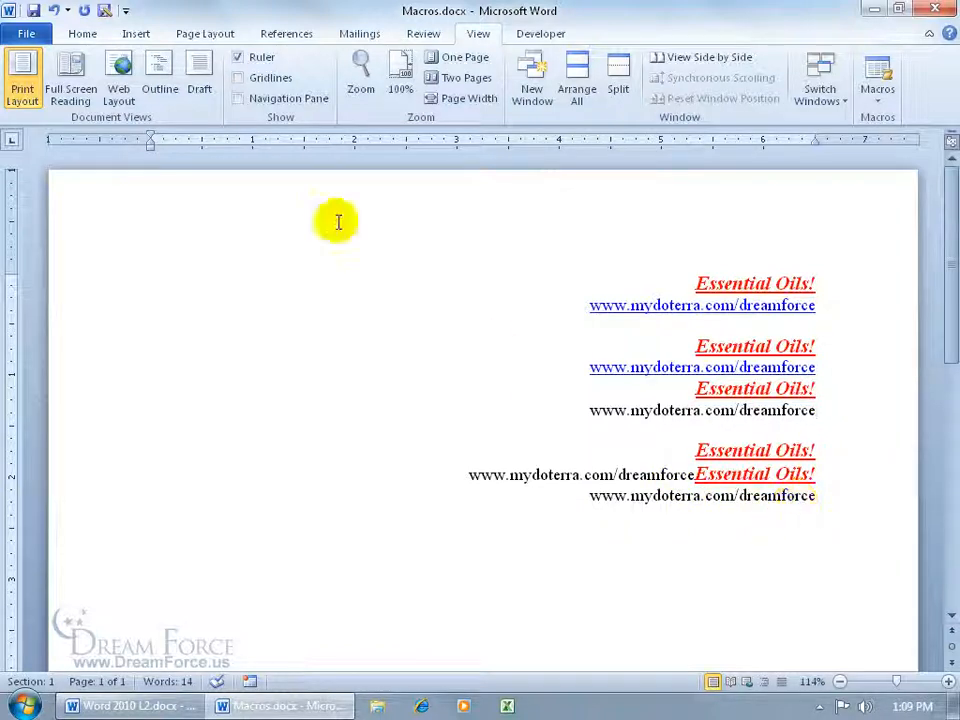
Add the Essential_Oils macro to the Quick Access Toolbar from the Macros command list
right_click(103, 12)
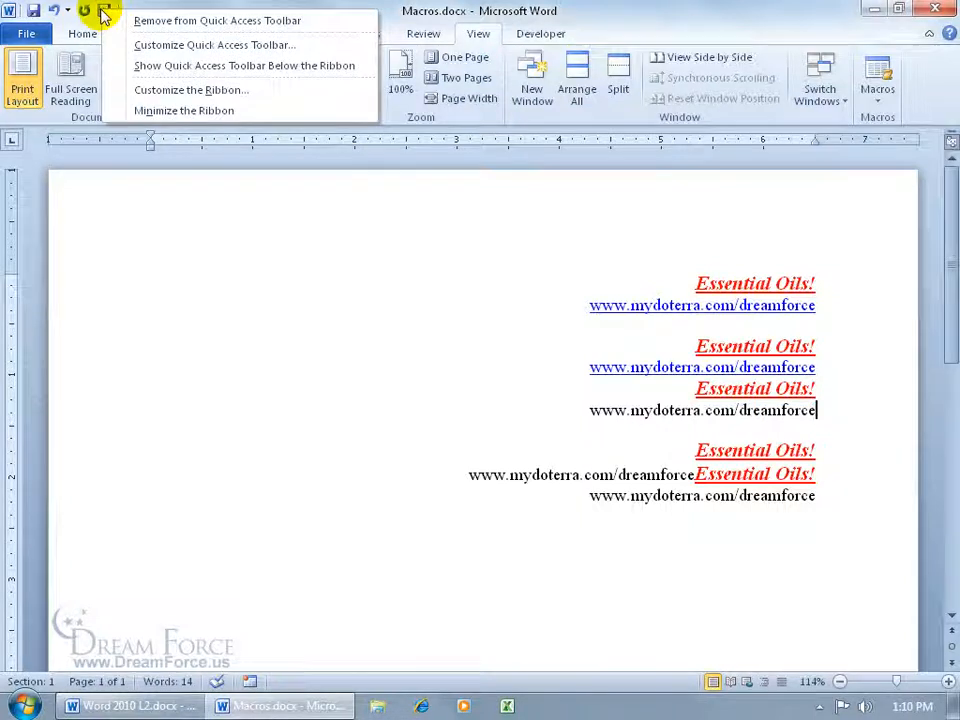
left_click(160, 46)
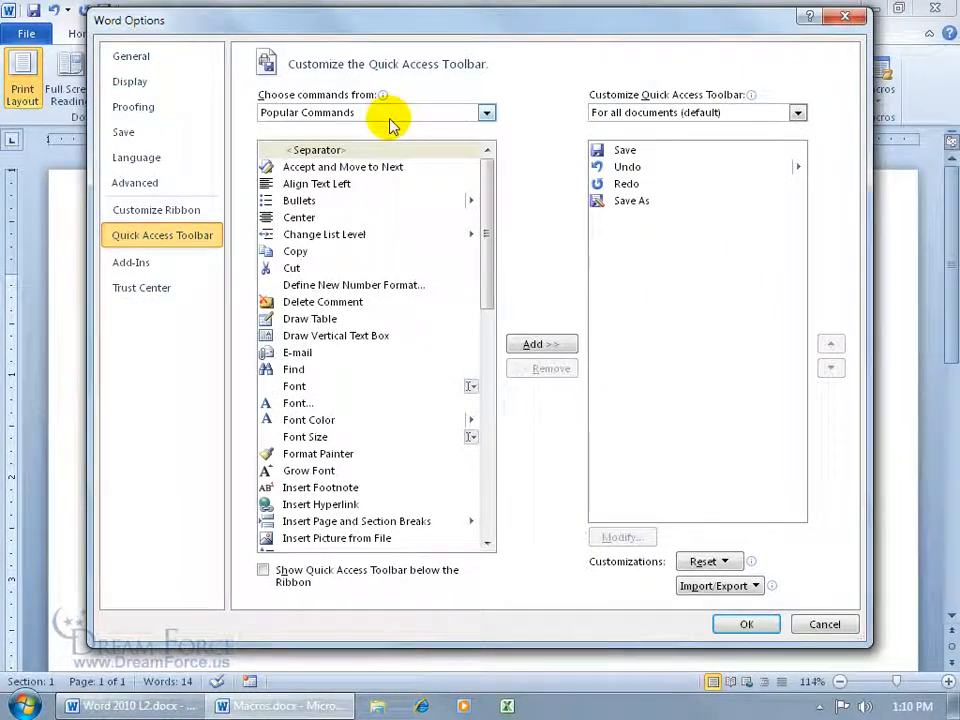
left_click(487, 114)
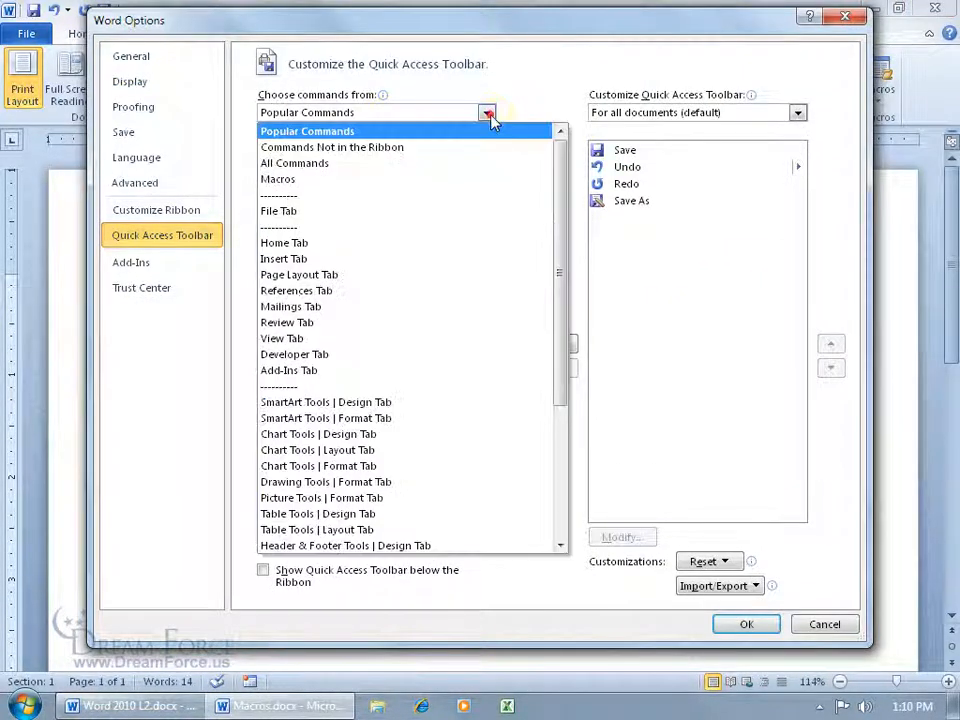
left_click(418, 179)
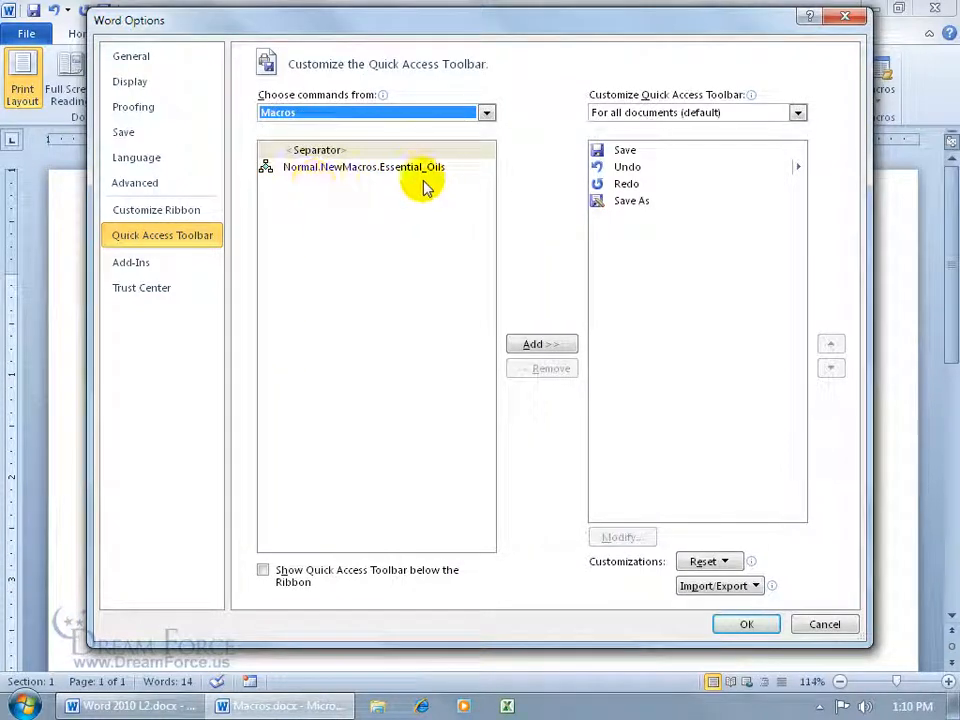
left_click(403, 170)
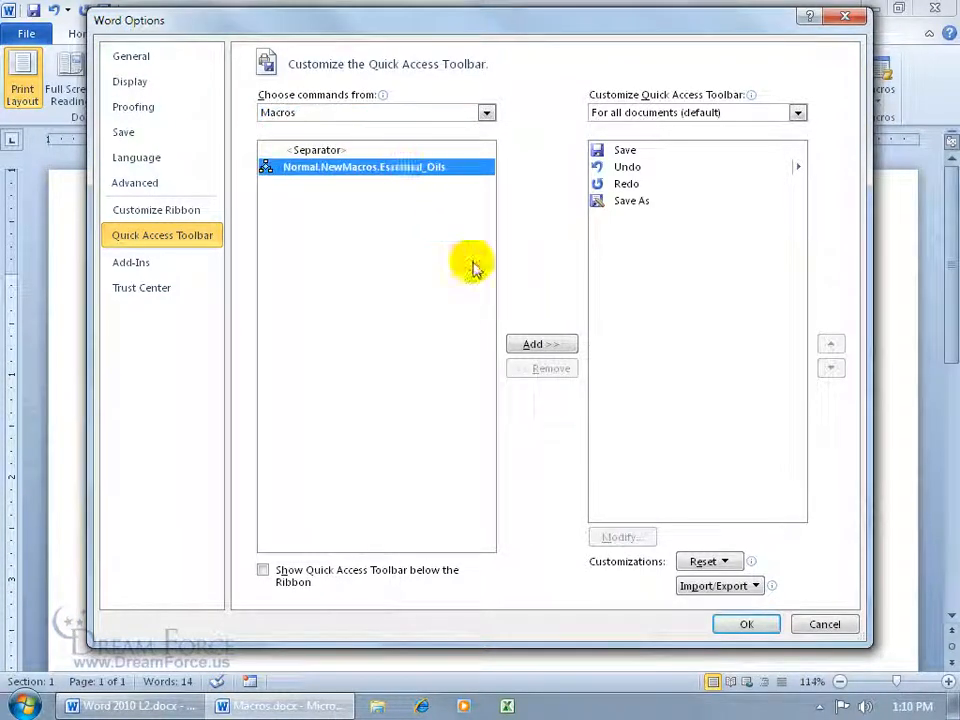
left_click(538, 344)
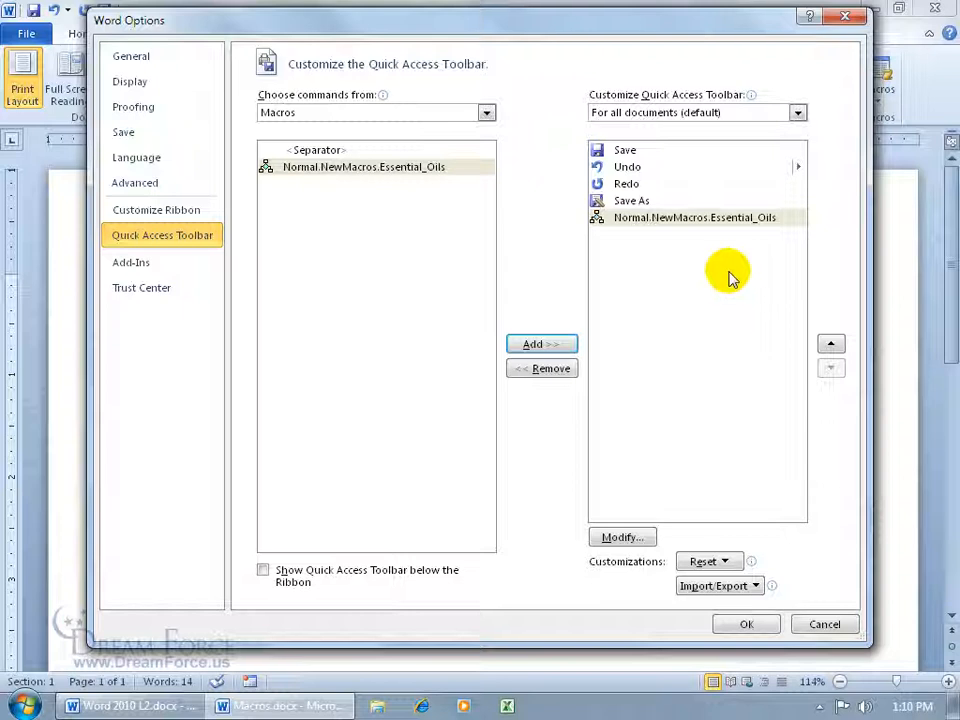
Give the toolbar button a smiley symbol and the display name Essential Oils
left_click(621, 537)
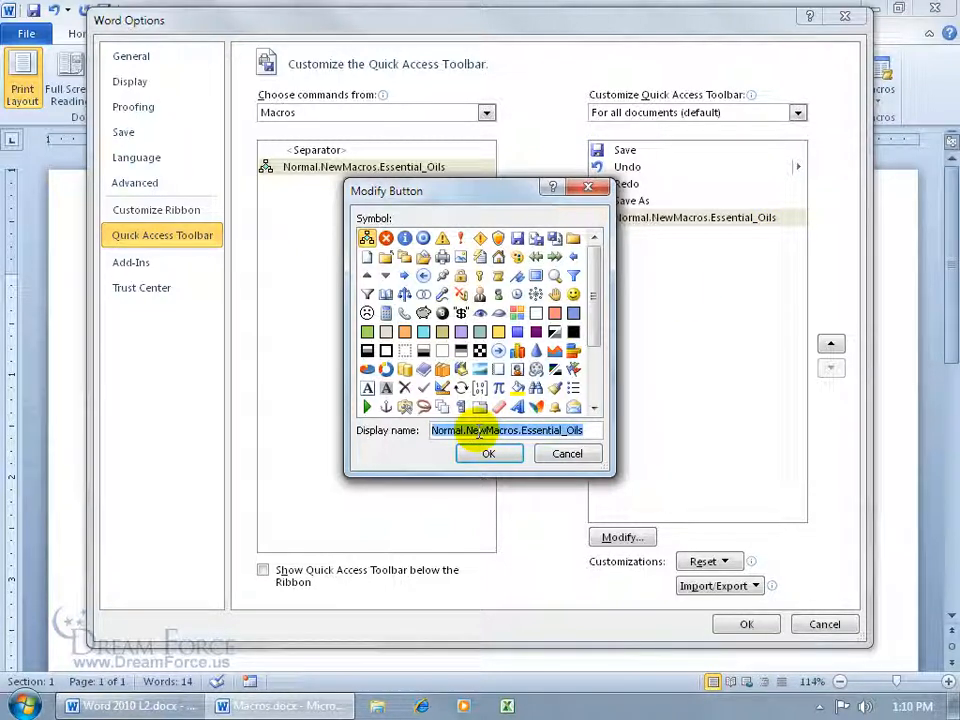
left_click_drag(527, 198, 450, 208)
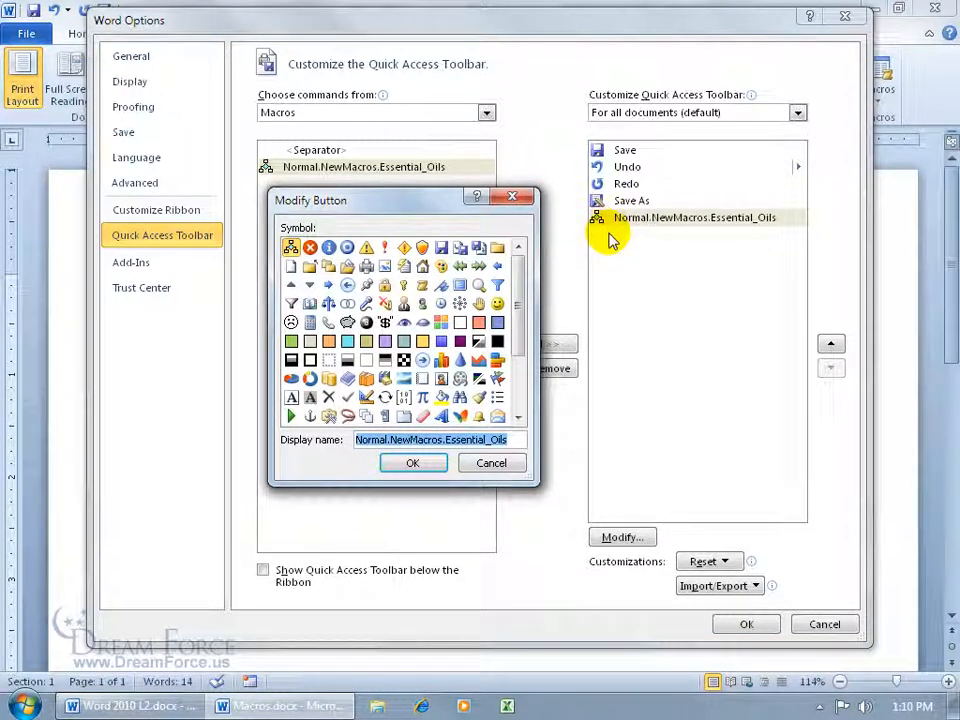
left_click(497, 303)
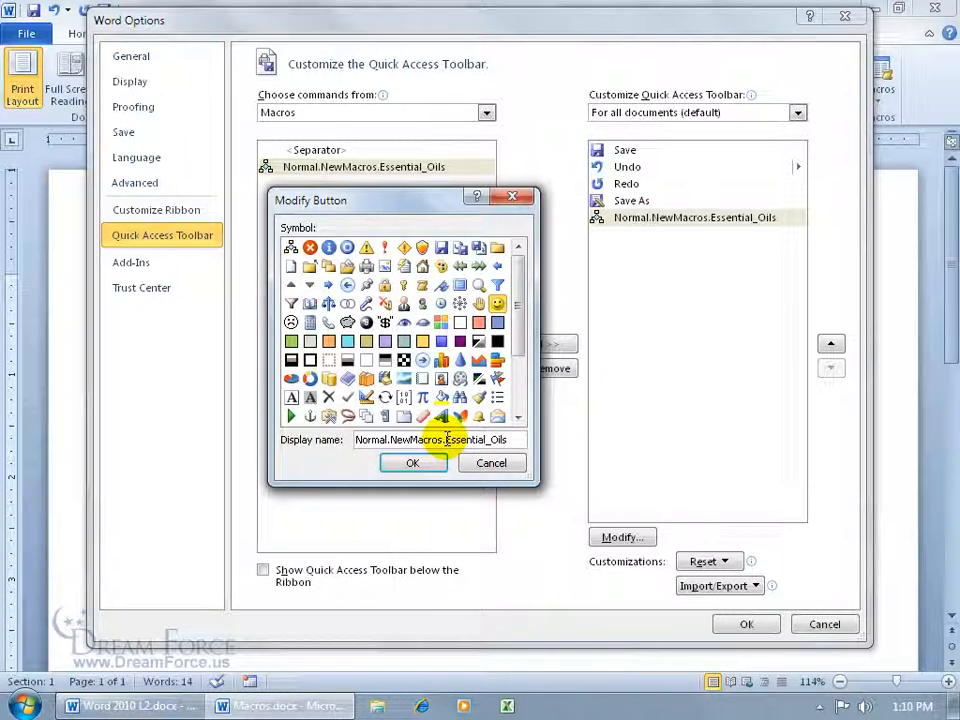
left_click_drag(357, 441, 446, 443)
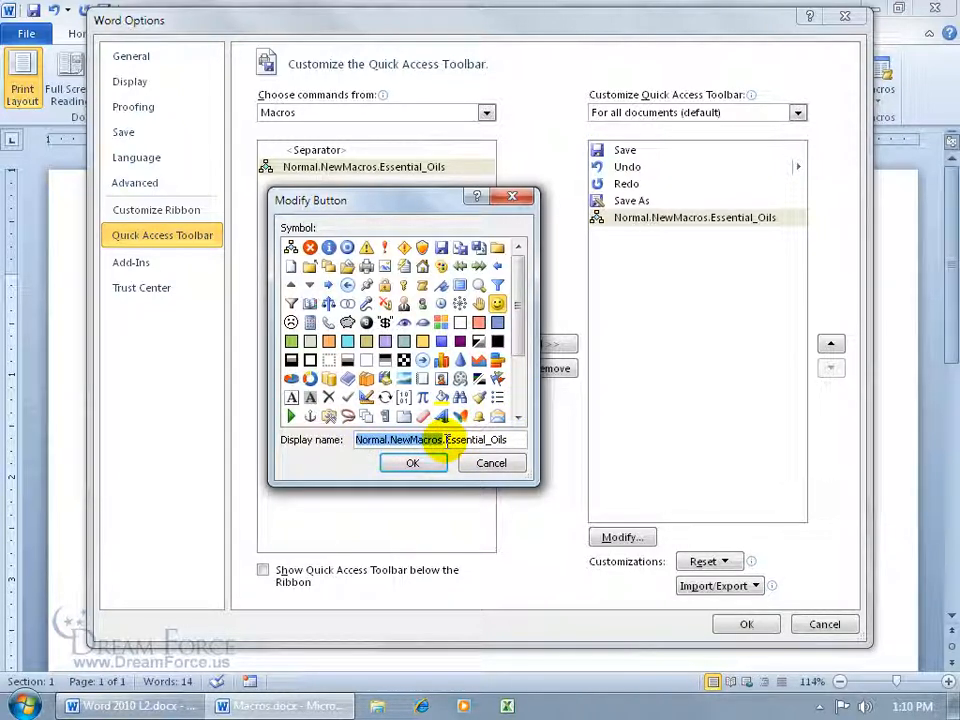
key("Delete")
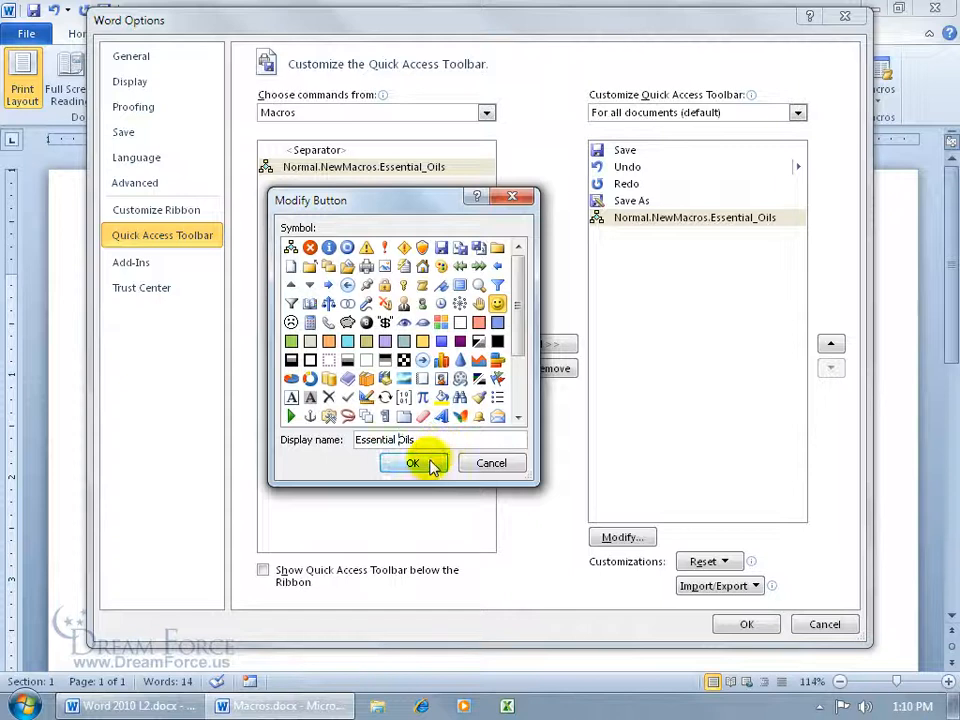
left_click(433, 460)
left_click(748, 626)
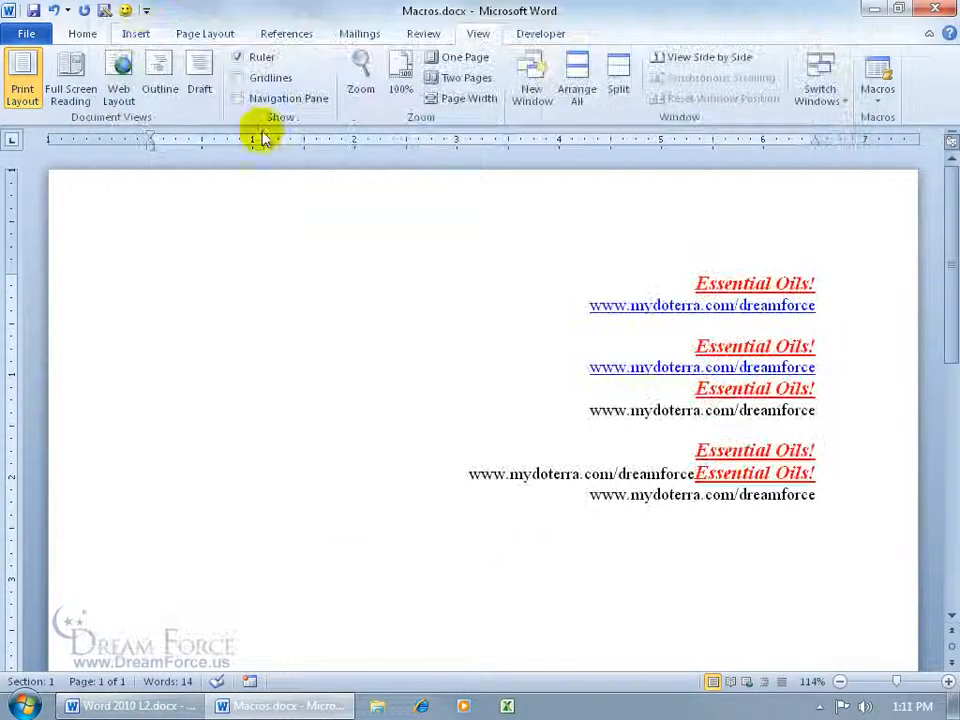
Run the Essential Oils toolbar macro four times, adding more red Essential Oils! headings with web addresses
left_click(128, 14)
left_click(126, 10)
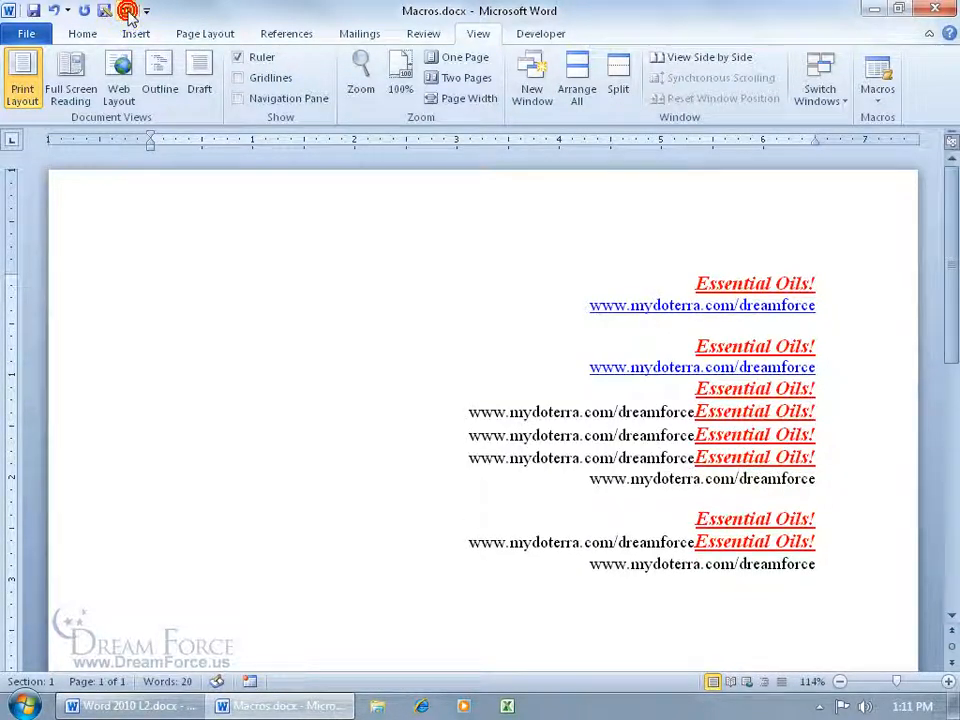
left_click(126, 10)
left_click(126, 10)
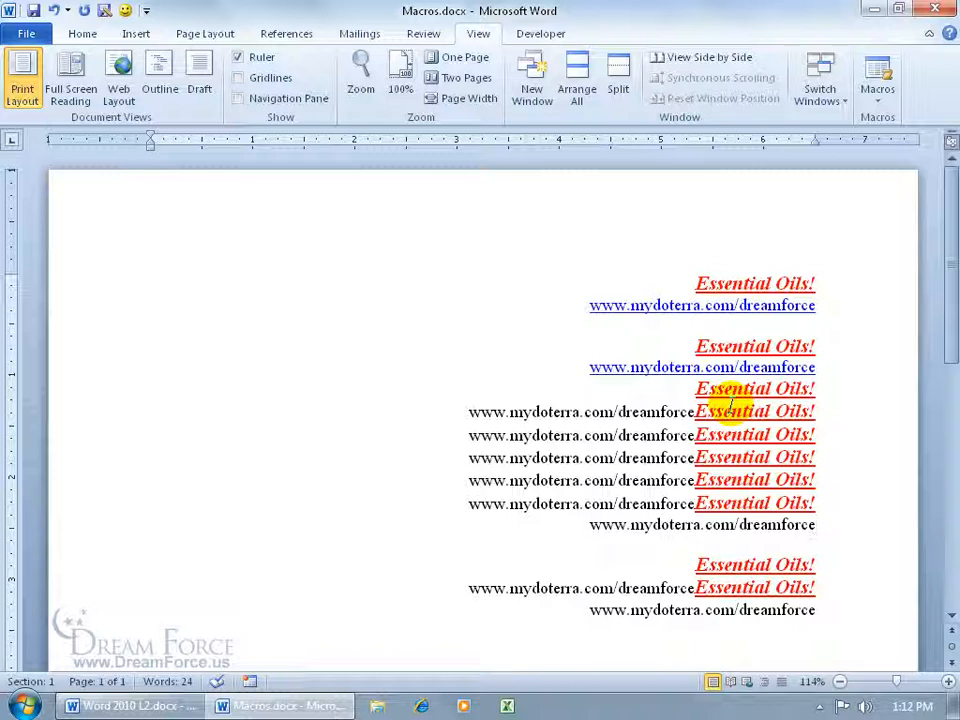
Open the Essential_Oils macro's code for editing in Visual Basic
left_click(883, 100)
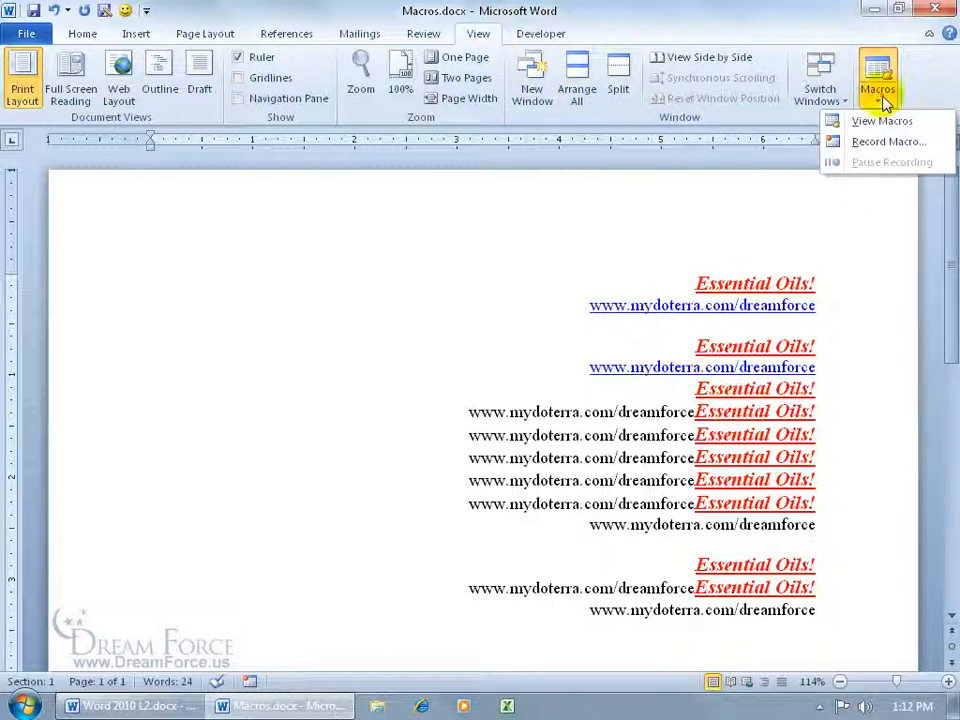
left_click(885, 121)
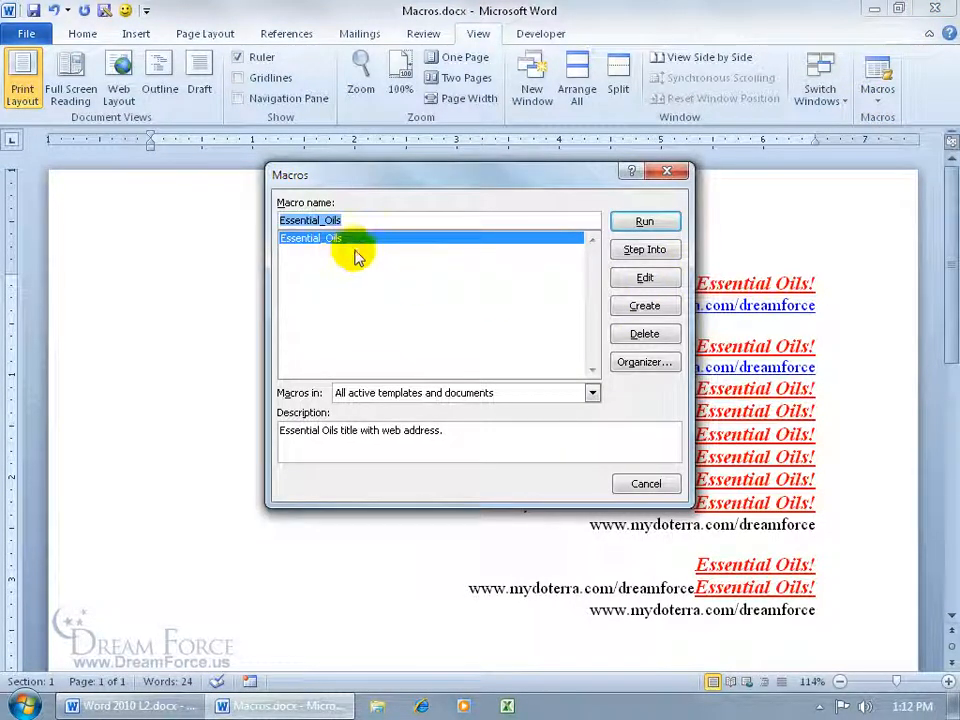
left_click(645, 277)
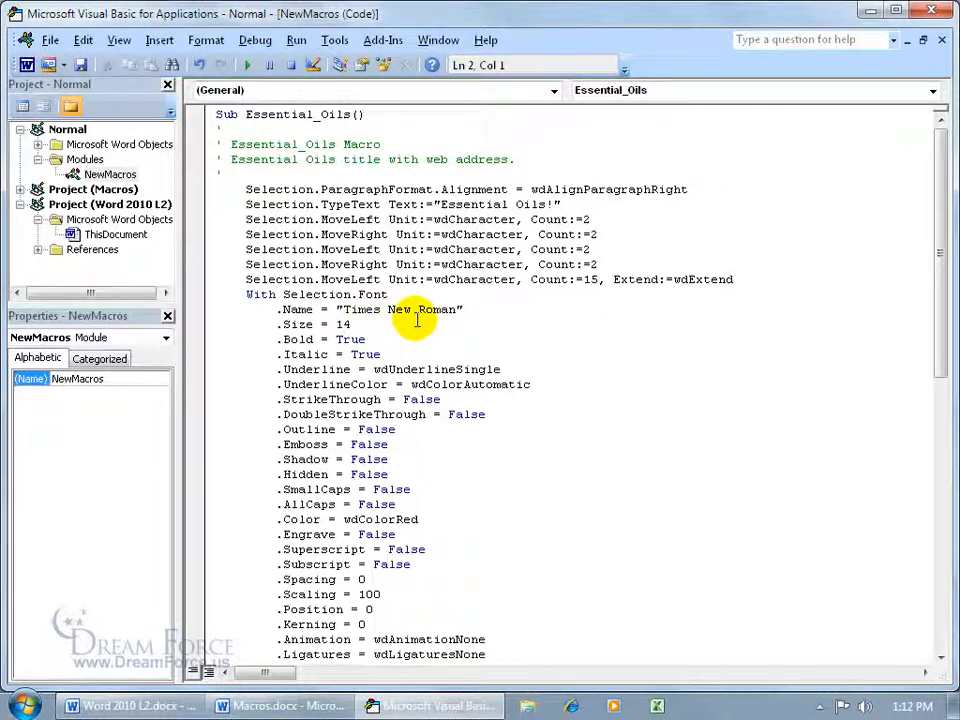
Change the macro's font to Arial, size 14 to 16, and colour wdColorRed to wdColorBlue
left_click_drag(344, 310, 460, 311)
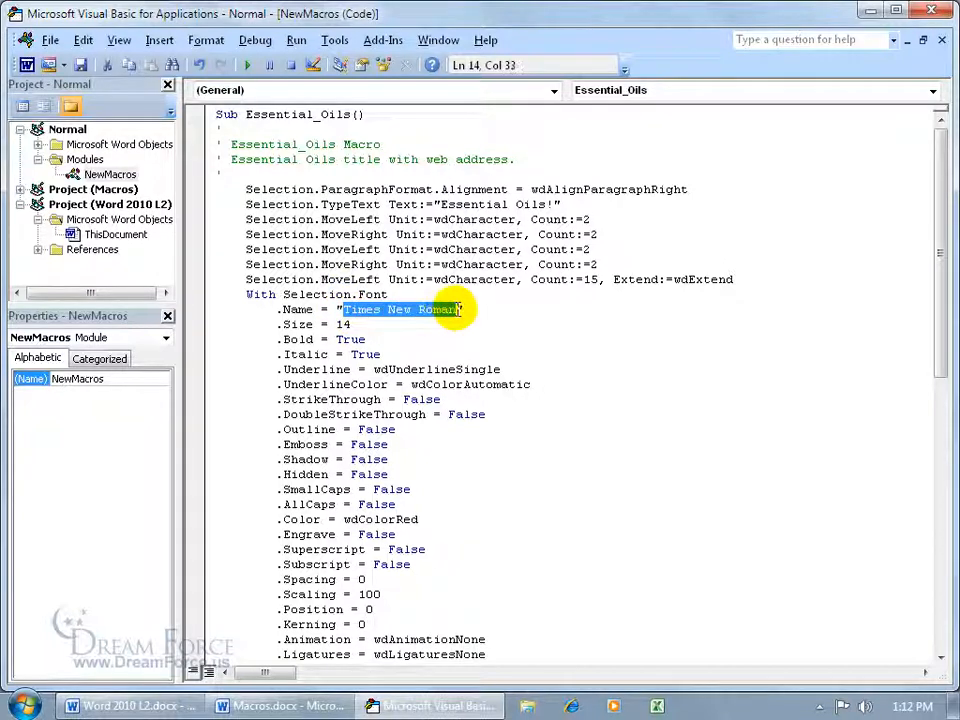
type("Air")
type("al")
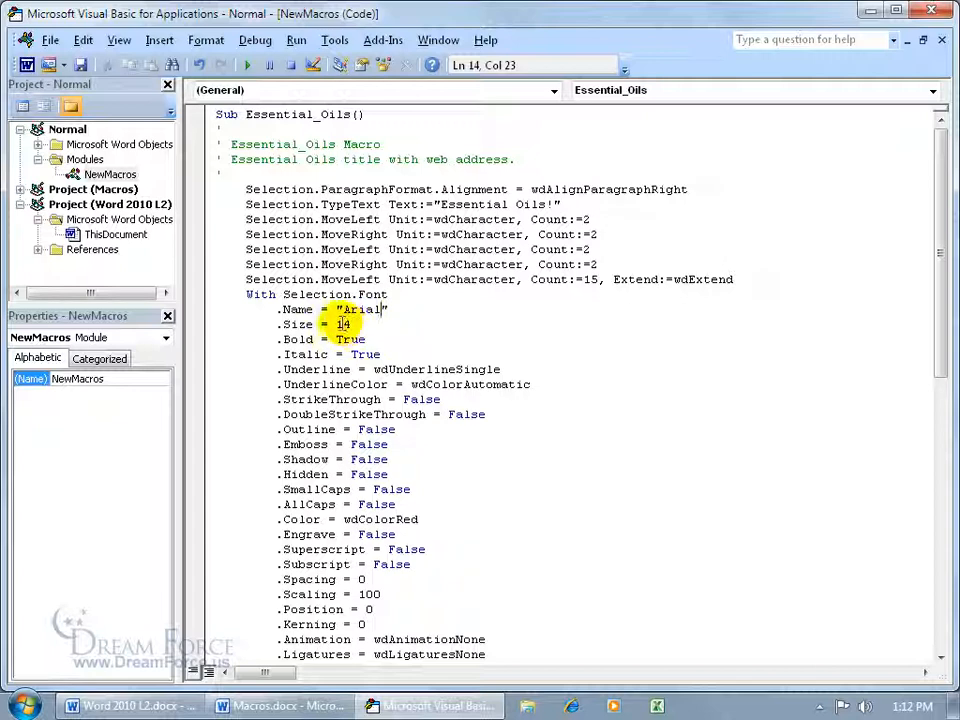
left_click(342, 324)
key("Delete")
type("6")
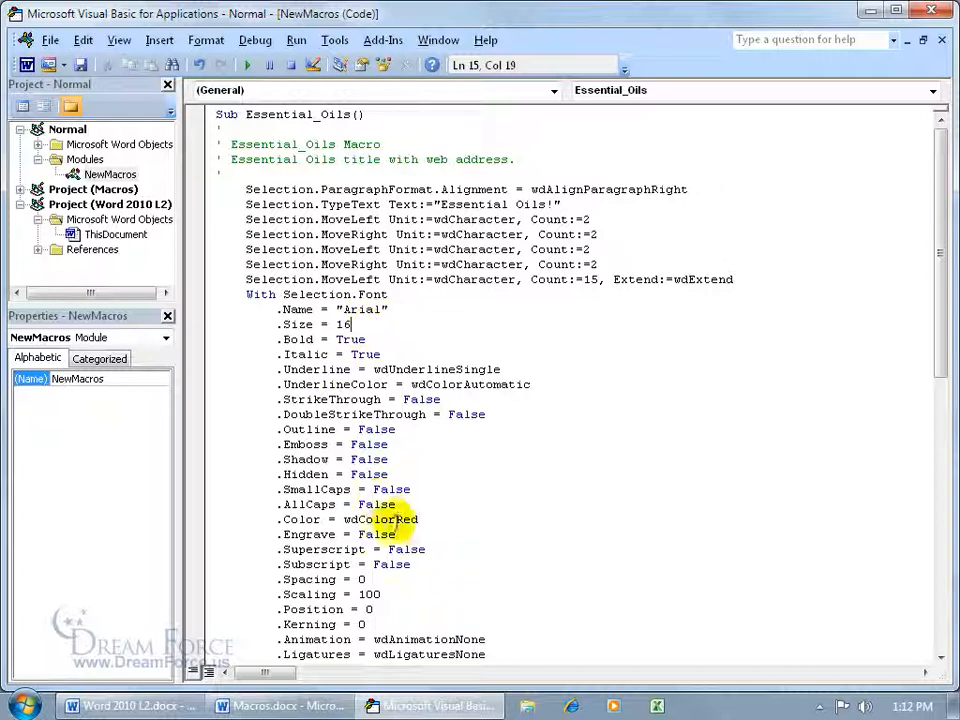
left_click_drag(397, 520, 419, 519)
type("Blue")
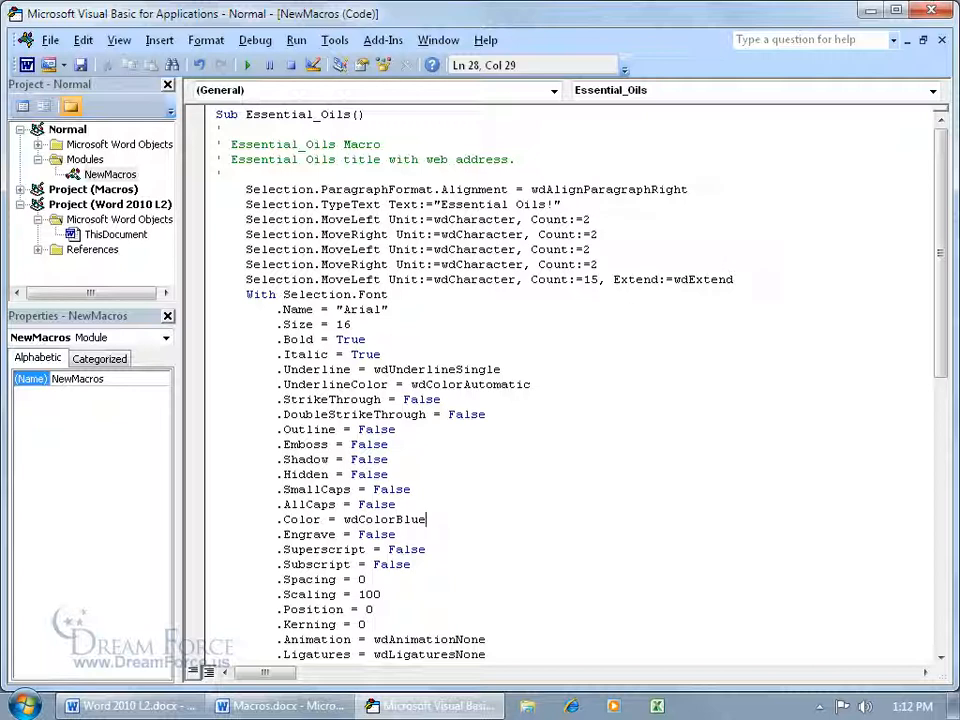
Save the edited macro and close the editor back to Word
left_click(80, 65)
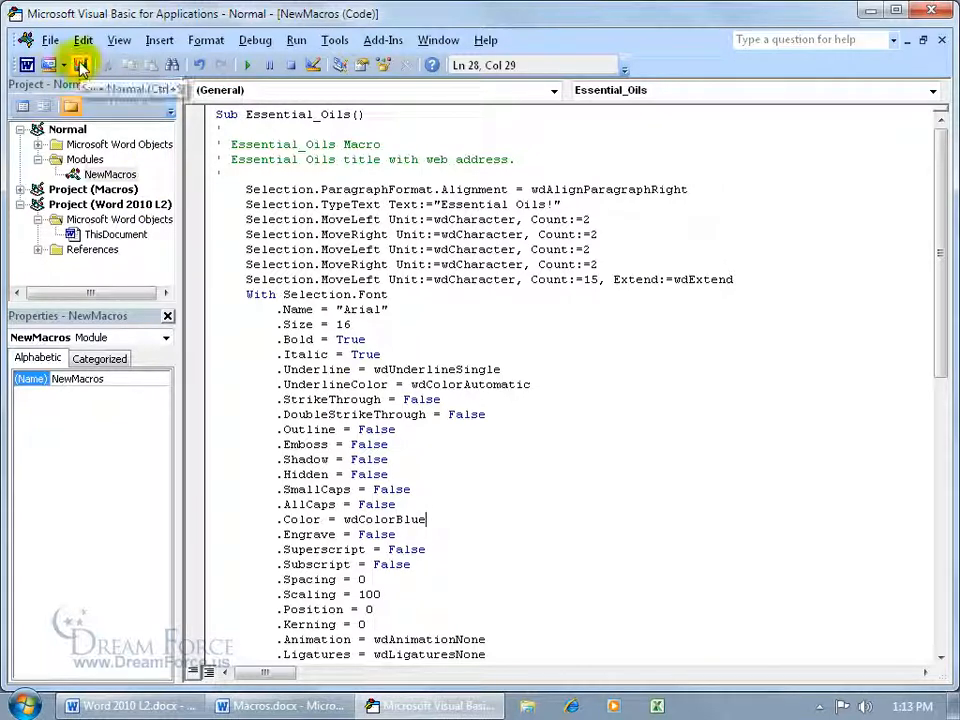
left_click(50, 41)
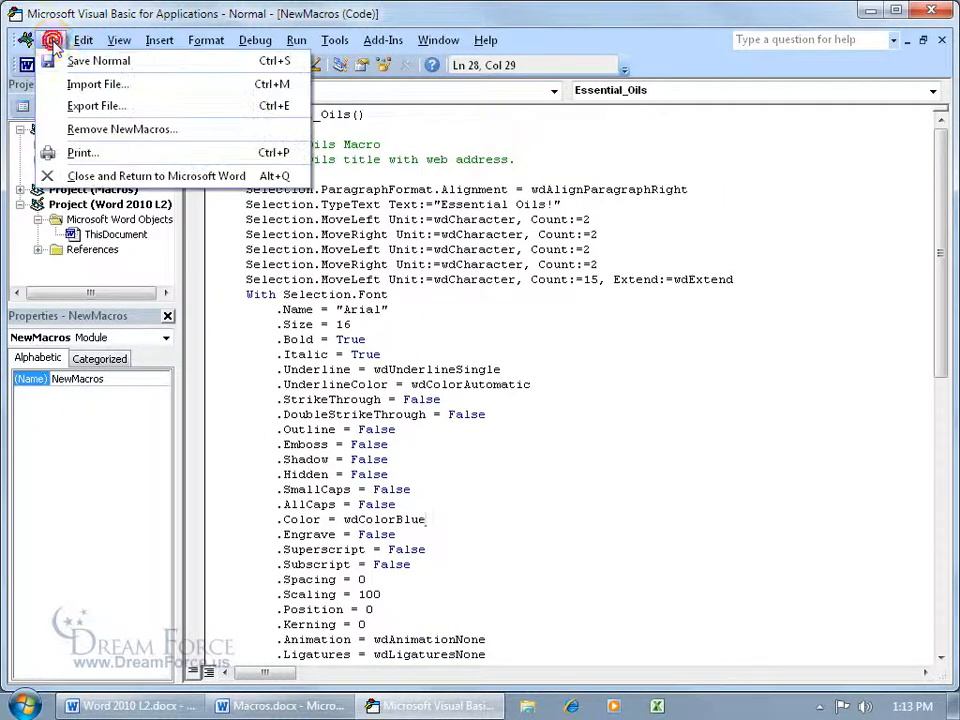
left_click(87, 182)
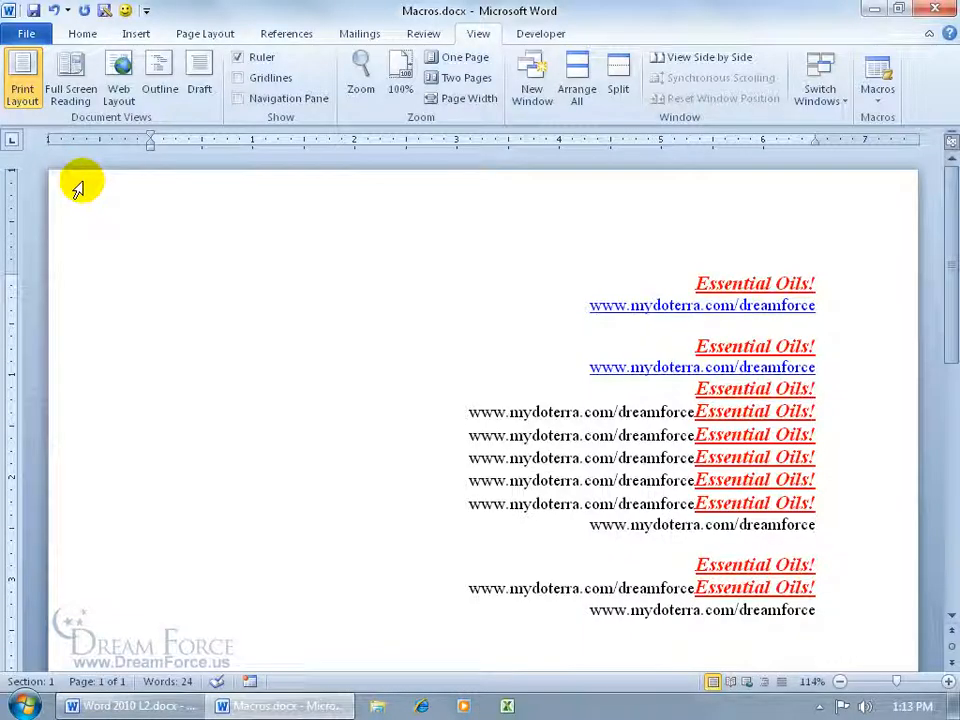
On a new line, run the edited macro to insert a blue Arial 16 Essential Oils! heading
key("Return")
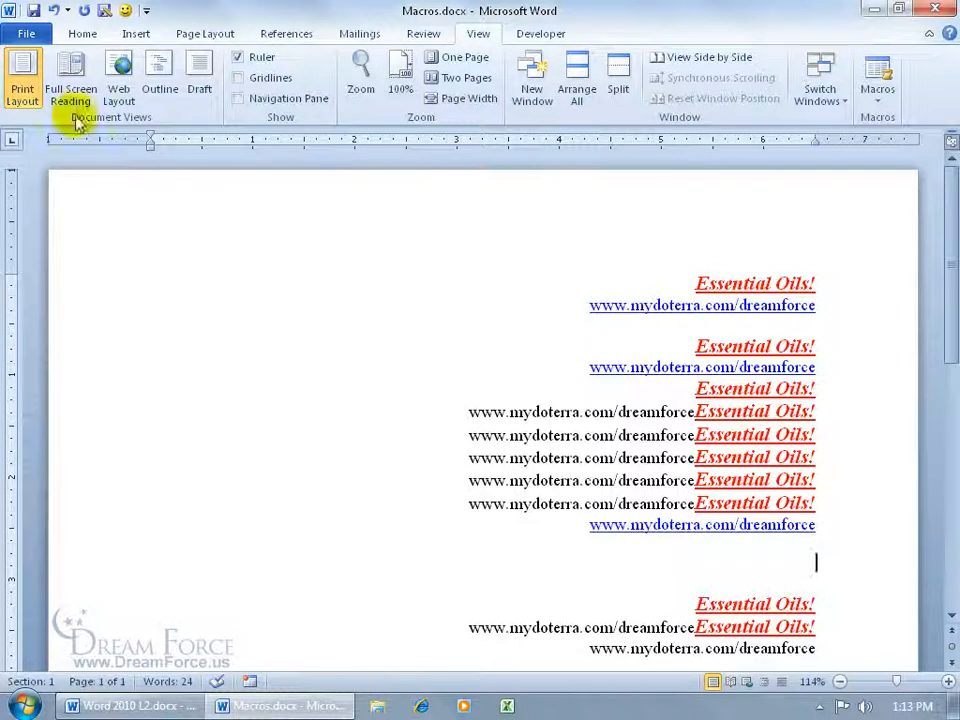
left_click(124, 11)
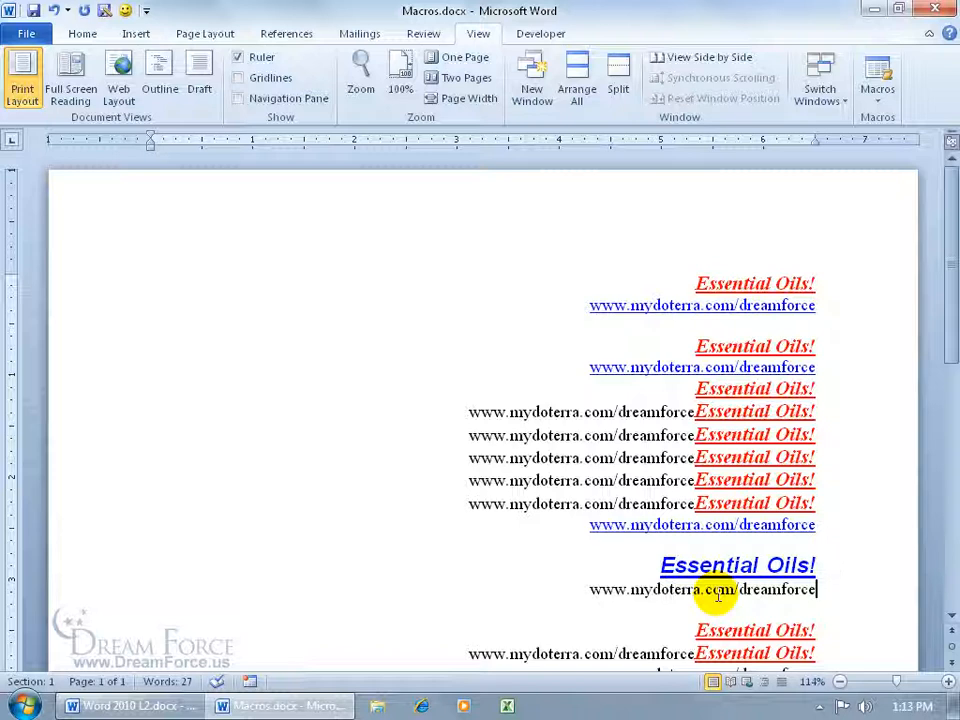
left_click(879, 80)
left_click(643, 278)
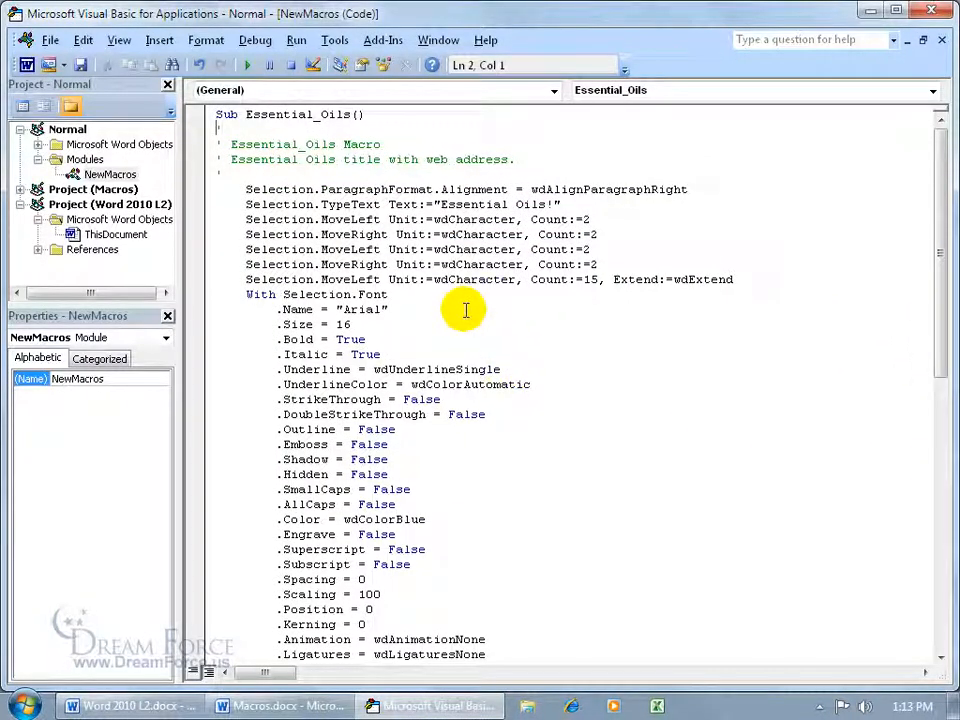
left_click(321, 279)
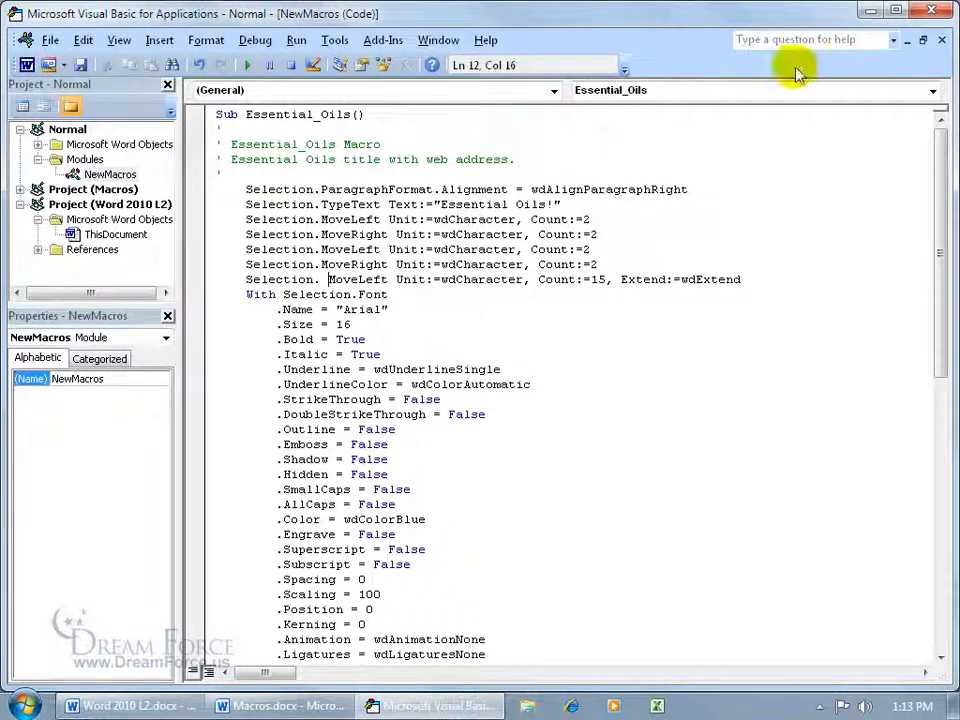
left_click(938, 10)
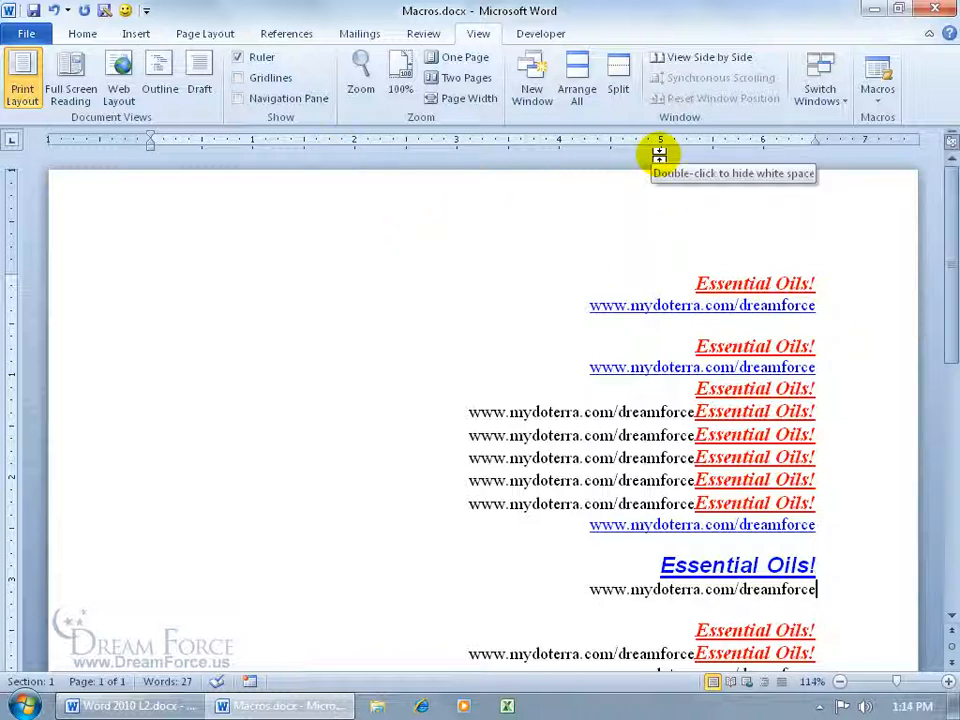
Open the Trust Center settings from Word Options
left_click(28, 32)
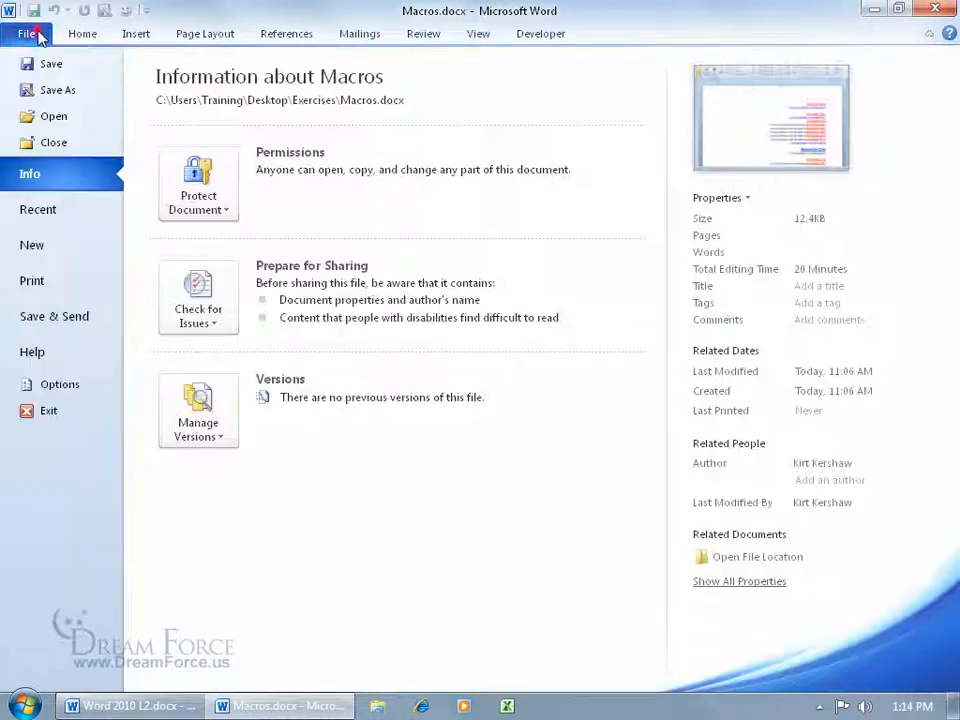
left_click(50, 384)
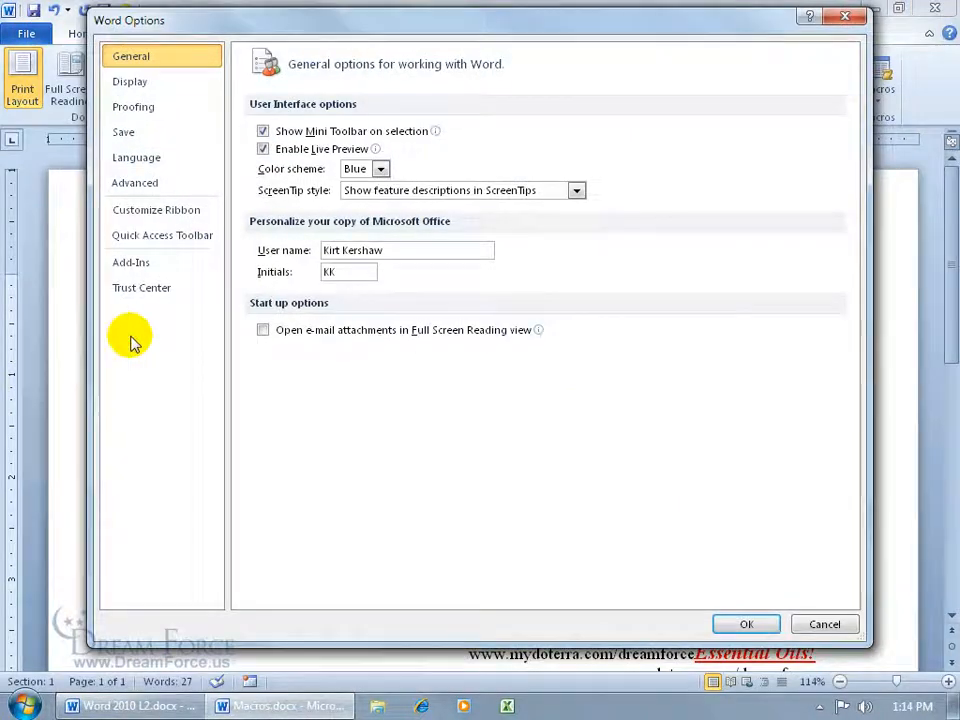
left_click(166, 294)
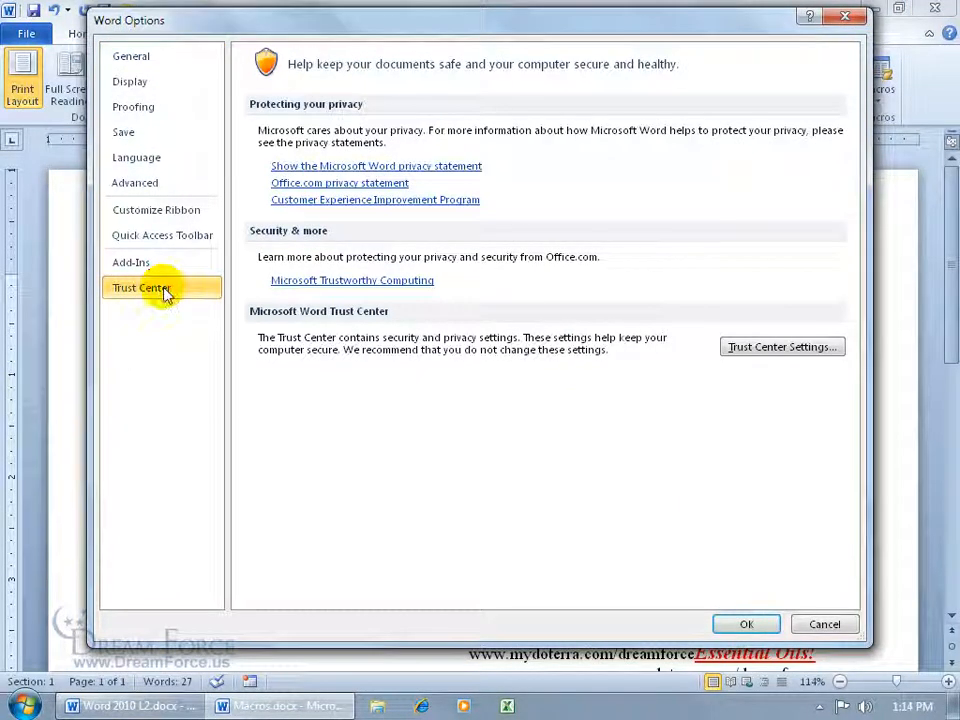
left_click(801, 360)
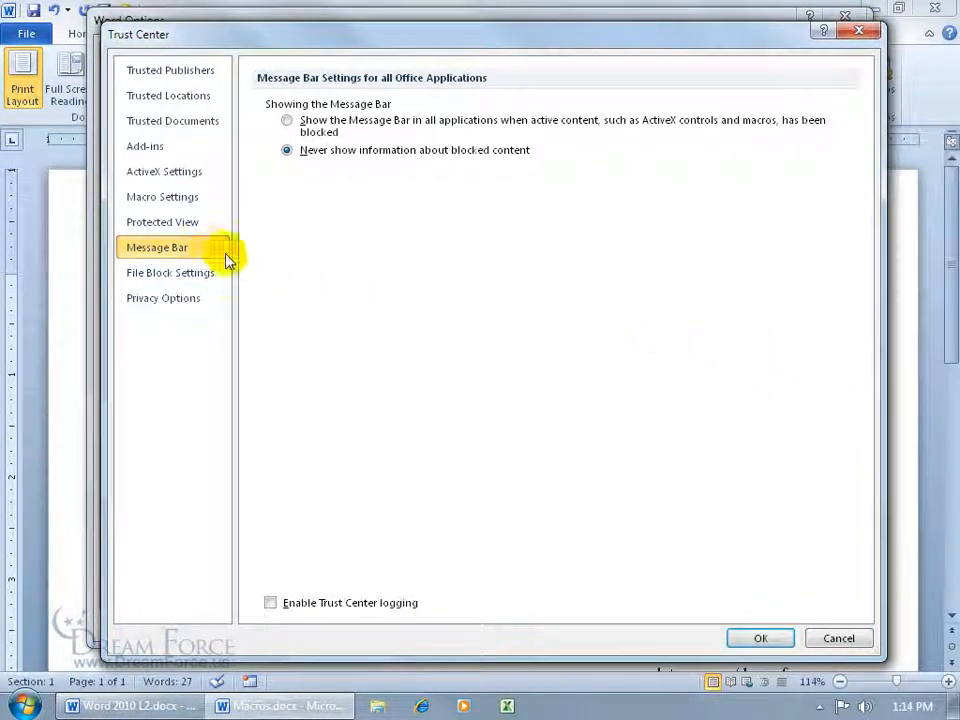
Keep Enable all macros, review the Message Bar settings, and OK both dialogs
left_click(189, 198)
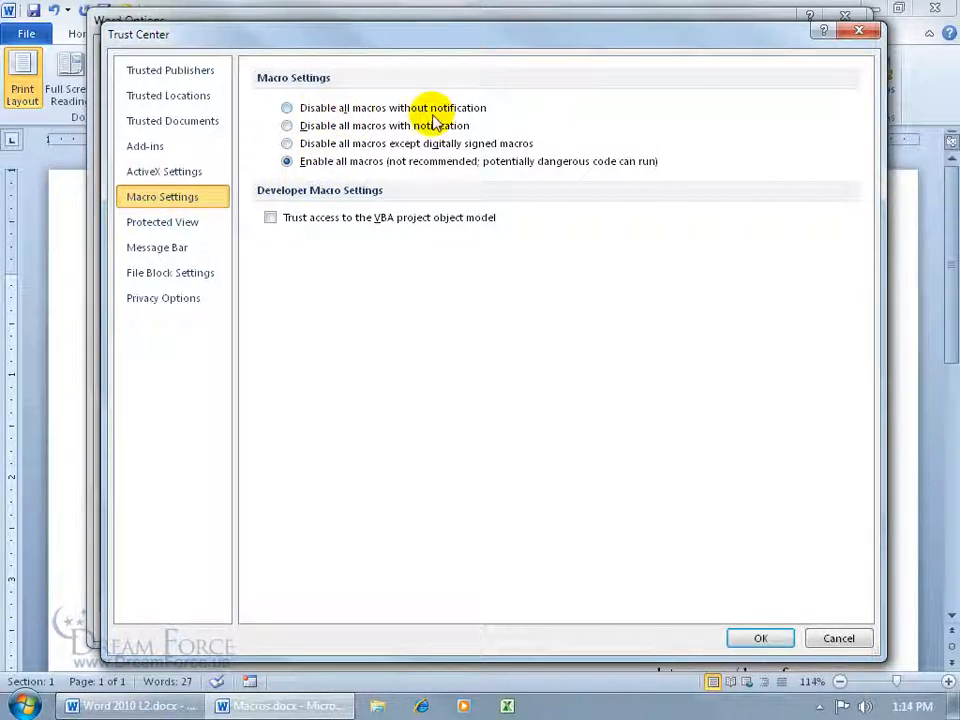
left_click(187, 251)
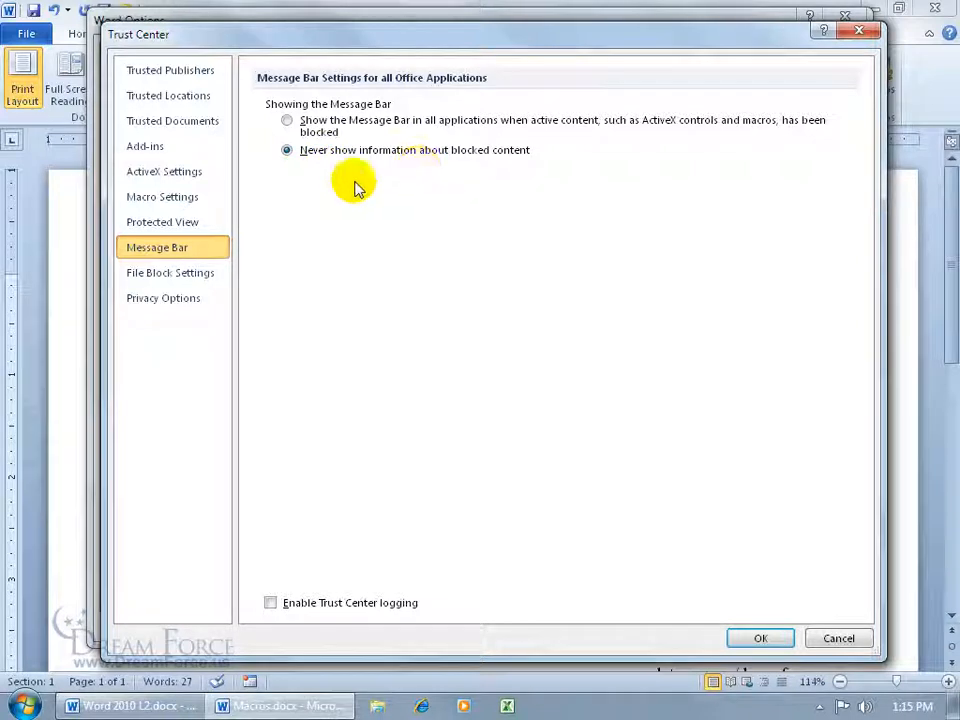
left_click(185, 196)
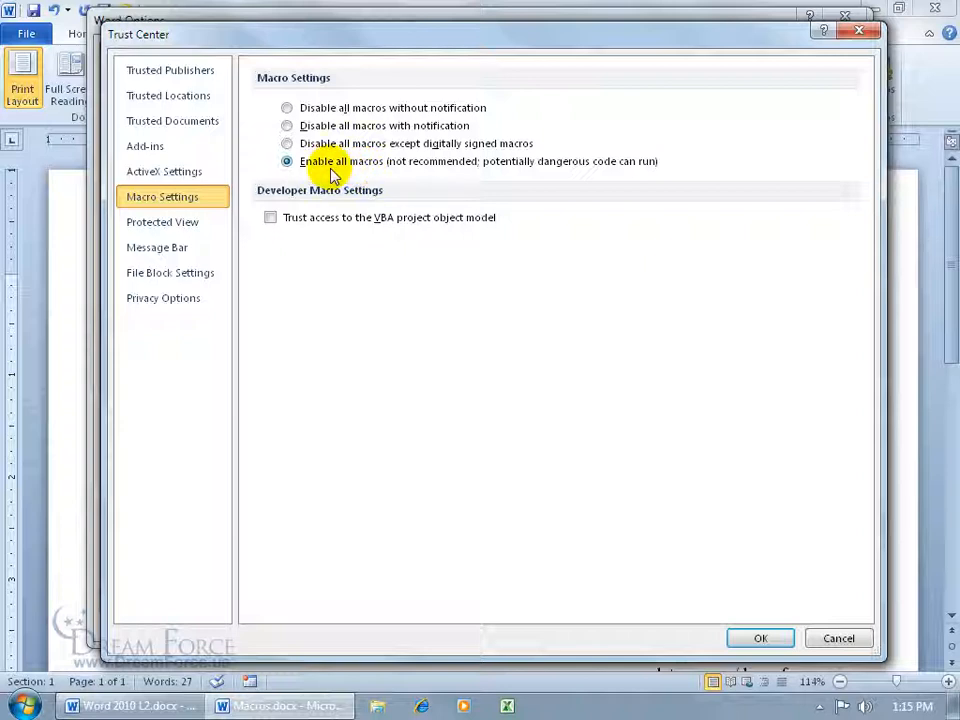
left_click(190, 249)
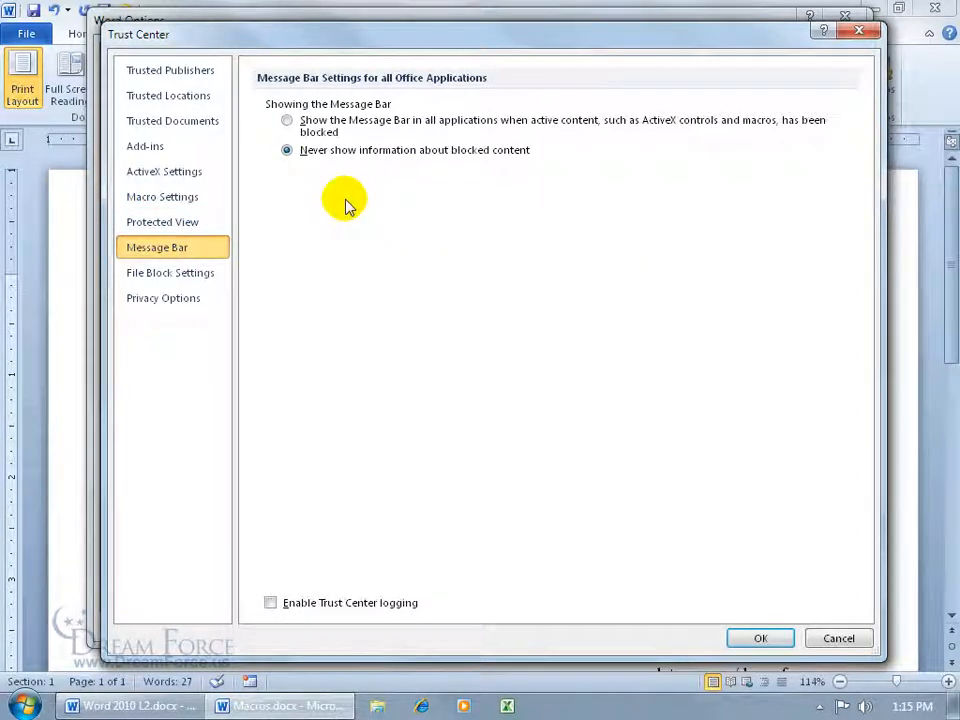
left_click(762, 637)
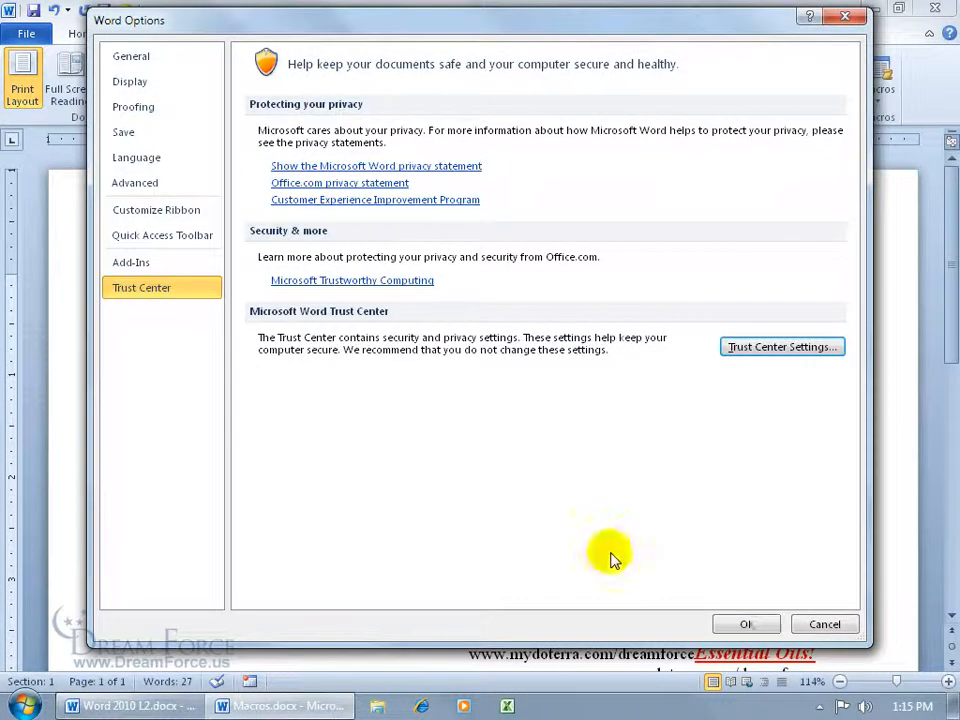
left_click(744, 625)
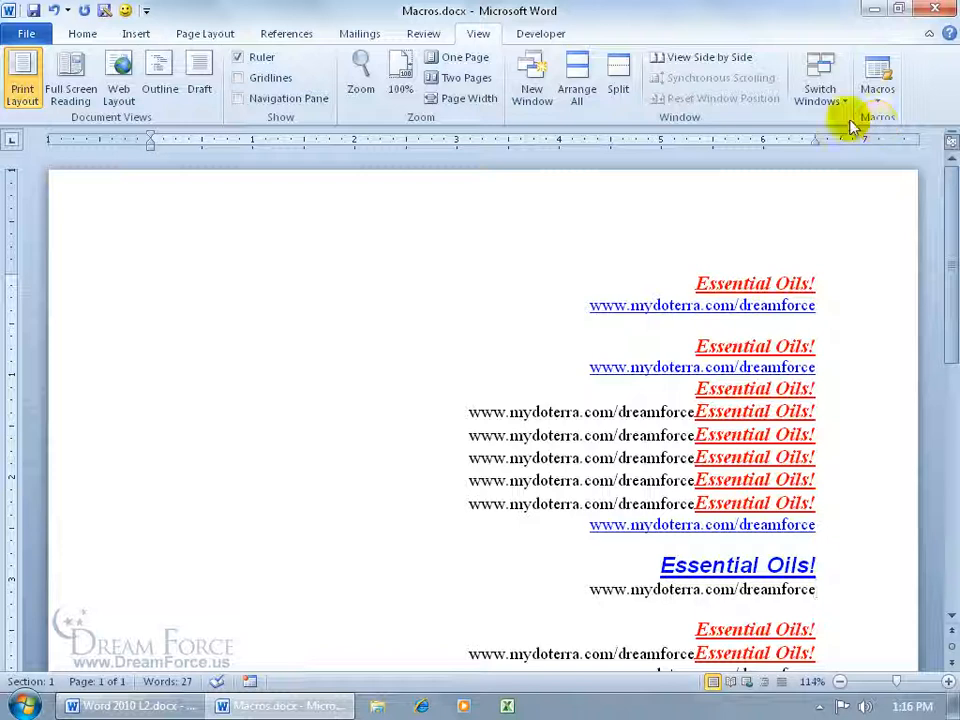
Open the Macro Organizer from the Developer tab's Macros list
left_click(543, 32)
left_click(63, 80)
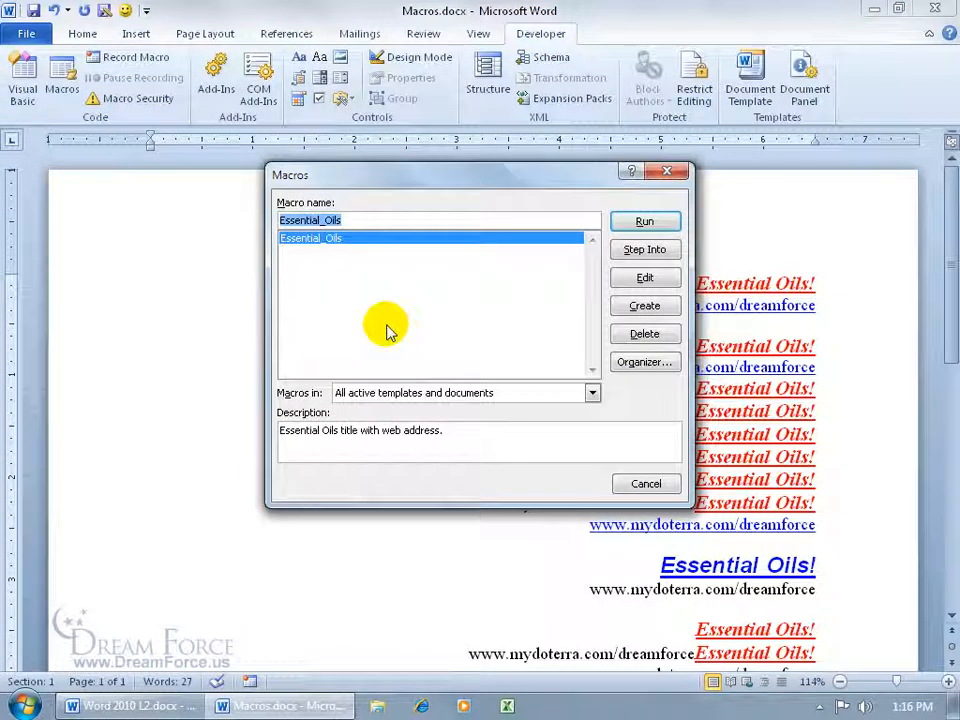
left_click(628, 366)
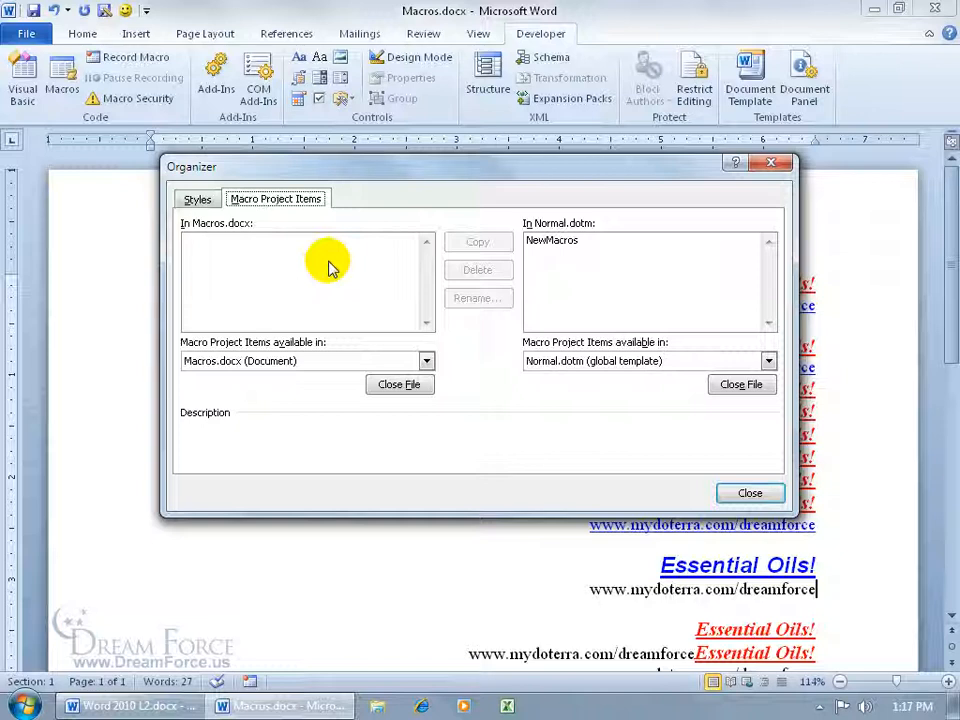
Copy NewMacros from Normal.dotm into Macros.docx, then delete it from Macros.docx
left_click(566, 243)
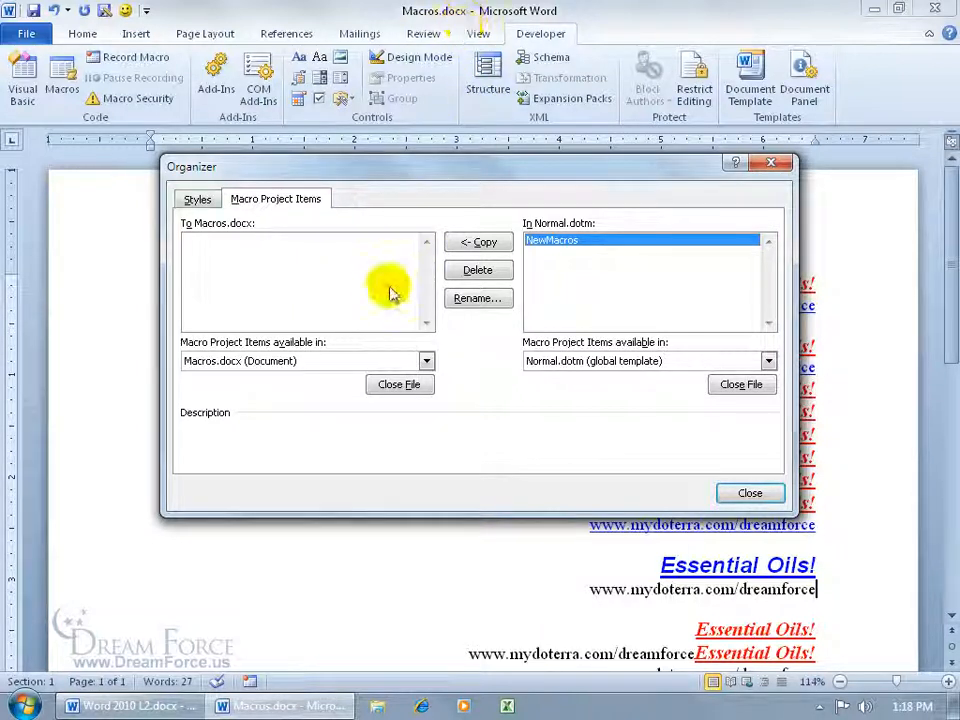
left_click(485, 246)
left_click(216, 242)
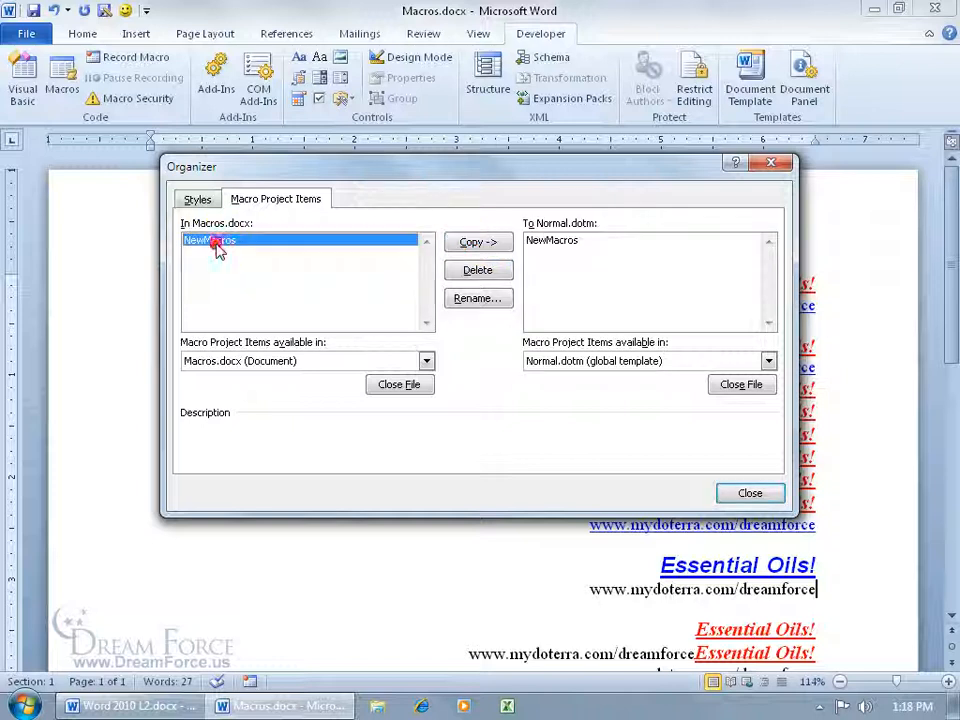
left_click(452, 269)
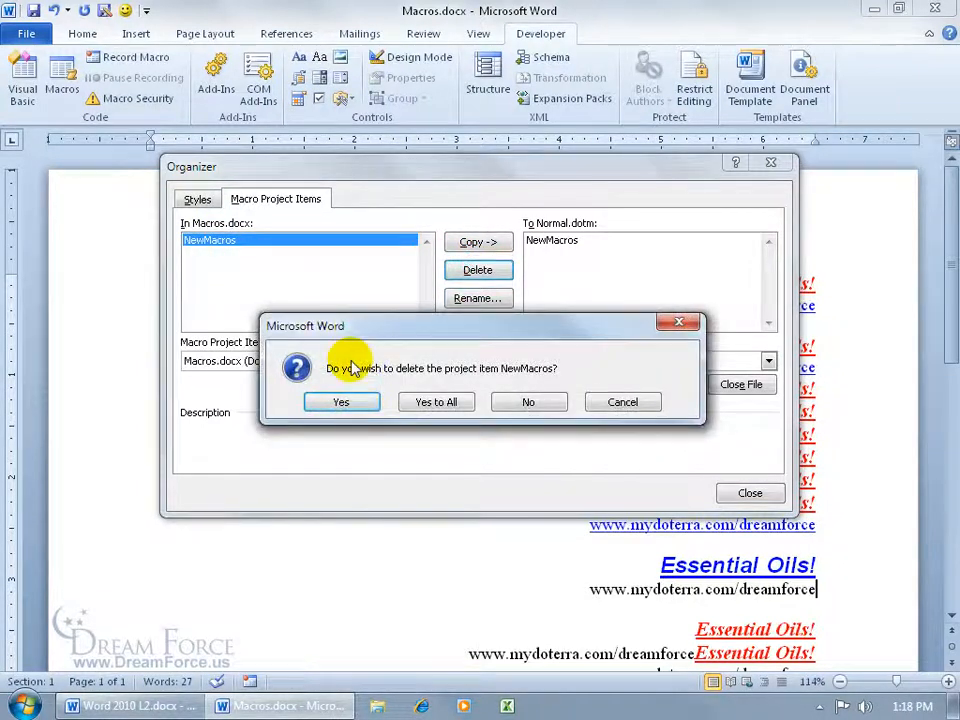
left_click(345, 402)
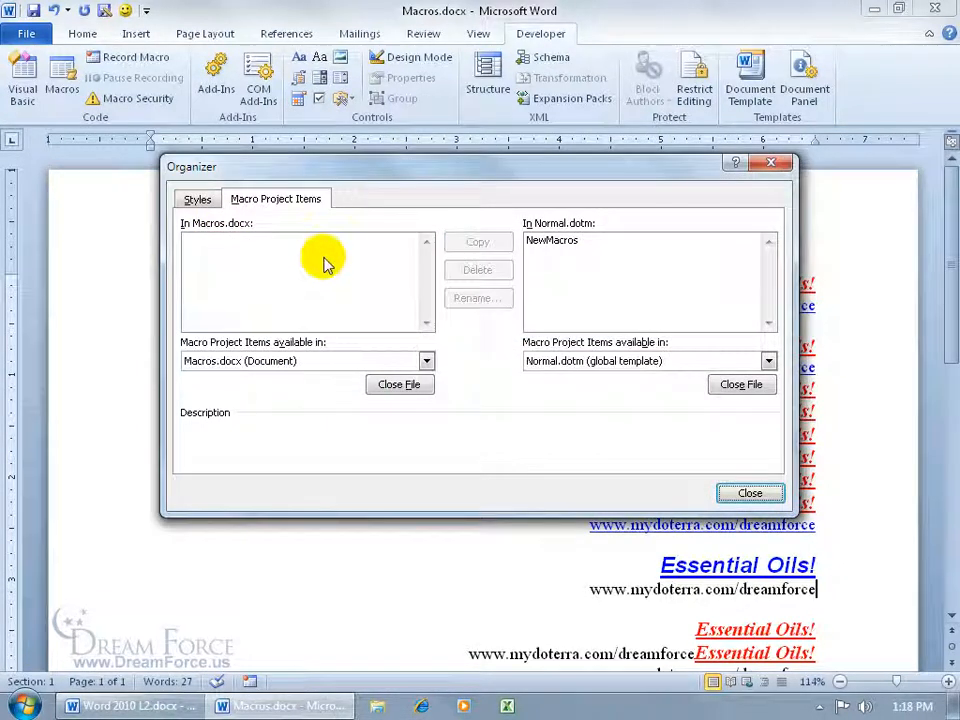
Close Macros.docx in the Organizer and browse for another file to manage
left_click(426, 361)
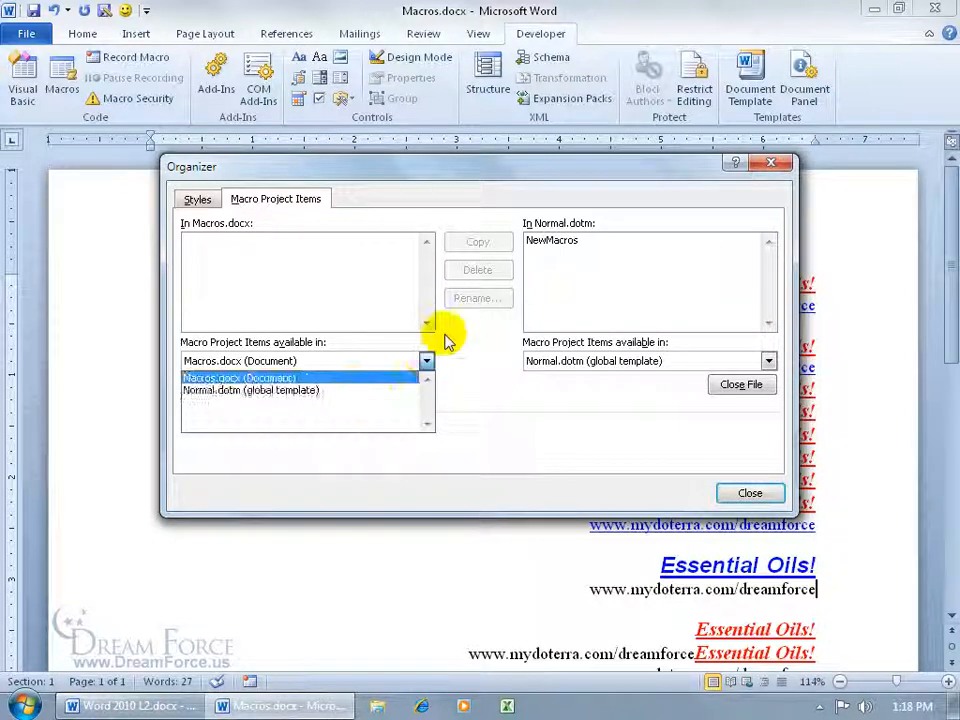
left_click(446, 335)
left_click(401, 388)
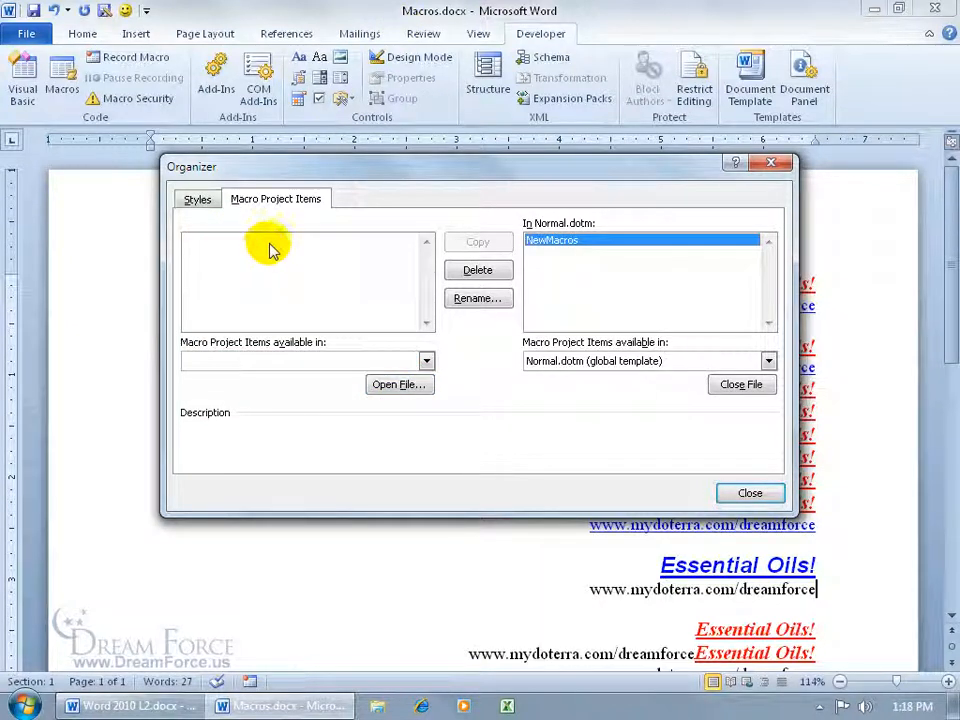
left_click(399, 386)
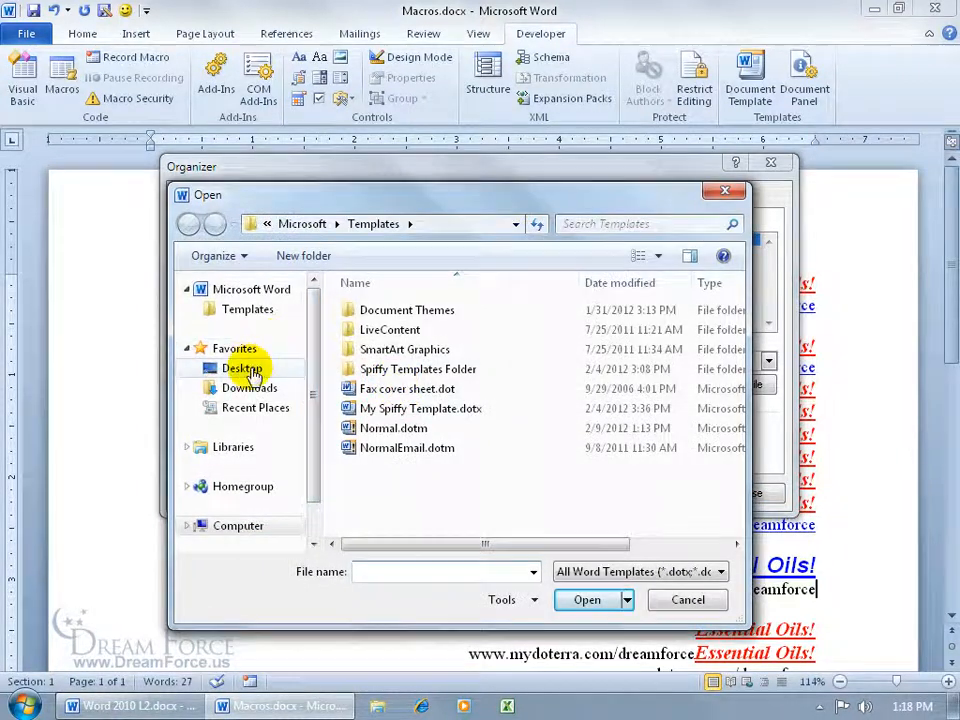
Open Chart It.docx from Desktop > Exercises in the Organizer, showing All Files
left_click(250, 368)
double_click(372, 385)
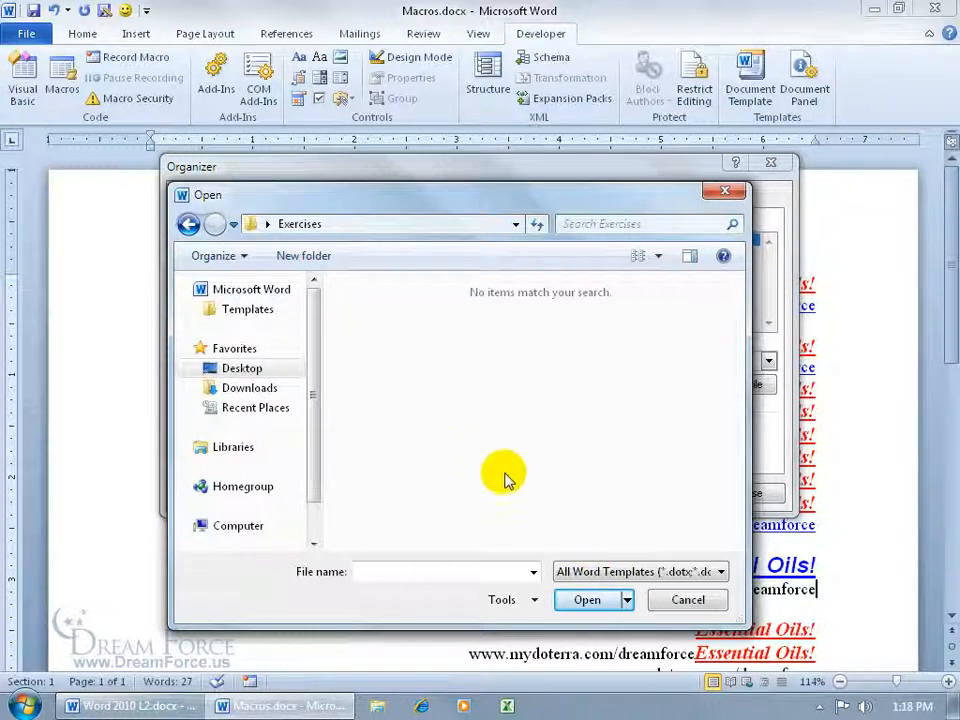
left_click(624, 578)
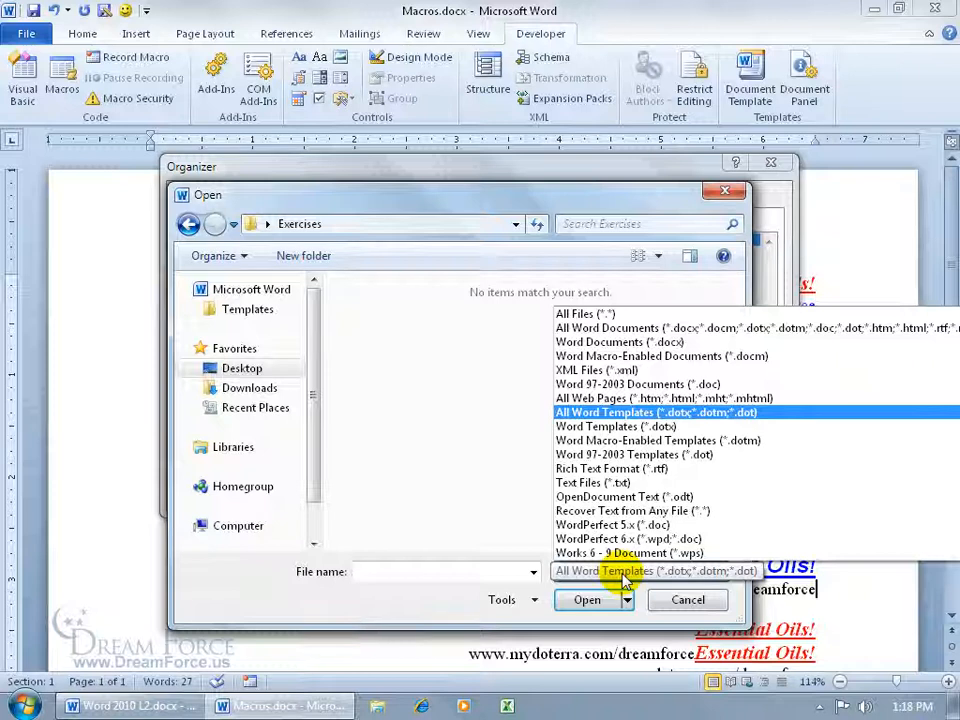
left_click(610, 314)
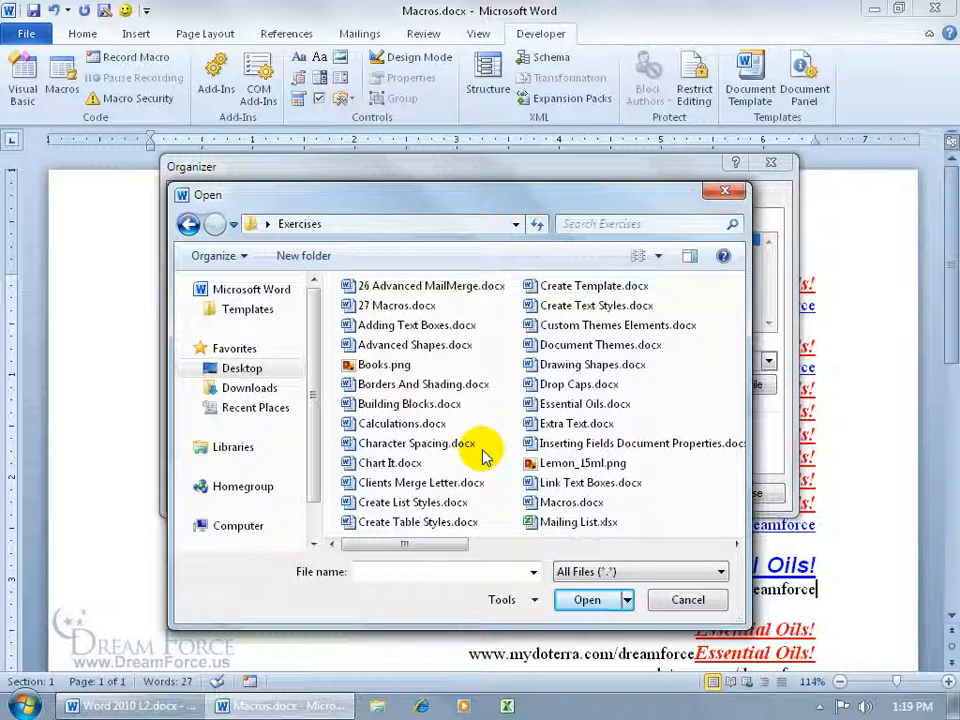
left_click(389, 466)
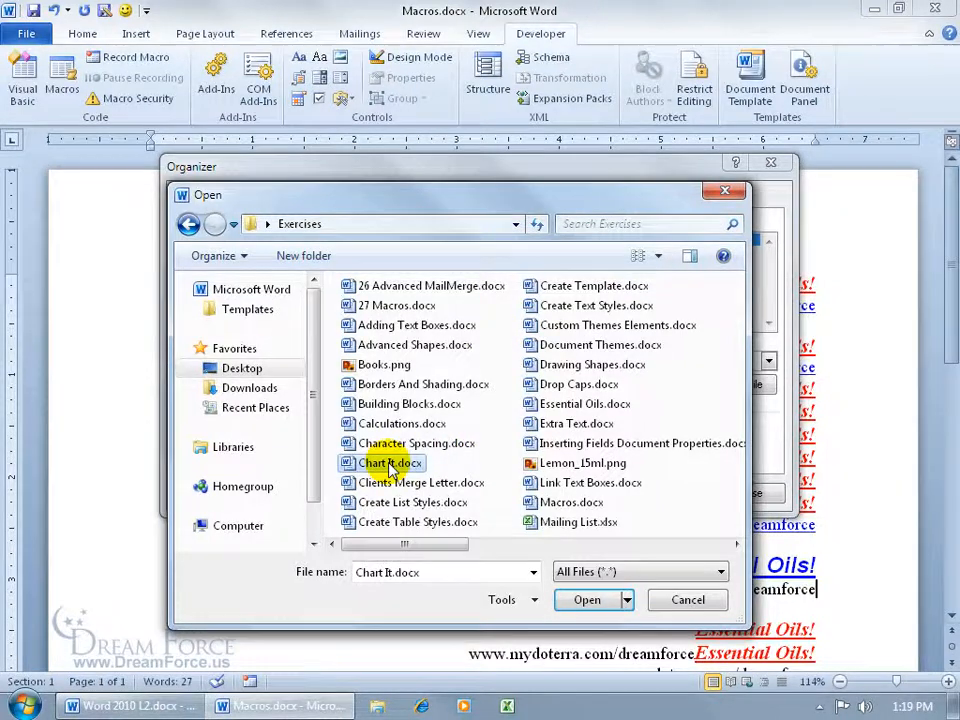
left_click(587, 599)
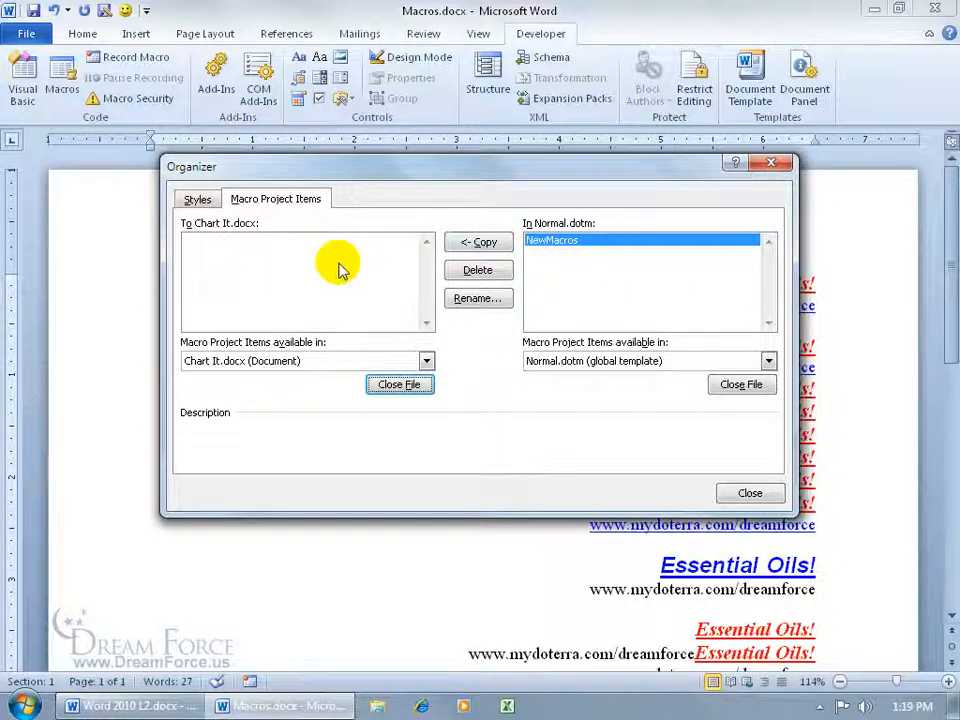
Copy NewMacros into Chart It.docx, then close the Organizer without saving Chart It.docx
left_click(478, 242)
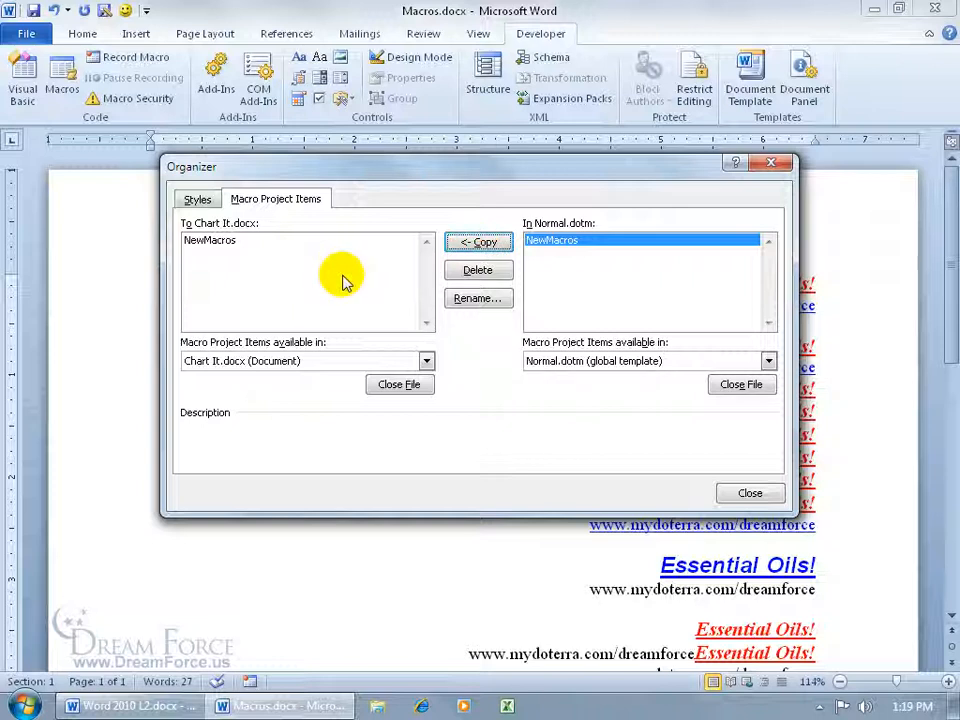
left_click(752, 492)
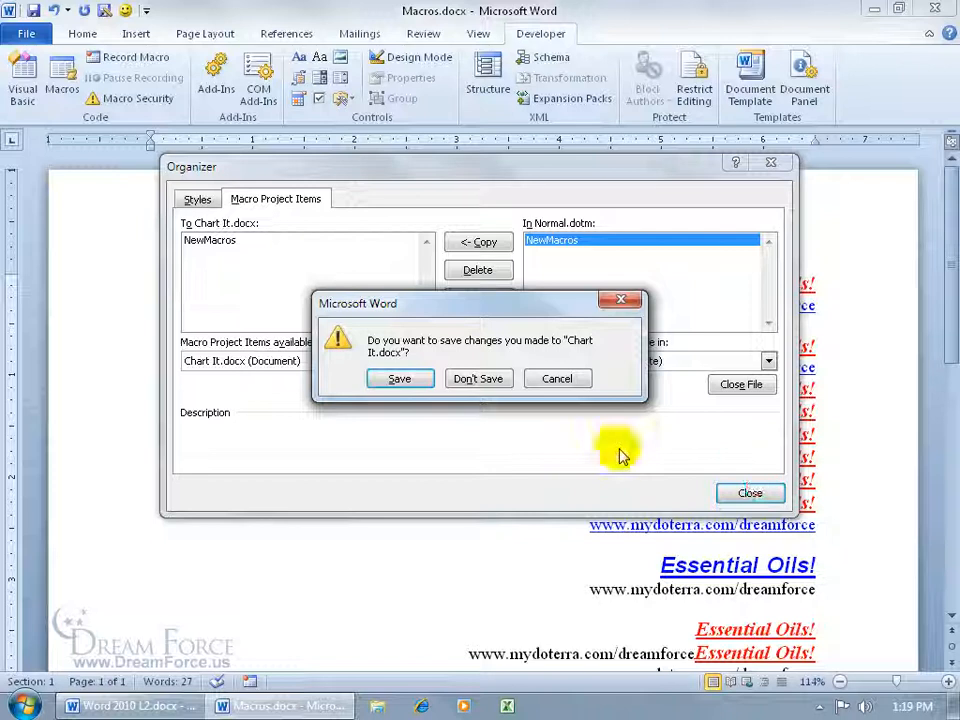
left_click(478, 379)
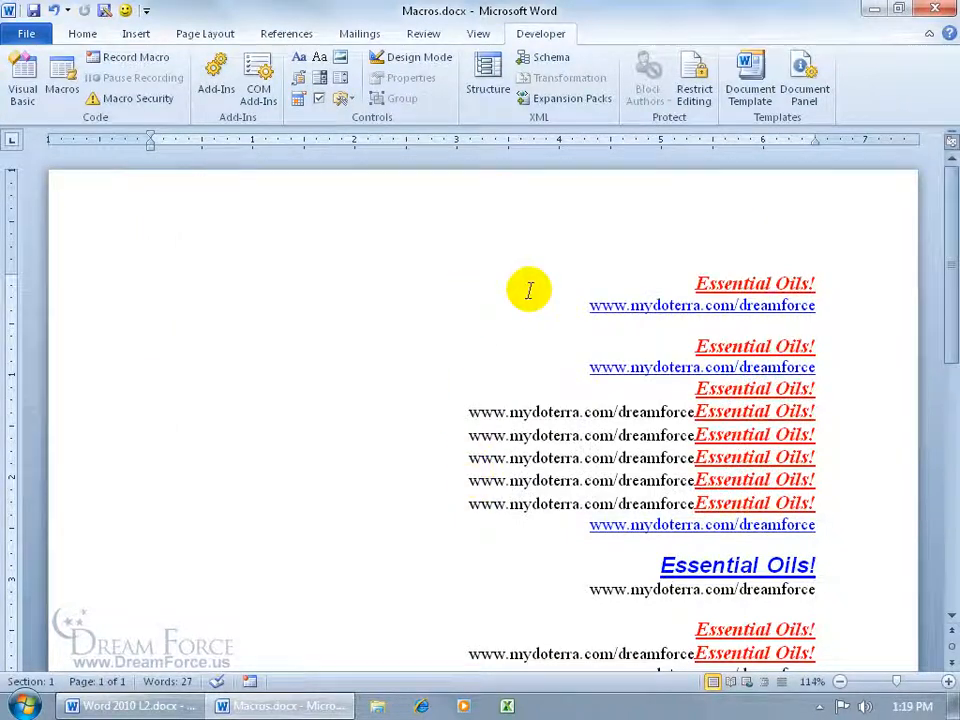
Delete the Essential_Oils macro from the Macros list
left_click(64, 80)
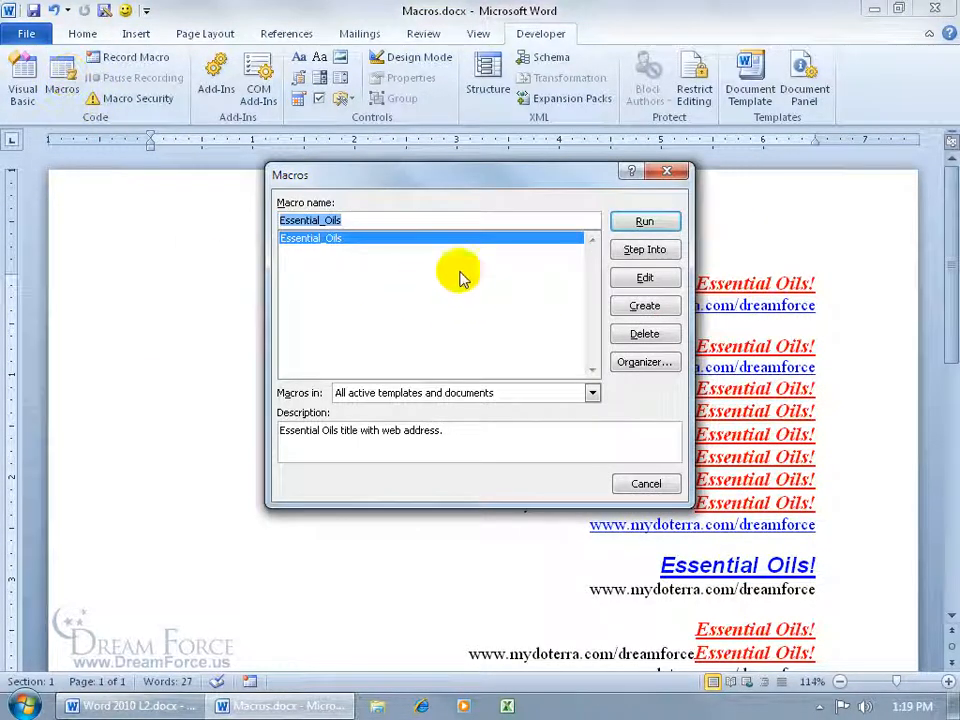
left_click(622, 345)
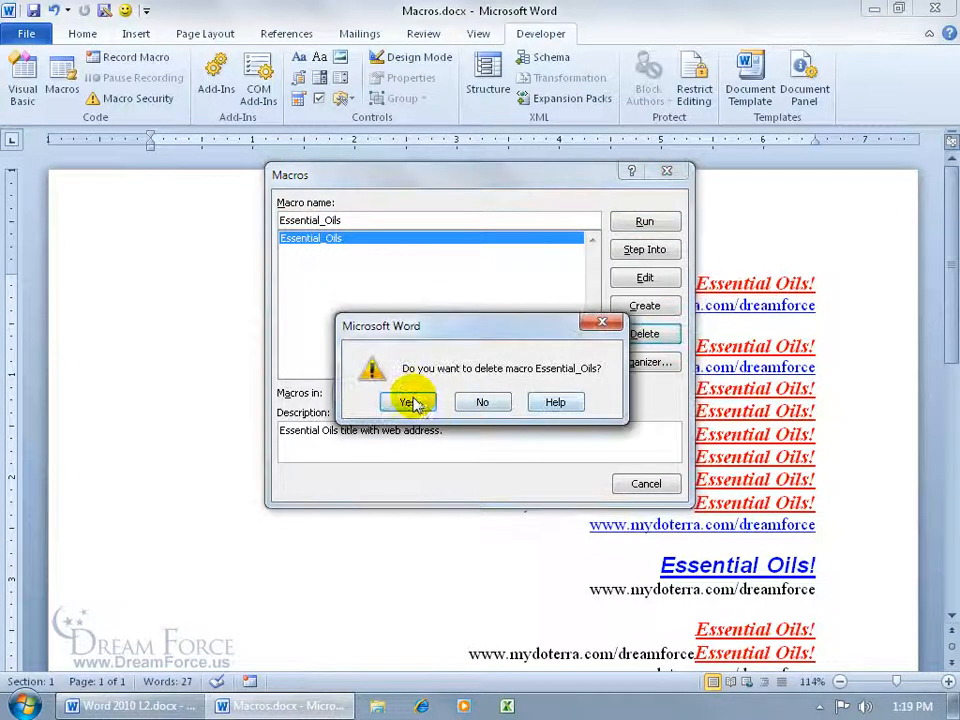
left_click(409, 396)
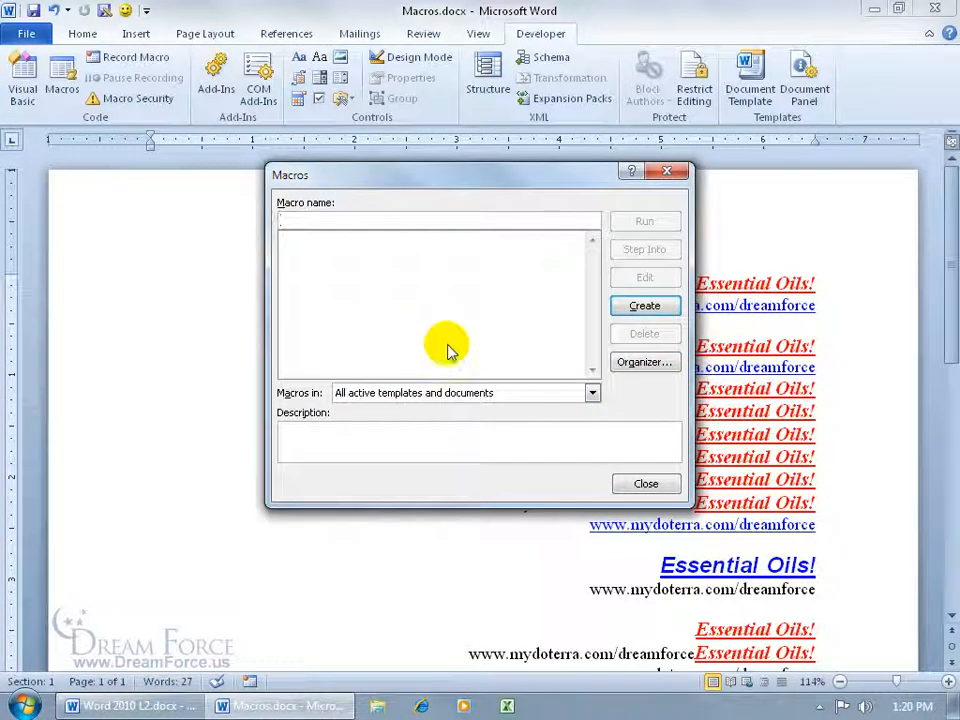
left_click(644, 483)
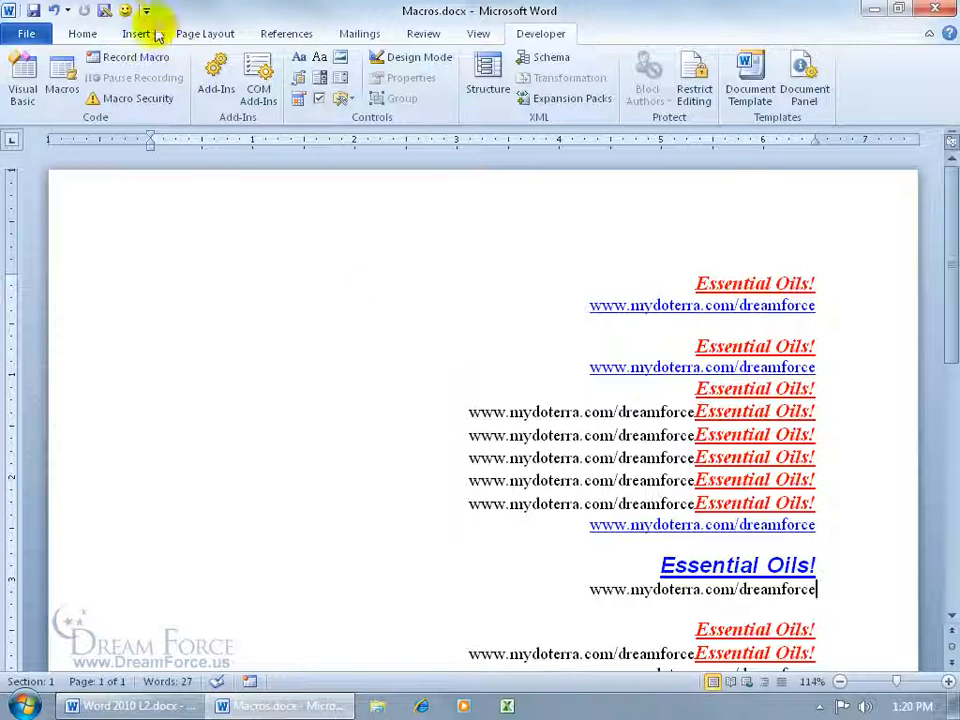
Test the smiley toolbar button, dismiss the macro-not-found warning, and bring up its context menu
left_click(124, 10)
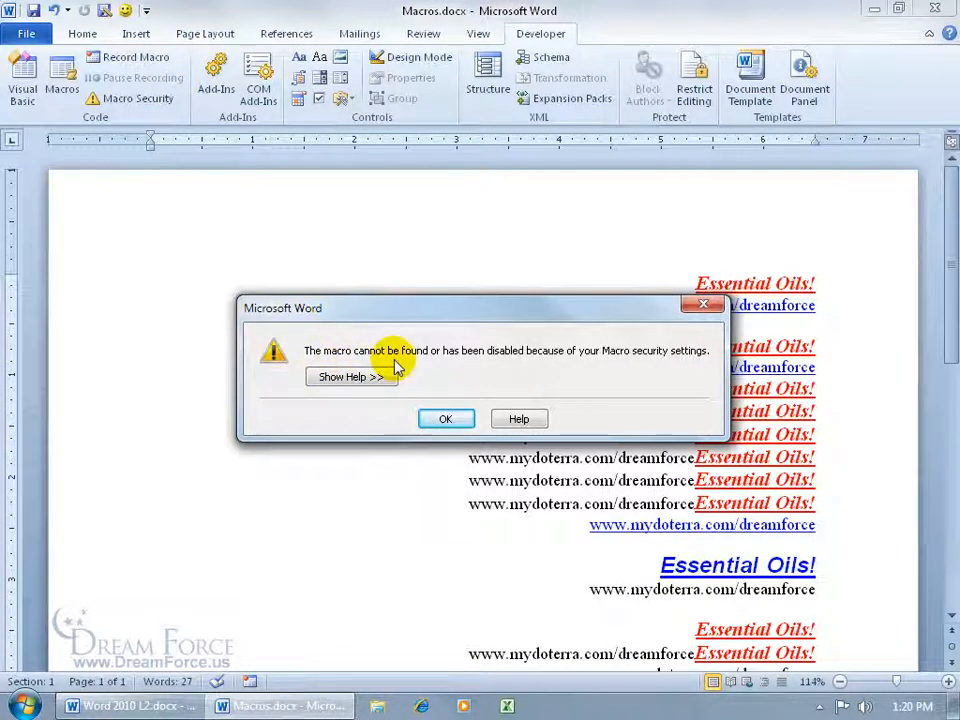
left_click(446, 419)
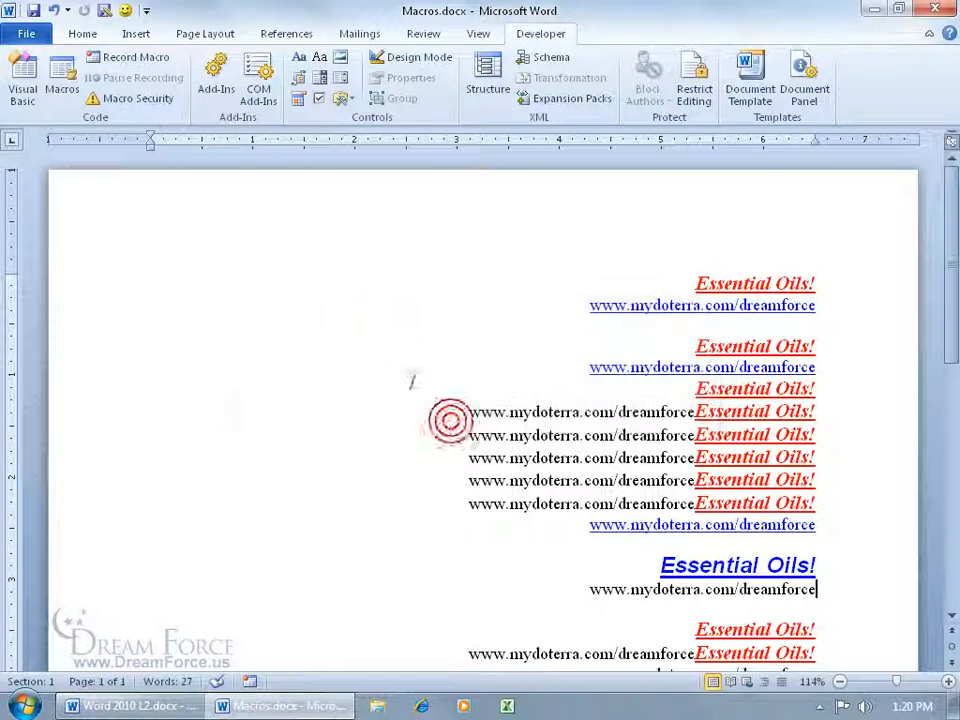
right_click(128, 16)
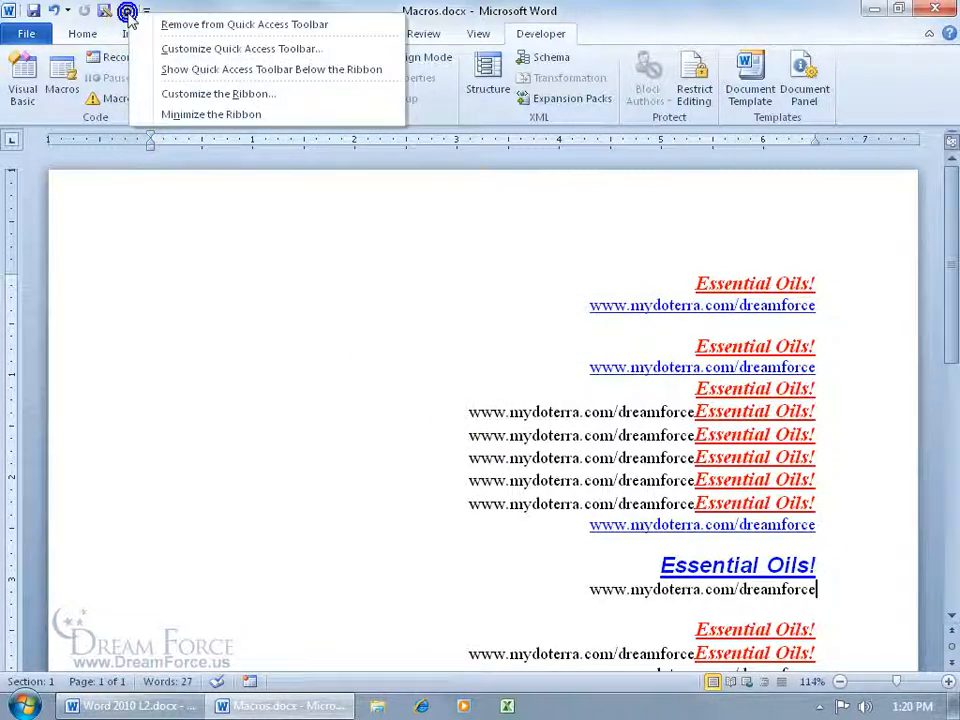
Remove the broken macro button from the Quick Access Toolbar and minimize Word
left_click(142, 24)
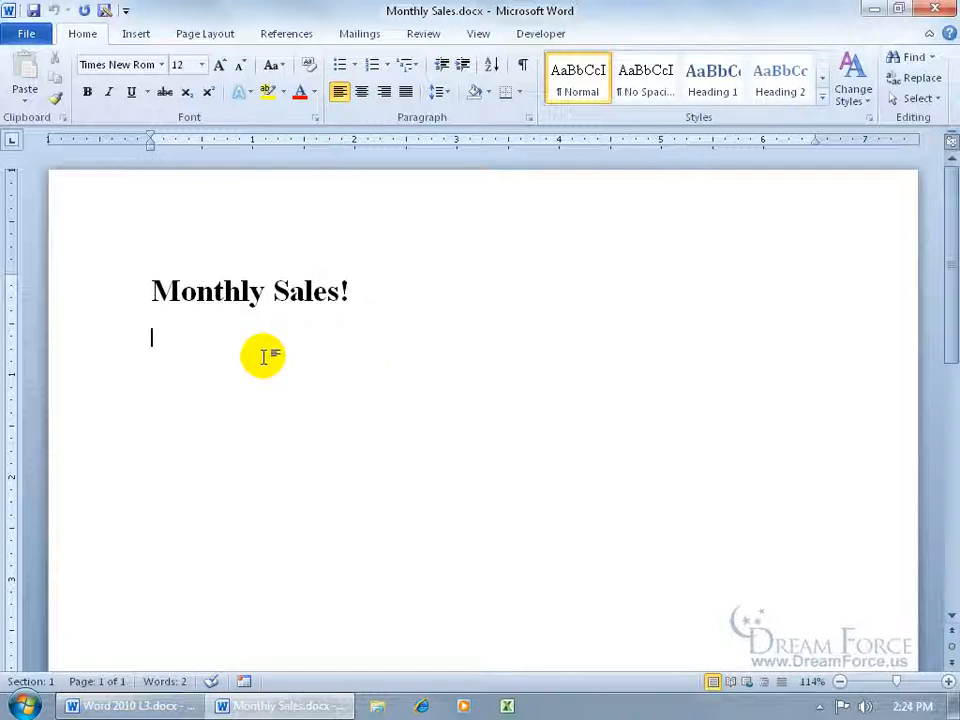
left_click(872, 10)
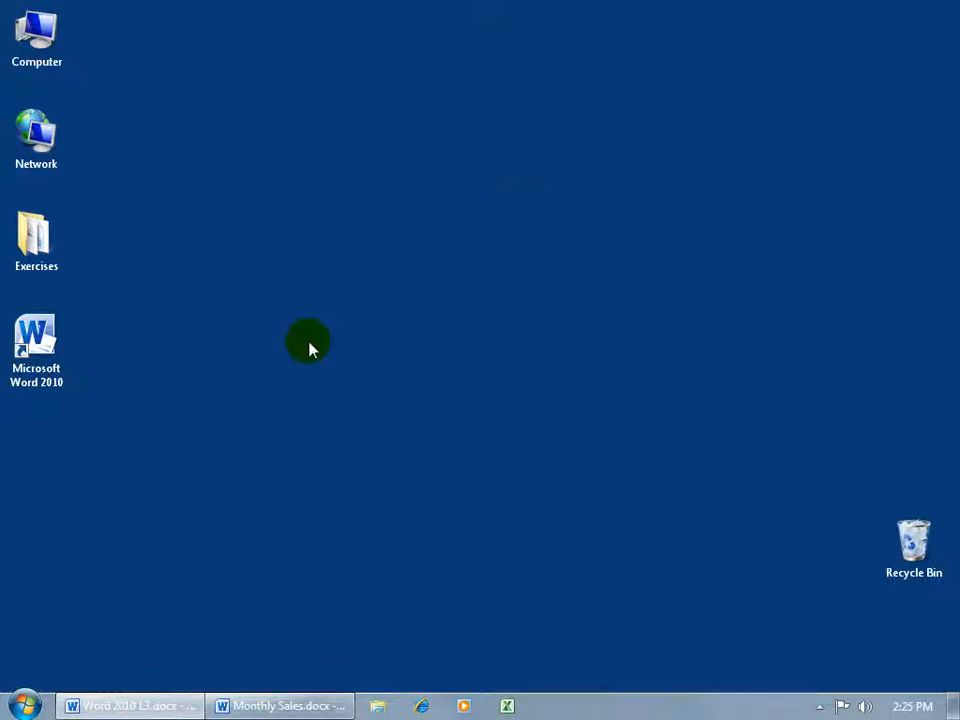
Open Monthly Sales Data.xlsx from the Exercises folder on the desktop
left_click(40, 243)
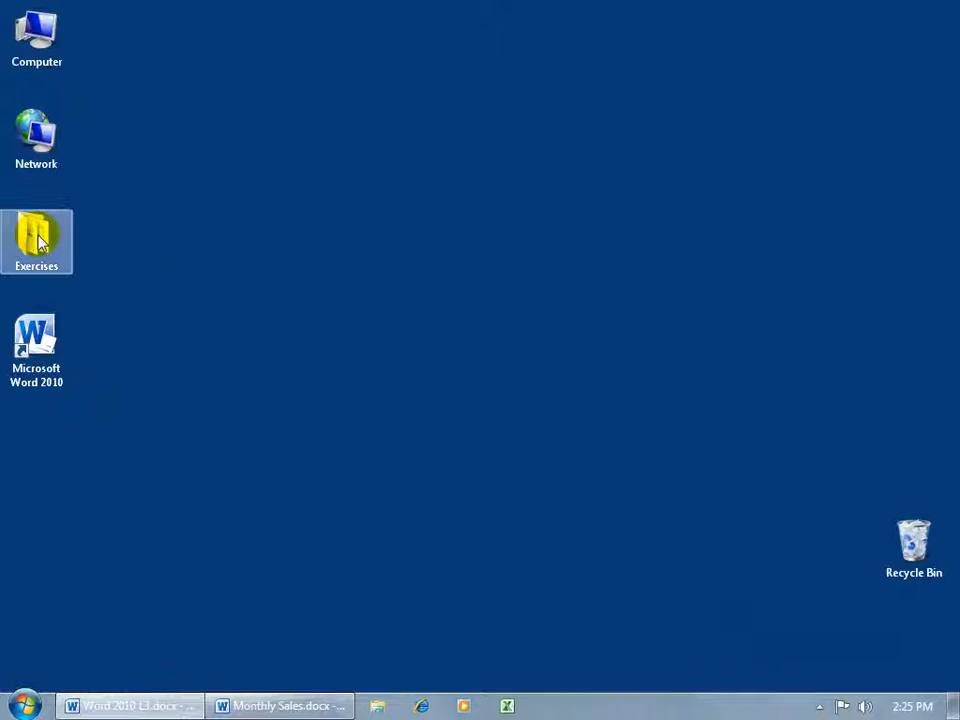
double_click(40, 243)
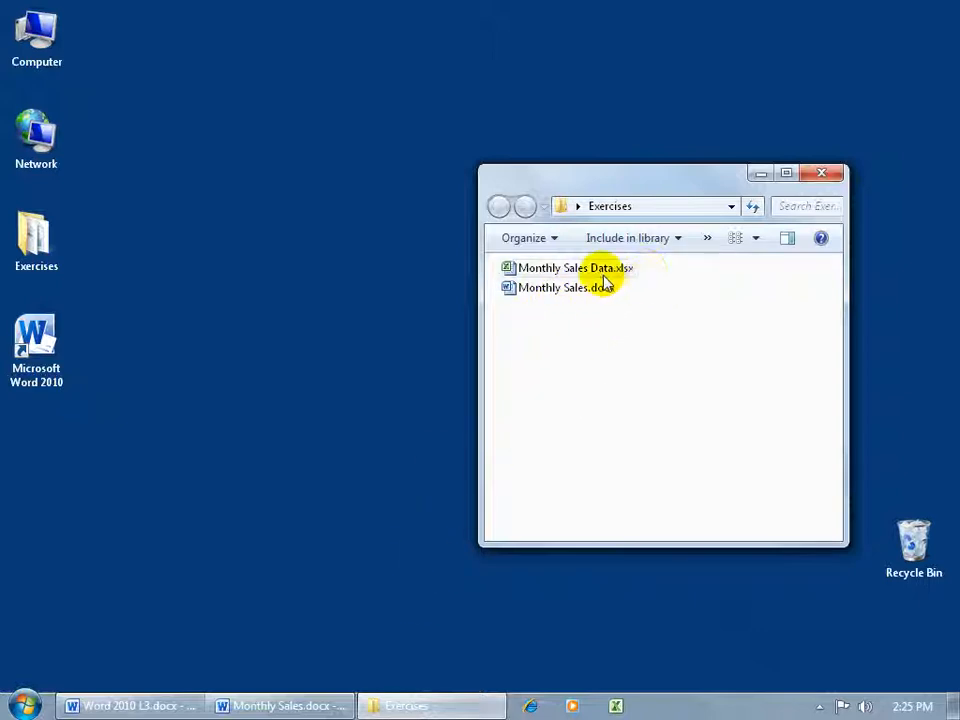
double_click(636, 272)
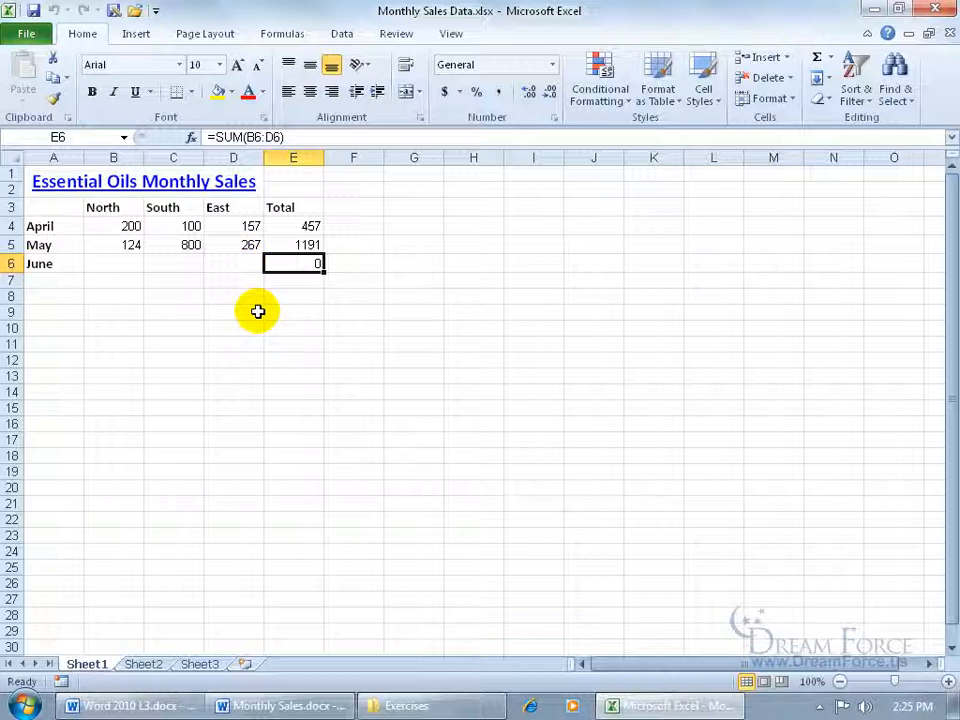
Switch from Excel to Monthly Sales.docx in Word using the taskbar
left_click(288, 703)
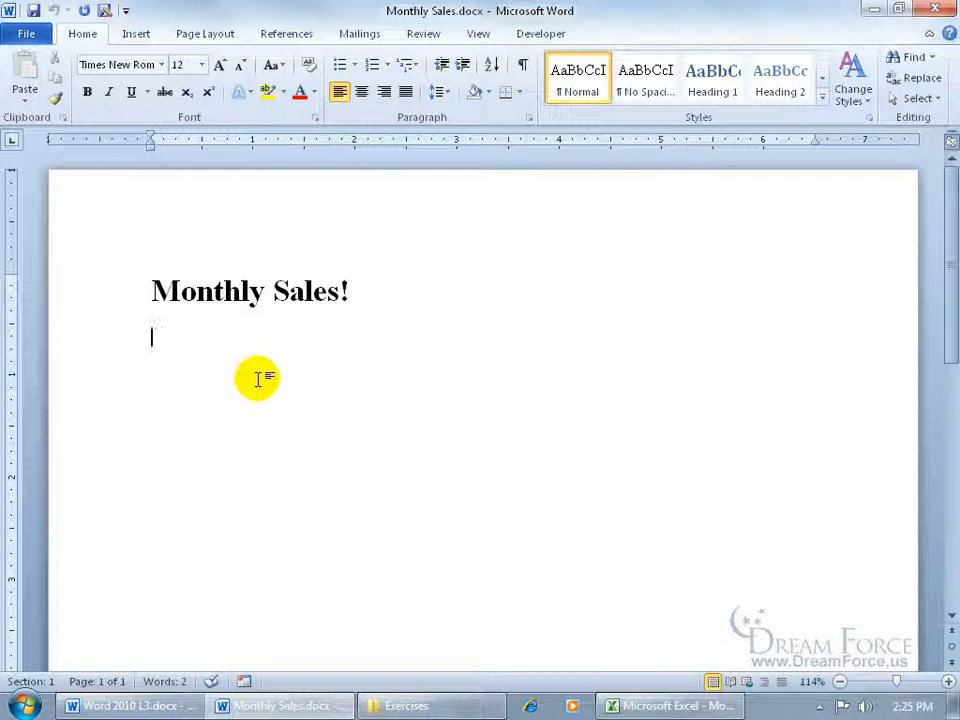
Insert Exercises\Monthly Sales Data.xlsx below the heading as a file-linked object
left_click(136, 34)
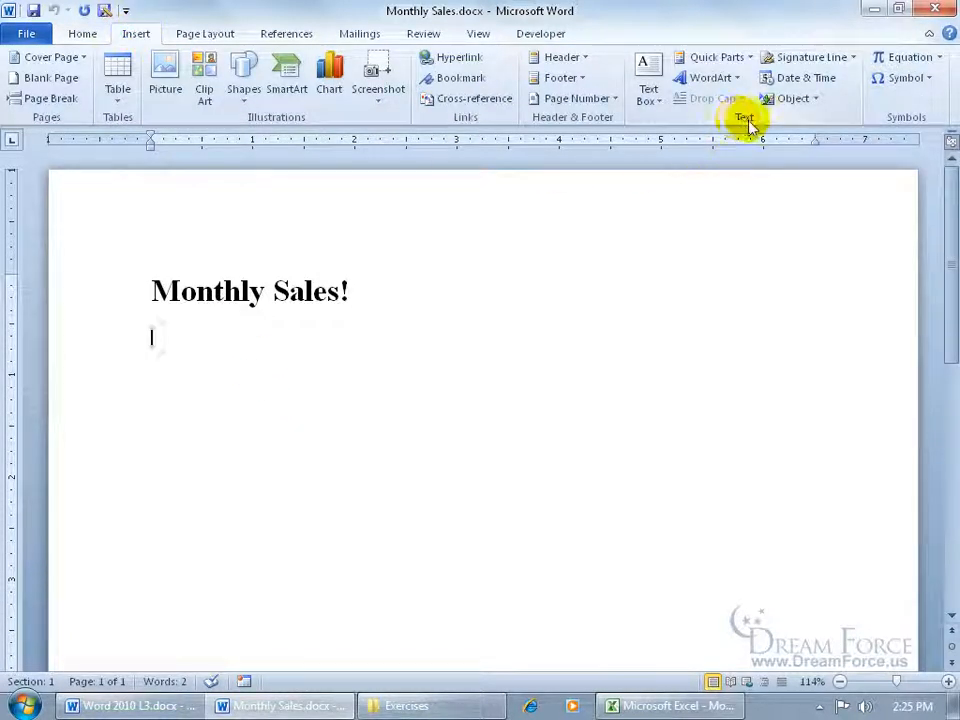
left_click(816, 99)
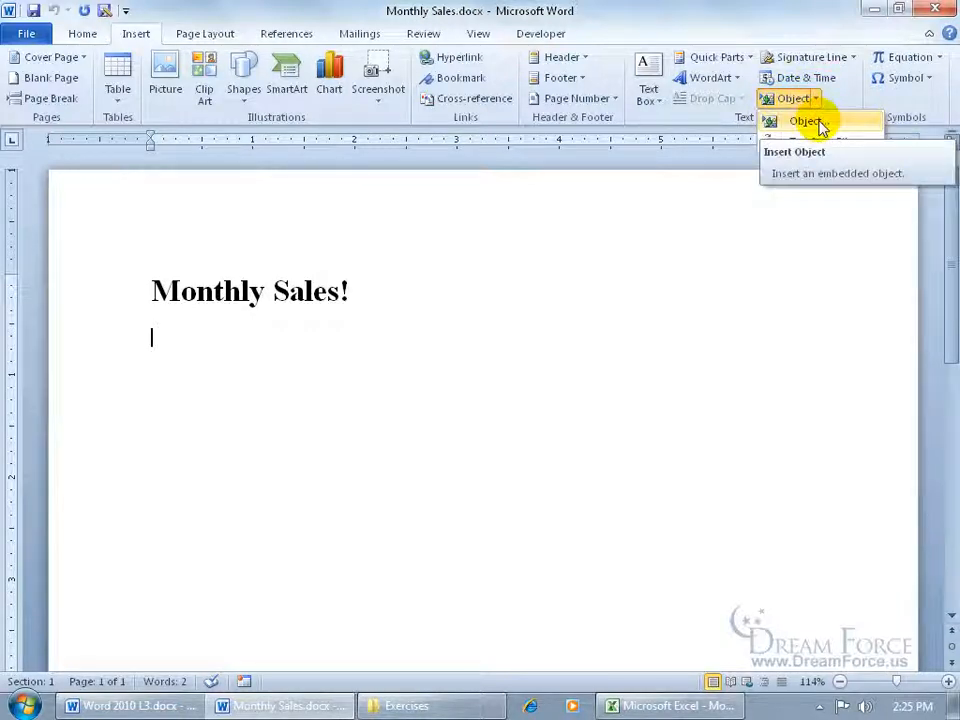
left_click(805, 121)
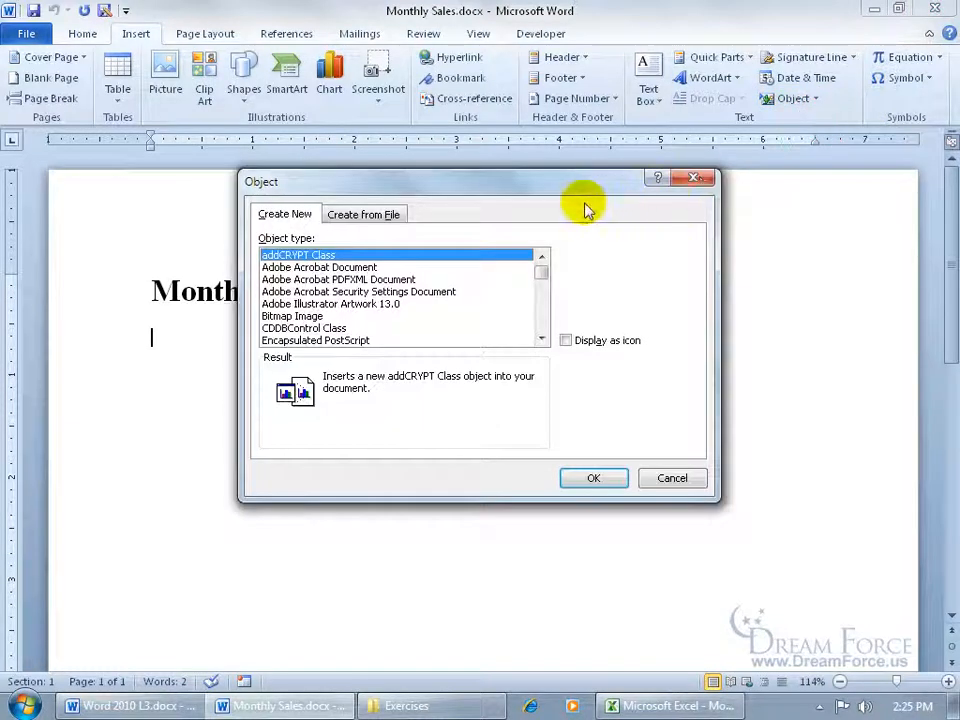
left_click(371, 216)
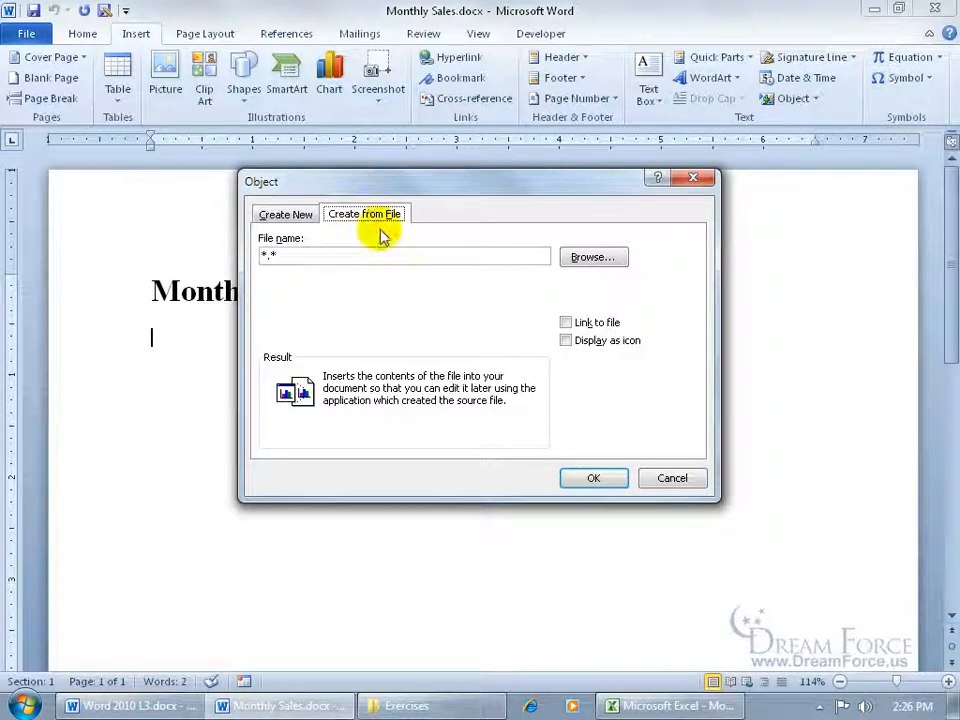
left_click(605, 259)
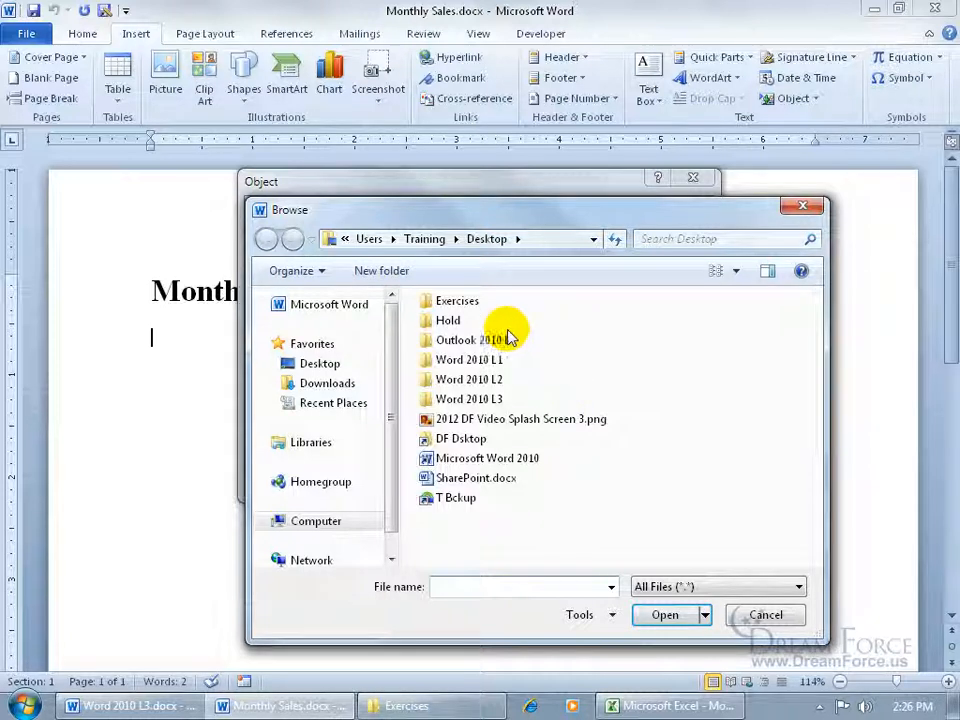
double_click(475, 306)
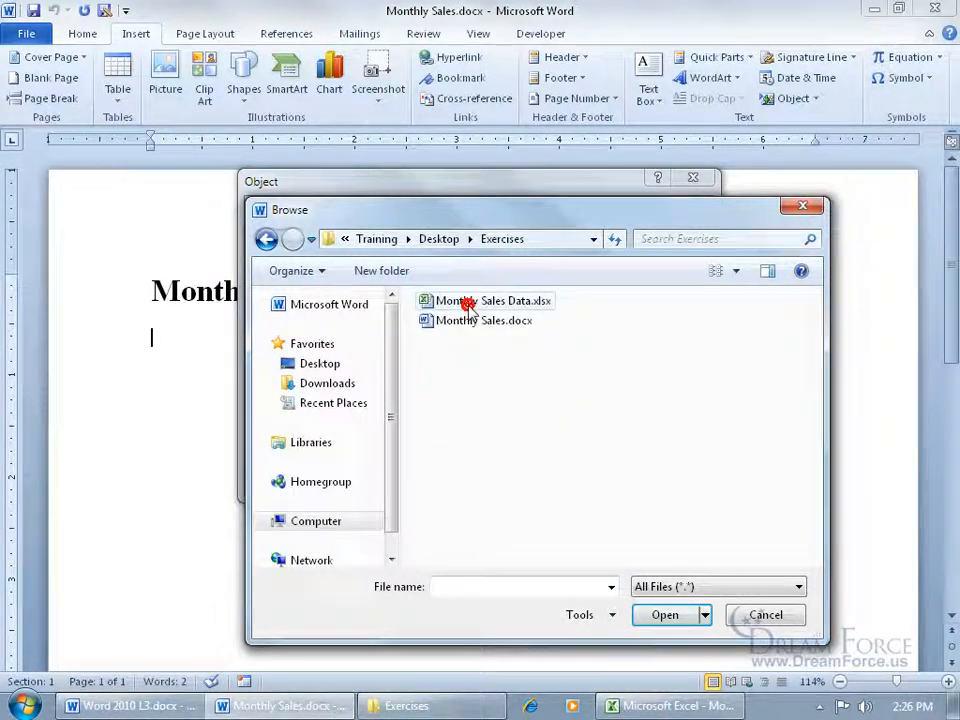
double_click(486, 306)
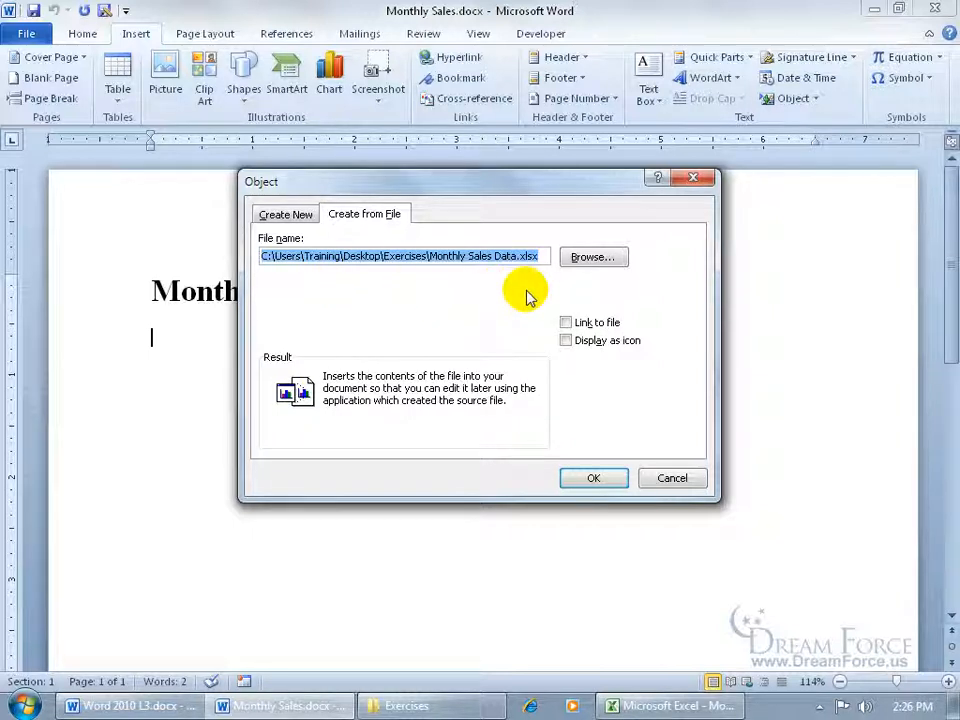
left_click(565, 322)
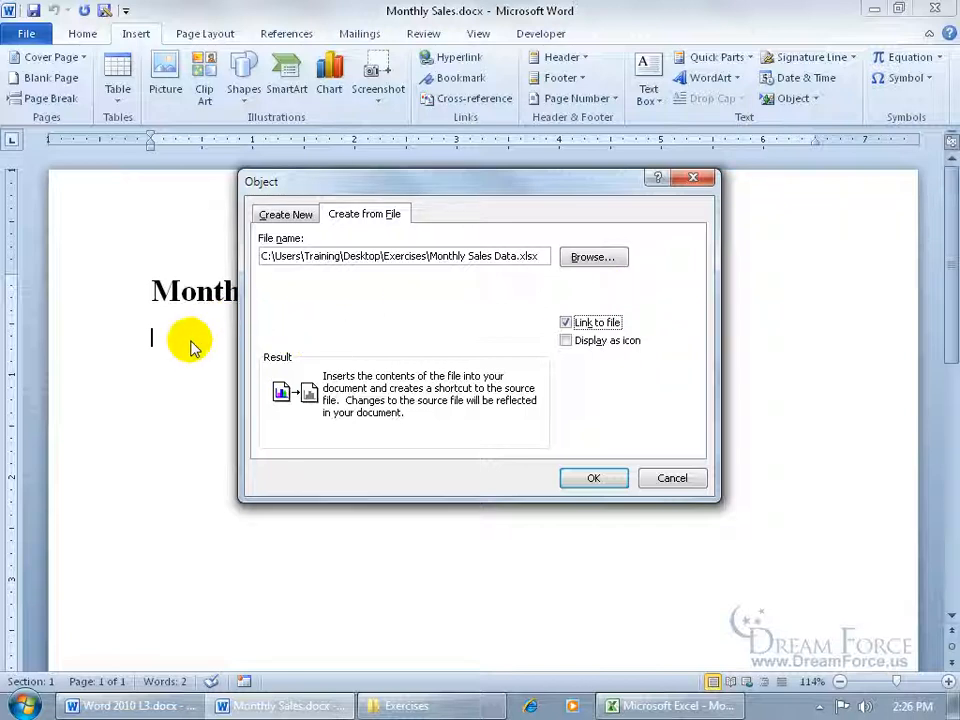
left_click(593, 478)
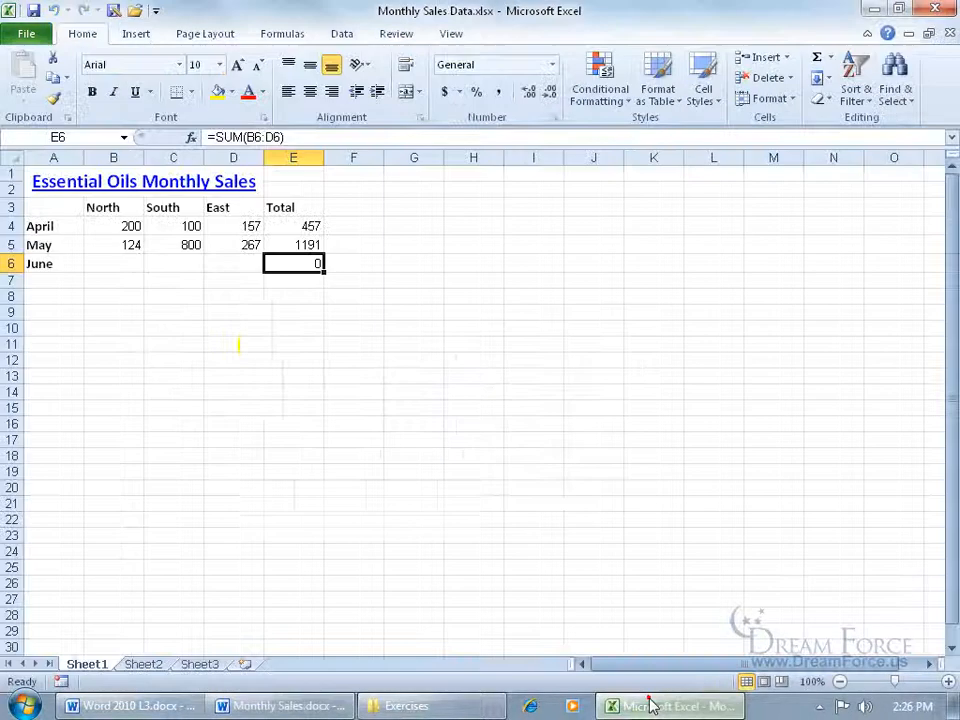
In Excel, enter June's figures 45, 444 and 654 across B6:D6, then return to Word
left_click(665, 706)
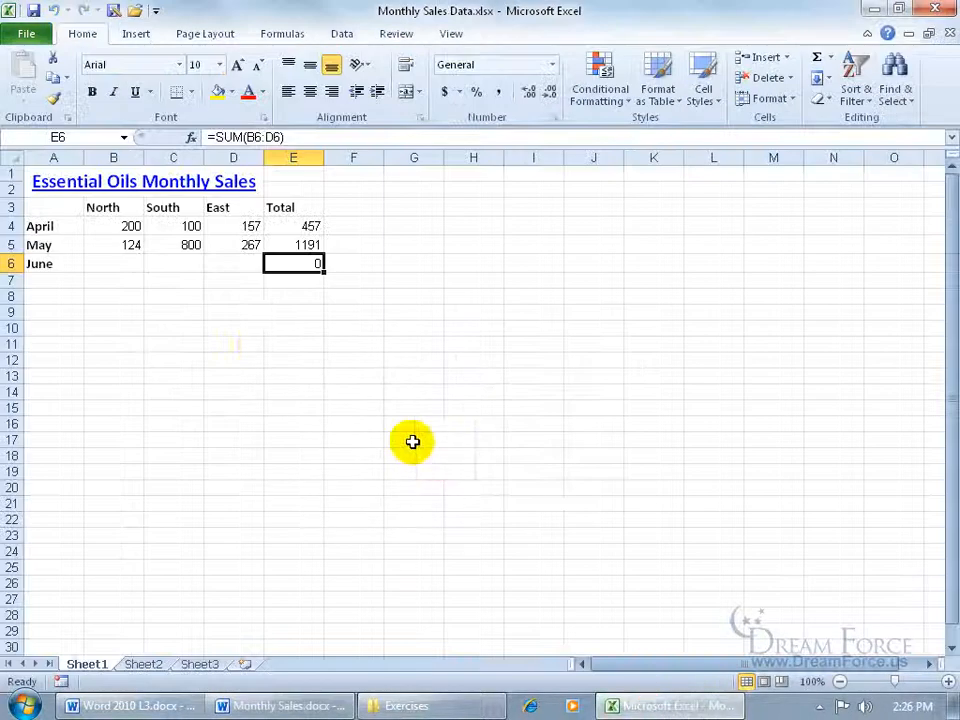
left_click(118, 264)
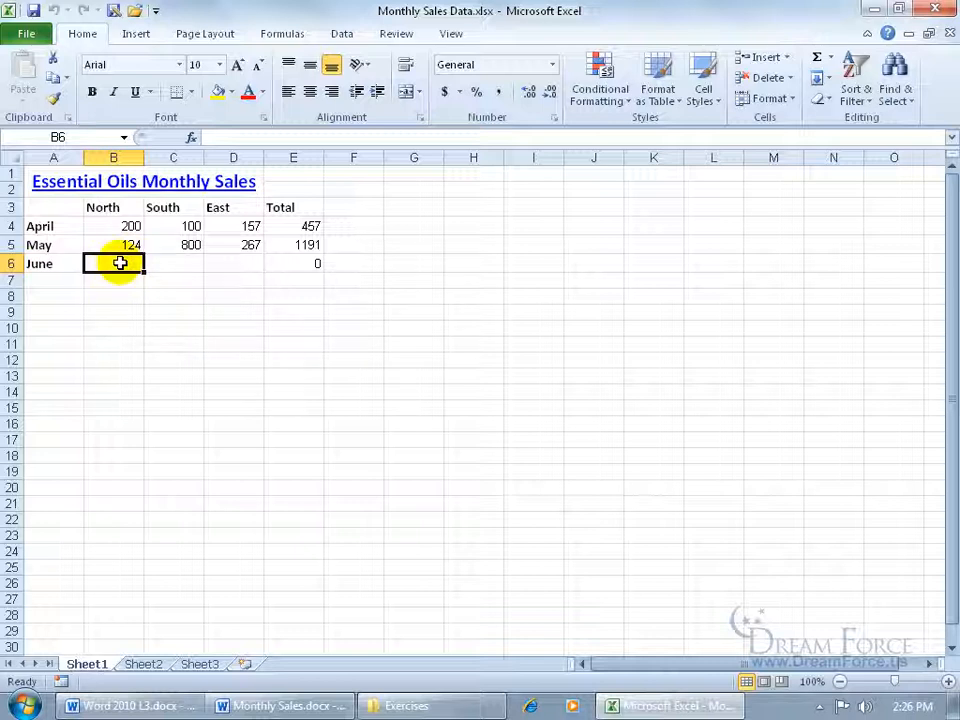
type("45")
key("Tab")
type("444")
key("Tab")
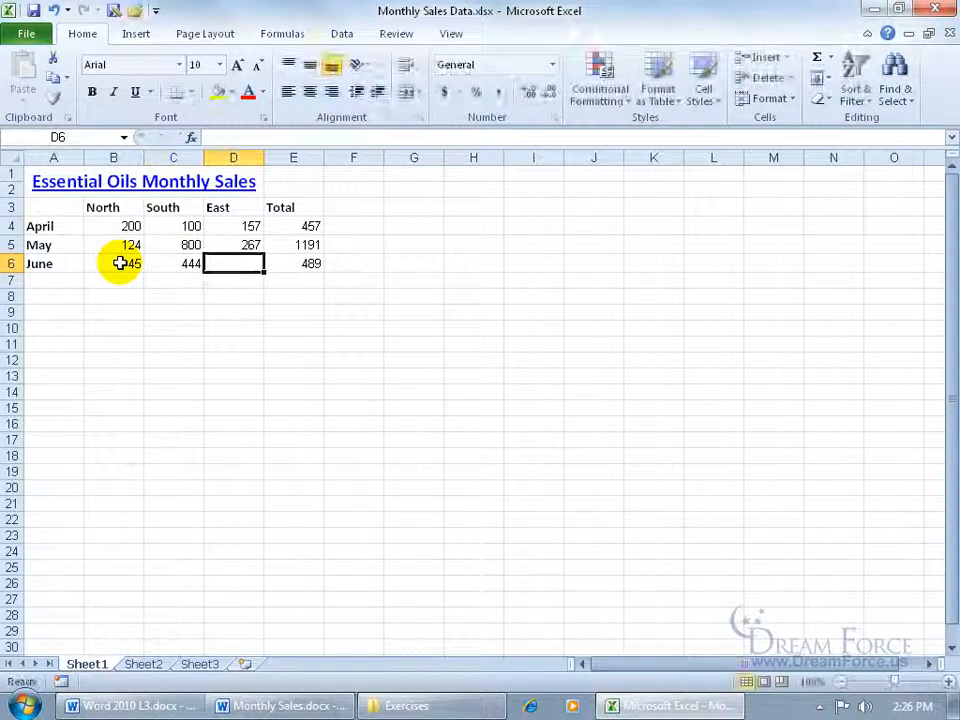
type("654")
key("Tab")
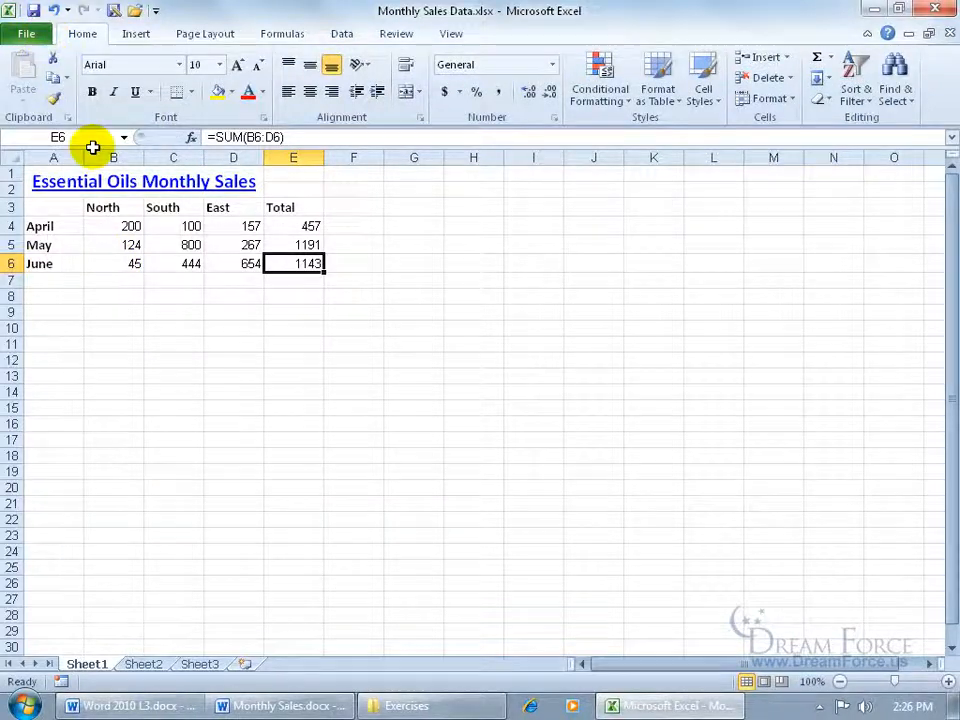
left_click(297, 708)
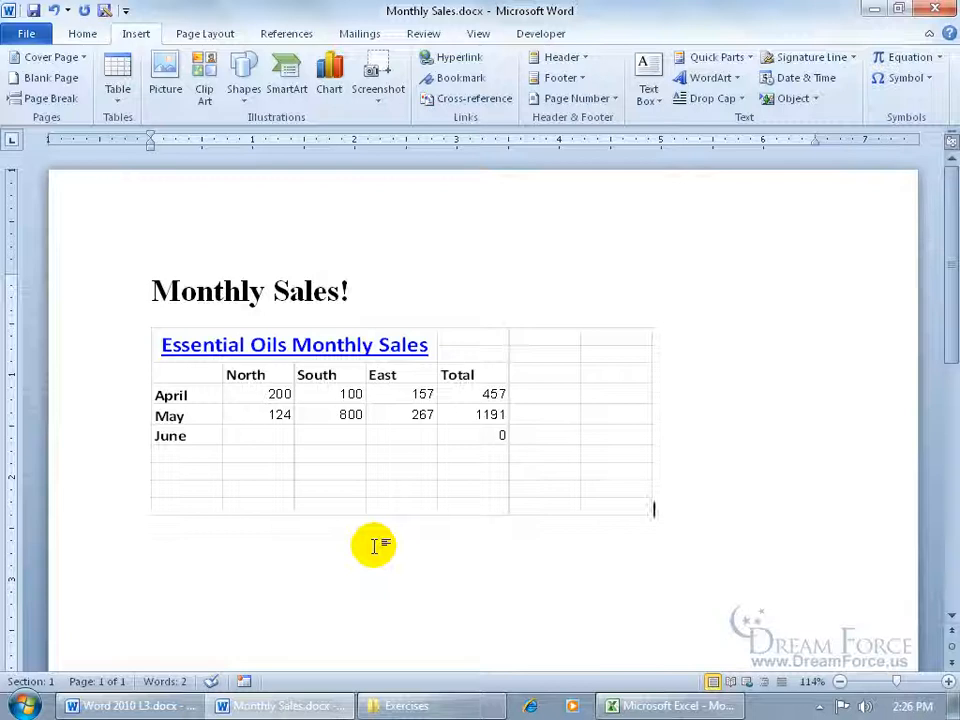
Update the link so the table shows June's 45, 444, 654 and 1143, then bring Excel forward
left_click(365, 419)
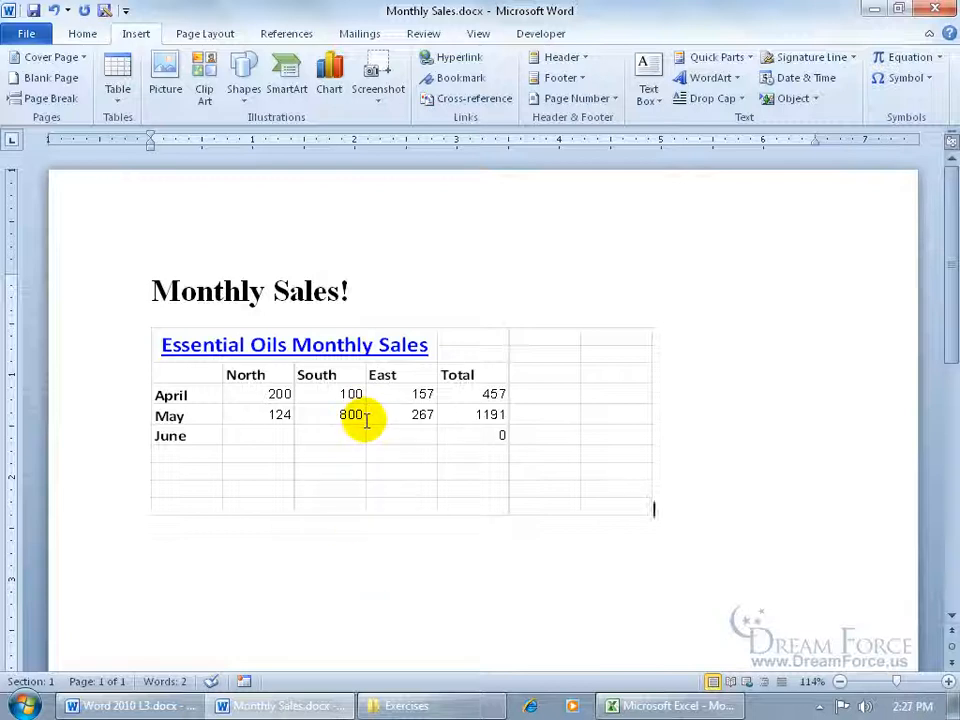
right_click(365, 419)
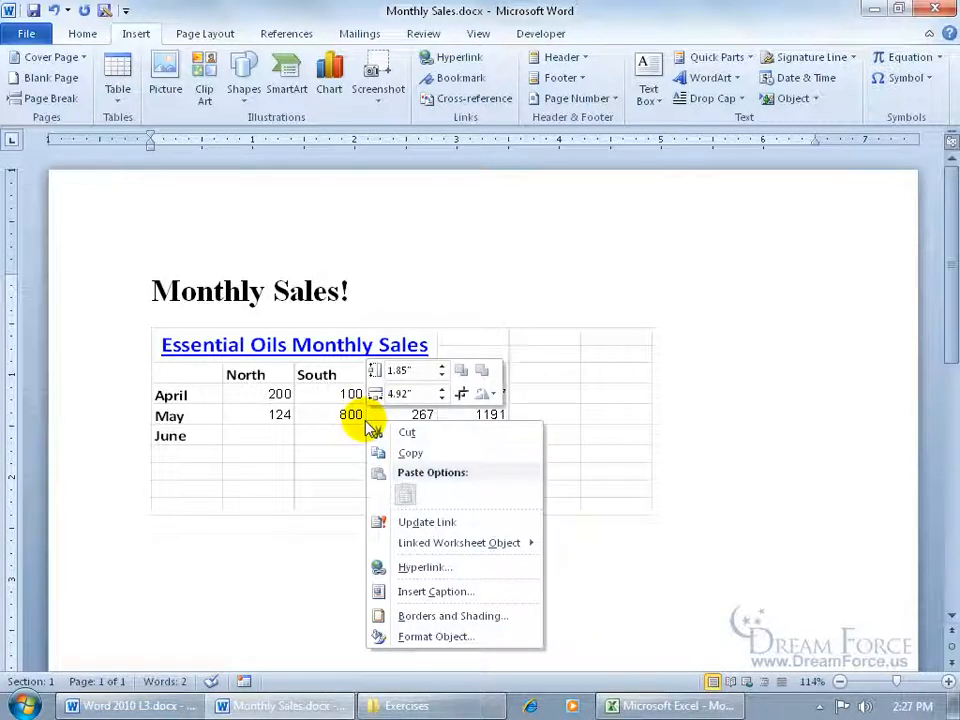
left_click(427, 521)
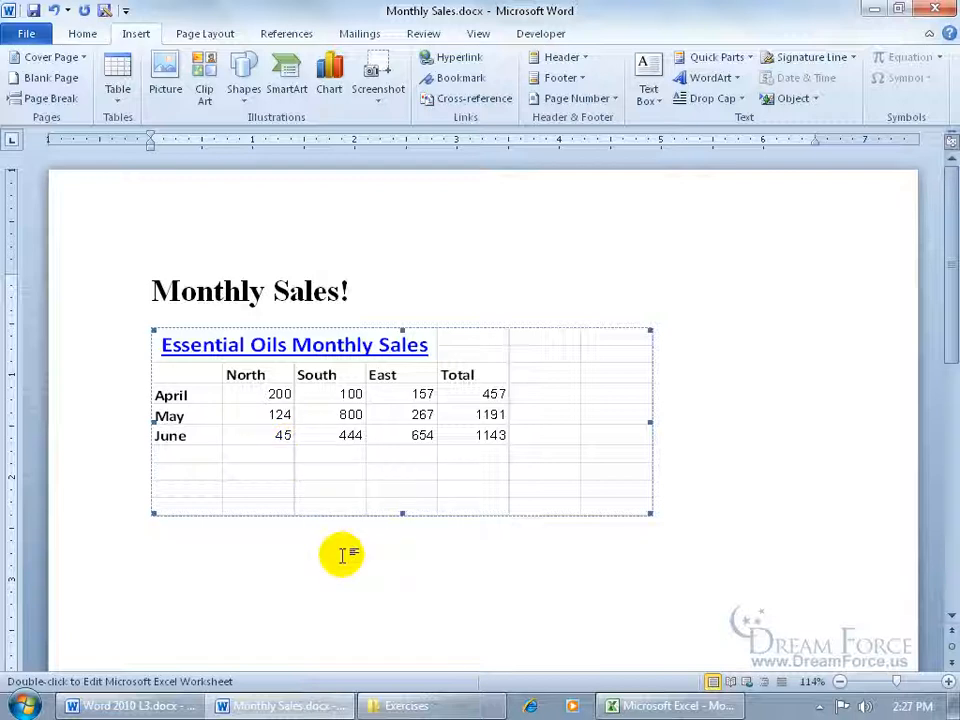
left_click(640, 705)
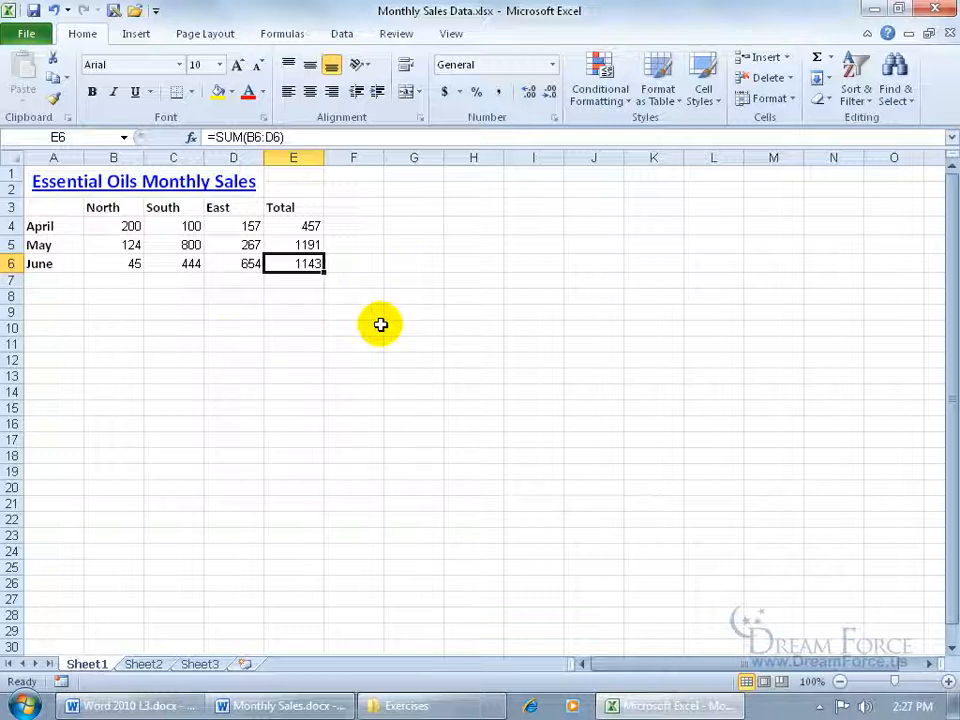
Bring Word forward and close the Excel window via its taskbar jump list
left_click(283, 706)
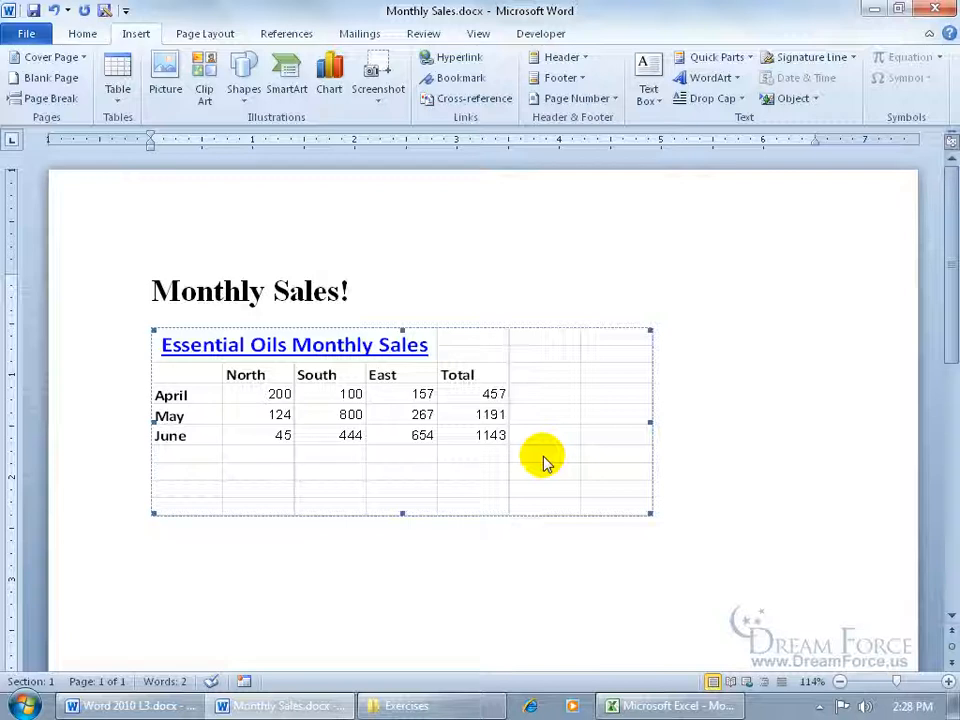
right_click(648, 708)
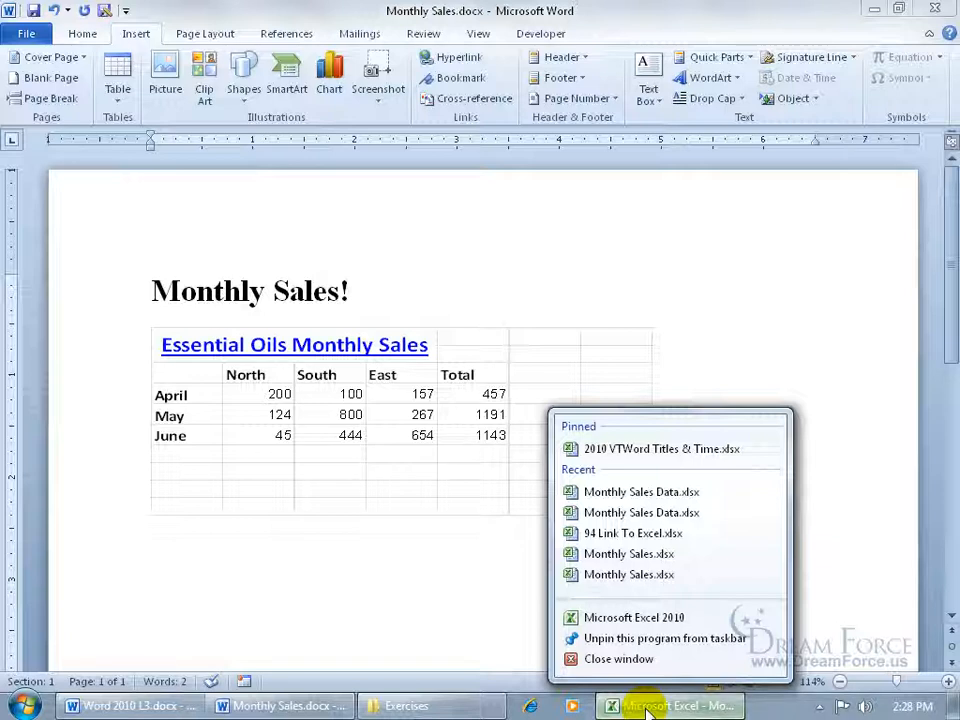
left_click(636, 660)
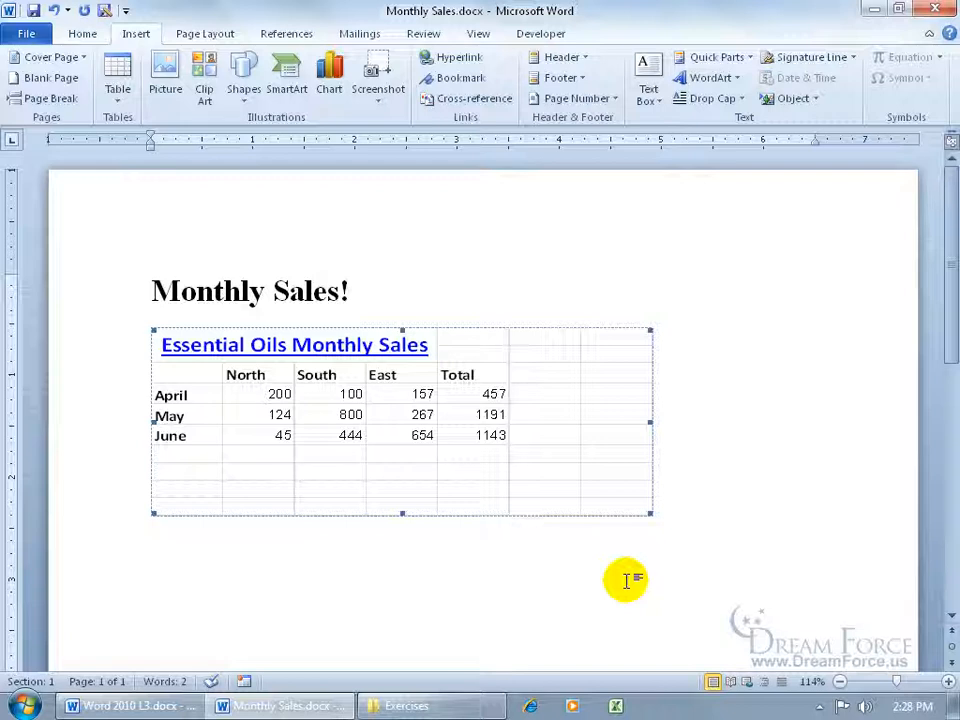
Change June's South value in C6 to 1, close Excel, and update the link (total 700)
double_click(414, 420)
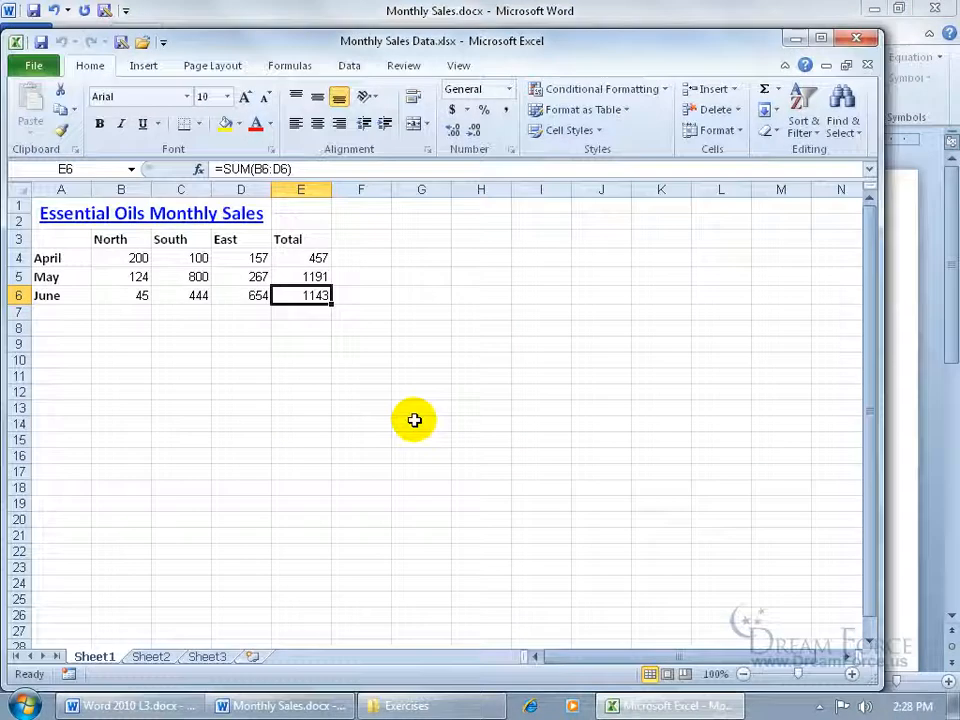
left_click(199, 297)
type("1")
key("Return")
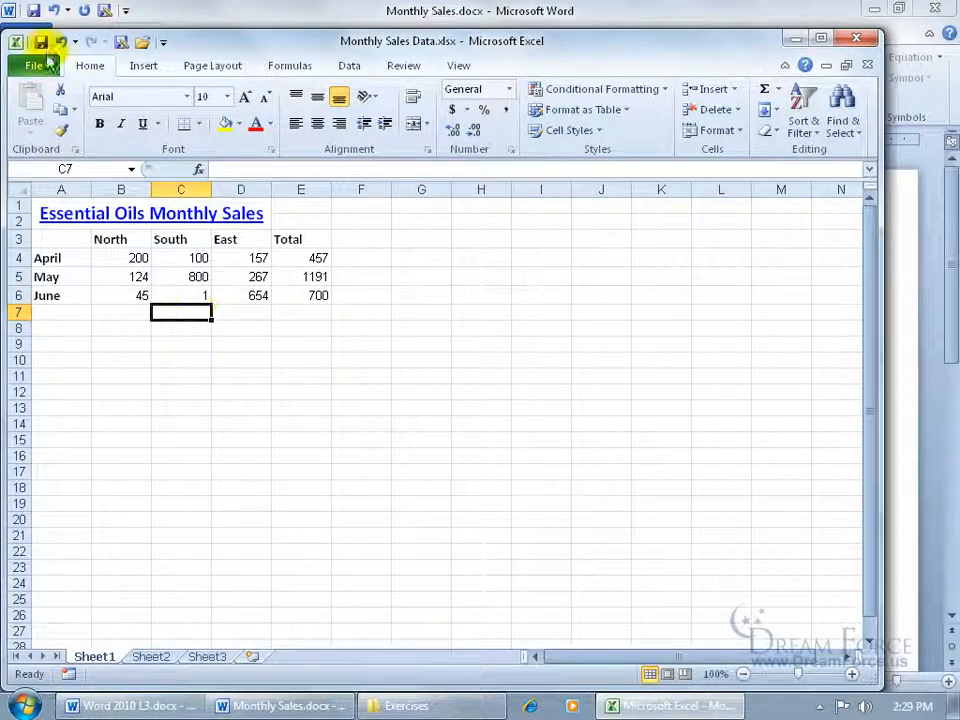
left_click(856, 38)
right_click(336, 416)
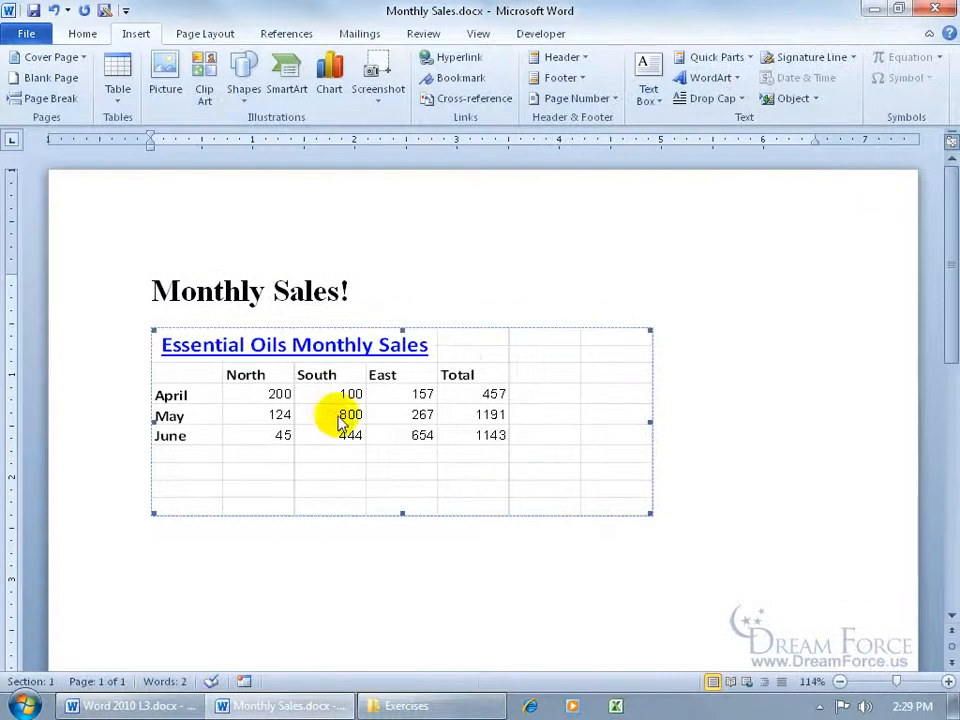
left_click(386, 512)
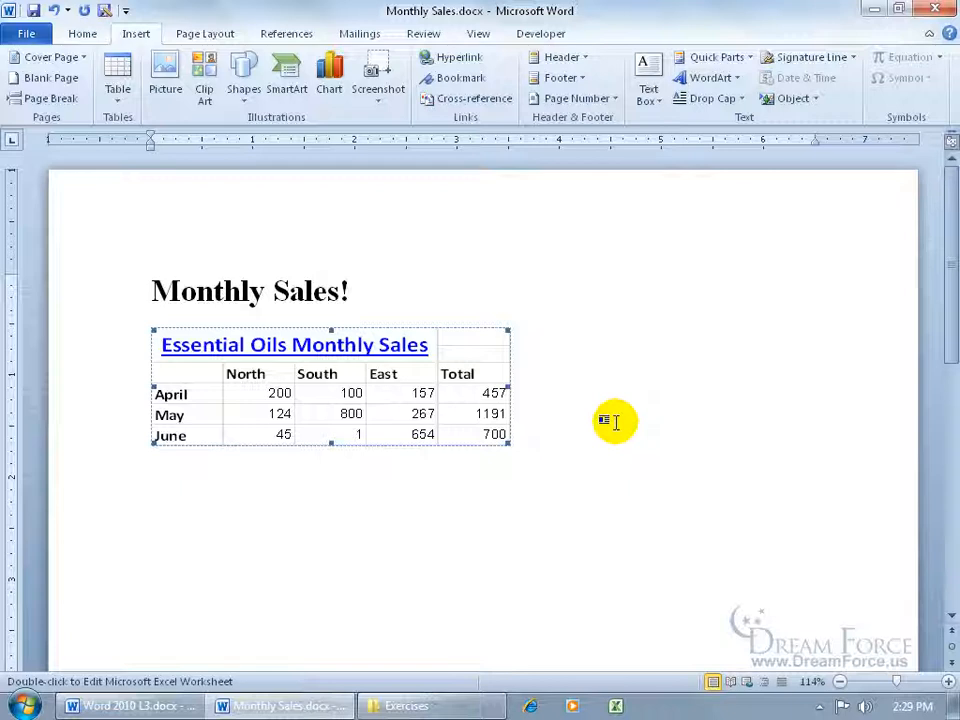
Open the linked workbook, set C6 to 0, close Excel, and update the link to show total 699
right_click(354, 395)
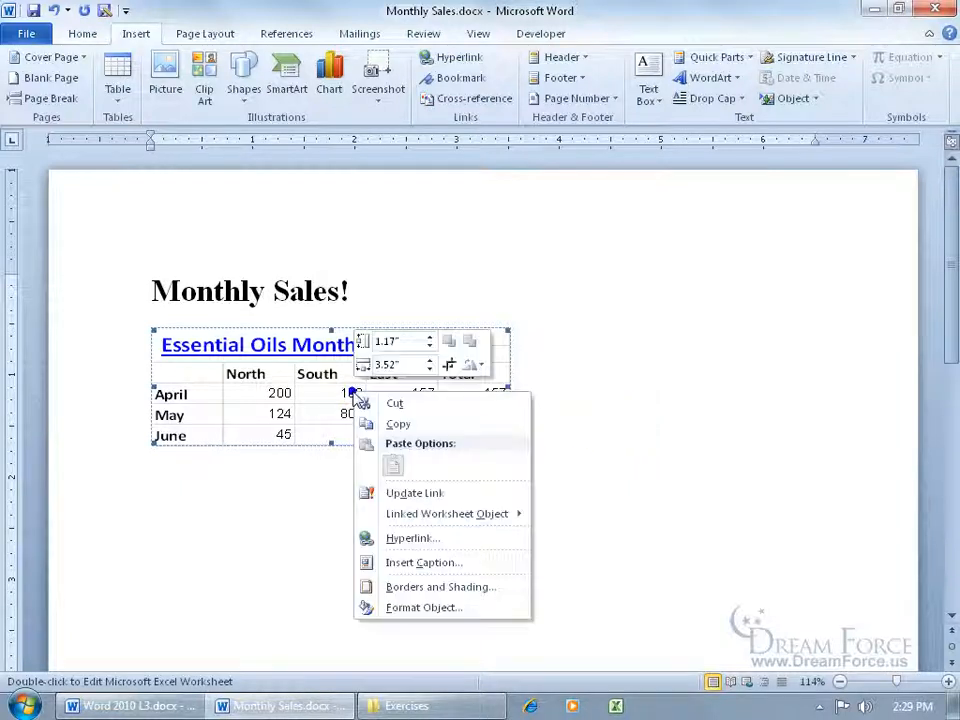
mouse_move(426, 515)
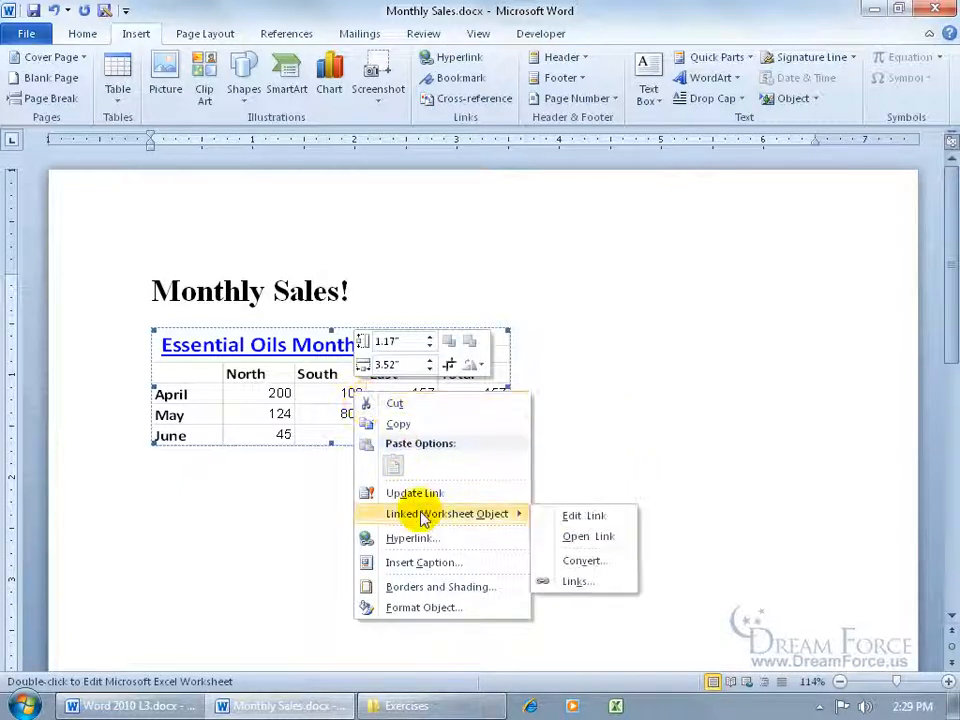
left_click(608, 537)
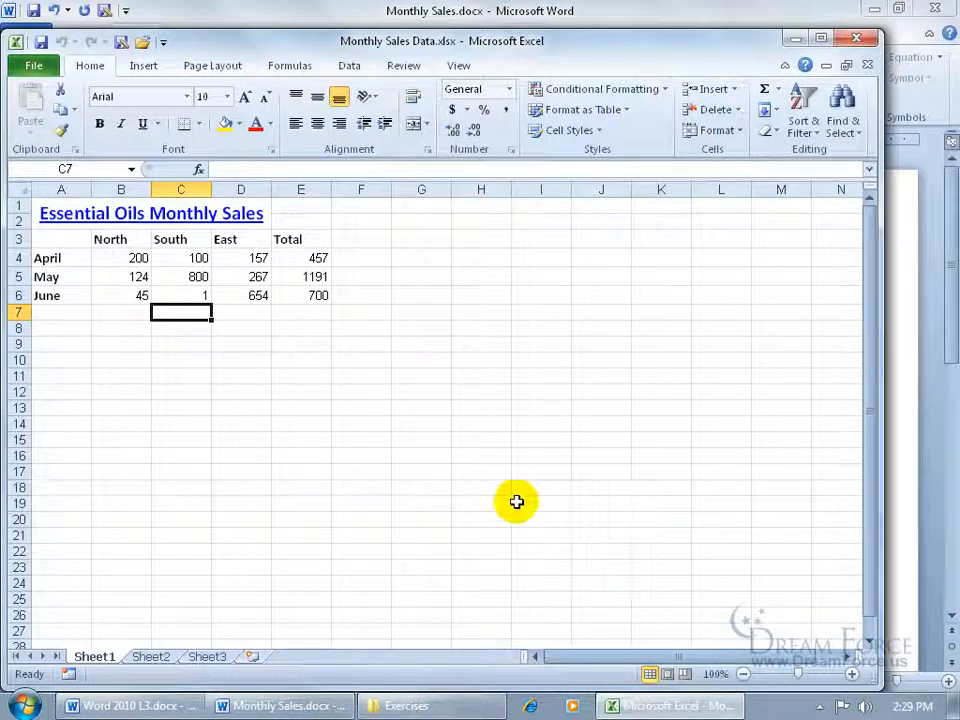
key("Up")
type("0")
key("Return")
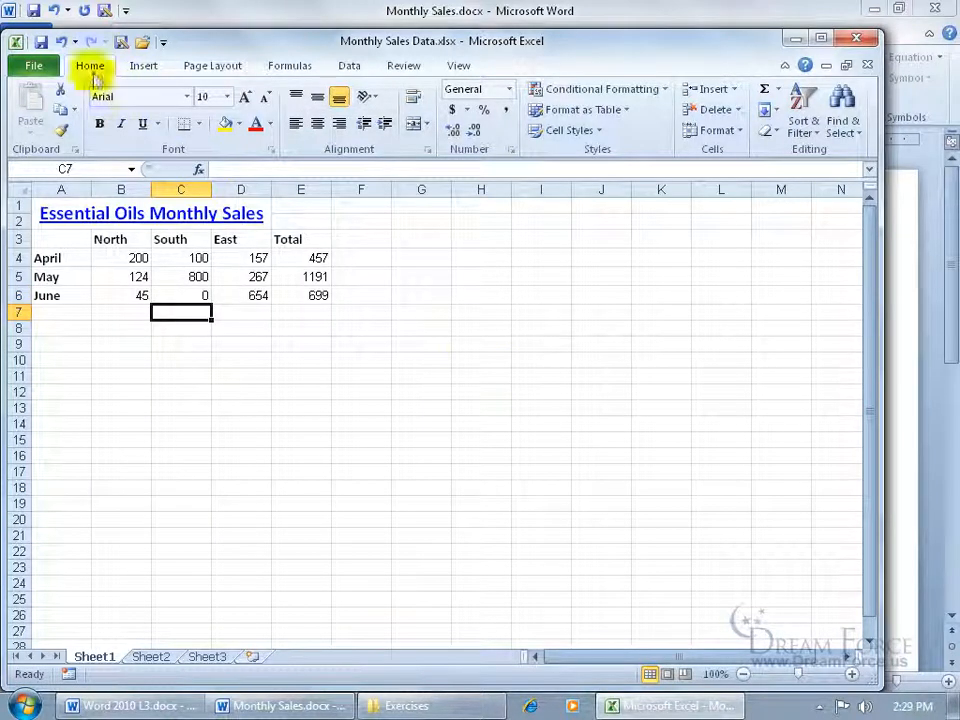
left_click(855, 38)
right_click(365, 385)
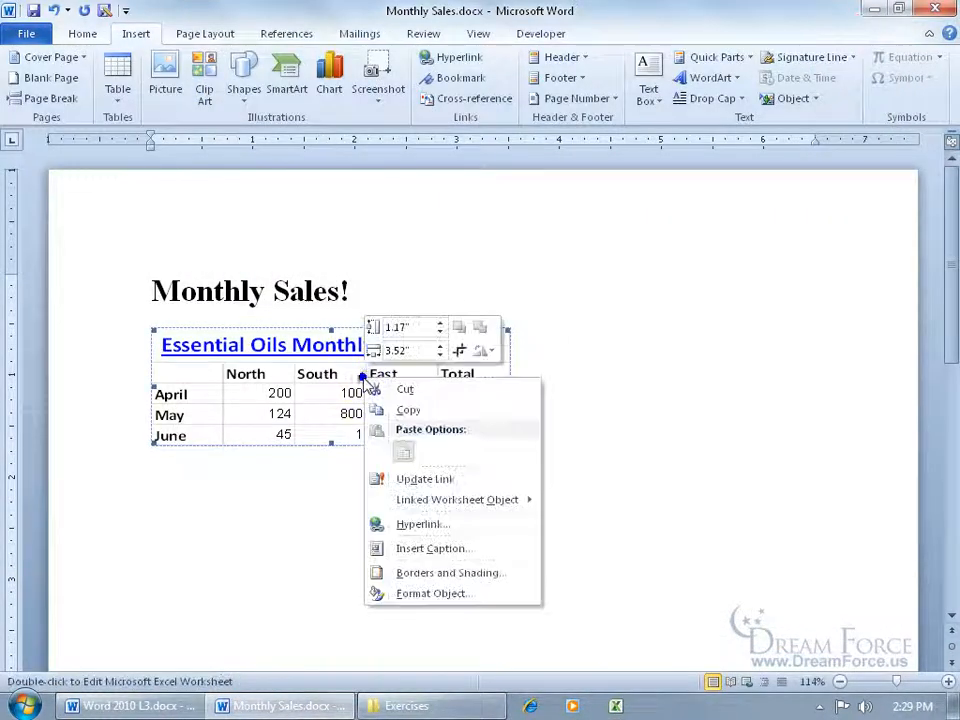
left_click(384, 477)
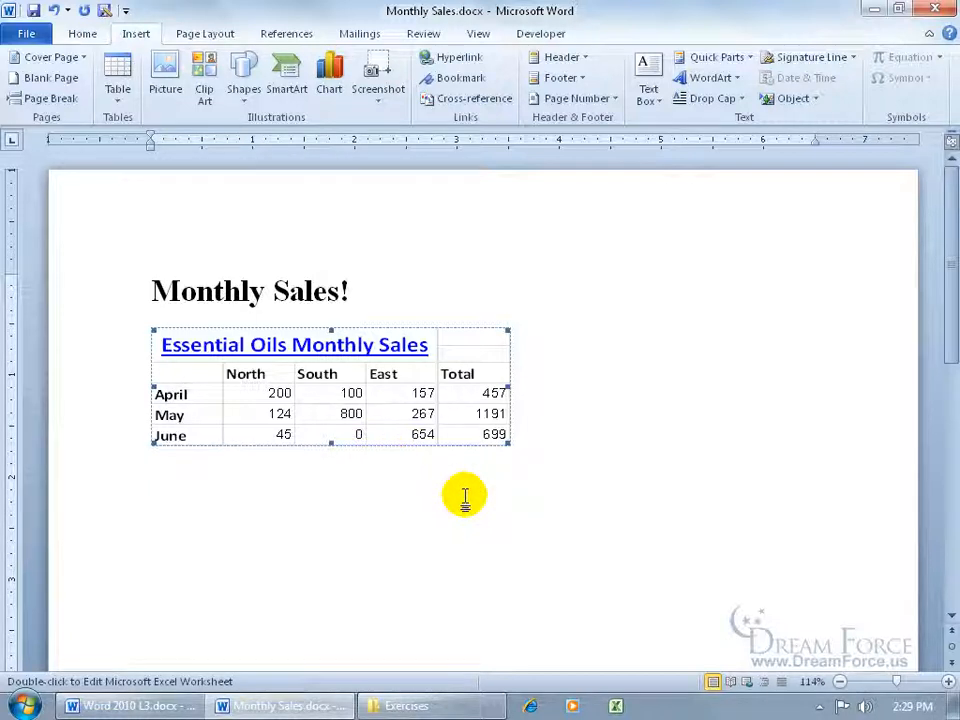
In the linked workbook, move Sheet2 before Sheet1, enter 1 in Sheet2!B5, then save and close
double_click(390, 426)
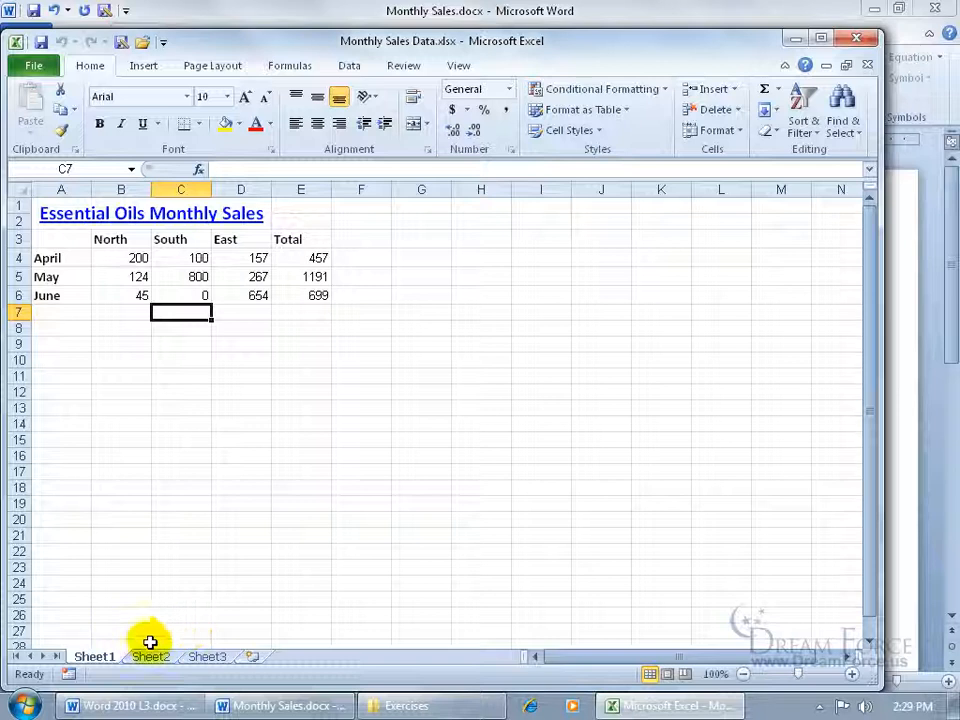
left_click_drag(105, 643, 172, 641)
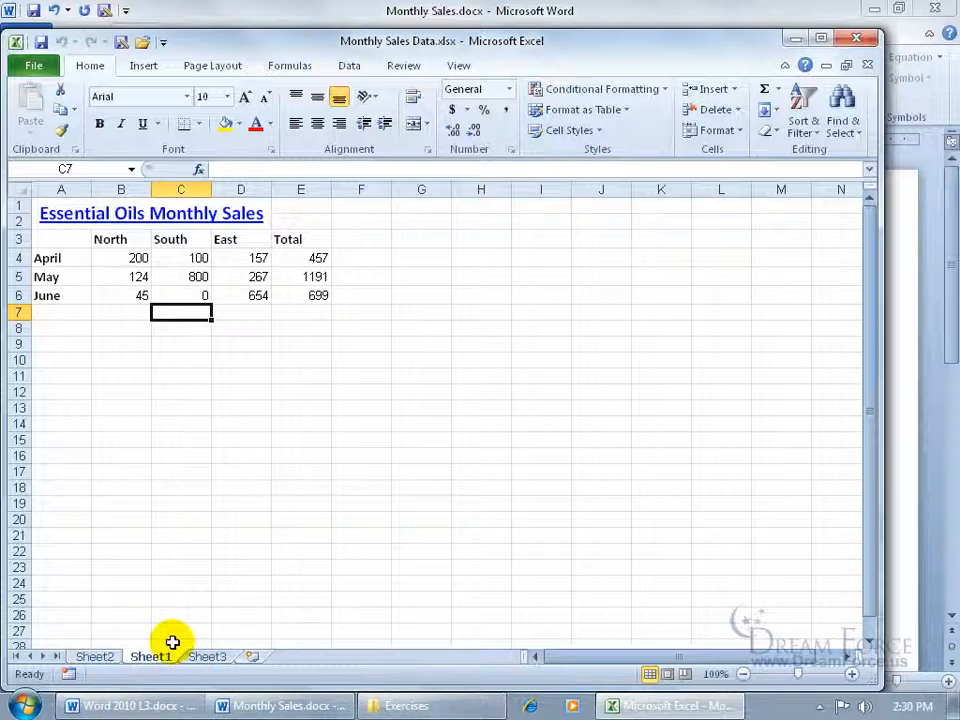
left_click(95, 657)
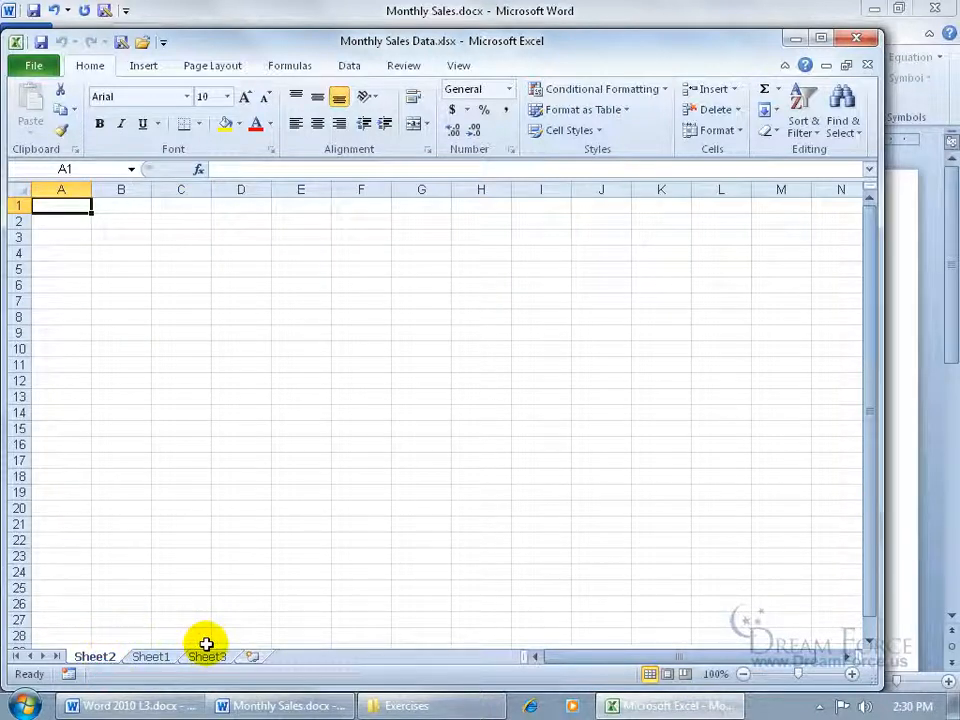
left_click(118, 272)
type("1")
key("Return")
left_click(41, 41)
left_click(856, 39)
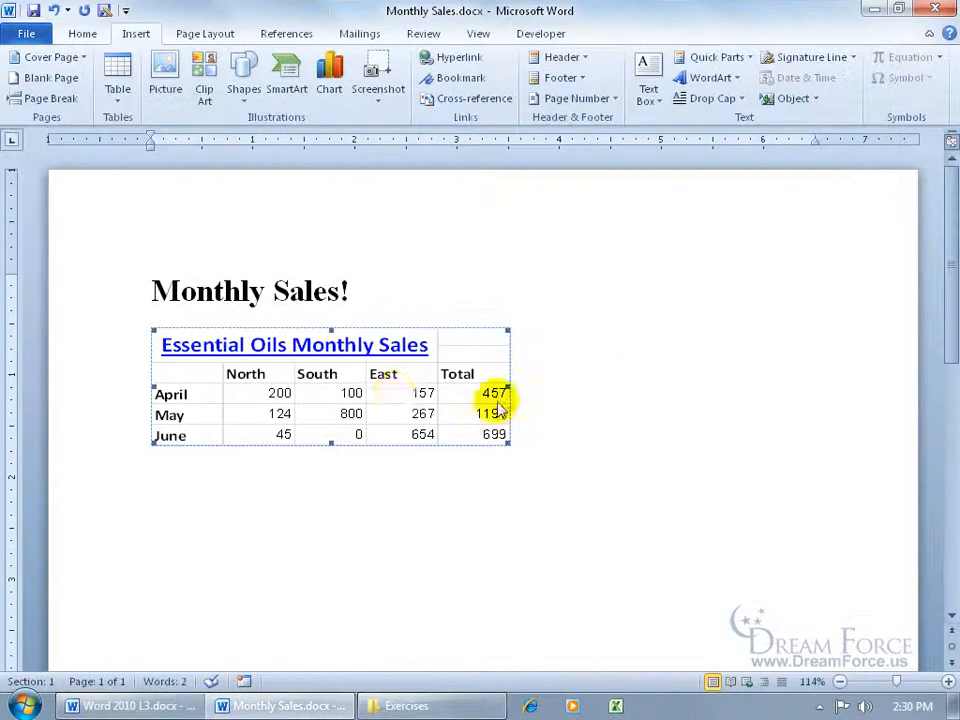
Update the link in Word, then undo the update to restore the sales table
right_click(357, 378)
left_click(416, 474)
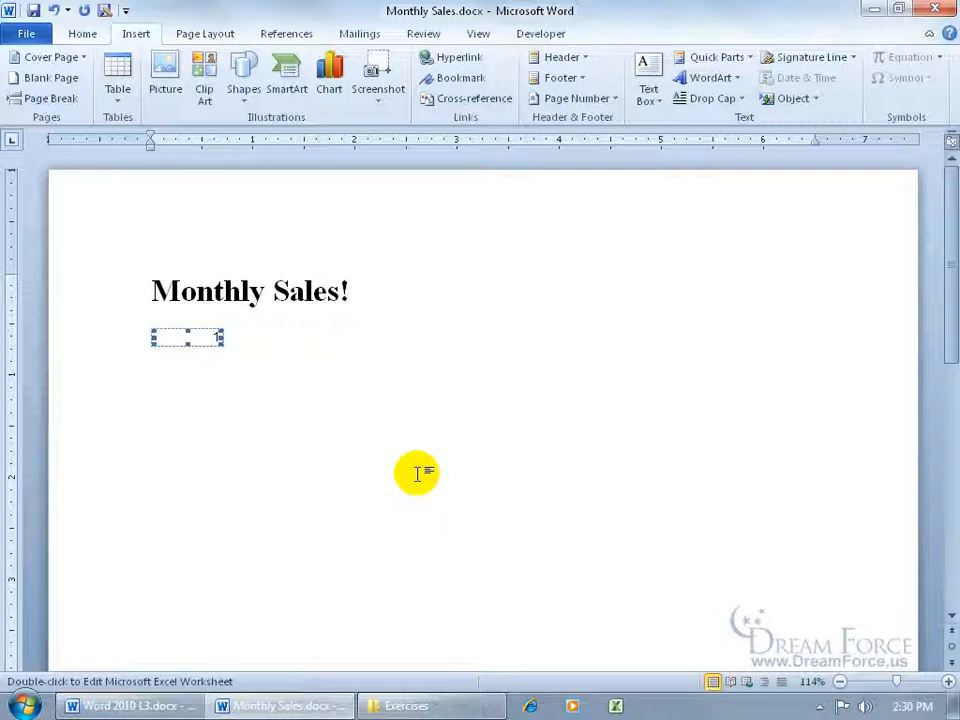
left_click(54, 10)
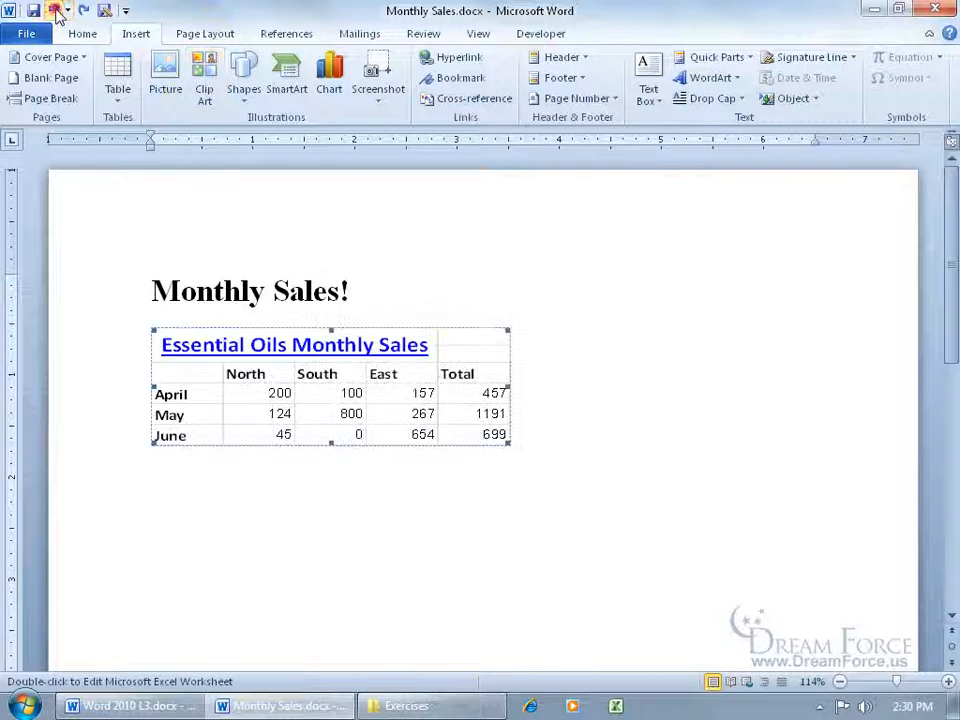
Restore sheet order Sheet1, Sheet2, Sheet3, copy the A1:E6 sales table to F14 and B21, and save
double_click(296, 410)
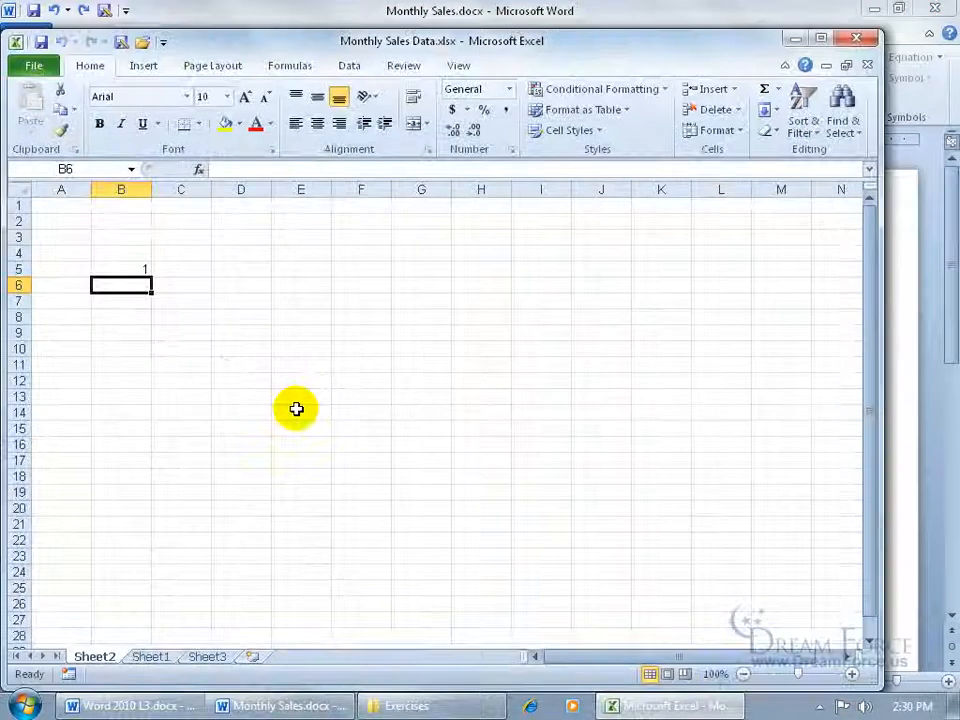
mouse_move(105, 655)
left_mouse_down()
mouse_move(200, 658)
mouse_move(187, 646)
mouse_move(192, 657)
left_mouse_up()
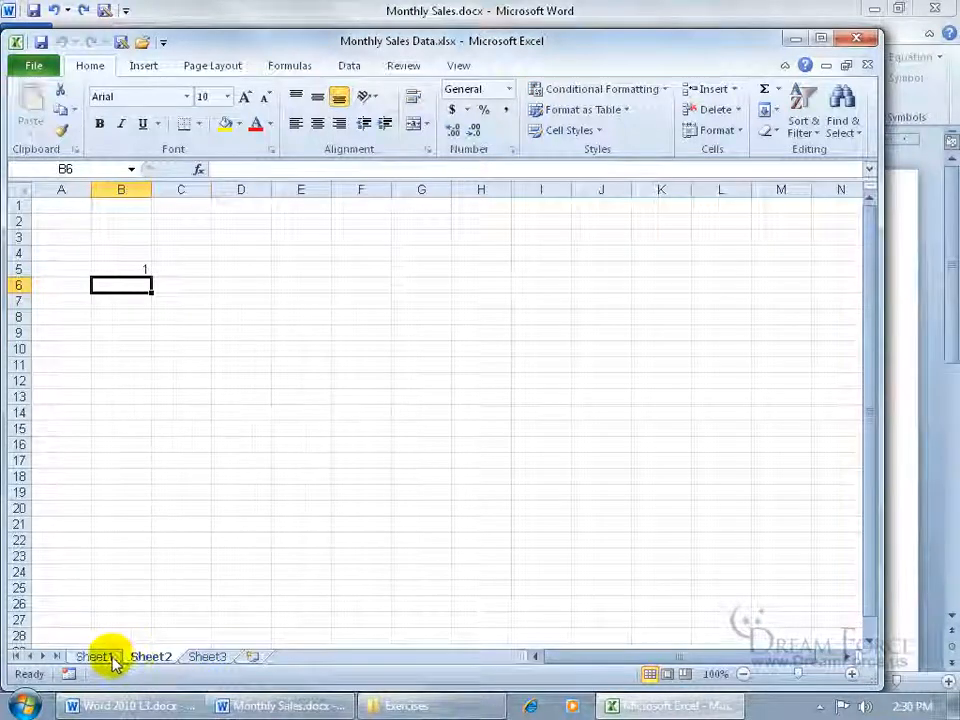
left_click(110, 658)
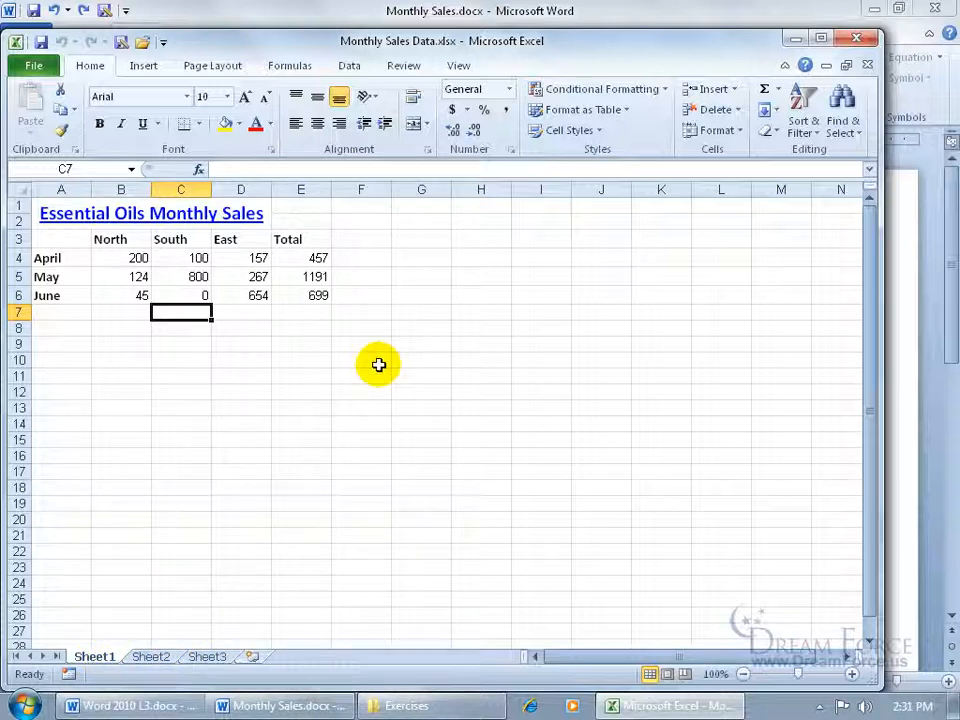
left_click(625, 475)
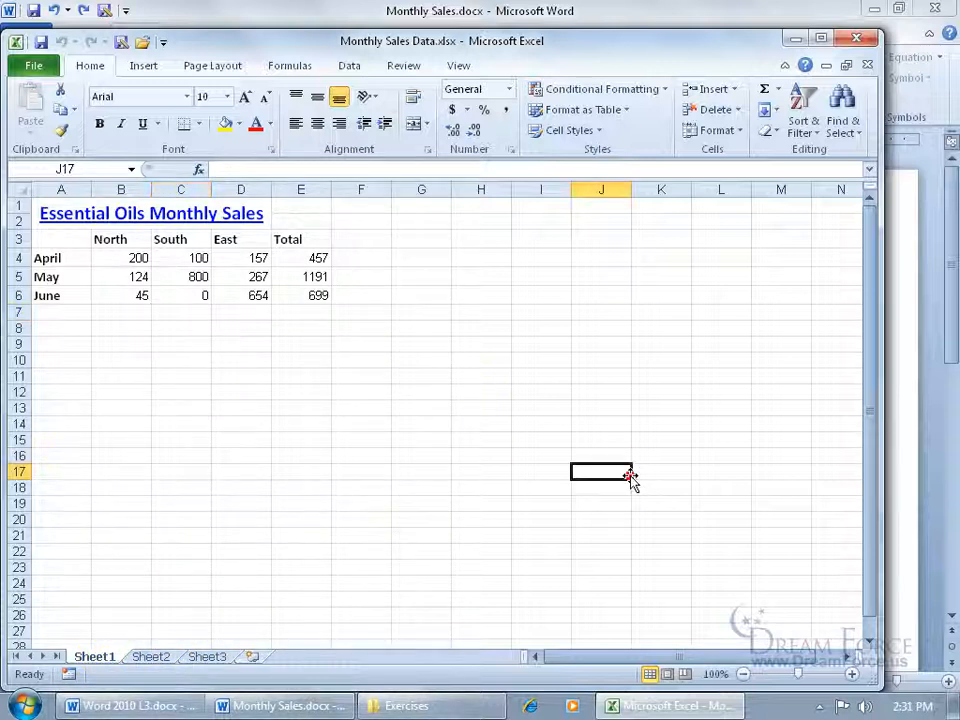
left_click_drag(321, 296, 47, 214)
left_click_drag(119, 301, 419, 506)
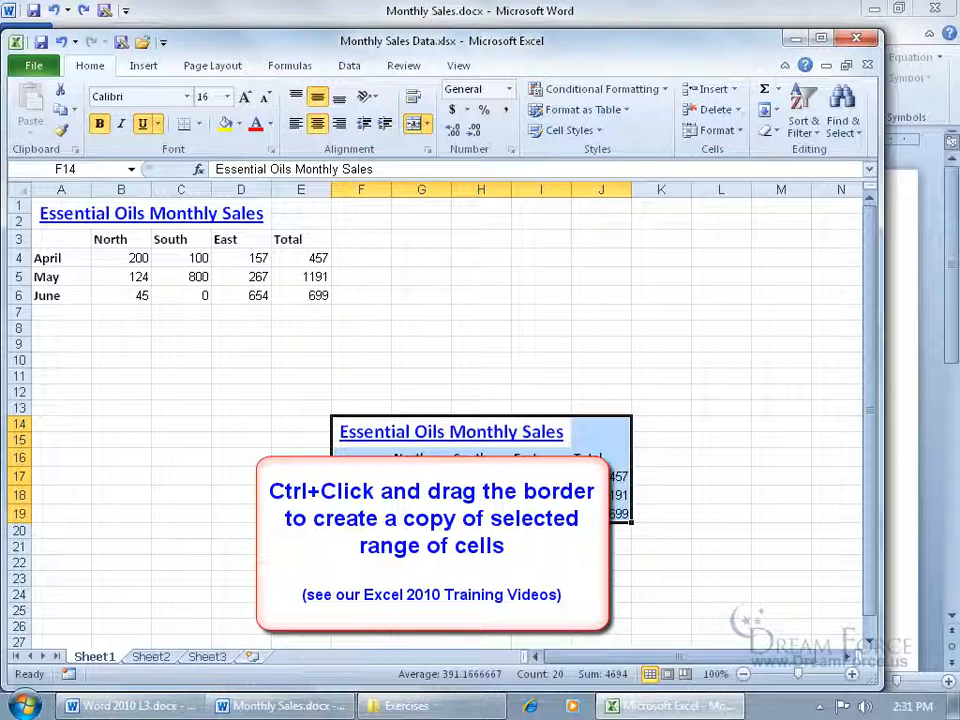
left_click_drag(493, 520, 253, 632)
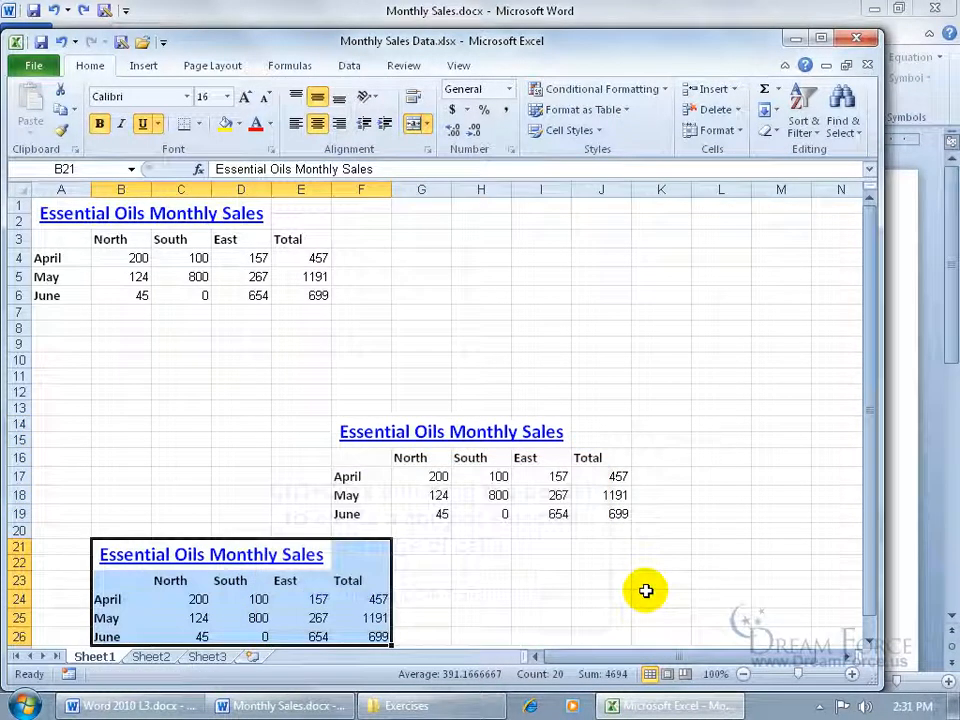
left_click(40, 42)
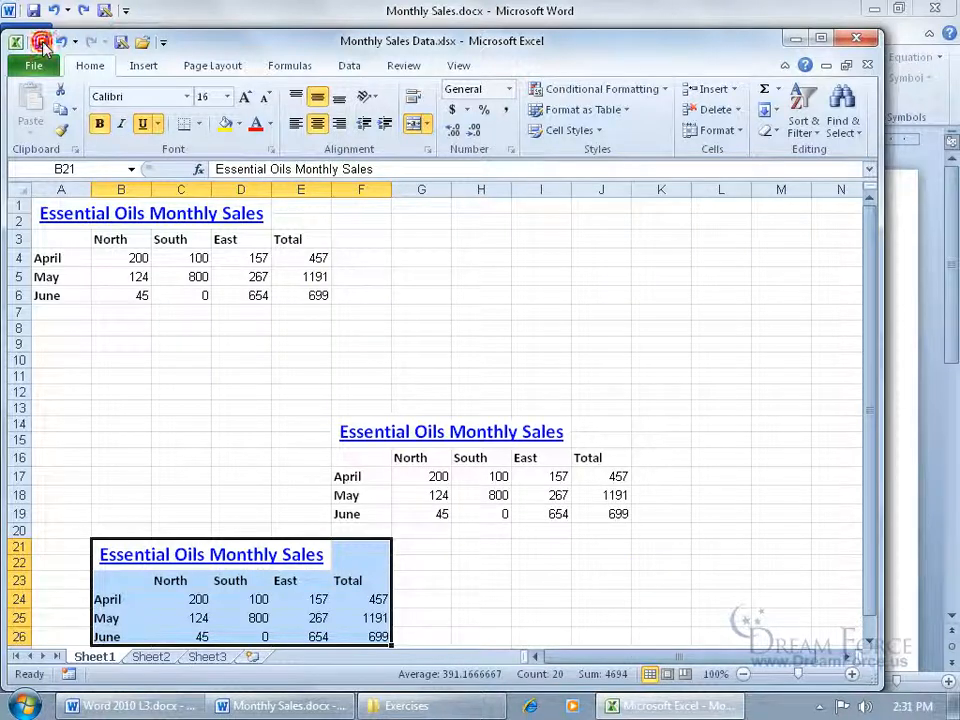
Minimize Excel and update Word's linked table with the workbook changes
left_click(797, 40)
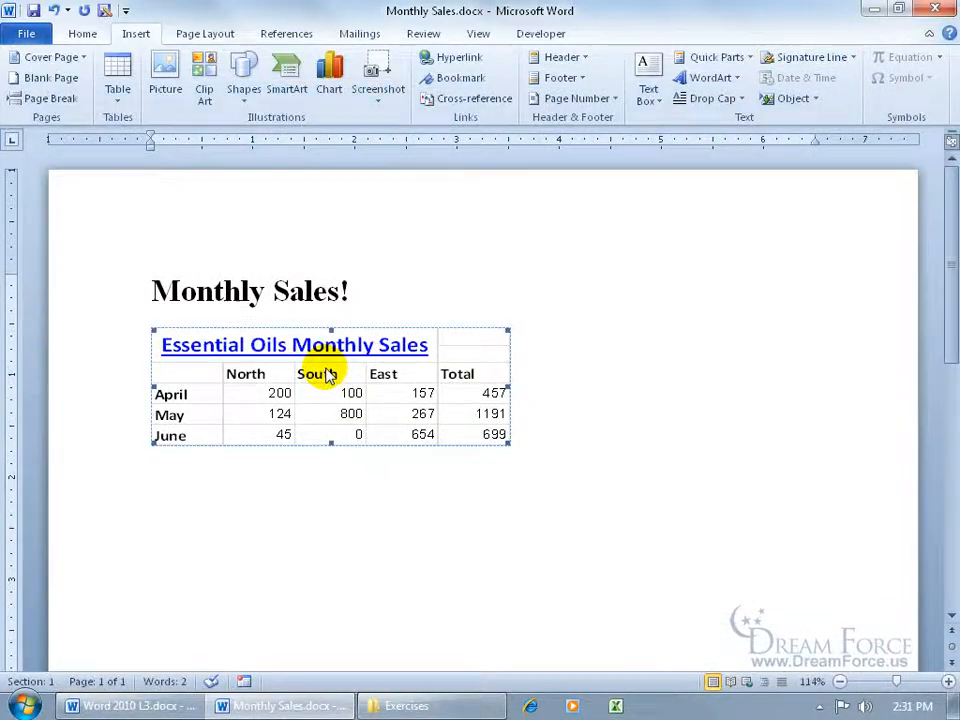
right_click(326, 370)
left_click(375, 469)
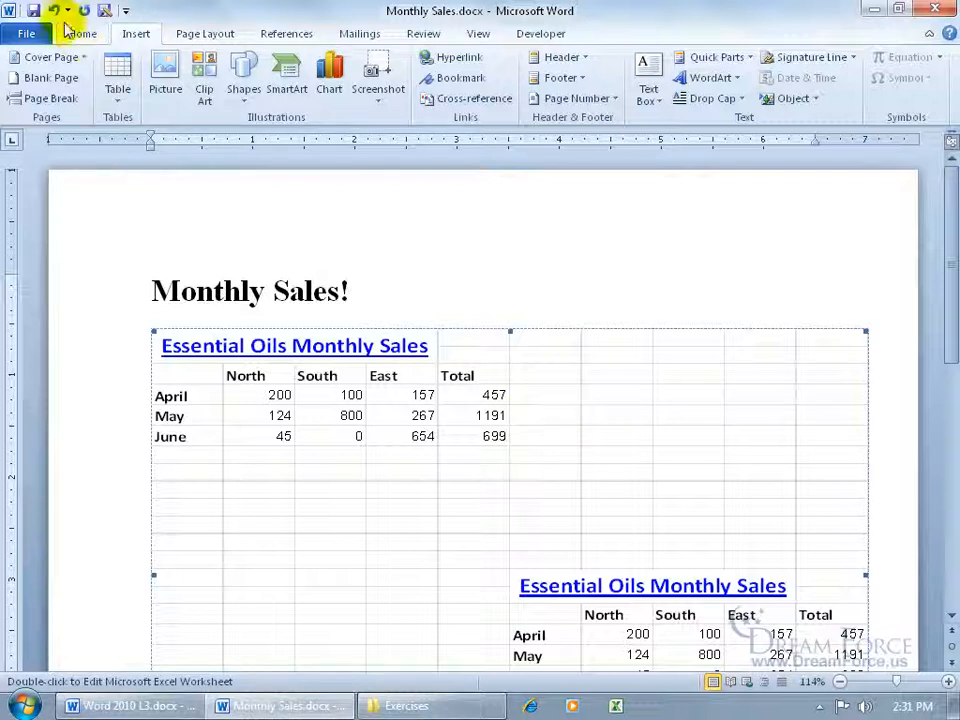
Reopen the workbook, delete both copied tables, and unmerge the leftover title cells F14 and B21
double_click(308, 348)
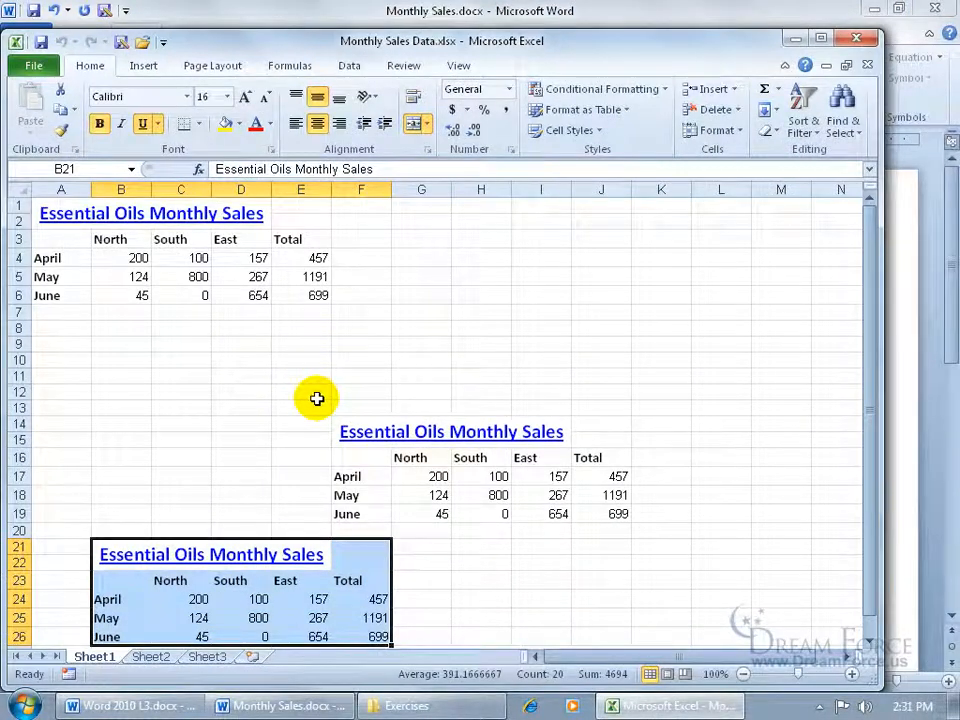
left_click_drag(281, 407, 647, 555)
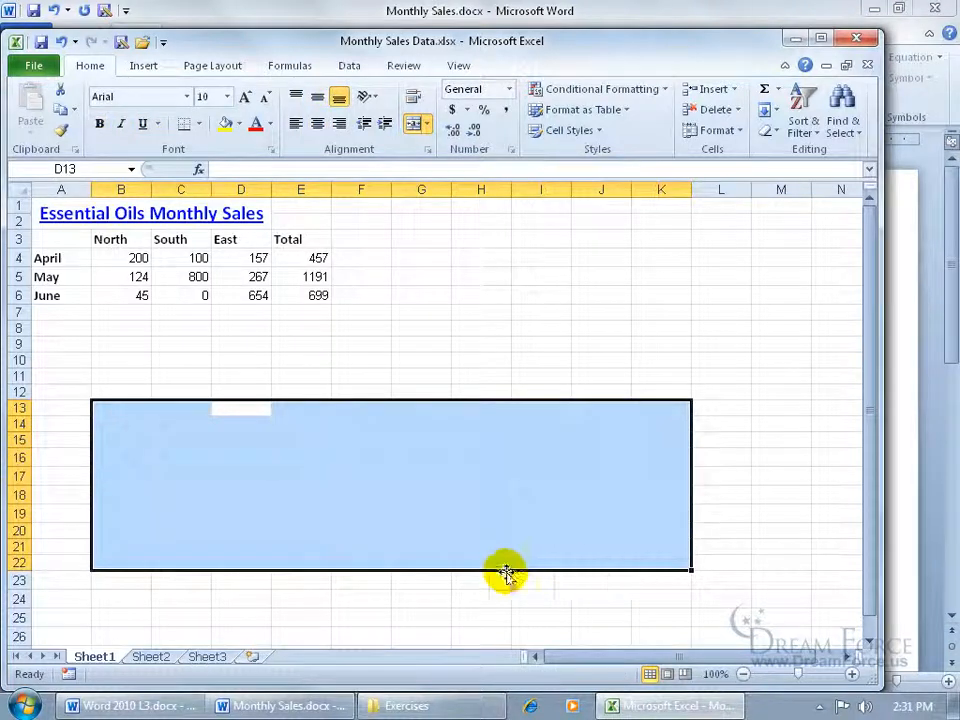
left_click(330, 499)
left_click(381, 420)
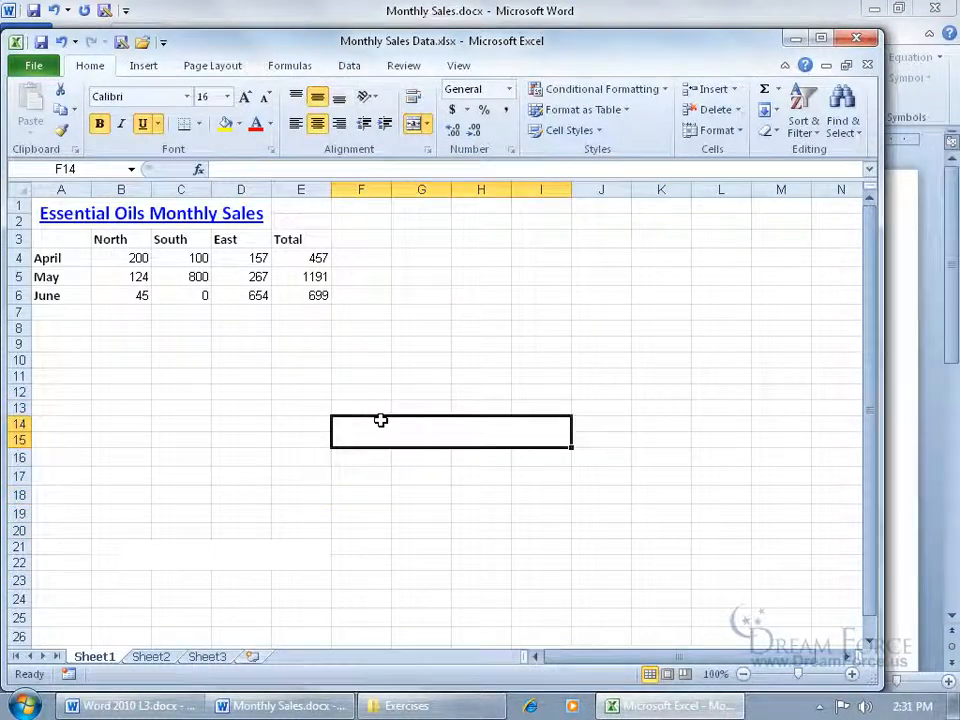
left_click(408, 124)
left_click(253, 553)
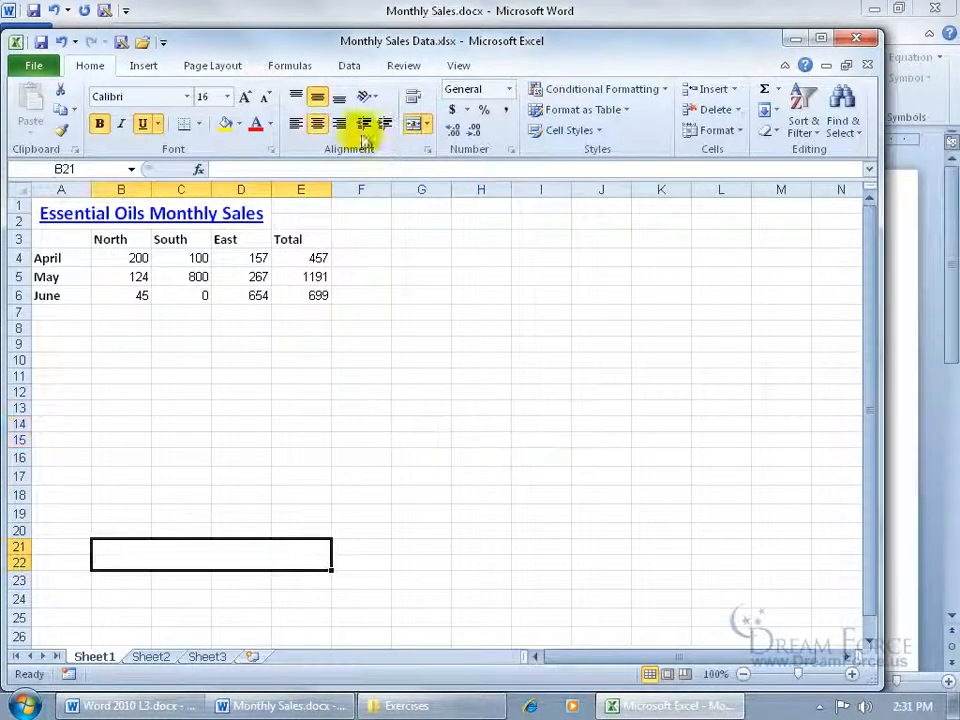
left_click(414, 124)
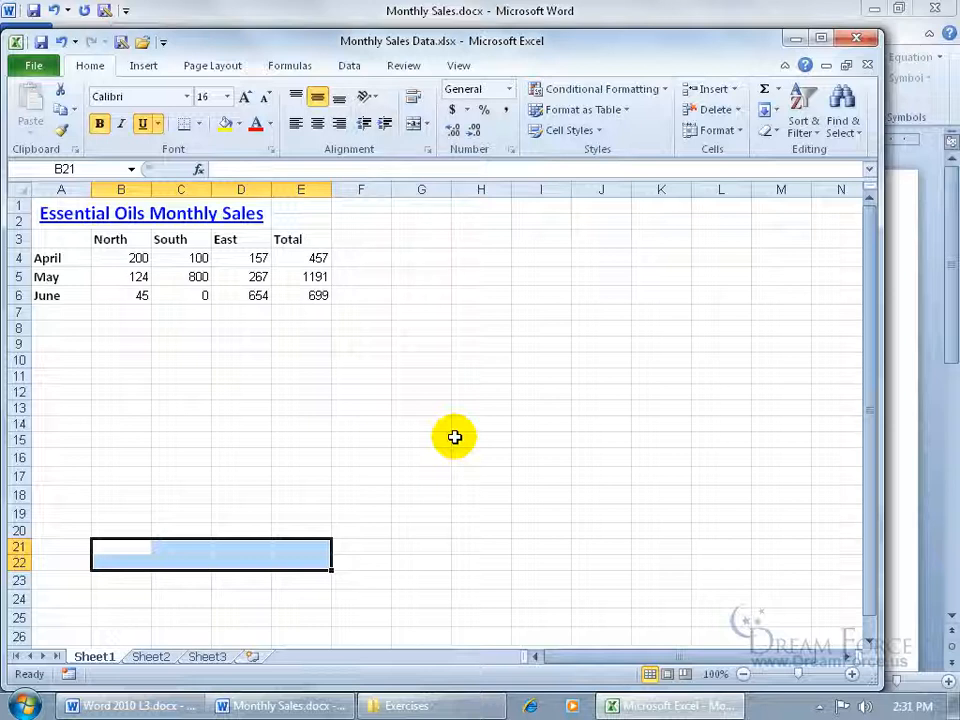
Save the cleaned workbook, minimize Excel, and update Word's linked object to show only the original table
left_click(41, 42)
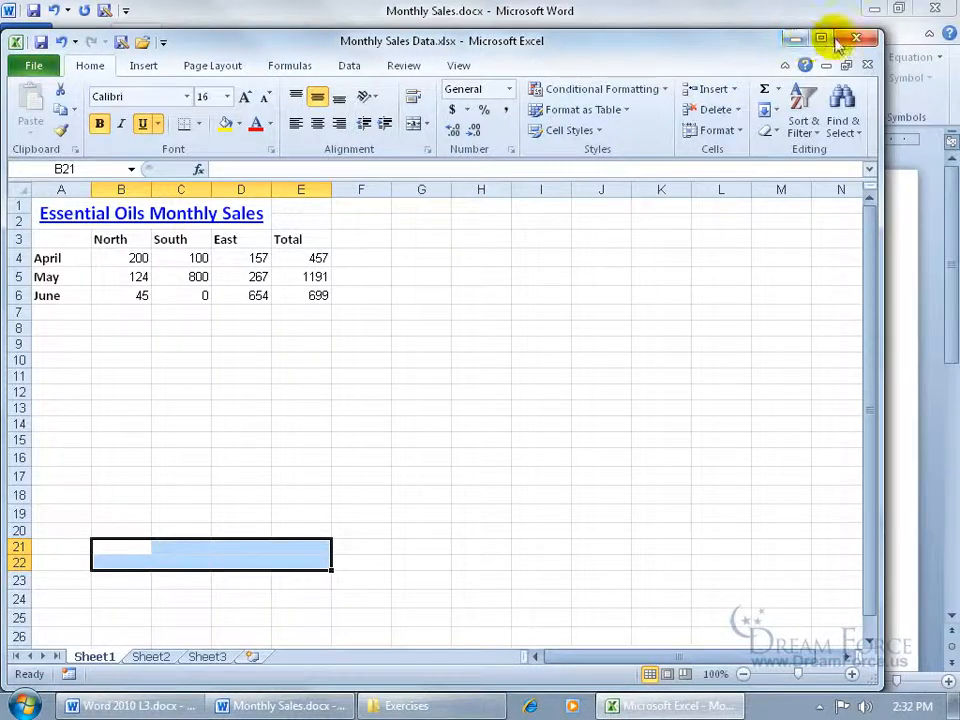
left_click(796, 38)
right_click(418, 392)
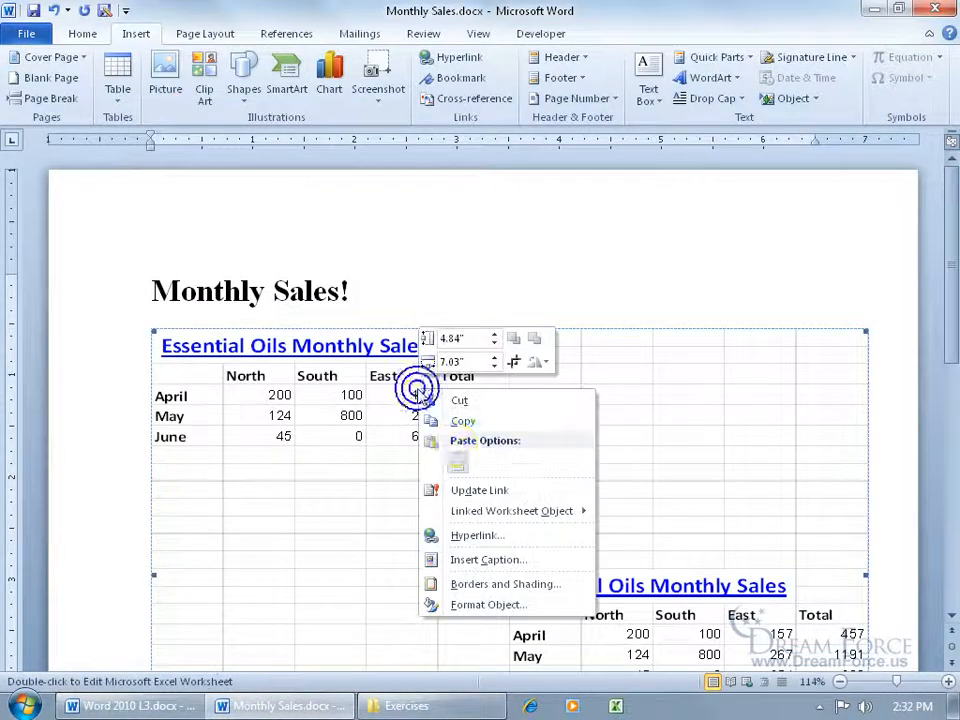
left_click(472, 490)
left_click_drag(944, 342, 945, 392)
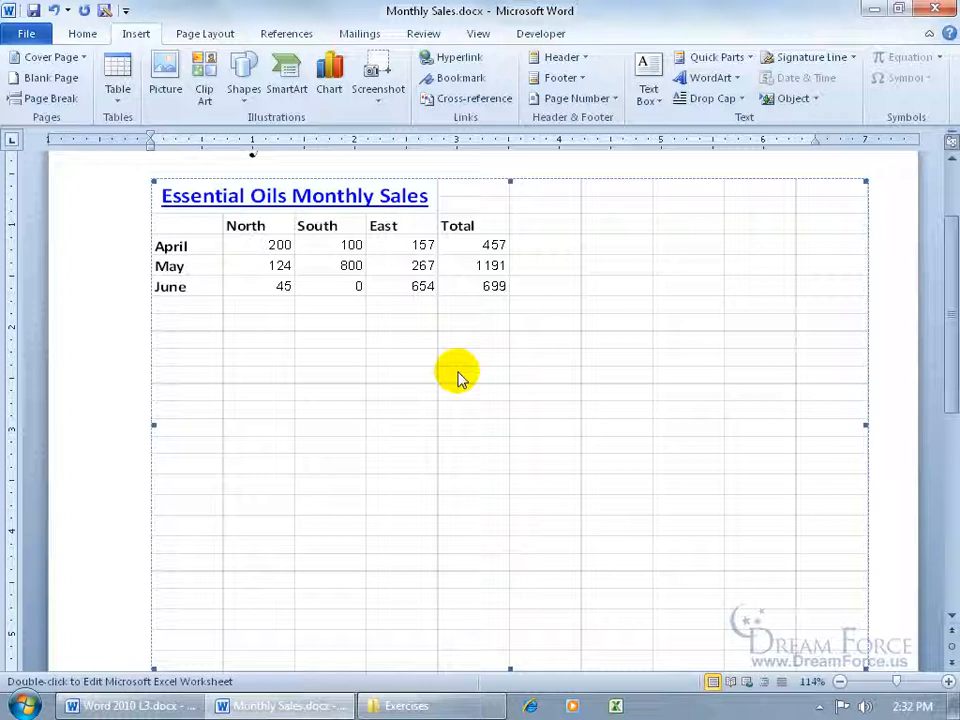
Delete the linked worksheet table from Monthly Sales.docx
left_click(426, 478)
key("Delete")
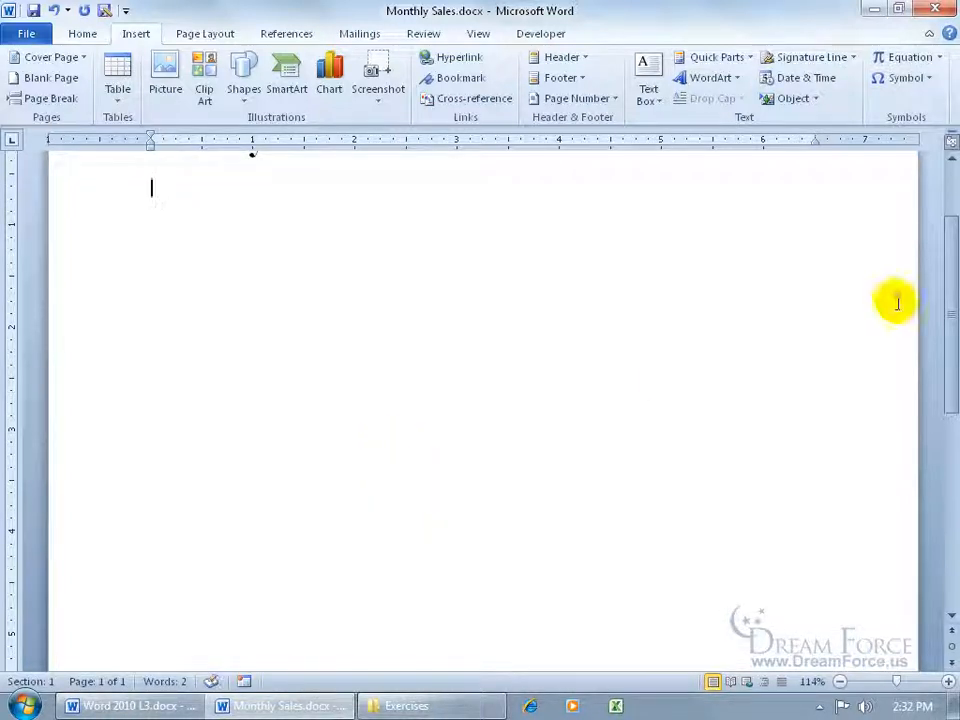
left_click_drag(952, 281, 953, 234)
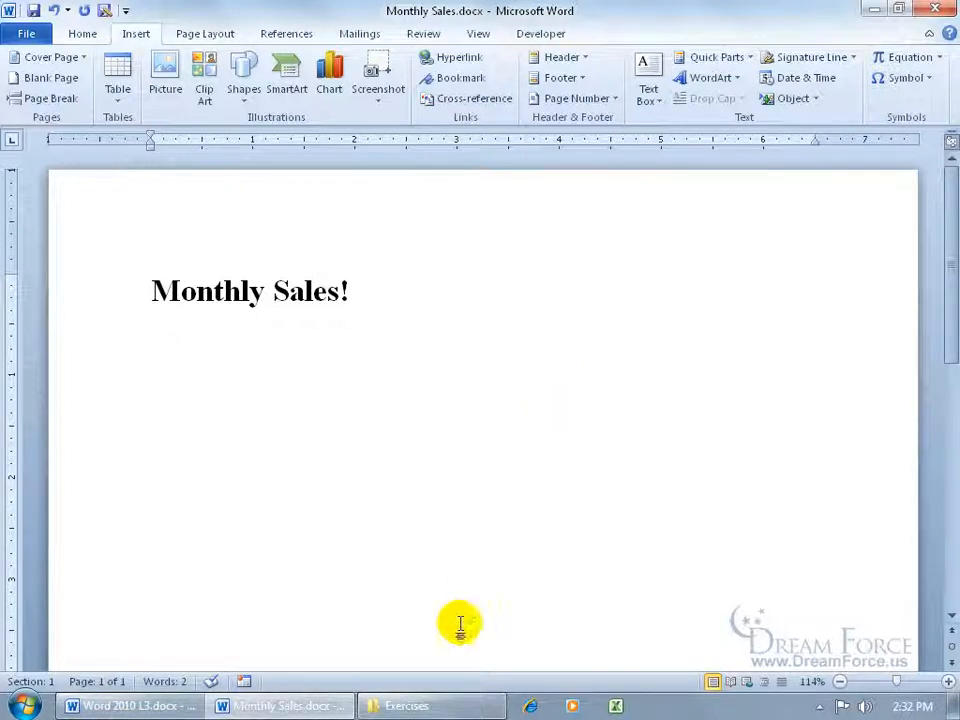
Reopen Monthly Sales Data.xlsx from the Exercises folder and select the May and June East and Total figures
left_click(437, 706)
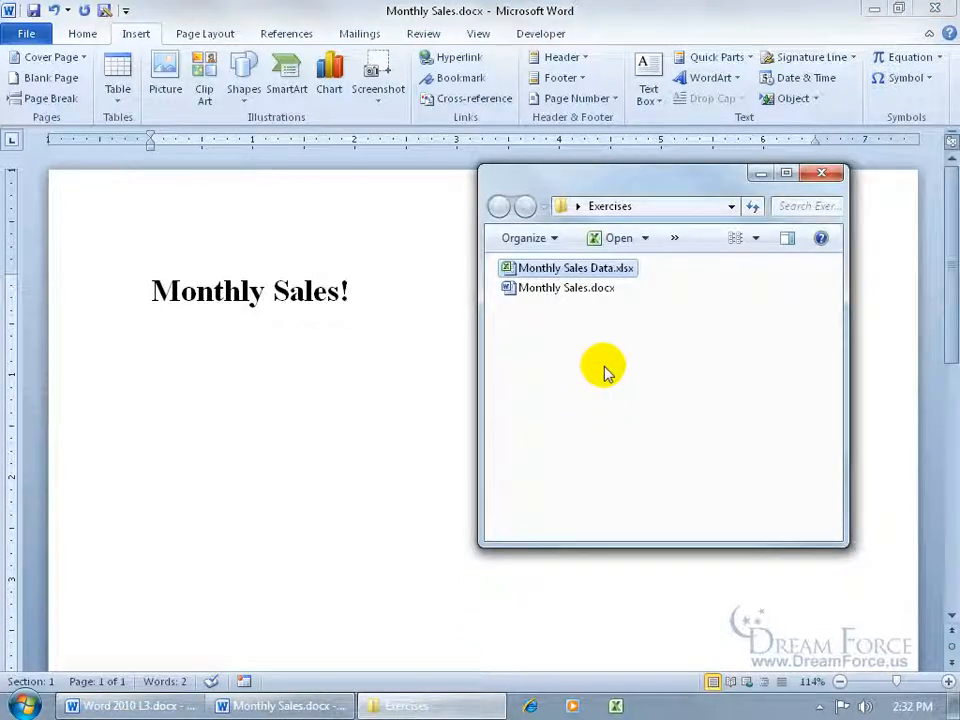
double_click(570, 270)
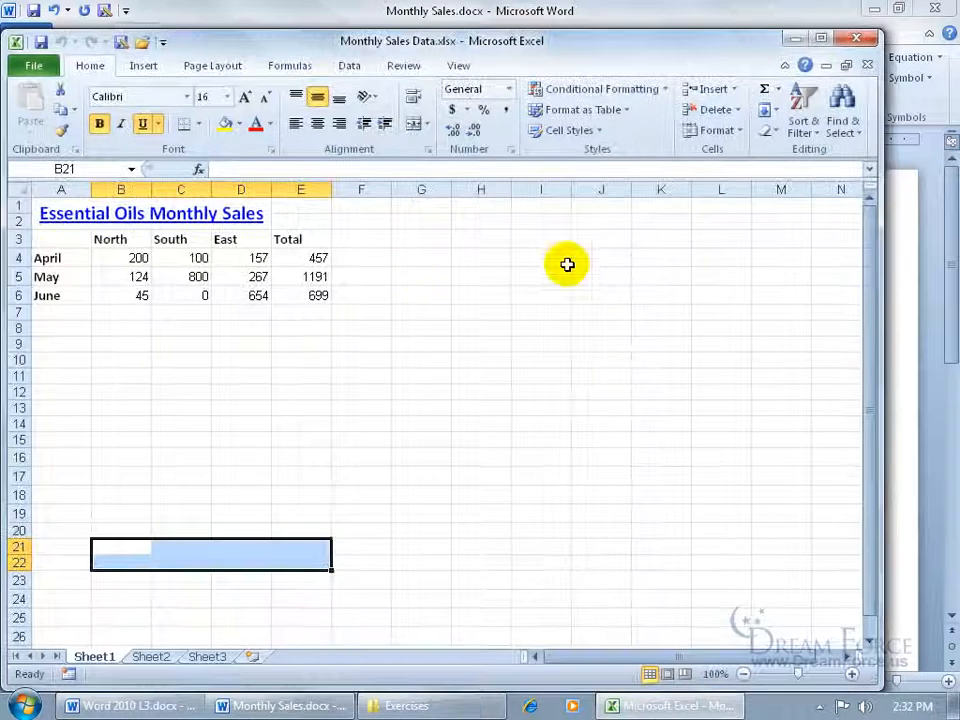
left_click_drag(285, 296, 251, 279)
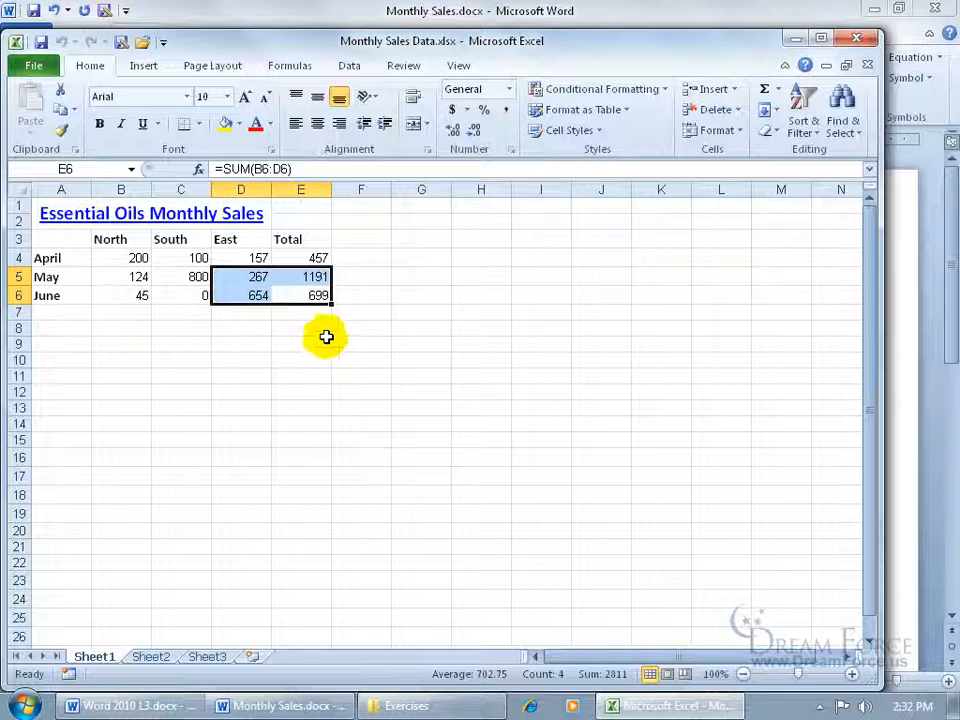
Copy the figures 267, 1191, 654 and 699 and paste them under Monthly Sales! as Link & Use Destination Styles
left_click(62, 110)
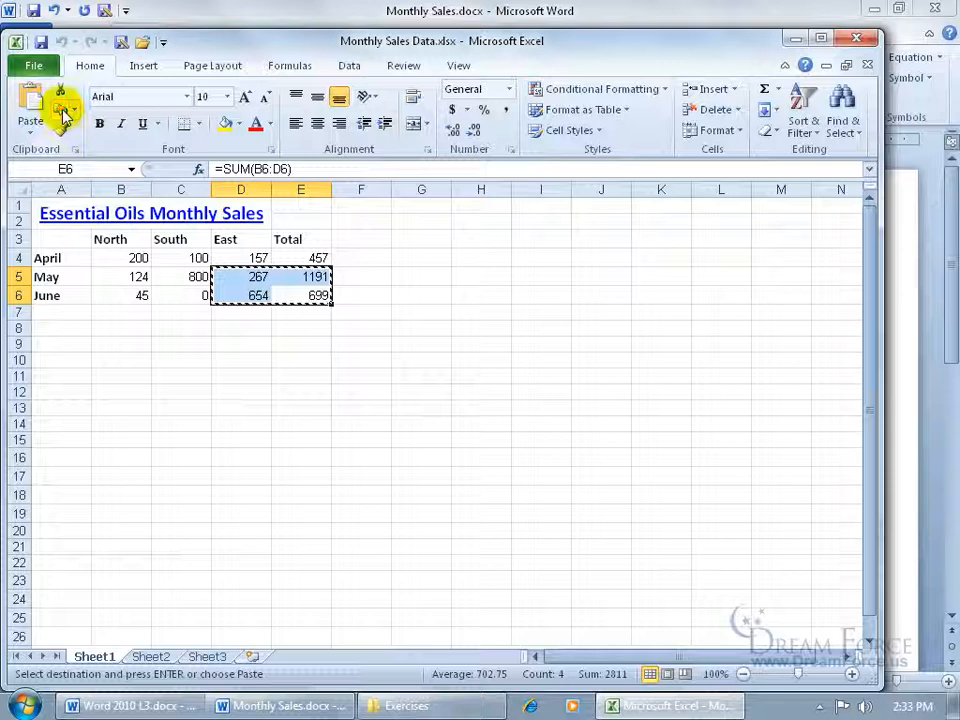
left_click(795, 38)
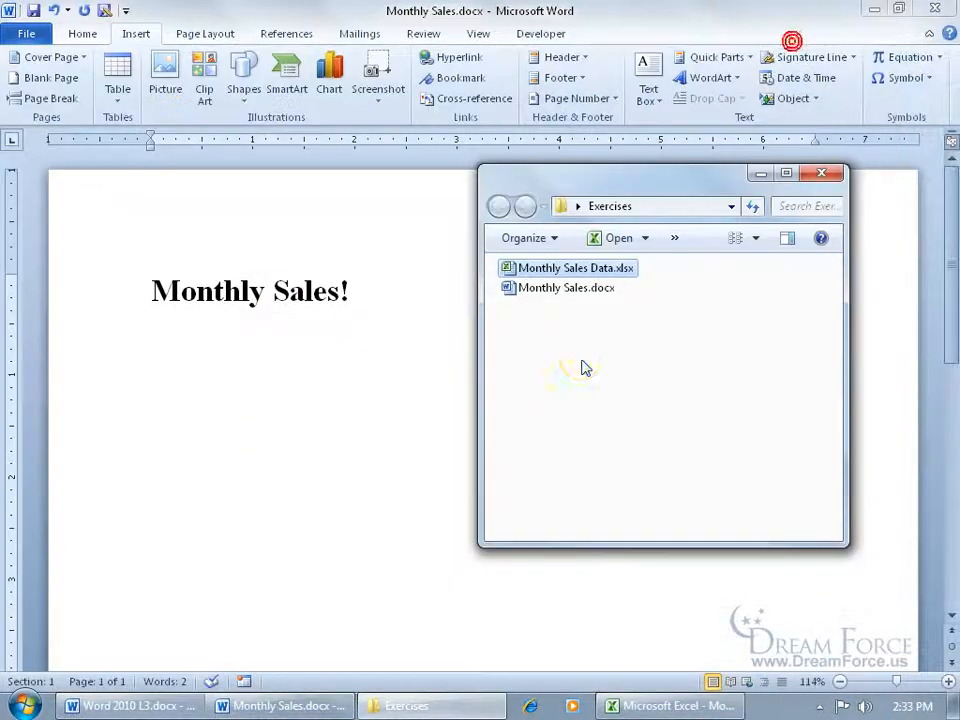
left_click(216, 360)
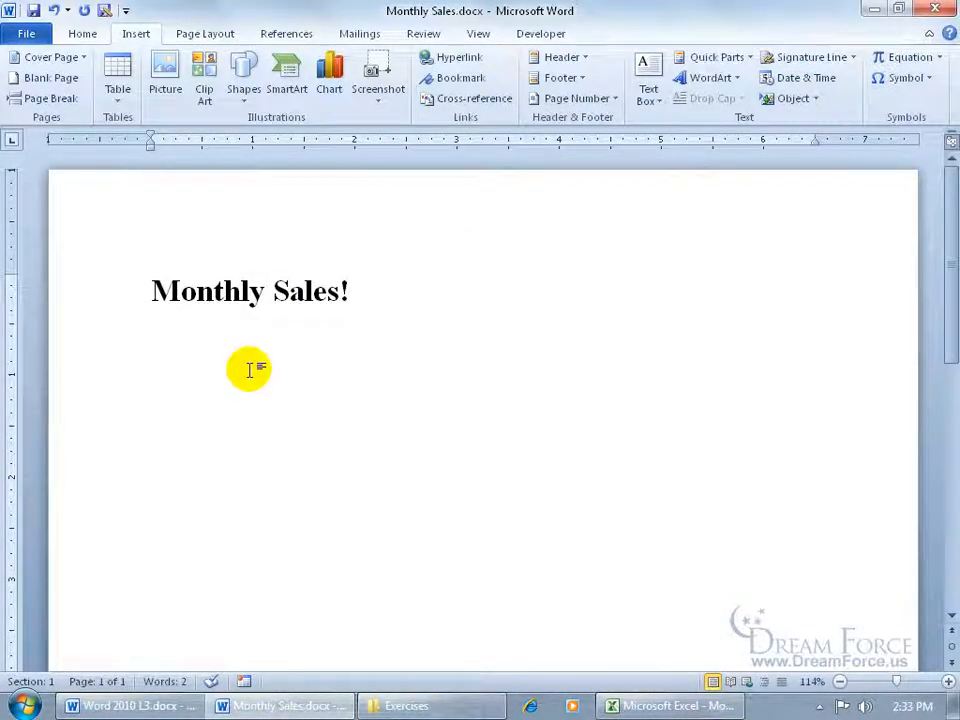
right_click(156, 338)
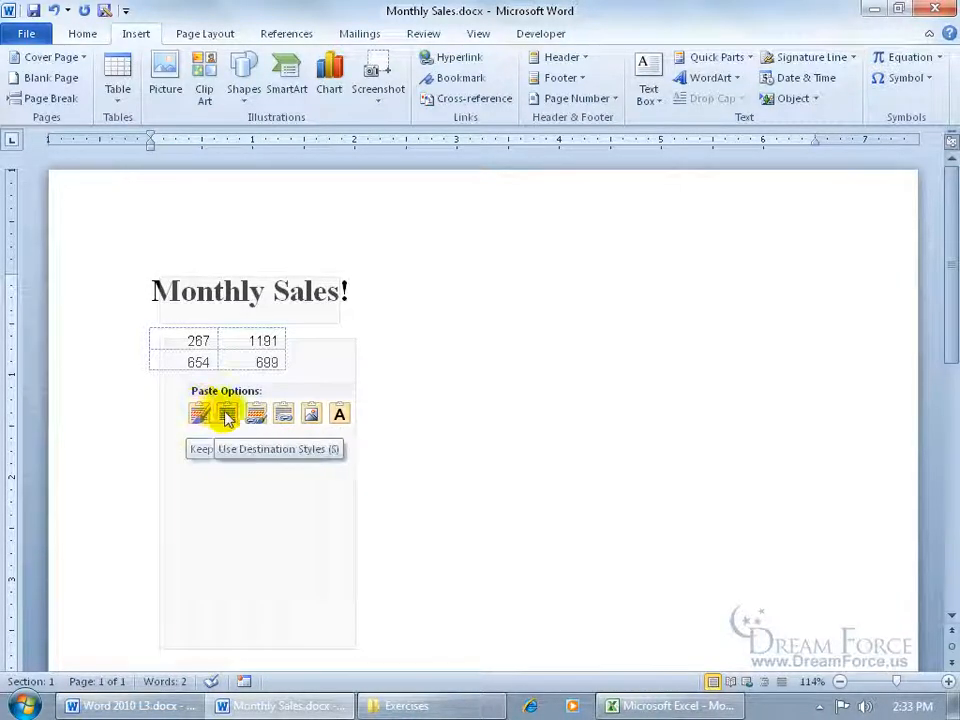
left_click(283, 418)
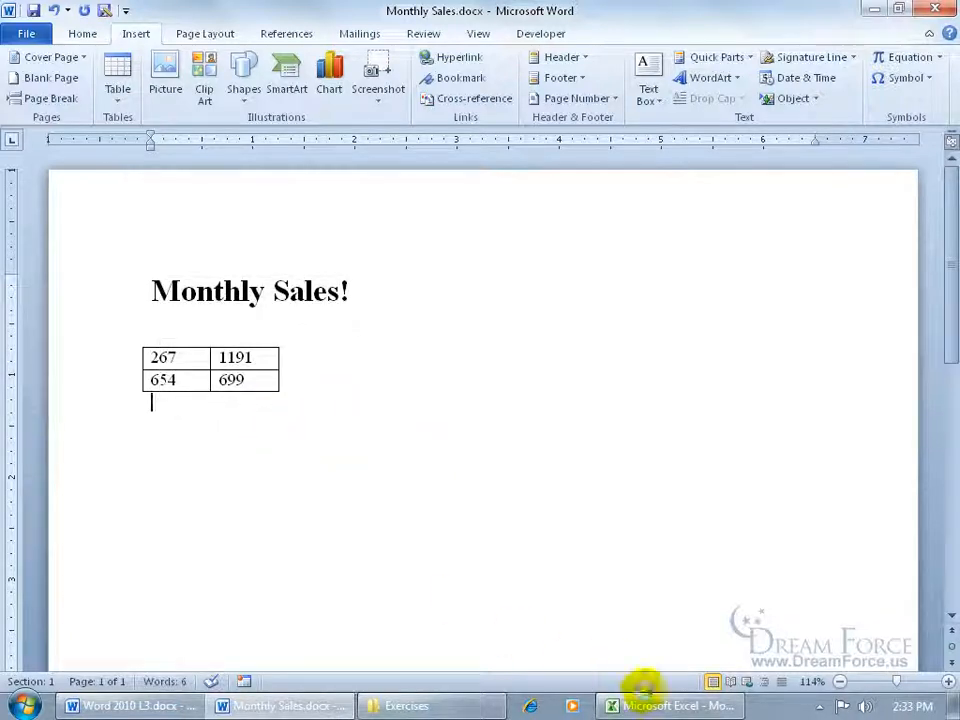
Change cell E5 in the Excel workbook to 1 and save it
left_click(630, 703)
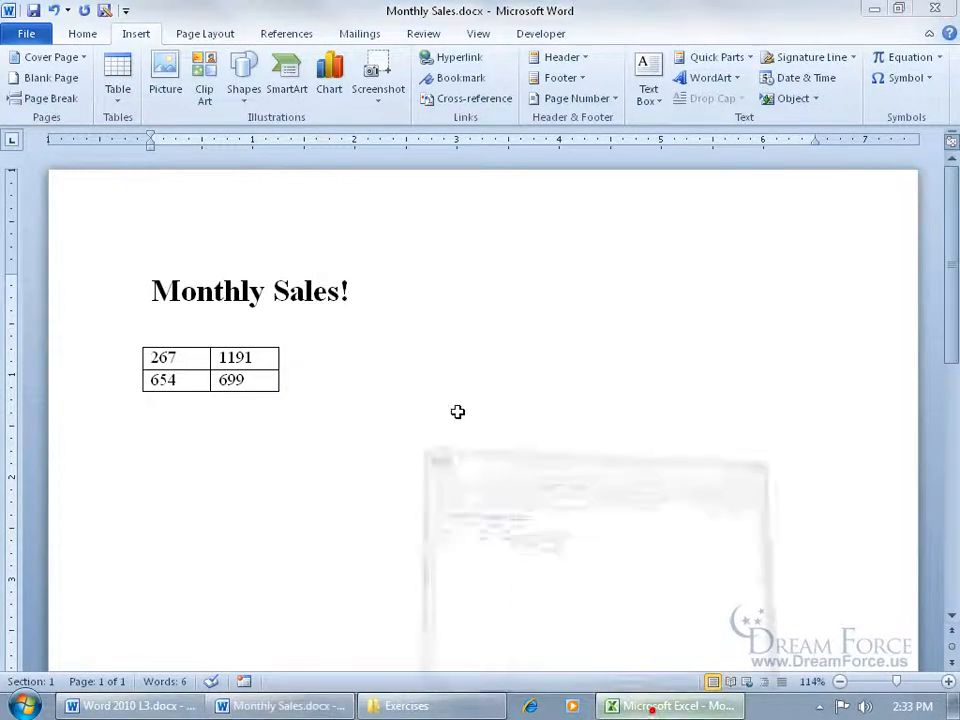
left_click(315, 276)
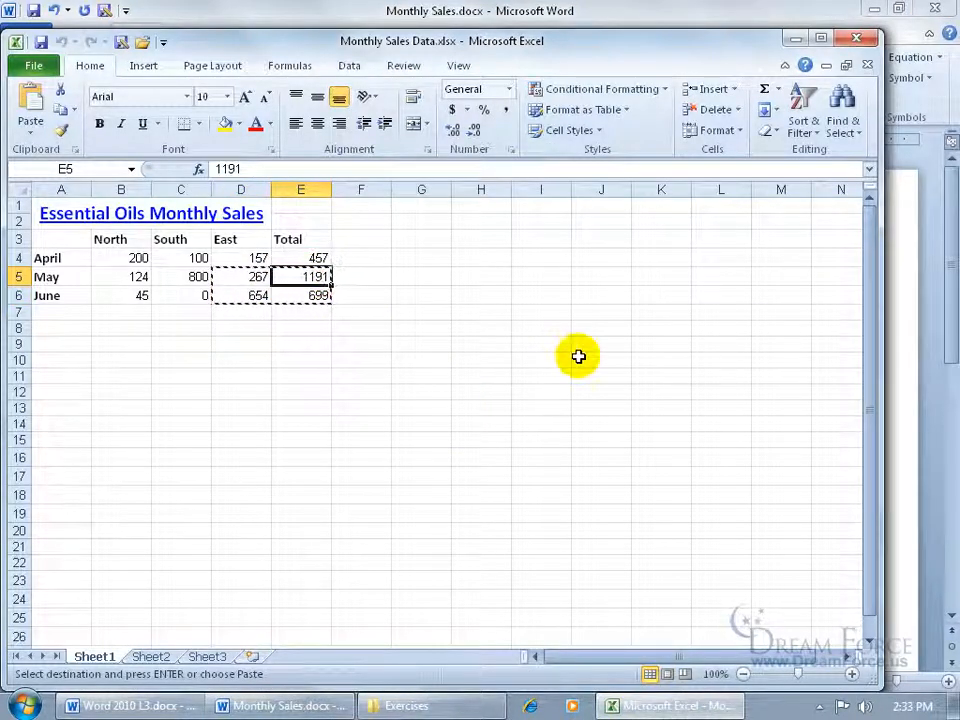
type("1")
key("Return")
left_click(40, 42)
Update the link in Word so the table shows 1 instead of 1191
left_click(285, 703)
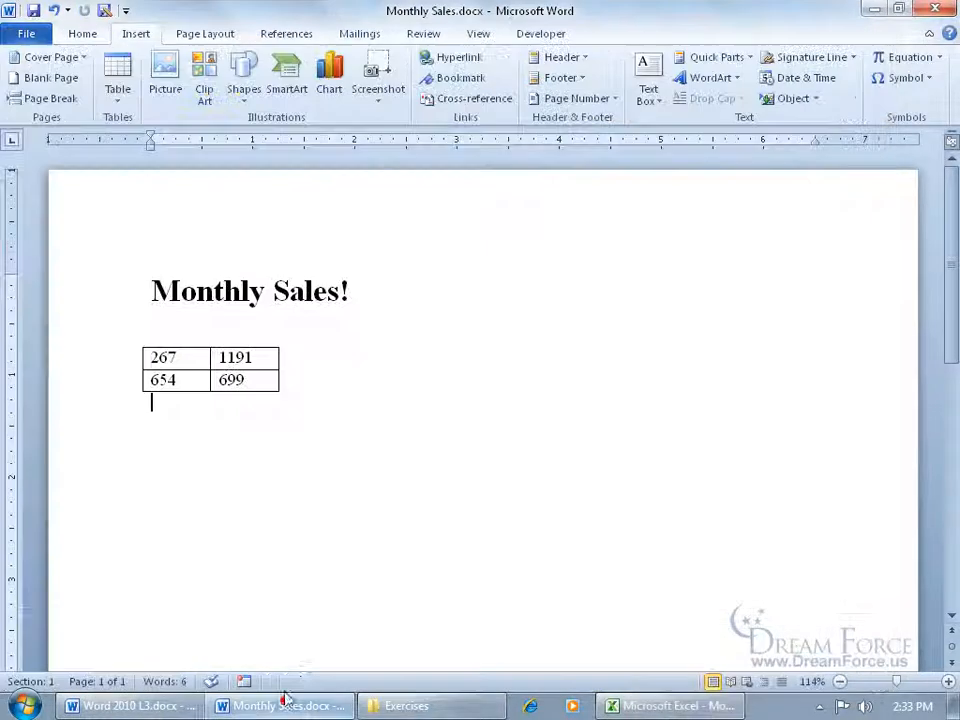
right_click(242, 358)
left_click(288, 464)
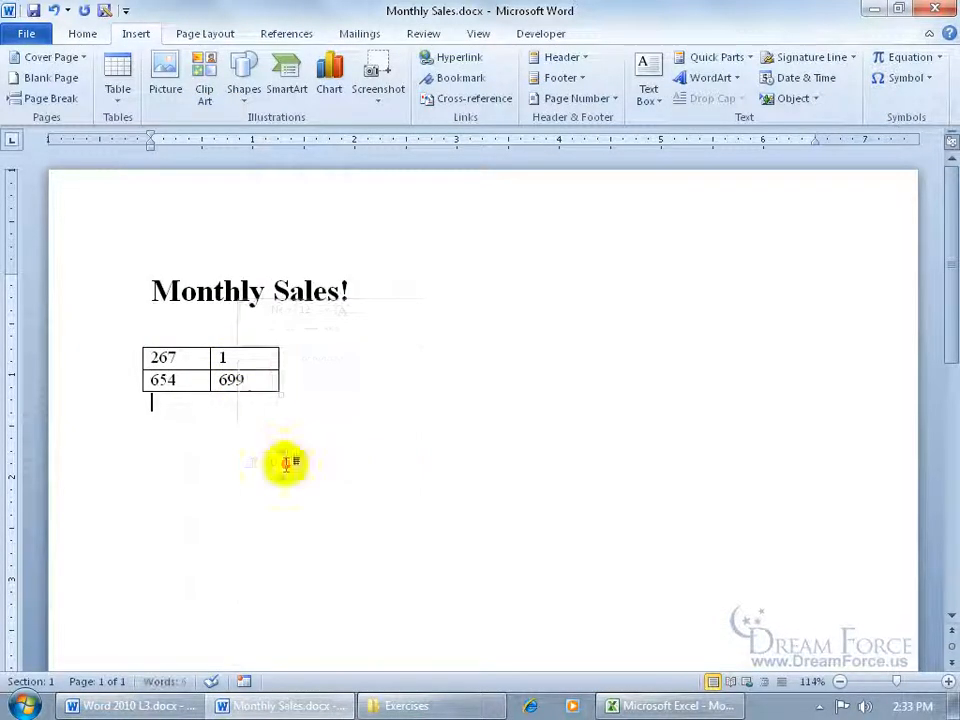
left_click(329, 417)
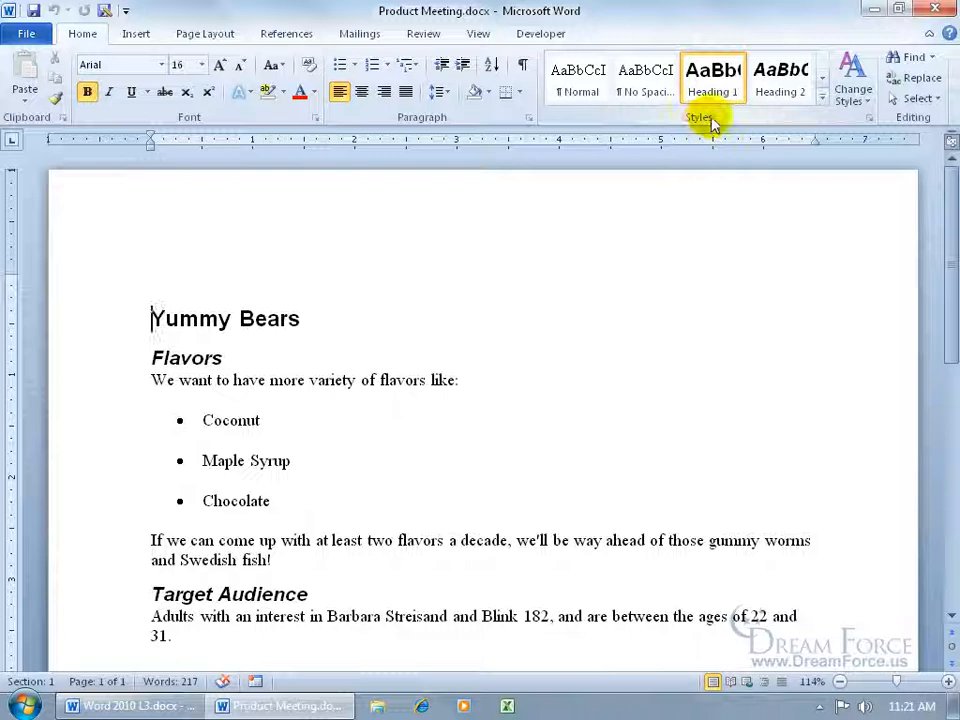
Click into the Flavors heading of Product Meeting.docx to check its style
left_click(206, 358)
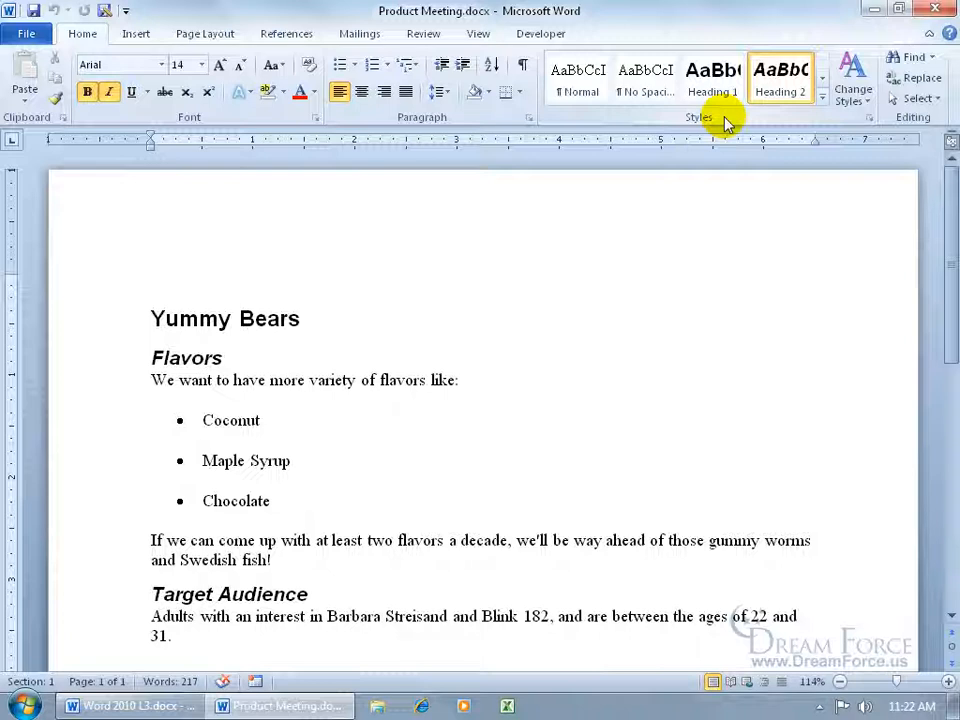
left_click(85, 383)
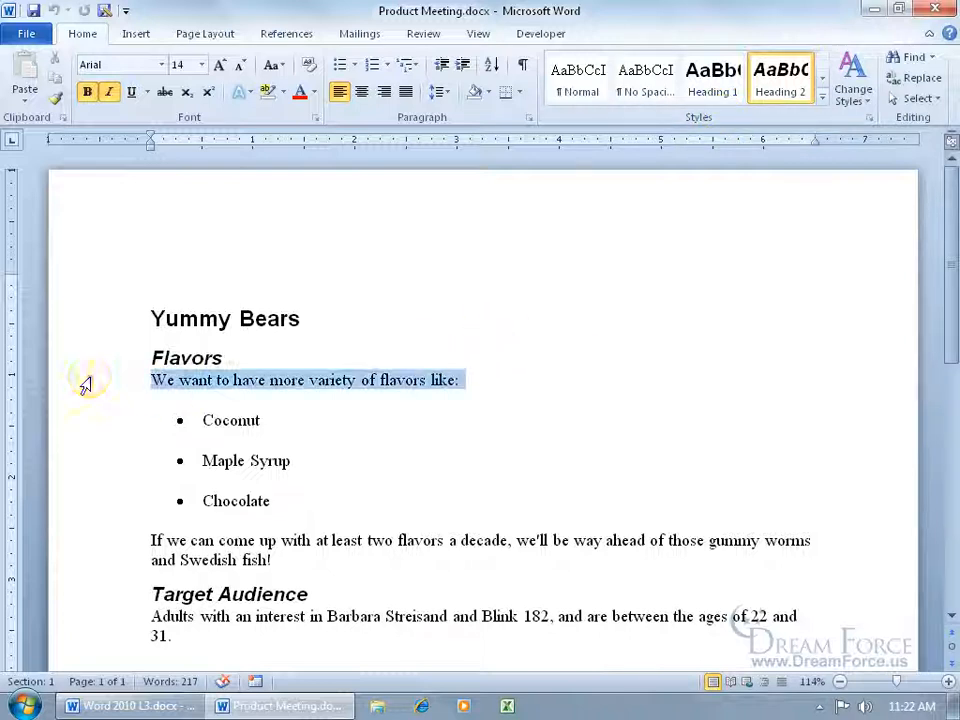
left_click(88, 91)
left_click(201, 65)
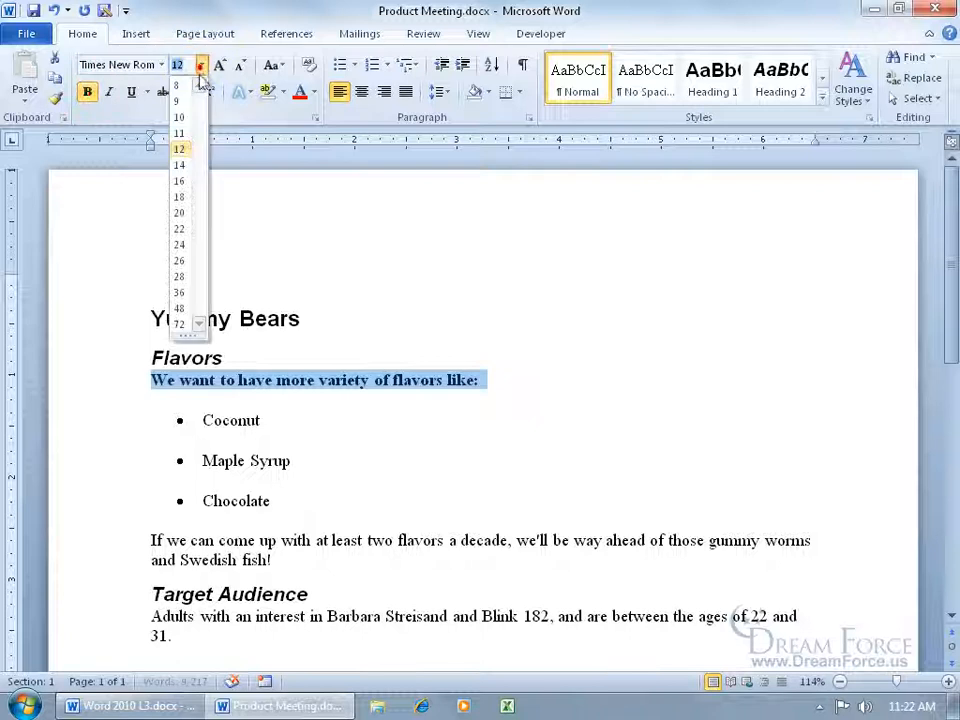
left_click(182, 181)
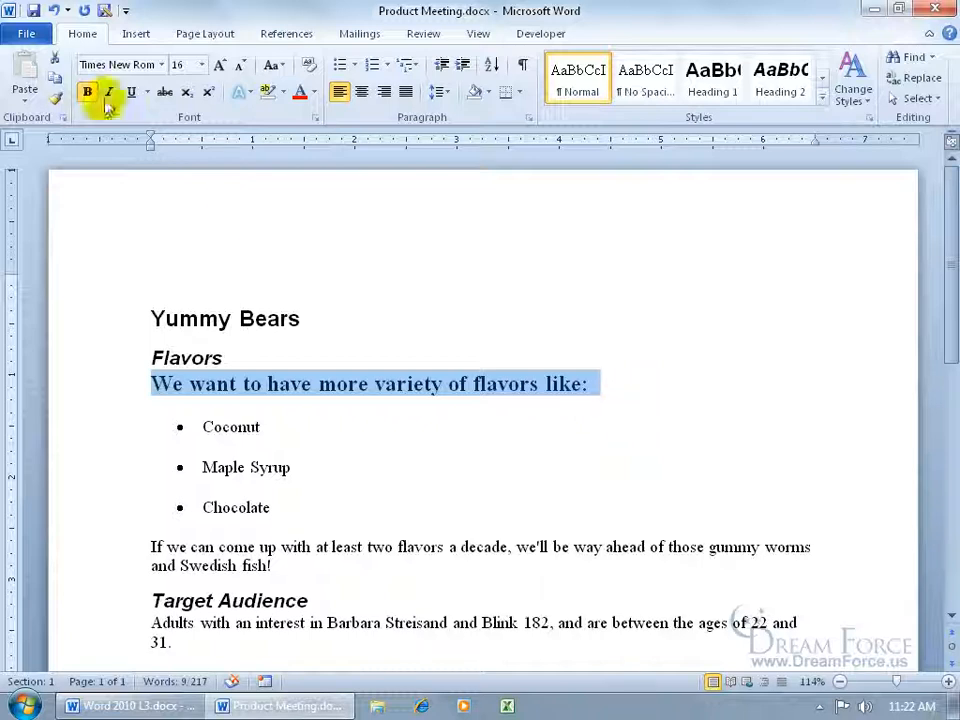
left_click(50, 10)
left_click(50, 10)
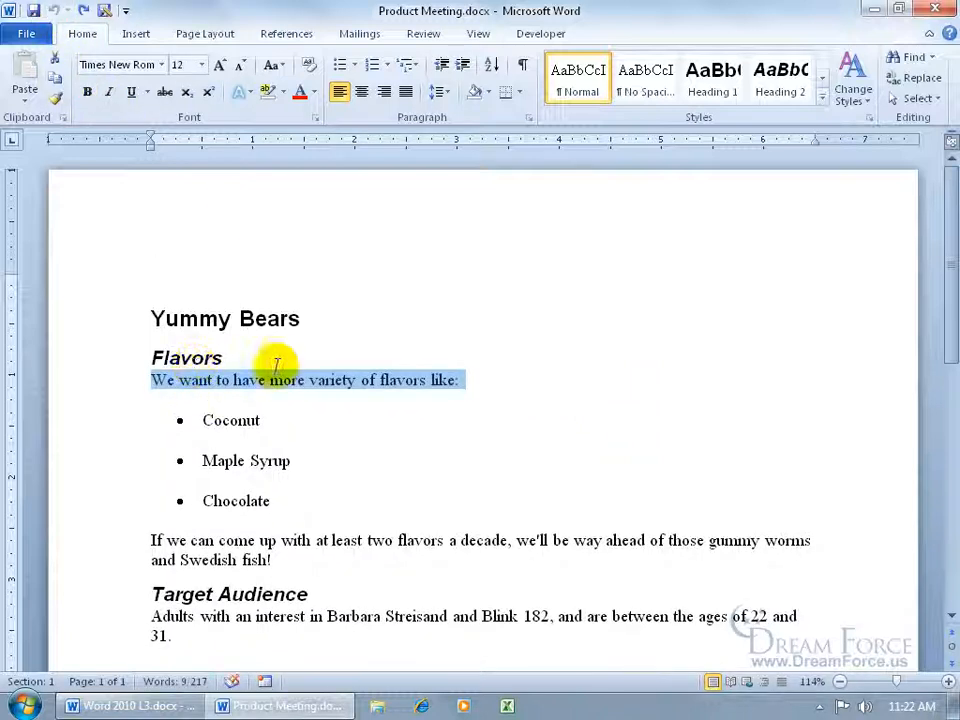
left_click(241, 318)
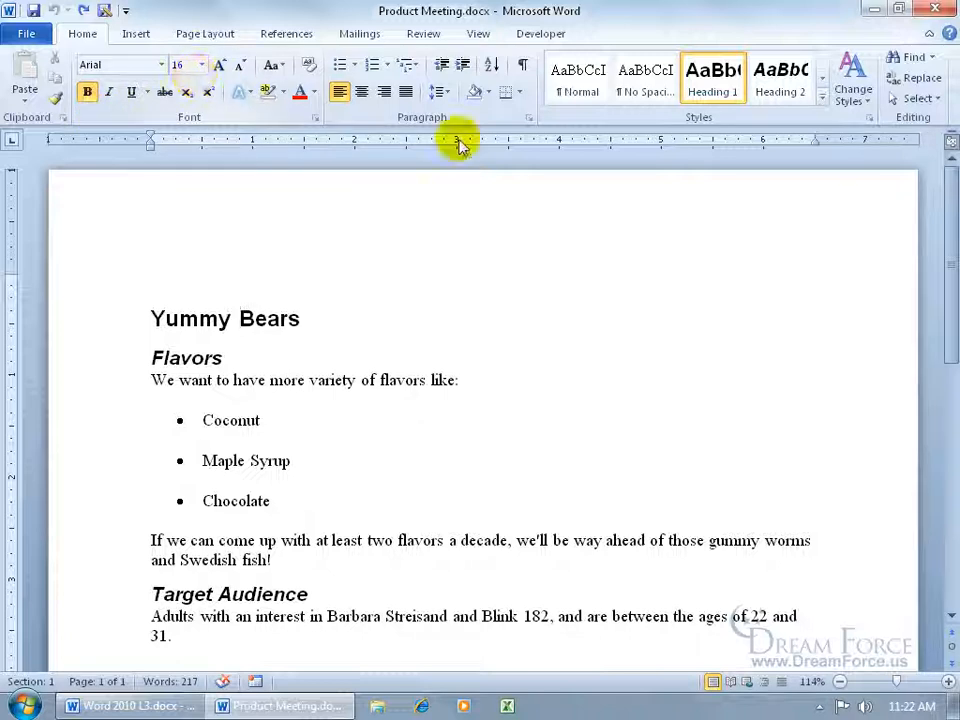
right_click(716, 88)
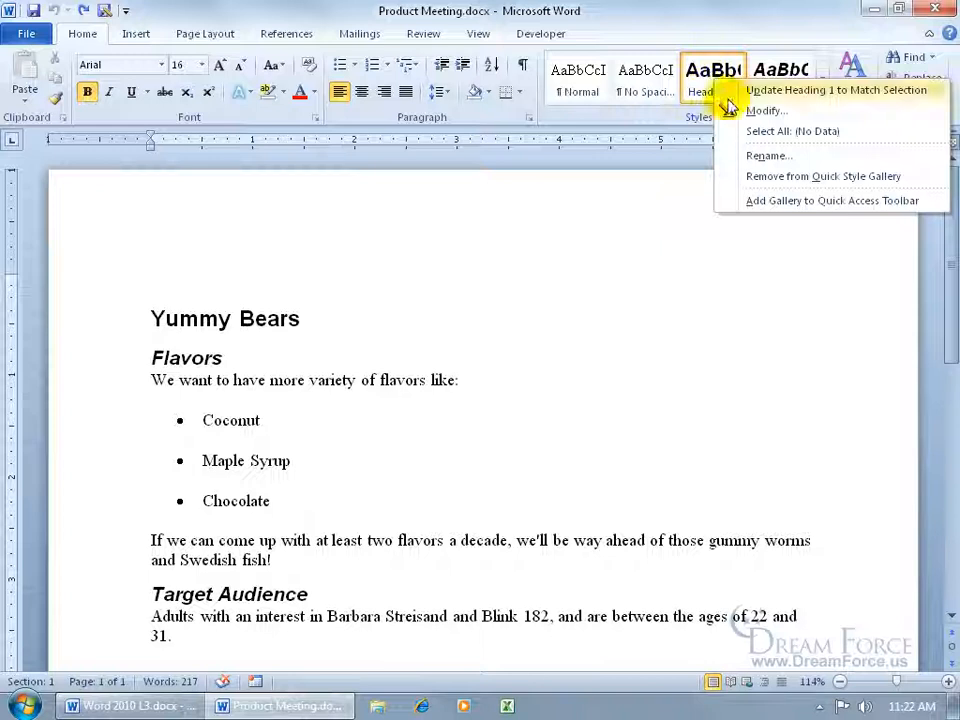
left_click(762, 110)
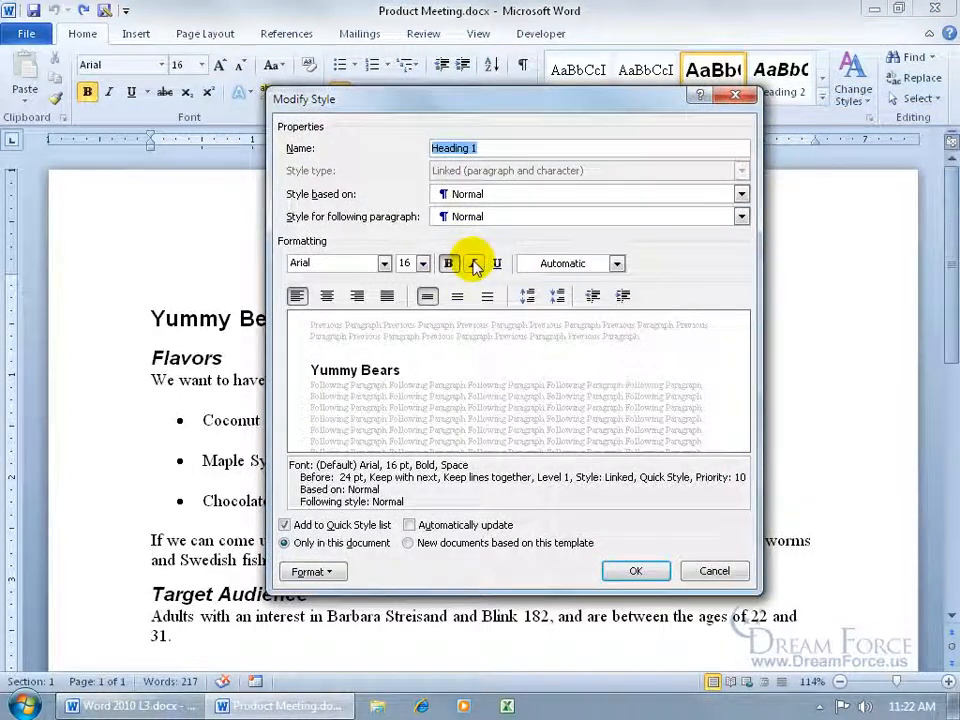
left_click(423, 263)
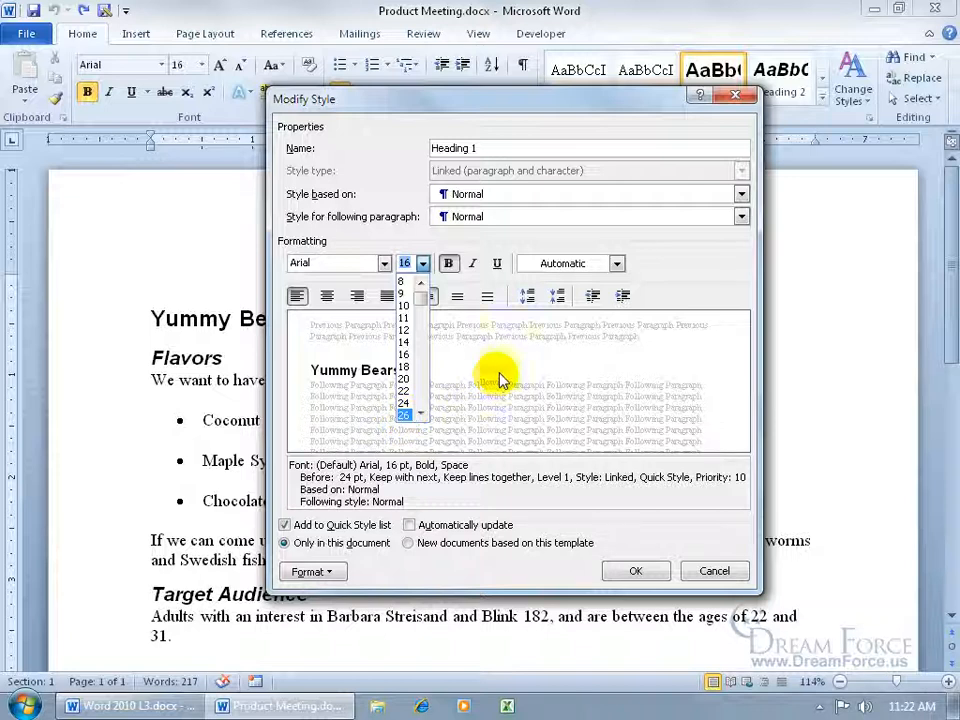
left_click(711, 570)
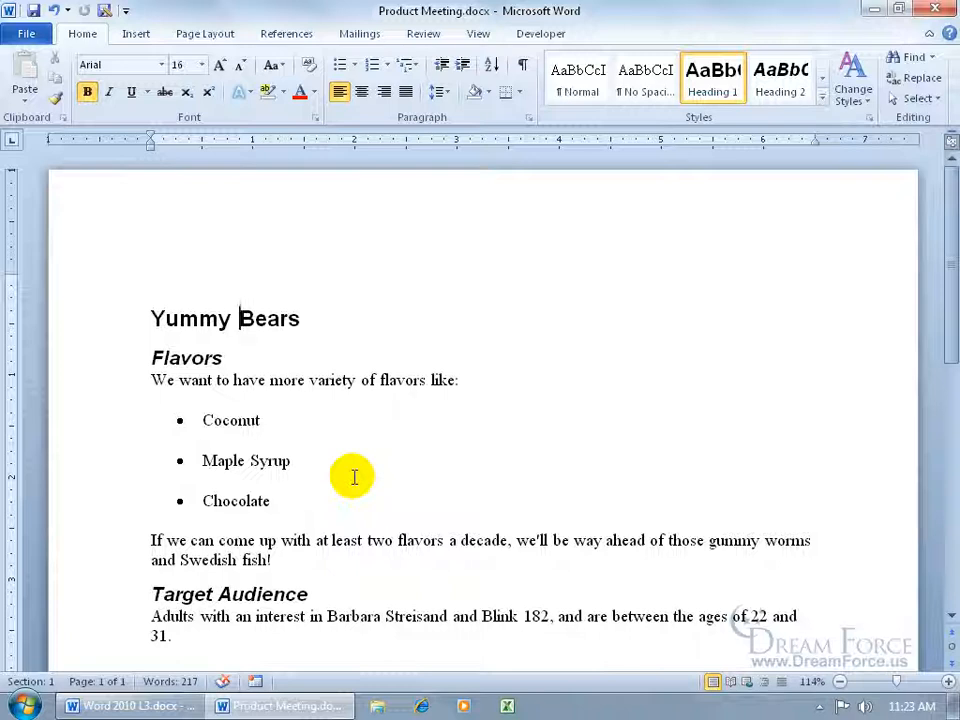
key("ctrl+f")
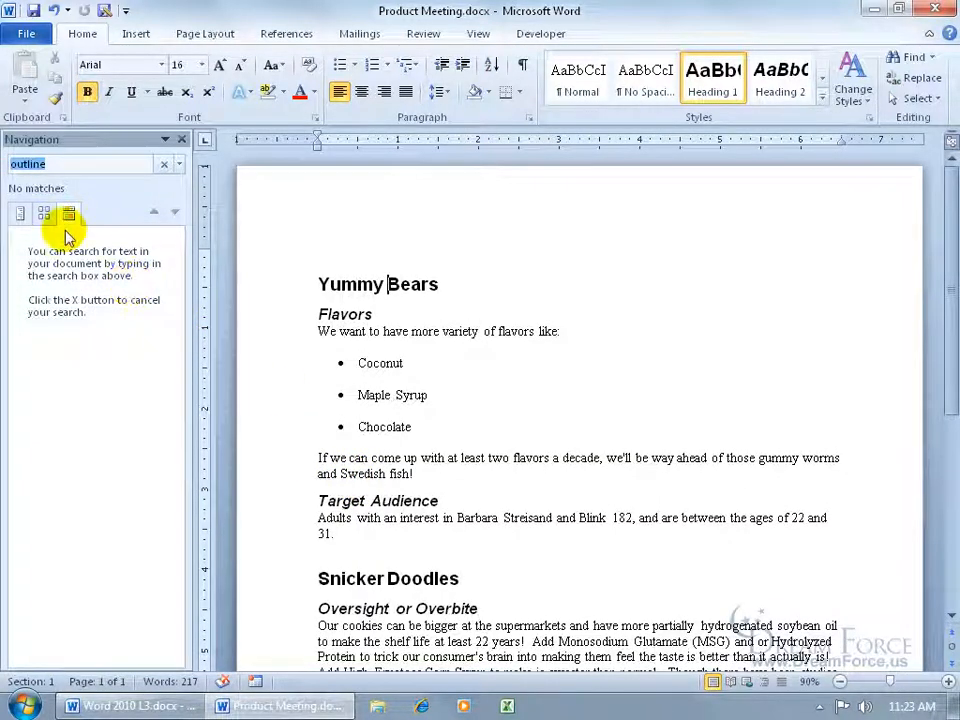
left_click(19, 215)
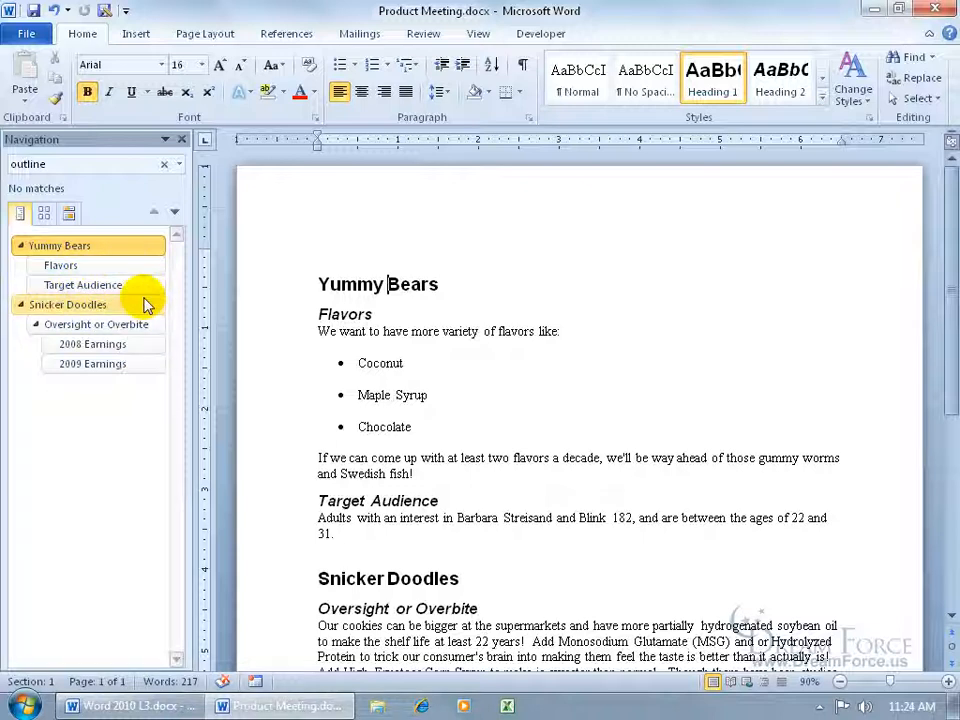
left_click(80, 285)
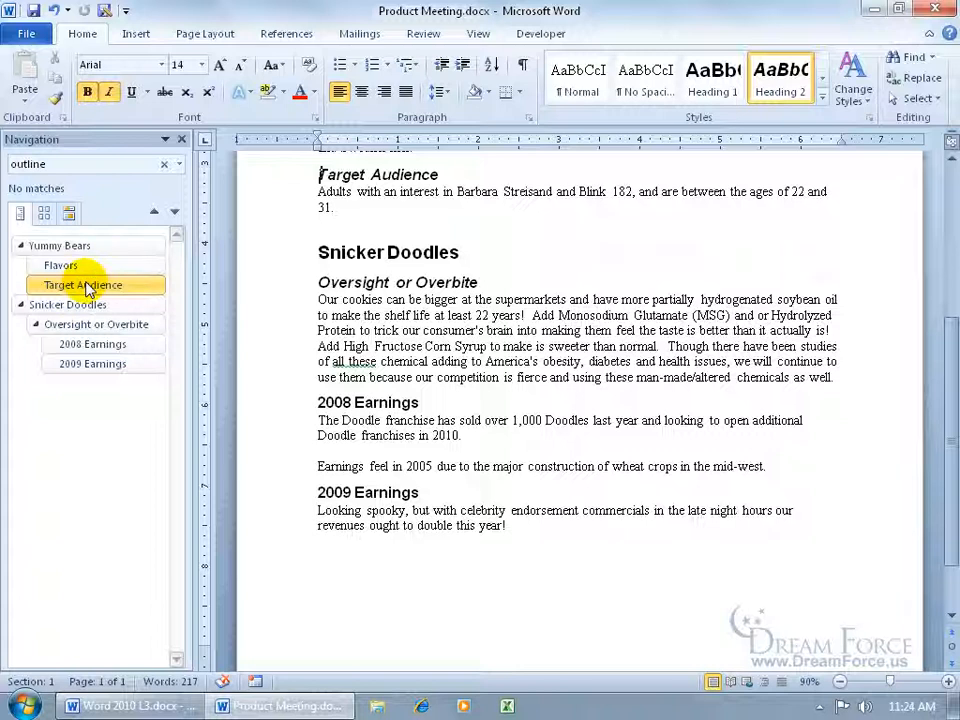
left_click(166, 139)
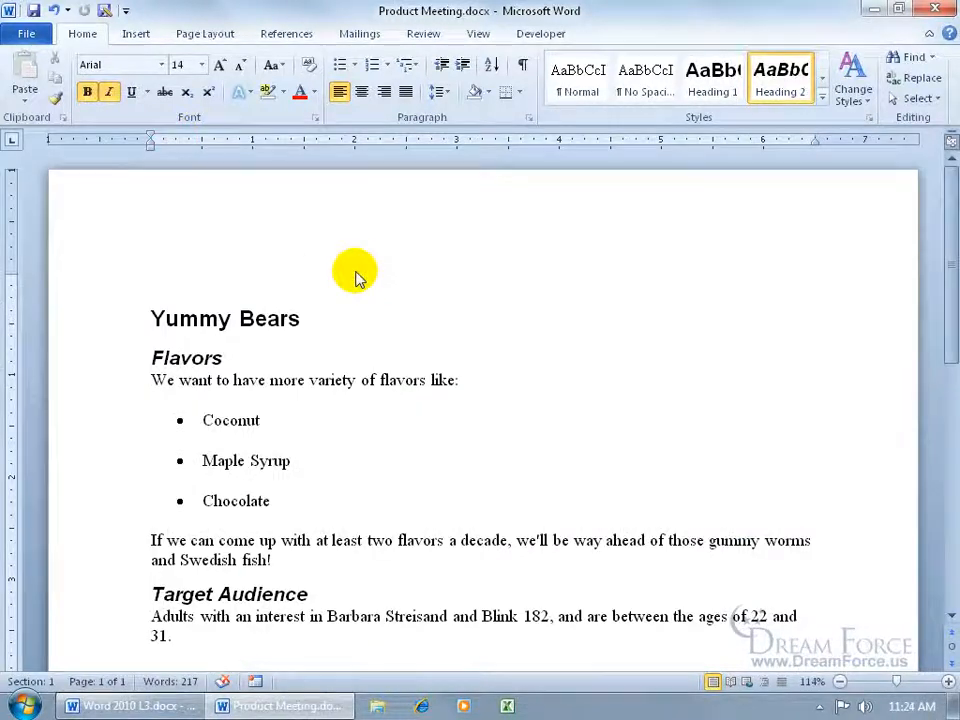
Add Send to Microsoft PowerPoint from All Commands to the Quick Access Toolbar and use it
right_click(80, 12)
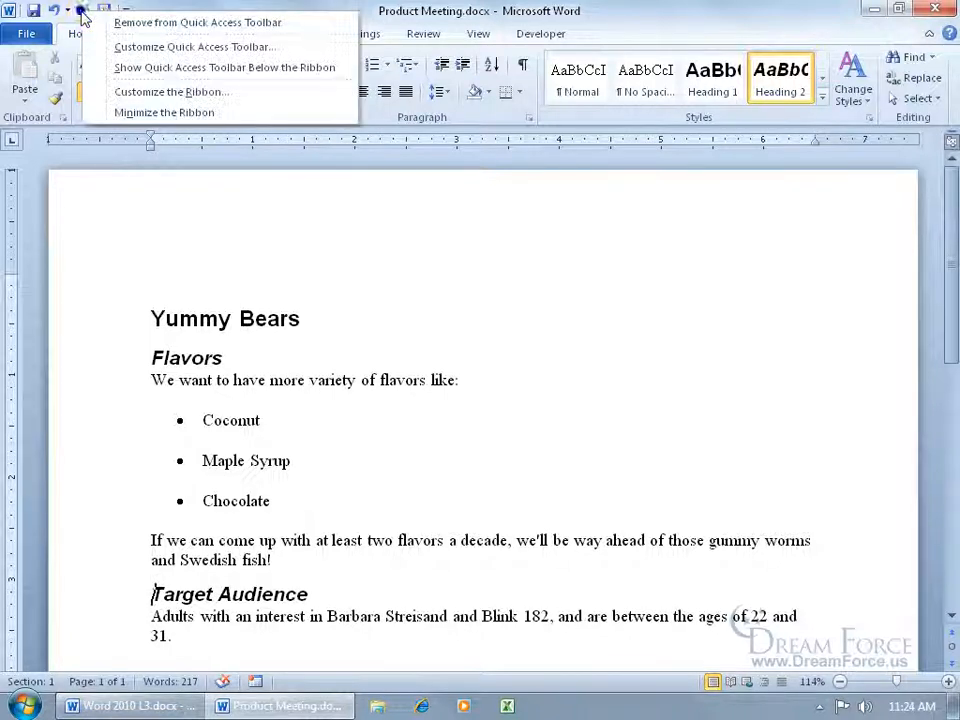
left_click(133, 47)
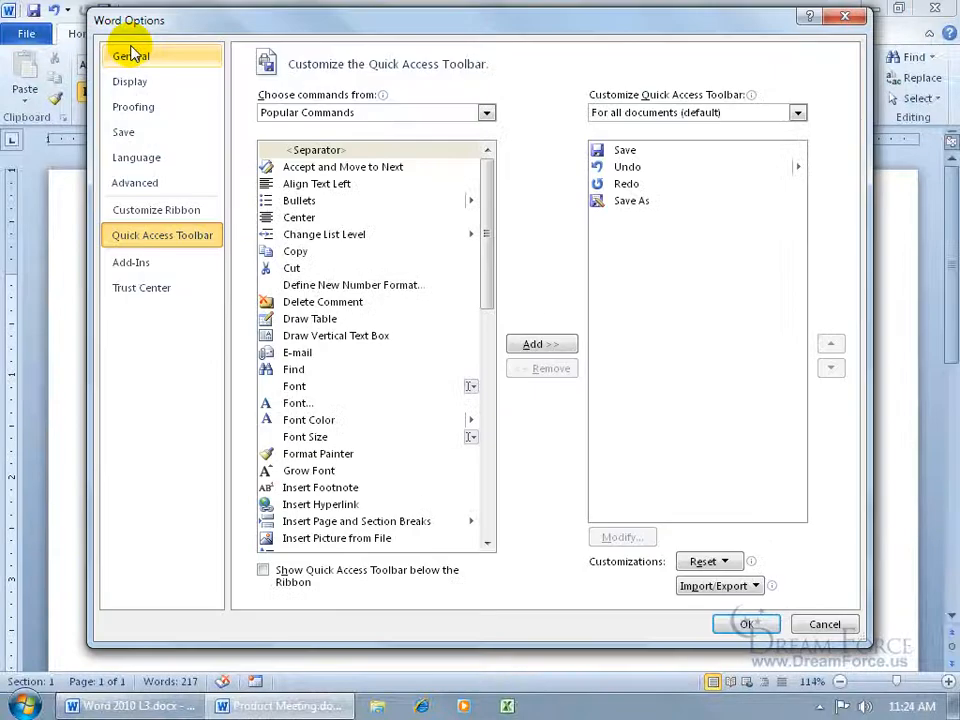
left_click(487, 113)
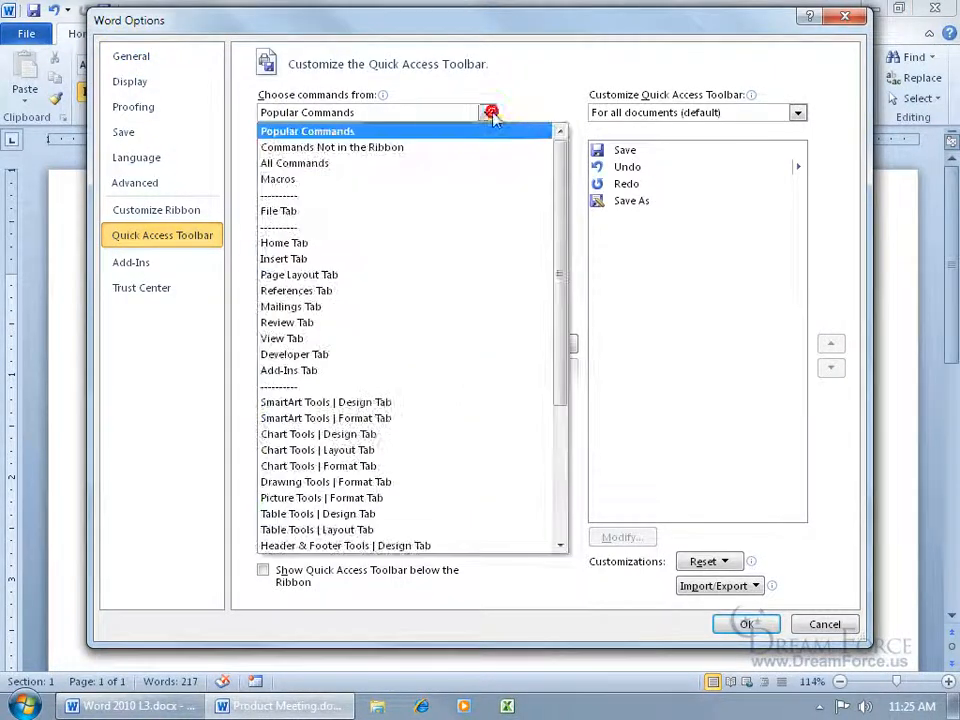
left_click(486, 164)
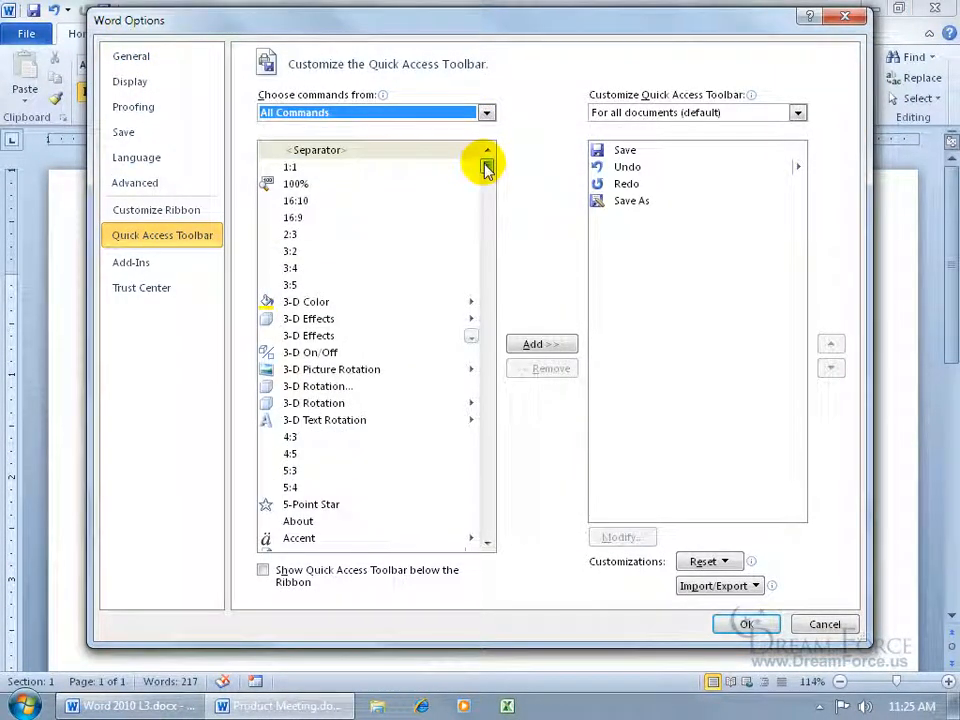
left_click_drag(486, 168, 490, 454)
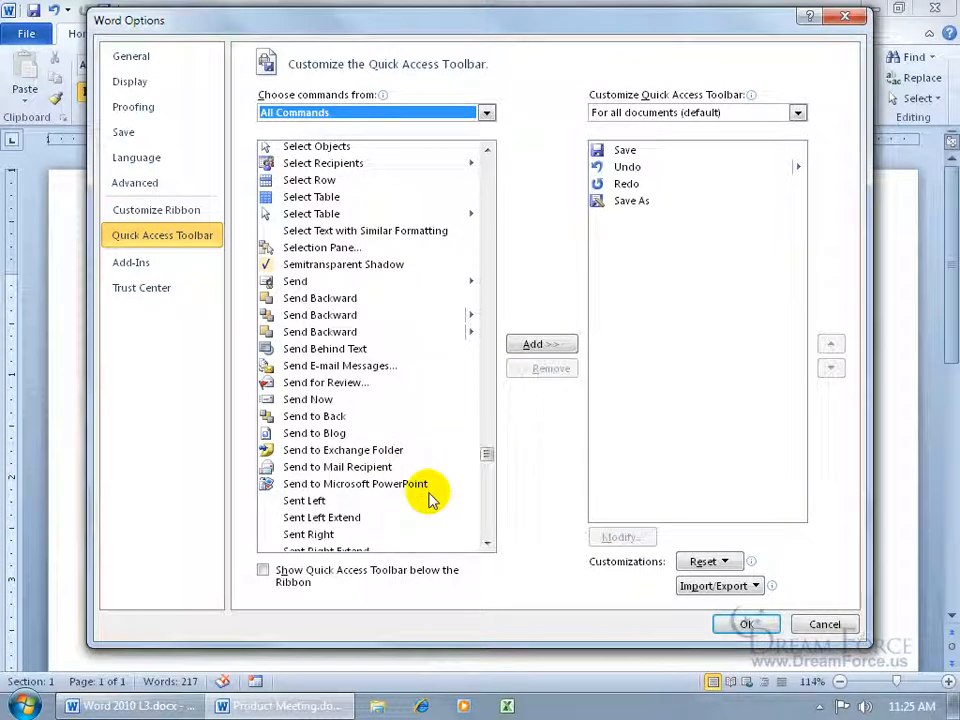
double_click(398, 487)
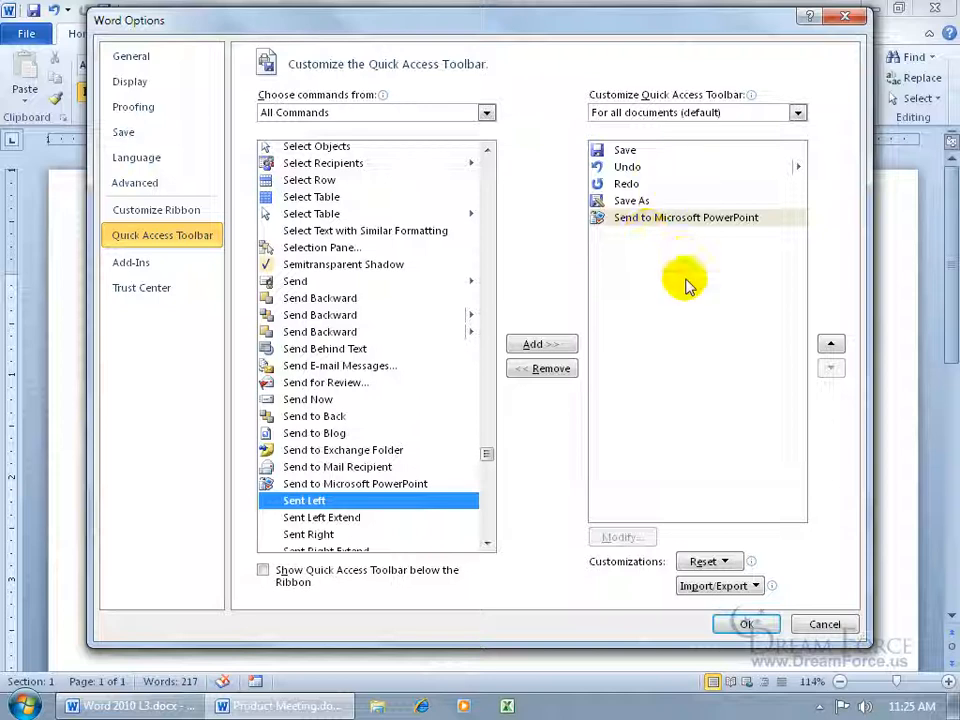
left_click(745, 622)
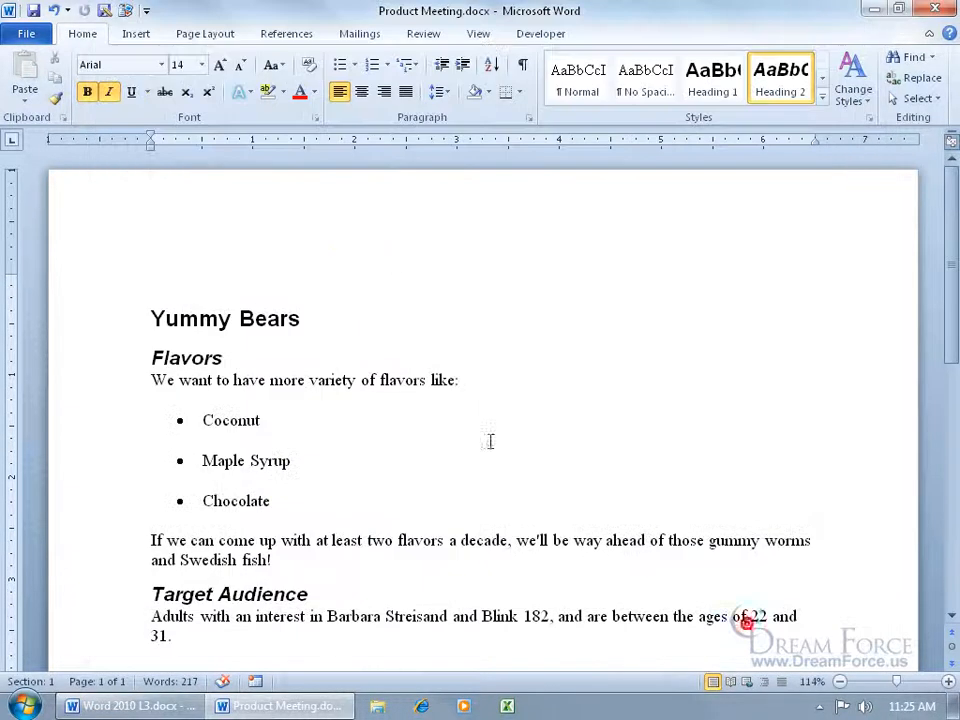
left_click(125, 11)
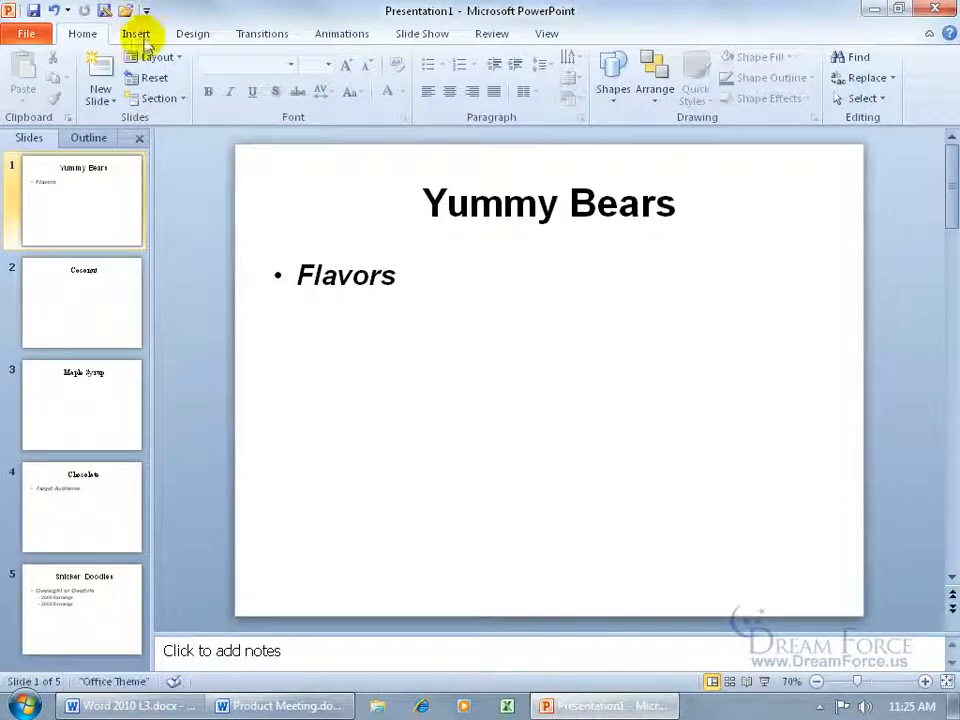
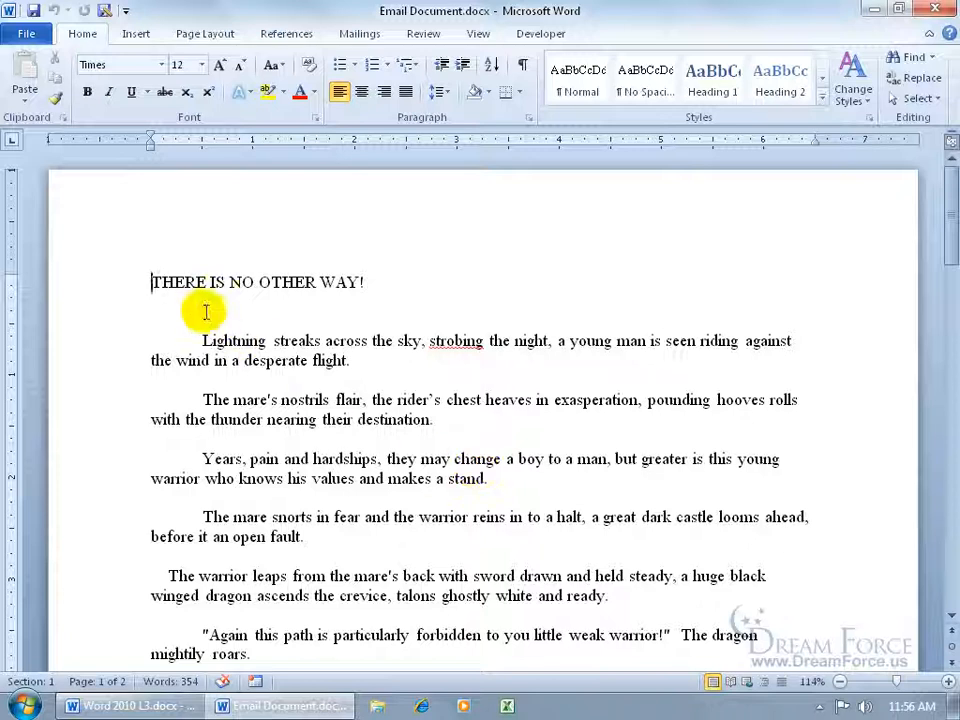
Select and deselect the poem's opening paragraphs, then add Send to Mail Recipient from All Commands to the Quick Access Toolbar
left_click_drag(151, 282, 544, 543)
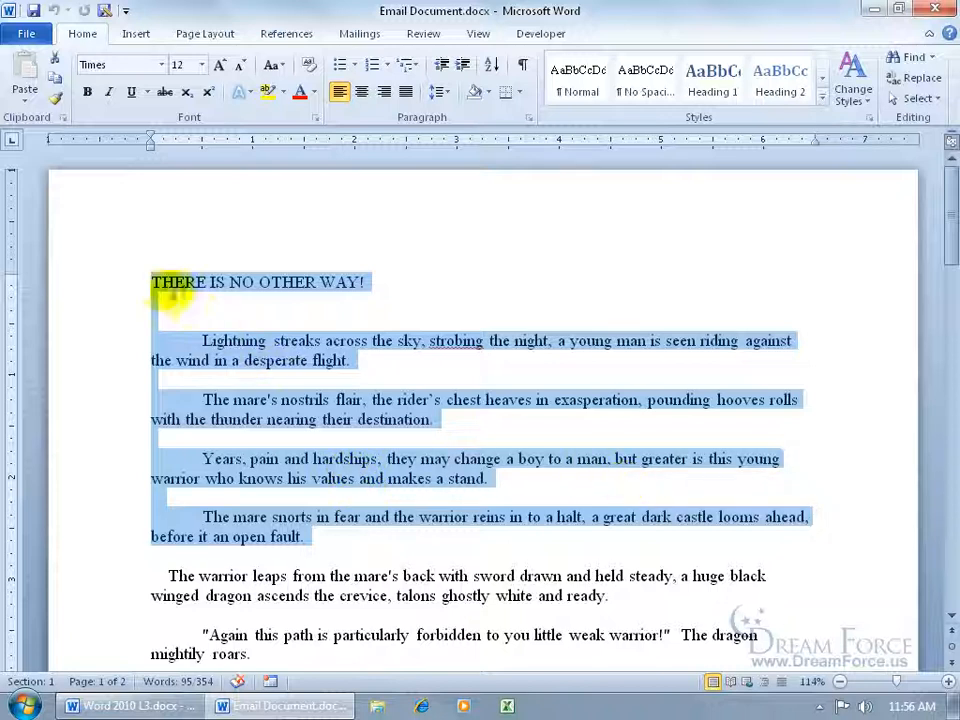
left_click(153, 282)
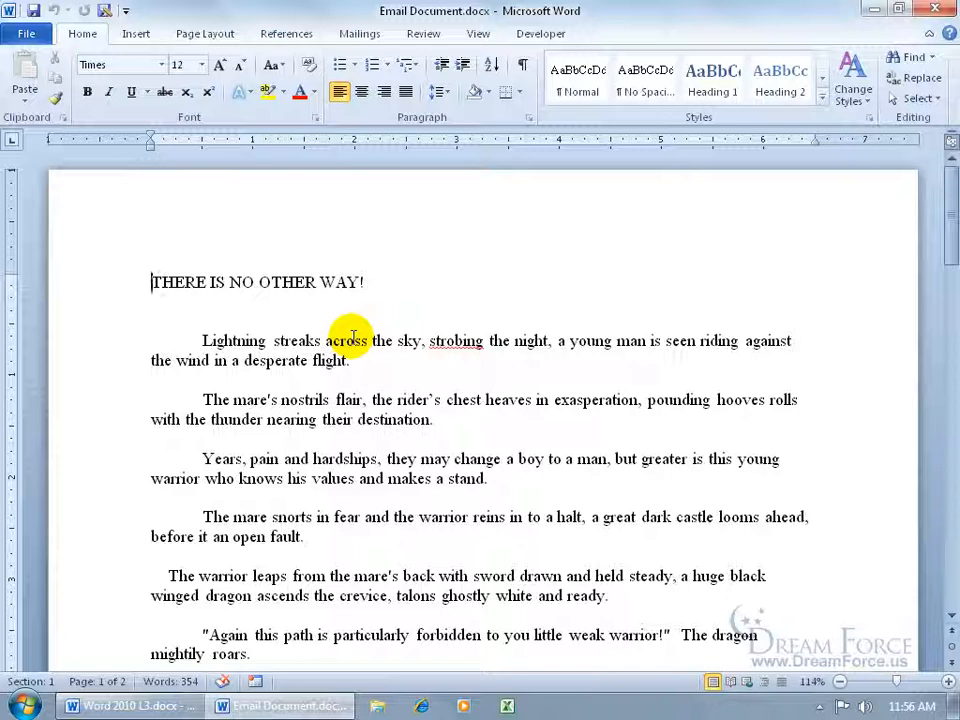
right_click(84, 18)
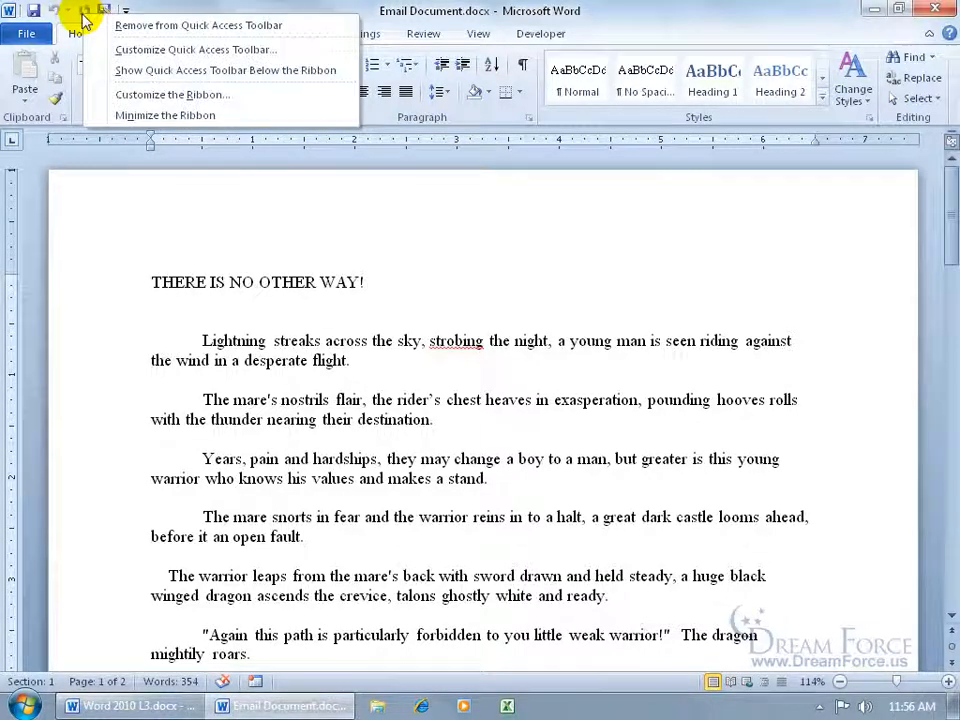
left_click(124, 50)
left_click(488, 114)
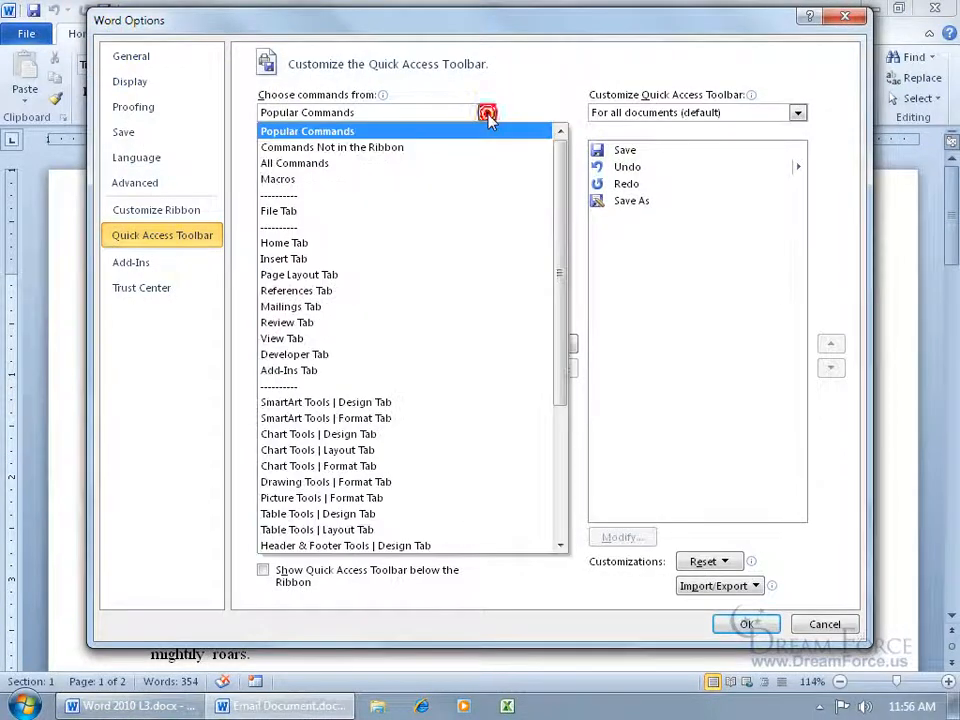
left_click(467, 162)
left_click_drag(482, 163, 489, 452)
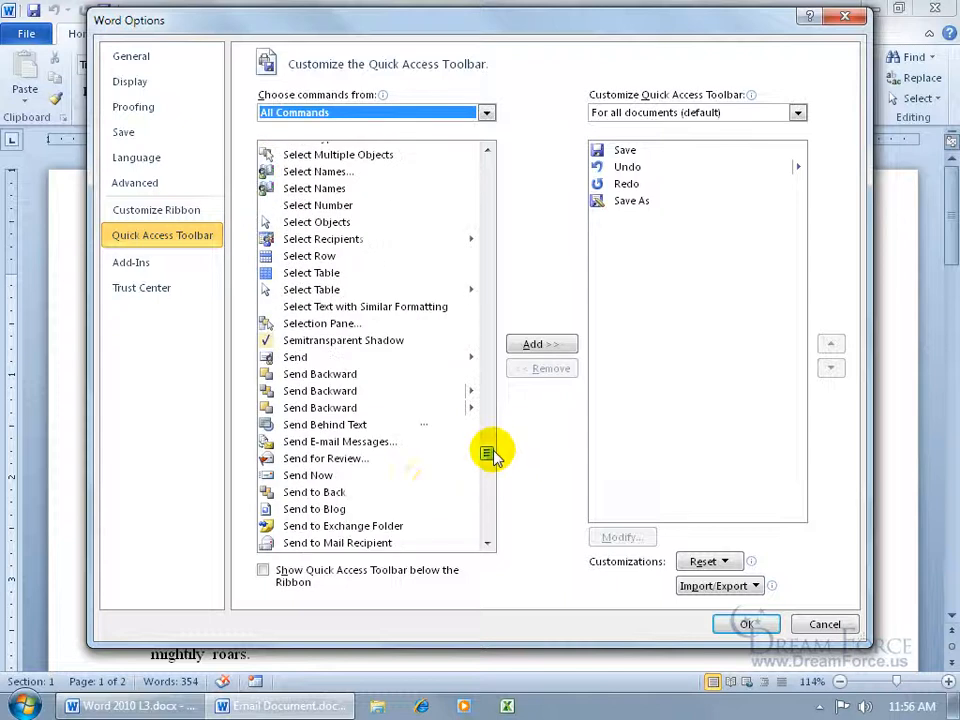
double_click(390, 544)
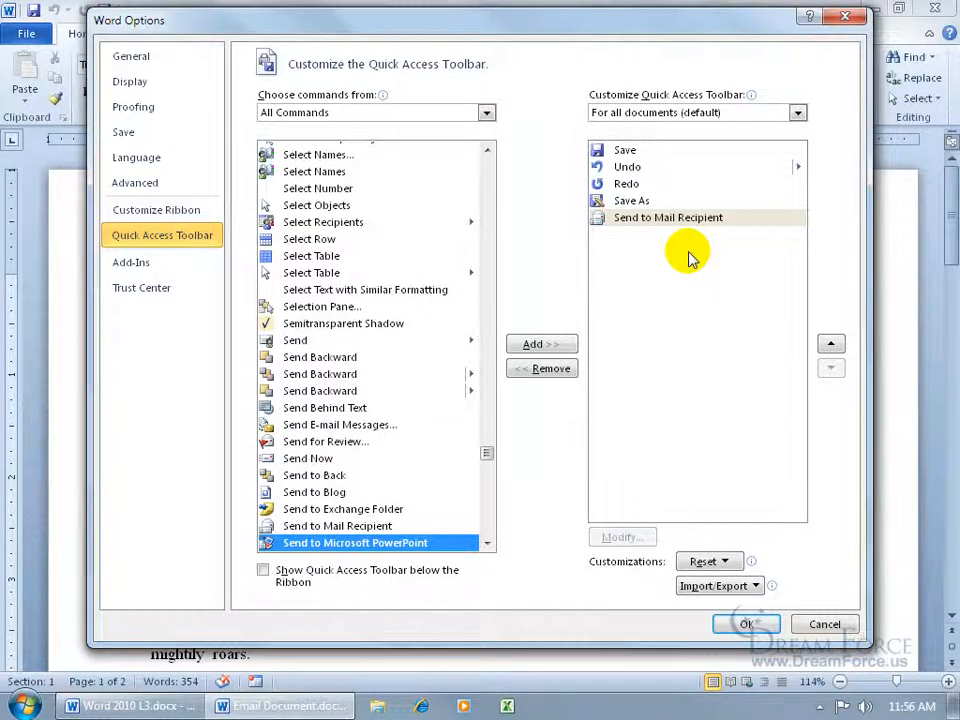
left_click(744, 624)
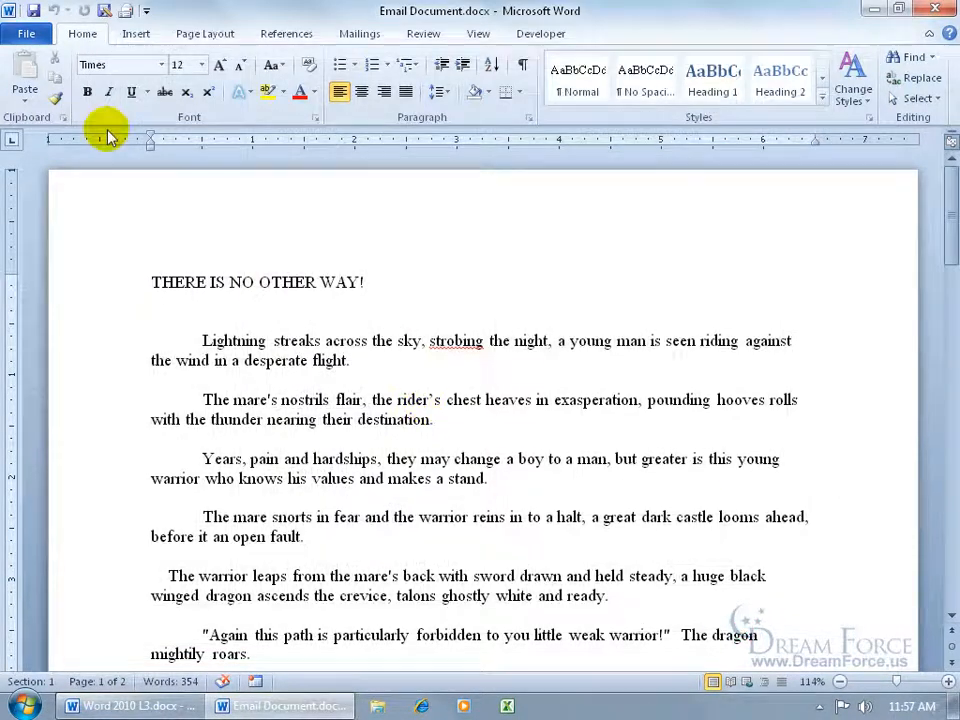
Address the mail to the suggested reviewer with subject 'Poem' and introduction 'My fancy poem!', then send a copy
left_click(124, 13)
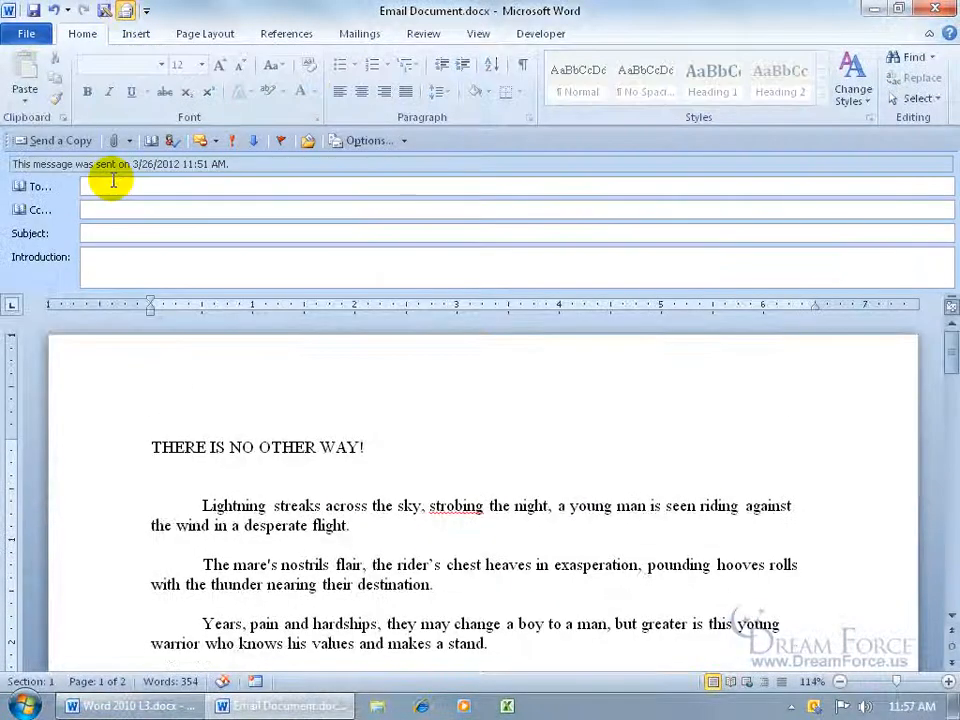
type("e")
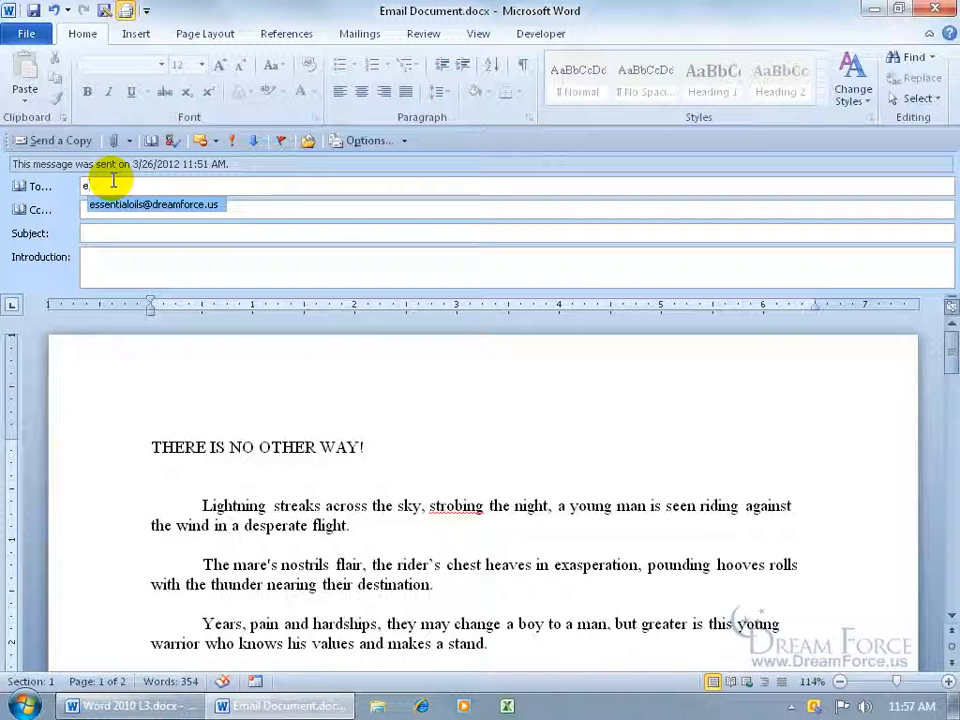
key("Return")
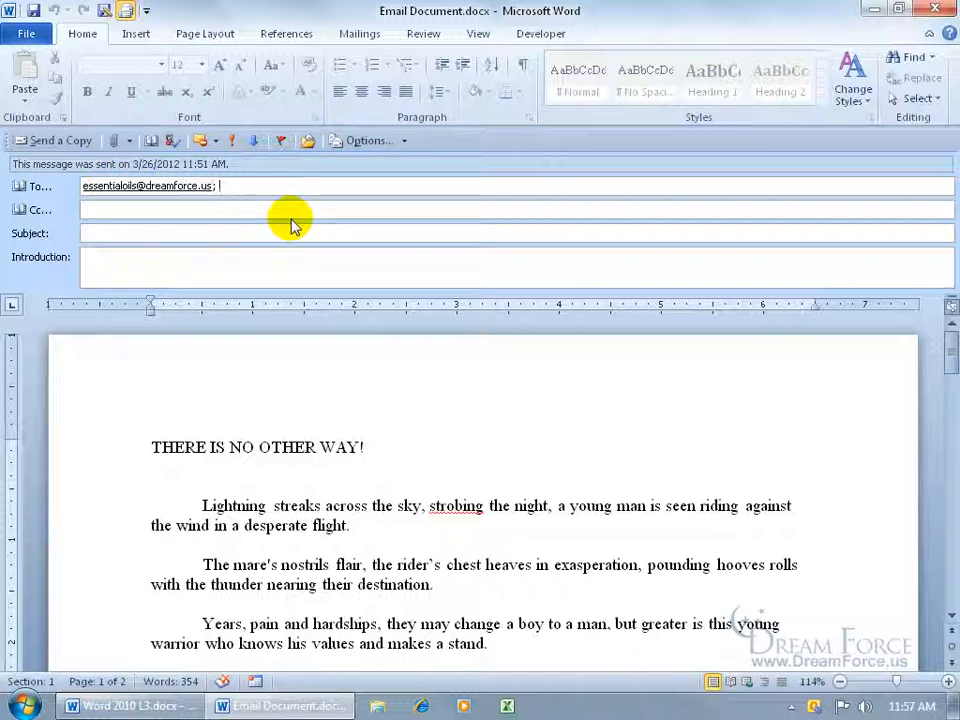
left_click(192, 230)
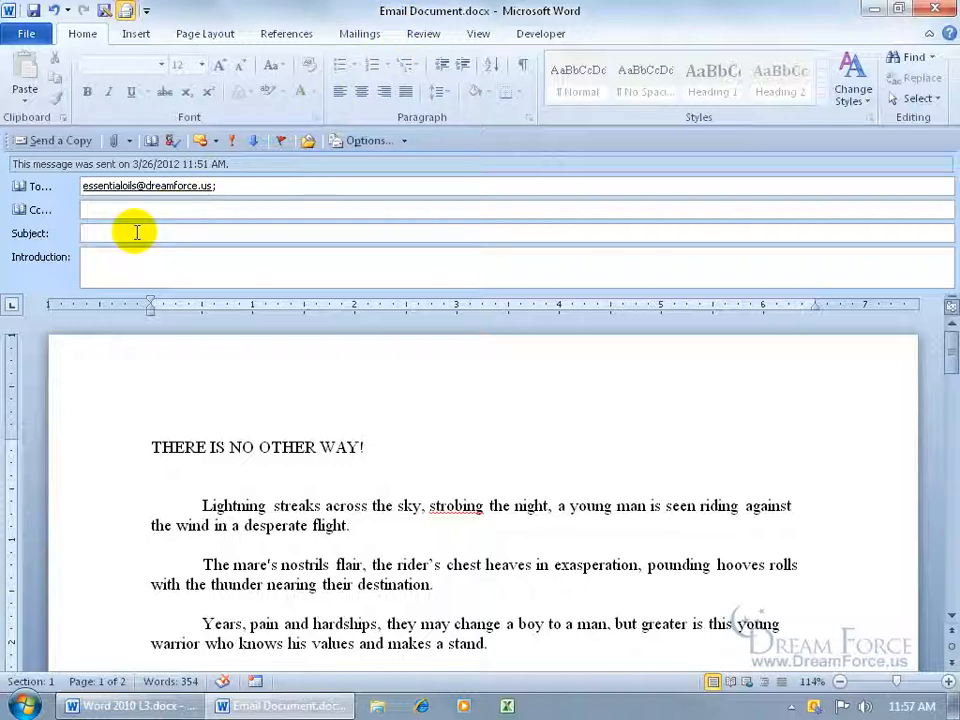
type("Poem")
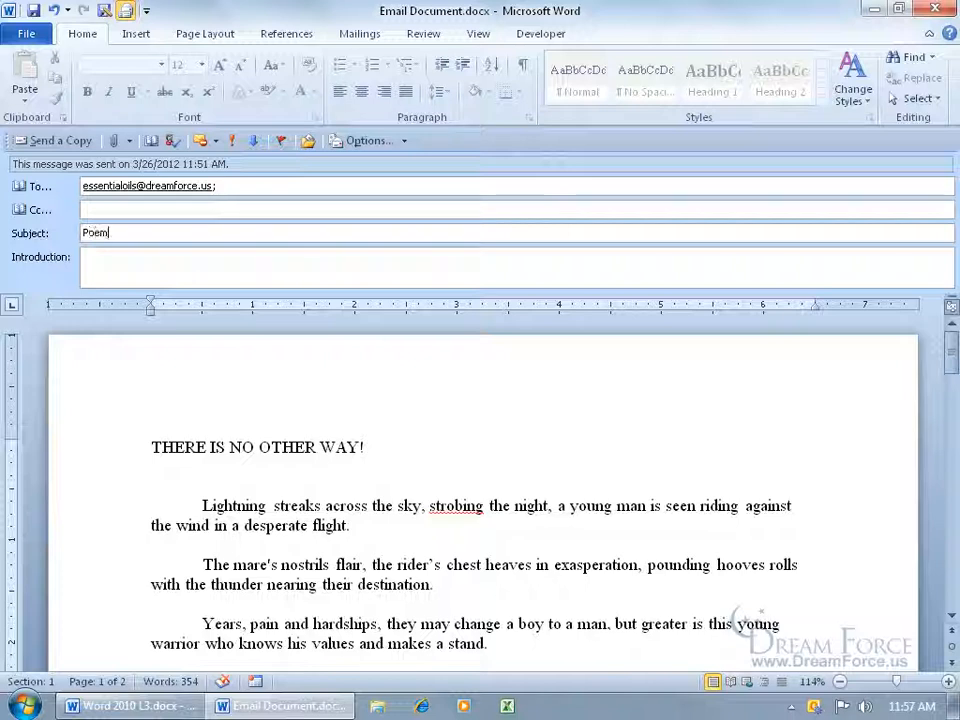
left_click(133, 256)
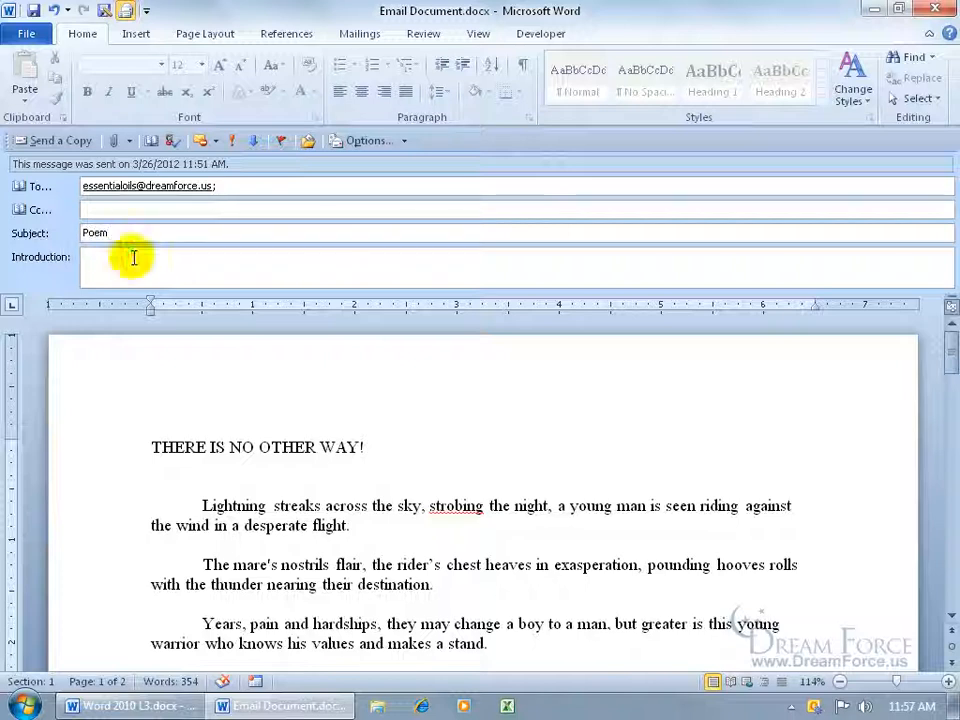
type("M")
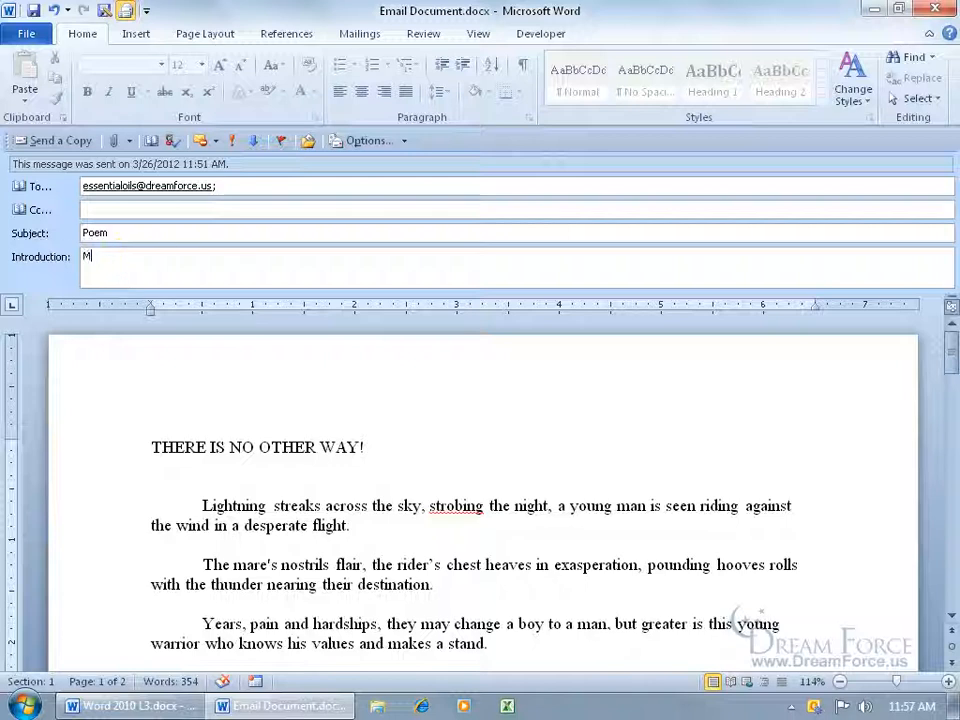
type("y fancy poem!")
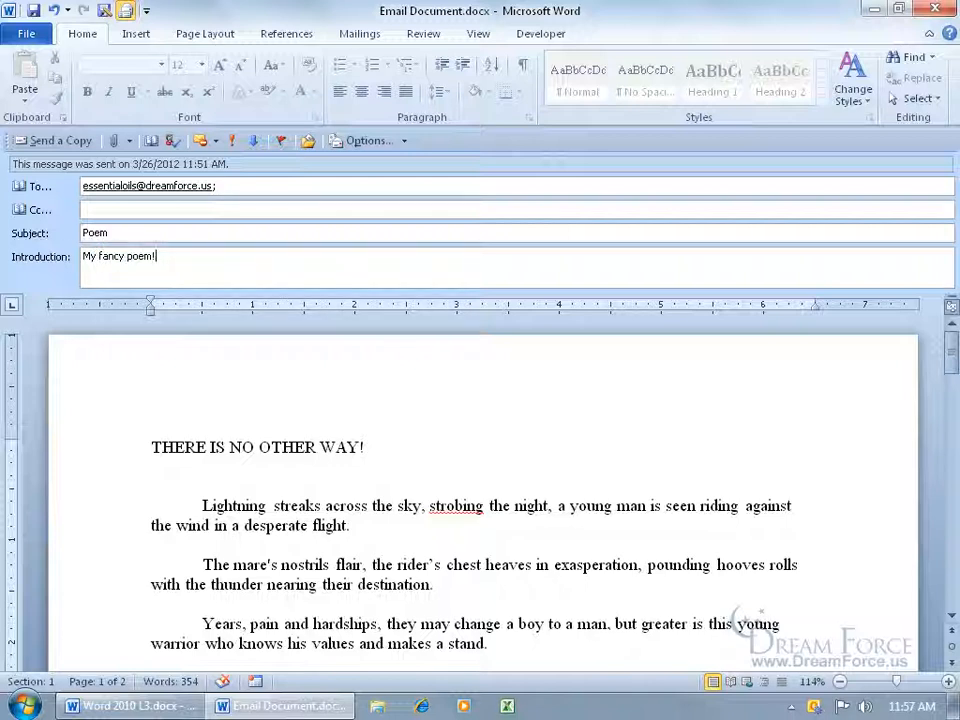
left_click(206, 516)
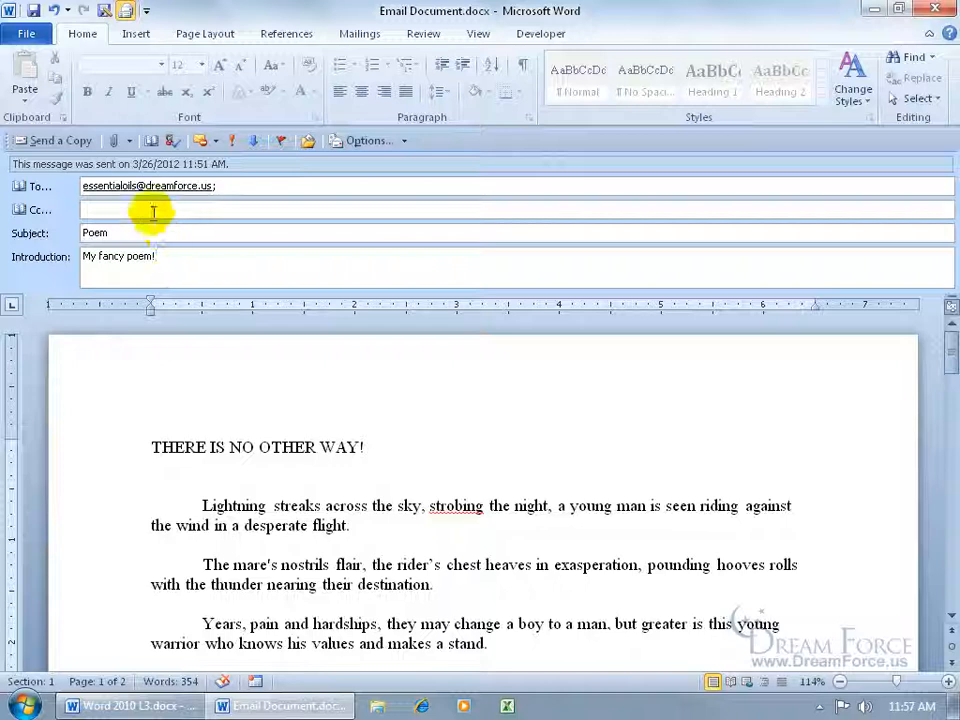
left_click(55, 140)
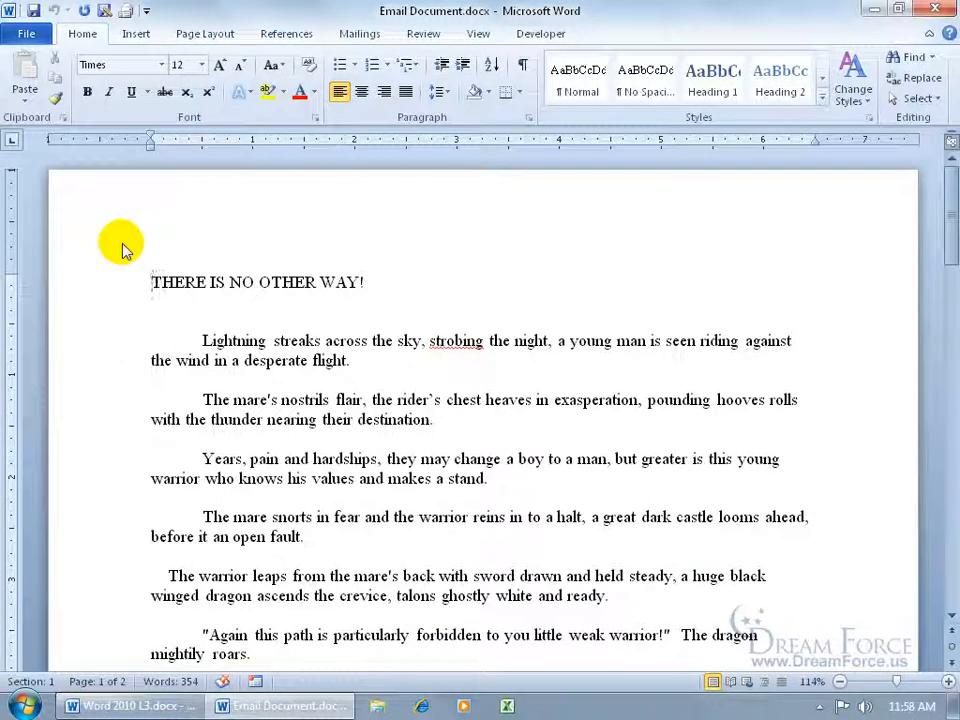
Launch Outlook 2010 and send the message queued in the Outbox
left_click(22, 706)
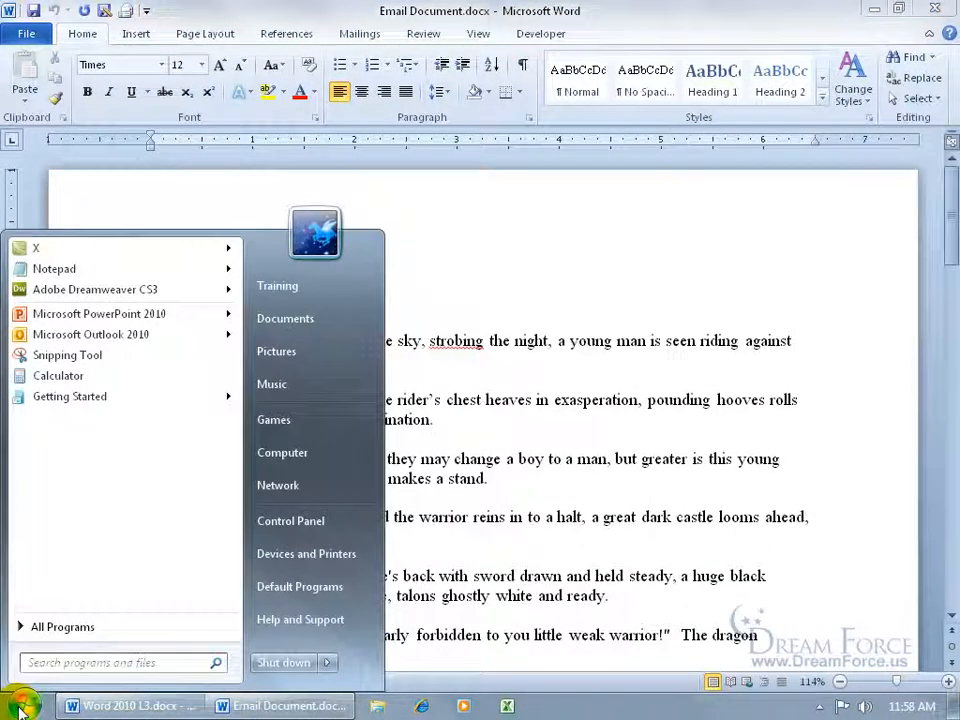
left_click(96, 334)
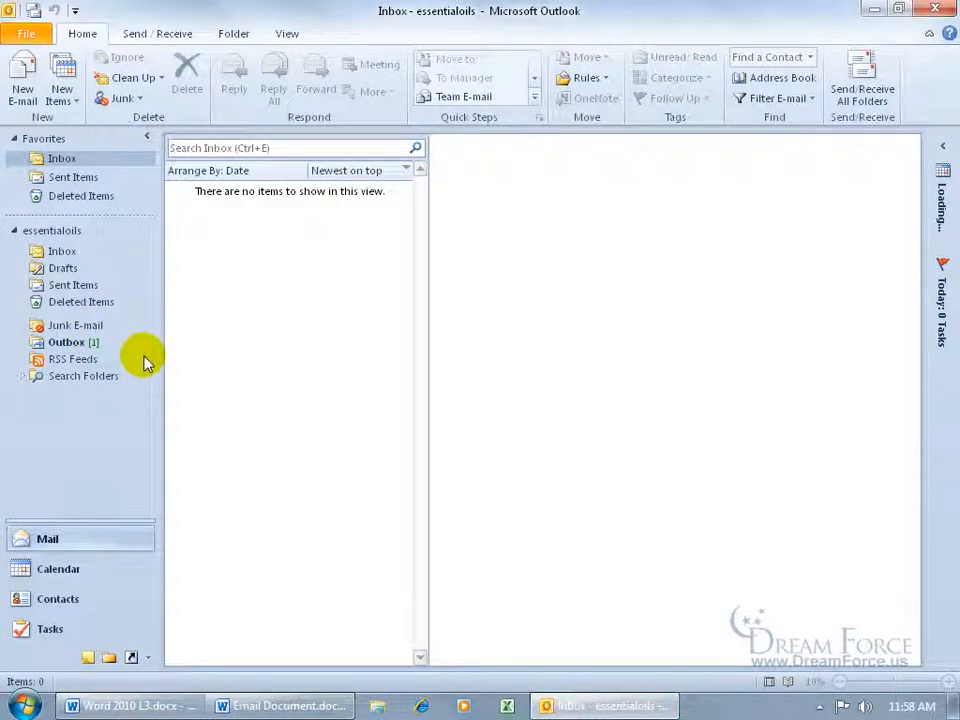
left_click(90, 343)
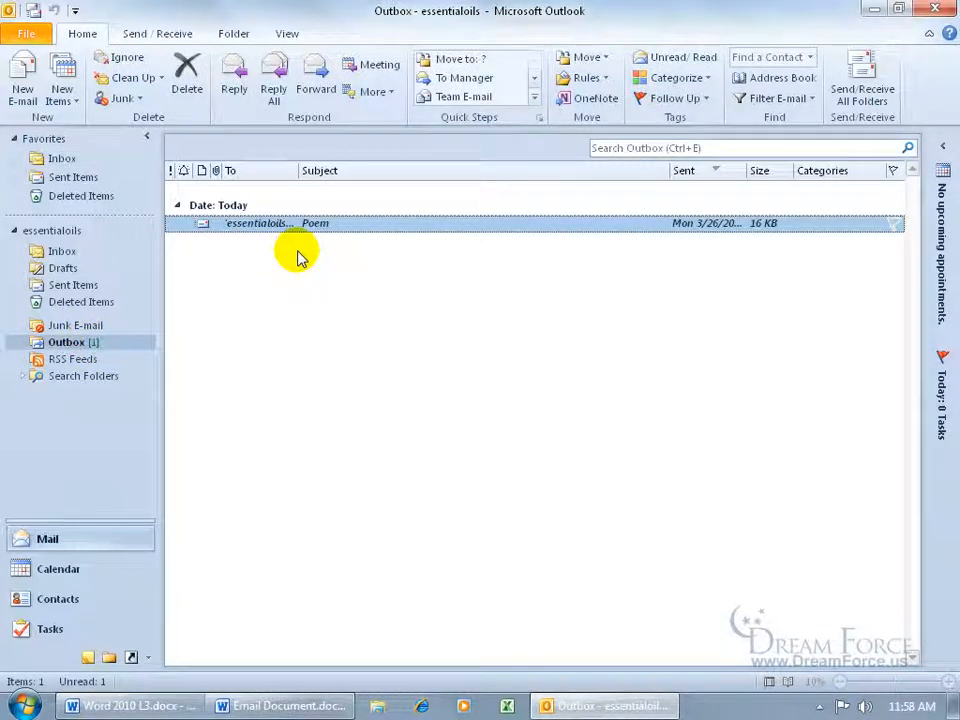
left_click(36, 14)
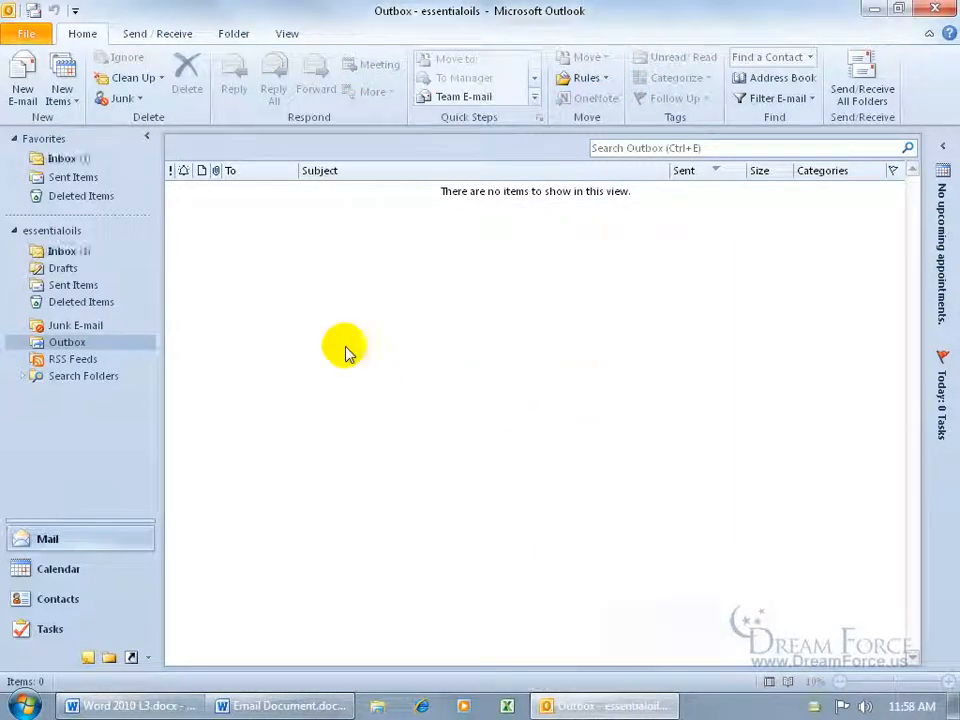
Open the received Poem message from the Inbox to check it, then close it
left_click(63, 251)
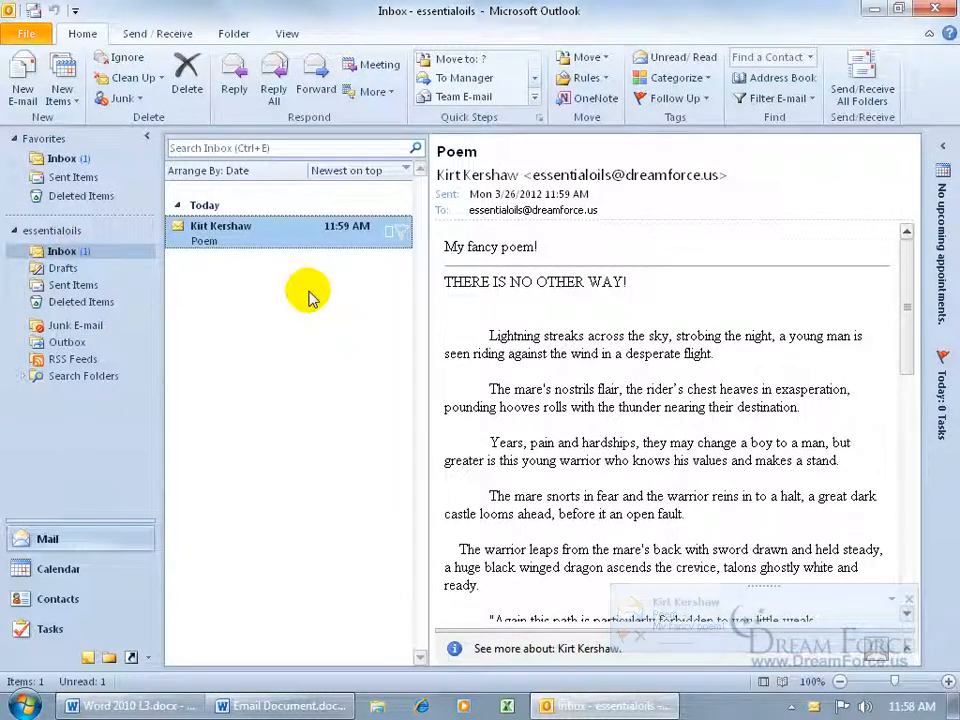
double_click(214, 228)
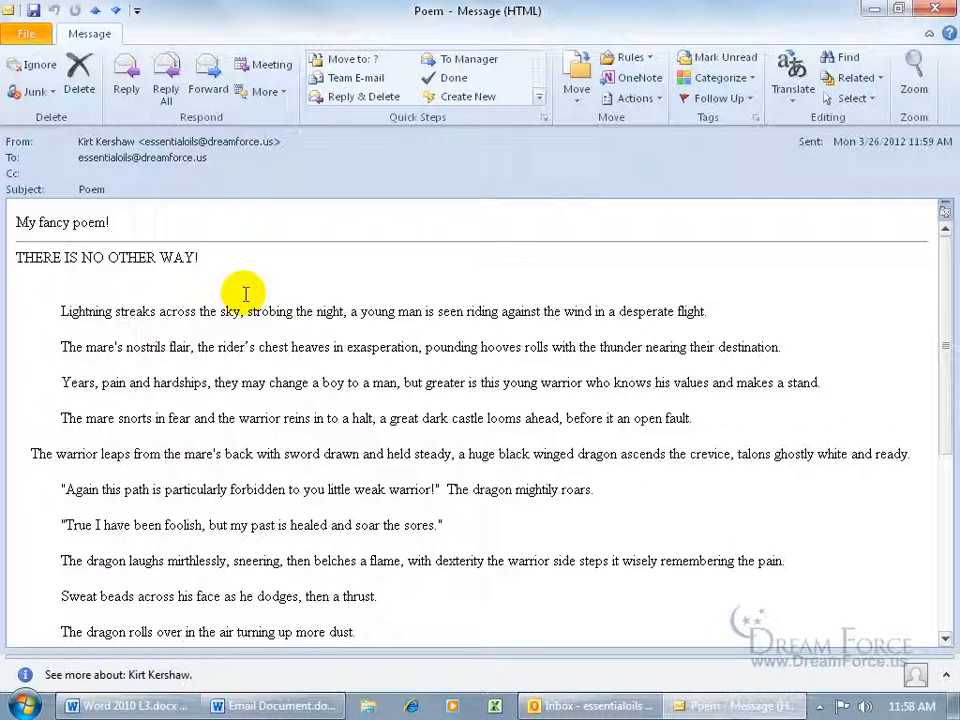
mouse_move(231, 165)
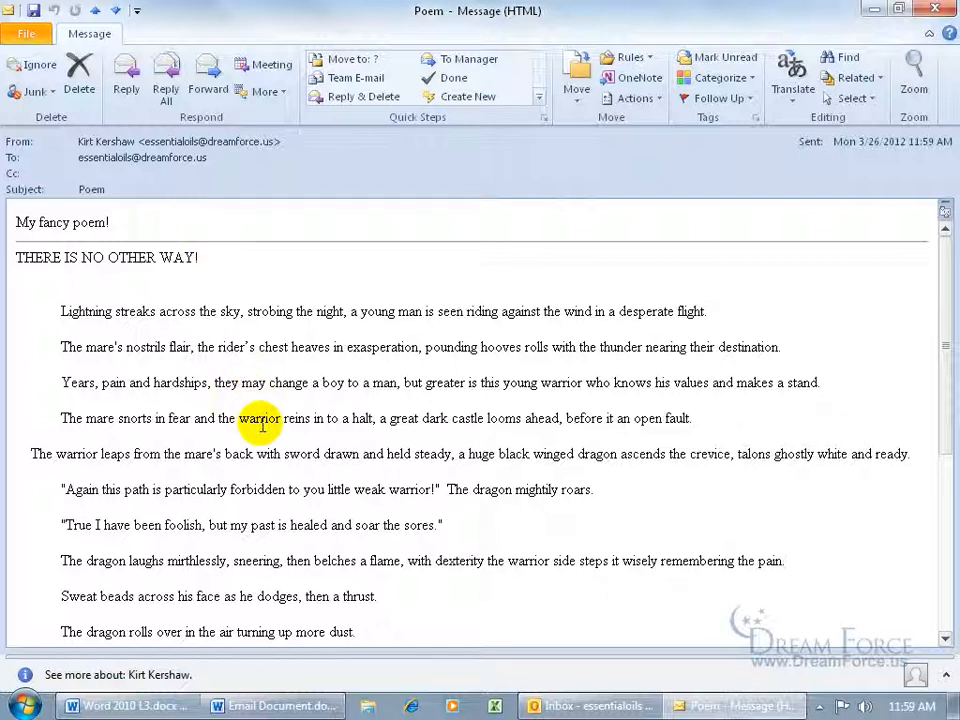
left_click(935, 9)
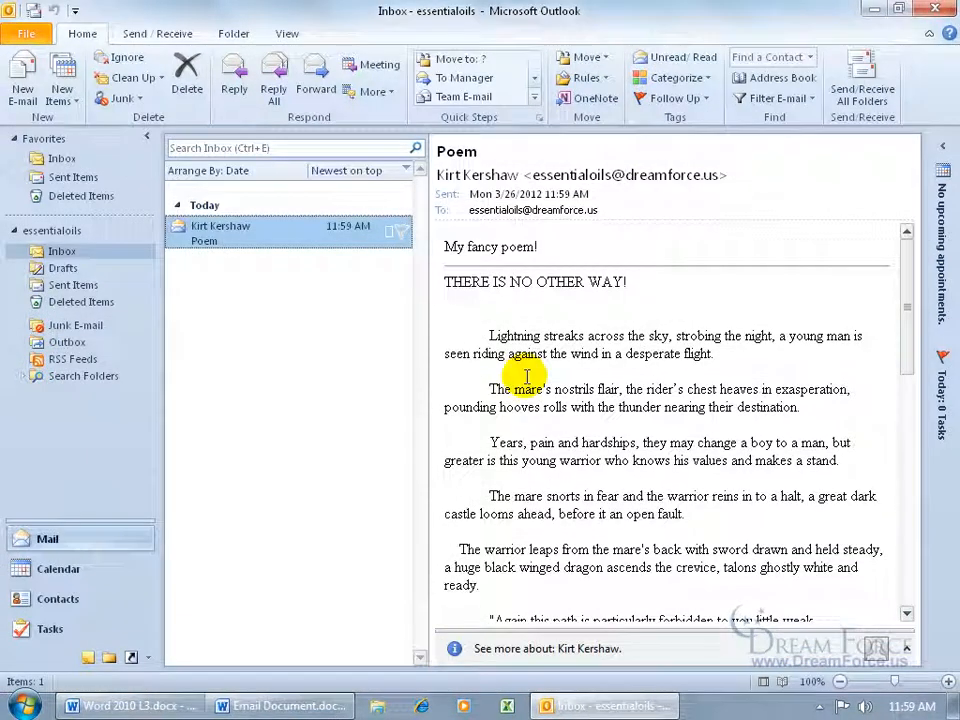
Attach Email Document.docx to a new e-mail via File > Save & Send, address it to the suggested reviewer, and send it
left_click(247, 703)
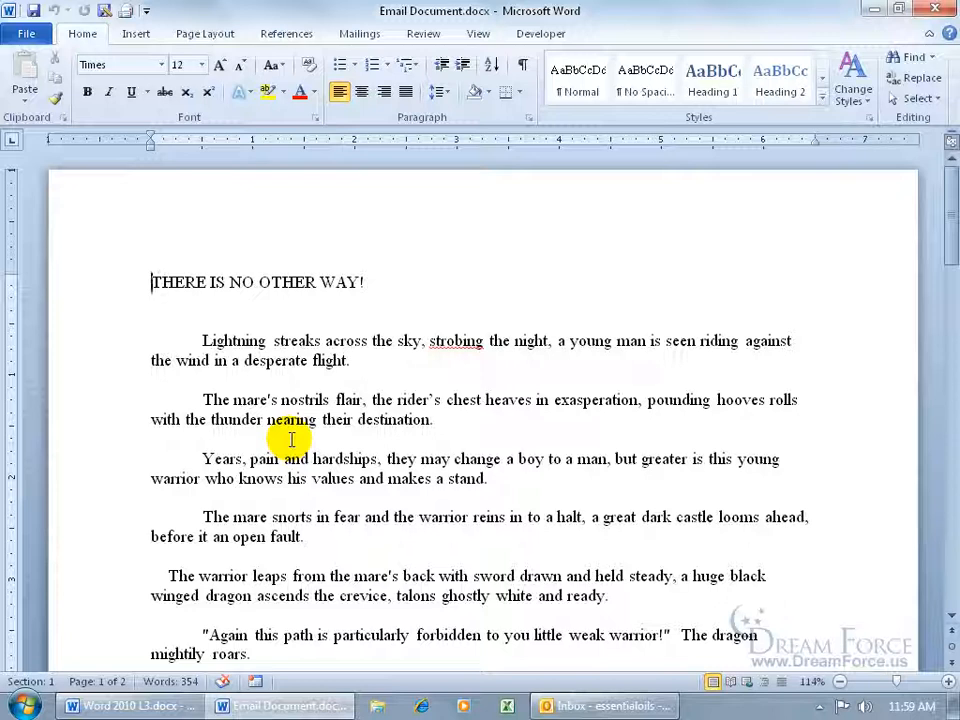
left_click(27, 33)
left_click(70, 316)
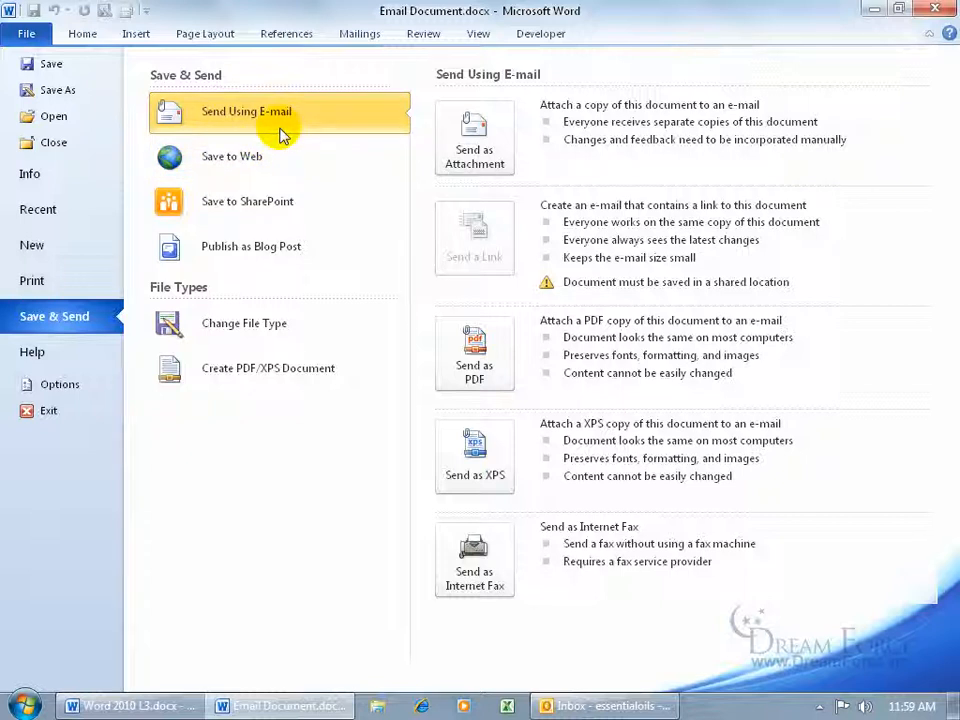
left_click(468, 150)
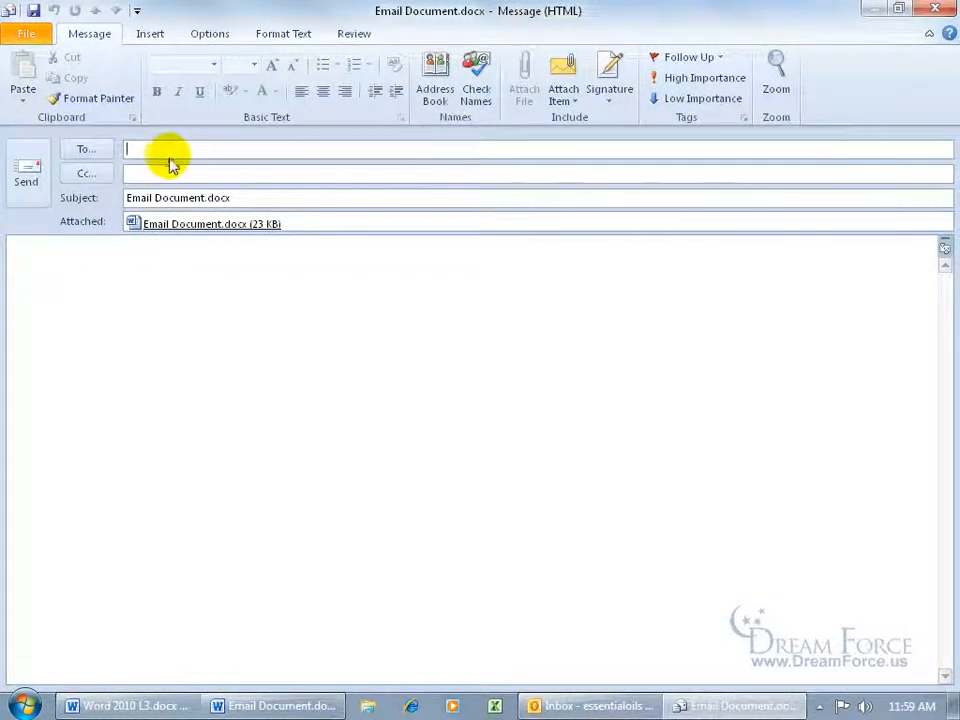
type("e")
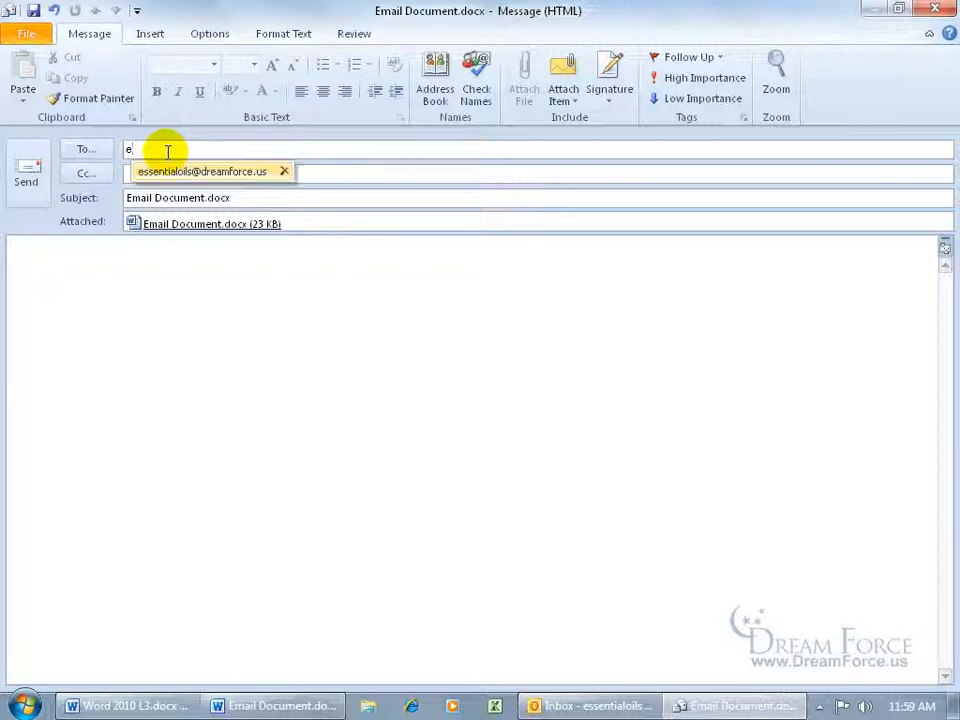
key("Return")
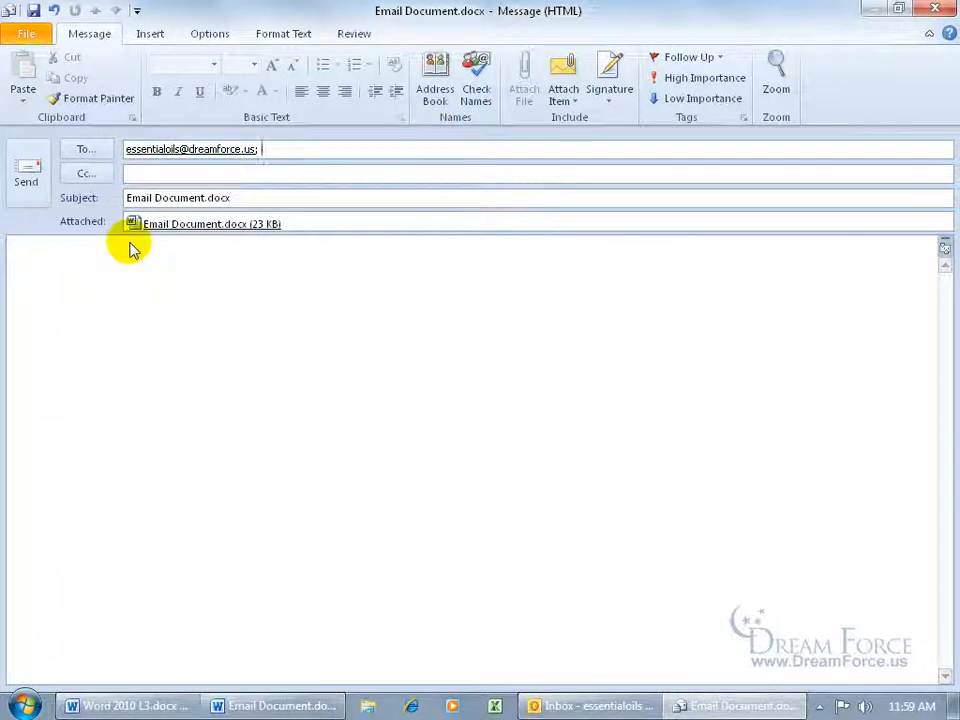
left_click(26, 172)
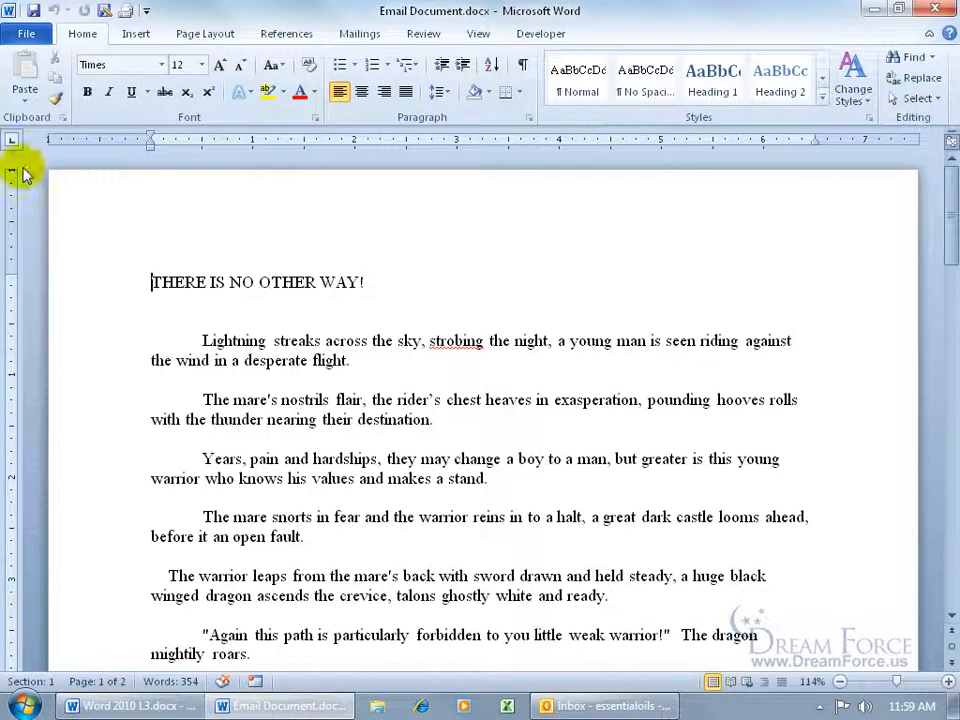
Receive the Email Document.docx message, open its attachment in Word with editing enabled, then open the Poem e-mail
left_click(605, 705)
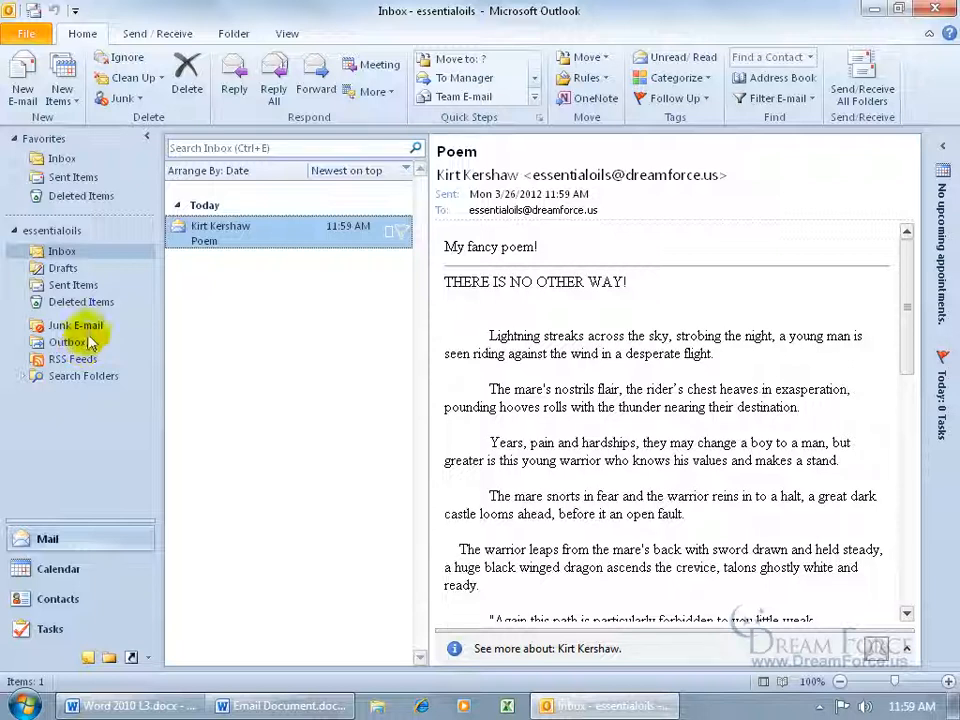
left_click(33, 10)
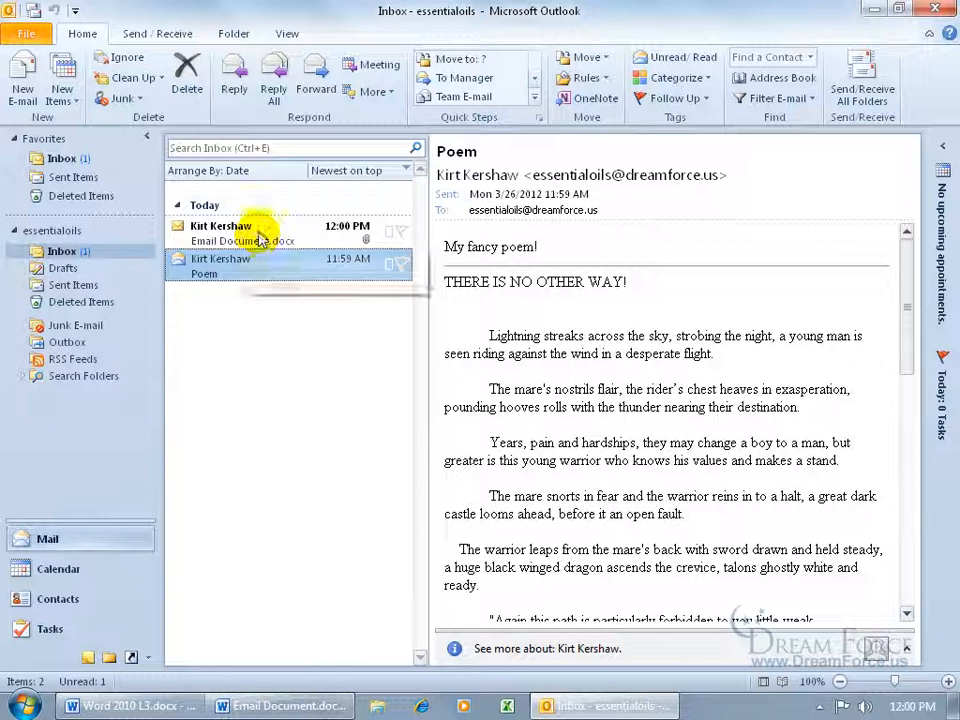
double_click(260, 240)
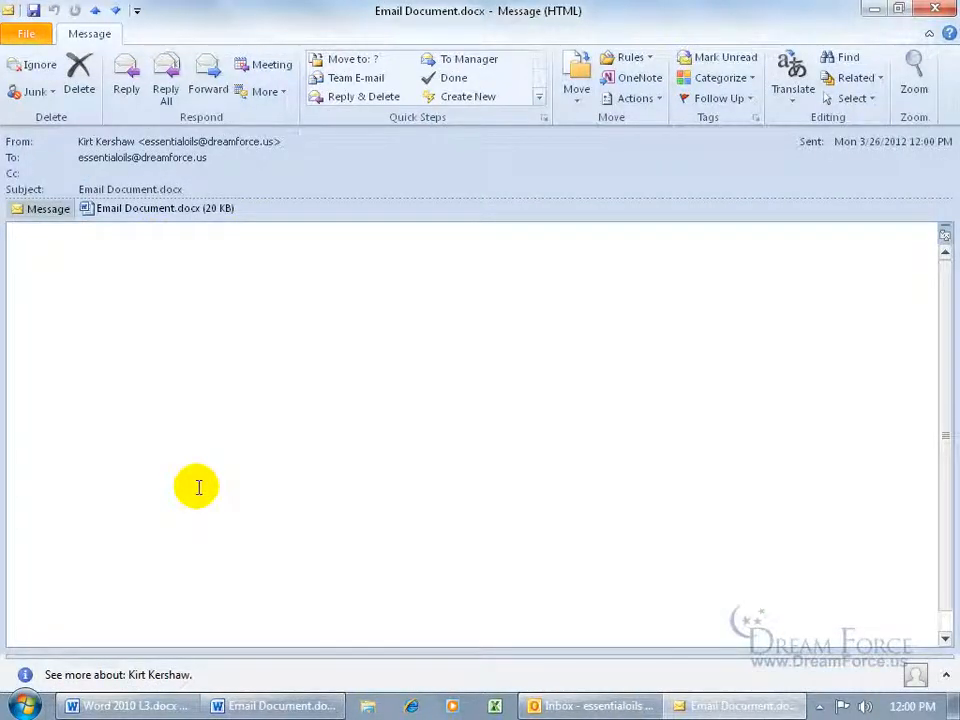
double_click(150, 216)
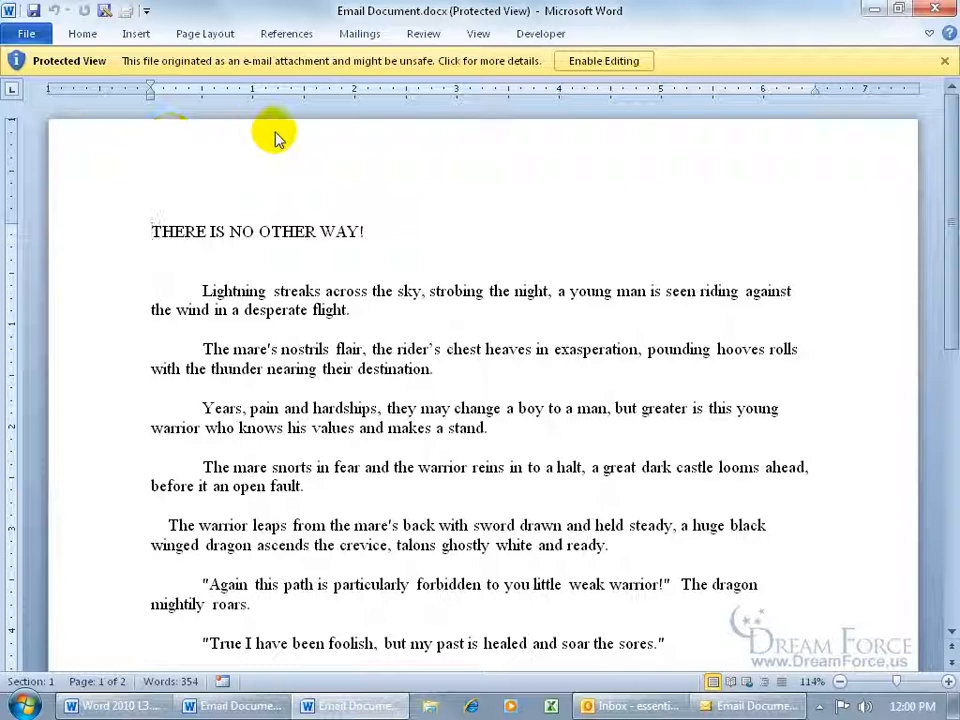
left_click(940, 60)
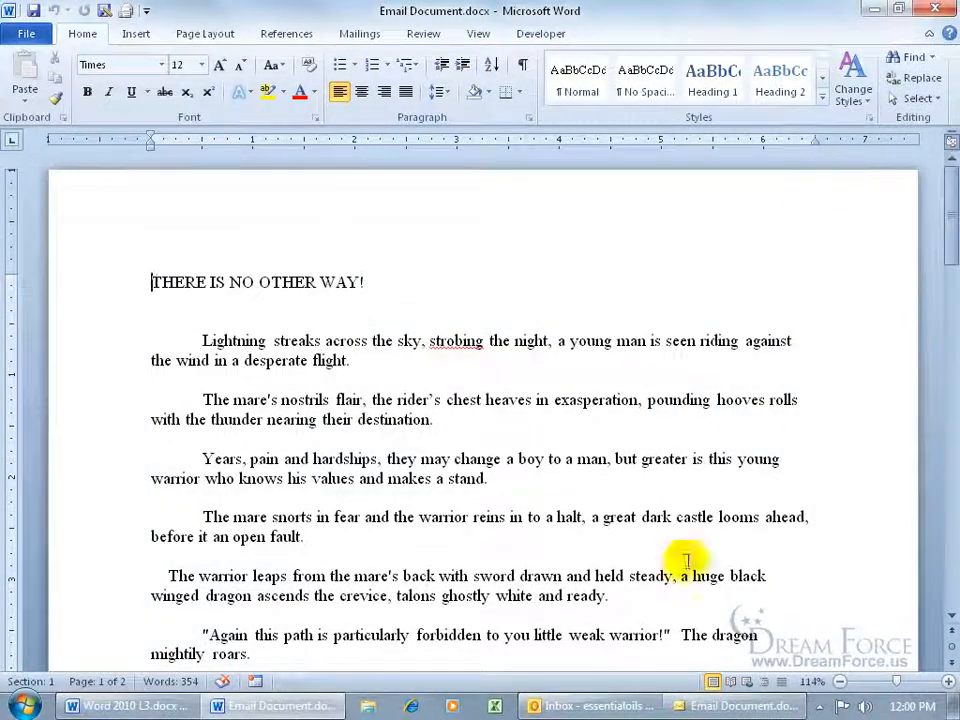
left_click(612, 706)
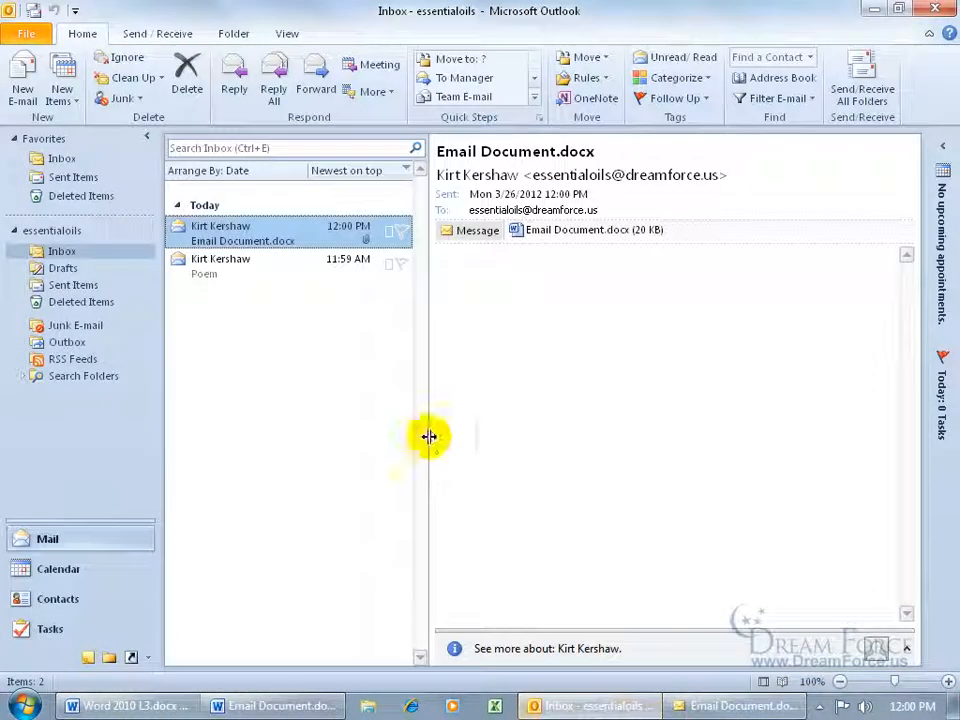
double_click(248, 263)
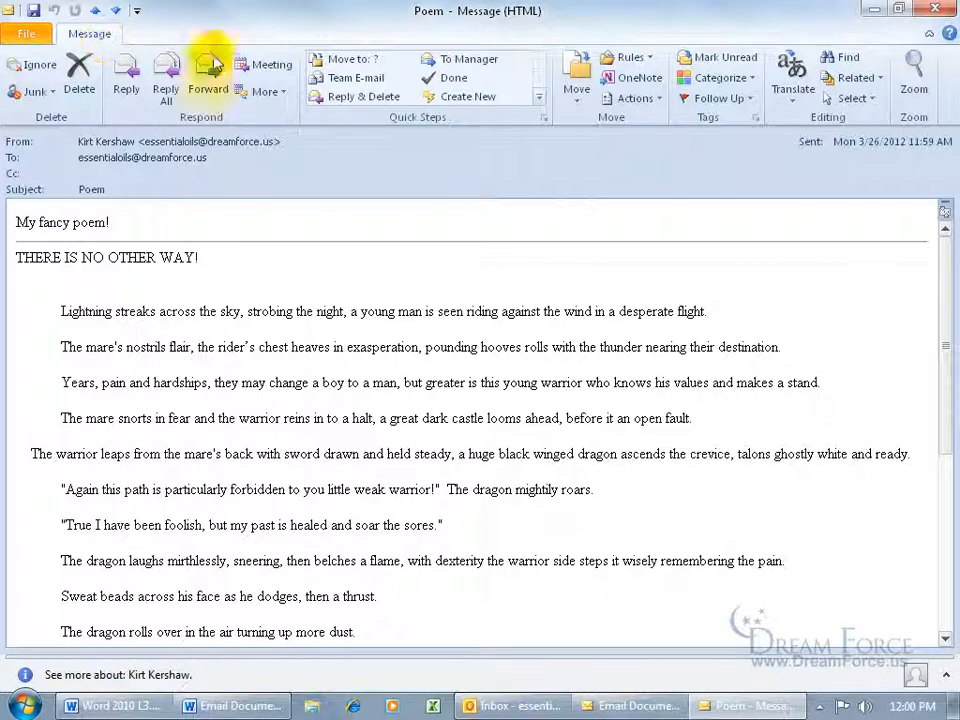
Make the Poem message editable with Actions > Edit Message, browse its ribbon tabs, then close the message and Outlook
left_click(632, 98)
left_click(655, 121)
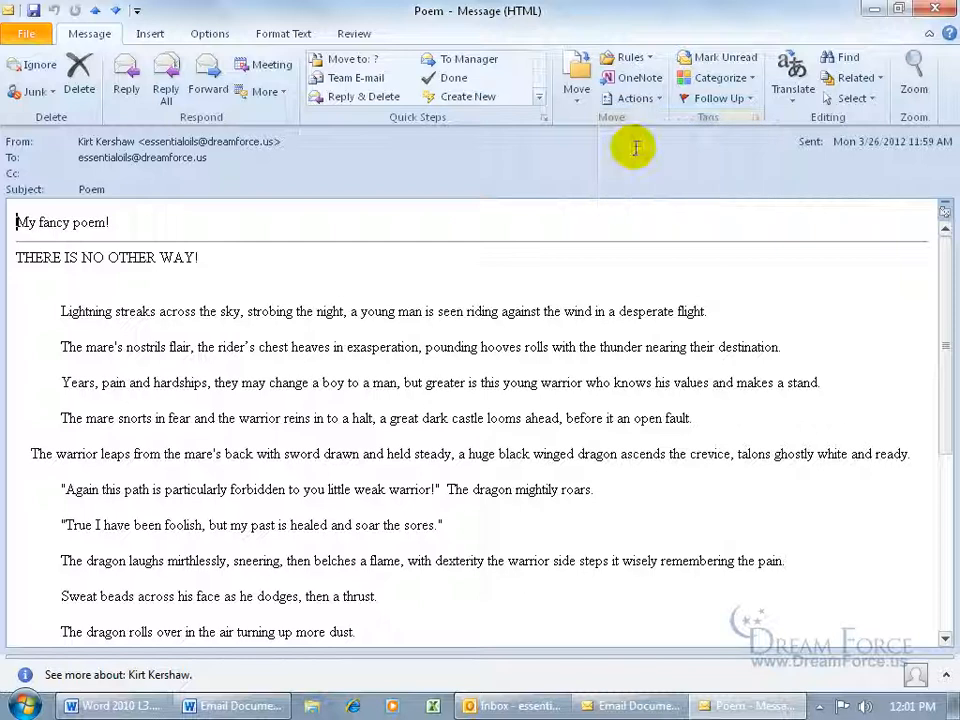
left_click(160, 36)
left_click(208, 32)
left_click(285, 32)
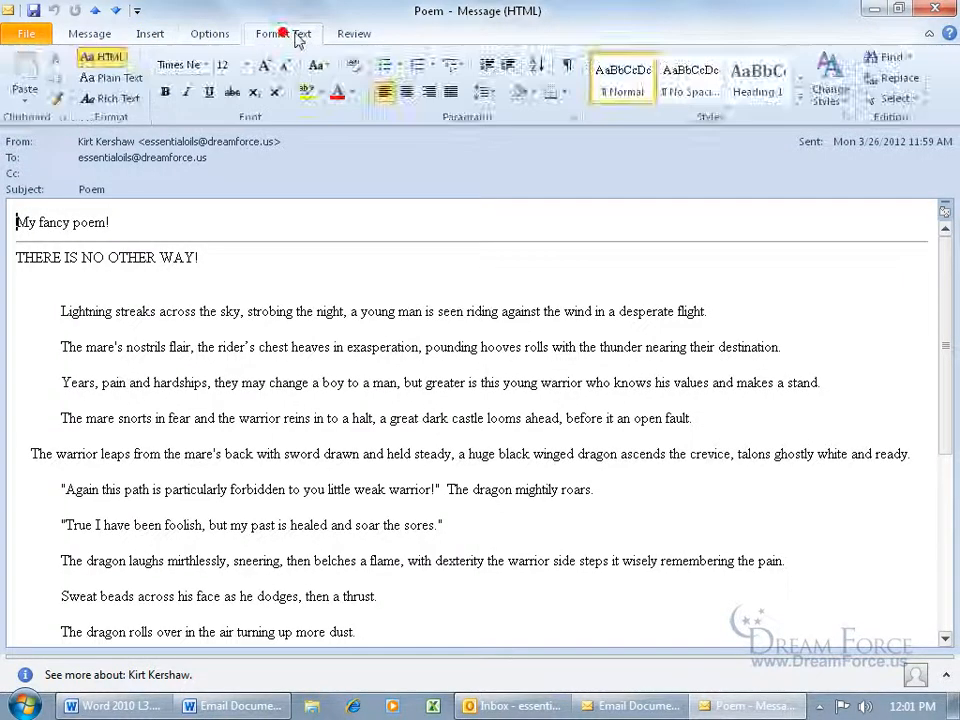
left_click(350, 32)
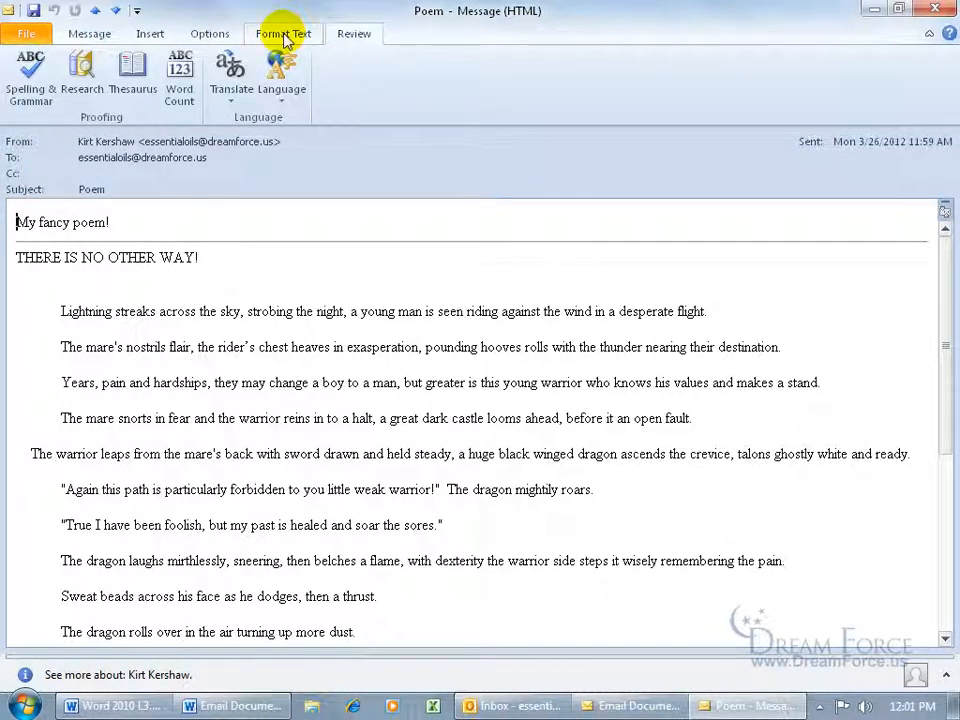
left_click(204, 34)
left_click(160, 34)
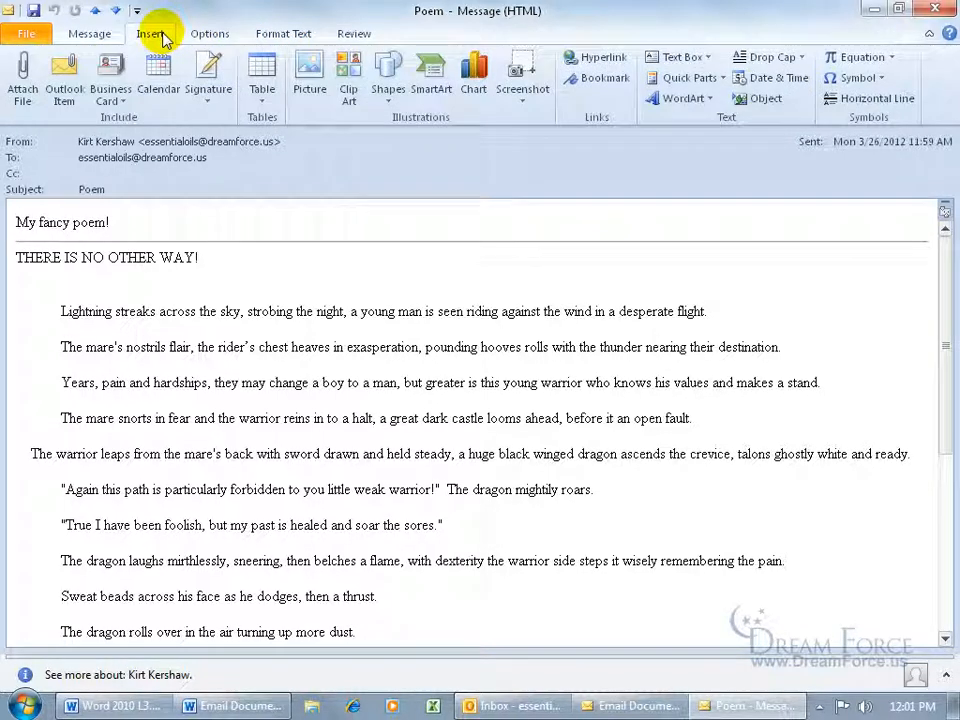
left_click(90, 34)
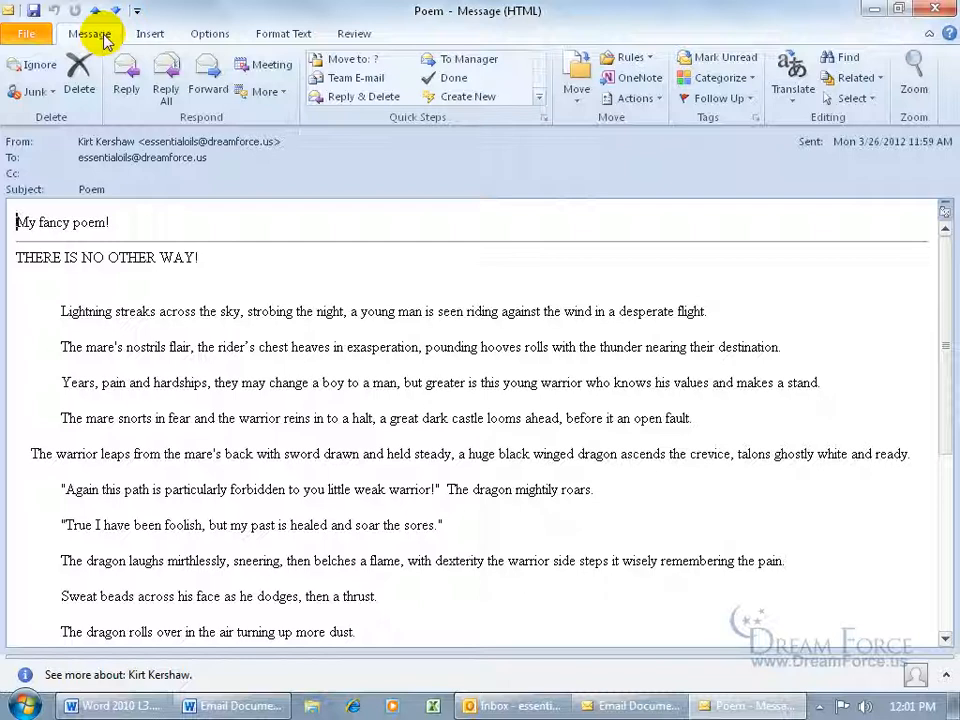
left_click(935, 9)
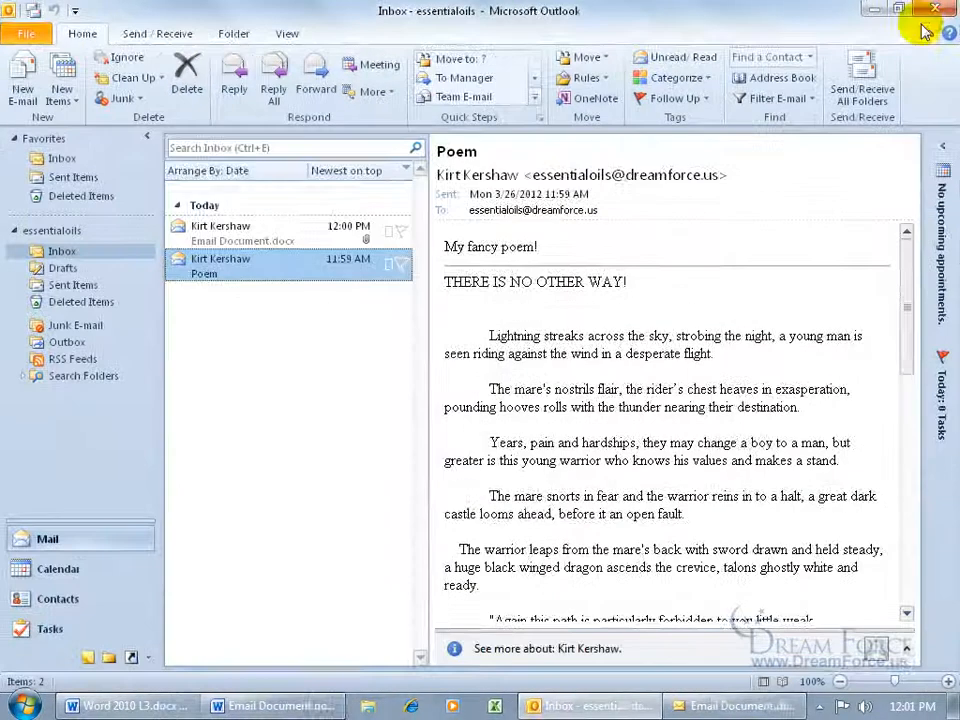
left_click(937, 9)
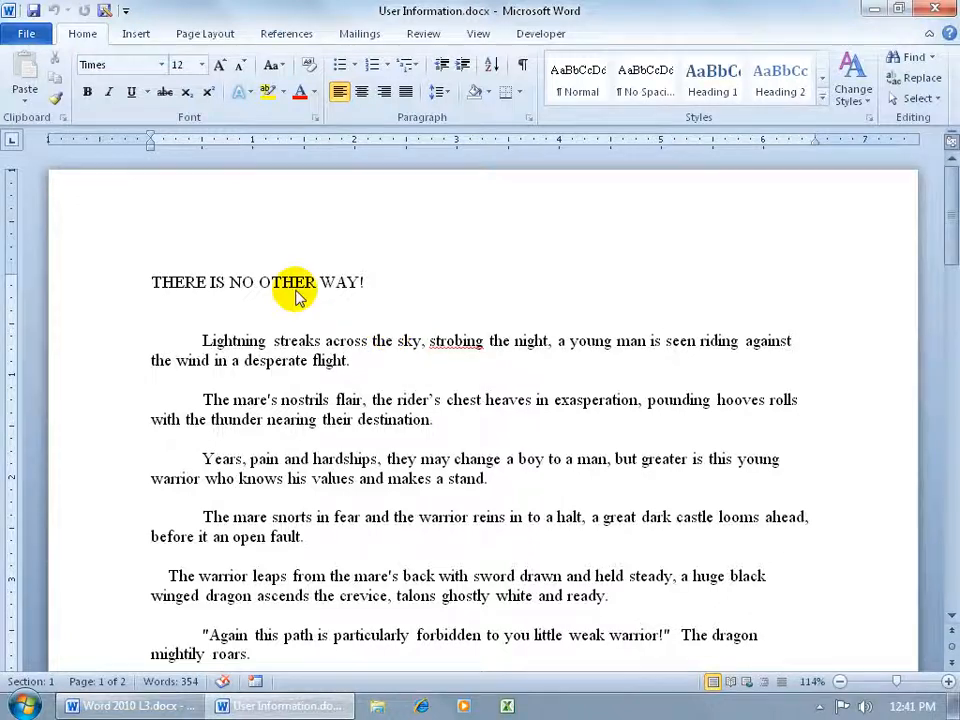
Review the user name and initials in Word Options, then show the Info page of User Information.docx
left_click(28, 34)
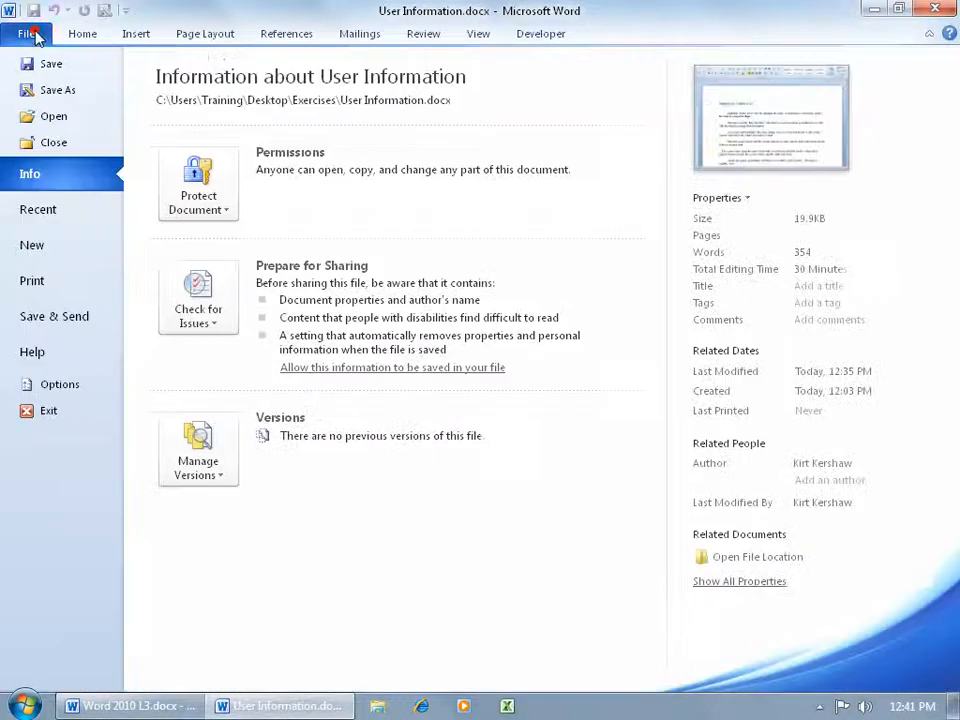
left_click(60, 385)
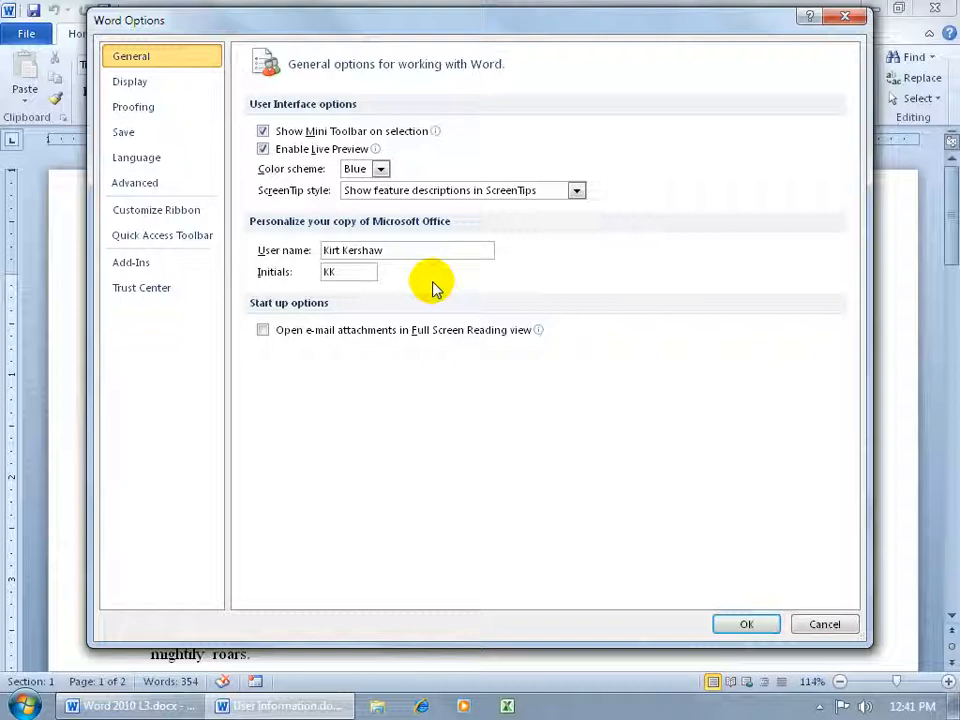
left_click(744, 622)
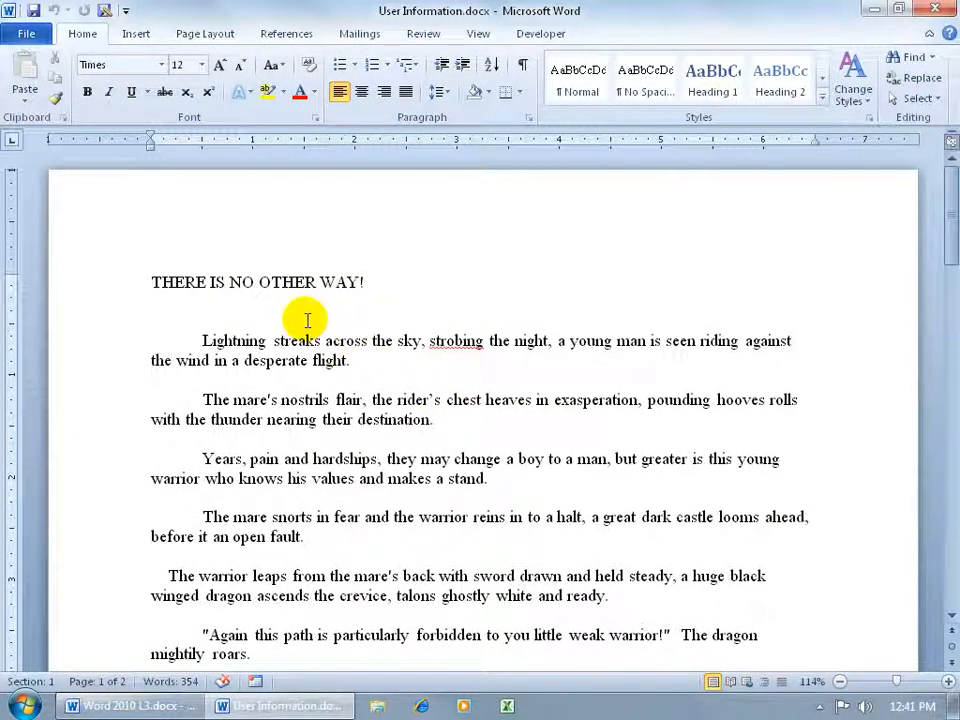
left_click(27, 34)
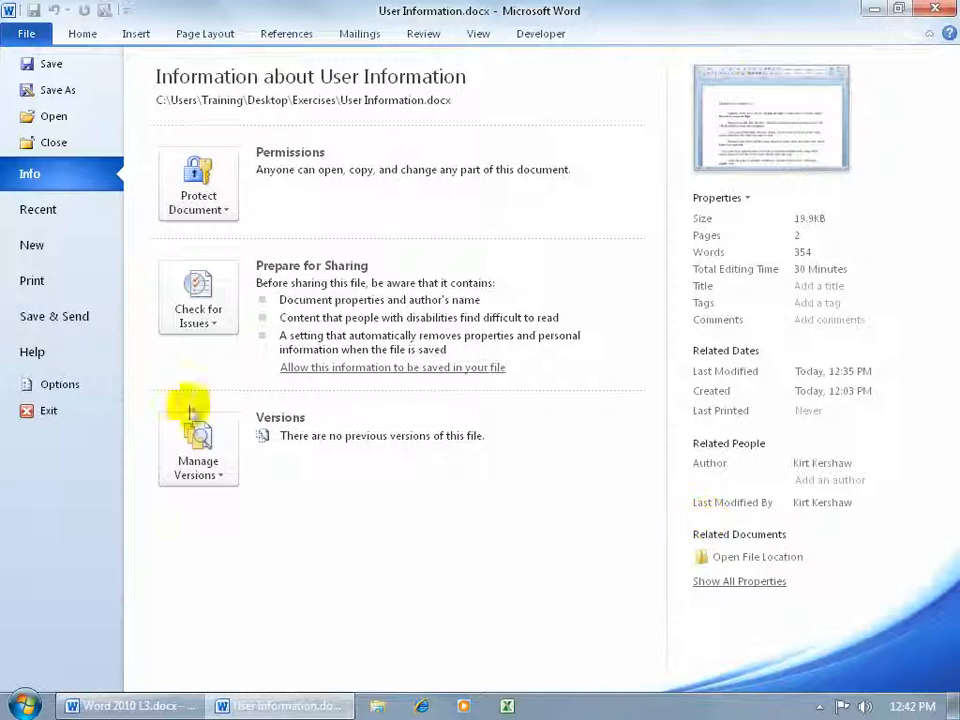
Replace the user name and initials in Word Options with a new name and its initials
left_click(73, 390)
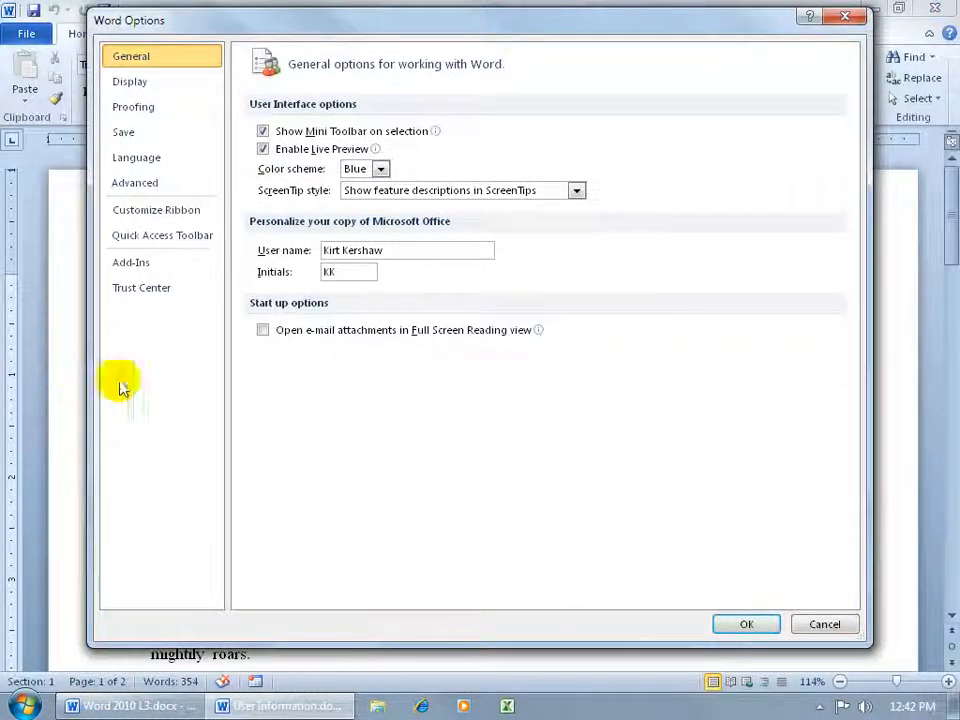
left_click_drag(407, 251, 285, 253)
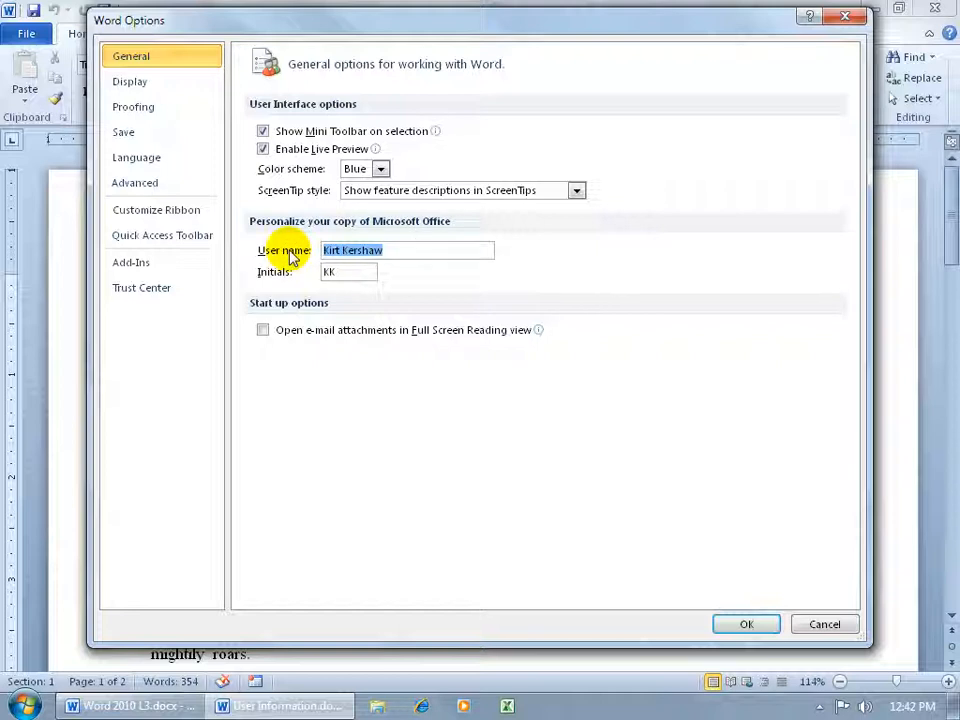
type("Slarty B")
key("Tab")
type("SB")
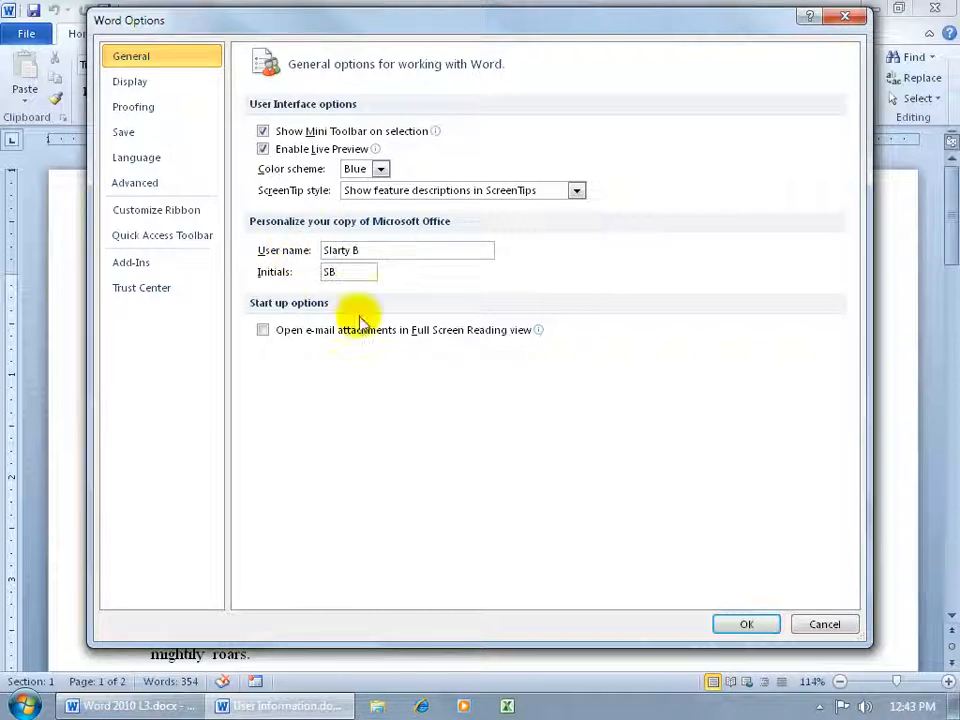
left_click(742, 624)
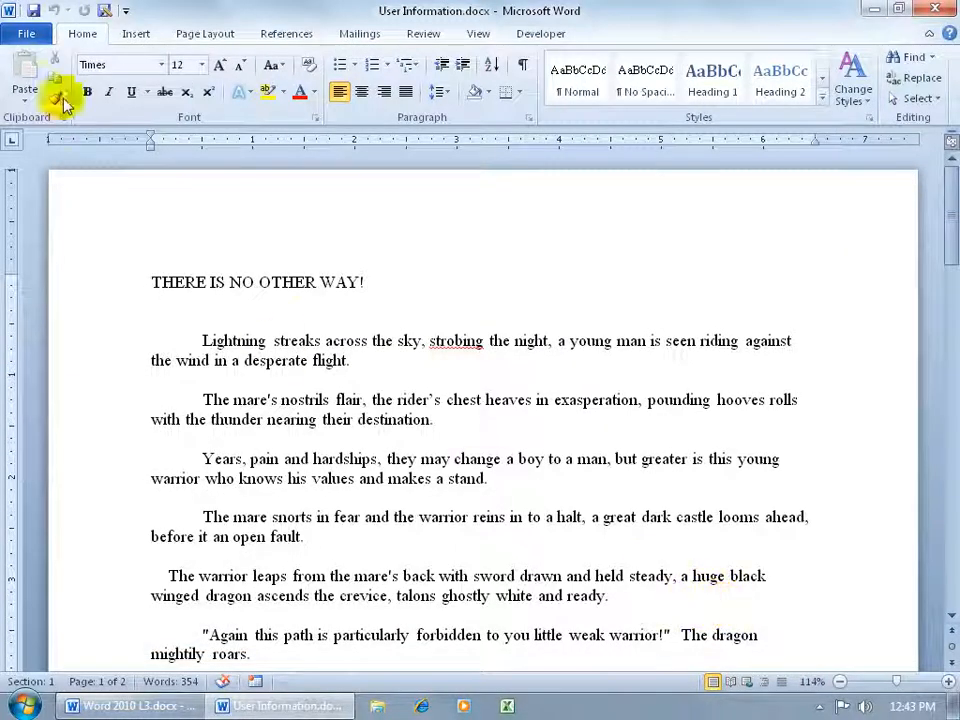
Delete the exclamation mark from the title, check the Info page, and close User Information.docx
left_click(30, 34)
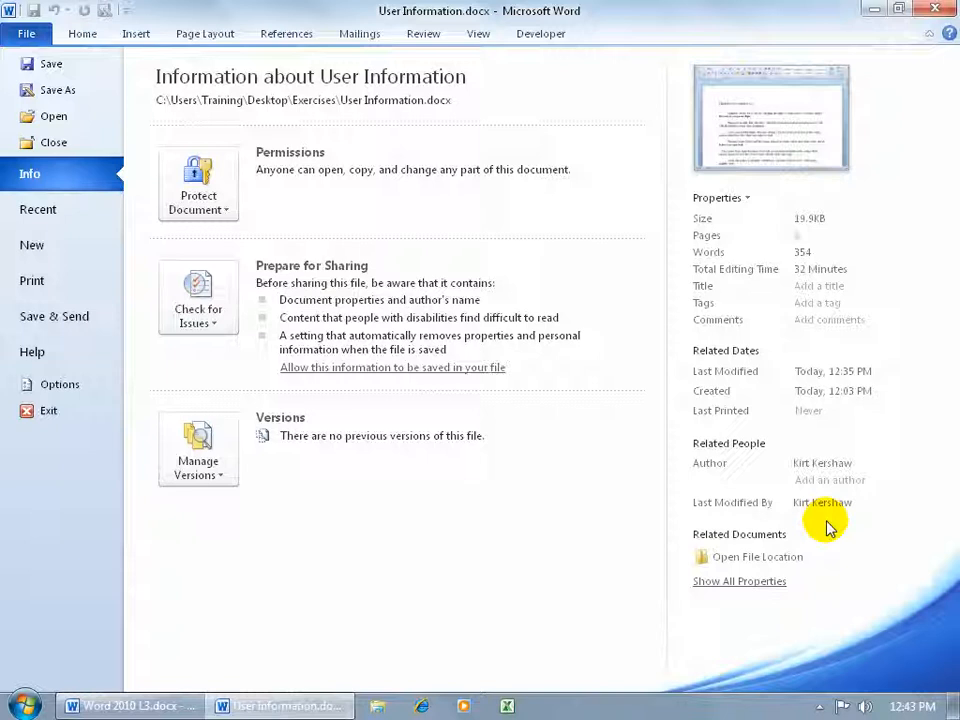
left_click(27, 36)
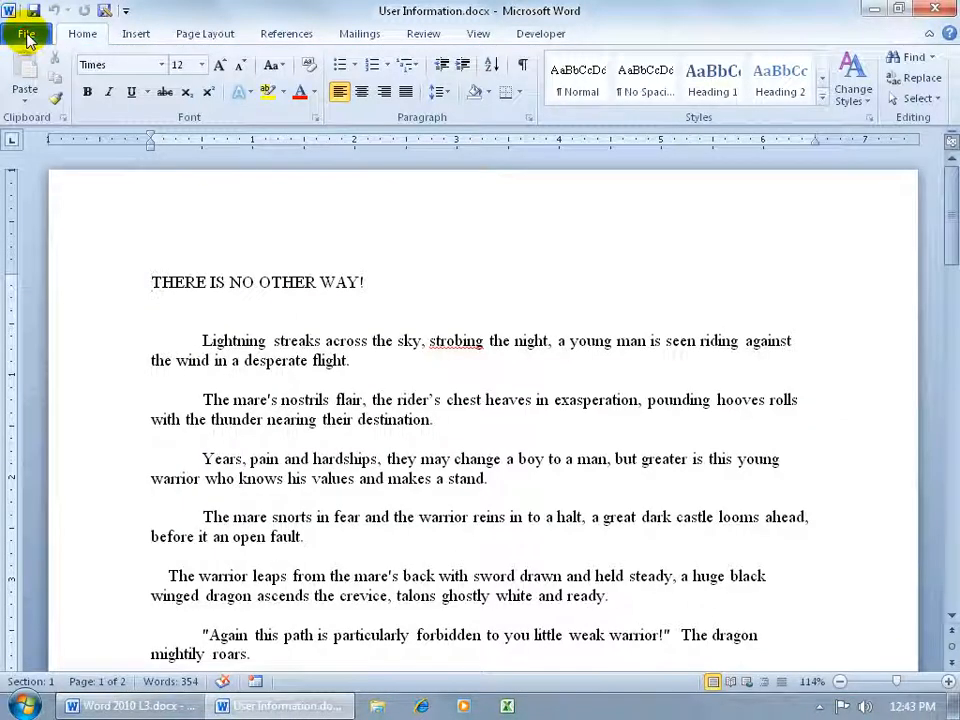
left_click(367, 282)
key("BackSpace")
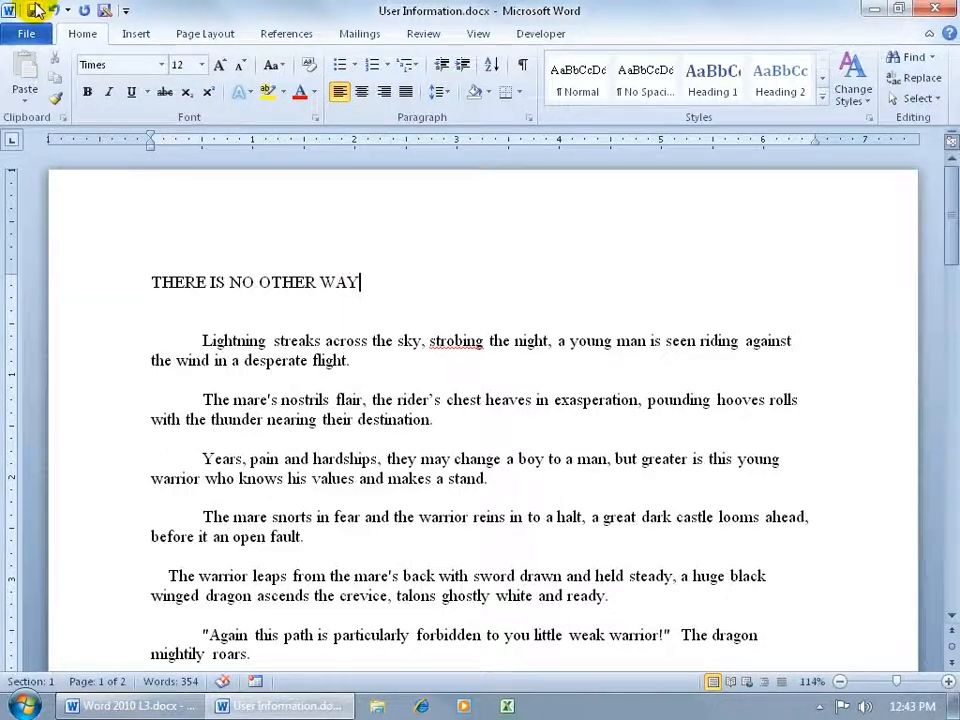
left_click(30, 35)
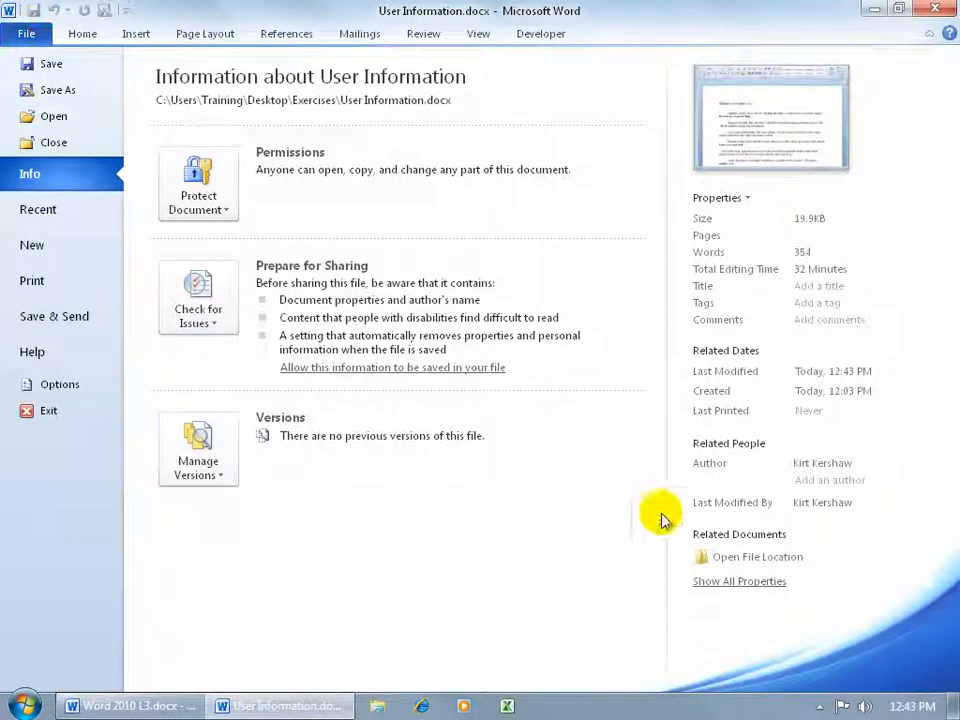
left_click(935, 10)
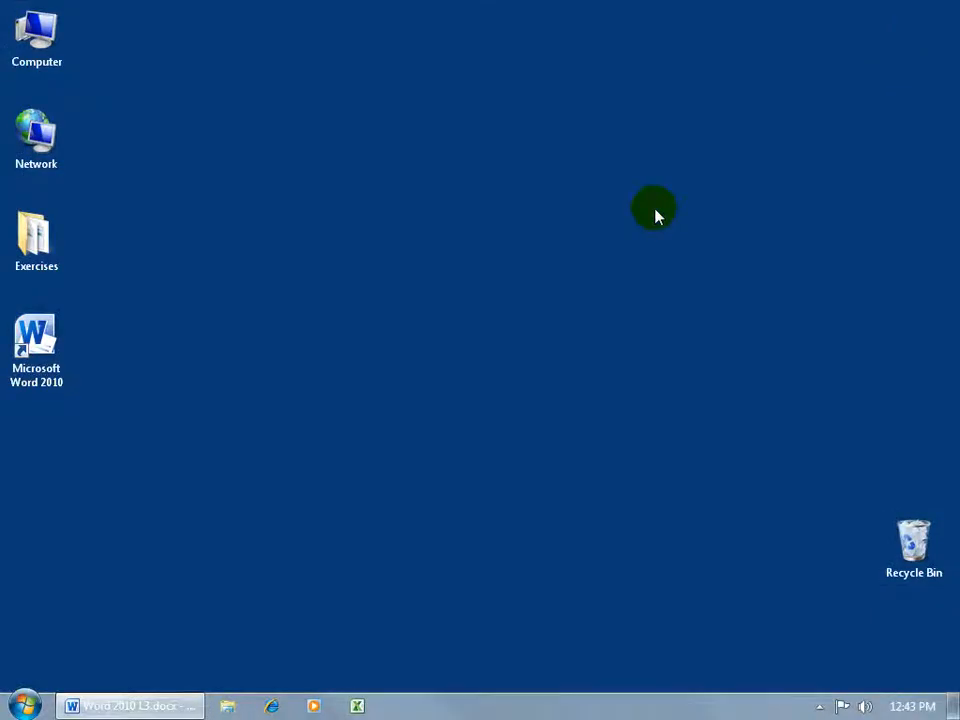
Reopen User Information.docx from the Exercises folder on the desktop
double_click(52, 250)
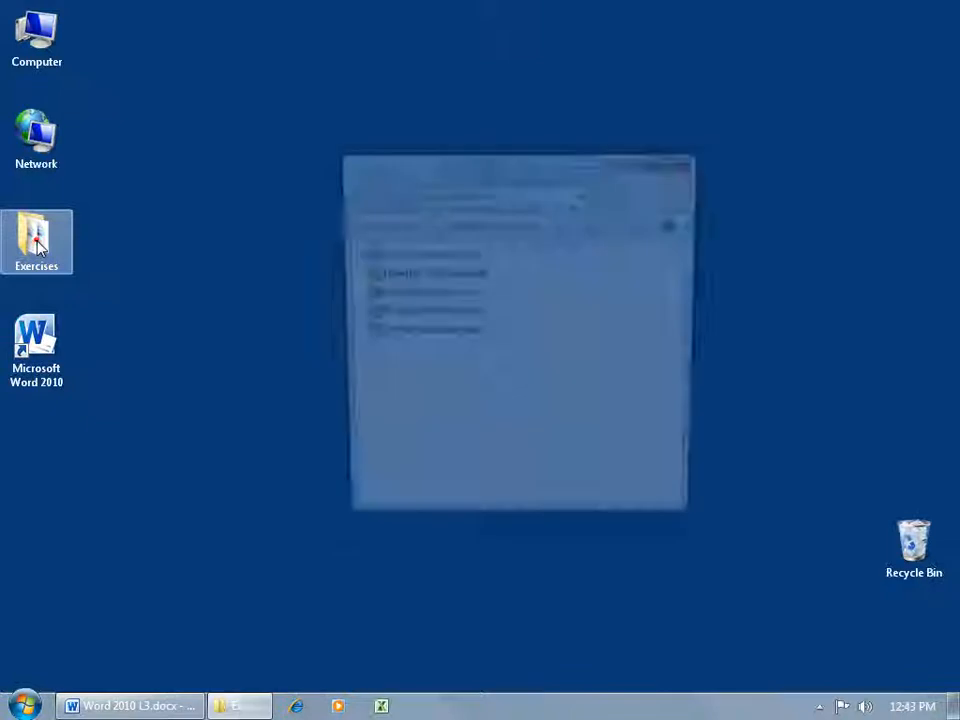
left_click(430, 397)
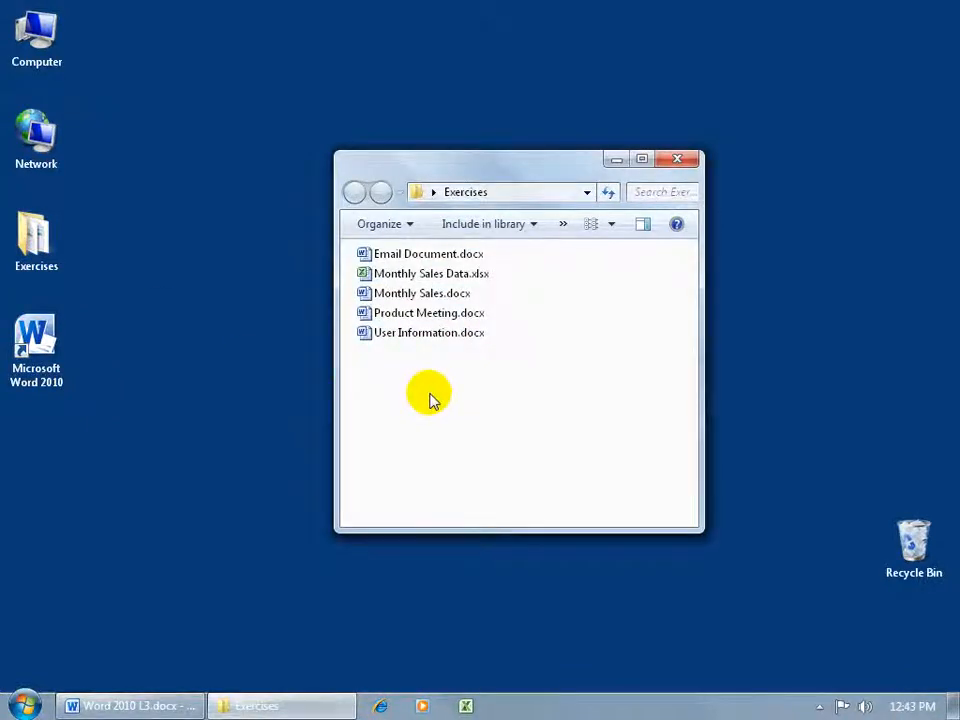
double_click(424, 333)
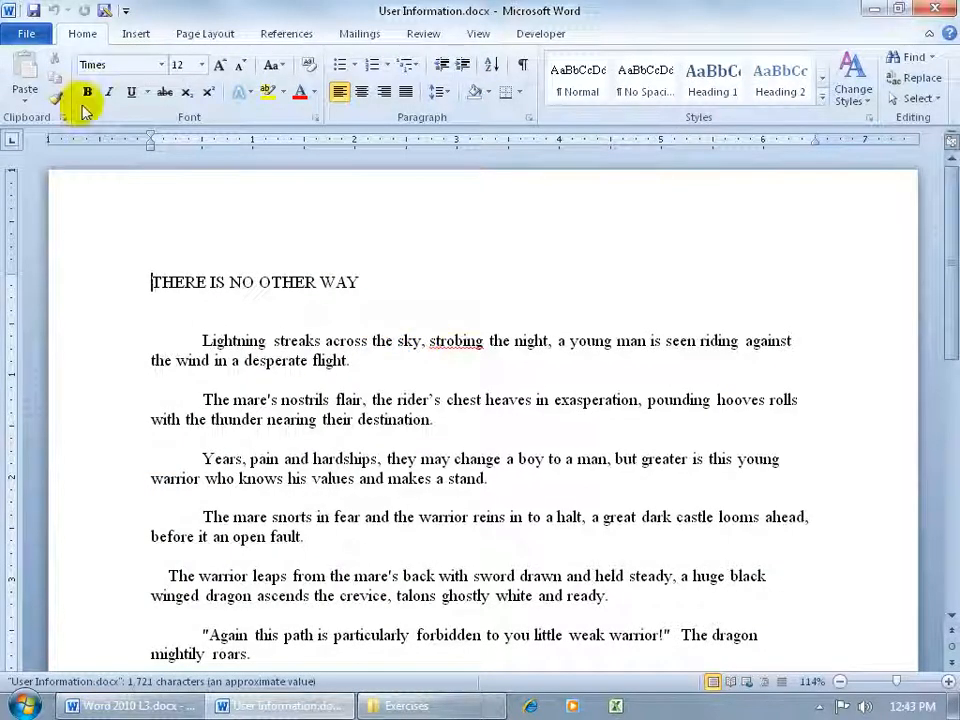
Open the File menu to begin saving the poem as Email Document Review
left_click(20, 31)
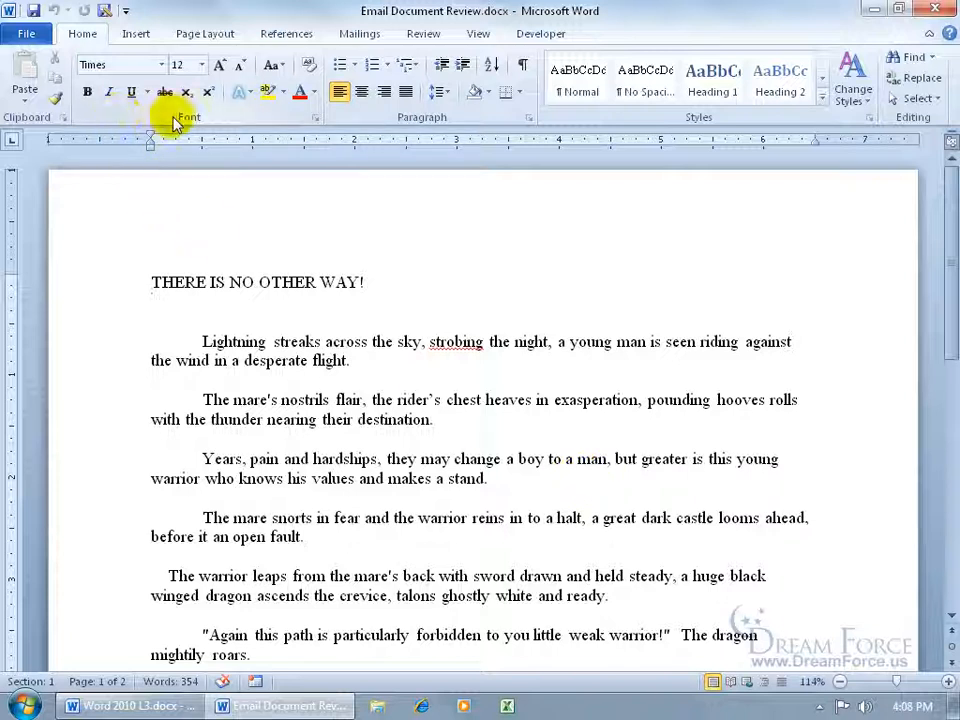
Add Send for Review from All Commands to the Quick Access Toolbar
right_click(72, 12)
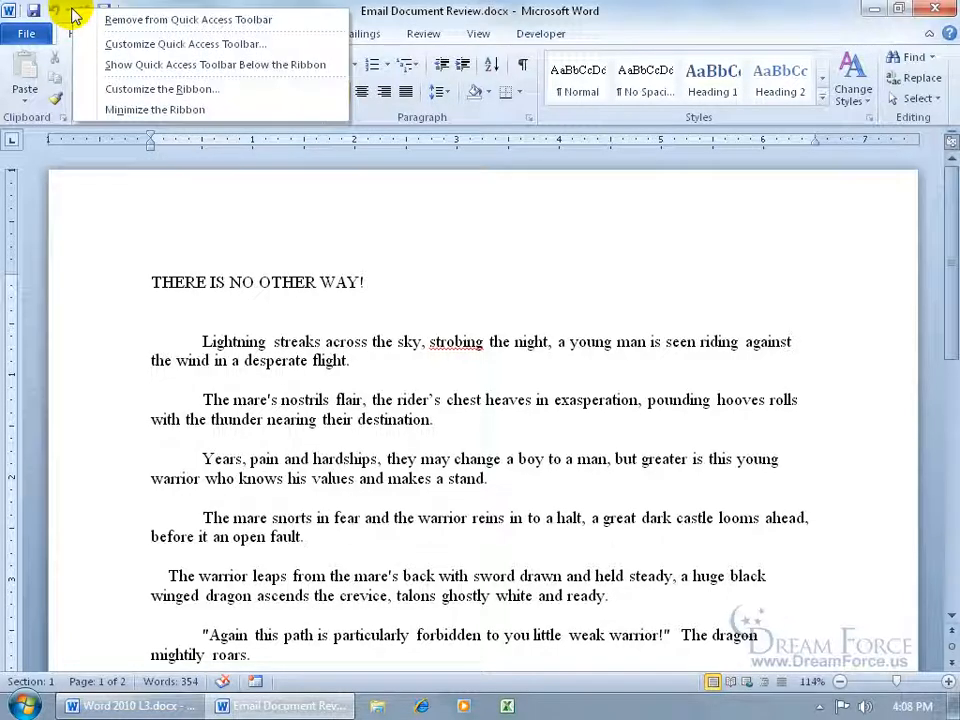
left_click(112, 46)
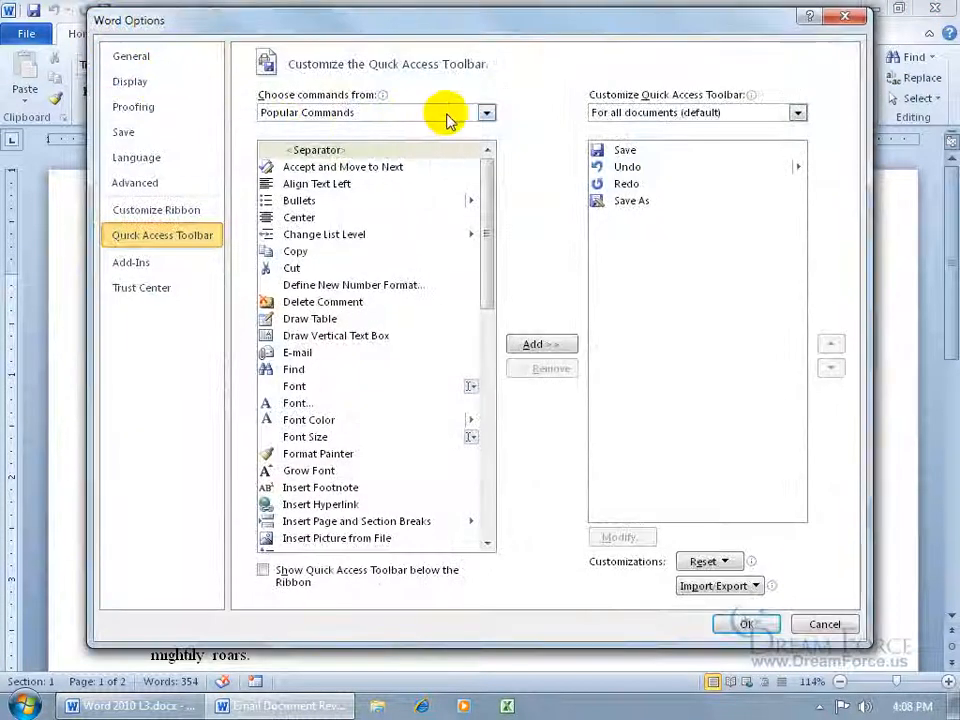
left_click(486, 113)
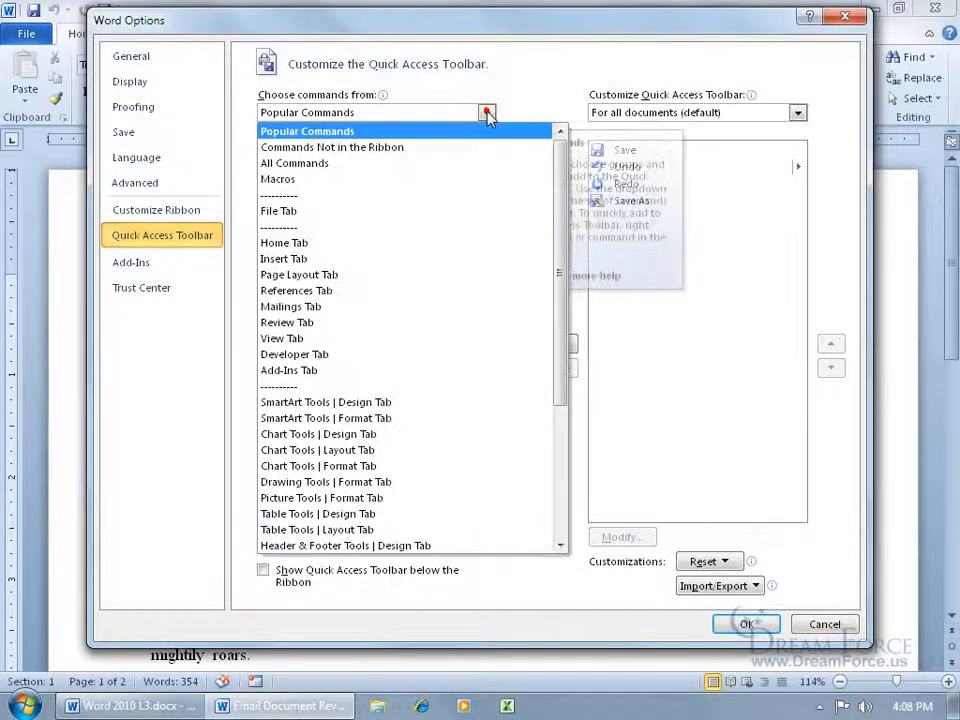
left_click(445, 173)
left_click_drag(486, 165, 487, 455)
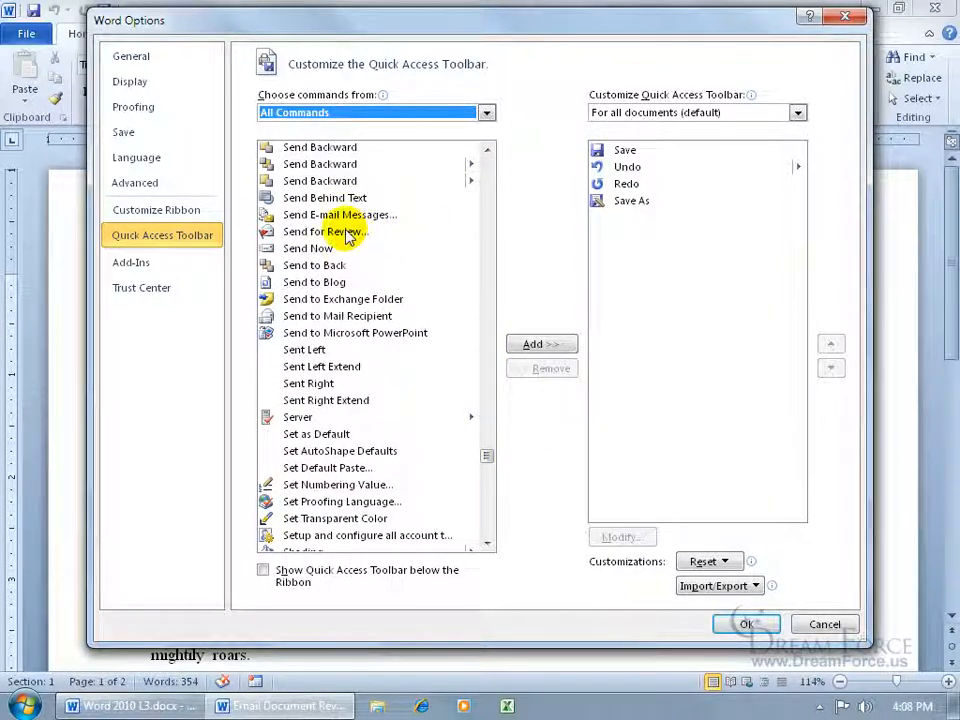
left_click(345, 235)
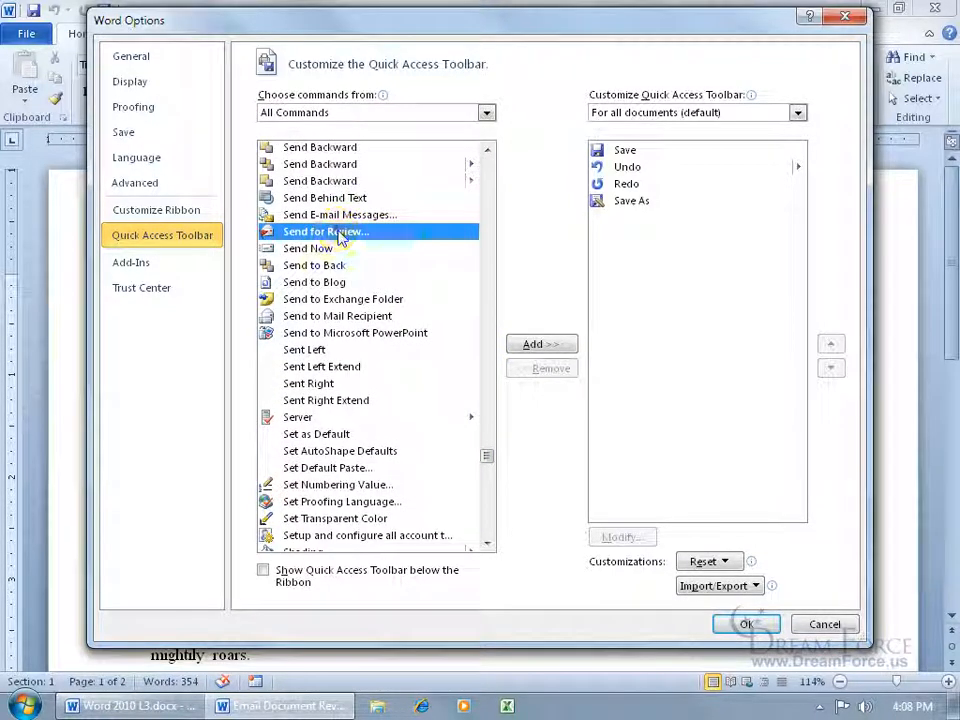
double_click(312, 232)
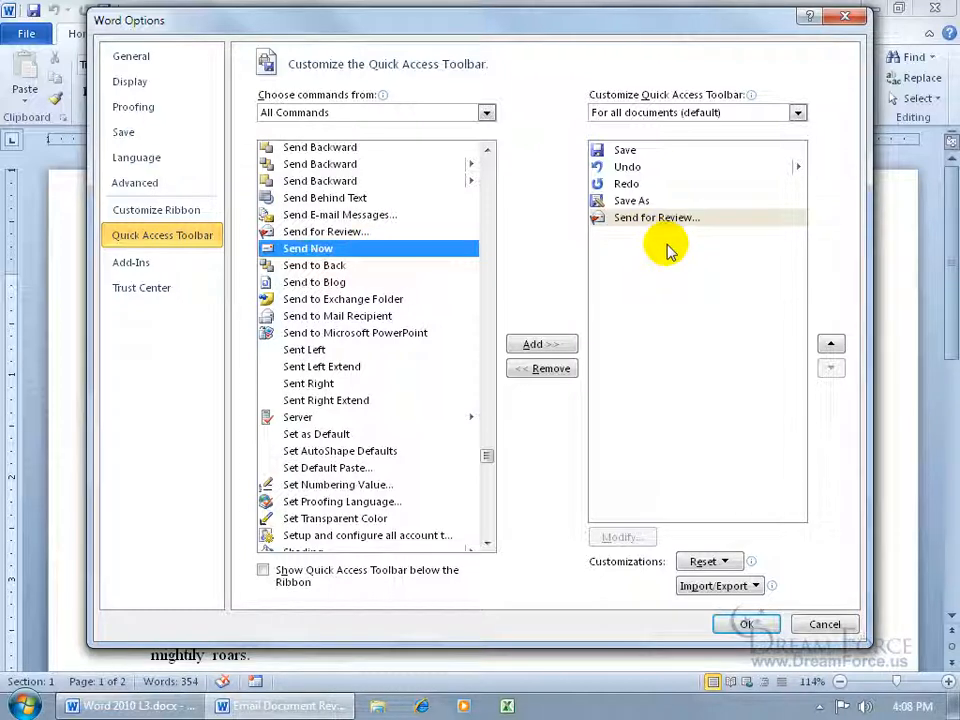
left_click(746, 624)
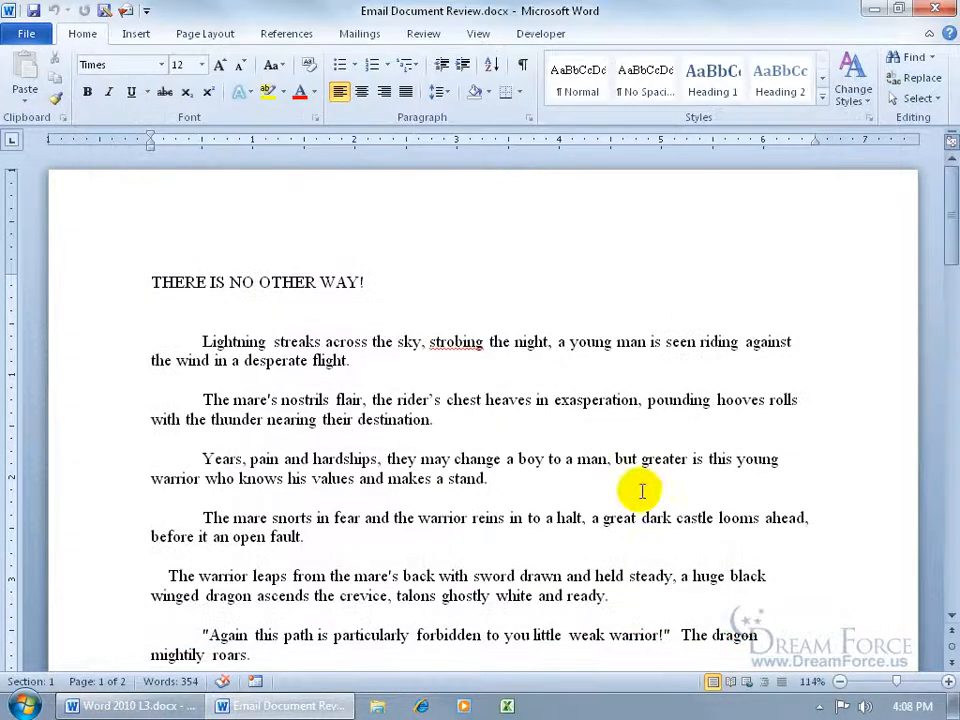
Create an Outlook review request for Email Document Review.docx and open its attachment in Word
left_click(125, 12)
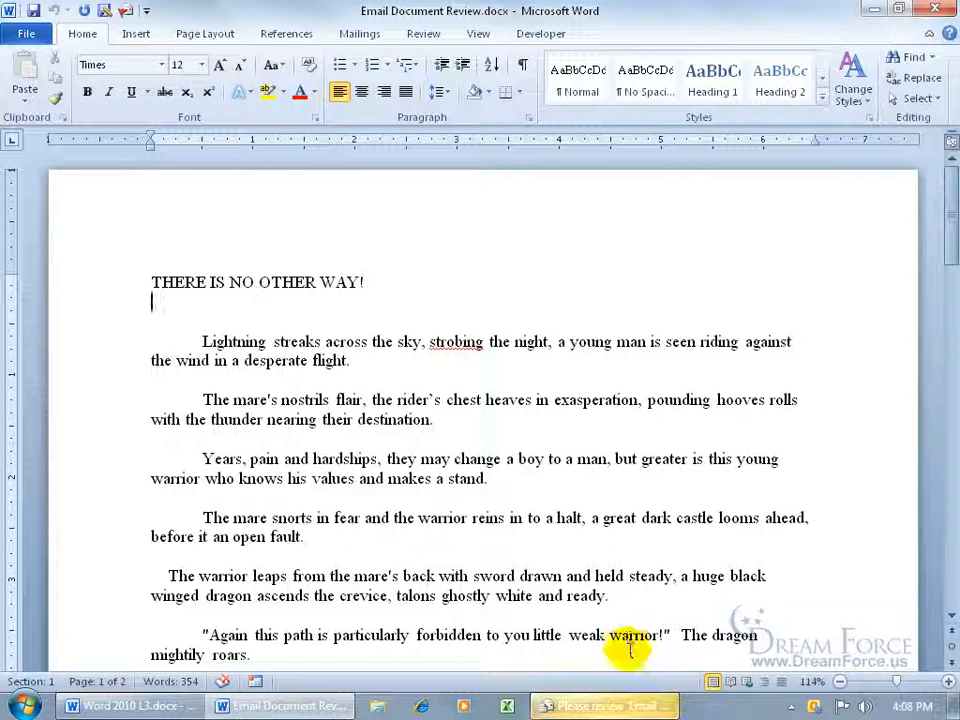
left_click(622, 706)
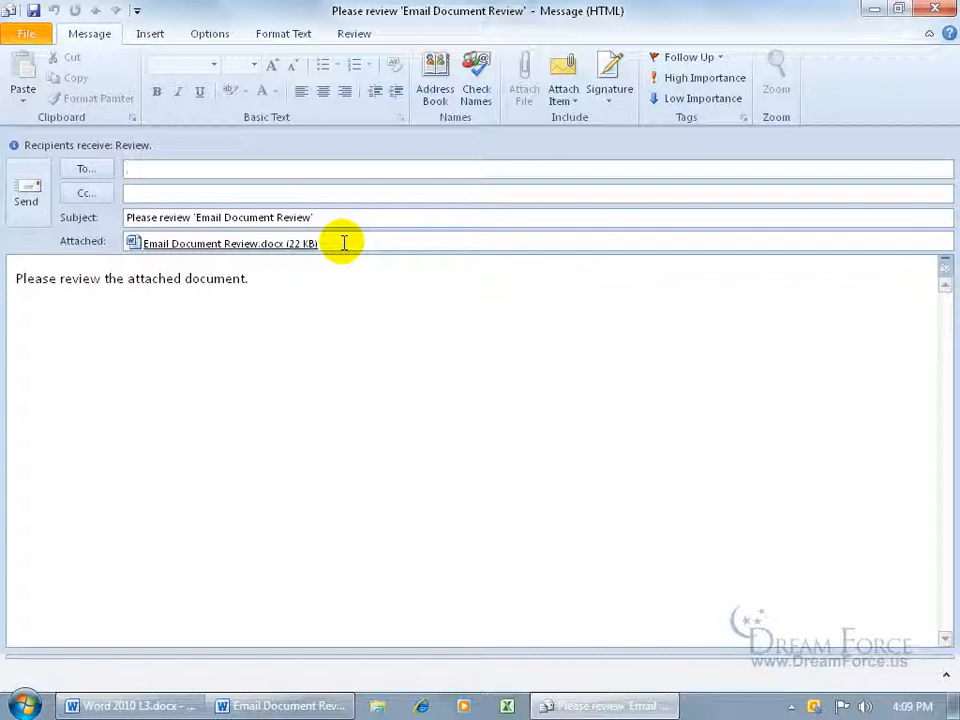
double_click(266, 243)
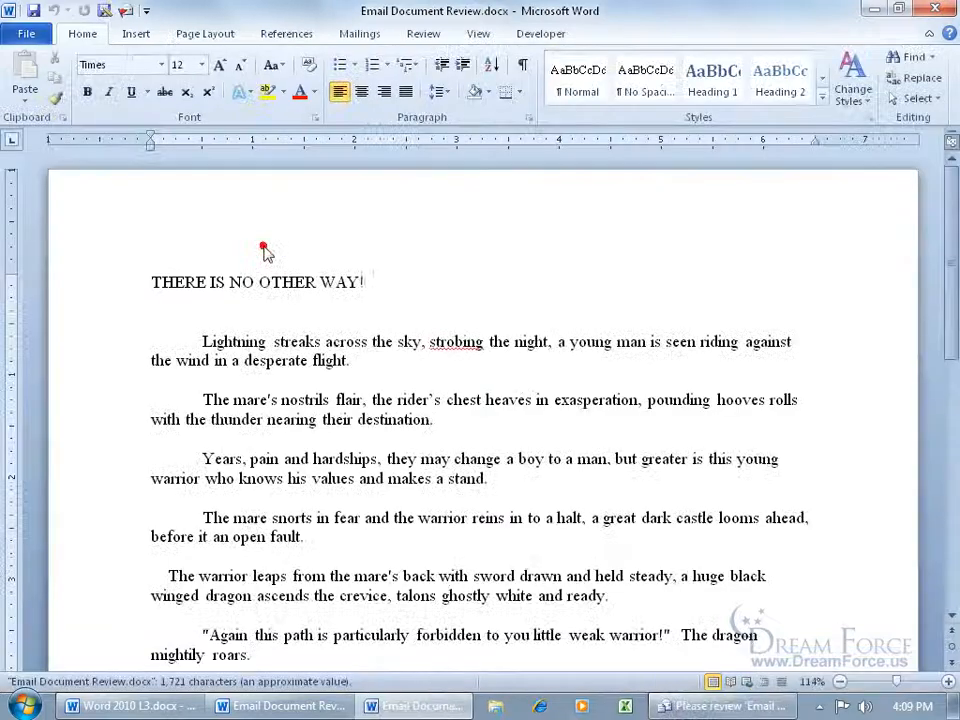
Toggle Track Changes off and back on in the attached copy so edits are tracked
left_click(425, 34)
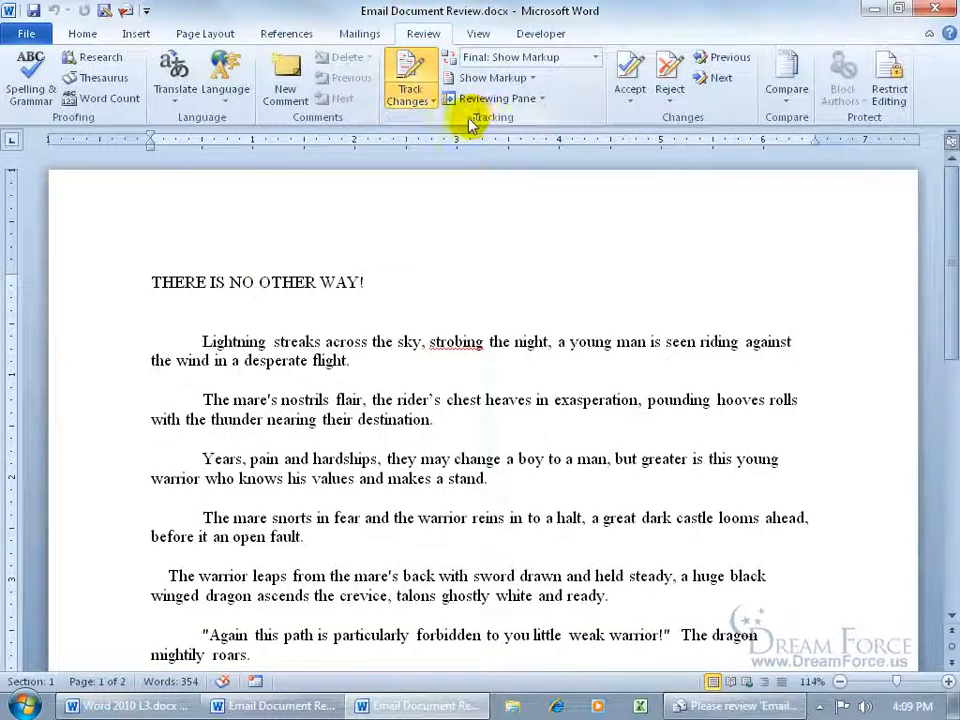
left_click(410, 80)
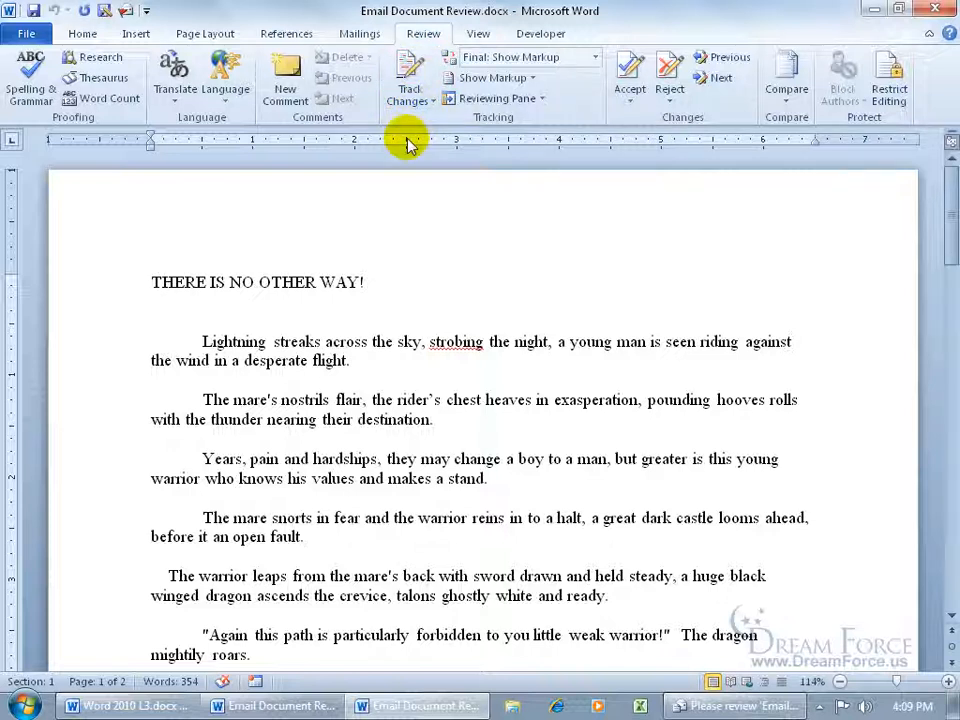
left_click(412, 90)
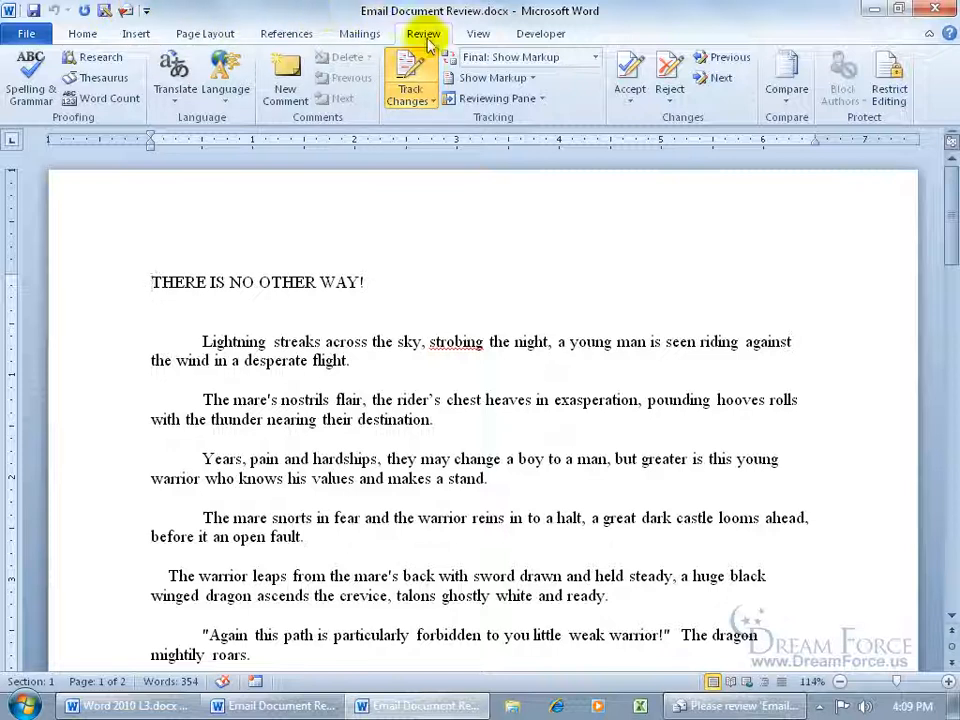
left_click(400, 118)
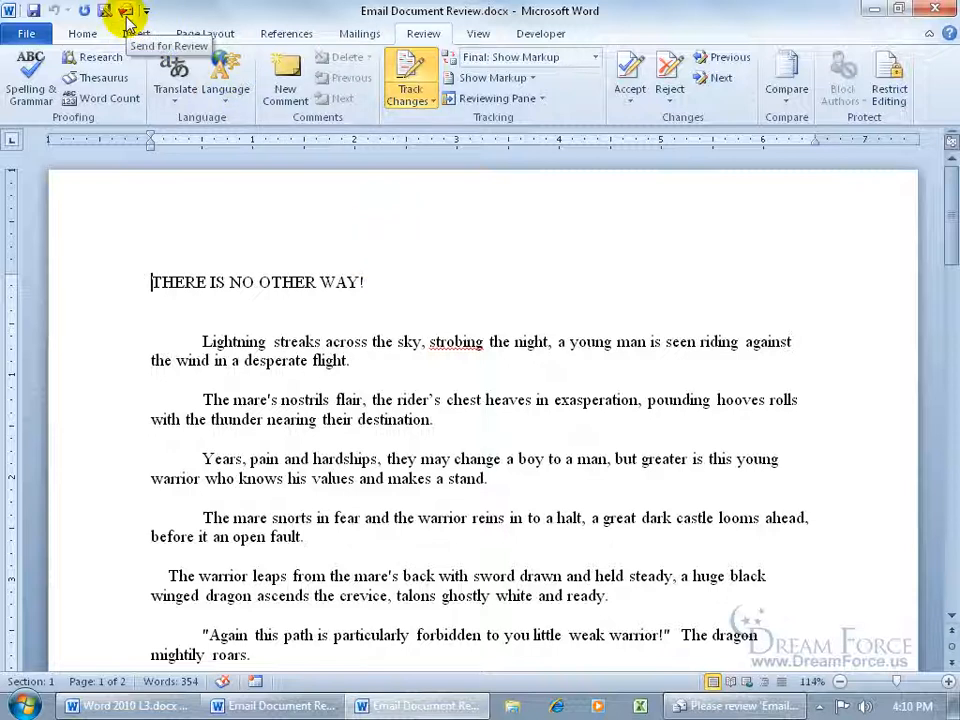
left_click(407, 72)
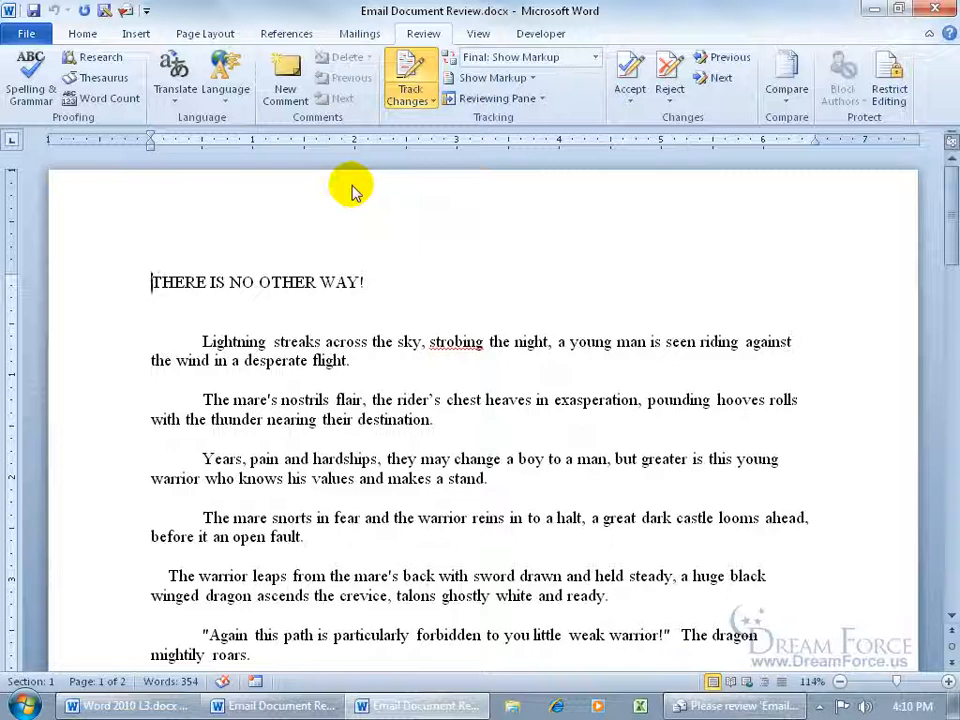
Insert the test text 'dfd', then close the copy with Don't Save
left_click(430, 345)
type("dfd")
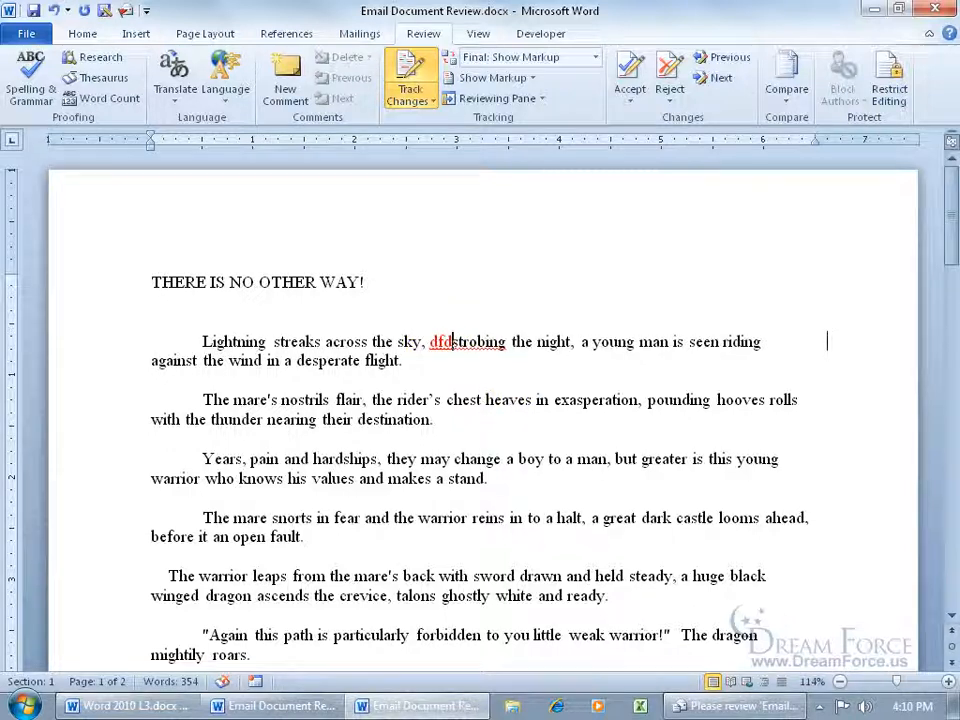
left_click(935, 9)
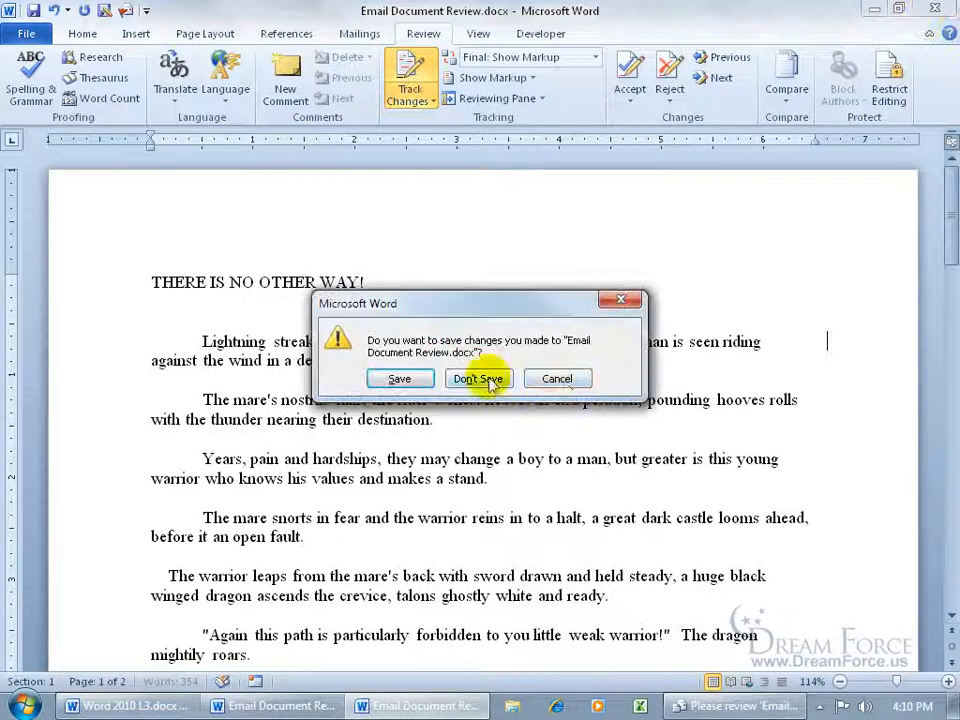
left_click(489, 378)
left_click(191, 169)
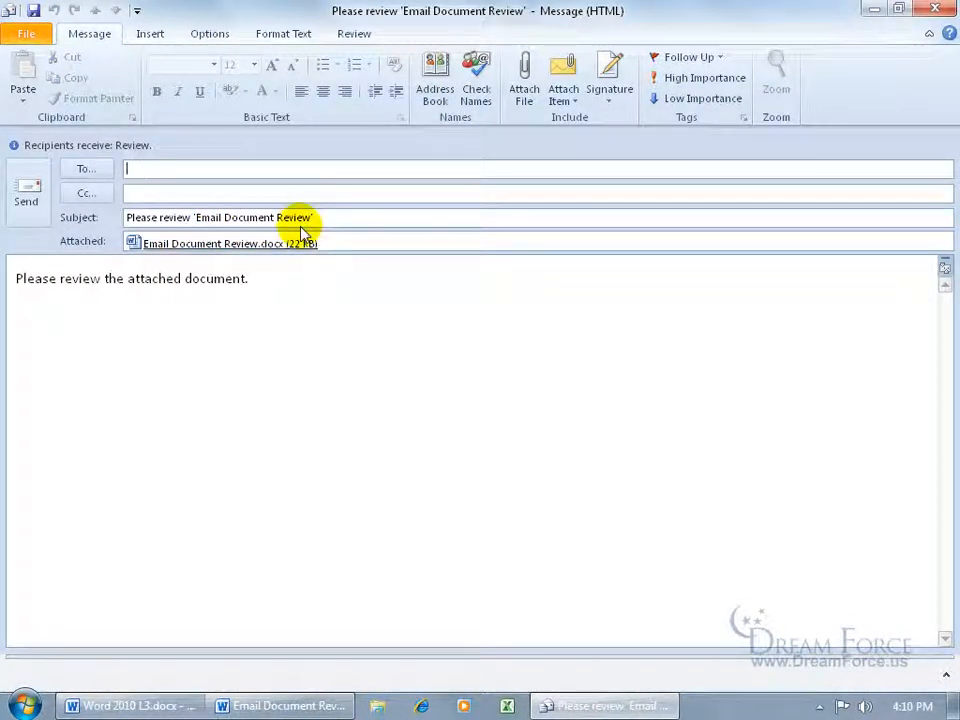
Address the request to the reviewer, autocomplete a Cc recipient, and send it
type("k")
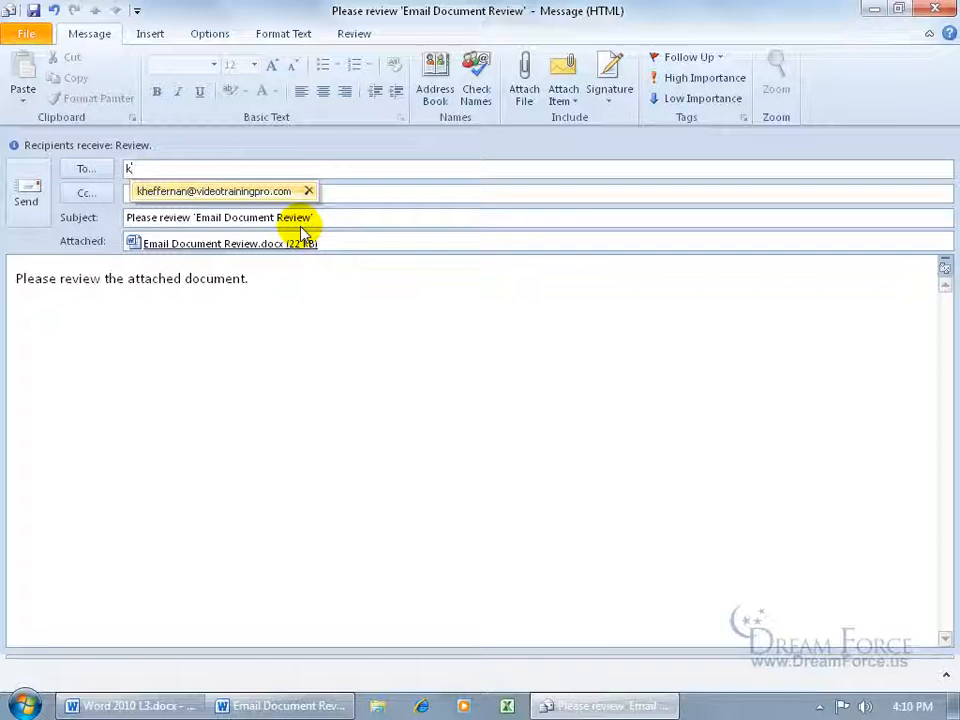
key("Return")
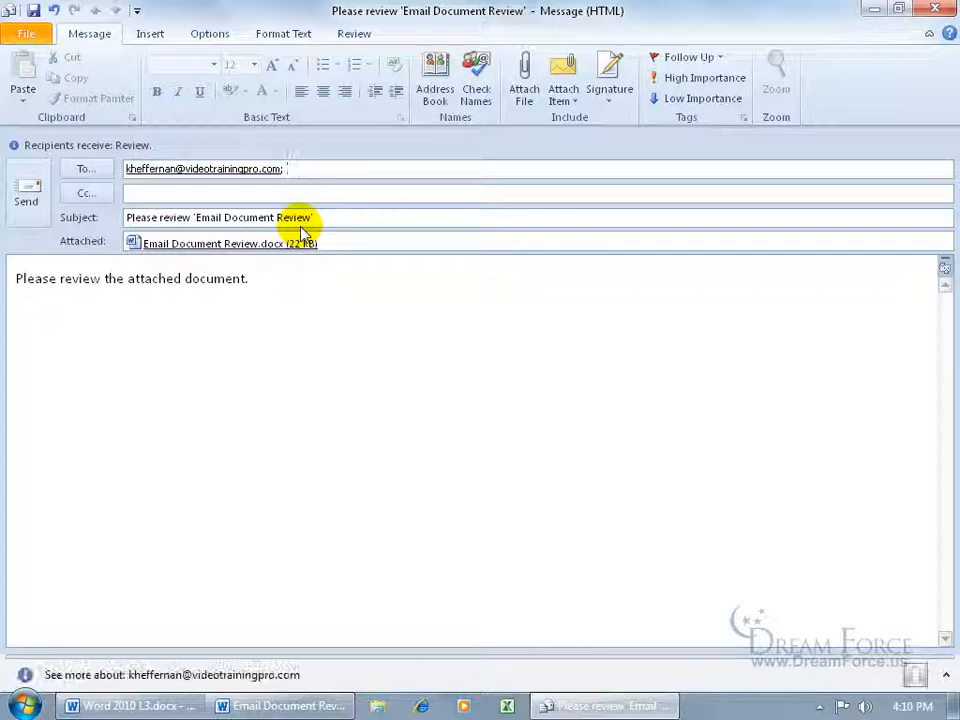
left_click(285, 194)
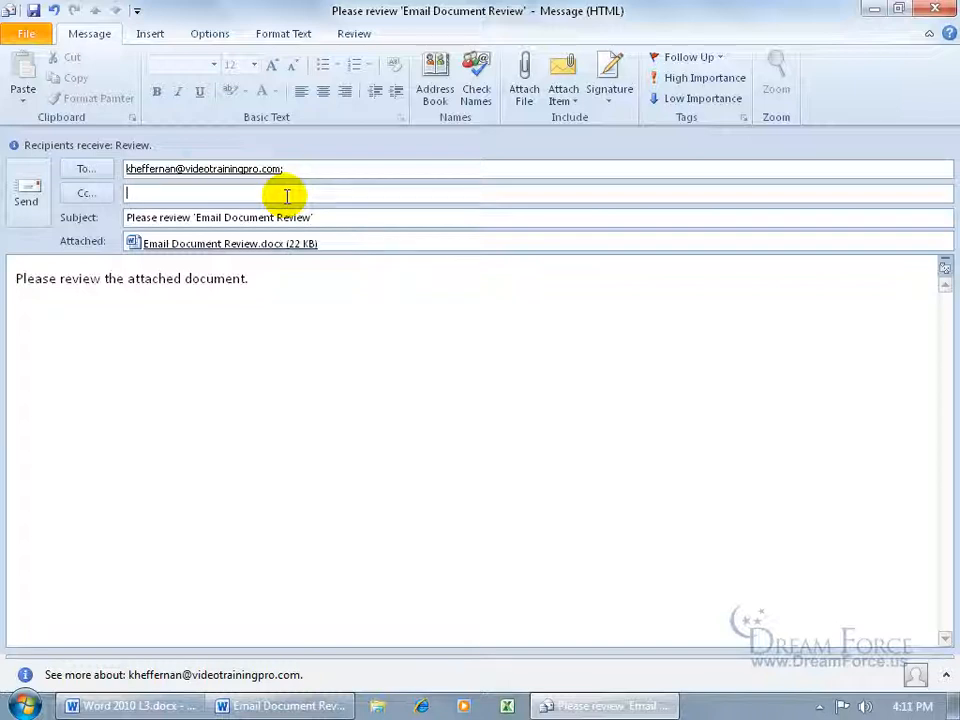
type("e")
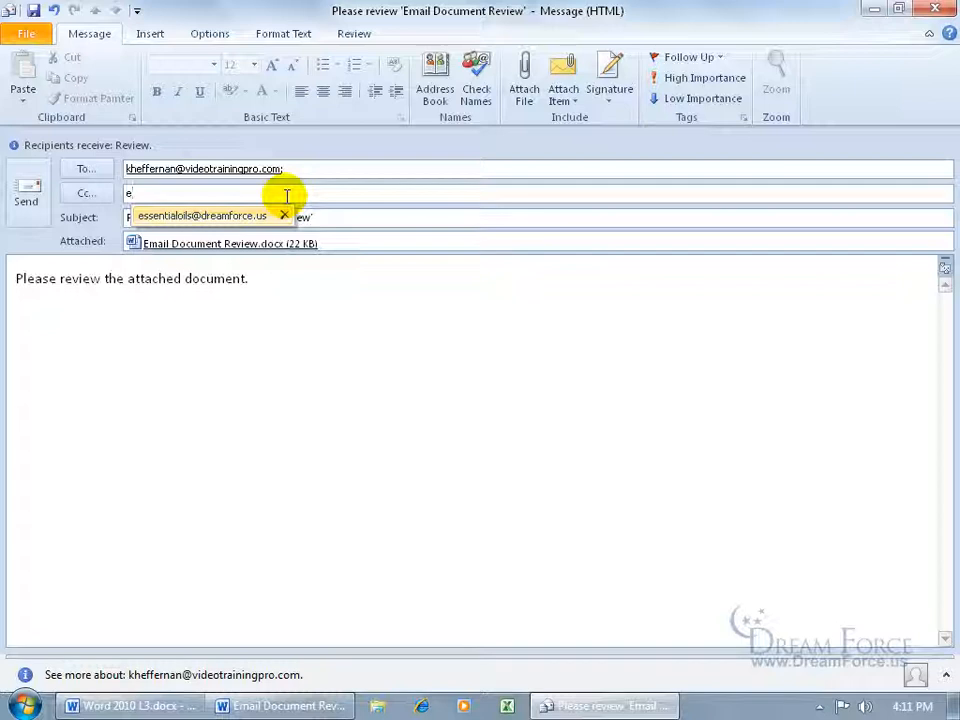
key("Return")
left_click(26, 193)
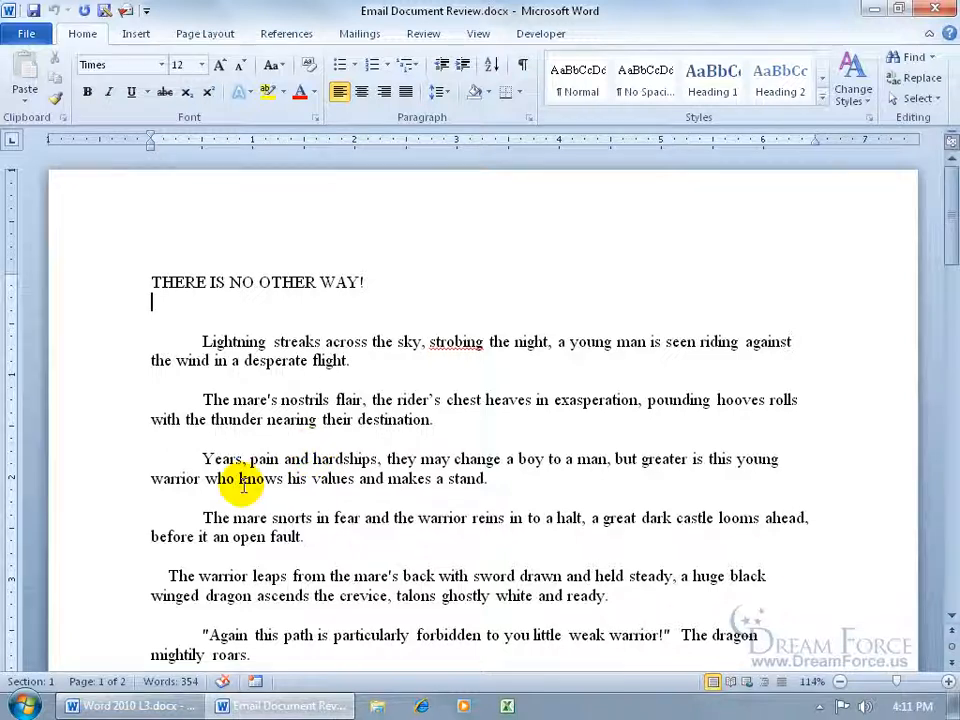
Launch Outlook, check the Outbox, return to the Inbox, and run Send/Receive All Folders
left_click(25, 705)
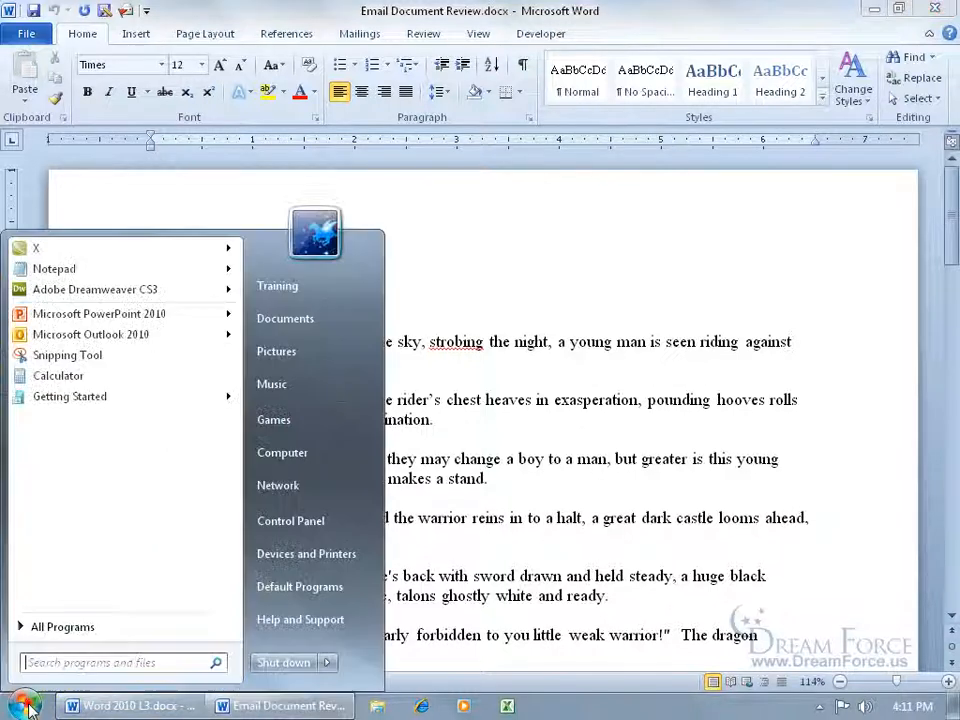
left_click(104, 336)
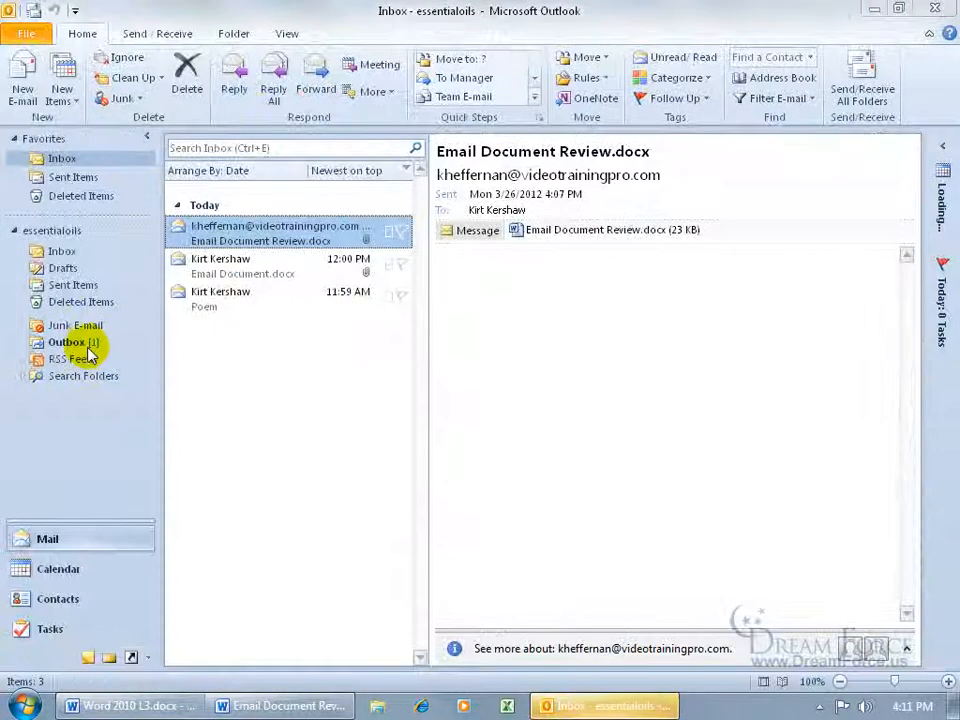
left_click(88, 346)
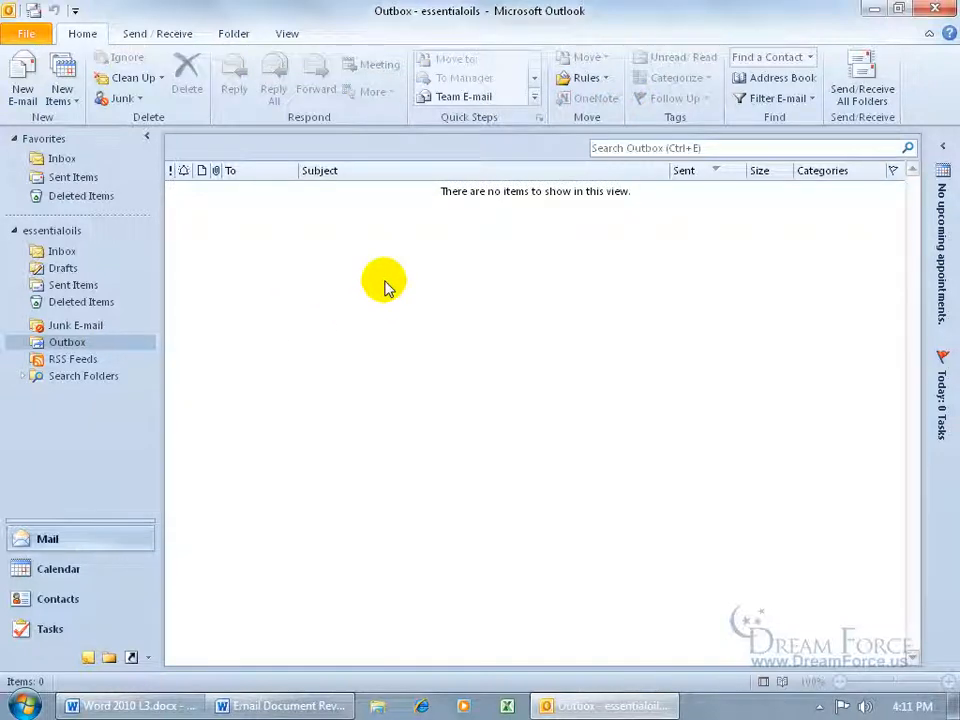
left_click(62, 160)
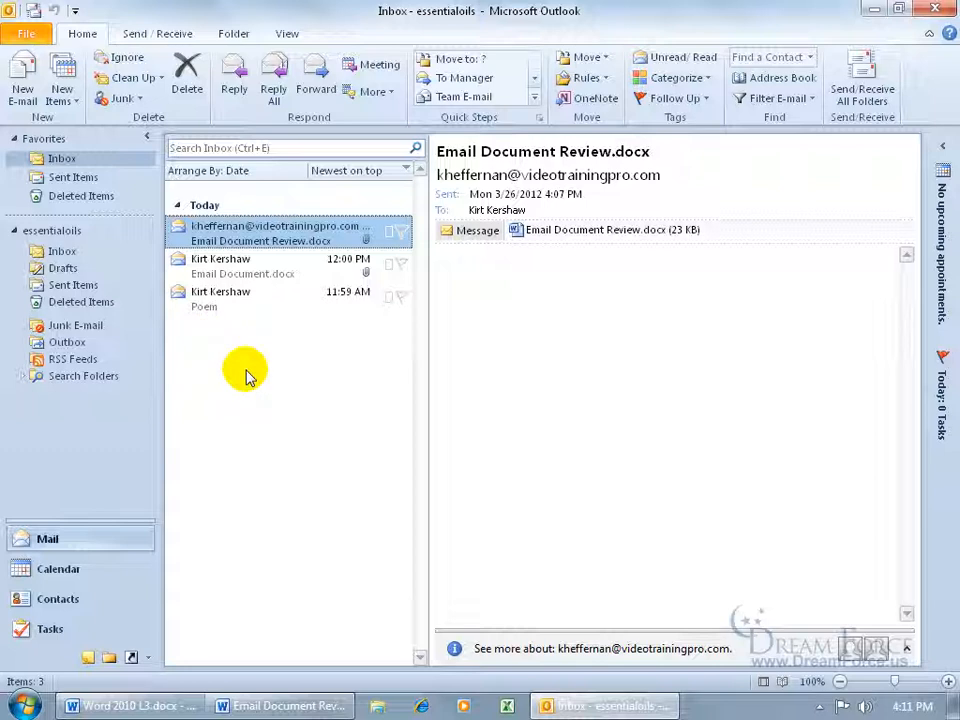
left_click(34, 11)
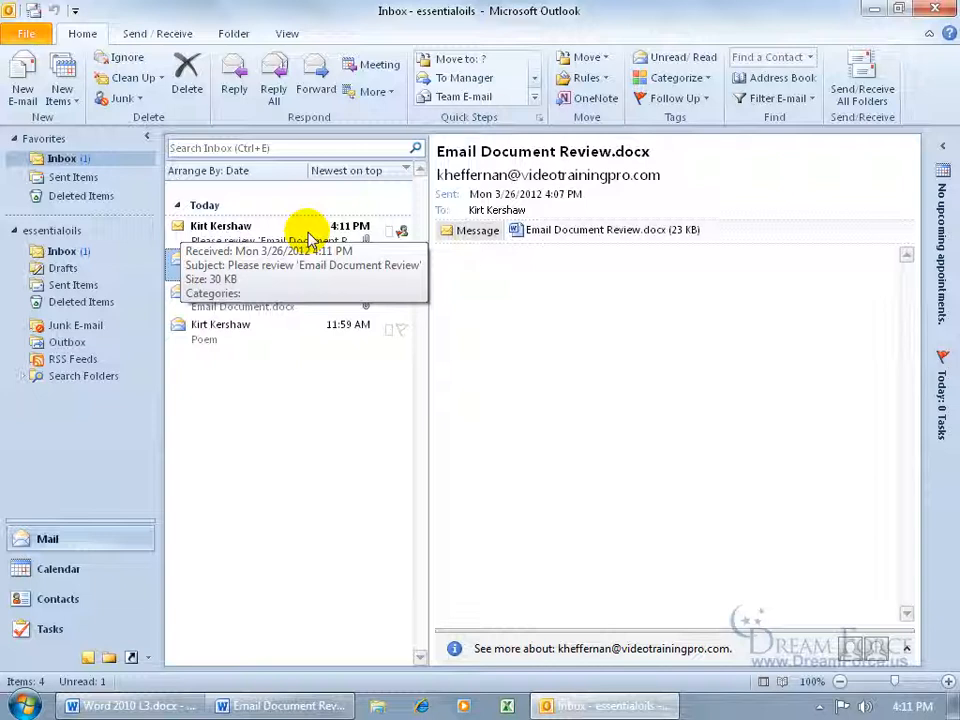
Open the 4:11 PM review request and its Email Document Review.docx attachment
double_click(308, 237)
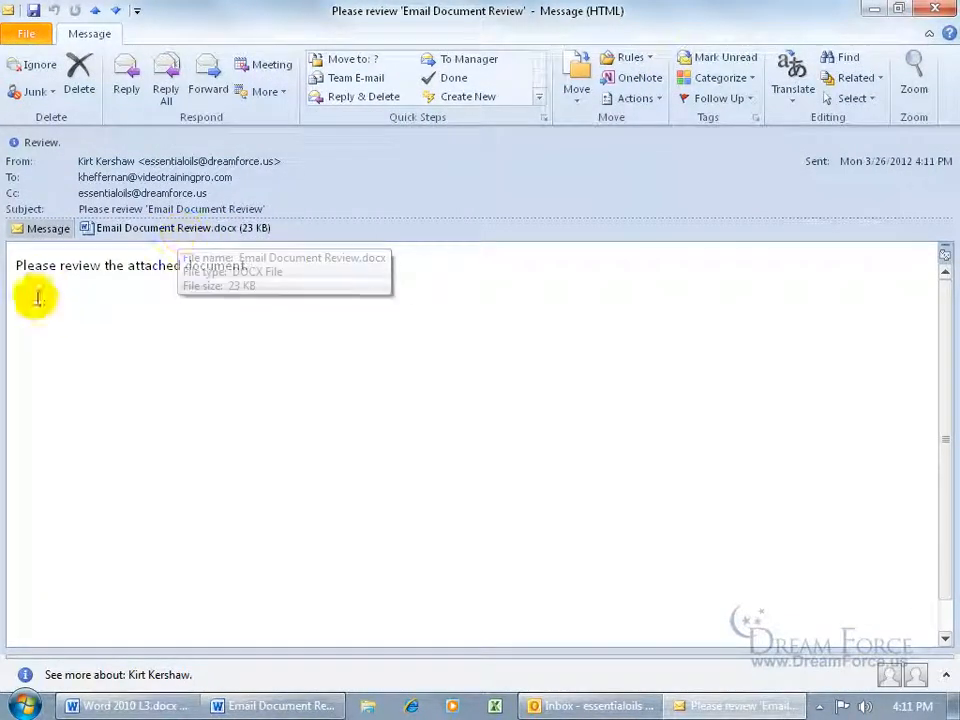
double_click(155, 228)
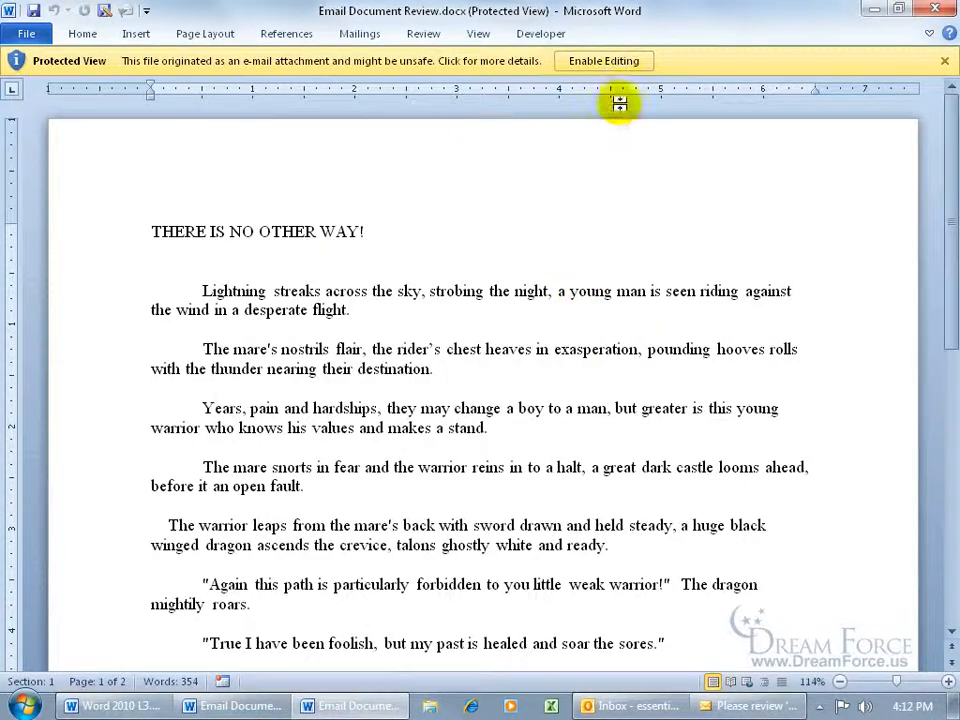
Enable editing without merging, type 'typging' before 'sky', and close with Don't Save
left_click(617, 61)
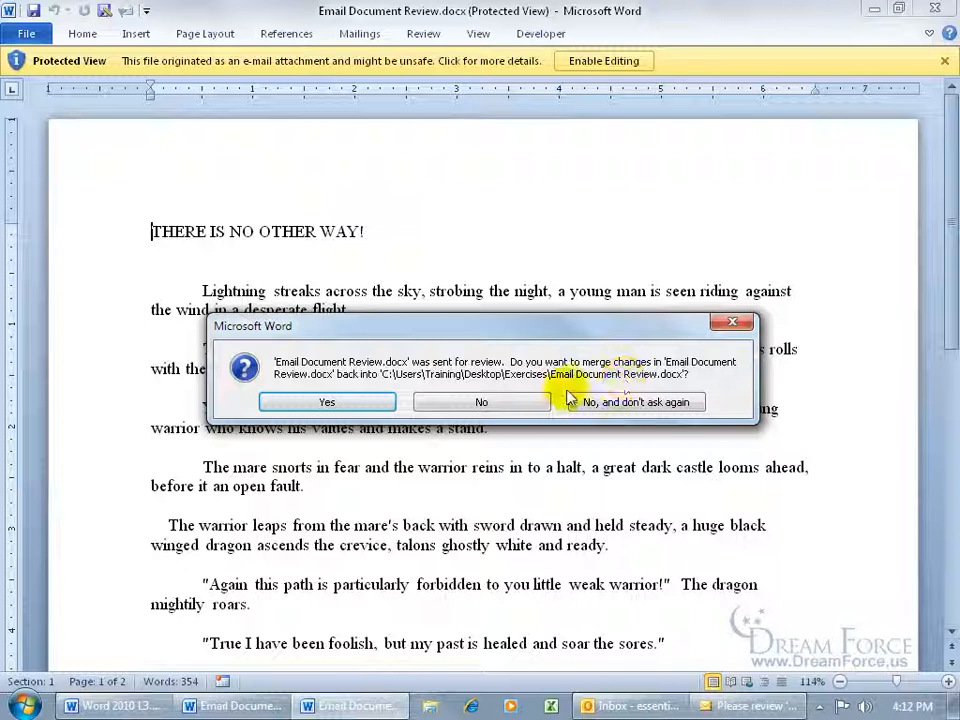
left_click(499, 402)
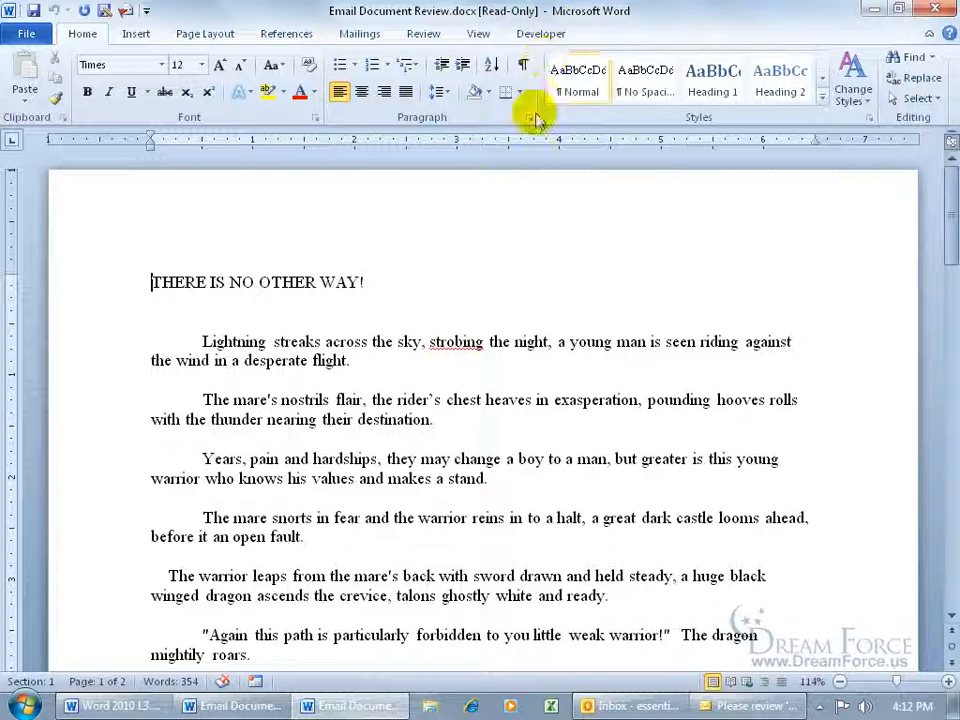
left_click(397, 341)
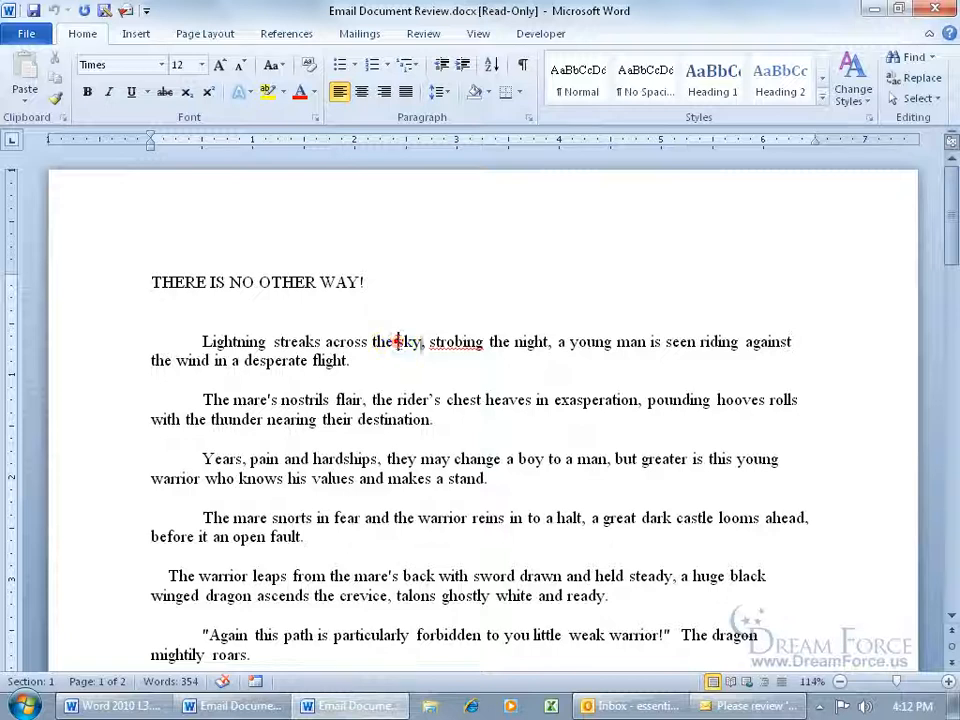
type("typging")
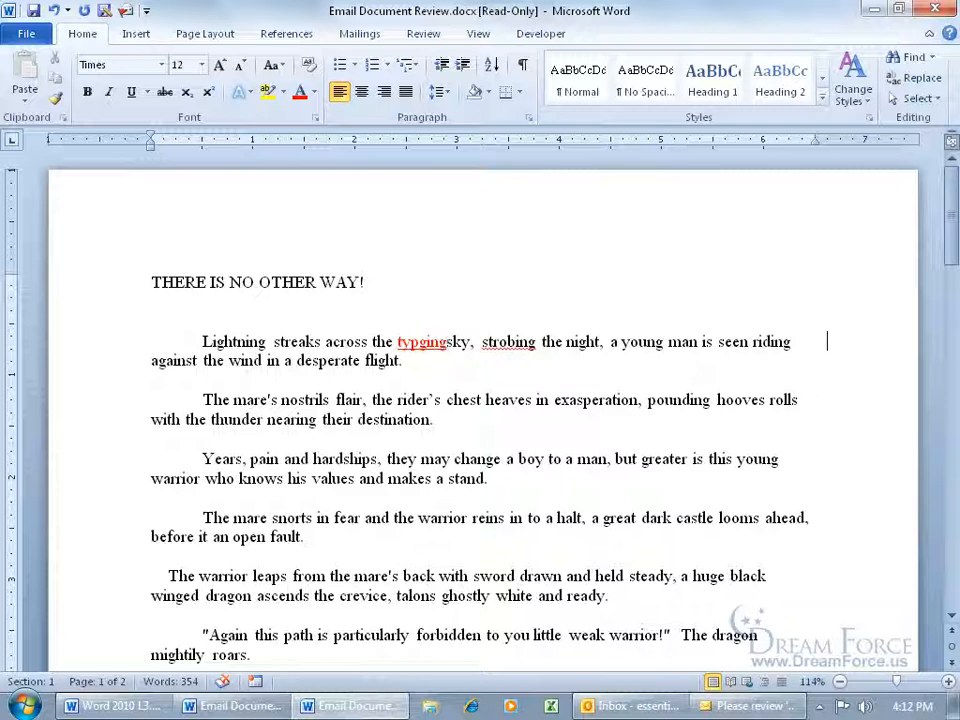
left_click(938, 10)
left_click(485, 378)
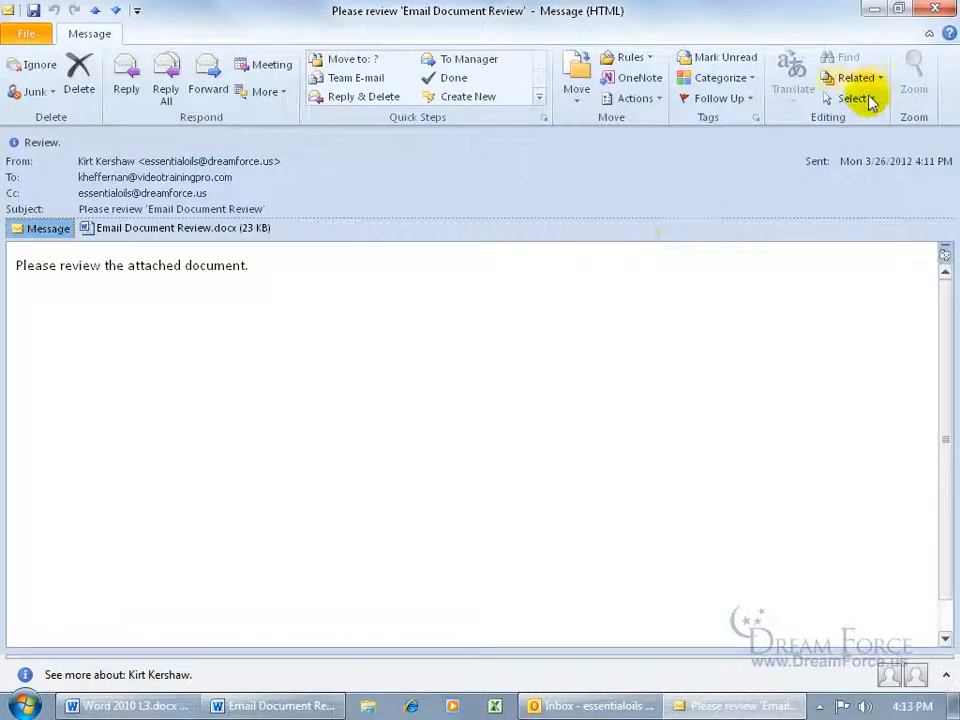
Close the request, run Send/Receive, and open the reviewer's reply attachment Email Document Review.docx
left_click(935, 9)
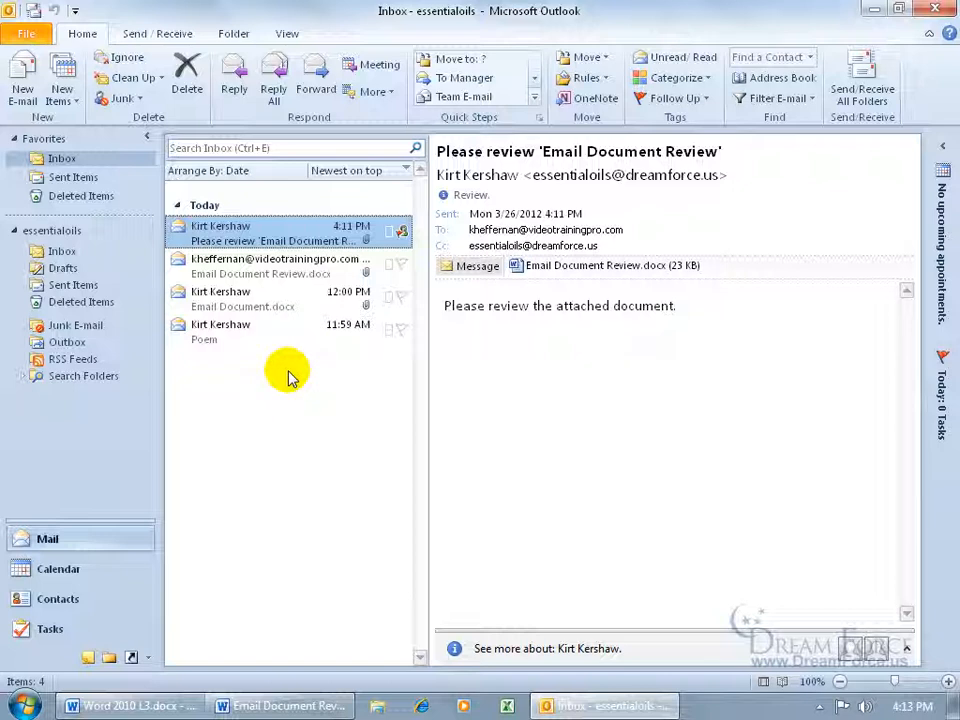
left_click(33, 10)
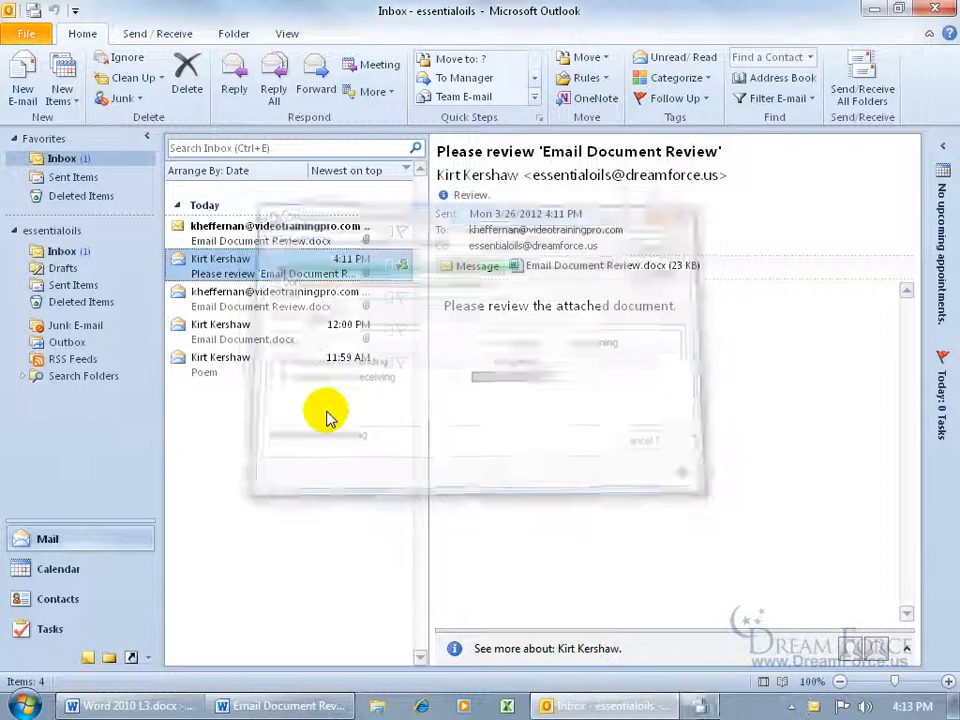
double_click(316, 232)
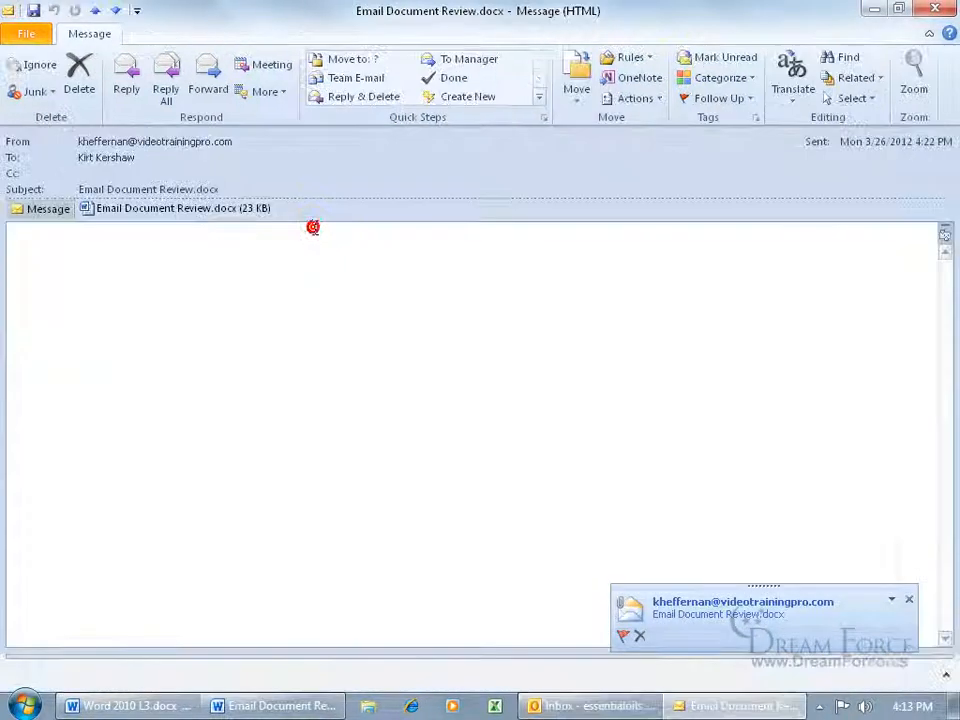
double_click(167, 209)
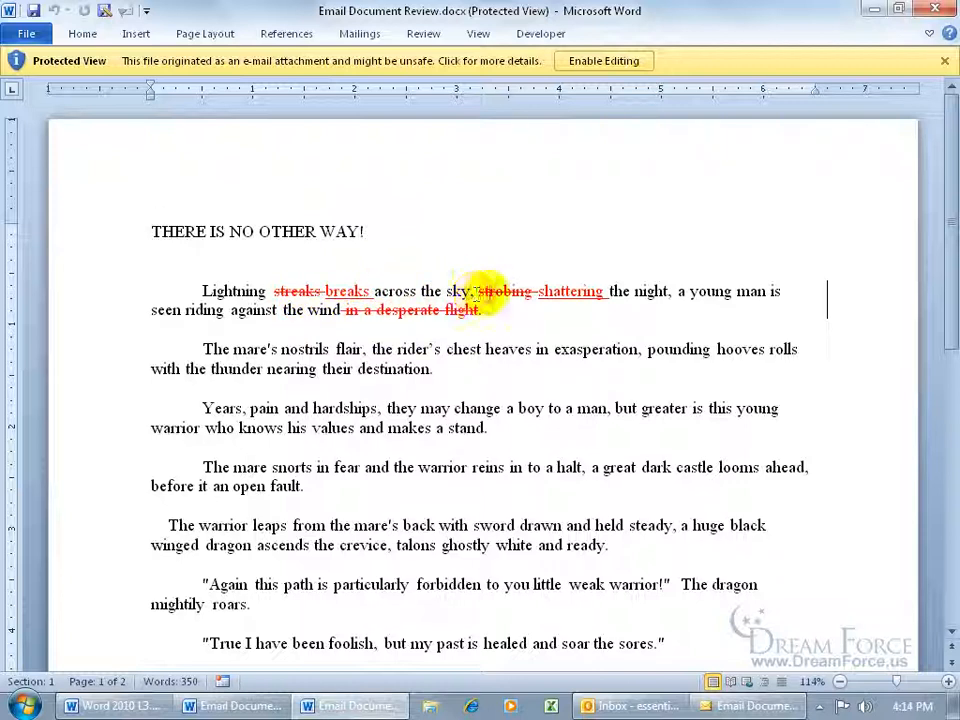
mouse_move(520, 296)
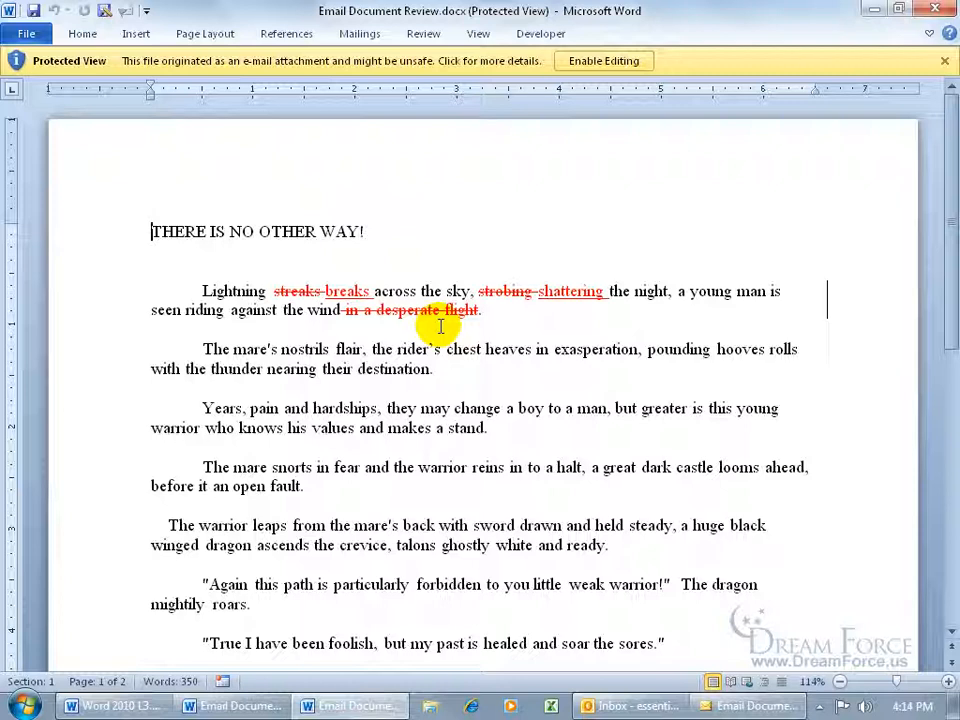
mouse_move(437, 310)
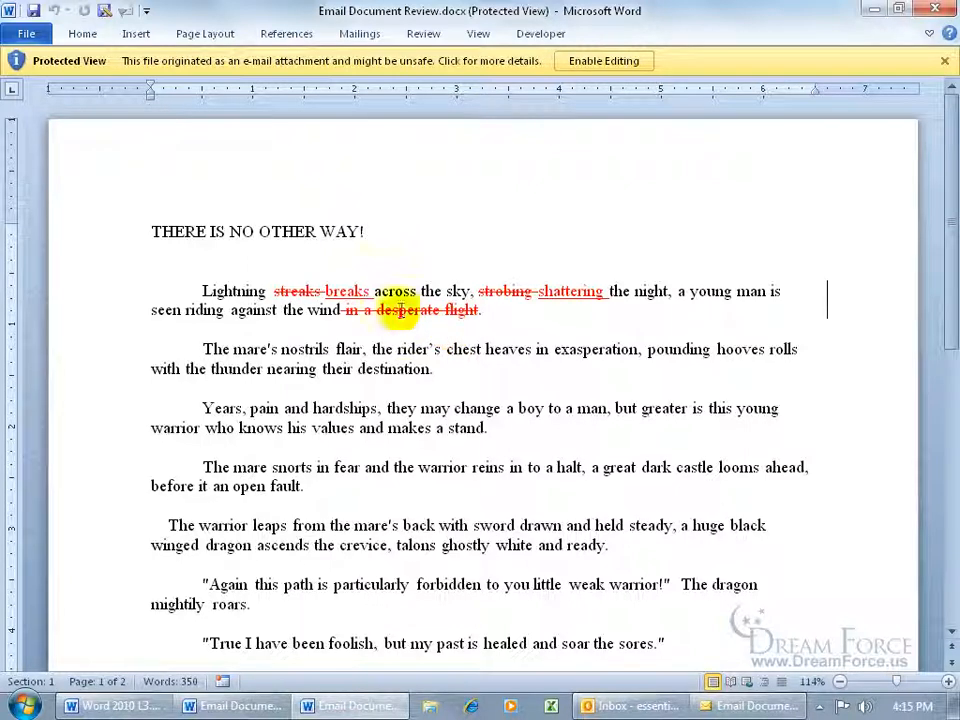
Enable editing, choose Yes to merge changes into the original, then close Word and the reply
left_click(598, 61)
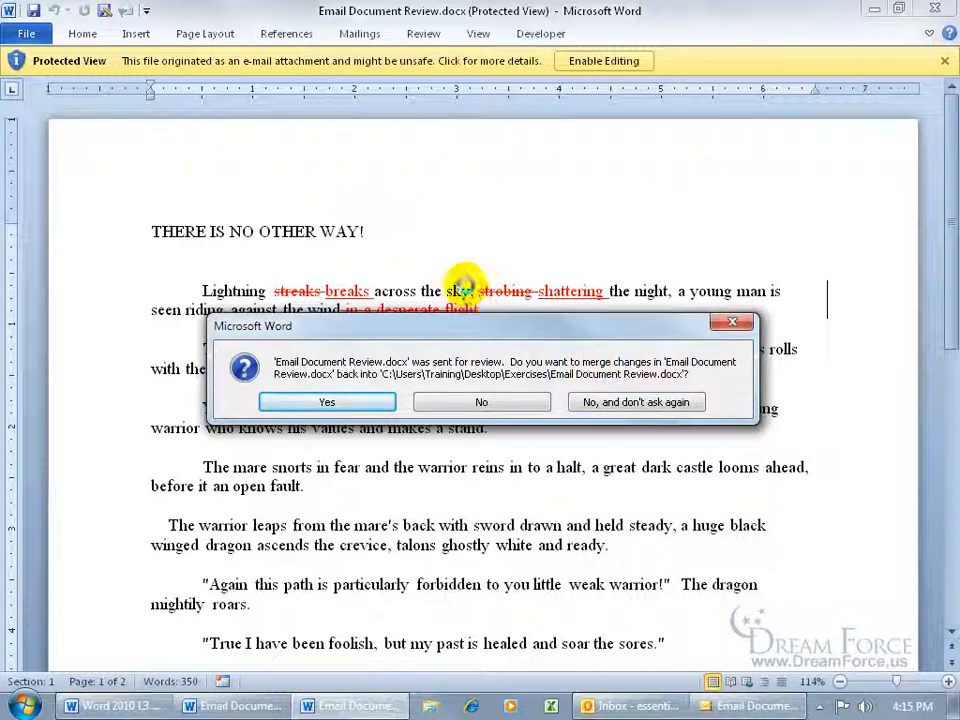
left_click(364, 399)
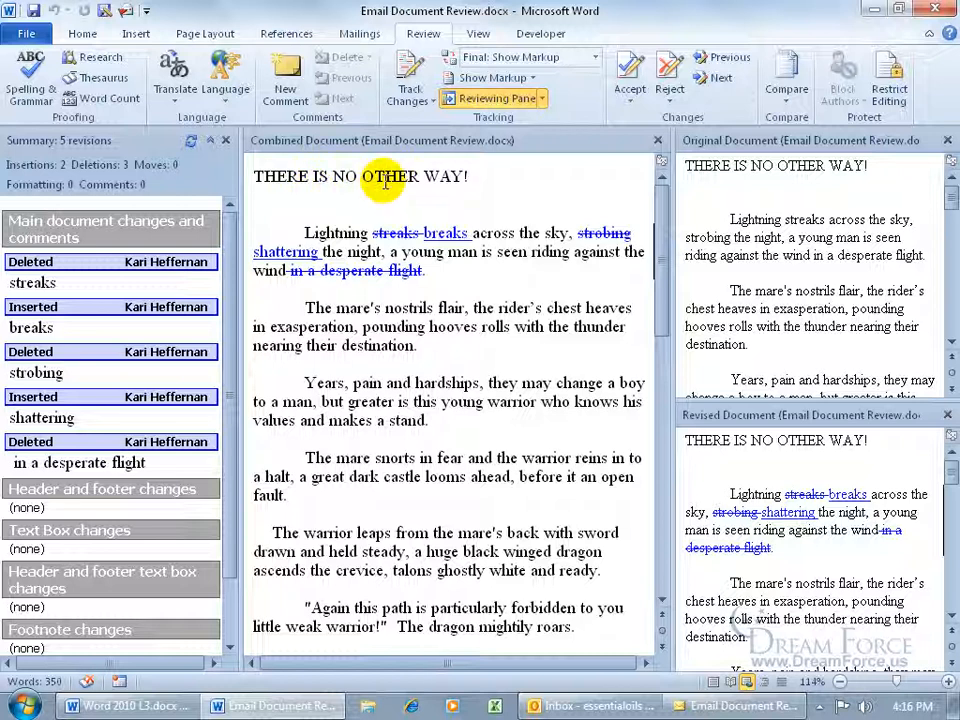
left_click(935, 9)
left_click(938, 9)
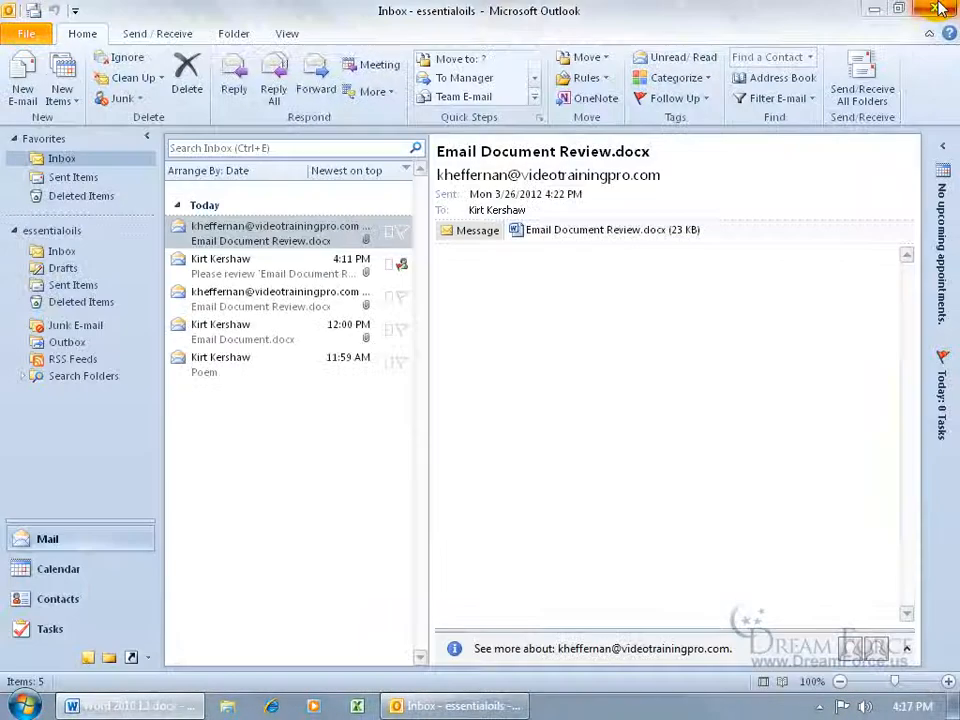
Close Outlook and open Email Document Review.docx from the desktop Exercises folder
left_click(937, 10)
left_click(52, 250)
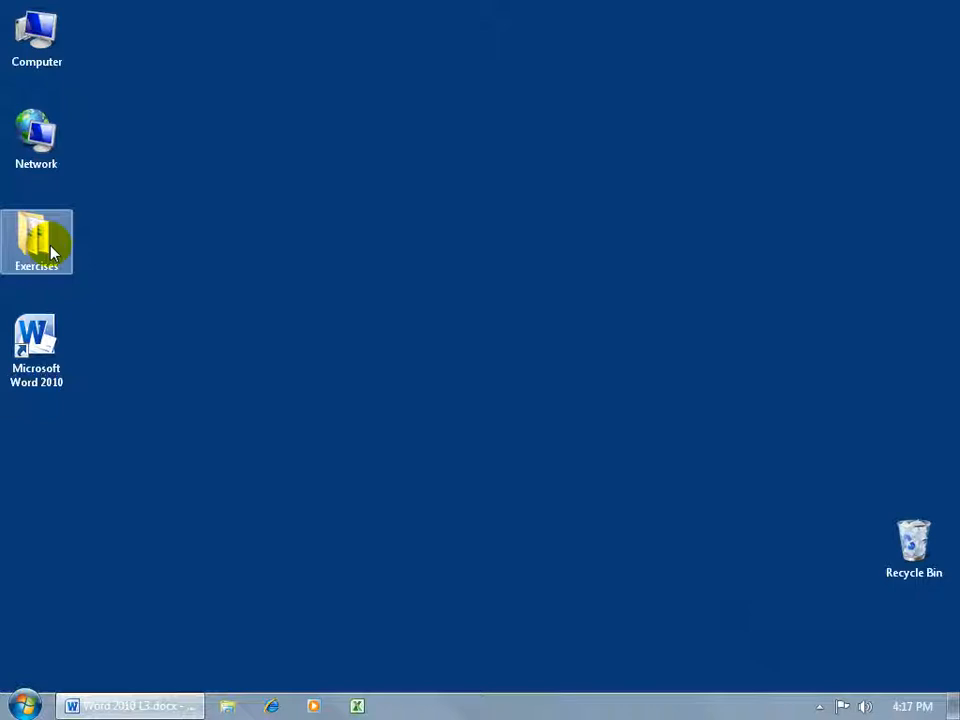
double_click(52, 250)
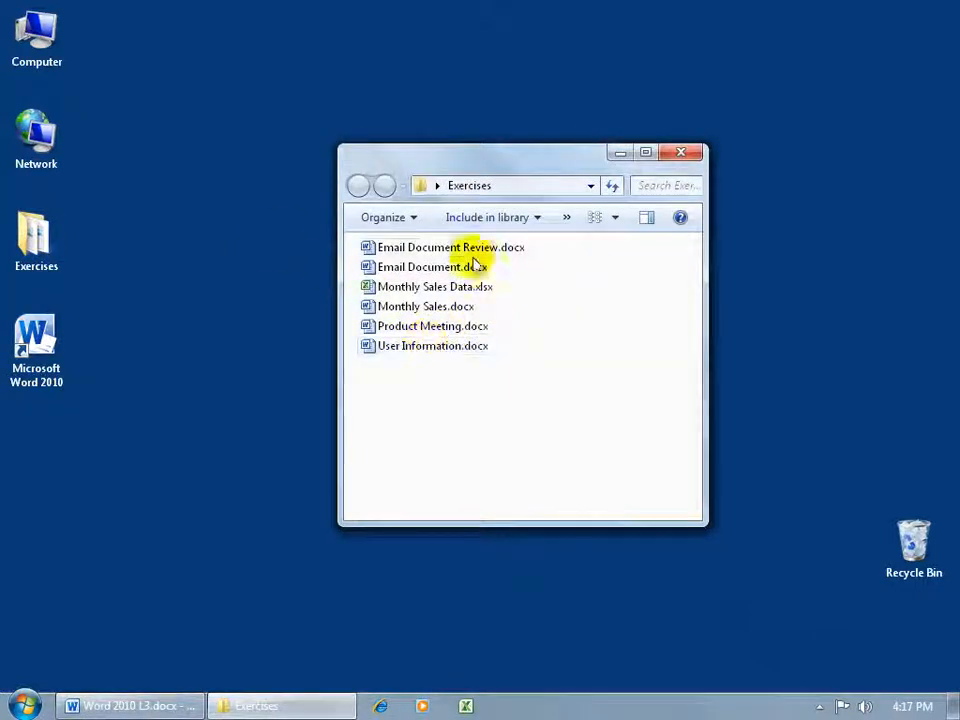
double_click(459, 252)
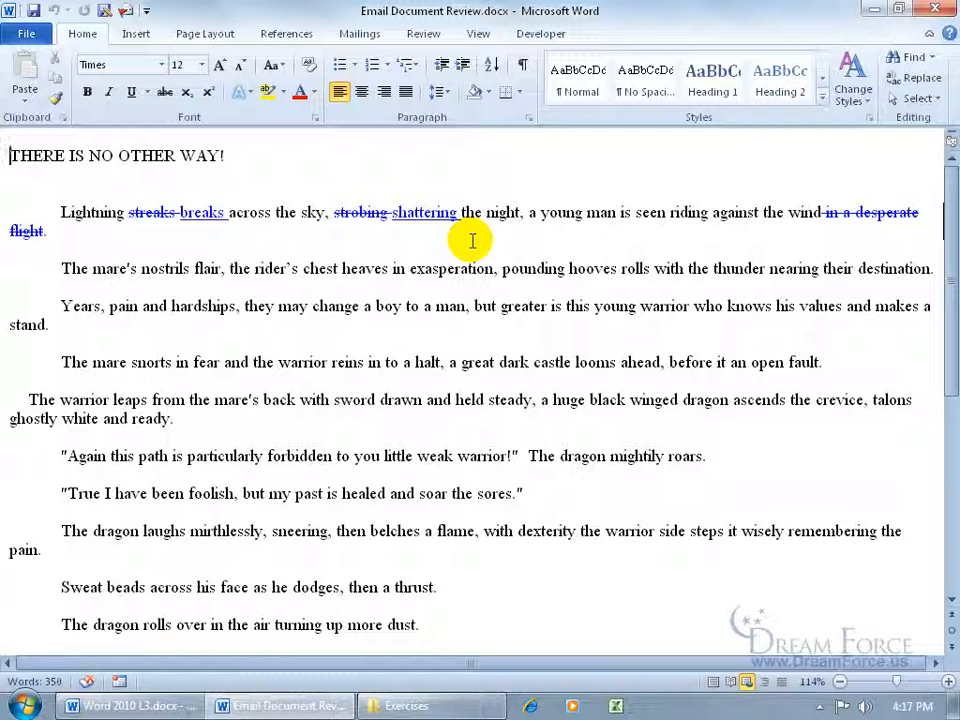
Switch the merged poem to Print Layout view and turn on the Ruler
left_click(426, 36)
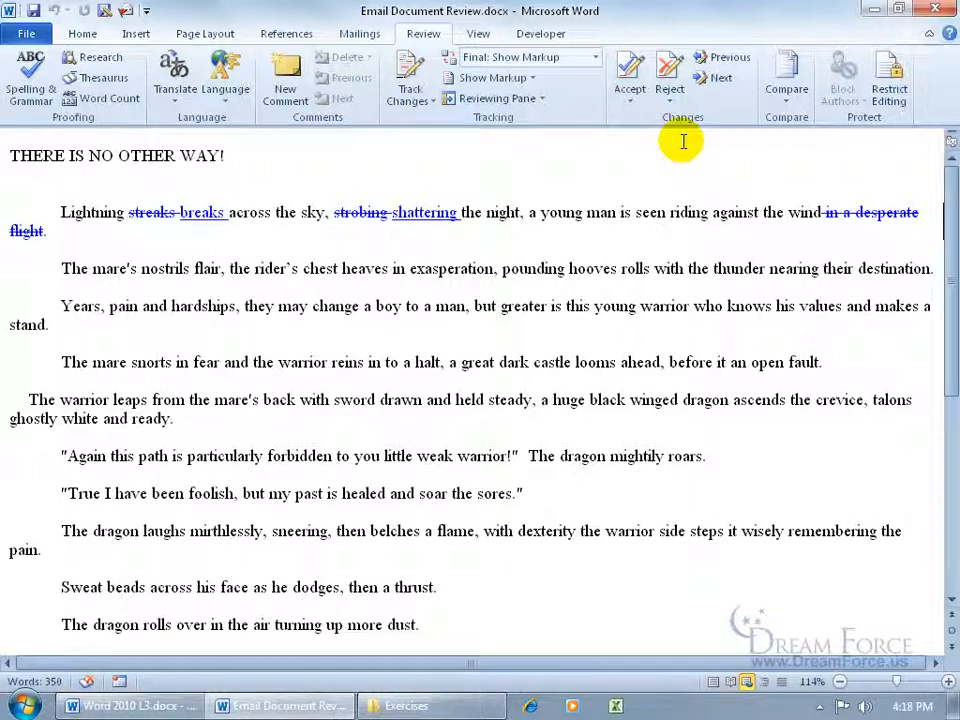
left_click(481, 35)
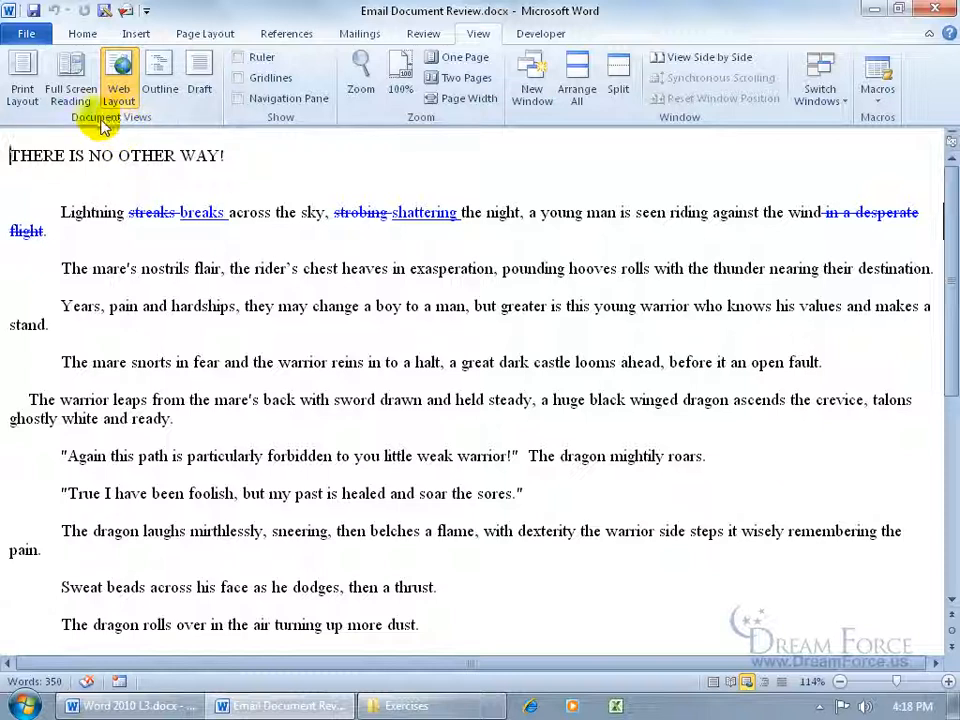
left_click(22, 100)
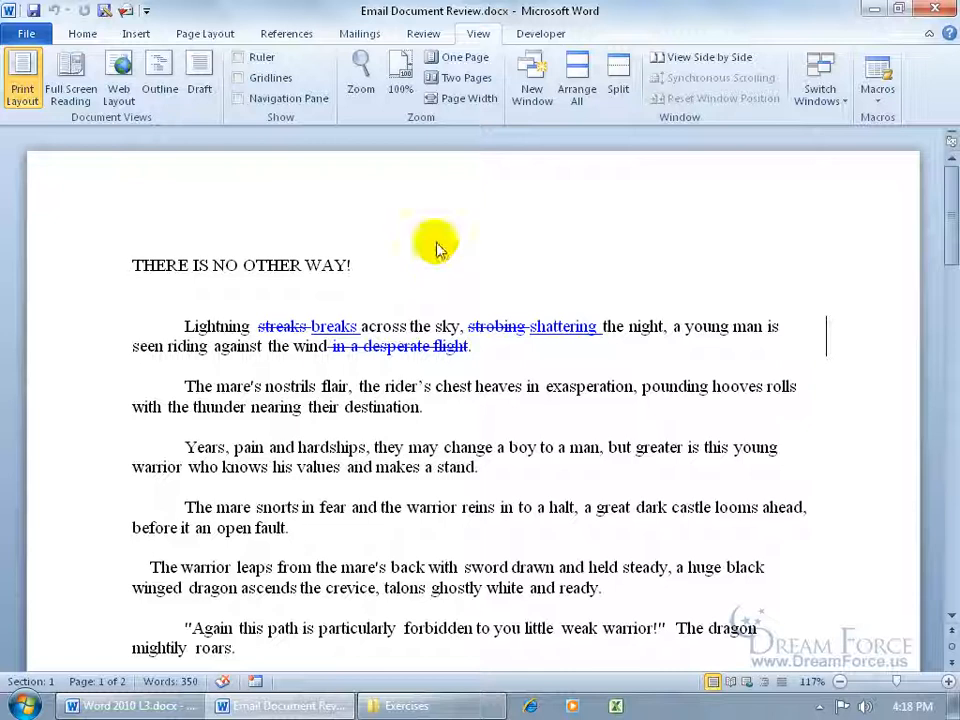
left_click(239, 59)
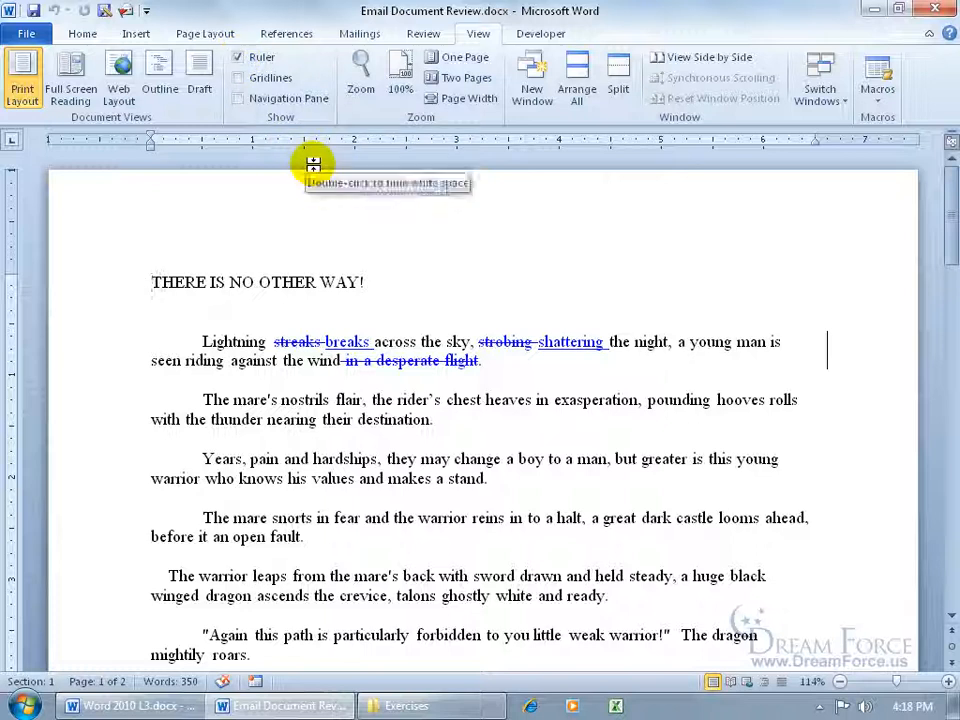